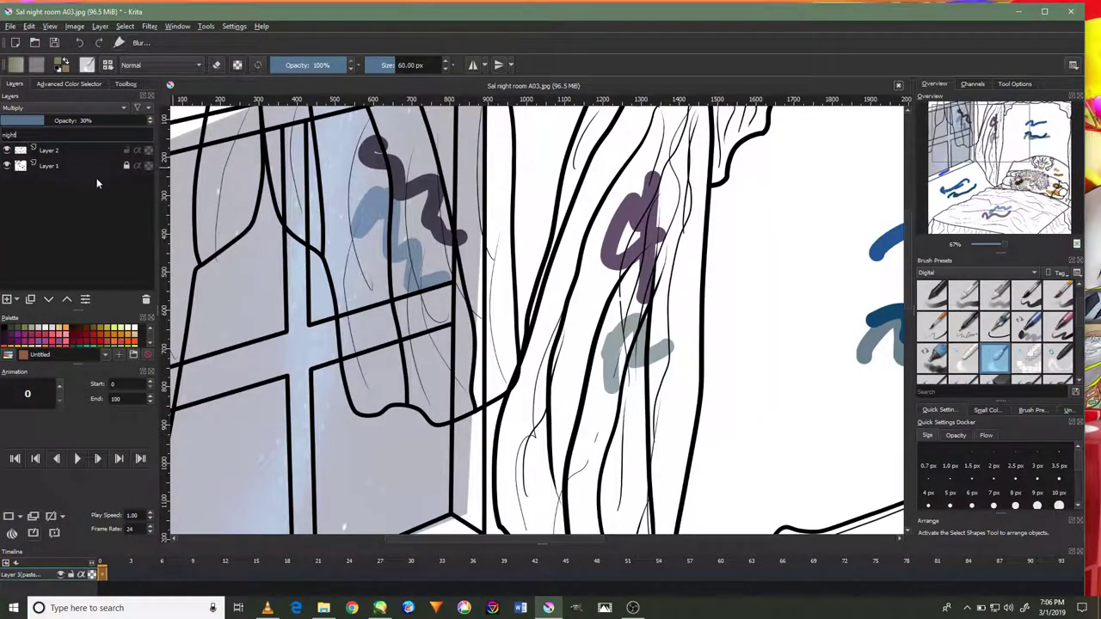
Switch the brush to the Eraser preset.
{"action": "scroll", "coordinate": [929, 273], "scroll_direction": "down", "scroll_amount": 1}
{"action": "left_click", "coordinate": [940, 306]}
{"action": "scroll", "coordinate": [533, 318], "scroll_direction": "up", "scroll_amount": 2}
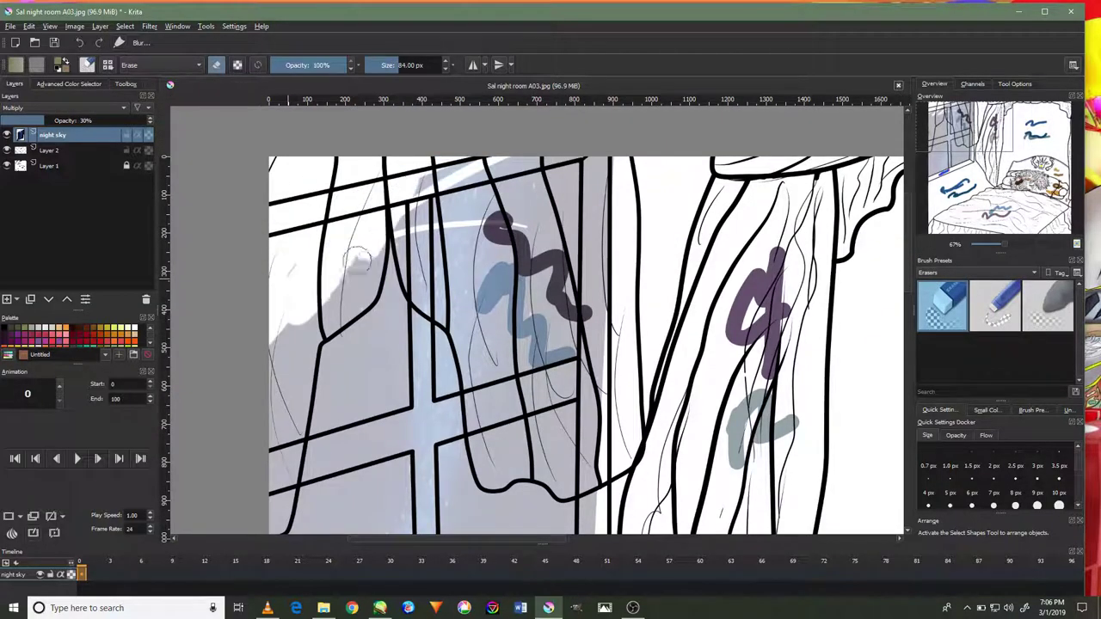
{"action": "scroll", "coordinate": [286, 325], "scroll_direction": "down", "scroll_amount": 3}
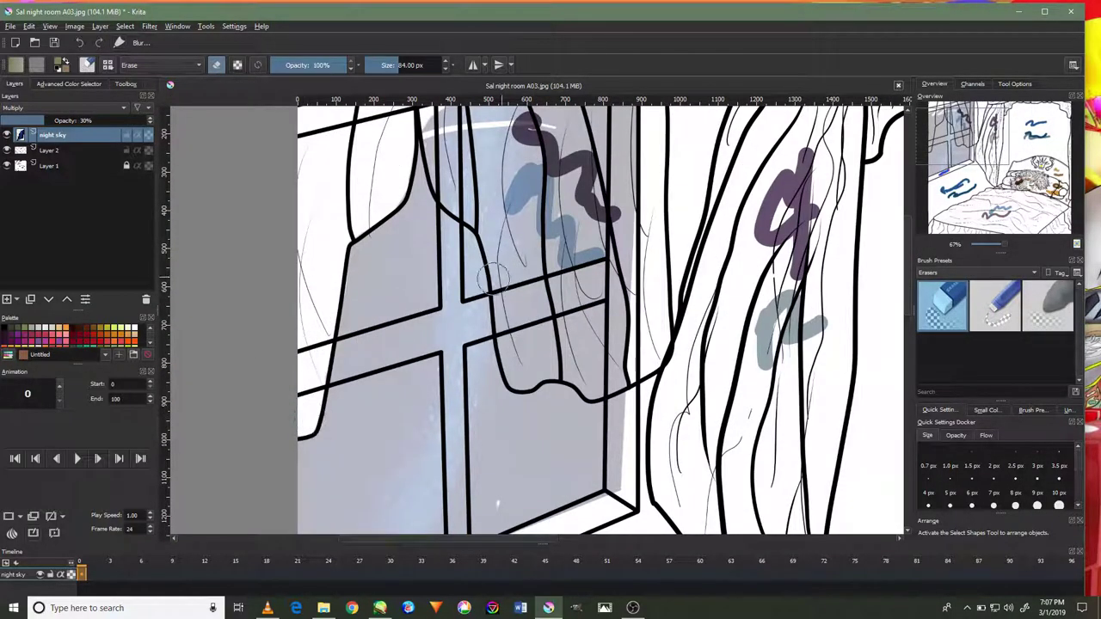
{"action": "scroll", "coordinate": [494, 275], "scroll_direction": "up", "scroll_amount": 2}
Erase the night sky spilling onto the curtains, undoing one bad stroke.
{"action": "left_click_drag", "start_coordinate": [606, 341], "coordinate": [430, 258]}
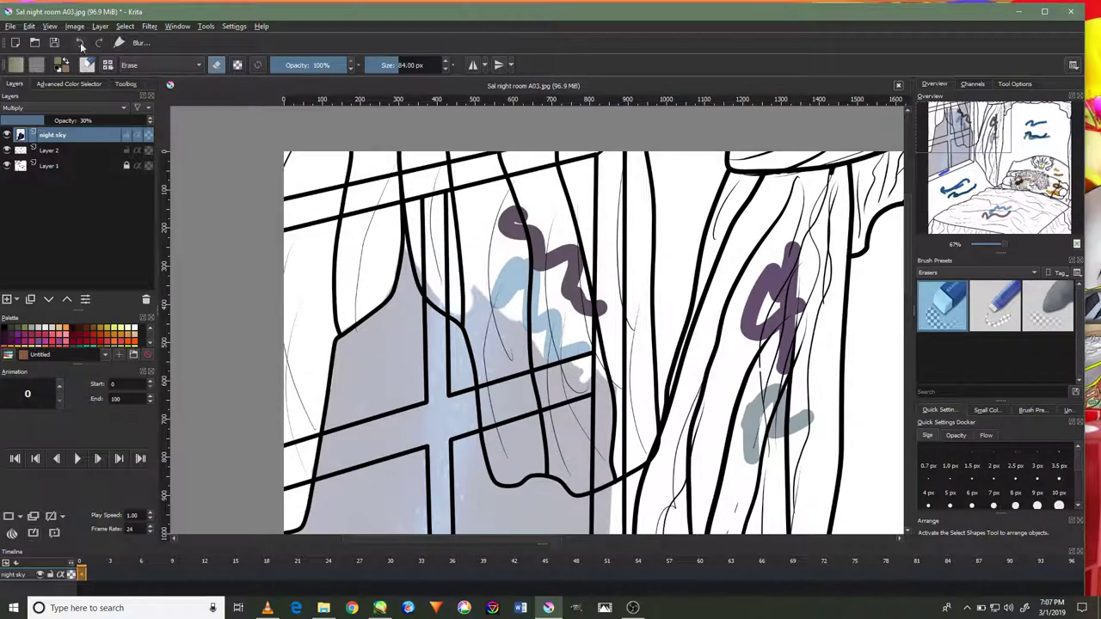
{"action": "key", "text": "ctrl+z"}
{"action": "key", "text": "ctrl+z"}
{"action": "left_click_drag", "start_coordinate": [456, 318], "coordinate": [481, 247]}
{"action": "scroll", "coordinate": [735, 353], "scroll_direction": "up", "scroll_amount": 3}
{"action": "left_click_drag", "start_coordinate": [627, 356], "coordinate": [372, 370]}
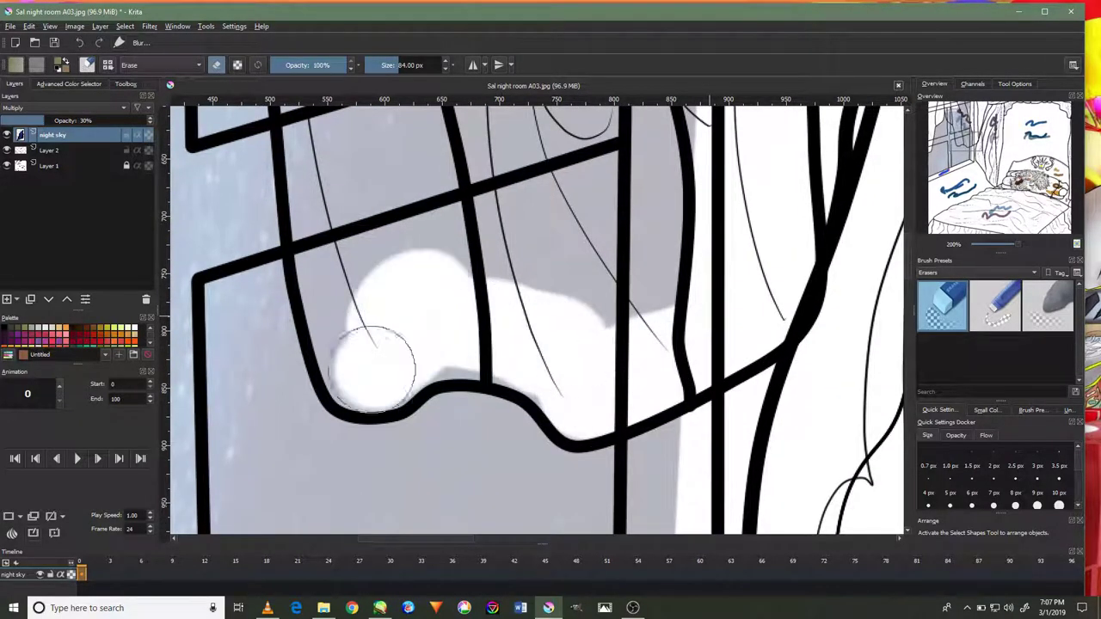
{"action": "scroll", "coordinate": [514, 379], "scroll_direction": "up", "scroll_amount": 10}
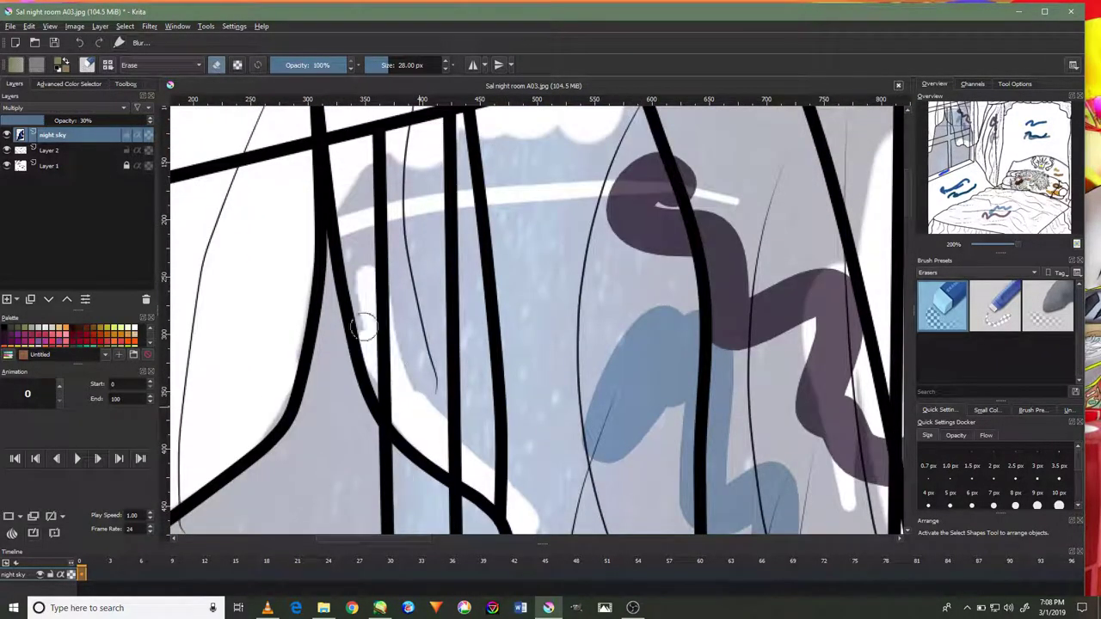
{"action": "scroll", "coordinate": [652, 305], "scroll_direction": "down", "scroll_amount": 2}
{"action": "scroll", "coordinate": [652, 305], "scroll_direction": "down", "scroll_amount": 2}
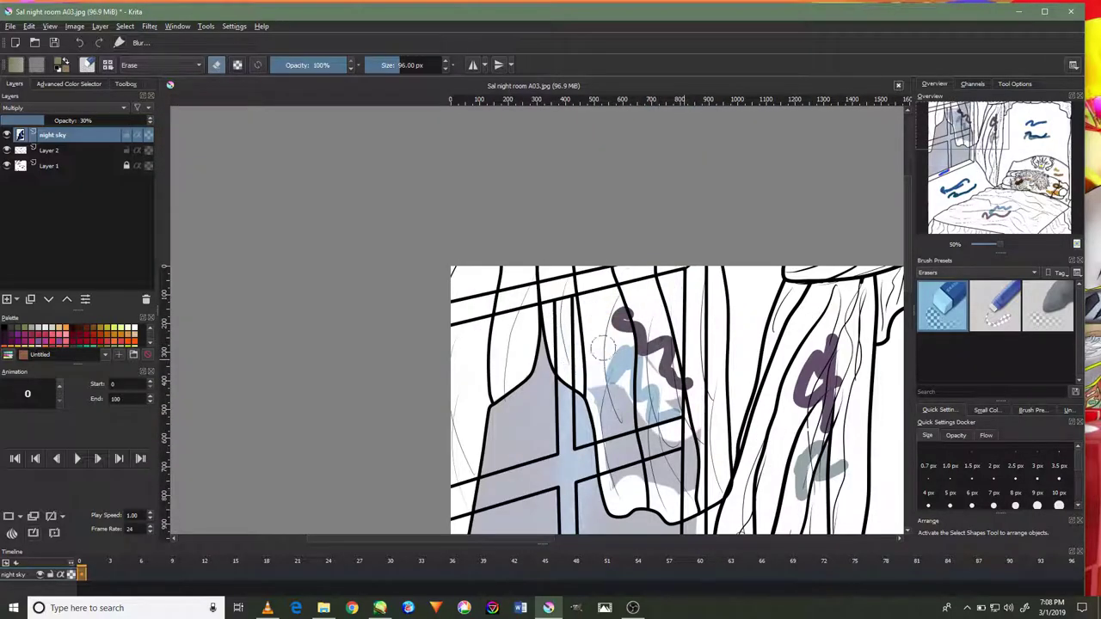
{"action": "scroll", "coordinate": [602, 347], "scroll_direction": "up", "scroll_amount": 1}
{"action": "scroll", "coordinate": [589, 337], "scroll_direction": "up", "scroll_amount": 3}
{"action": "scroll", "coordinate": [559, 365], "scroll_direction": "down", "scroll_amount": 2}
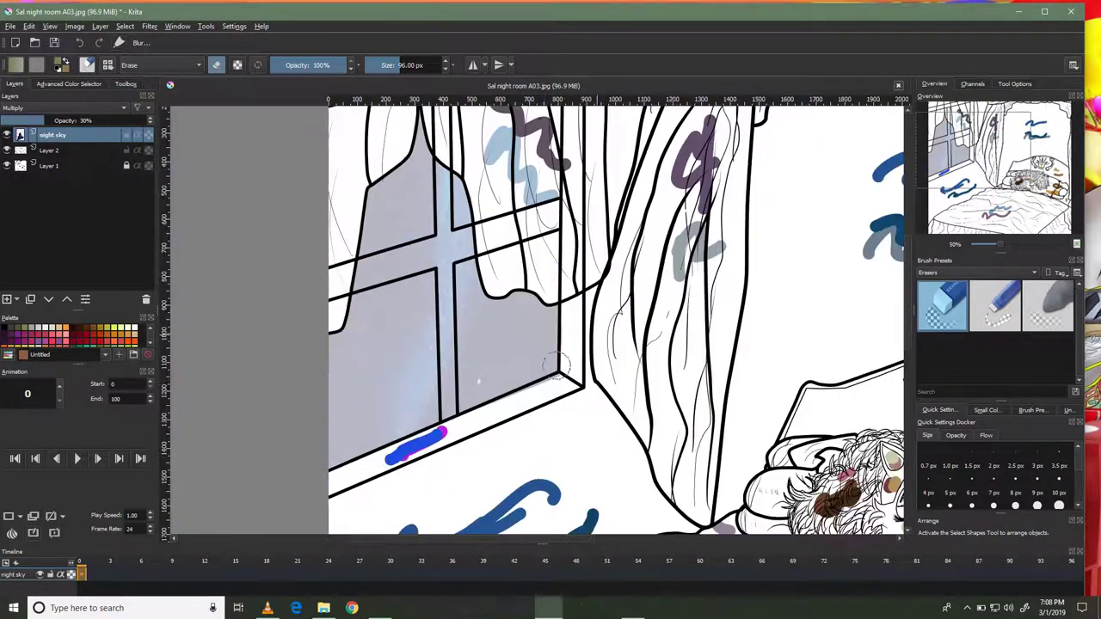
{"action": "scroll", "coordinate": [559, 365], "scroll_direction": "up", "scroll_amount": 2}
{"action": "scroll", "coordinate": [559, 365], "scroll_direction": "up", "scroll_amount": 5}
Make Layer 1 active and switch from erasing to a Digital brush preset.
{"action": "left_click", "coordinate": [48, 166]}
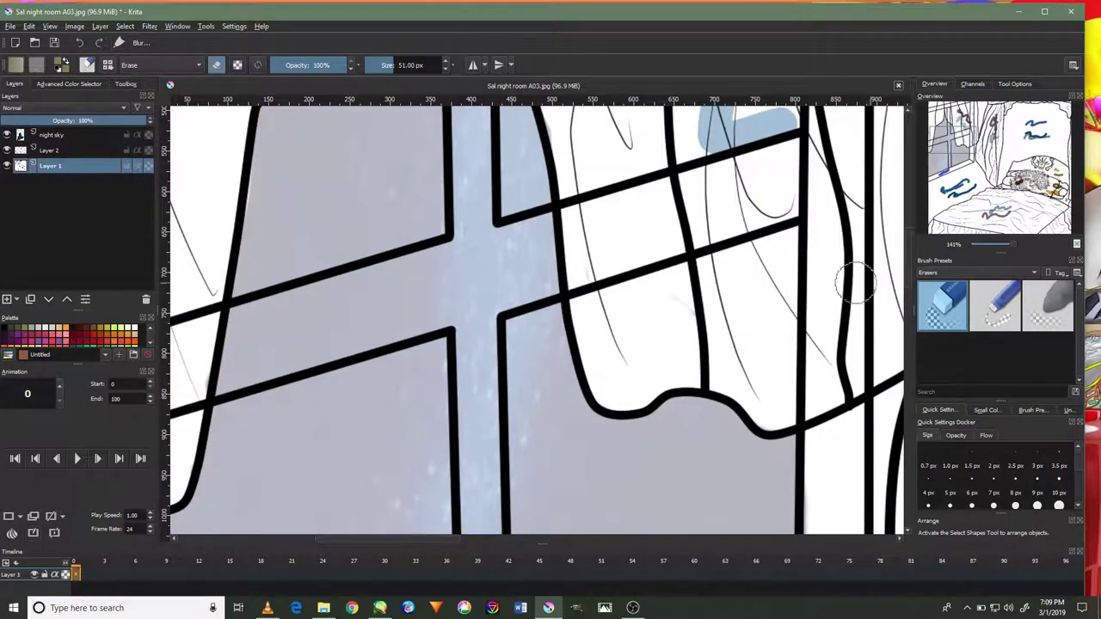
{"action": "key", "text": "slash"}
{"action": "left_click", "coordinate": [69, 84]}
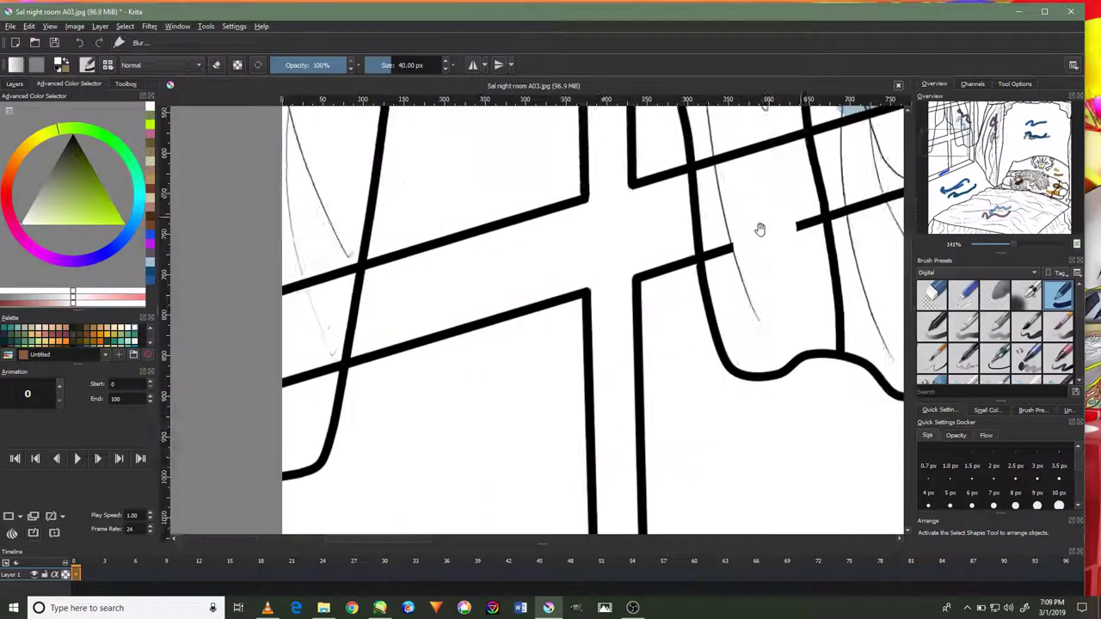
{"action": "scroll", "coordinate": [524, 381], "scroll_direction": "down", "scroll_amount": 4}
{"action": "scroll", "coordinate": [430, 356], "scroll_direction": "up", "scroll_amount": 5}
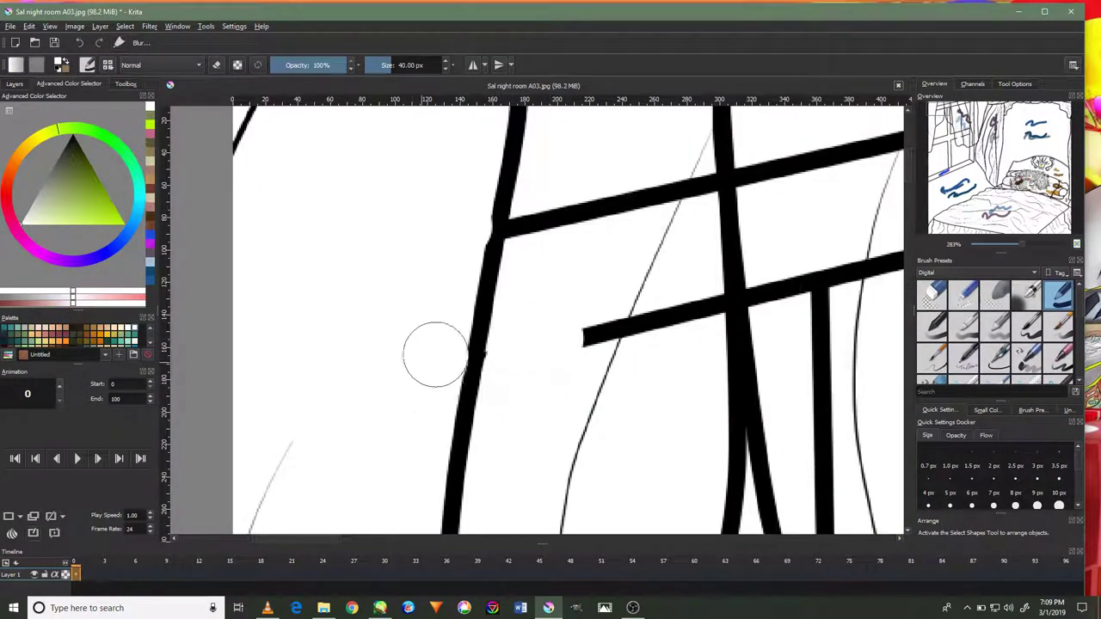
{"action": "scroll", "coordinate": [370, 430], "scroll_direction": "down", "scroll_amount": 2}
{"action": "scroll", "coordinate": [345, 442], "scroll_direction": "up", "scroll_amount": 3}
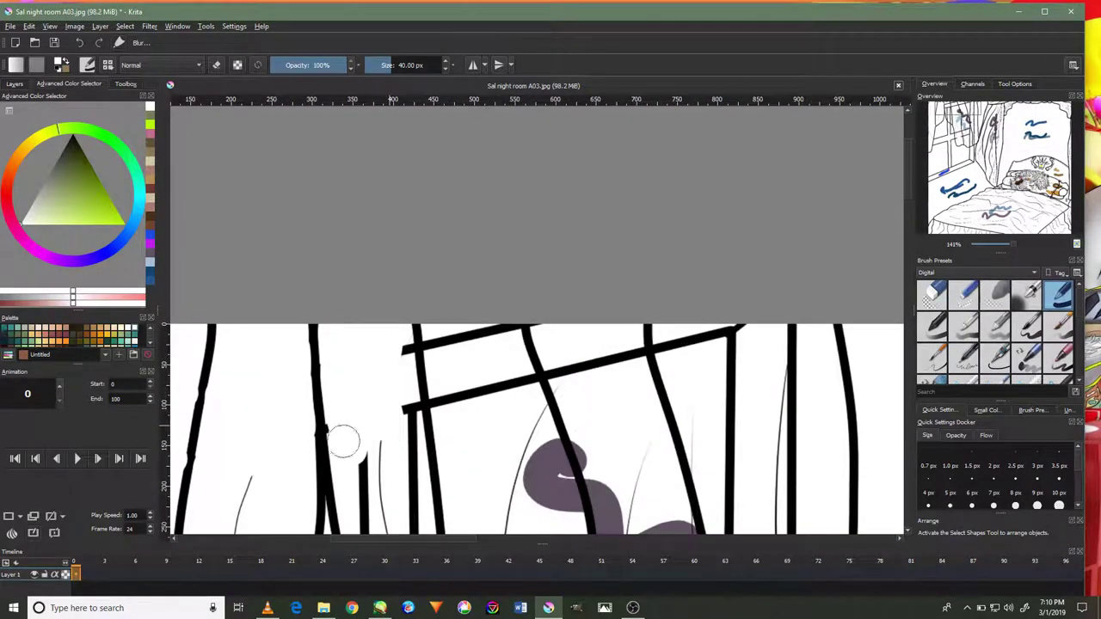
{"action": "scroll", "coordinate": [344, 442], "scroll_direction": "down", "scroll_amount": 5}
{"action": "scroll", "coordinate": [379, 274], "scroll_direction": "up", "scroll_amount": 4}
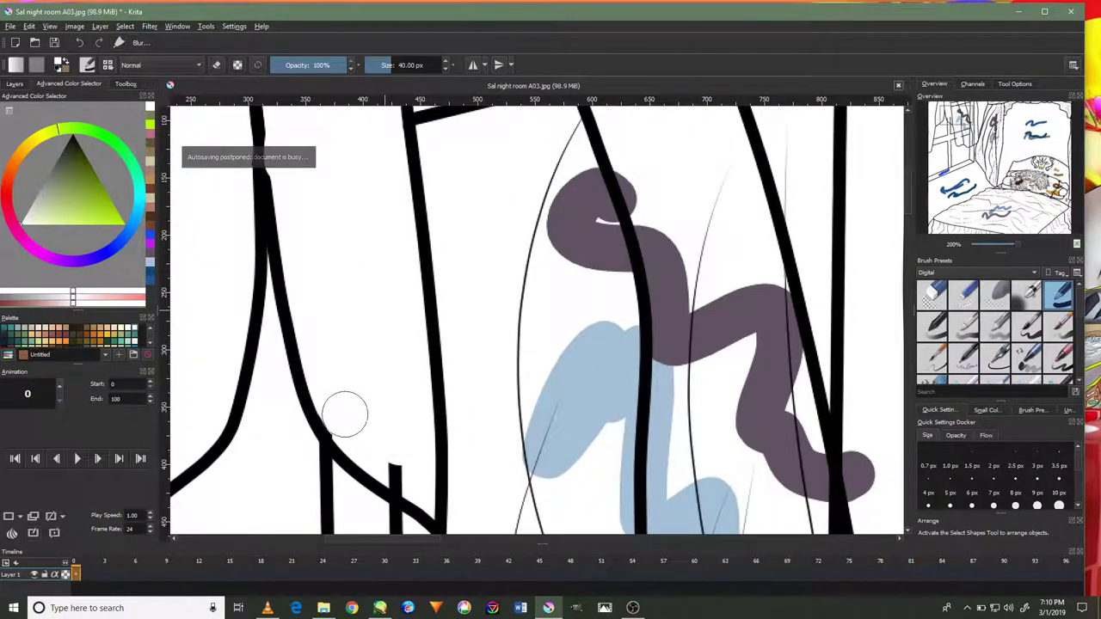
{"action": "scroll", "coordinate": [361, 420], "scroll_direction": "down", "scroll_amount": 4}
{"action": "scroll", "coordinate": [461, 423], "scroll_direction": "up", "scroll_amount": 3}
Show the Layers docker again and set the night sky layer to 100% opacity.
{"action": "scroll", "coordinate": [508, 396], "scroll_direction": "up", "scroll_amount": 1}
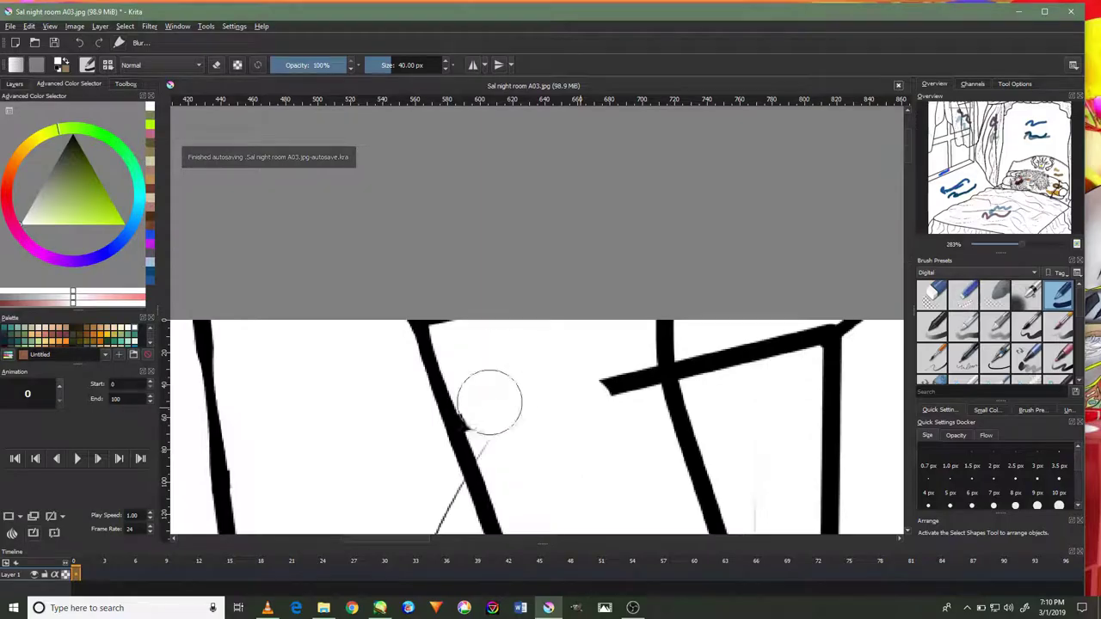
{"action": "scroll", "coordinate": [517, 413], "scroll_direction": "down", "scroll_amount": 2}
{"action": "scroll", "coordinate": [697, 430], "scroll_direction": "down", "scroll_amount": 2}
{"action": "scroll", "coordinate": [695, 398], "scroll_direction": "up", "scroll_amount": 5}
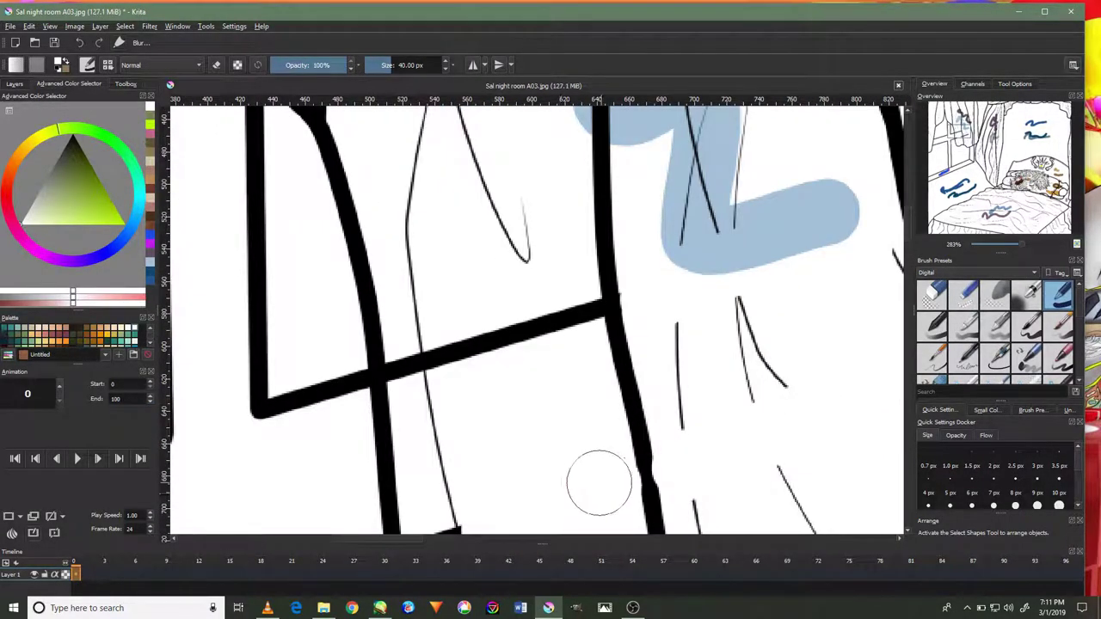
{"action": "scroll", "coordinate": [598, 484], "scroll_direction": "down", "scroll_amount": 3}
{"action": "scroll", "coordinate": [580, 358], "scroll_direction": "up", "scroll_amount": 1}
{"action": "scroll", "coordinate": [644, 482], "scroll_direction": "down", "scroll_amount": 3}
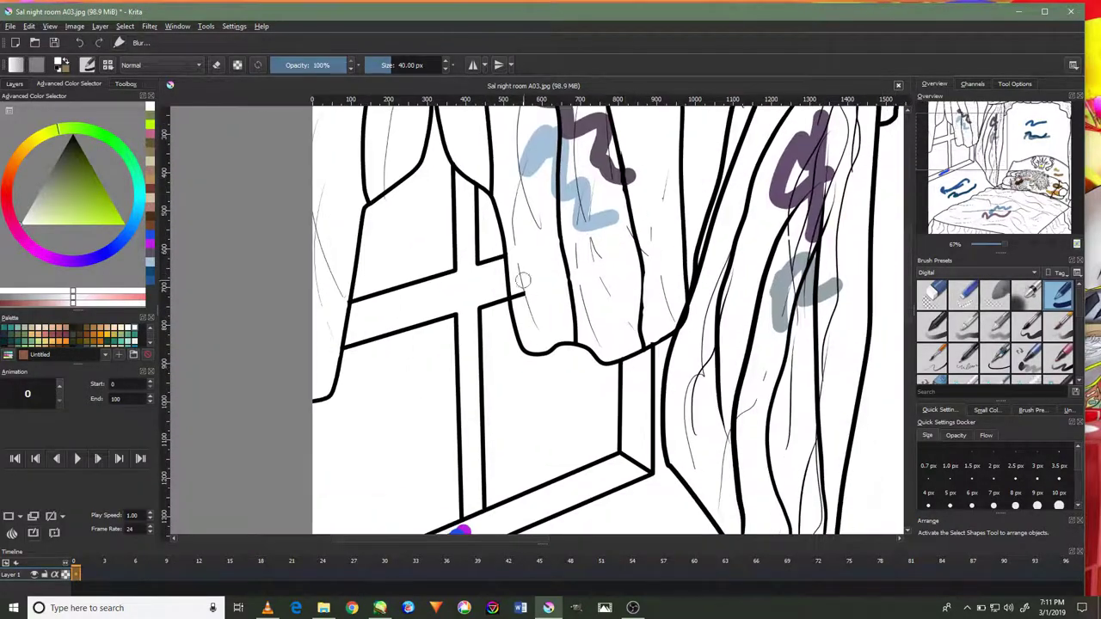
{"action": "scroll", "coordinate": [522, 279], "scroll_direction": "up", "scroll_amount": 2}
{"action": "scroll", "coordinate": [542, 369], "scroll_direction": "down", "scroll_amount": 2}
{"action": "scroll", "coordinate": [541, 369], "scroll_direction": "down", "scroll_amount": 2}
{"action": "left_click", "coordinate": [15, 83]}
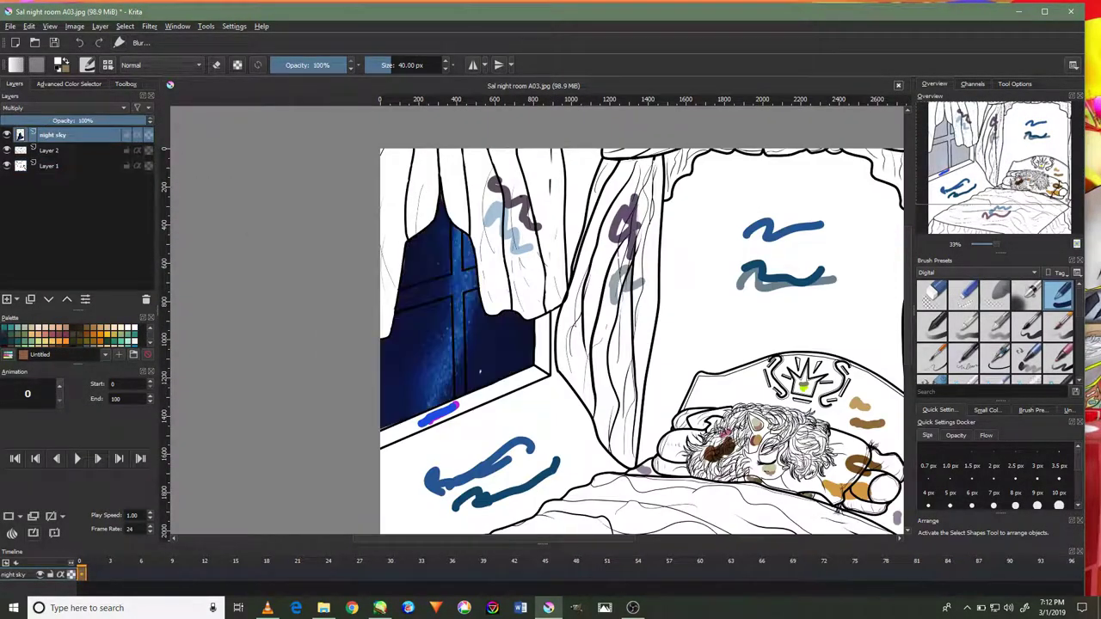
Undo a bad stroke and repaint the vertical middle window bar white.
{"action": "scroll", "coordinate": [450, 265], "scroll_direction": "up", "scroll_amount": 4}
{"action": "key", "text": "ctrl+z"}
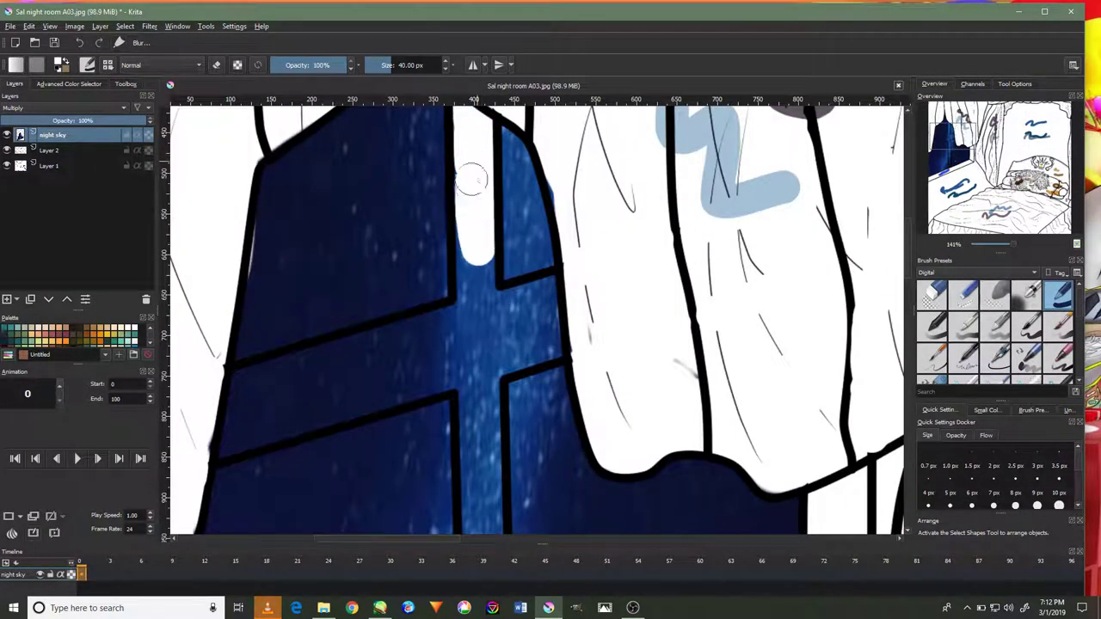
{"action": "scroll", "coordinate": [472, 179], "scroll_direction": "up", "scroll_amount": 2}
{"action": "left_click_drag", "start_coordinate": [485, 365], "coordinate": [474, 238]}
{"action": "scroll", "coordinate": [556, 260], "scroll_direction": "down", "scroll_amount": 4}
{"action": "scroll", "coordinate": [556, 260], "scroll_direction": "up", "scroll_amount": 3}
Paint the left horizontal window crossbar white.
{"action": "left_click_drag", "start_coordinate": [292, 340], "coordinate": [584, 279]}
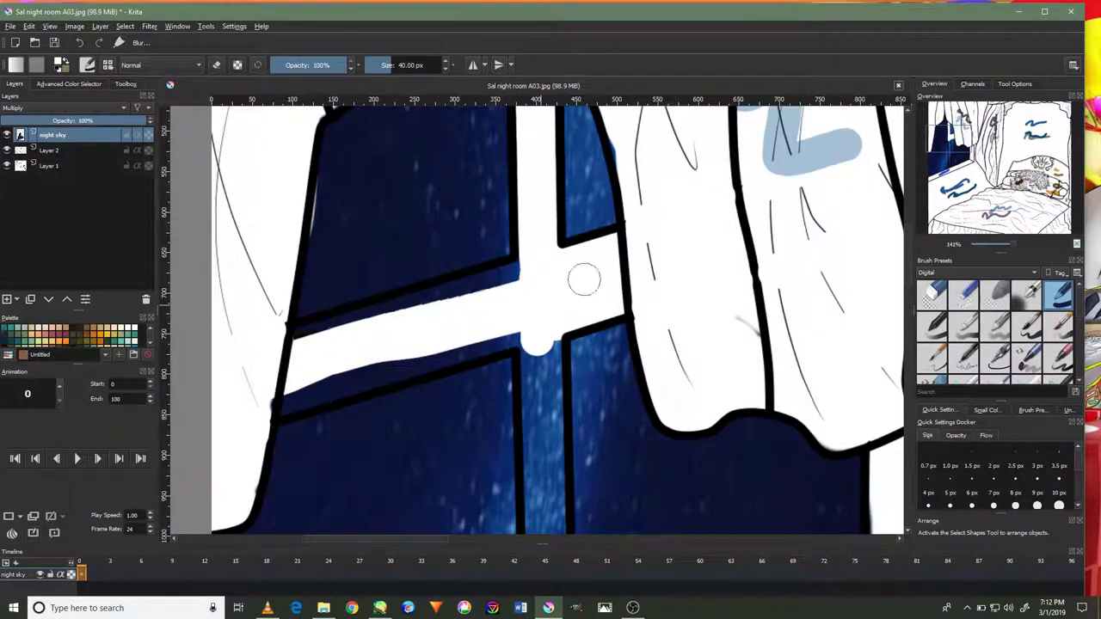
{"action": "scroll", "coordinate": [551, 318], "scroll_direction": "up", "scroll_amount": 1}
{"action": "scroll", "coordinate": [542, 345], "scroll_direction": "down", "scroll_amount": 3}
{"action": "scroll", "coordinate": [535, 367], "scroll_direction": "up", "scroll_amount": 1}
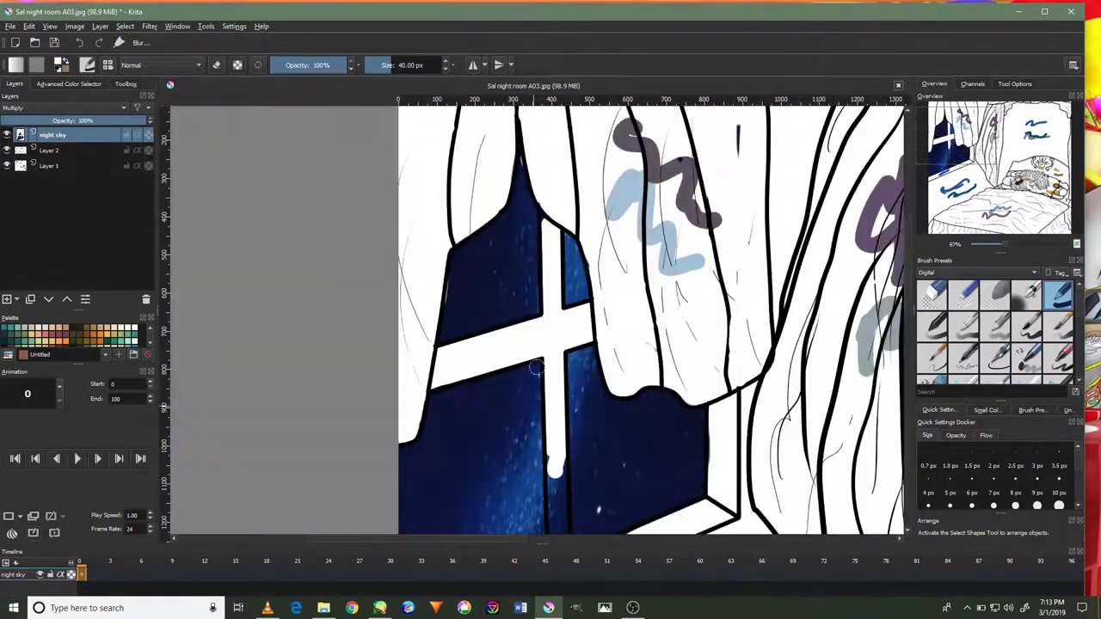
{"action": "scroll", "coordinate": [548, 258], "scroll_direction": "up", "scroll_amount": 4}
{"action": "scroll", "coordinate": [542, 344], "scroll_direction": "down", "scroll_amount": 4}
{"action": "scroll", "coordinate": [539, 413], "scroll_direction": "up", "scroll_amount": 1}
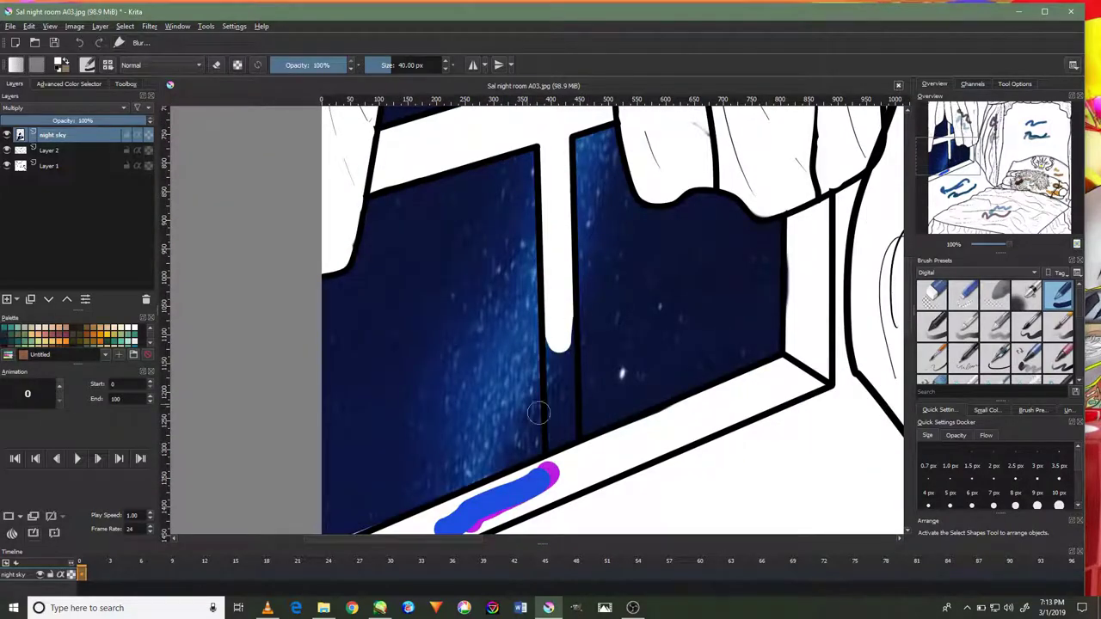
{"action": "scroll", "coordinate": [558, 320], "scroll_direction": "down", "scroll_amount": 4}
{"action": "scroll", "coordinate": [387, 301], "scroll_direction": "up", "scroll_amount": 3}
Erase the blue guide scribbles on the floor.
{"action": "left_click", "coordinate": [126, 83]}
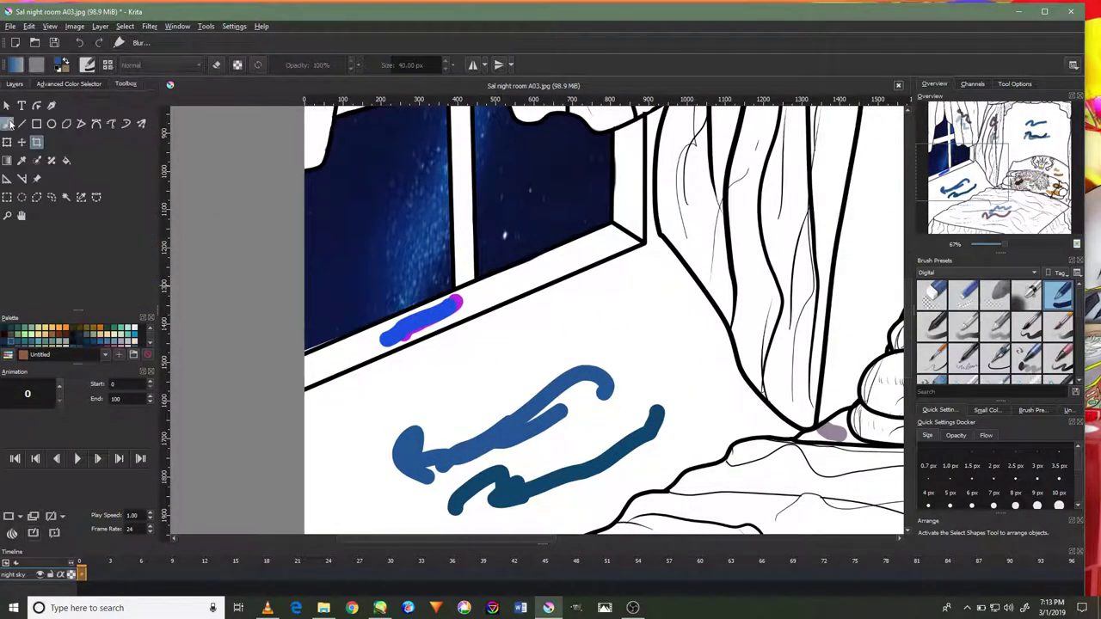
{"action": "left_click", "coordinate": [15, 84]}
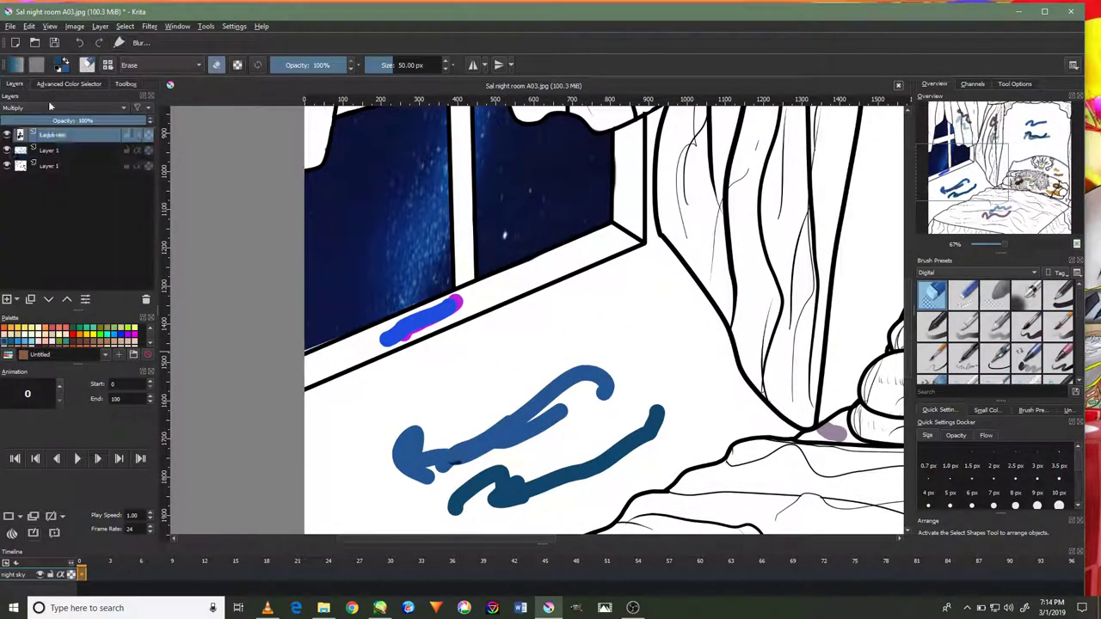
{"action": "left_click_drag", "start_coordinate": [405, 470], "coordinate": [596, 378]}
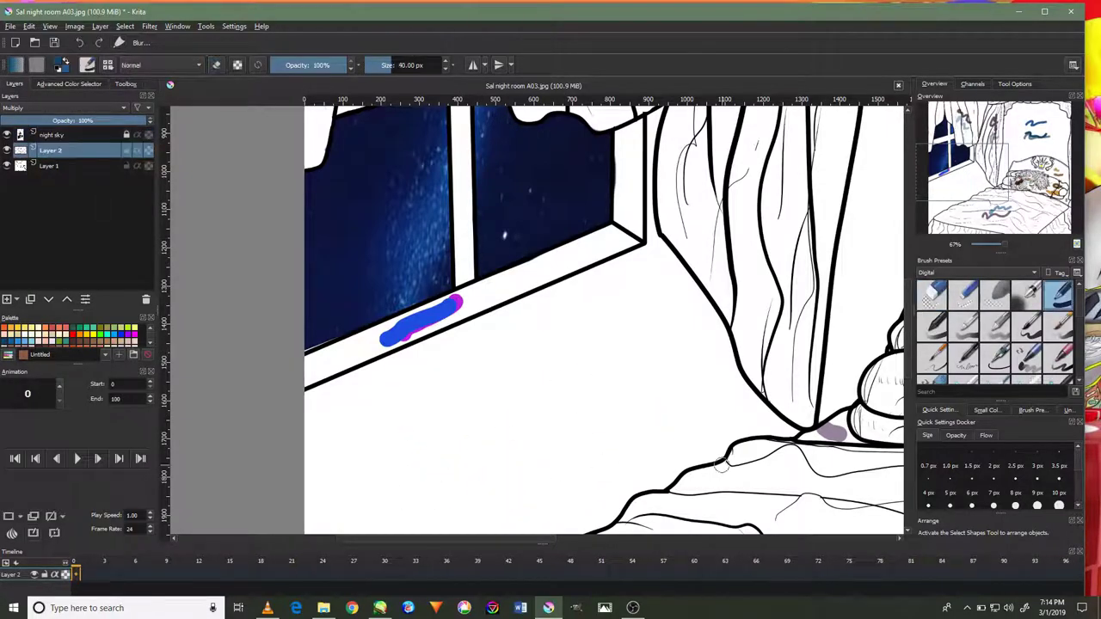
{"action": "left_click", "coordinate": [126, 84]}
{"action": "scroll", "coordinate": [627, 319], "scroll_direction": "down", "scroll_amount": 3}
{"action": "scroll", "coordinate": [641, 243], "scroll_direction": "down", "scroll_amount": 2}
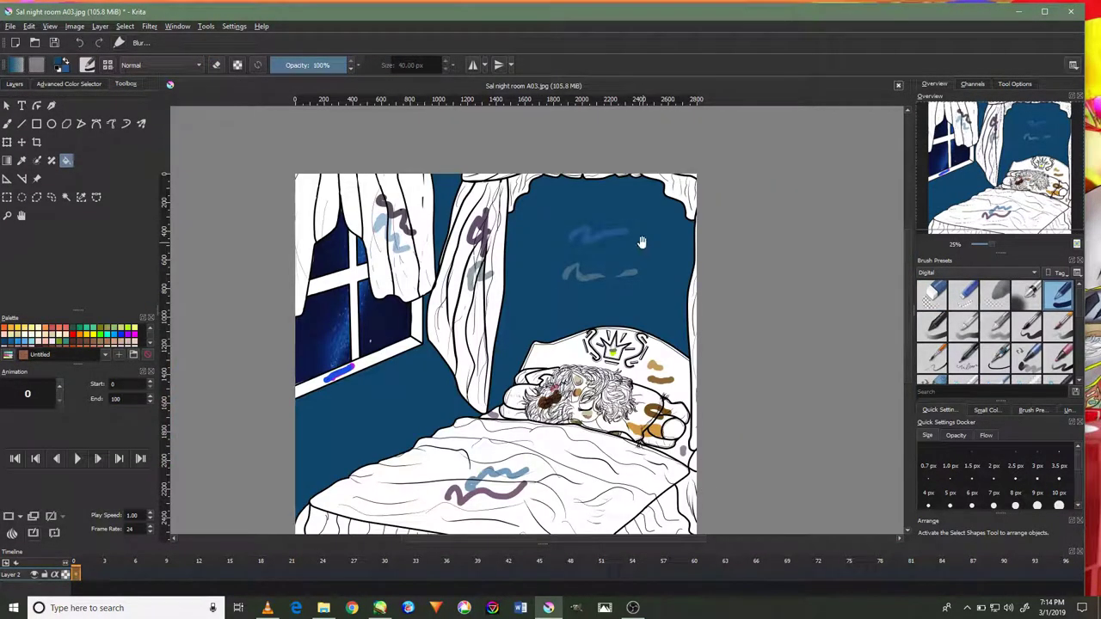
{"action": "scroll", "coordinate": [641, 242], "scroll_direction": "up", "scroll_amount": 5}
Fill the bedroom wall deep blue with darker soft shading near the top.
{"action": "key", "text": "b"}
{"action": "scroll", "coordinate": [552, 385], "scroll_direction": "down", "scroll_amount": 6}
{"action": "scroll", "coordinate": [555, 360], "scroll_direction": "up", "scroll_amount": 3}
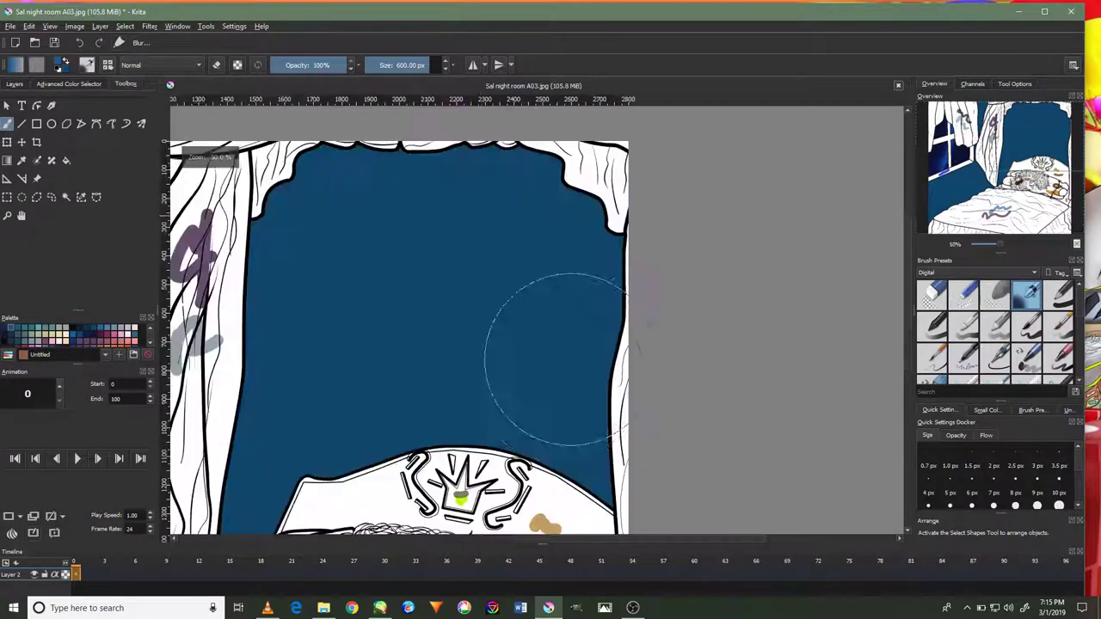
{"action": "scroll", "coordinate": [582, 446], "scroll_direction": "down", "scroll_amount": 3}
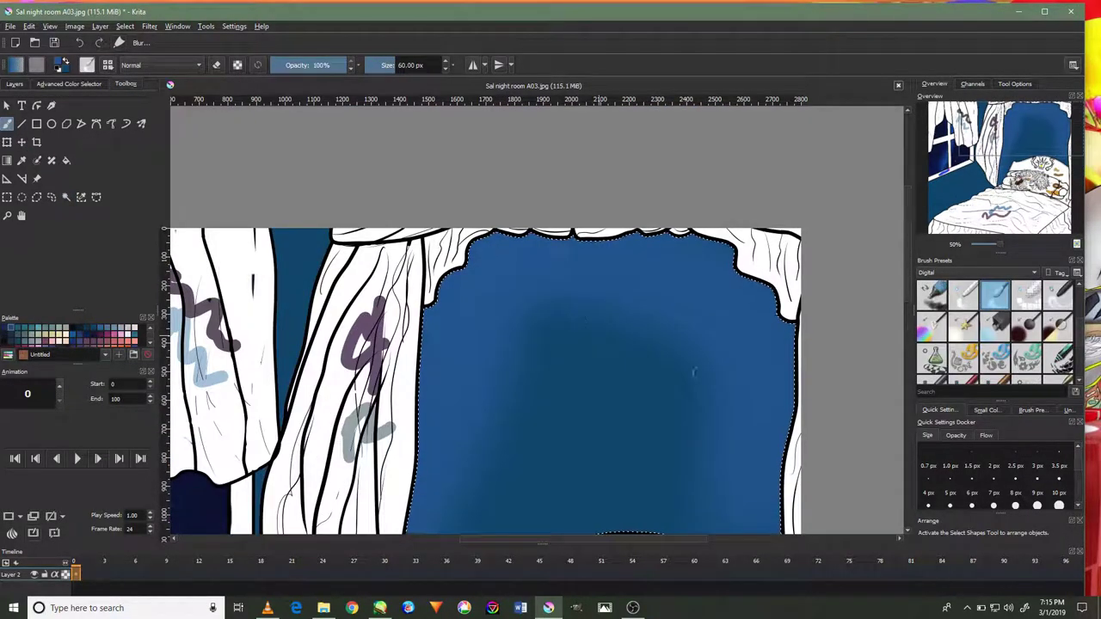
{"action": "scroll", "coordinate": [396, 413], "scroll_direction": "up", "scroll_amount": 2}
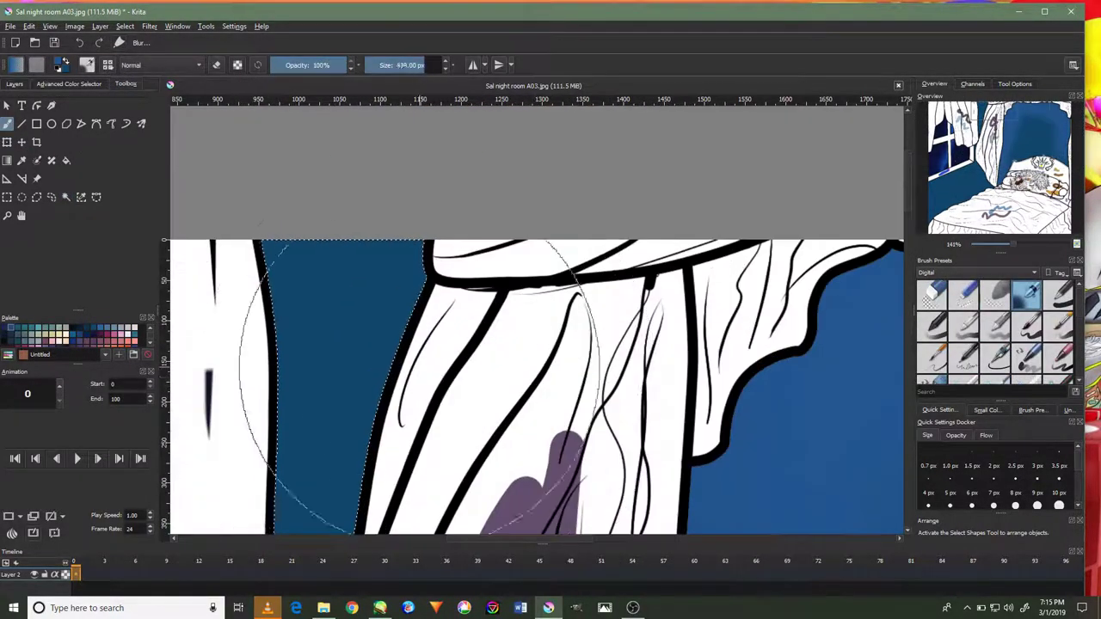
{"action": "scroll", "coordinate": [396, 413], "scroll_direction": "up", "scroll_amount": 2}
{"action": "scroll", "coordinate": [404, 251], "scroll_direction": "down", "scroll_amount": 4}
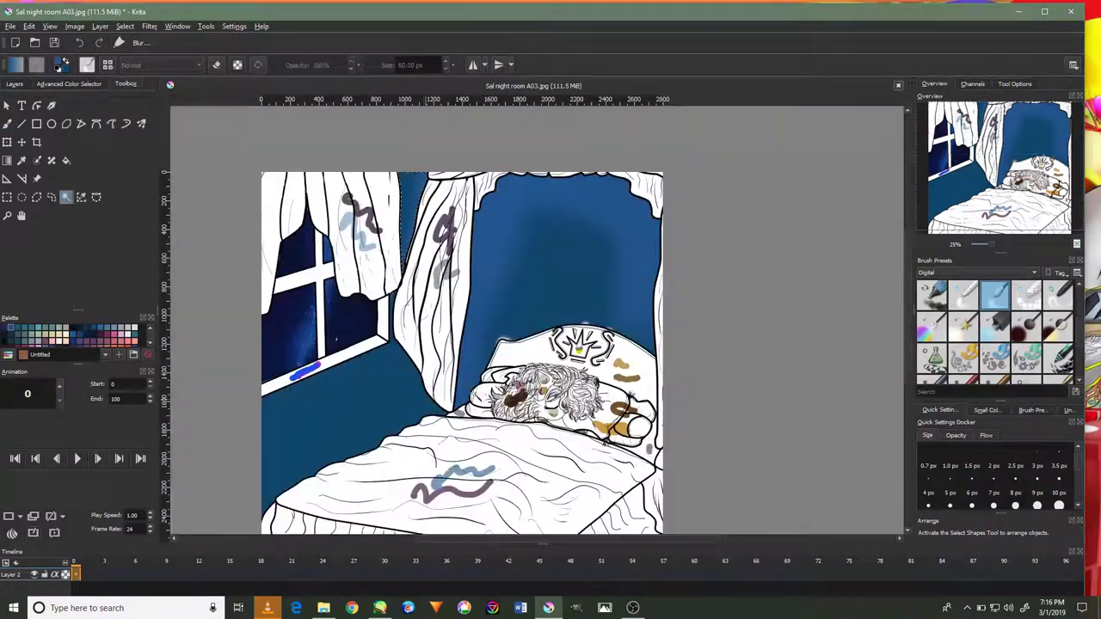
{"action": "left_click", "coordinate": [998, 310]}
Choose a smaller brush and fill the bed blanket pale blue.
{"action": "left_click", "coordinate": [998, 301]}
{"action": "scroll", "coordinate": [489, 404], "scroll_direction": "up", "scroll_amount": 2}
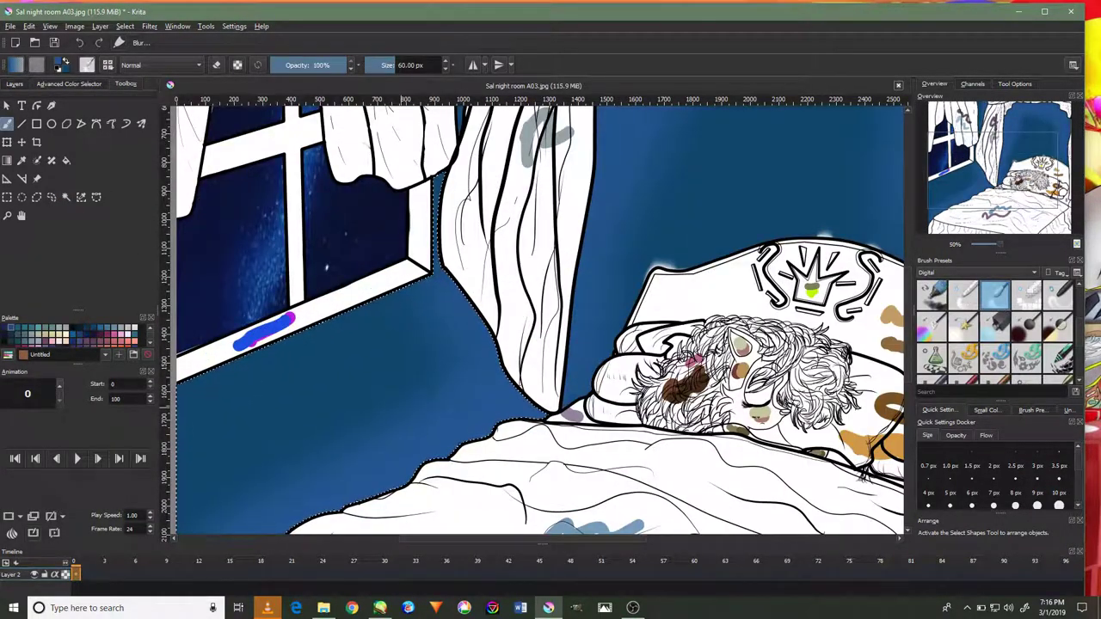
{"action": "scroll", "coordinate": [540, 318], "scroll_direction": "down", "scroll_amount": 2}
{"action": "scroll", "coordinate": [541, 319], "scroll_direction": "up", "scroll_amount": 4}
{"action": "scroll", "coordinate": [540, 318], "scroll_direction": "down", "scroll_amount": 3}
{"action": "scroll", "coordinate": [540, 319], "scroll_direction": "up", "scroll_amount": 1}
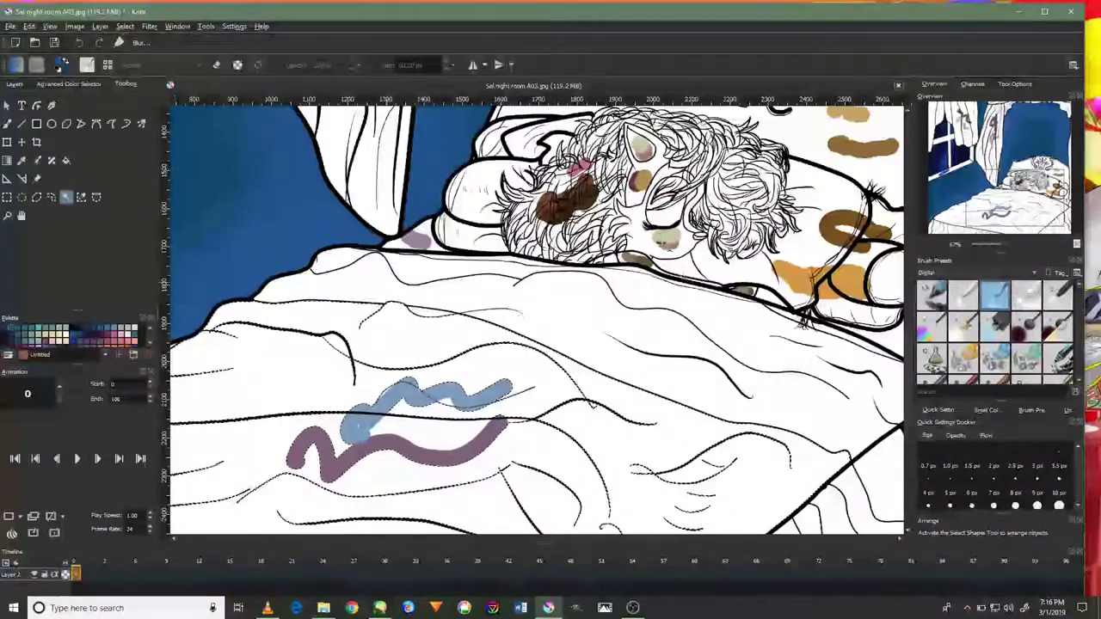
{"action": "key", "text": "b"}
{"action": "scroll", "coordinate": [1013, 301], "scroll_direction": "up", "scroll_amount": 3}
{"action": "scroll", "coordinate": [399, 381], "scroll_direction": "down", "scroll_amount": 3}
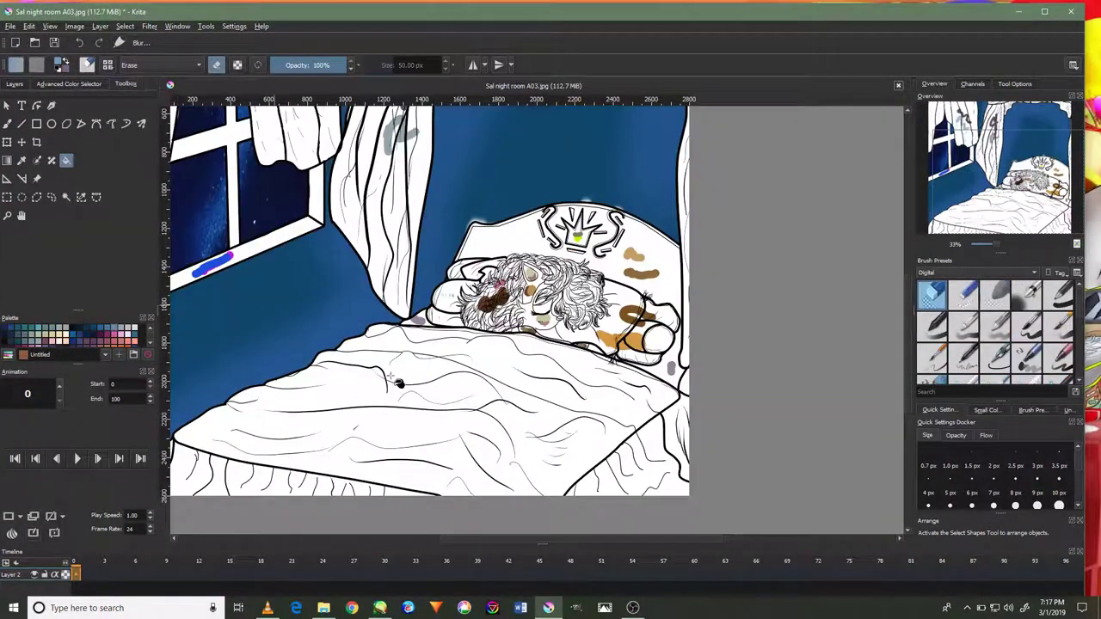
{"action": "scroll", "coordinate": [364, 399], "scroll_direction": "up", "scroll_amount": 4}
Paint soft mauve shading along the blanket's top and right edges.
{"action": "key", "text": "/"}
{"action": "scroll", "coordinate": [458, 417], "scroll_direction": "down", "scroll_amount": 3}
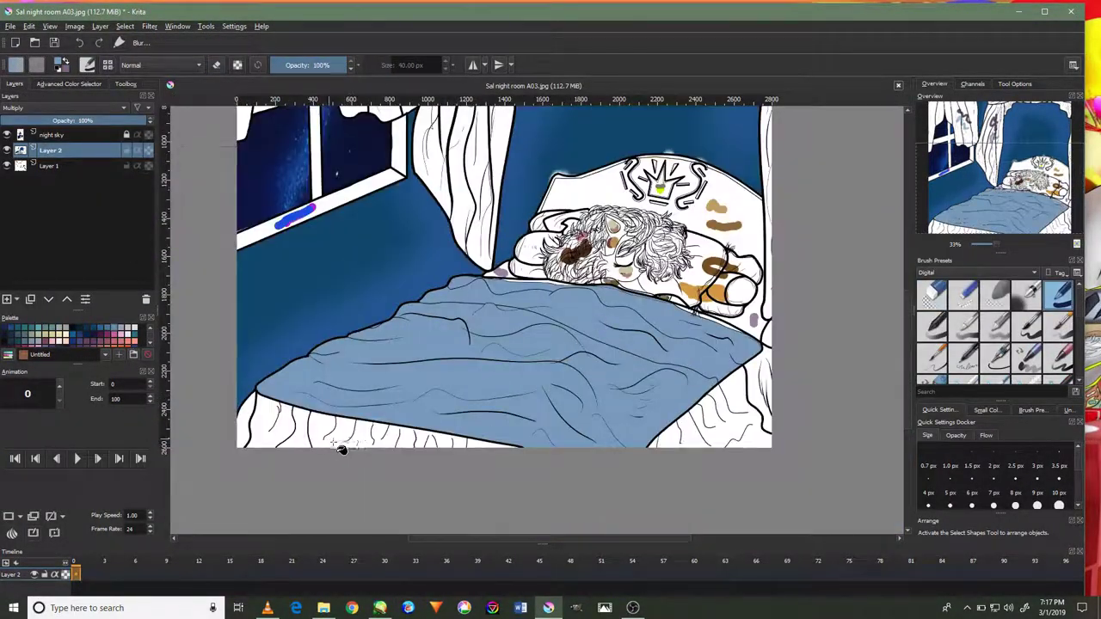
{"action": "scroll", "coordinate": [659, 442], "scroll_direction": "up", "scroll_amount": 4}
{"action": "scroll", "coordinate": [212, 423], "scroll_direction": "down", "scroll_amount": 3}
{"action": "scroll", "coordinate": [191, 385], "scroll_direction": "up", "scroll_amount": 2}
{"action": "scroll", "coordinate": [191, 383], "scroll_direction": "down", "scroll_amount": 3}
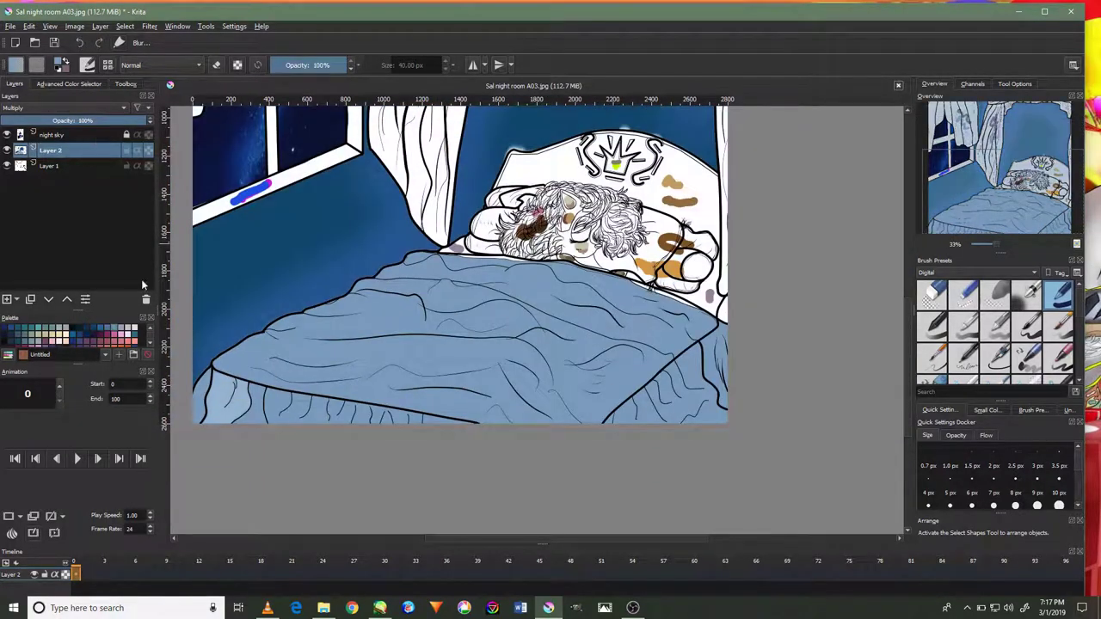
{"action": "scroll", "coordinate": [636, 249], "scroll_direction": "up", "scroll_amount": 4}
{"action": "scroll", "coordinate": [431, 259], "scroll_direction": "down", "scroll_amount": 2}
{"action": "scroll", "coordinate": [536, 258], "scroll_direction": "up", "scroll_amount": 3}
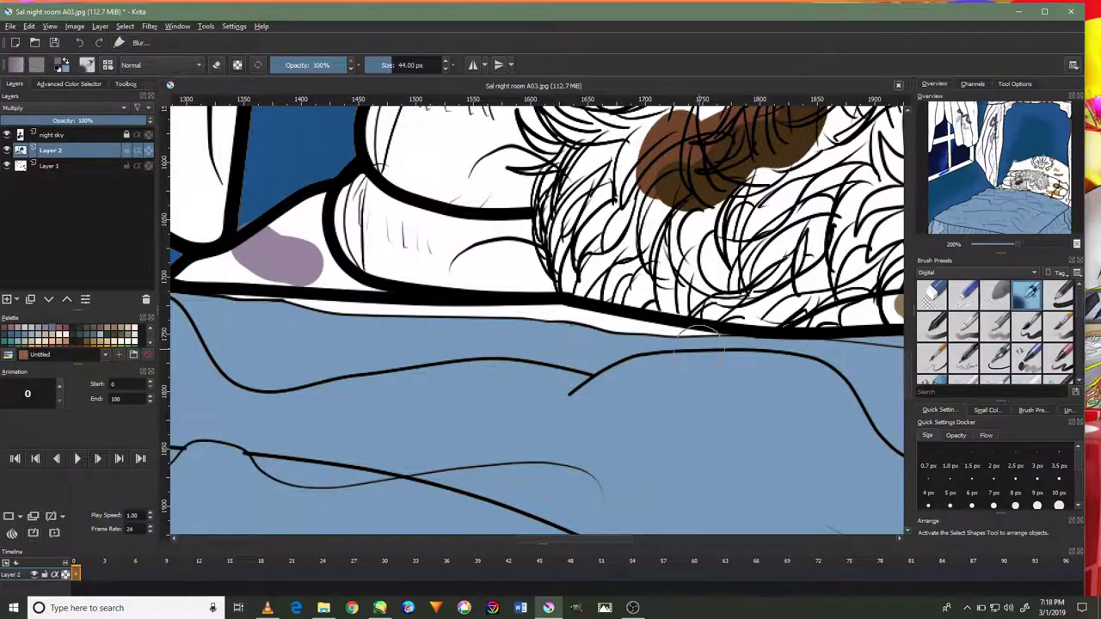
{"action": "scroll", "coordinate": [701, 337], "scroll_direction": "down", "scroll_amount": 2}
{"action": "scroll", "coordinate": [602, 344], "scroll_direction": "down", "scroll_amount": 2}
{"action": "scroll", "coordinate": [536, 307], "scroll_direction": "up", "scroll_amount": 3}
{"action": "scroll", "coordinate": [778, 404], "scroll_direction": "down", "scroll_amount": 1}
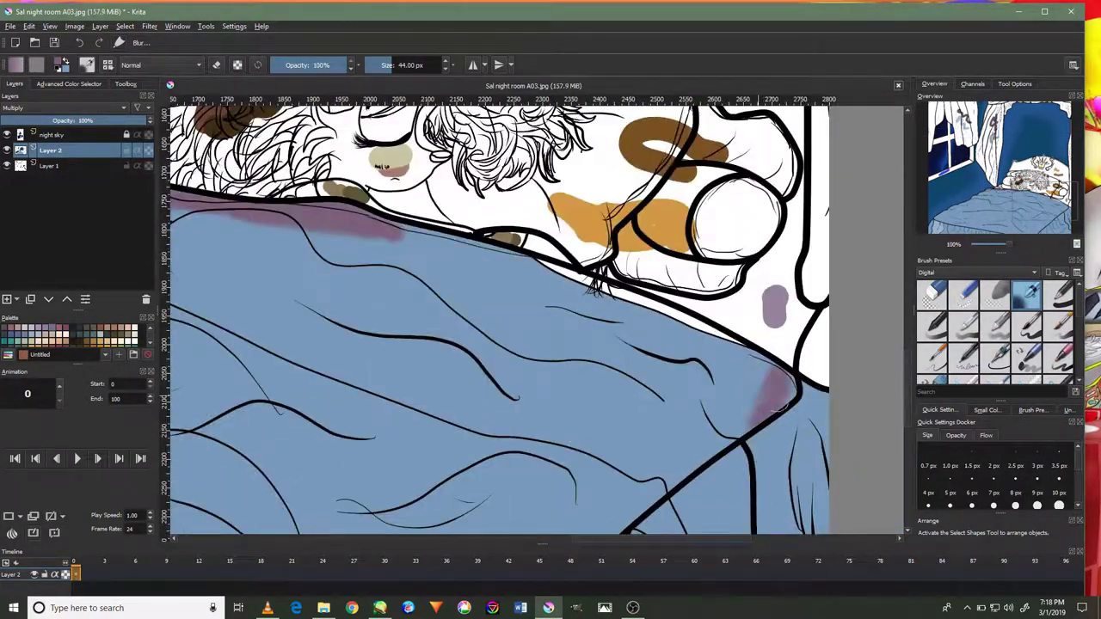
{"action": "scroll", "coordinate": [779, 405], "scroll_direction": "down", "scroll_amount": 3}
{"action": "scroll", "coordinate": [702, 327], "scroll_direction": "up", "scroll_amount": 4}
{"action": "scroll", "coordinate": [701, 327], "scroll_direction": "down", "scroll_amount": 4}
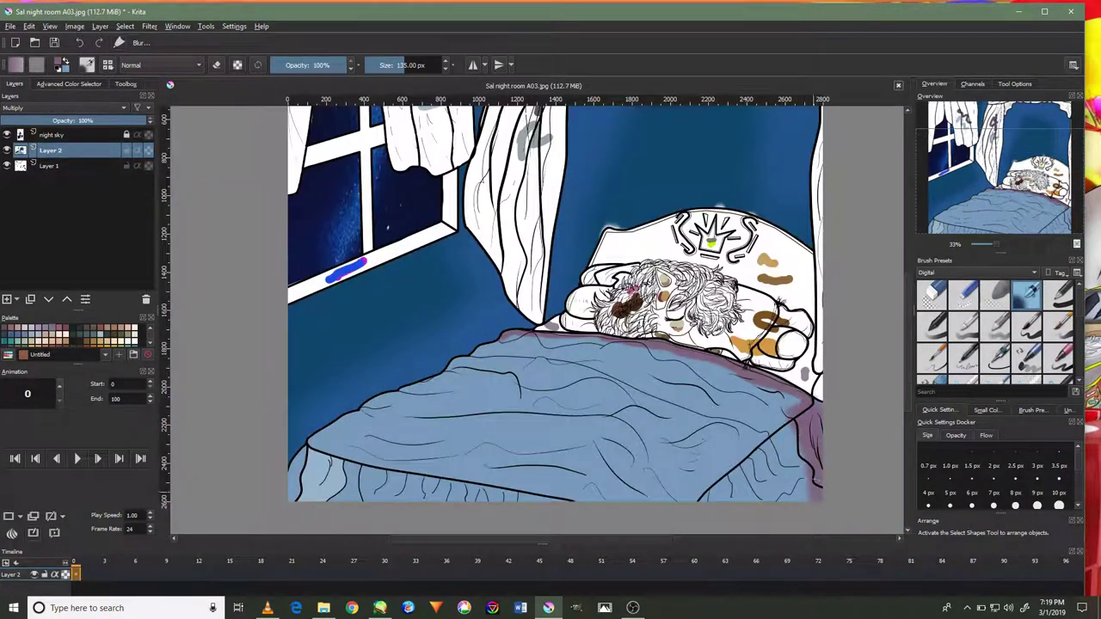
Shade the blanket's bottom edge and folds purple with a soft brush.
{"action": "left_click_drag", "start_coordinate": [387, 482], "coordinate": [705, 494]}
{"action": "mouse_move", "coordinate": [678, 382]}
{"action": "left_mouse_down"}
{"action": "mouse_move", "coordinate": [593, 418]}
{"action": "mouse_move", "coordinate": [579, 408]}
{"action": "left_mouse_up"}
{"action": "left_click", "coordinate": [1001, 306]}
{"action": "scroll", "coordinate": [699, 457], "scroll_direction": "up", "scroll_amount": 2}
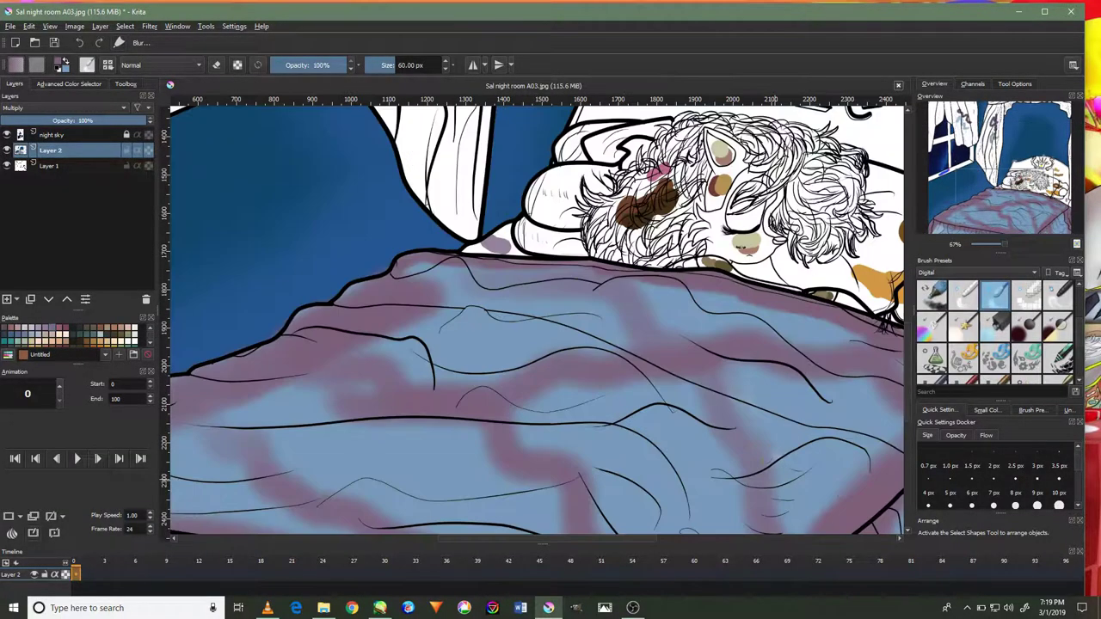
{"action": "scroll", "coordinate": [538, 314], "scroll_direction": "up", "scroll_amount": 1}
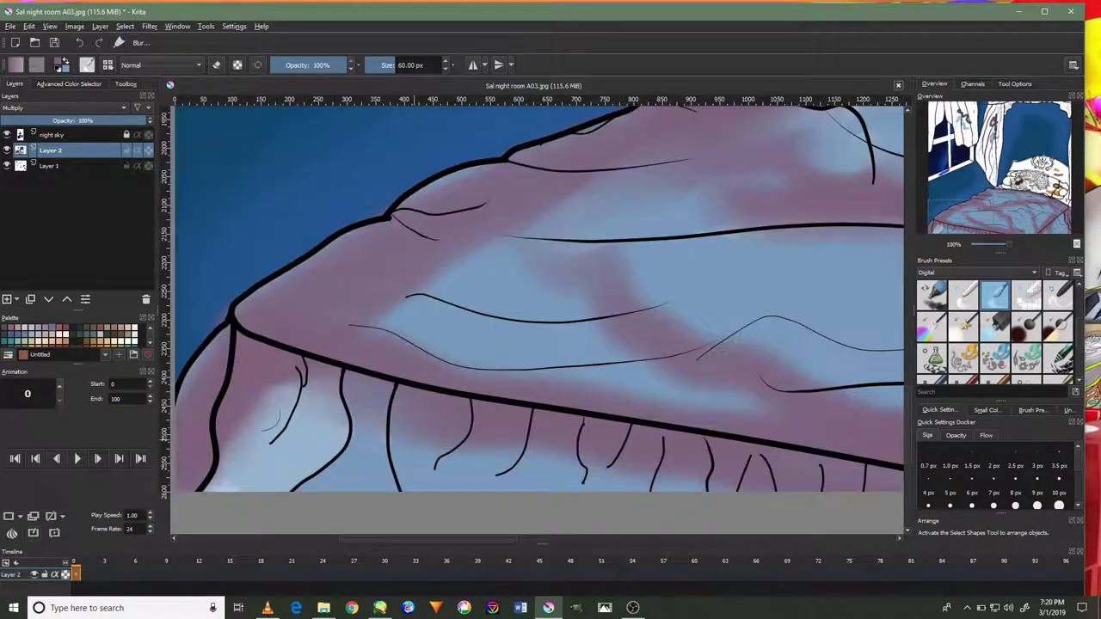
{"action": "scroll", "coordinate": [602, 396], "scroll_direction": "down", "scroll_amount": 4}
{"action": "scroll", "coordinate": [585, 413], "scroll_direction": "up", "scroll_amount": 2}
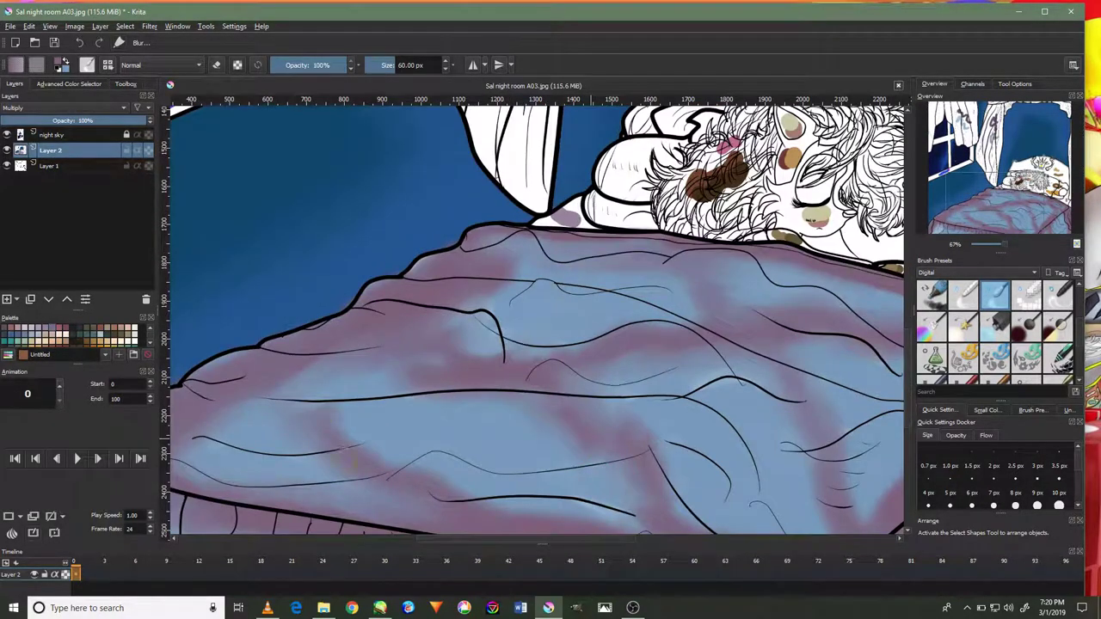
{"action": "scroll", "coordinate": [567, 430], "scroll_direction": "down", "scroll_amount": 1}
{"action": "scroll", "coordinate": [551, 456], "scroll_direction": "down", "scroll_amount": 2}
{"action": "scroll", "coordinate": [550, 456], "scroll_direction": "up", "scroll_amount": 4}
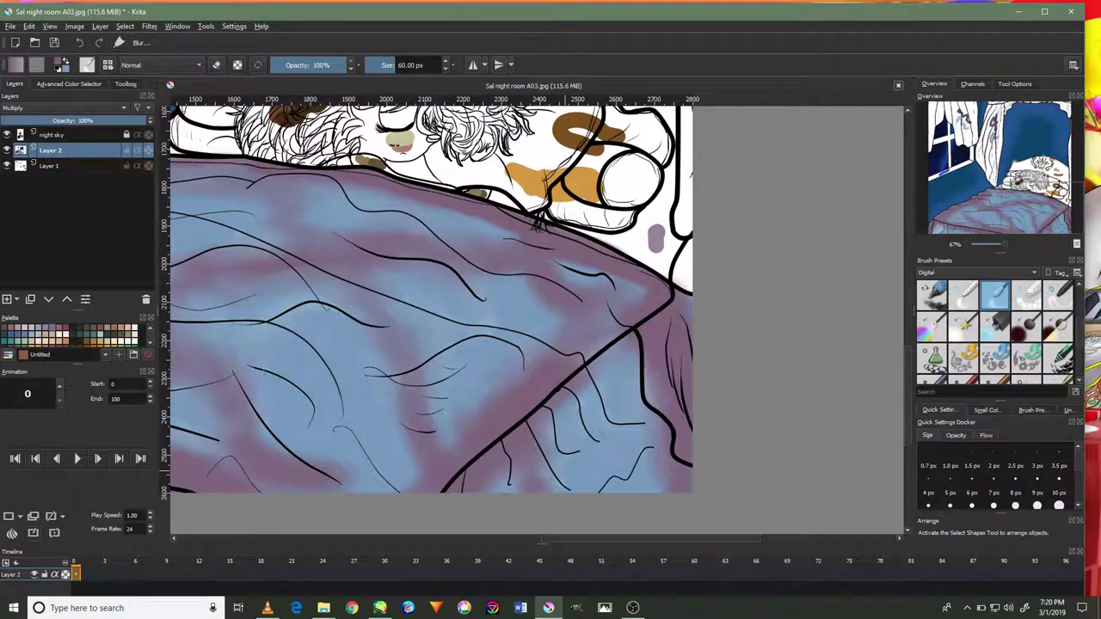
{"action": "scroll", "coordinate": [478, 379], "scroll_direction": "up", "scroll_amount": 4}
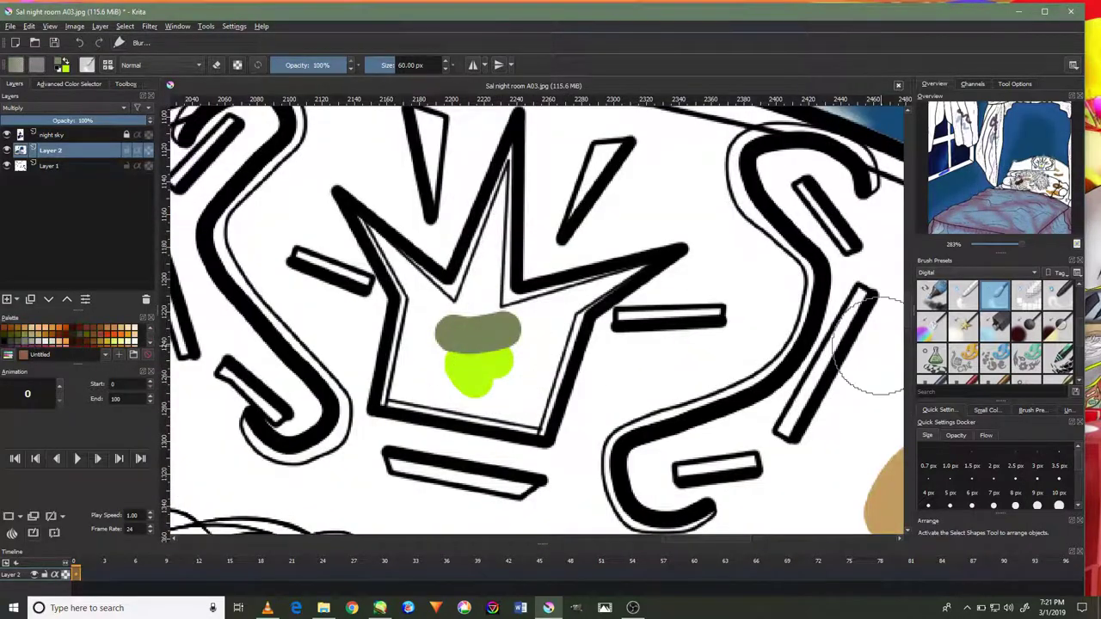
Sample lime green and bucket-fill the crown emblem above the sleeper.
{"action": "key", "text": "ctrl+z"}
{"action": "key", "text": "ctrl+z"}
{"action": "left_click", "coordinate": [69, 83]}
{"action": "left_click", "coordinate": [126, 83]}
{"action": "left_click", "coordinate": [66, 160]}
Fill the remaining crown area green and soften it with shading.
{"action": "left_click", "coordinate": [476, 344]}
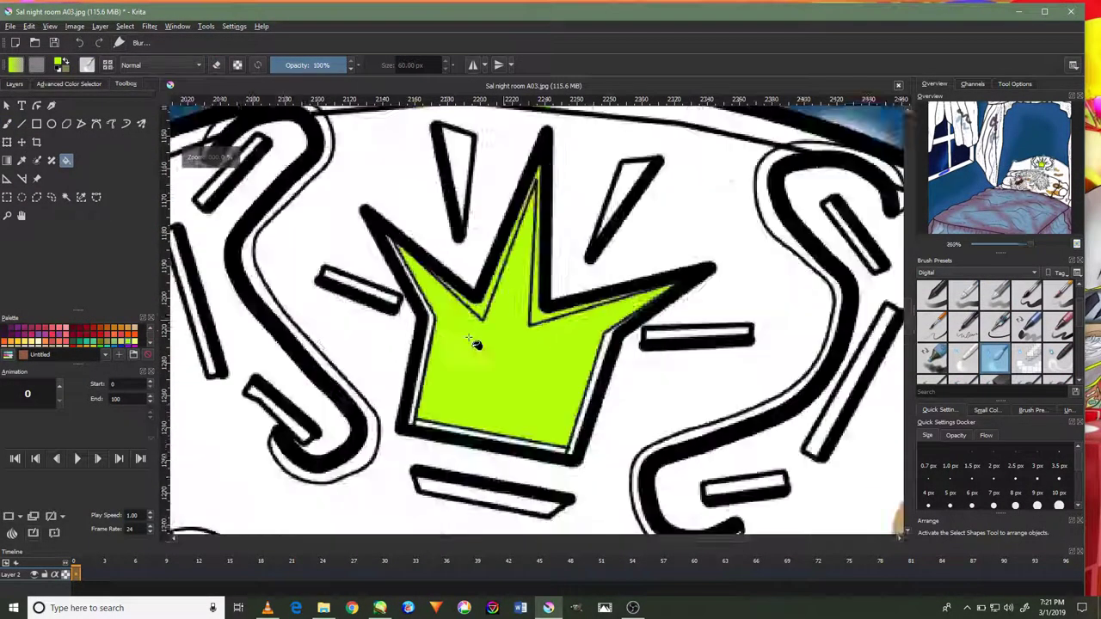
{"action": "scroll", "coordinate": [550, 431], "scroll_direction": "up", "scroll_amount": 5}
{"action": "scroll", "coordinate": [559, 422], "scroll_direction": "down", "scroll_amount": 5}
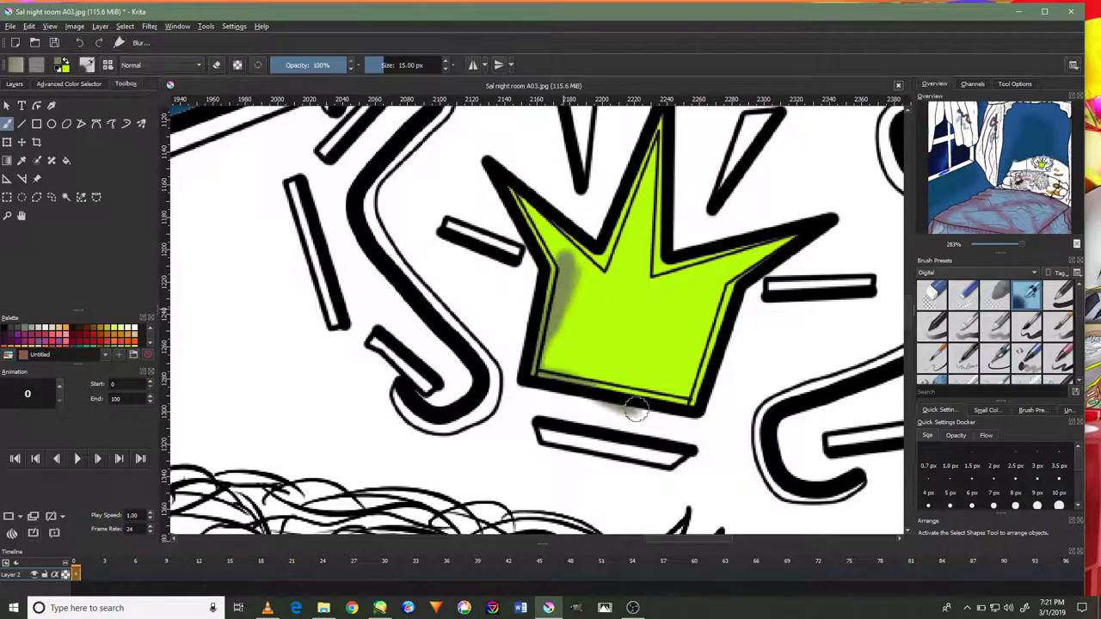
{"action": "scroll", "coordinate": [717, 325], "scroll_direction": "down", "scroll_amount": 2}
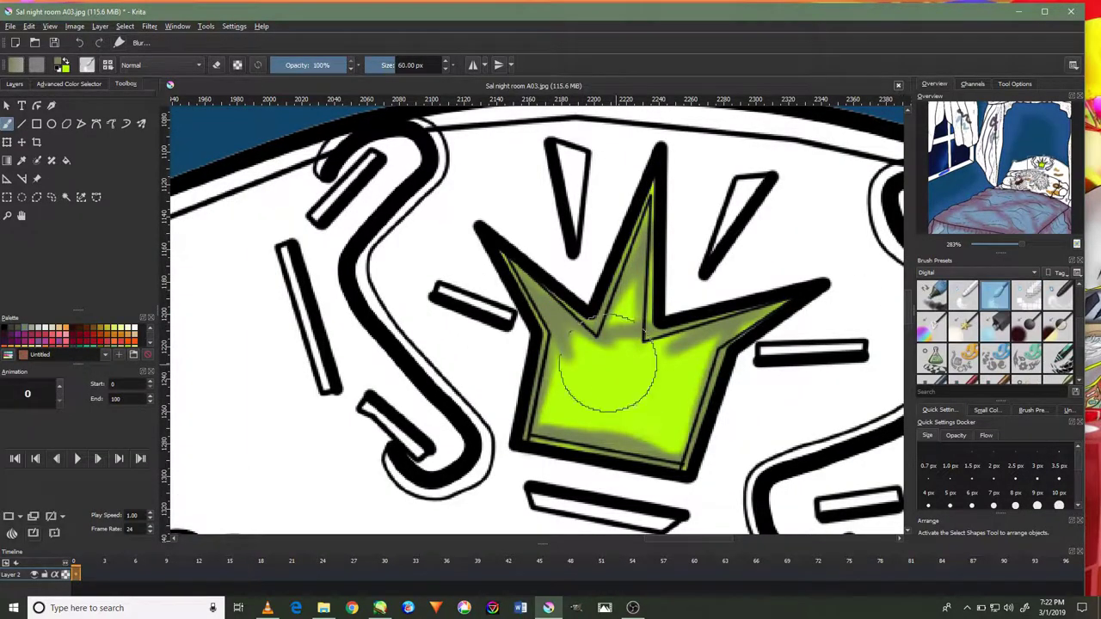
{"action": "scroll", "coordinate": [705, 386], "scroll_direction": "up", "scroll_amount": 3}
{"action": "left_click_drag", "start_coordinate": [654, 404], "coordinate": [717, 346]}
Fill the left bar and the small bars beside the crown lime green.
{"action": "left_click", "coordinate": [14, 84]}
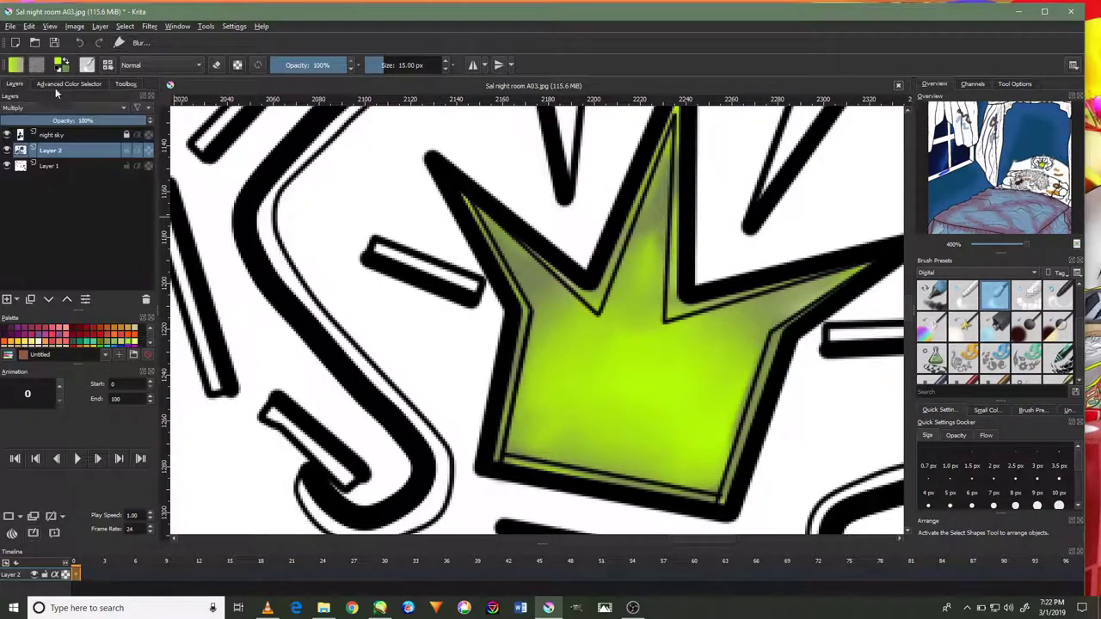
{"action": "left_click", "coordinate": [69, 83]}
{"action": "scroll", "coordinate": [284, 276], "scroll_direction": "up", "scroll_amount": 2}
{"action": "left_click", "coordinate": [126, 84]}
{"action": "left_click", "coordinate": [67, 160]}
{"action": "left_click", "coordinate": [282, 278]}
Fill the bracket stroke lime, then undo the accidental fill.
{"action": "scroll", "coordinate": [282, 278], "scroll_direction": "down", "scroll_amount": 5}
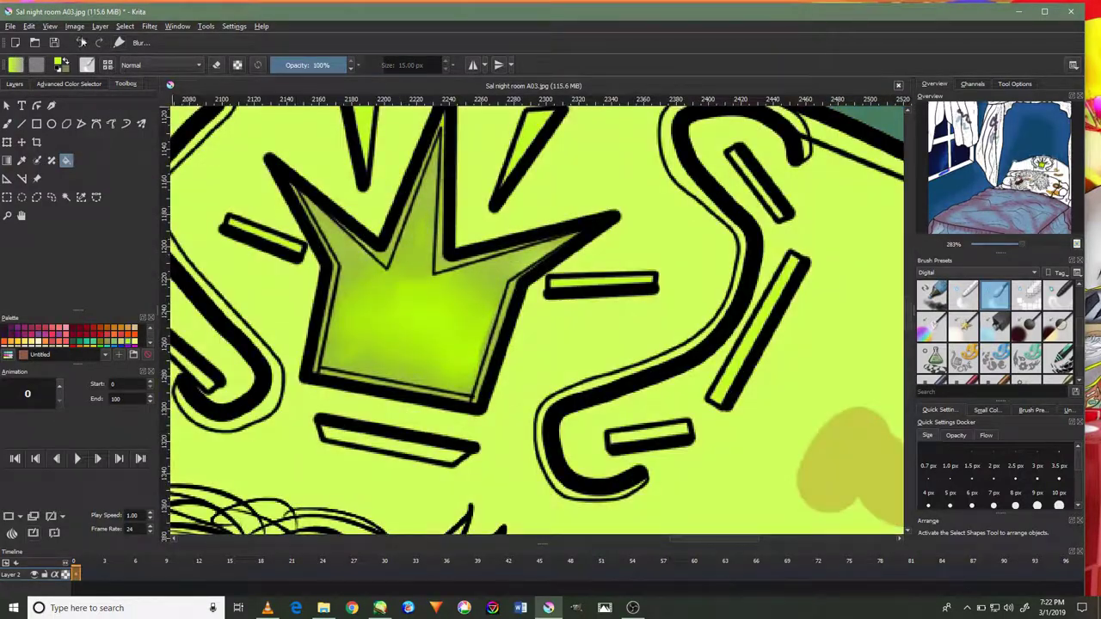
{"action": "scroll", "coordinate": [431, 215], "scroll_direction": "up", "scroll_amount": 1}
{"action": "scroll", "coordinate": [430, 215], "scroll_direction": "up", "scroll_amount": 1}
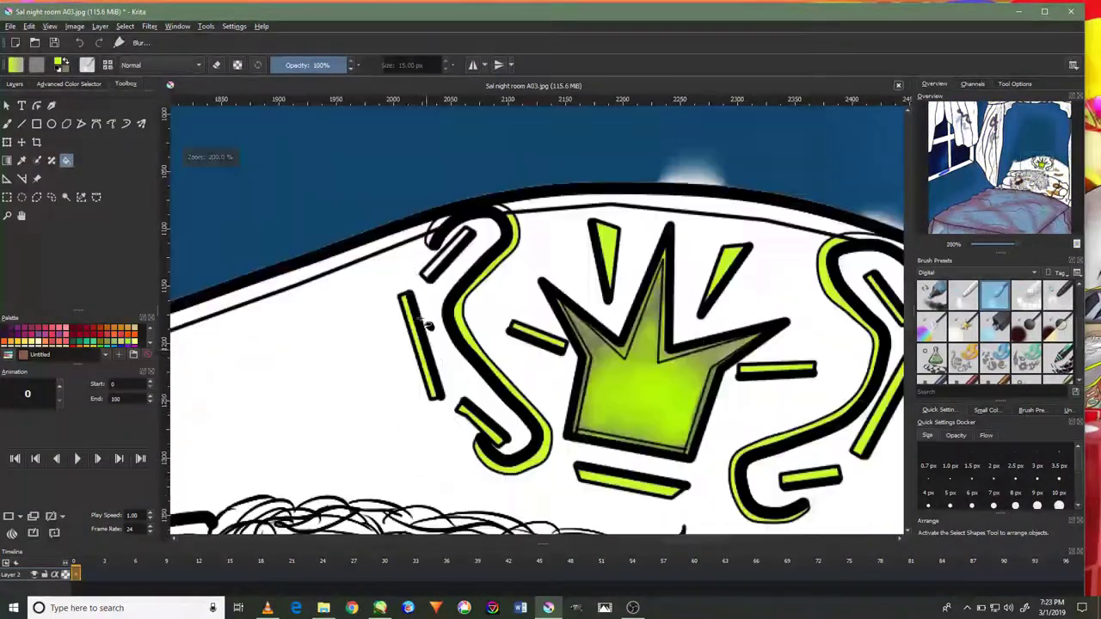
{"action": "scroll", "coordinate": [431, 215], "scroll_direction": "up", "scroll_amount": 2}
{"action": "left_click", "coordinate": [344, 361]}
{"action": "scroll", "coordinate": [534, 318], "scroll_direction": "down", "scroll_amount": 2}
{"action": "key", "text": "ctrl+z"}
{"action": "scroll", "coordinate": [533, 318], "scroll_direction": "up", "scroll_amount": 3}
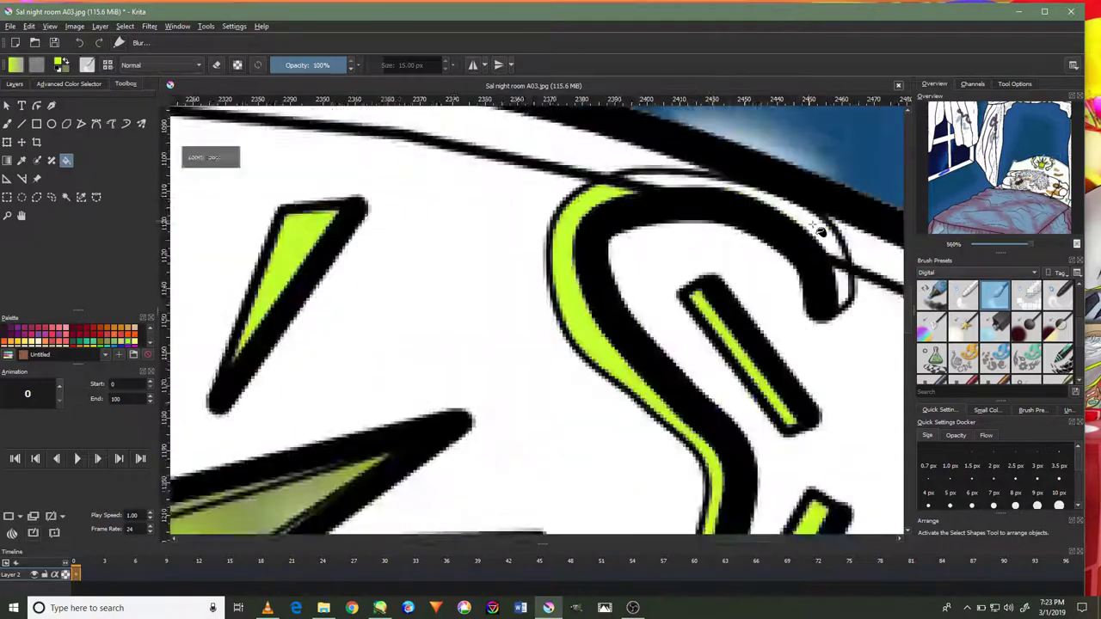
Choose a fine brush and a lime-olive colour for touching up the crown edges.
{"action": "left_click", "coordinate": [1026, 293]}
{"action": "left_click", "coordinate": [69, 83]}
{"action": "left_click", "coordinate": [126, 83]}
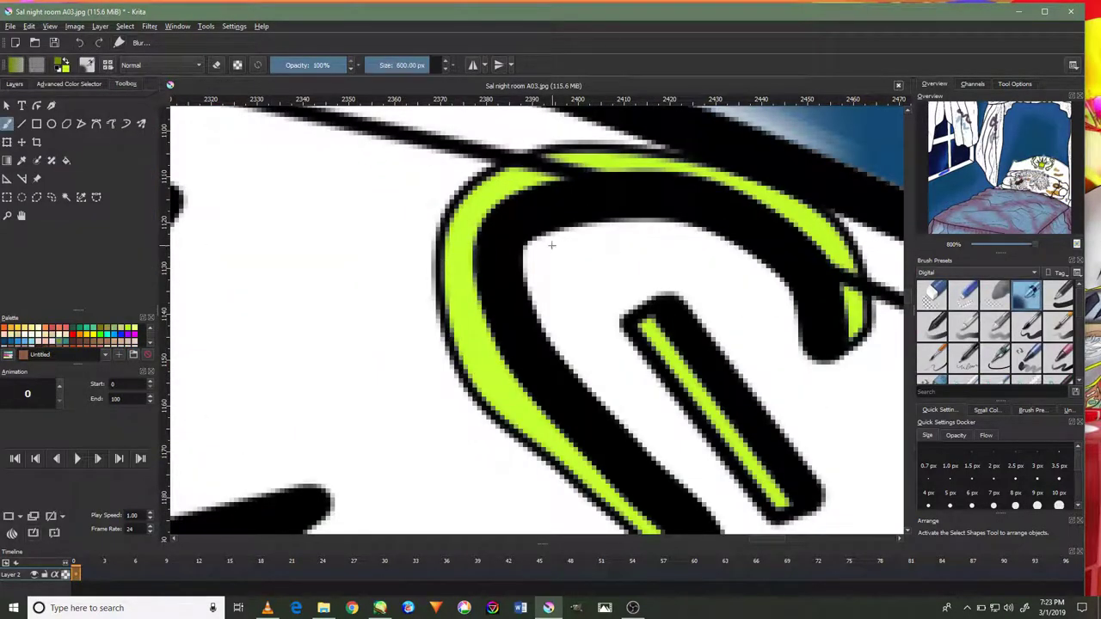
{"action": "scroll", "coordinate": [809, 254], "scroll_direction": "down", "scroll_amount": 2}
{"action": "scroll", "coordinate": [639, 455], "scroll_direction": "down", "scroll_amount": 1}
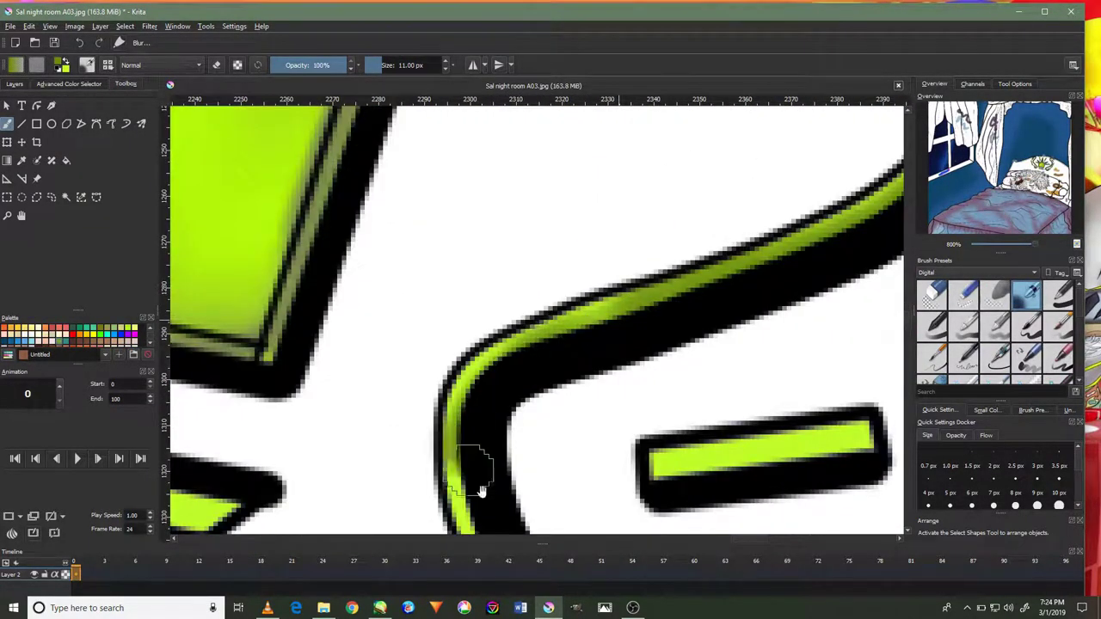
{"action": "scroll", "coordinate": [479, 480], "scroll_direction": "down", "scroll_amount": 1}
{"action": "scroll", "coordinate": [300, 352], "scroll_direction": "down", "scroll_amount": 1}
{"action": "scroll", "coordinate": [502, 237], "scroll_direction": "up", "scroll_amount": 3}
{"action": "scroll", "coordinate": [669, 152], "scroll_direction": "down", "scroll_amount": 3}
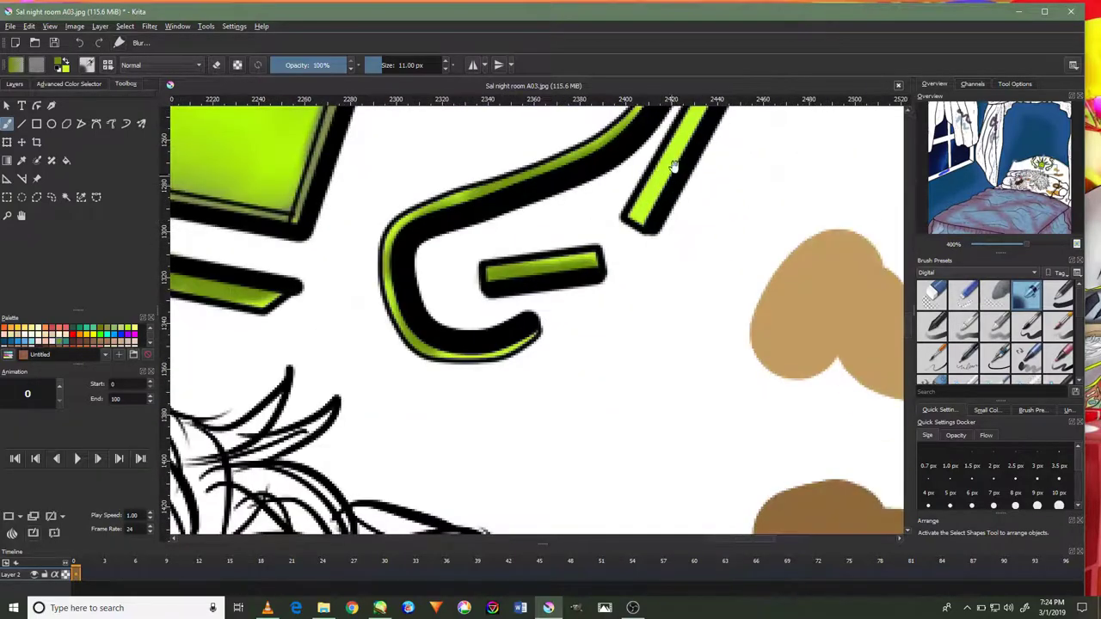
{"action": "scroll", "coordinate": [607, 361], "scroll_direction": "down", "scroll_amount": 1}
{"action": "scroll", "coordinate": [666, 341], "scroll_direction": "down", "scroll_amount": 2}
{"action": "scroll", "coordinate": [667, 340], "scroll_direction": "up", "scroll_amount": 5}
{"action": "scroll", "coordinate": [319, 388], "scroll_direction": "down", "scroll_amount": 3}
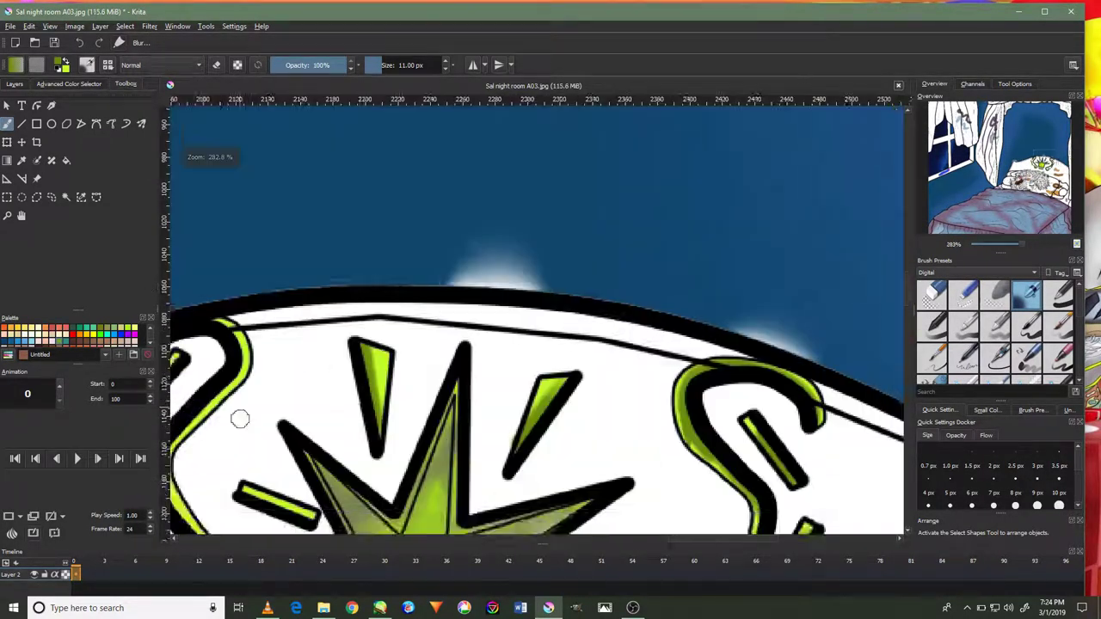
{"action": "scroll", "coordinate": [238, 418], "scroll_direction": "up", "scroll_amount": 4}
{"action": "scroll", "coordinate": [413, 340], "scroll_direction": "up", "scroll_amount": 2}
{"action": "scroll", "coordinate": [413, 340], "scroll_direction": "down", "scroll_amount": 3}
{"action": "scroll", "coordinate": [394, 479], "scroll_direction": "up", "scroll_amount": 3}
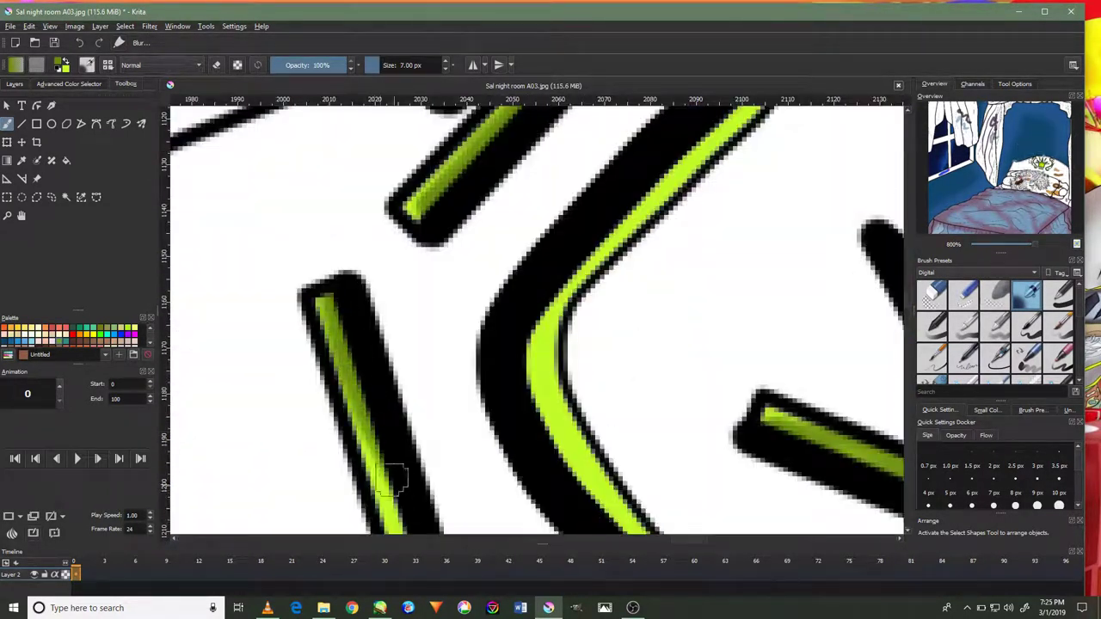
{"action": "scroll", "coordinate": [418, 369], "scroll_direction": "up", "scroll_amount": 1}
{"action": "scroll", "coordinate": [510, 383], "scroll_direction": "up", "scroll_amount": 2}
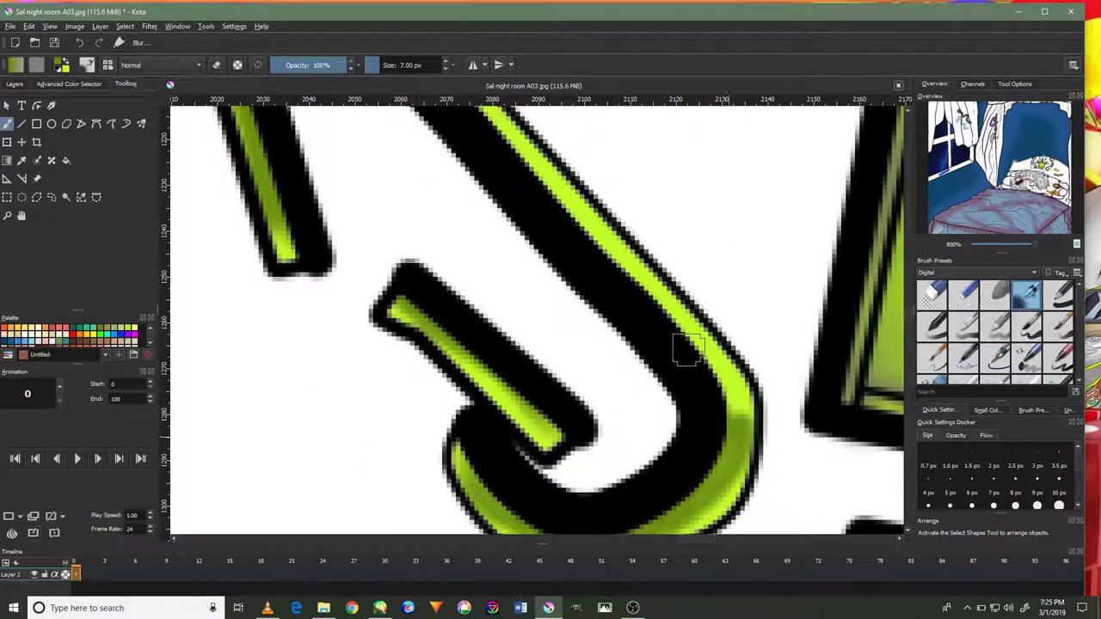
{"action": "scroll", "coordinate": [688, 344], "scroll_direction": "up", "scroll_amount": 2}
{"action": "scroll", "coordinate": [570, 344], "scroll_direction": "up", "scroll_amount": 2}
{"action": "scroll", "coordinate": [708, 246], "scroll_direction": "up", "scroll_amount": 2}
{"action": "scroll", "coordinate": [537, 227], "scroll_direction": "down", "scroll_amount": 5}
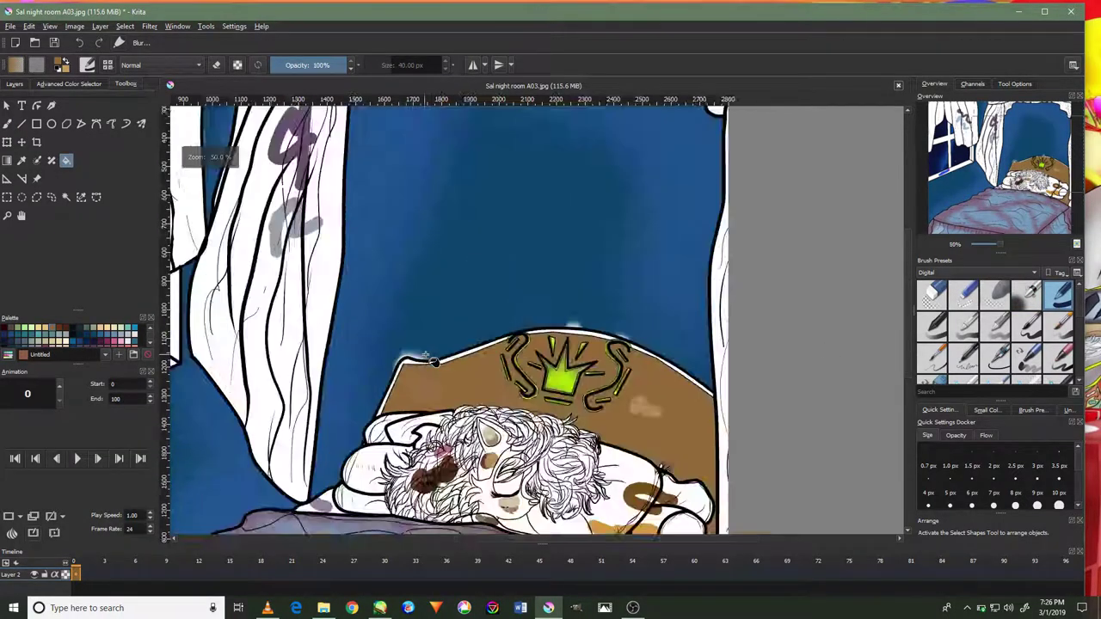
Scroll the view up over the left curtain.
{"action": "scroll", "coordinate": [781, 362], "scroll_direction": "up", "scroll_amount": 2}
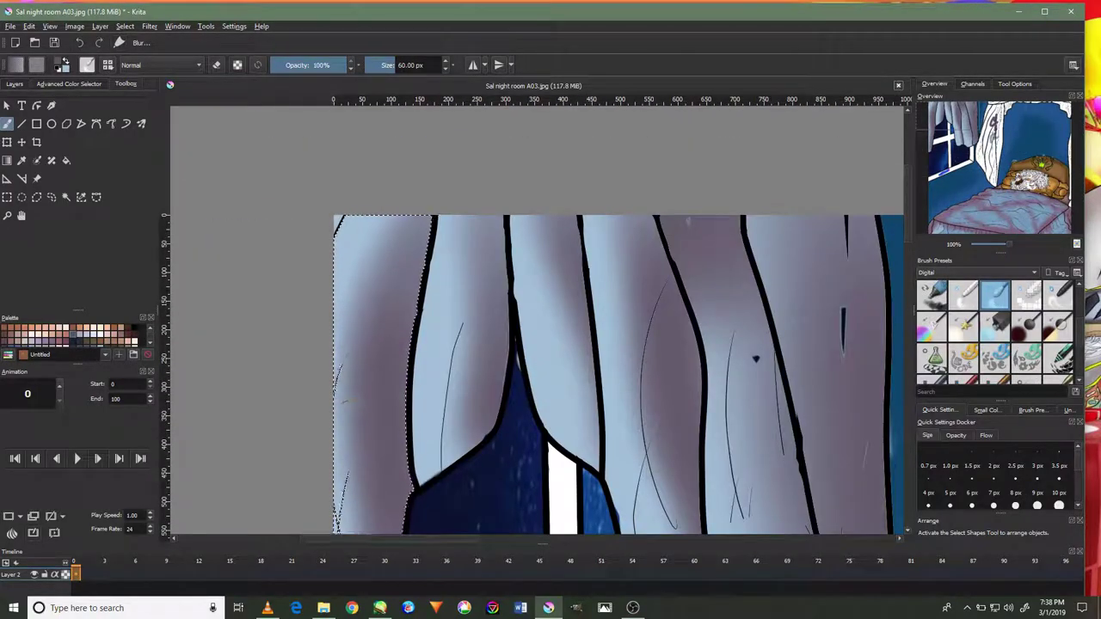
Deselect the curtain and erase the stray blue and magenta strokes on the sill.
{"action": "left_click", "coordinate": [125, 26]}
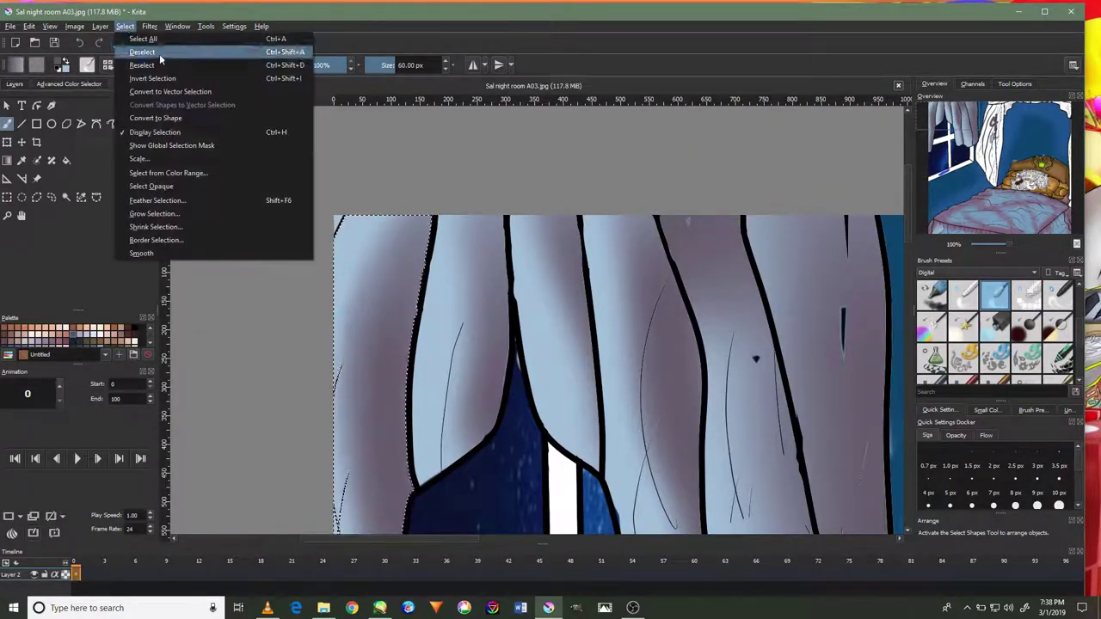
{"action": "left_click", "coordinate": [142, 52]}
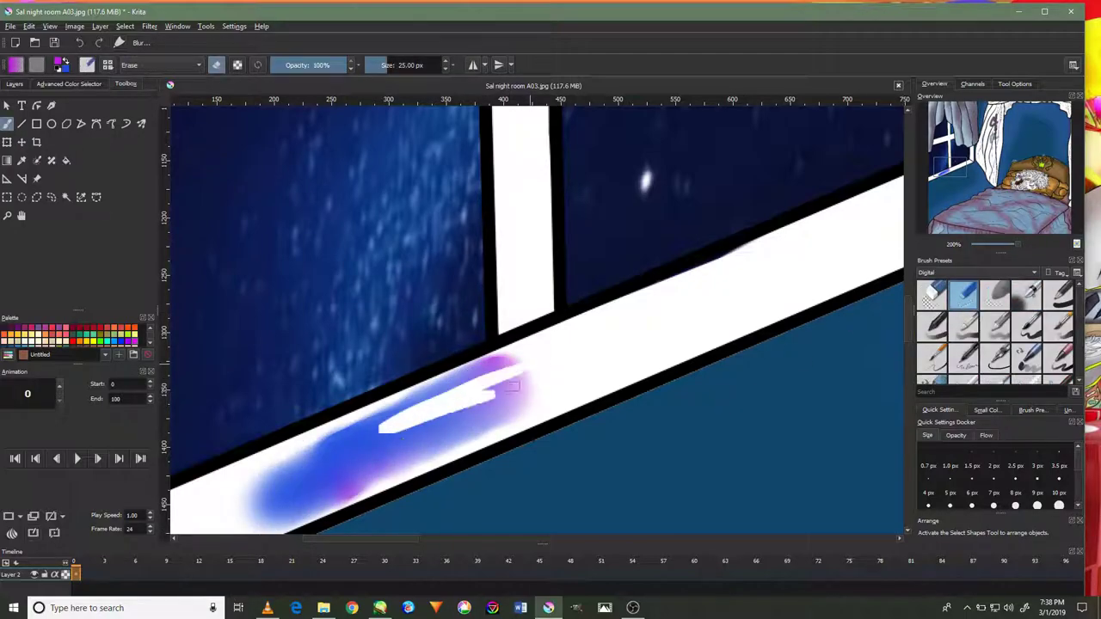
{"action": "left_click_drag", "start_coordinate": [512, 387], "coordinate": [303, 503]}
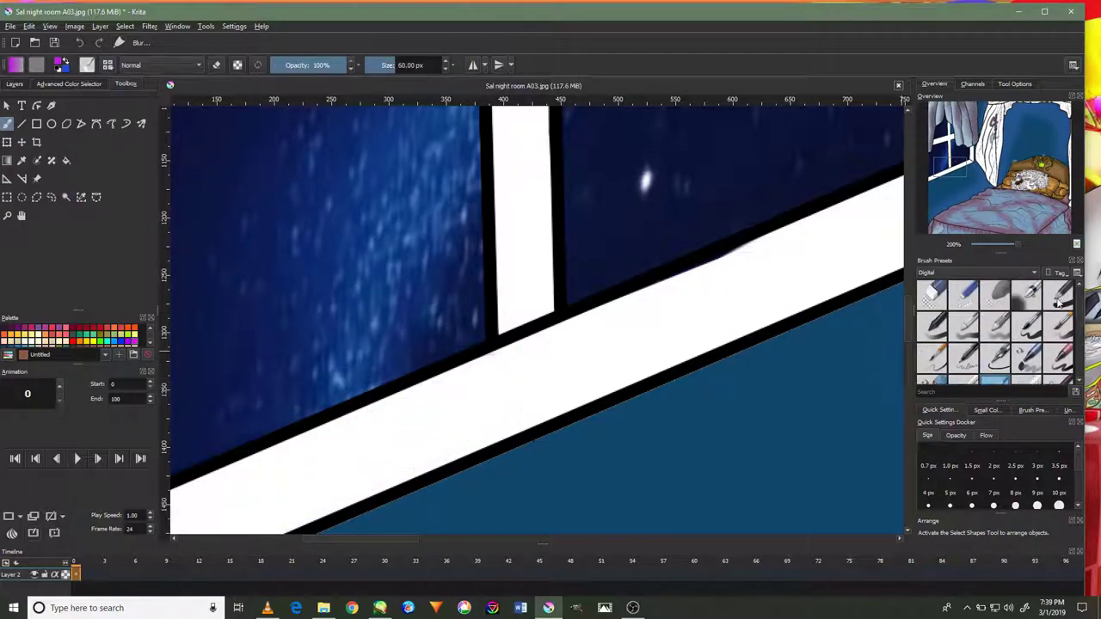
Blur the magenta window cross into a glow with the Blur brush.
{"action": "left_click", "coordinate": [1059, 295]}
{"action": "scroll", "coordinate": [287, 349], "scroll_direction": "down", "scroll_amount": 6}
{"action": "left_click", "coordinate": [1027, 295]}
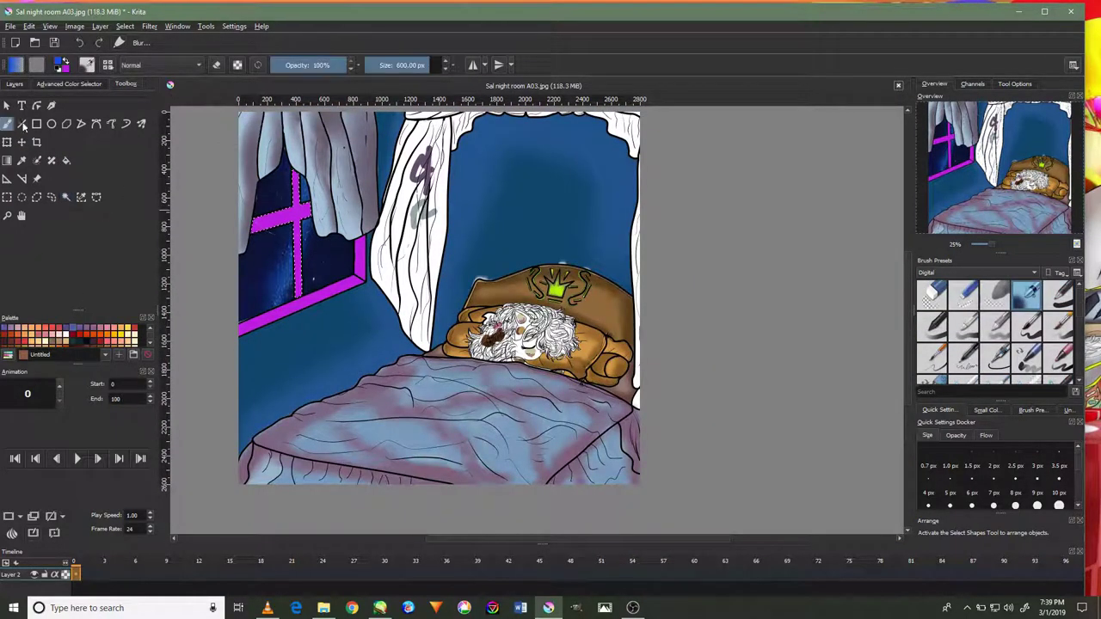
{"action": "left_click_drag", "start_coordinate": [284, 168], "coordinate": [292, 232]}
{"action": "scroll", "coordinate": [318, 253], "scroll_direction": "up", "scroll_amount": 3}
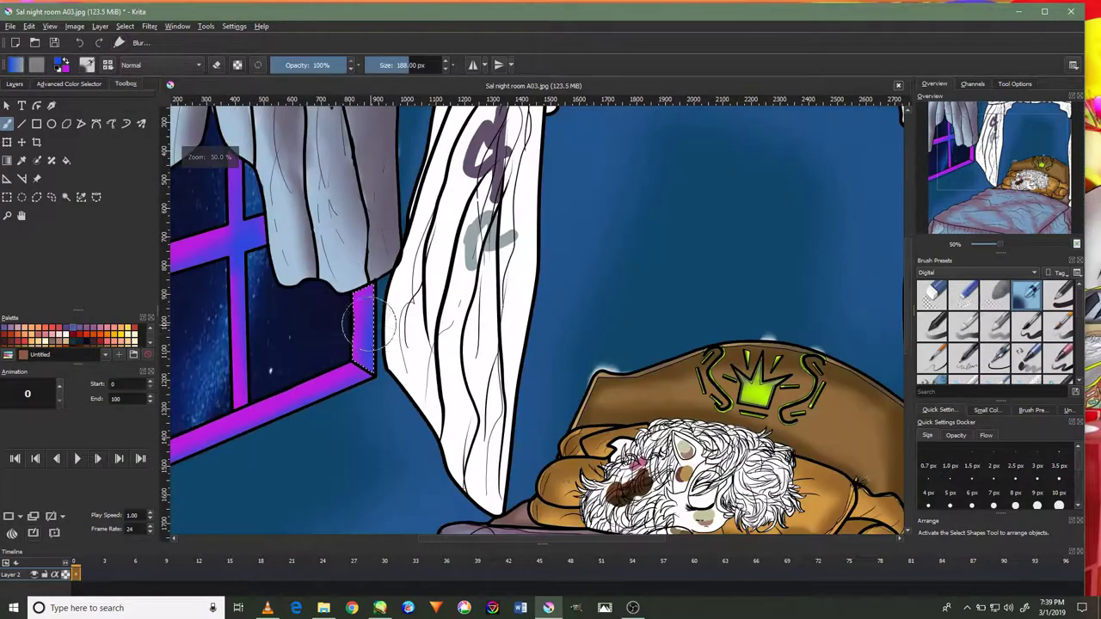
{"action": "scroll", "coordinate": [317, 254], "scroll_direction": "down", "scroll_amount": 3}
Pick a dotted Textures brush preset and a colour for the sill.
{"action": "left_click", "coordinate": [1035, 273]}
{"action": "left_click", "coordinate": [963, 296]}
{"action": "left_click", "coordinate": [69, 83]}
{"action": "scroll", "coordinate": [430, 301], "scroll_direction": "up", "scroll_amount": 5}
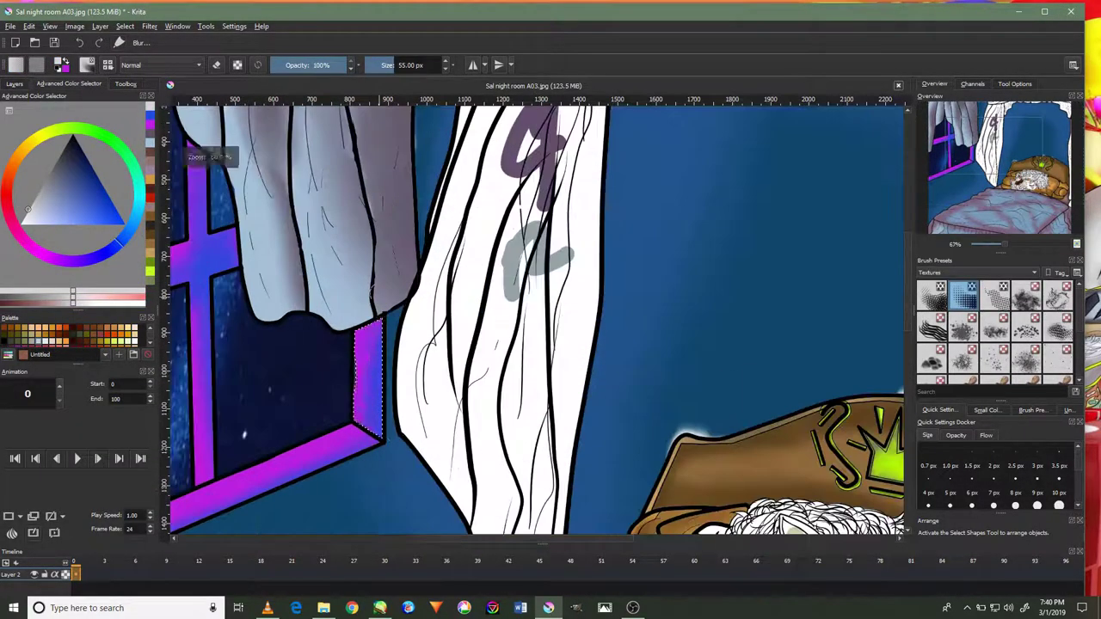
{"action": "scroll", "coordinate": [430, 301], "scroll_direction": "down", "scroll_amount": 5}
{"action": "left_click", "coordinate": [126, 83]}
{"action": "scroll", "coordinate": [430, 301], "scroll_direction": "up", "scroll_amount": 3}
{"action": "scroll", "coordinate": [434, 305], "scroll_direction": "up", "scroll_amount": 2}
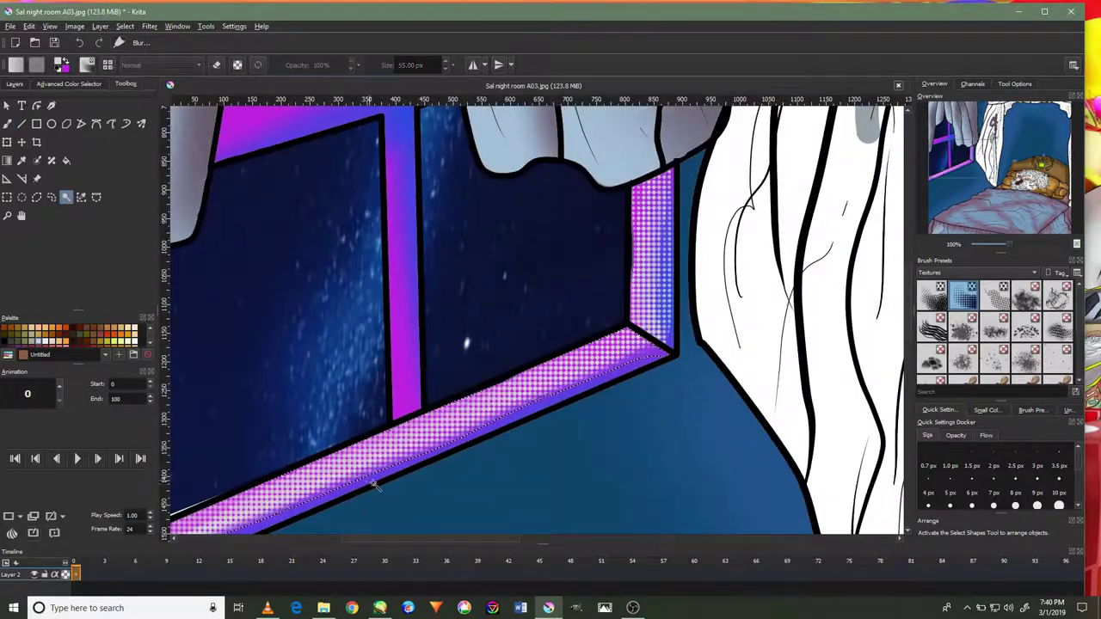
{"action": "scroll", "coordinate": [374, 487], "scroll_direction": "down", "scroll_amount": 3}
{"action": "scroll", "coordinate": [381, 315], "scroll_direction": "down", "scroll_amount": 2}
{"action": "scroll", "coordinate": [638, 360], "scroll_direction": "down", "scroll_amount": 2}
{"action": "scroll", "coordinate": [765, 250], "scroll_direction": "up", "scroll_amount": 5}
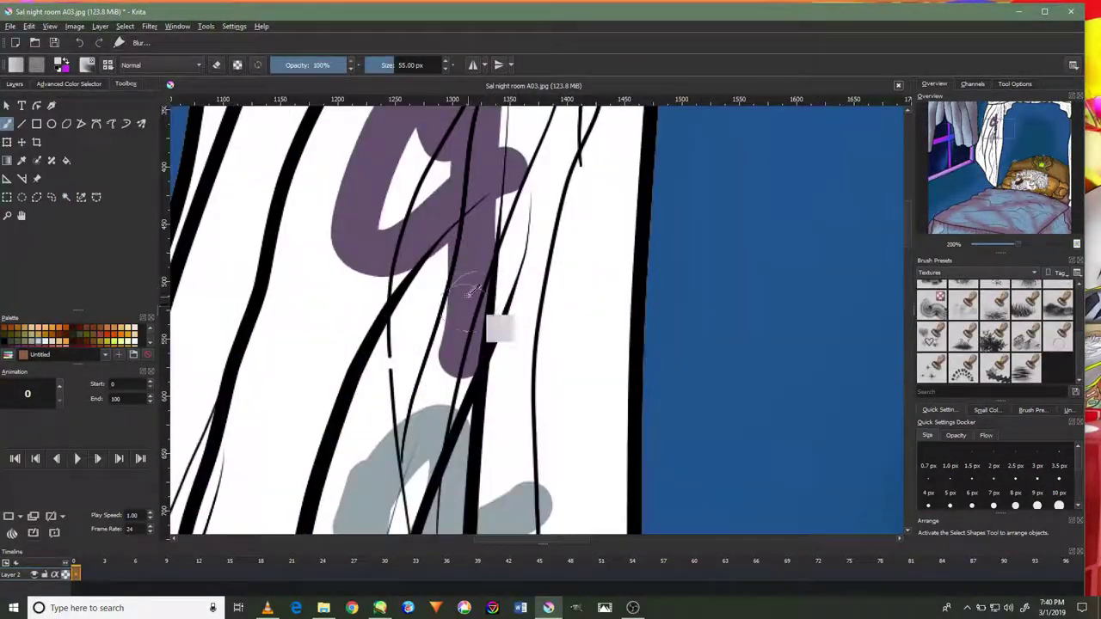
Erase part of the purple mark on the curtain with the eraser brush.
{"action": "left_click", "coordinate": [1036, 273]}
{"action": "left_click", "coordinate": [932, 295]}
{"action": "key", "text": "e"}
{"action": "left_click_drag", "start_coordinate": [534, 130], "coordinate": [517, 284]}
Apply the Smart Patch tool to the purple scribble on the right curtain.
{"action": "scroll", "coordinate": [517, 284], "scroll_direction": "down", "scroll_amount": 5}
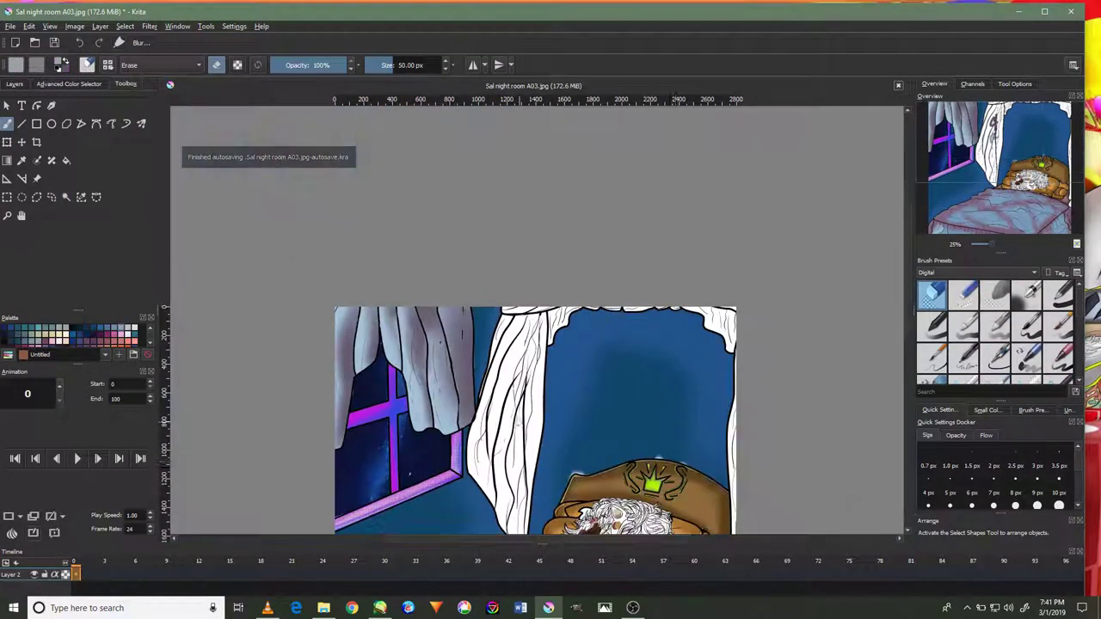
{"action": "left_click", "coordinate": [66, 160]}
{"action": "scroll", "coordinate": [486, 321], "scroll_direction": "up", "scroll_amount": 2}
{"action": "scroll", "coordinate": [486, 321], "scroll_direction": "up", "scroll_amount": 2}
{"action": "scroll", "coordinate": [450, 310], "scroll_direction": "down", "scroll_amount": 1}
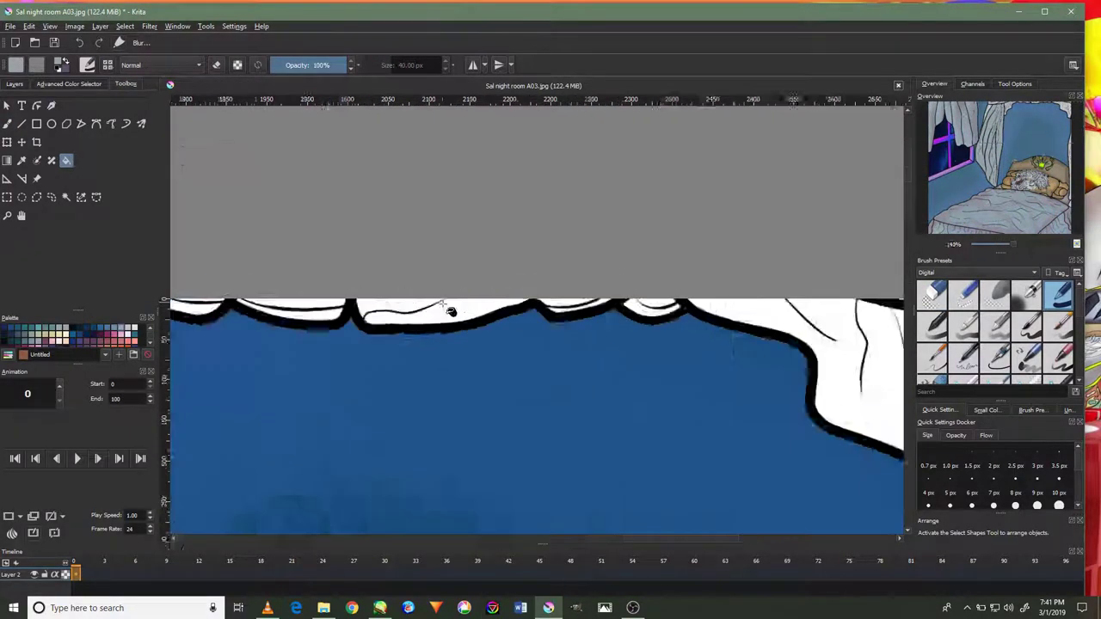
{"action": "scroll", "coordinate": [516, 362], "scroll_direction": "down", "scroll_amount": 1}
{"action": "scroll", "coordinate": [559, 405], "scroll_direction": "down", "scroll_amount": 1}
{"action": "scroll", "coordinate": [627, 451], "scroll_direction": "down", "scroll_amount": 3}
{"action": "scroll", "coordinate": [628, 451], "scroll_direction": "up", "scroll_amount": 6}
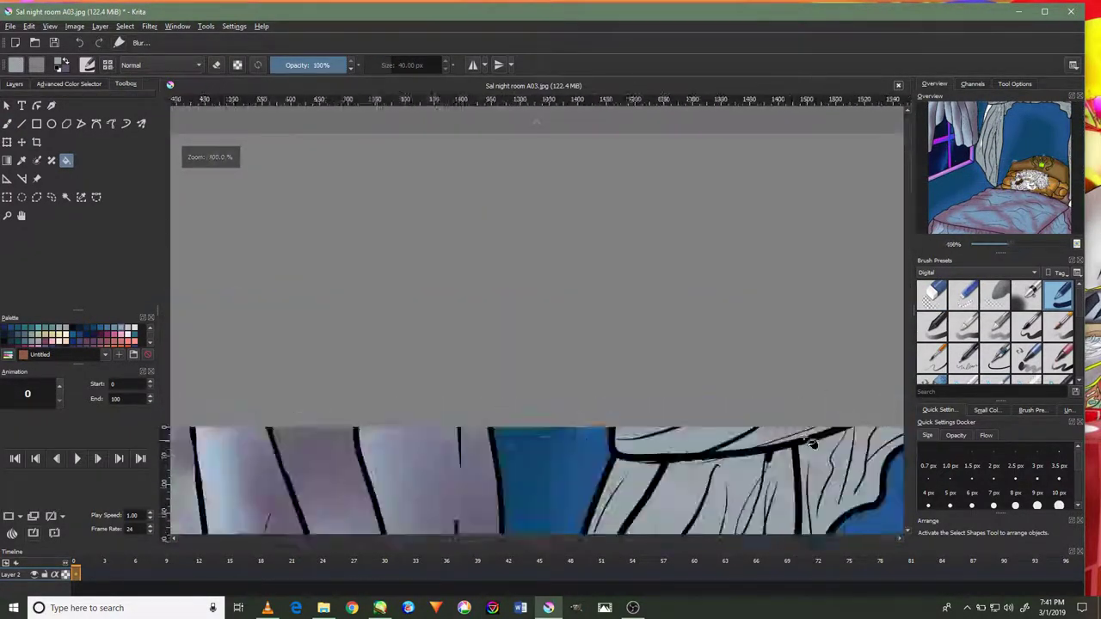
{"action": "scroll", "coordinate": [594, 388], "scroll_direction": "down", "scroll_amount": 4}
{"action": "scroll", "coordinate": [550, 361], "scroll_direction": "up", "scroll_amount": 3}
{"action": "scroll", "coordinate": [505, 344], "scroll_direction": "down", "scroll_amount": 1}
Switch back to the freehand brush for grey-lavender curtain shading.
{"action": "key", "text": "b"}
{"action": "scroll", "coordinate": [505, 344], "scroll_direction": "down", "scroll_amount": 1}
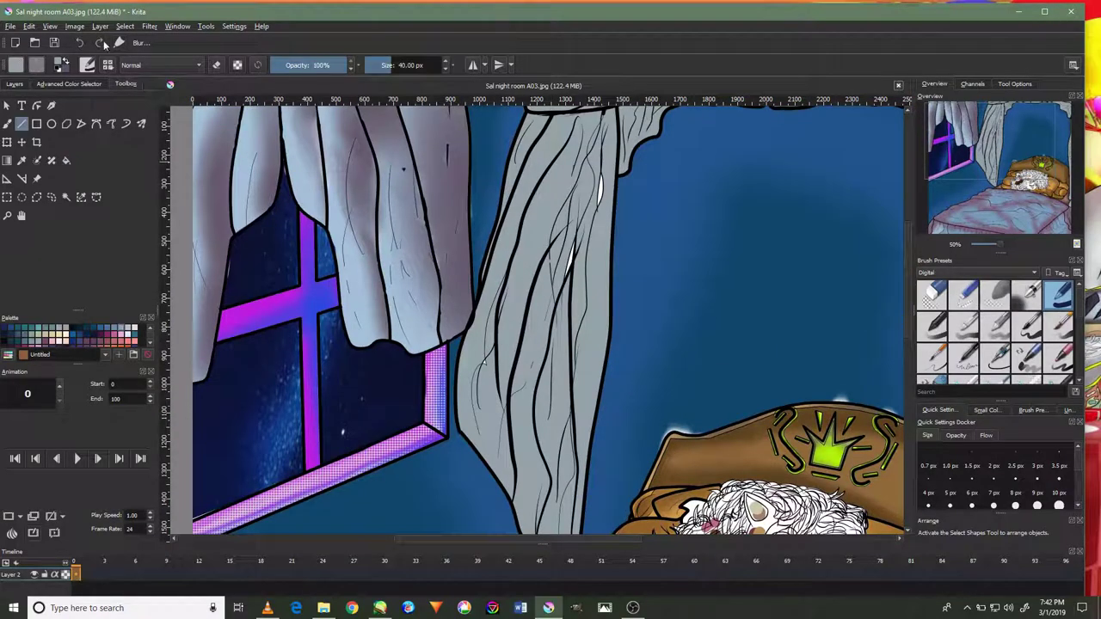
{"action": "scroll", "coordinate": [505, 344], "scroll_direction": "up", "scroll_amount": 3}
{"action": "scroll", "coordinate": [533, 345], "scroll_direction": "down", "scroll_amount": 3}
{"action": "scroll", "coordinate": [533, 344], "scroll_direction": "up", "scroll_amount": 3}
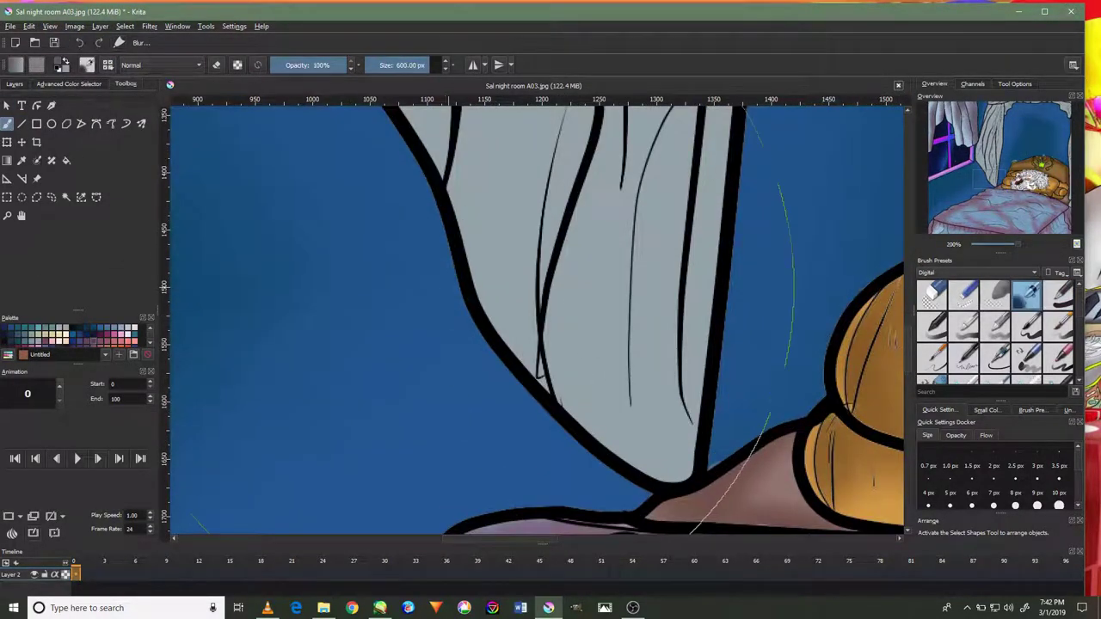
{"action": "scroll", "coordinate": [533, 344], "scroll_direction": "down", "scroll_amount": 2}
{"action": "scroll", "coordinate": [533, 344], "scroll_direction": "down", "scroll_amount": 2}
Pan across the curtains and shrink the brush size.
{"action": "left_click_drag", "start_coordinate": [647, 191], "coordinate": [543, 215]}
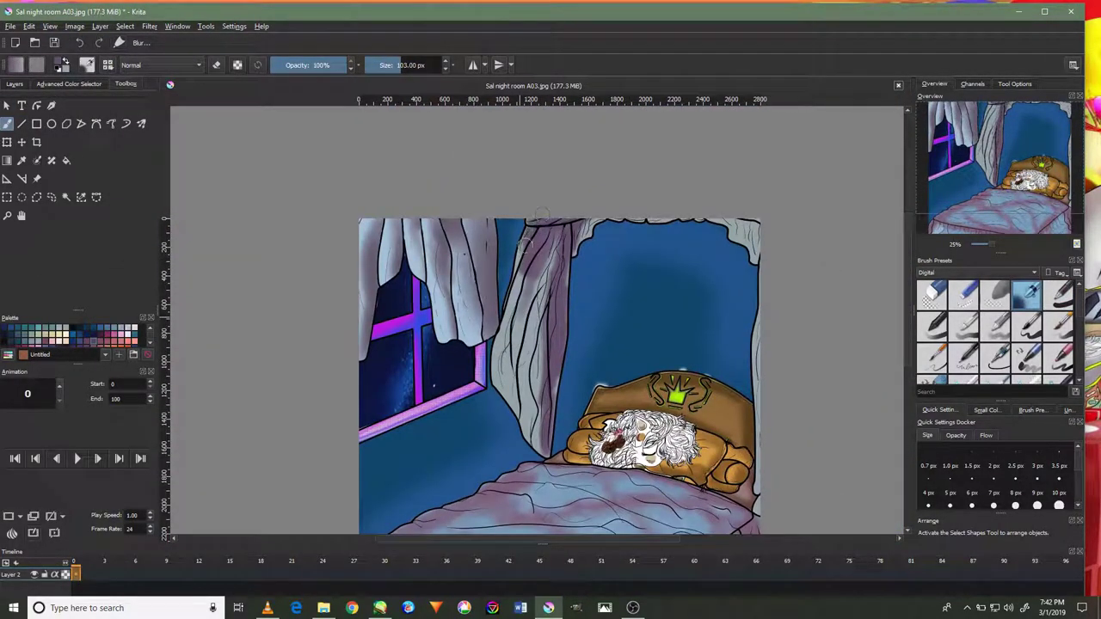
{"action": "scroll", "coordinate": [738, 246], "scroll_direction": "up", "scroll_amount": 5}
{"action": "scroll", "coordinate": [737, 246], "scroll_direction": "down", "scroll_amount": 3}
{"action": "scroll", "coordinate": [737, 246], "scroll_direction": "down", "scroll_amount": 1}
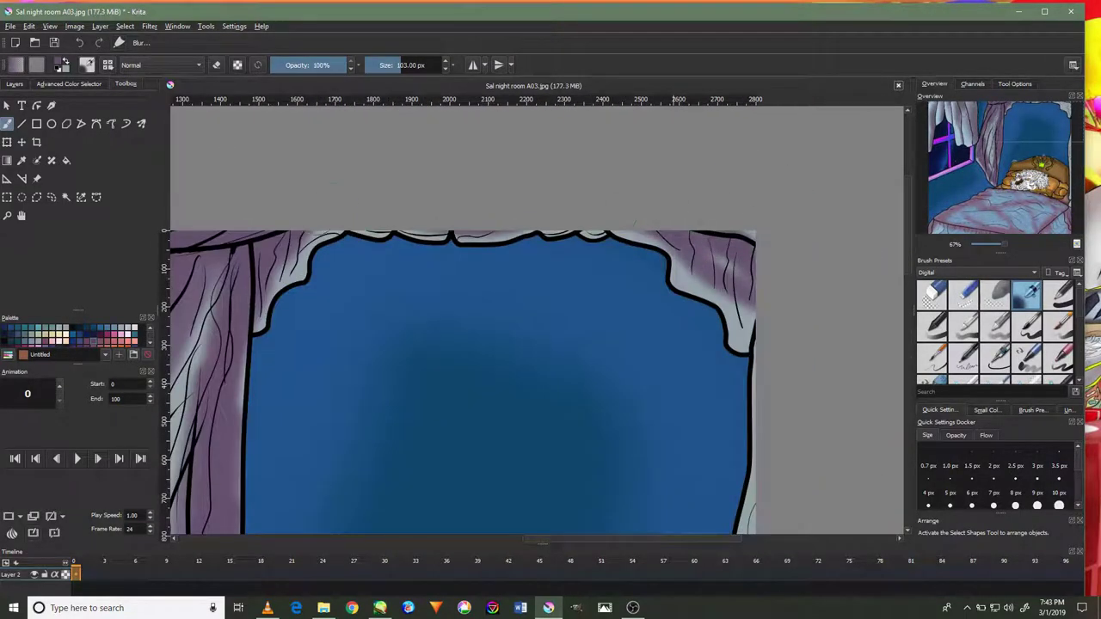
{"action": "scroll", "coordinate": [737, 246], "scroll_direction": "down", "scroll_amount": 1}
{"action": "scroll", "coordinate": [364, 474], "scroll_direction": "down", "scroll_amount": 2}
{"action": "scroll", "coordinate": [364, 473], "scroll_direction": "up", "scroll_amount": 5}
{"action": "scroll", "coordinate": [364, 473], "scroll_direction": "down", "scroll_amount": 1}
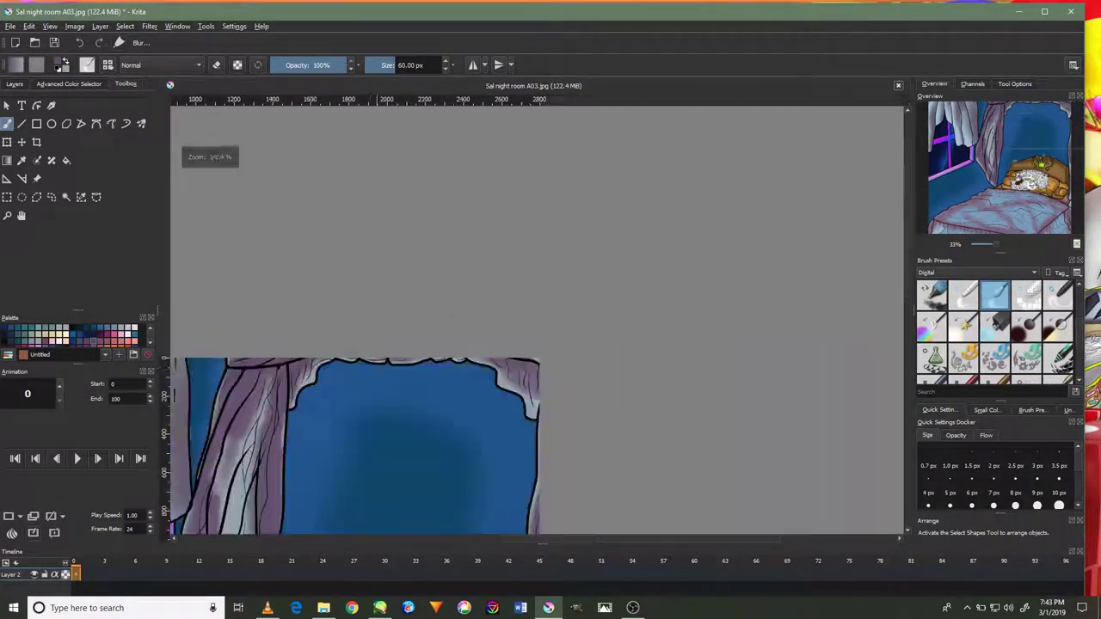
{"action": "scroll", "coordinate": [364, 473], "scroll_direction": "down", "scroll_amount": 1}
{"action": "scroll", "coordinate": [364, 474], "scroll_direction": "down", "scroll_amount": 2}
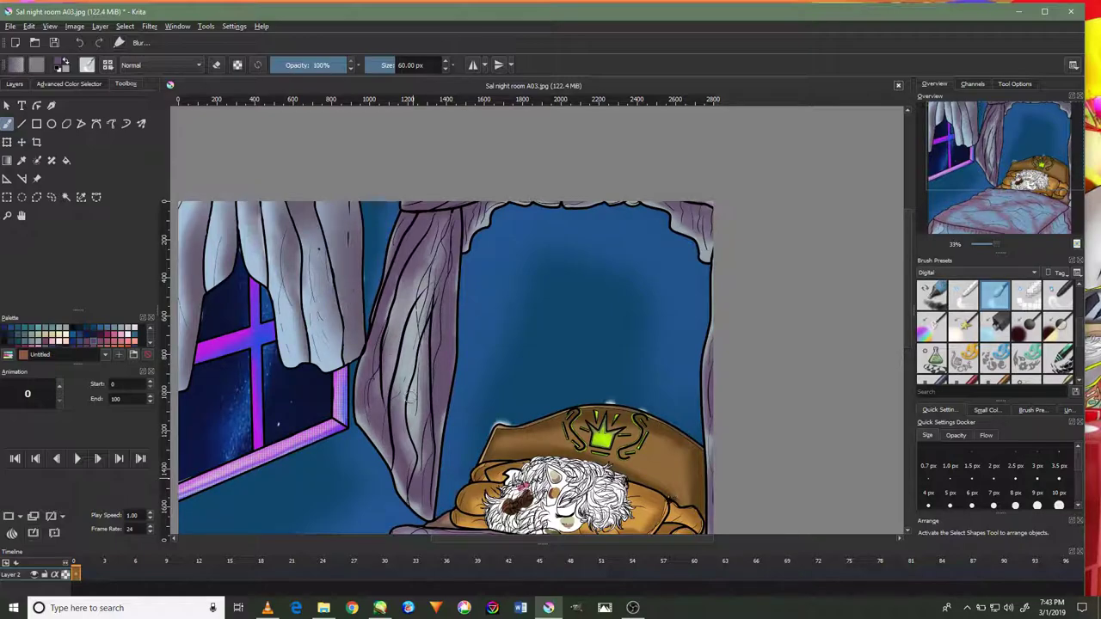
{"action": "scroll", "coordinate": [584, 363], "scroll_direction": "up", "scroll_amount": 5}
{"action": "scroll", "coordinate": [382, 293], "scroll_direction": "down", "scroll_amount": 2}
{"action": "key", "text": "slash"}
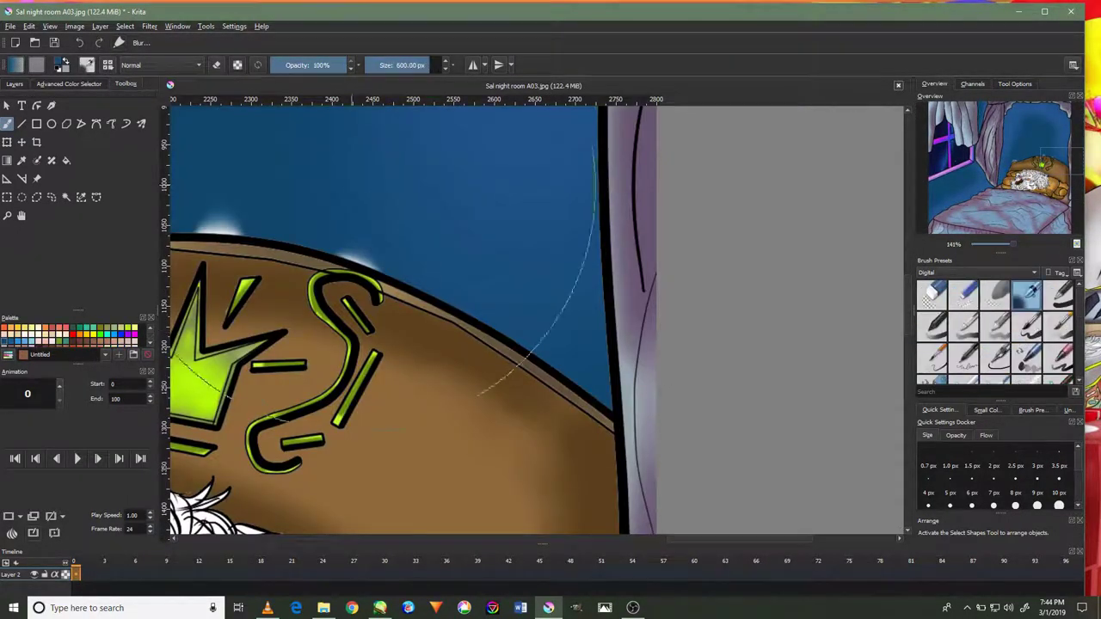
{"action": "scroll", "coordinate": [377, 265], "scroll_direction": "down", "scroll_amount": 2}
{"action": "scroll", "coordinate": [440, 246], "scroll_direction": "down", "scroll_amount": 3}
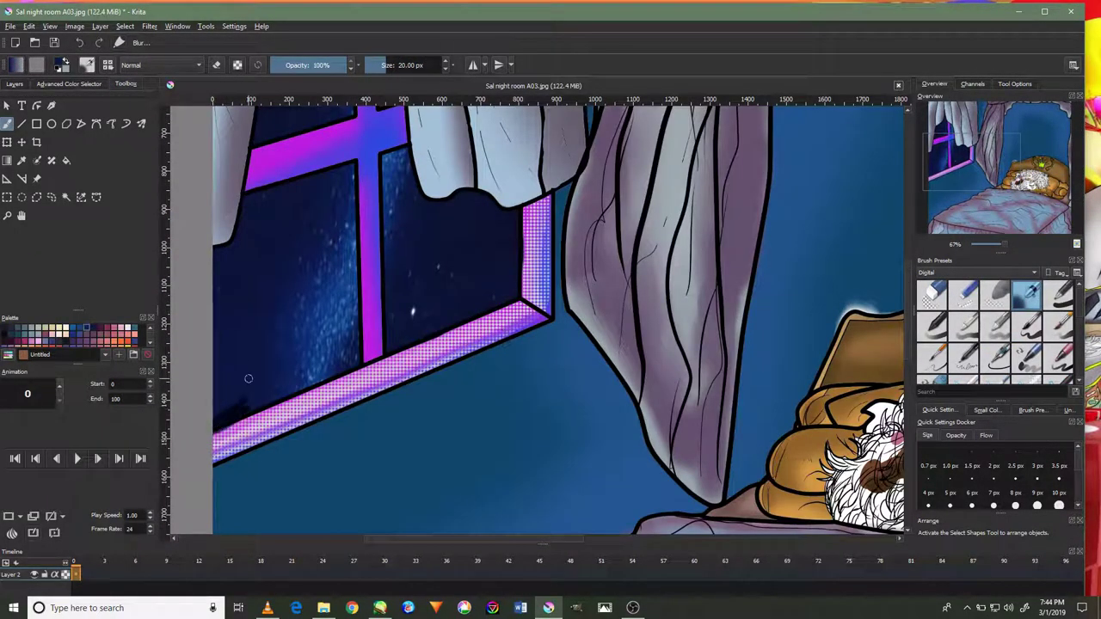
Make Layer 2 the active layer and switch to a larger brush.
{"action": "left_click", "coordinate": [14, 84]}
{"action": "scroll", "coordinate": [344, 258], "scroll_direction": "down", "scroll_amount": 3}
{"action": "left_click", "coordinate": [49, 149]}
{"action": "scroll", "coordinate": [602, 361], "scroll_direction": "up", "scroll_amount": 6}
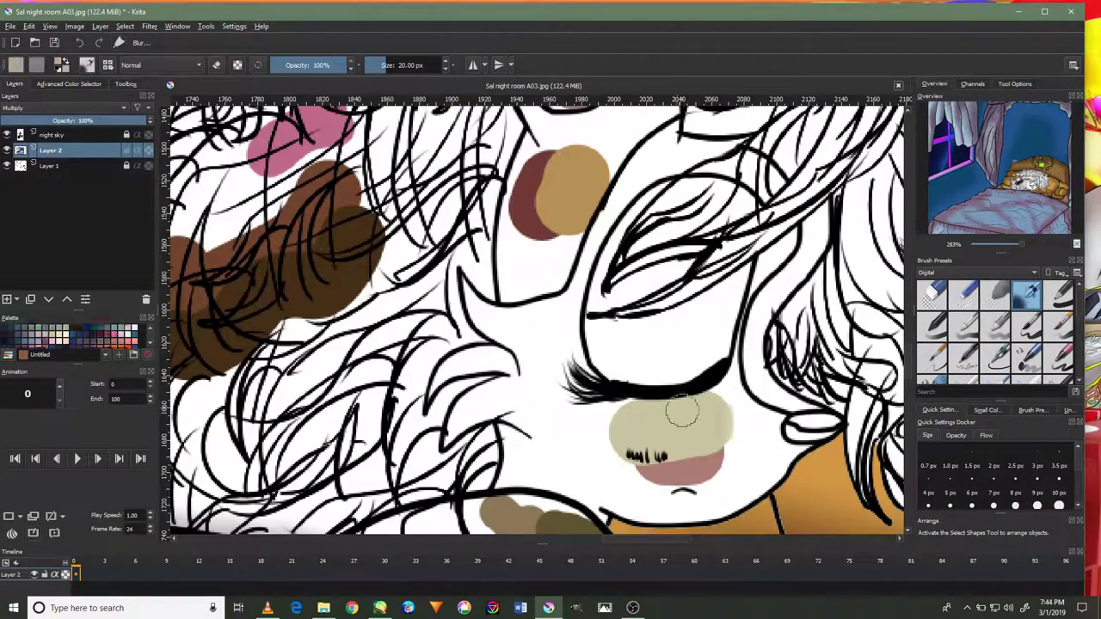
{"action": "key", "text": "slash"}
Cover the pink cheek and mouth area with beige skin tone.
{"action": "left_click_drag", "start_coordinate": [615, 472], "coordinate": [731, 413]}
{"action": "left_click_drag", "start_coordinate": [654, 404], "coordinate": [688, 508]}
{"action": "left_click_drag", "start_coordinate": [714, 404], "coordinate": [774, 464]}
{"action": "left_click_drag", "start_coordinate": [516, 344], "coordinate": [589, 345]}
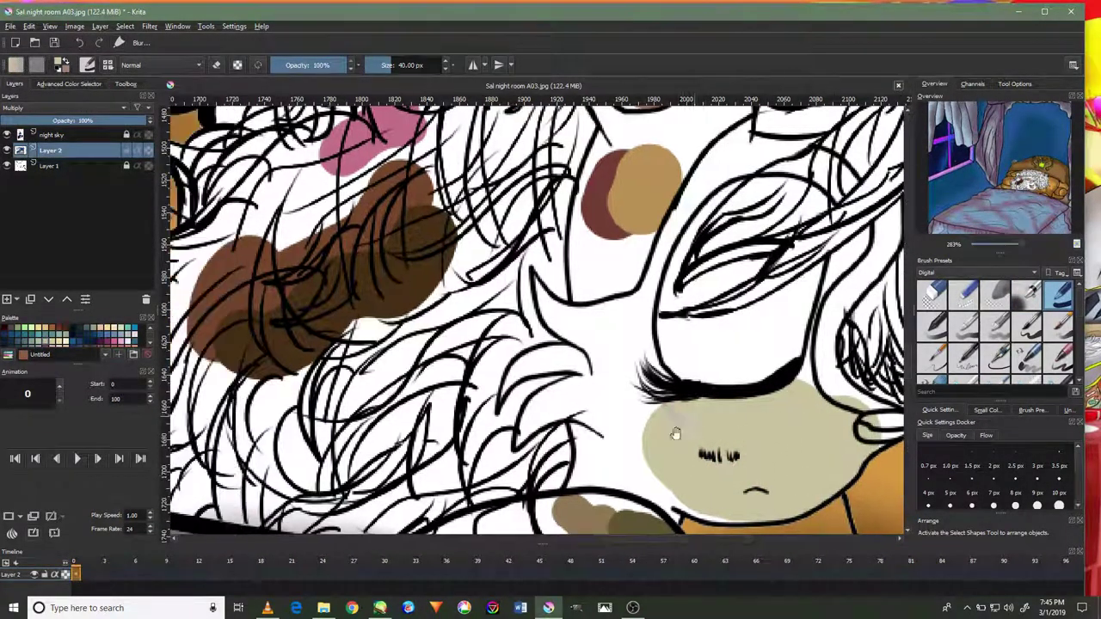
{"action": "left_click_drag", "start_coordinate": [671, 482], "coordinate": [641, 425]}
Select the face area and paint pink shading along its edges with a smaller brush.
{"action": "left_click", "coordinate": [126, 83]}
{"action": "scroll", "coordinate": [641, 421], "scroll_direction": "down", "scroll_amount": 2}
{"action": "scroll", "coordinate": [641, 421], "scroll_direction": "down", "scroll_amount": 2}
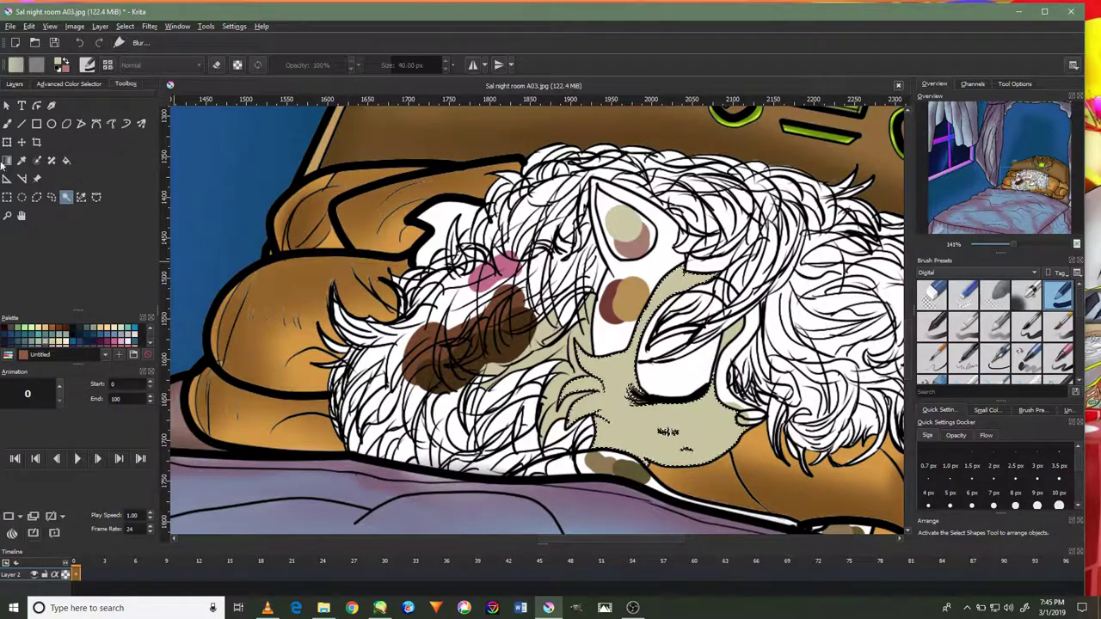
{"action": "left_click", "coordinate": [1028, 295]}
{"action": "key", "text": "bracketleft"}
{"action": "key", "text": "bracketleft"}
{"action": "key", "text": "bracketleft"}
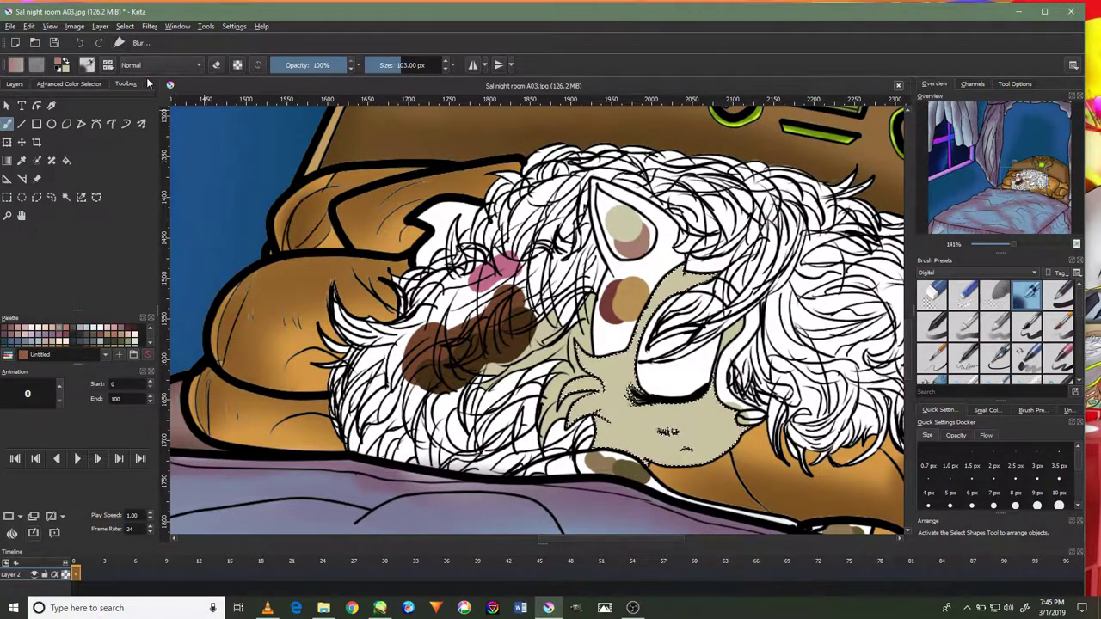
{"action": "scroll", "coordinate": [534, 318], "scroll_direction": "up", "scroll_amount": 1}
{"action": "mouse_move", "coordinate": [654, 309]}
{"action": "left_mouse_down"}
{"action": "mouse_move", "coordinate": [551, 425]}
{"action": "mouse_move", "coordinate": [723, 482]}
{"action": "left_mouse_up"}
Switch to an eraser brush and bring the character's face into view.
{"action": "left_click", "coordinate": [995, 295]}
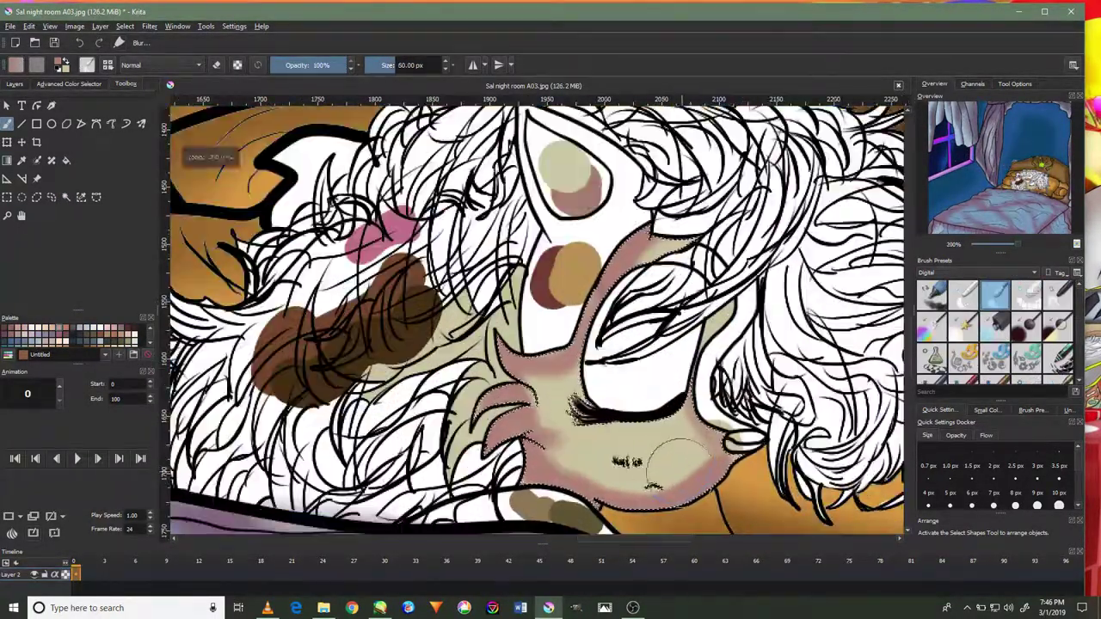
{"action": "scroll", "coordinate": [550, 394], "scroll_direction": "up", "scroll_amount": 2}
{"action": "scroll", "coordinate": [551, 394], "scroll_direction": "down", "scroll_amount": 2}
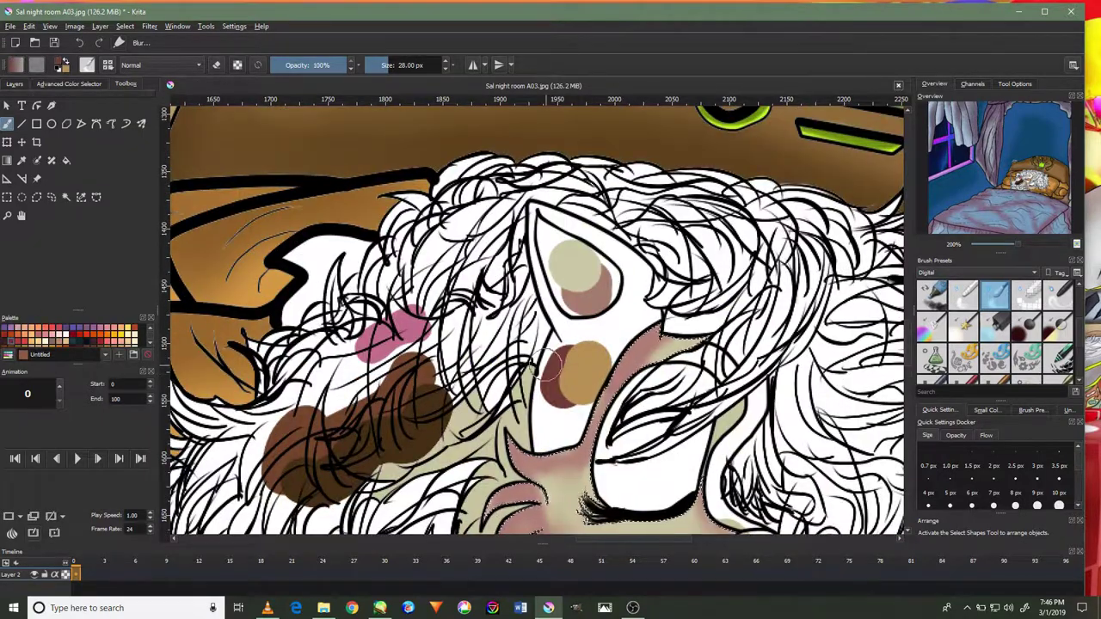
{"action": "left_click", "coordinate": [963, 295]}
{"action": "key", "text": "e"}
{"action": "scroll", "coordinate": [430, 215], "scroll_direction": "up", "scroll_amount": 1}
{"action": "left_click_drag", "start_coordinate": [243, 422], "coordinate": [412, 310]}
Fill the ear dark brown, refill it lighter tan, and select that area.
{"action": "left_click", "coordinate": [66, 160]}
{"action": "left_click", "coordinate": [396, 258]}
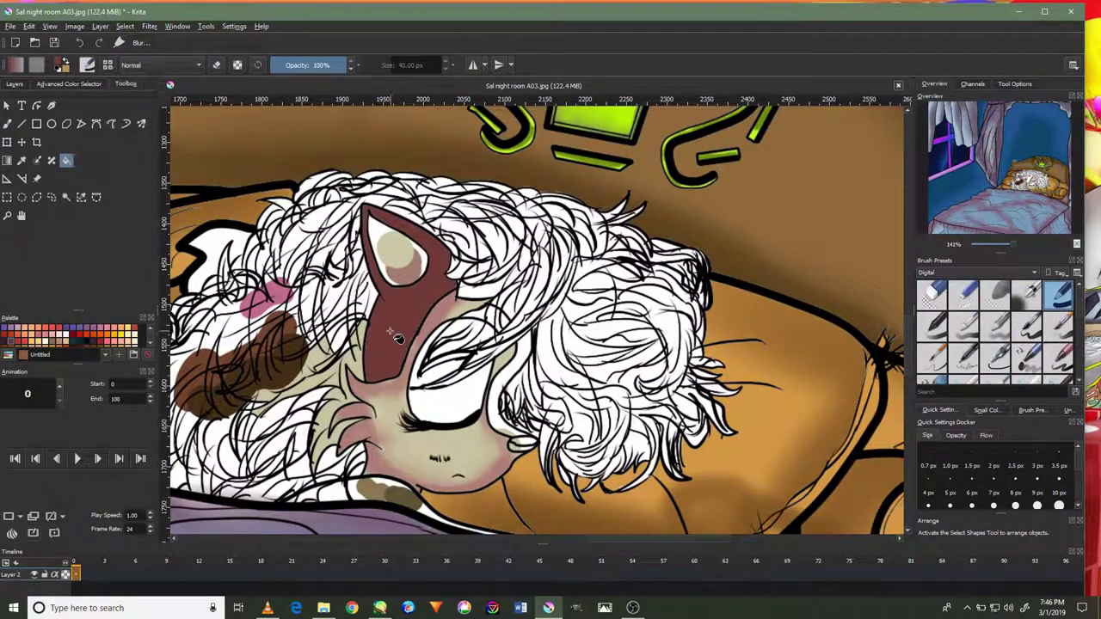
{"action": "left_click", "coordinate": [1028, 295]}
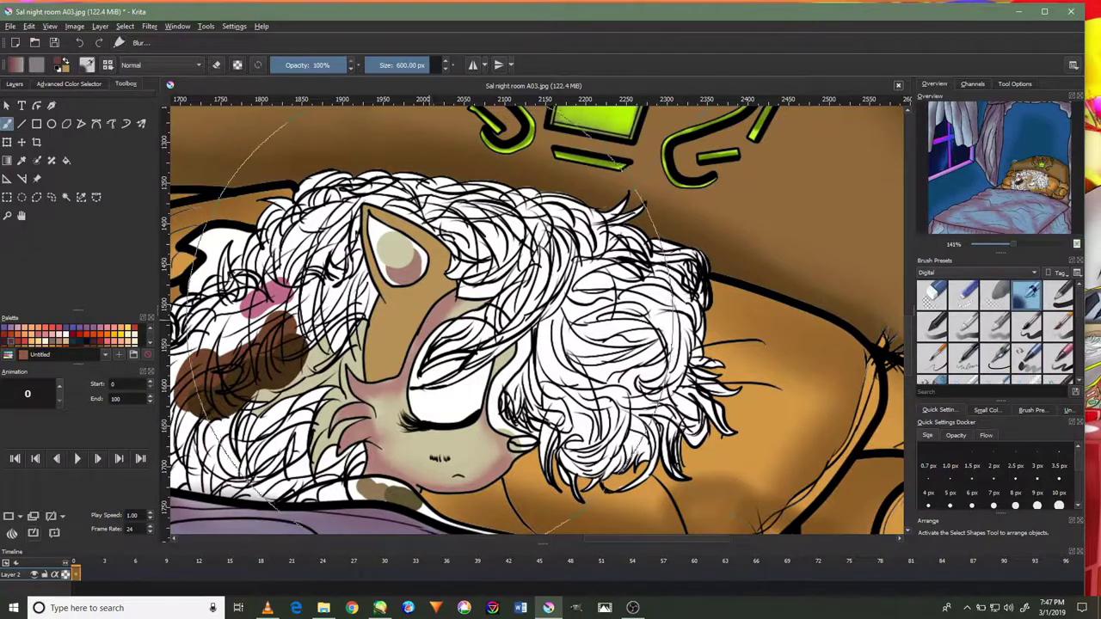
Fit the picture in view, zoom on the ear, and fill its inside beige.
{"action": "key", "text": "2"}
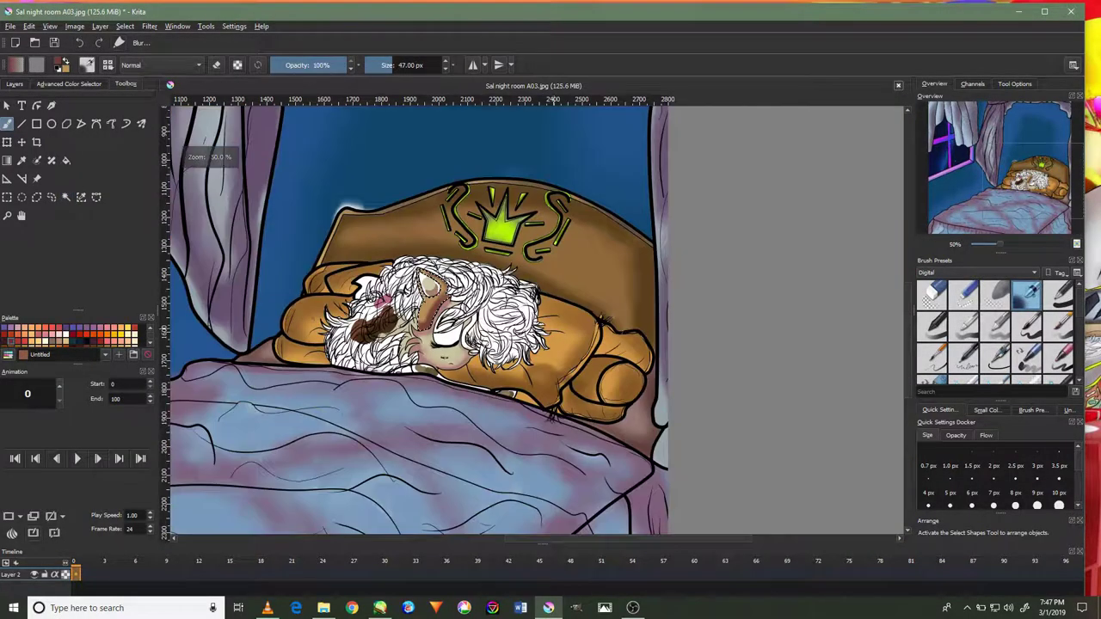
{"action": "key", "text": "slash"}
{"action": "scroll", "coordinate": [396, 344], "scroll_direction": "up", "scroll_amount": 5}
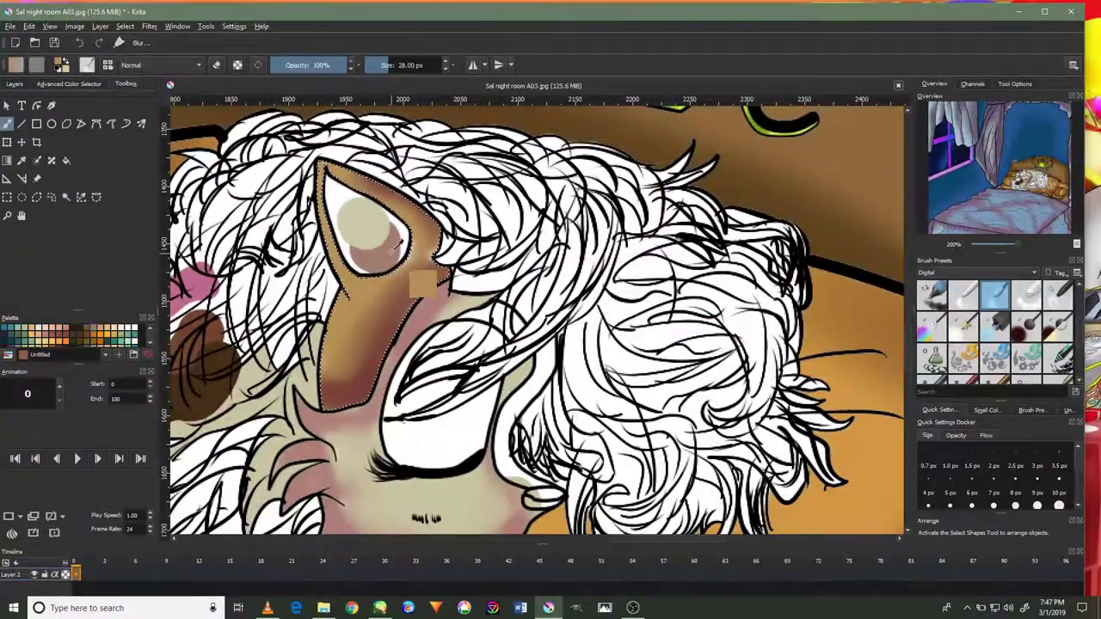
{"action": "scroll", "coordinate": [399, 262], "scroll_direction": "up", "scroll_amount": 3}
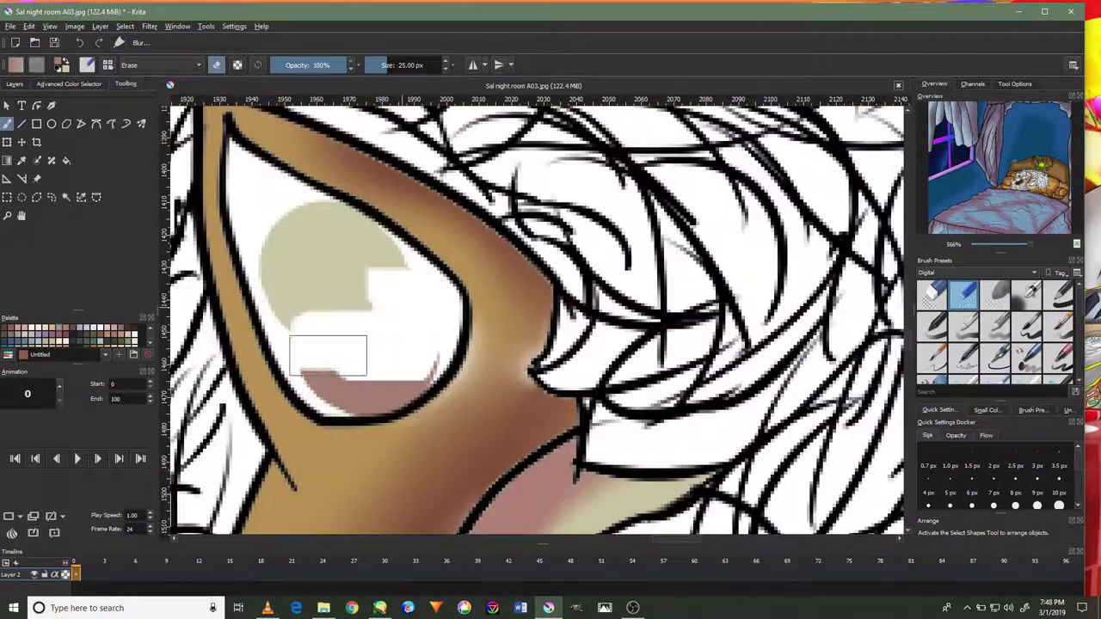
{"action": "left_click", "coordinate": [65, 160]}
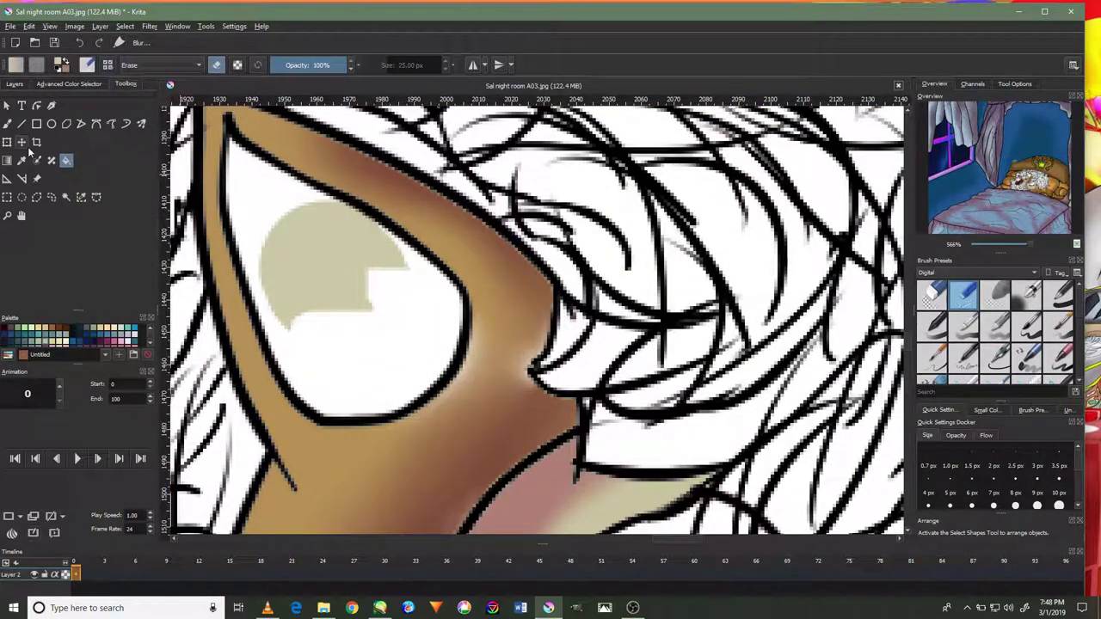
{"action": "left_click", "coordinate": [339, 301]}
Switch to the freehand brush and zoom in and out over the character's brown hair.
{"action": "key", "text": "b"}
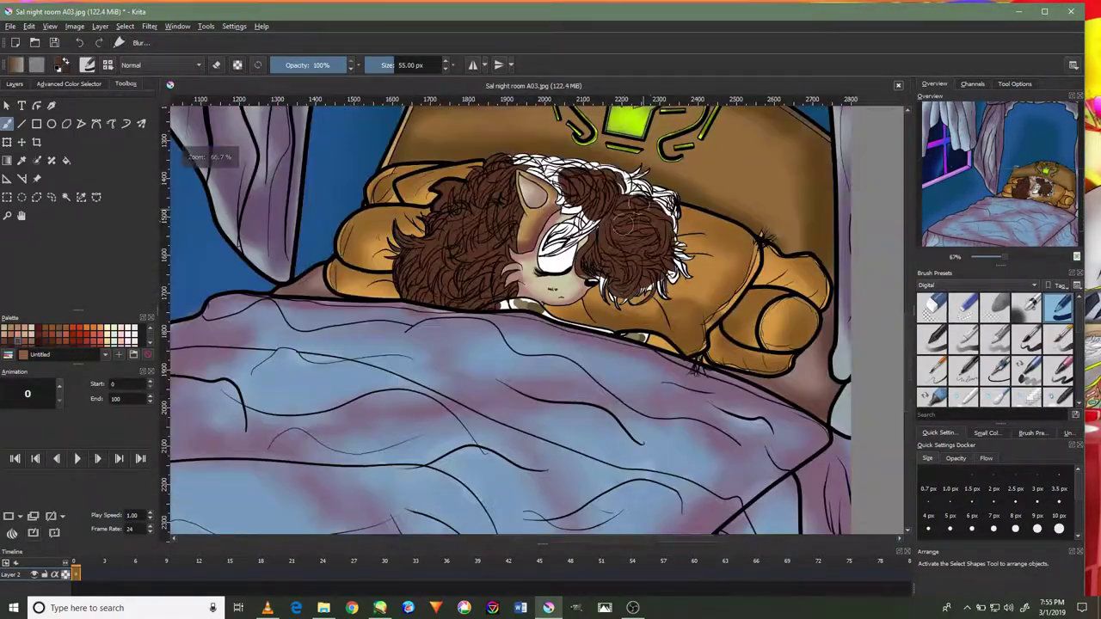
{"action": "scroll", "coordinate": [559, 225], "scroll_direction": "up", "scroll_amount": 2}
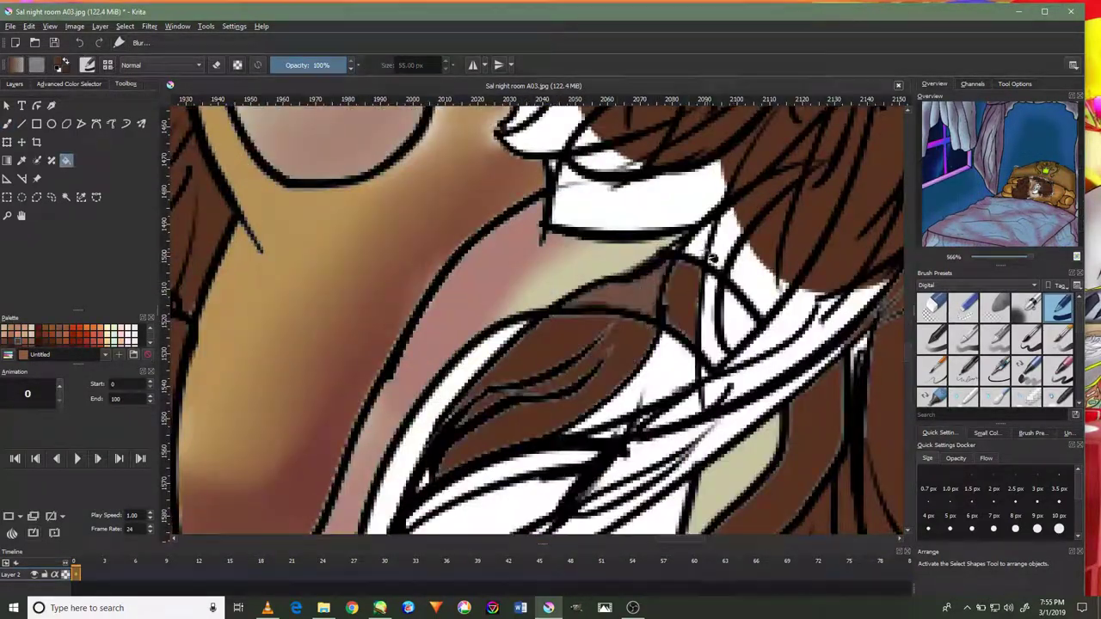
{"action": "scroll", "coordinate": [714, 258], "scroll_direction": "down", "scroll_amount": 3}
{"action": "scroll", "coordinate": [582, 216], "scroll_direction": "up", "scroll_amount": 2}
{"action": "scroll", "coordinate": [582, 216], "scroll_direction": "up", "scroll_amount": 1}
{"action": "scroll", "coordinate": [581, 216], "scroll_direction": "down", "scroll_amount": 3}
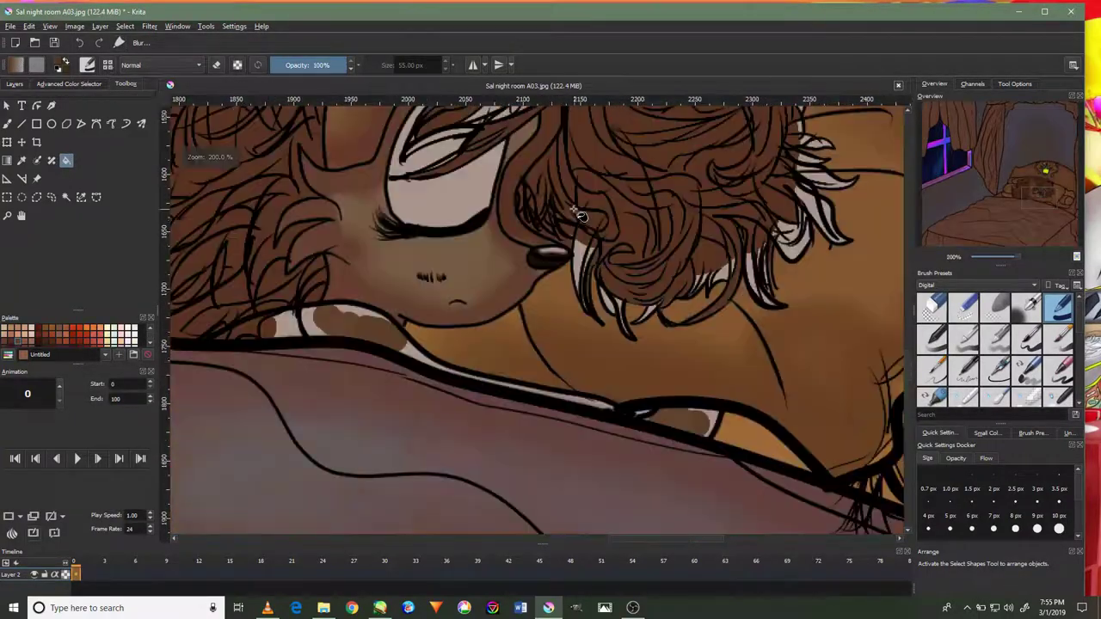
{"action": "scroll", "coordinate": [582, 216], "scroll_direction": "down", "scroll_amount": 2}
{"action": "scroll", "coordinate": [558, 361], "scroll_direction": "up", "scroll_amount": 6}
{"action": "scroll", "coordinate": [410, 393], "scroll_direction": "down", "scroll_amount": 3}
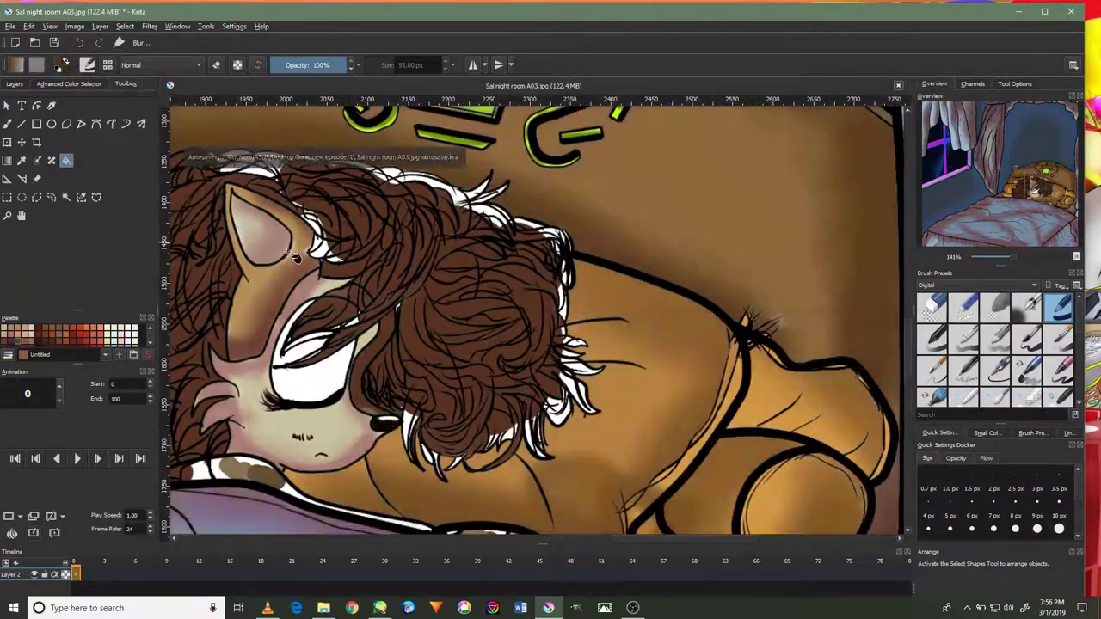
{"action": "scroll", "coordinate": [333, 264], "scroll_direction": "up", "scroll_amount": 4}
{"action": "scroll", "coordinate": [628, 490], "scroll_direction": "up", "scroll_amount": 5}
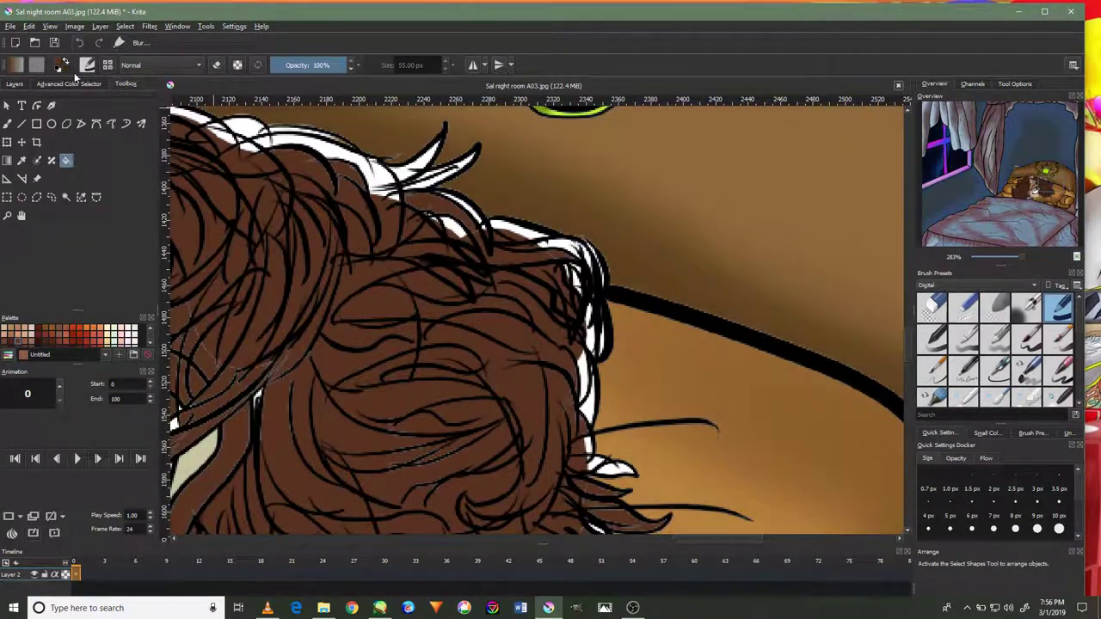
{"action": "scroll", "coordinate": [400, 312], "scroll_direction": "up", "scroll_amount": 4}
Reselect the freehand brush and move the view to another part of the hair.
{"action": "key", "text": "b"}
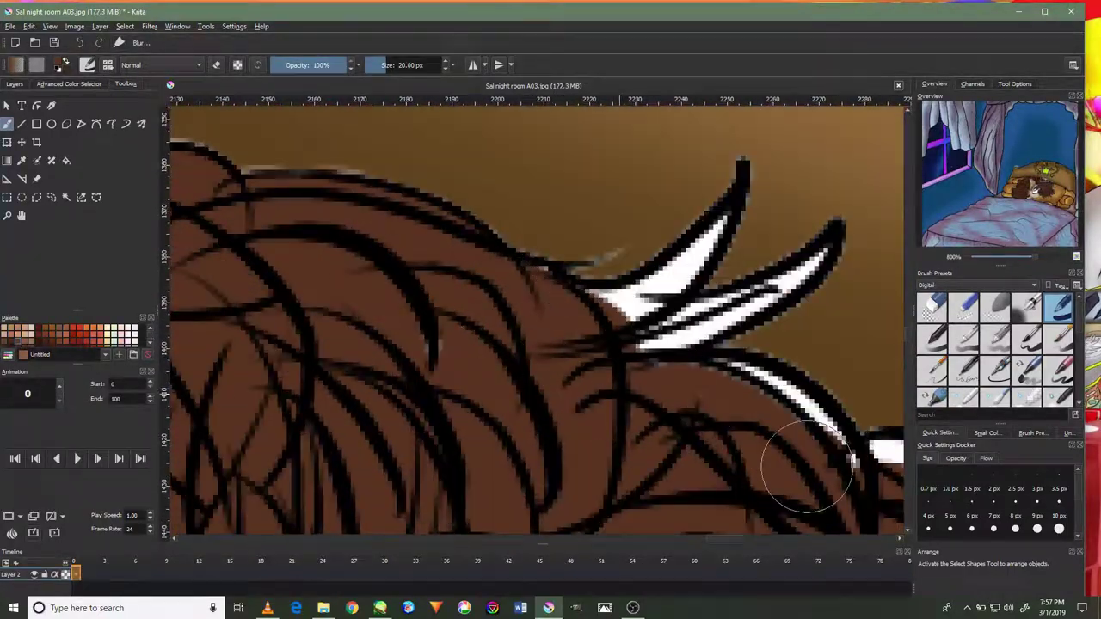
{"action": "left_click_drag", "start_coordinate": [807, 468], "coordinate": [671, 383]}
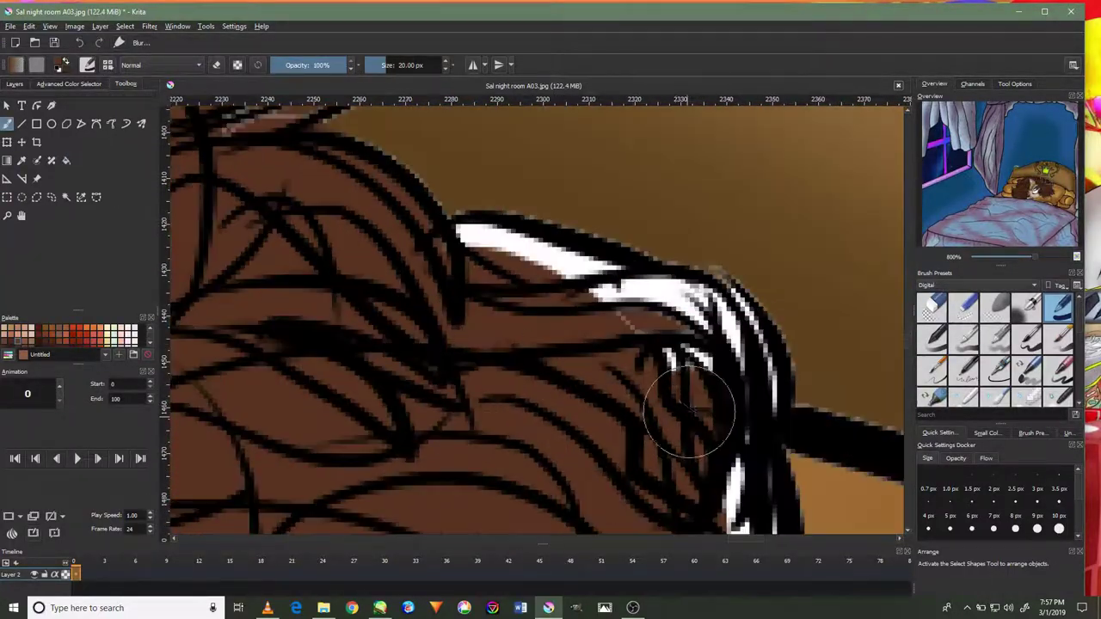
{"action": "scroll", "coordinate": [671, 383], "scroll_direction": "down", "scroll_amount": 5}
{"action": "scroll", "coordinate": [602, 344], "scroll_direction": "up", "scroll_amount": 4}
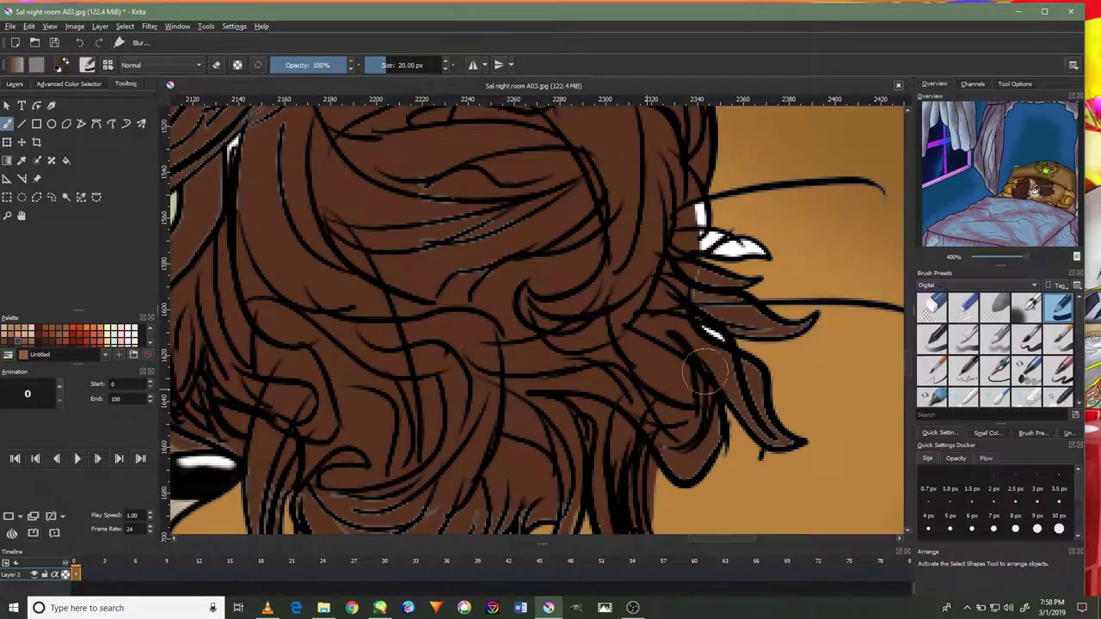
{"action": "scroll", "coordinate": [559, 344], "scroll_direction": "down", "scroll_amount": 2}
{"action": "scroll", "coordinate": [555, 339], "scroll_direction": "up", "scroll_amount": 5}
{"action": "key", "text": "b"}
{"action": "scroll", "coordinate": [555, 339], "scroll_direction": "down", "scroll_amount": 2}
{"action": "scroll", "coordinate": [430, 245], "scroll_direction": "down", "scroll_amount": 4}
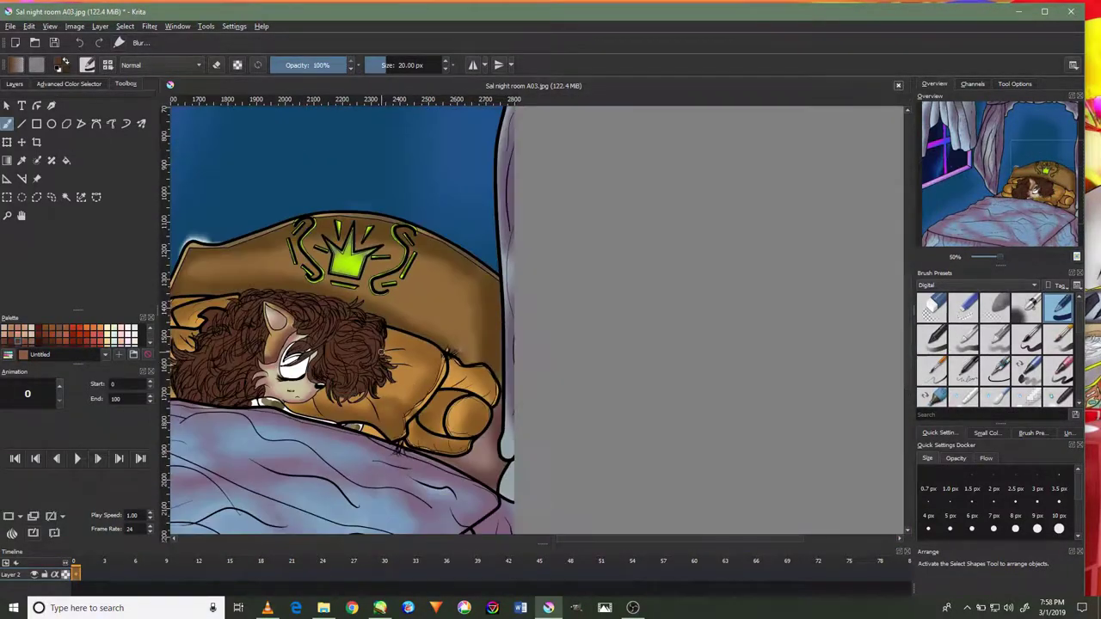
{"action": "scroll", "coordinate": [344, 197], "scroll_direction": "up", "scroll_amount": 3}
{"action": "scroll", "coordinate": [344, 195], "scroll_direction": "up", "scroll_amount": 2}
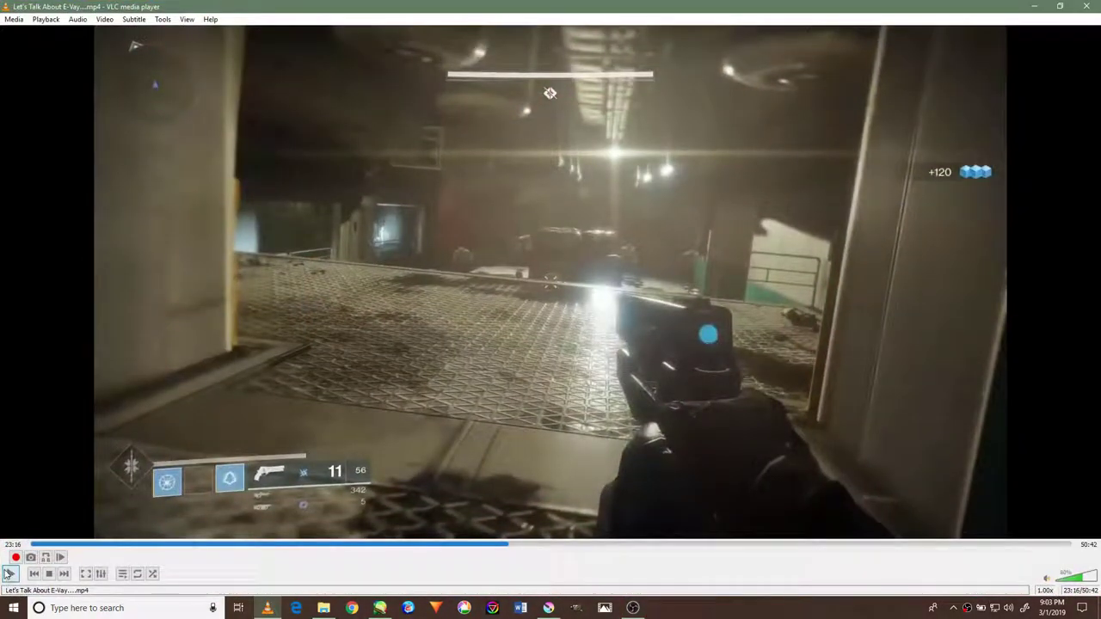
Leave OBS and bring the Krita painting sal good night A01.kra back on screen.
{"action": "left_click", "coordinate": [9, 573]}
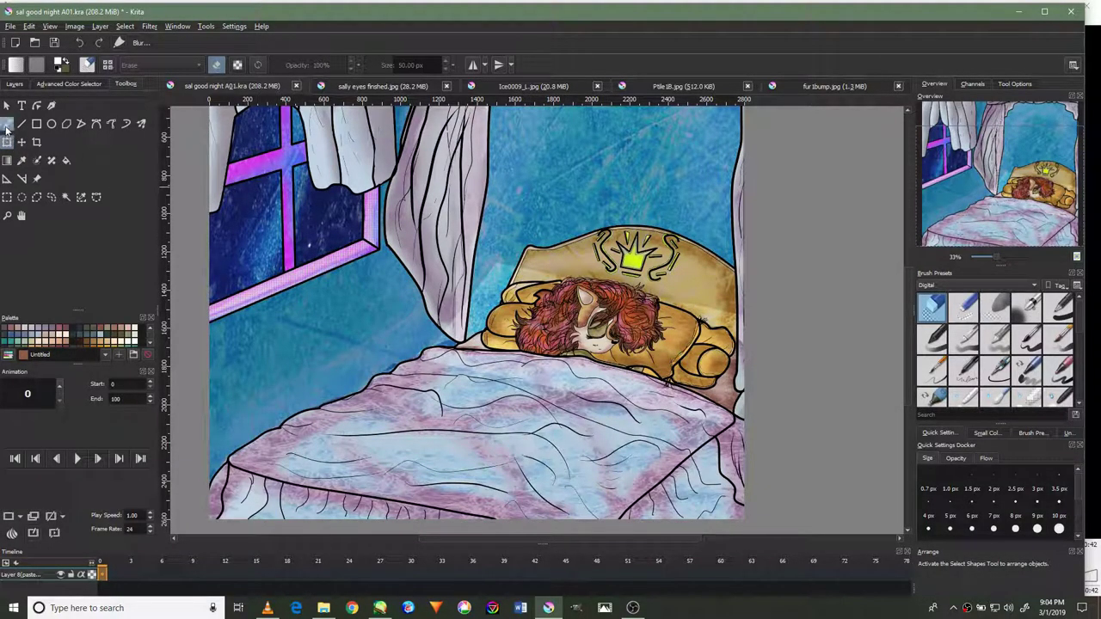
Soften a patch on the pillow and the pale triangle left of it.
{"action": "left_click", "coordinate": [7, 123]}
{"action": "scroll", "coordinate": [473, 268], "scroll_direction": "up", "scroll_amount": 2}
{"action": "scroll", "coordinate": [473, 268], "scroll_direction": "up", "scroll_amount": 2}
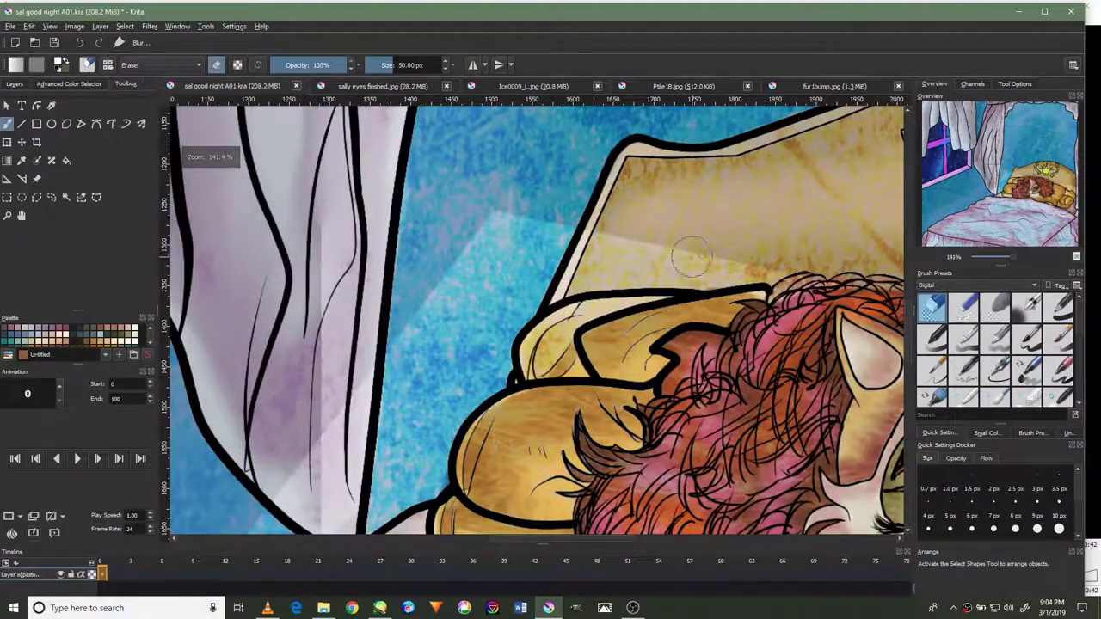
{"action": "mouse_move", "coordinate": [693, 257]}
{"action": "left_mouse_down"}
{"action": "mouse_move", "coordinate": [756, 274]}
{"action": "mouse_move", "coordinate": [698, 253]}
{"action": "mouse_move", "coordinate": [614, 277]}
{"action": "mouse_move", "coordinate": [551, 277]}
{"action": "mouse_move", "coordinate": [493, 211]}
{"action": "left_mouse_up"}
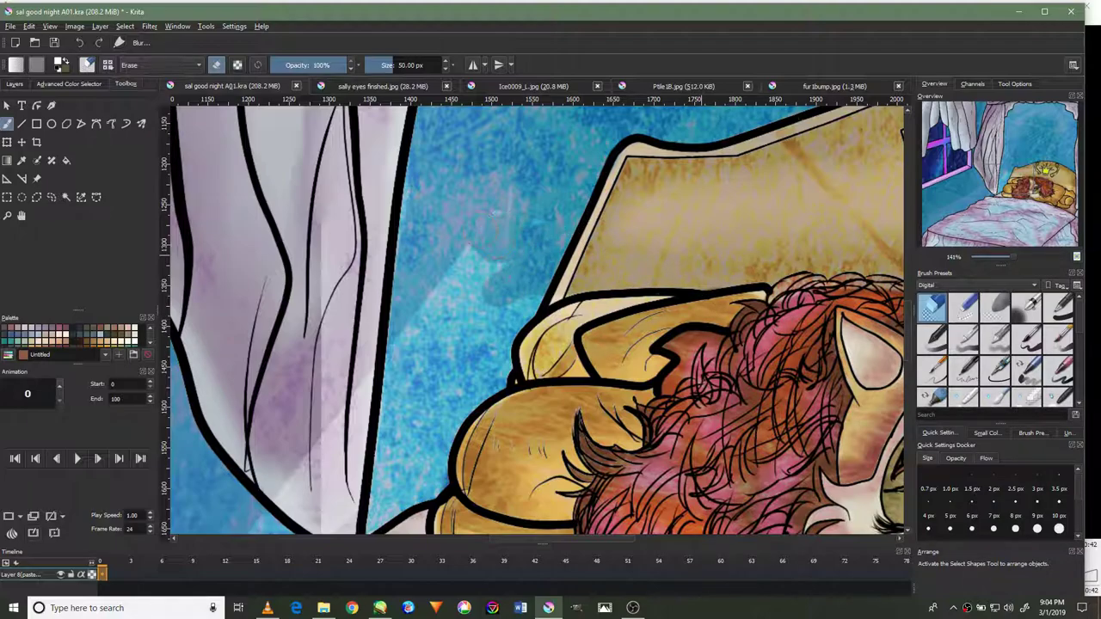
{"action": "scroll", "coordinate": [494, 274], "scroll_direction": "down", "scroll_amount": 3}
{"action": "scroll", "coordinate": [494, 273], "scroll_direction": "down", "scroll_amount": 1}
{"action": "scroll", "coordinate": [493, 275], "scroll_direction": "up", "scroll_amount": 3}
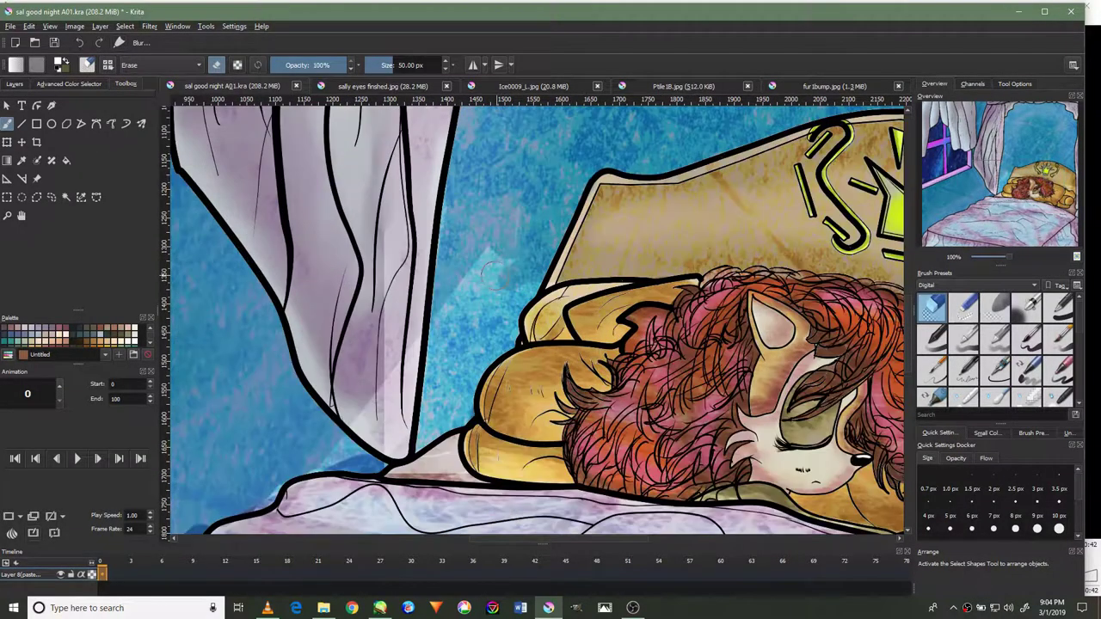
{"action": "left_click_drag", "start_coordinate": [489, 290], "coordinate": [470, 254]}
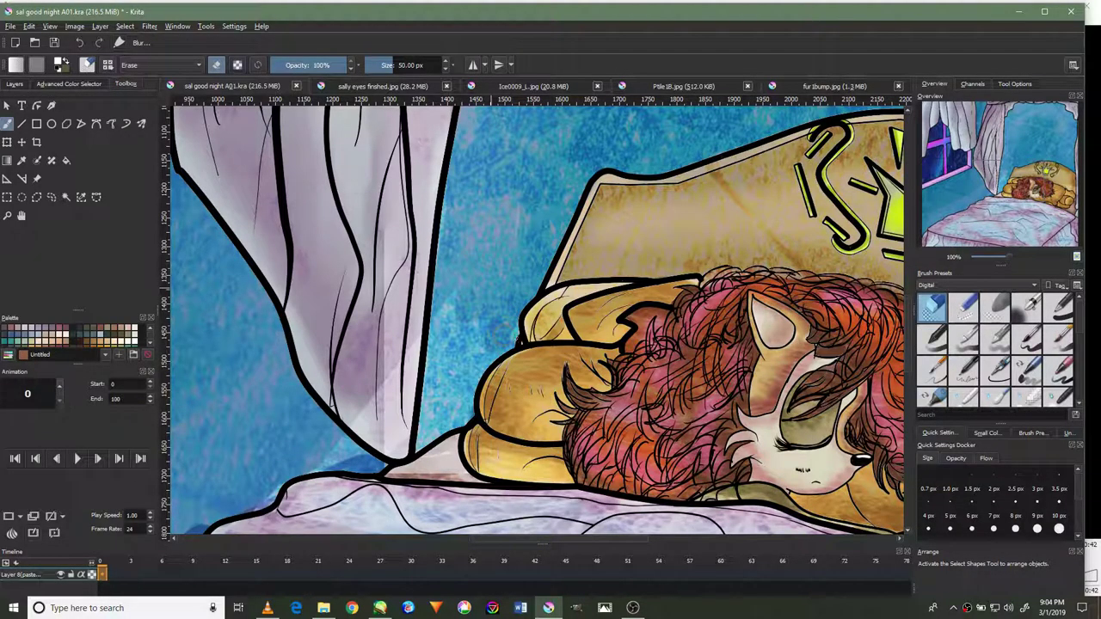
Darken the blue wall by the curtain's lower edge, undoing and redoing one bad pass.
{"action": "left_click_drag", "start_coordinate": [477, 357], "coordinate": [458, 411]}
{"action": "left_click_drag", "start_coordinate": [478, 333], "coordinate": [437, 382]}
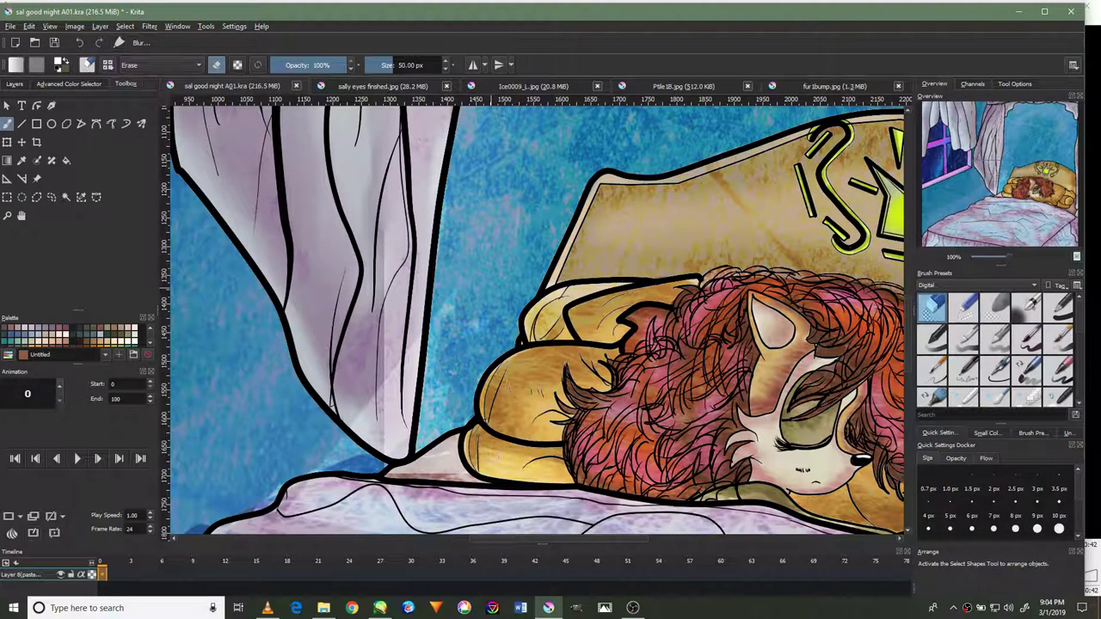
{"action": "left_click_drag", "start_coordinate": [450, 292], "coordinate": [402, 376]}
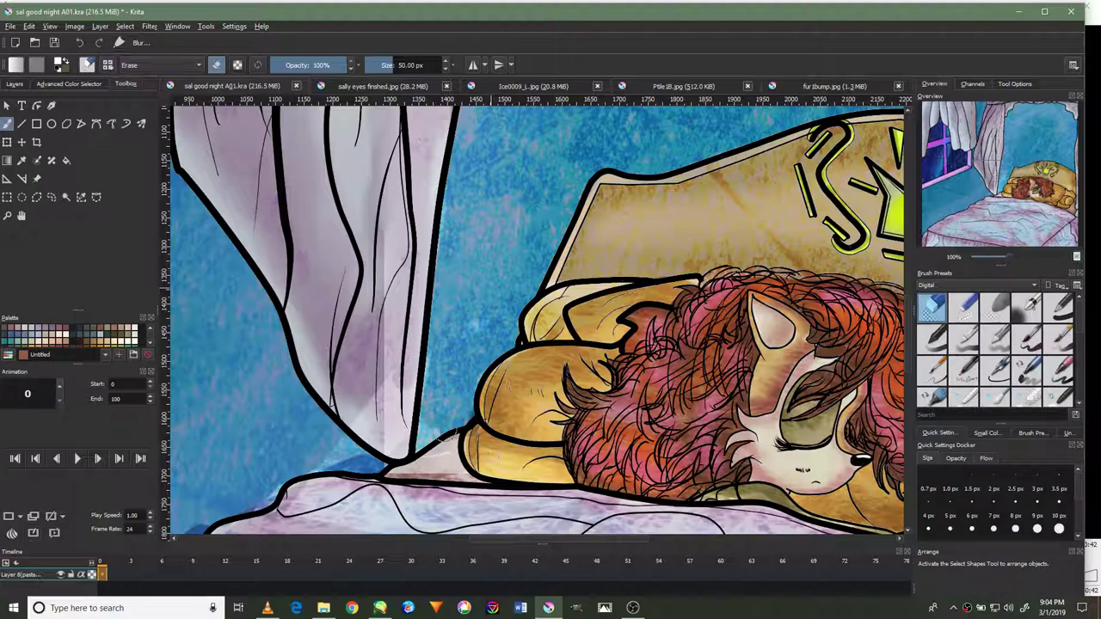
{"action": "mouse_move", "coordinate": [380, 413]}
{"action": "left_mouse_down"}
{"action": "mouse_move", "coordinate": [387, 378]}
{"action": "mouse_move", "coordinate": [366, 454]}
{"action": "mouse_move", "coordinate": [307, 517]}
{"action": "left_mouse_up"}
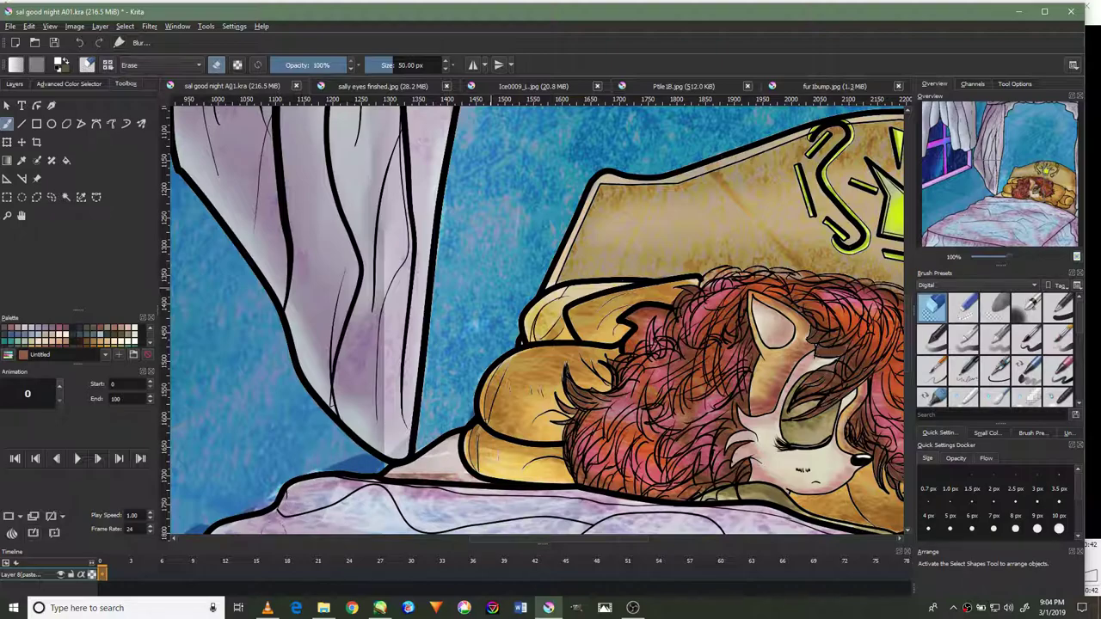
{"action": "left_click", "coordinate": [85, 43]}
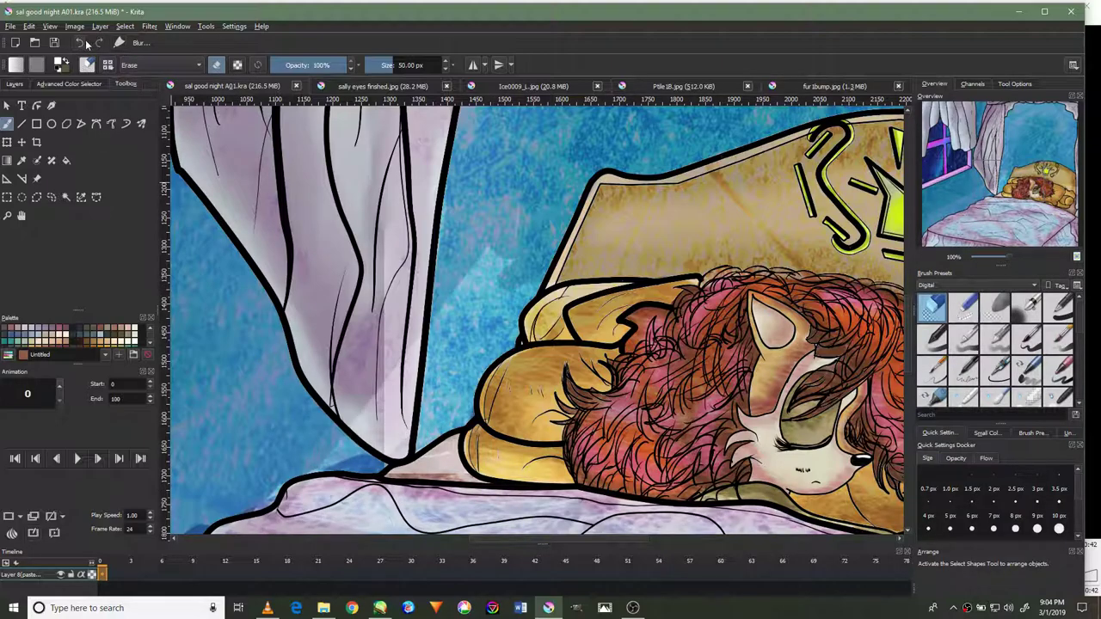
{"action": "mouse_move", "coordinate": [494, 256]}
{"action": "left_mouse_down"}
{"action": "mouse_move", "coordinate": [507, 297]}
{"action": "mouse_move", "coordinate": [490, 332]}
{"action": "mouse_move", "coordinate": [434, 292]}
{"action": "left_mouse_up"}
{"action": "mouse_move", "coordinate": [402, 376]}
{"action": "left_mouse_down"}
{"action": "mouse_move", "coordinate": [375, 431]}
{"action": "mouse_move", "coordinate": [407, 379]}
{"action": "left_mouse_up"}
{"action": "mouse_move", "coordinate": [364, 419]}
{"action": "left_mouse_down"}
{"action": "mouse_move", "coordinate": [430, 441]}
{"action": "mouse_move", "coordinate": [507, 336]}
{"action": "mouse_move", "coordinate": [420, 377]}
{"action": "left_mouse_up"}
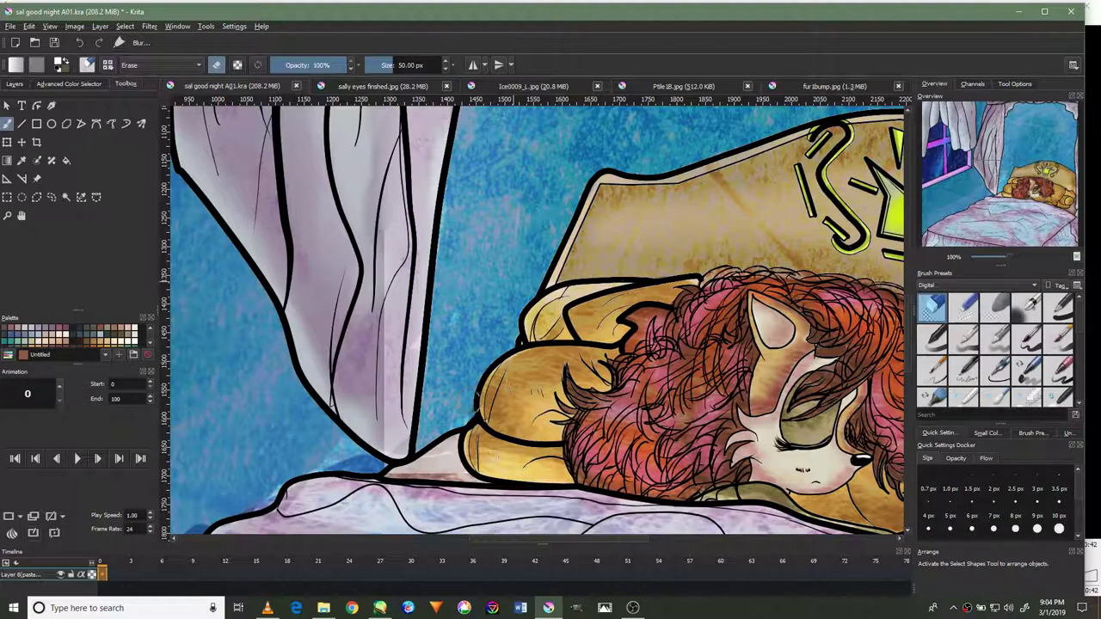
{"action": "key", "text": "minus"}
{"action": "key", "text": "minus"}
{"action": "key", "text": "minus"}
{"action": "scroll", "coordinate": [688, 422], "scroll_direction": "up", "scroll_amount": 4}
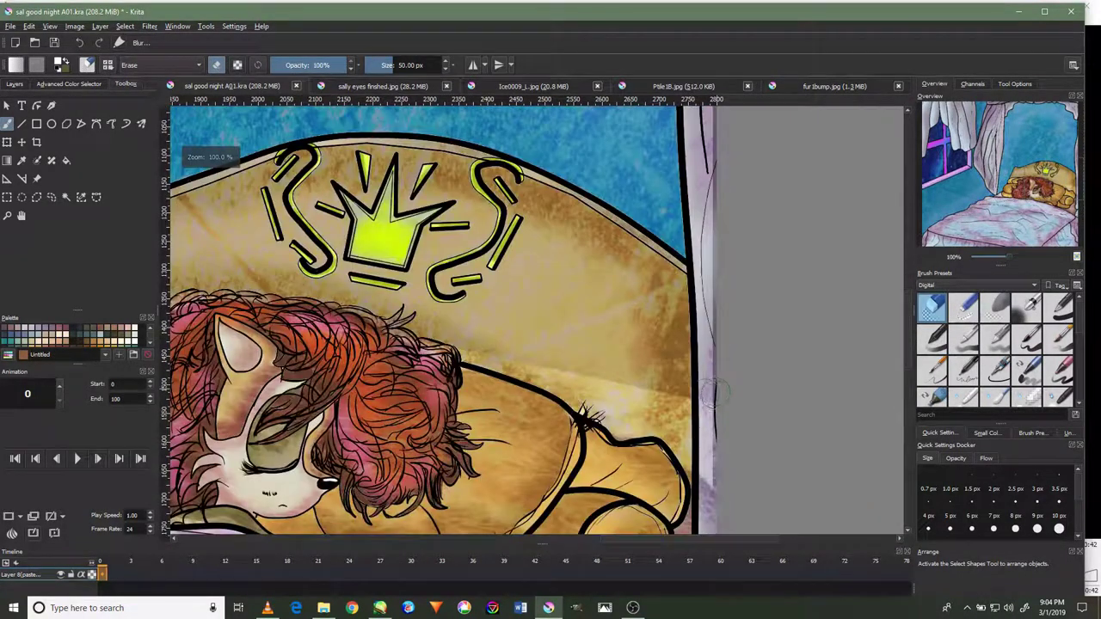
{"action": "scroll", "coordinate": [688, 421], "scroll_direction": "up", "scroll_amount": 2}
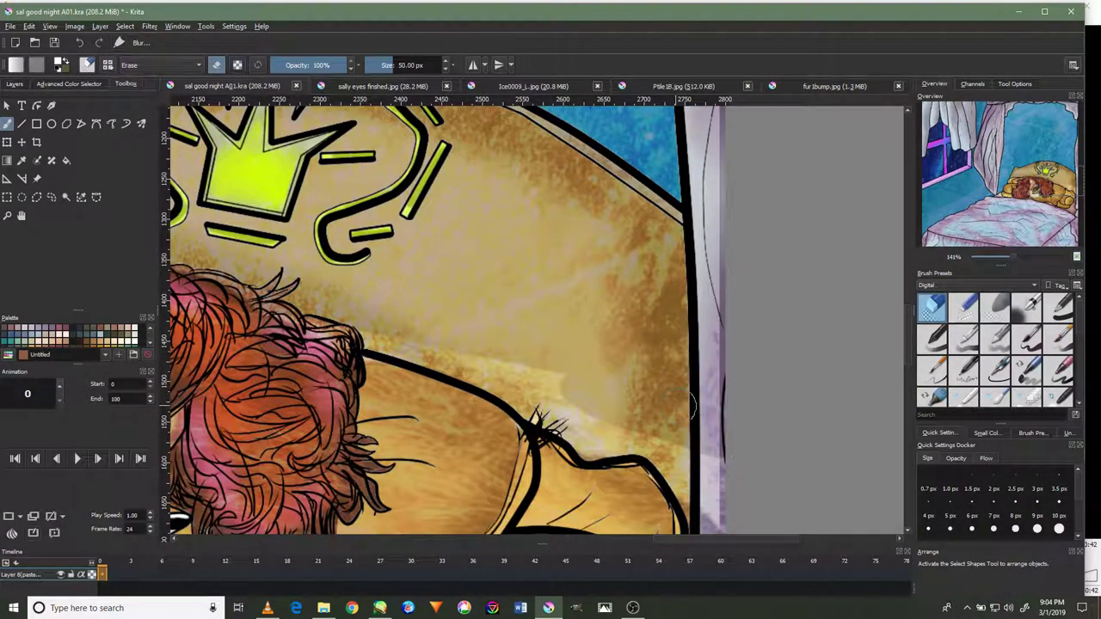
{"action": "mouse_move", "coordinate": [702, 434]}
{"action": "left_mouse_down"}
{"action": "mouse_move", "coordinate": [555, 374]}
{"action": "mouse_move", "coordinate": [574, 412]}
{"action": "mouse_move", "coordinate": [524, 404]}
{"action": "mouse_move", "coordinate": [382, 328]}
{"action": "left_mouse_up"}
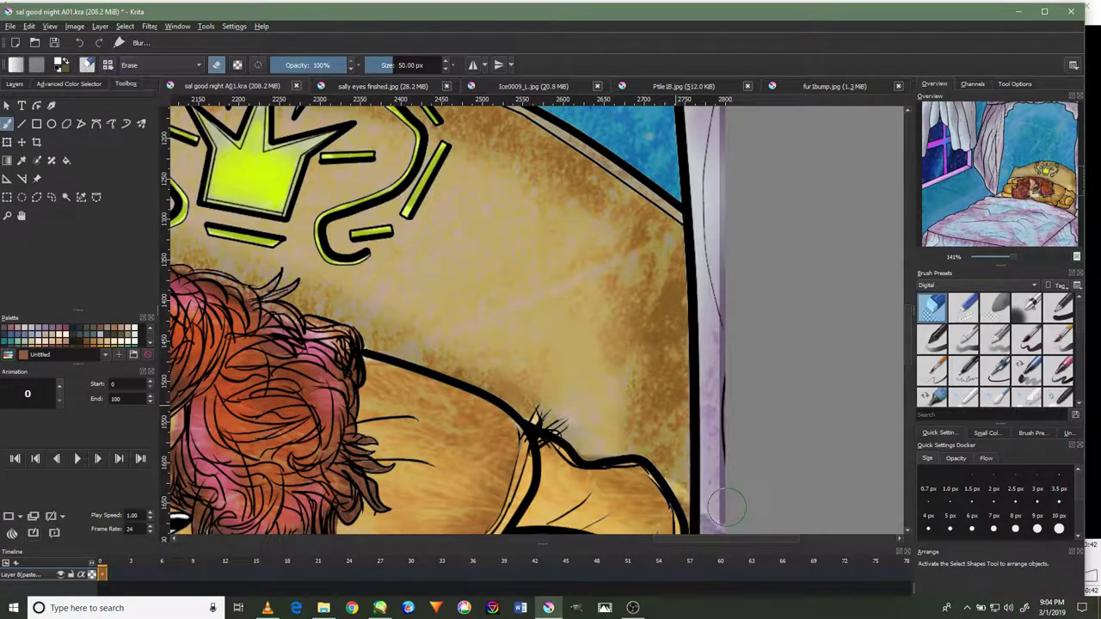
{"action": "scroll", "coordinate": [728, 504], "scroll_direction": "down", "scroll_amount": 6}
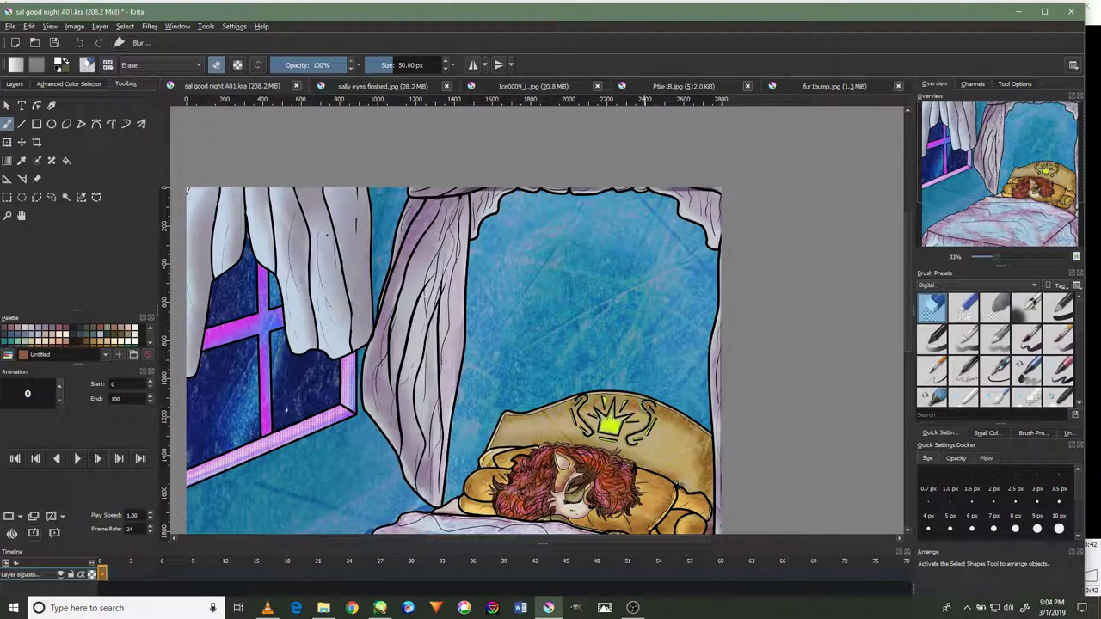
{"action": "left_click_drag", "start_coordinate": [656, 368], "coordinate": [638, 263]}
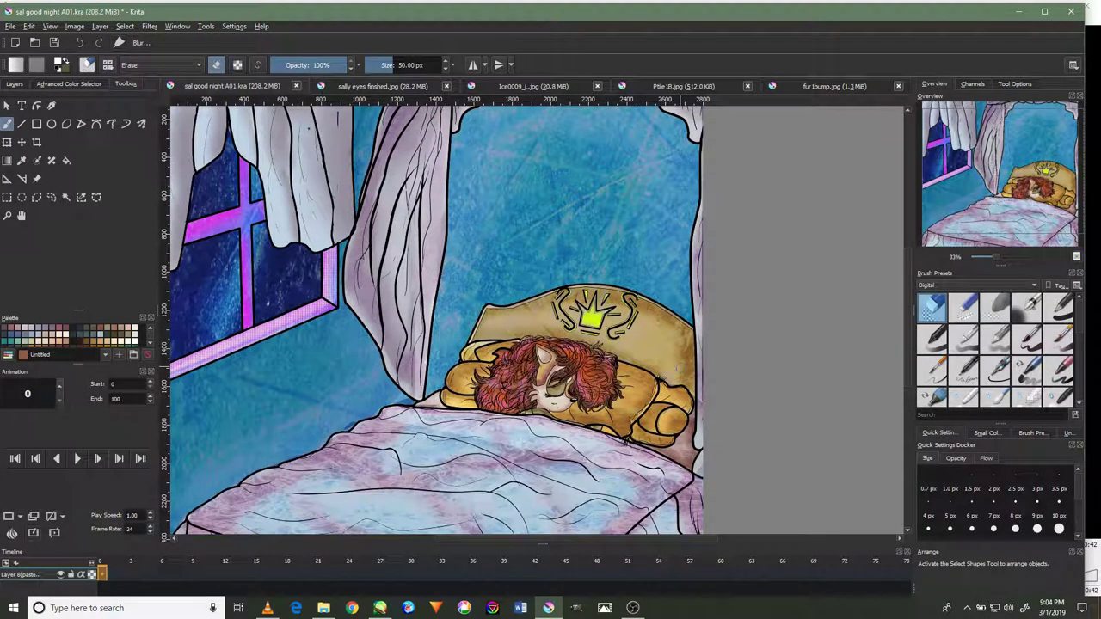
{"action": "scroll", "coordinate": [680, 369], "scroll_direction": "up", "scroll_amount": 2}
{"action": "scroll", "coordinate": [689, 378], "scroll_direction": "up", "scroll_amount": 2}
{"action": "left_click_drag", "start_coordinate": [741, 406], "coordinate": [753, 476]}
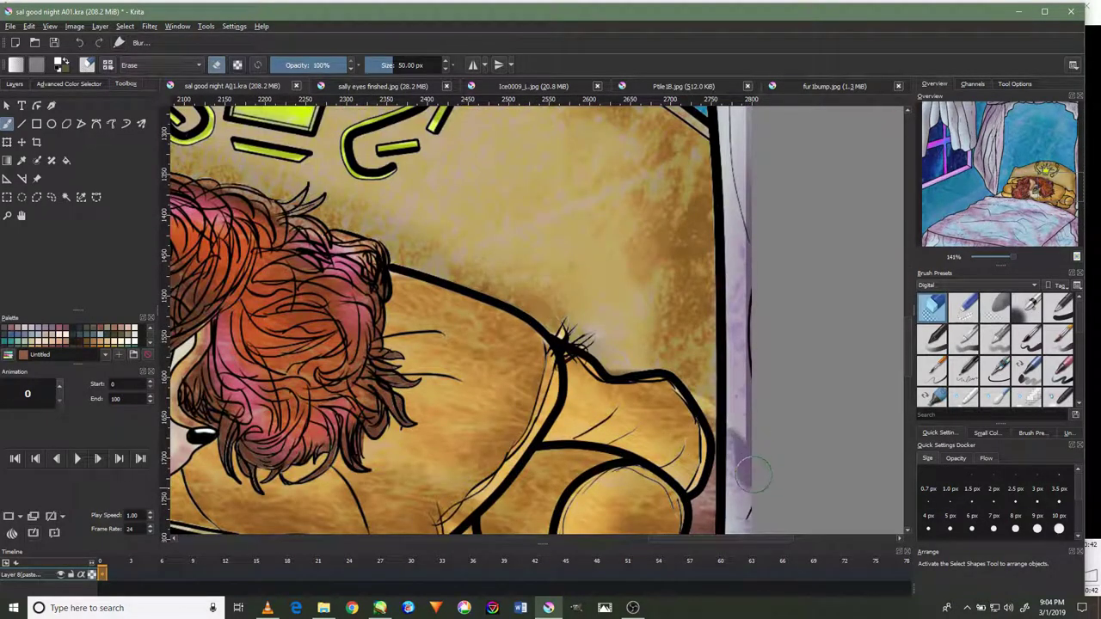
{"action": "left_click_drag", "start_coordinate": [720, 390], "coordinate": [745, 480]}
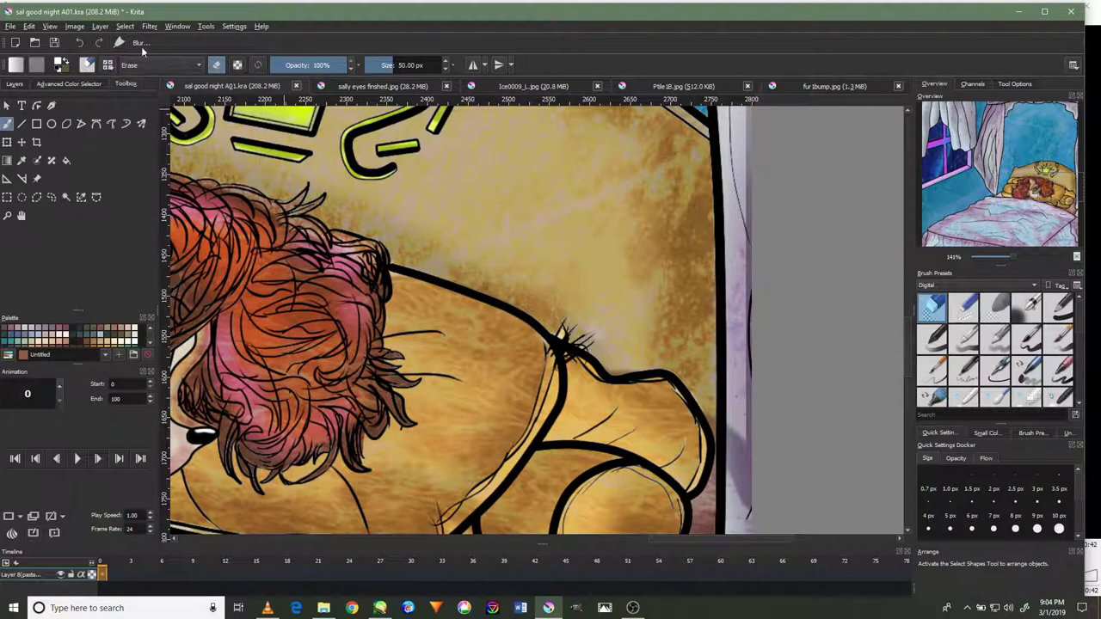
{"action": "left_click", "coordinate": [84, 44]}
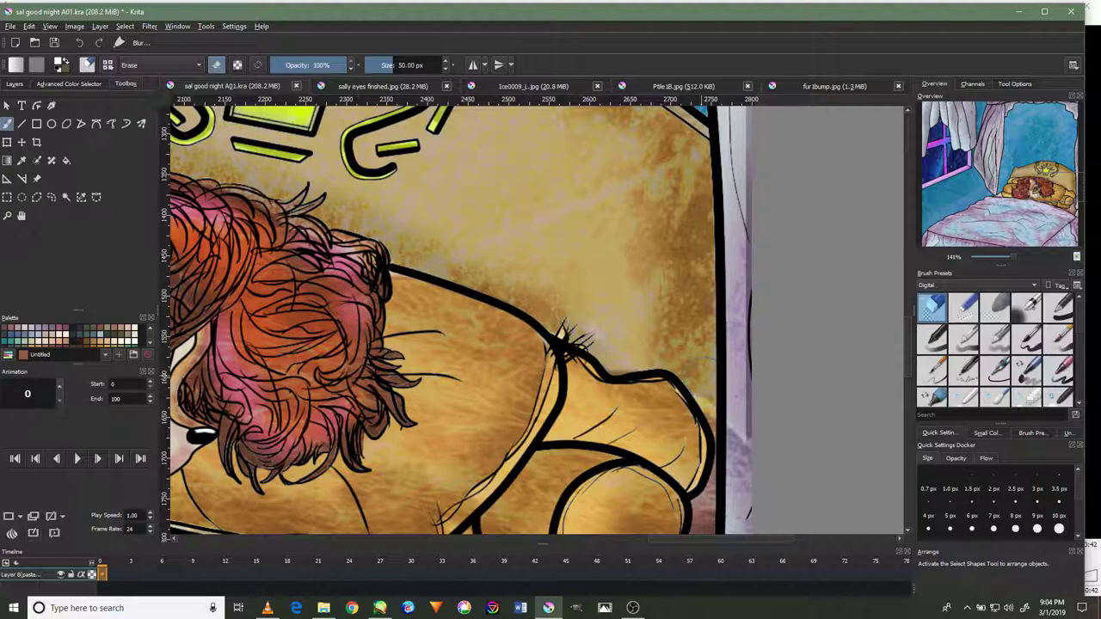
{"action": "scroll", "coordinate": [563, 332], "scroll_direction": "down", "scroll_amount": 2}
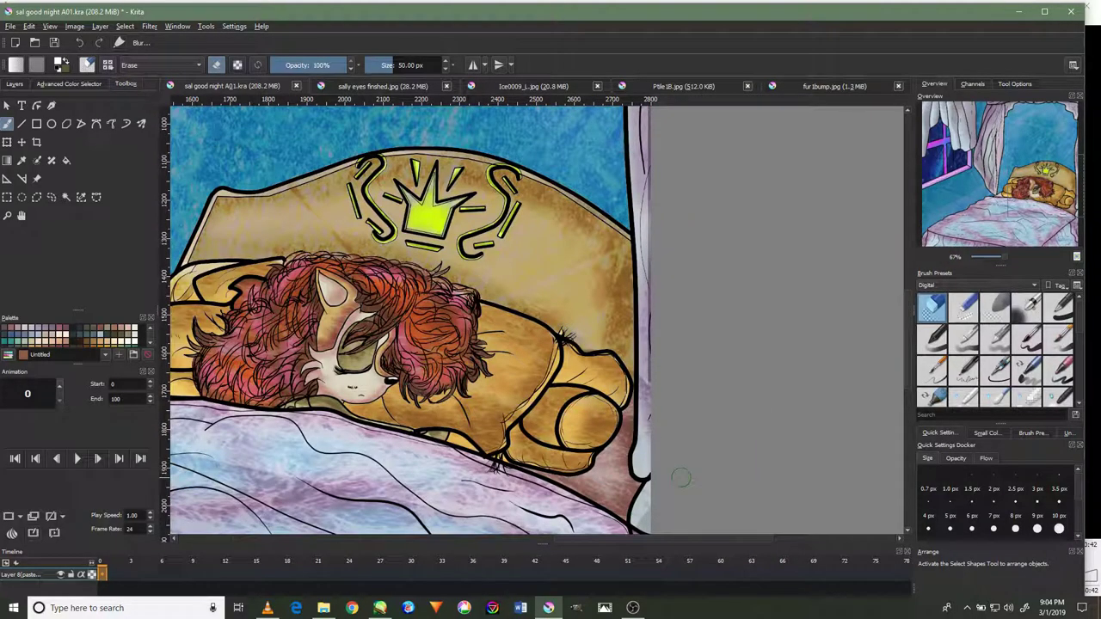
{"action": "scroll", "coordinate": [388, 245], "scroll_direction": "up", "scroll_amount": 2}
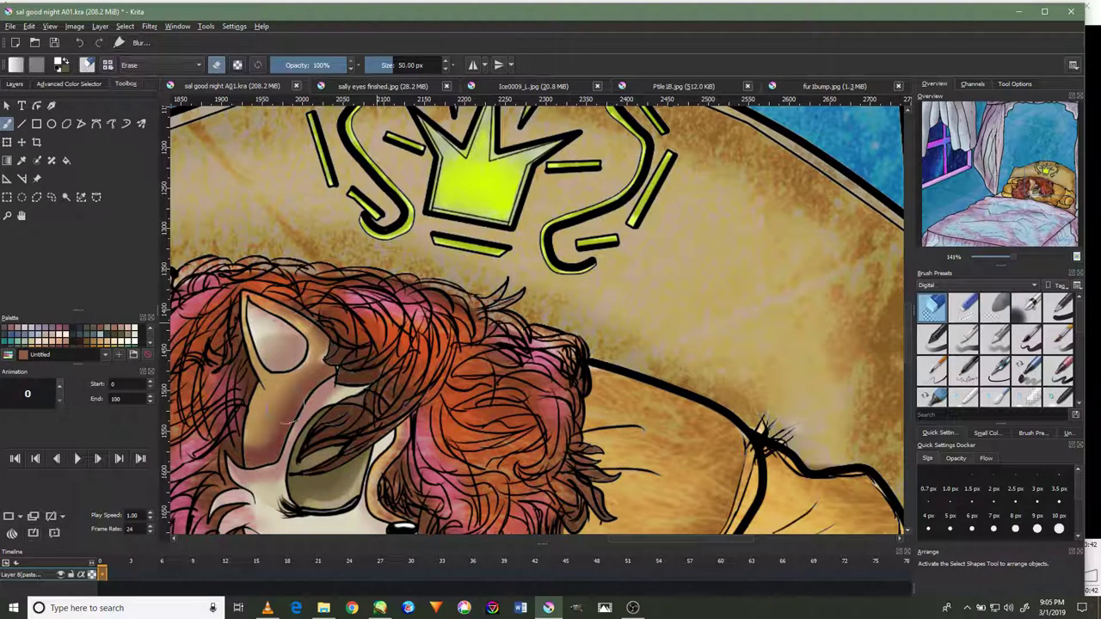
Erase colouring across the character's hair and on the cheek below the closed eye.
{"action": "scroll", "coordinate": [245, 469], "scroll_direction": "down", "scroll_amount": 1}
{"action": "scroll", "coordinate": [258, 469], "scroll_direction": "down", "scroll_amount": 1}
{"action": "scroll", "coordinate": [293, 471], "scroll_direction": "up", "scroll_amount": 1}
{"action": "scroll", "coordinate": [293, 472], "scroll_direction": "up", "scroll_amount": 2}
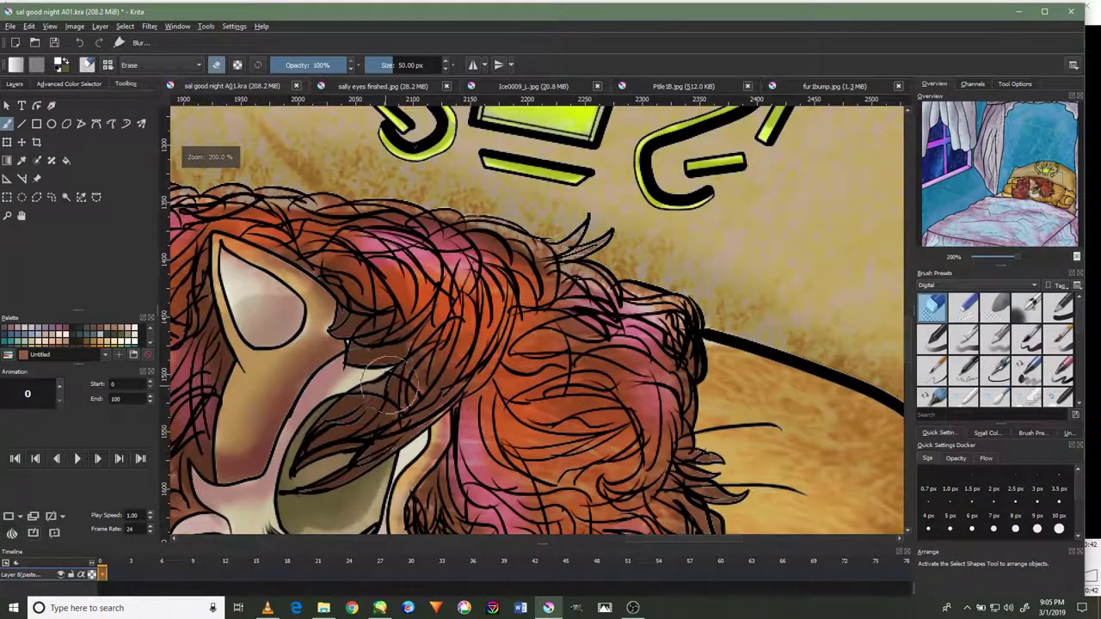
{"action": "mouse_move", "coordinate": [370, 308]}
{"action": "left_mouse_down"}
{"action": "mouse_move", "coordinate": [430, 387]}
{"action": "mouse_move", "coordinate": [542, 448]}
{"action": "mouse_move", "coordinate": [601, 346]}
{"action": "mouse_move", "coordinate": [602, 378]}
{"action": "mouse_move", "coordinate": [413, 258]}
{"action": "mouse_move", "coordinate": [534, 325]}
{"action": "left_mouse_up"}
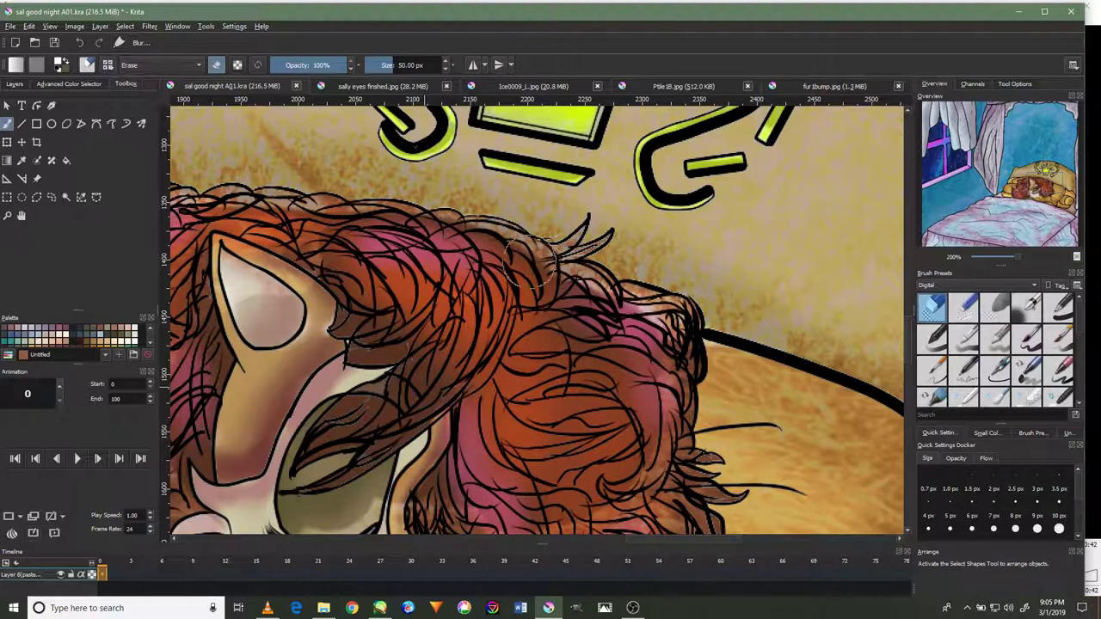
{"action": "scroll", "coordinate": [330, 498], "scroll_direction": "down", "scroll_amount": 1}
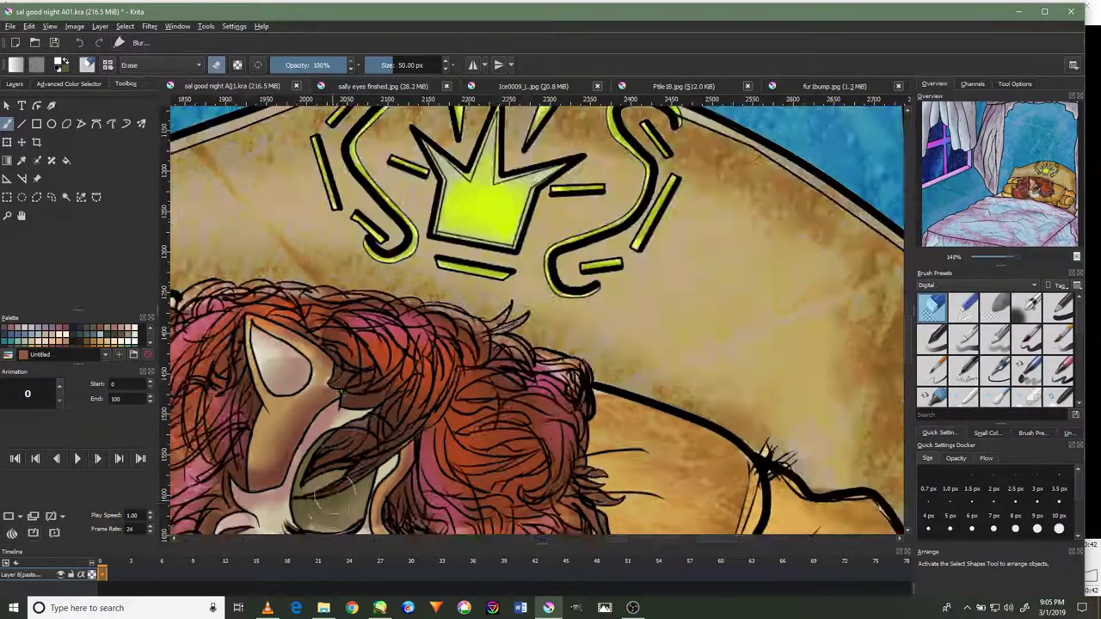
{"action": "scroll", "coordinate": [329, 497], "scroll_direction": "down", "scroll_amount": 2}
{"action": "scroll", "coordinate": [336, 473], "scroll_direction": "up", "scroll_amount": 2}
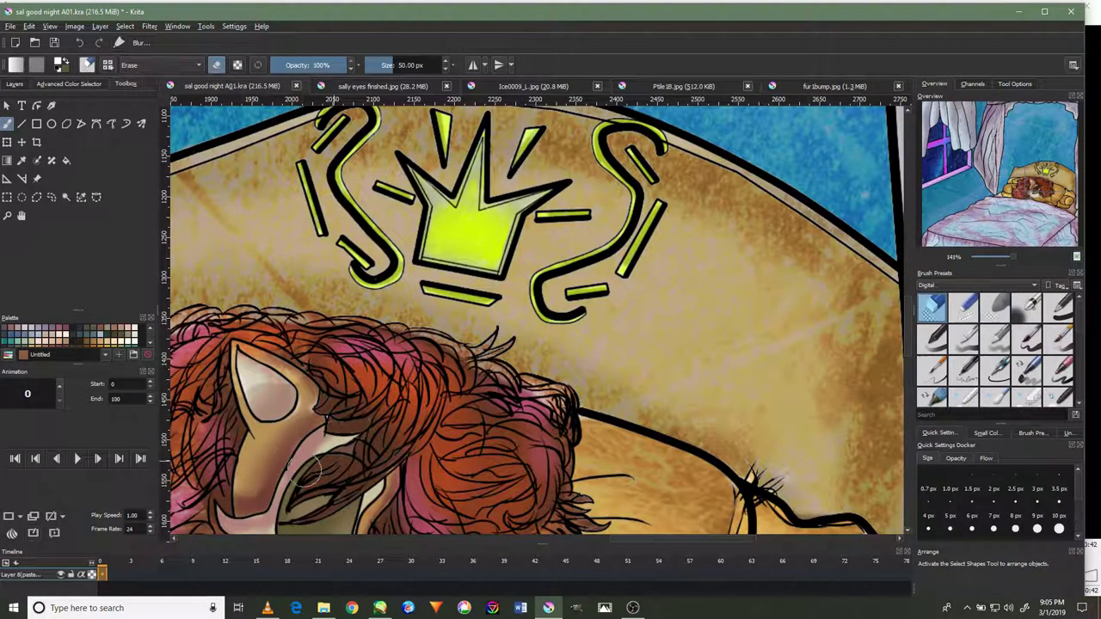
{"action": "left_click_drag", "start_coordinate": [325, 448], "coordinate": [407, 372]}
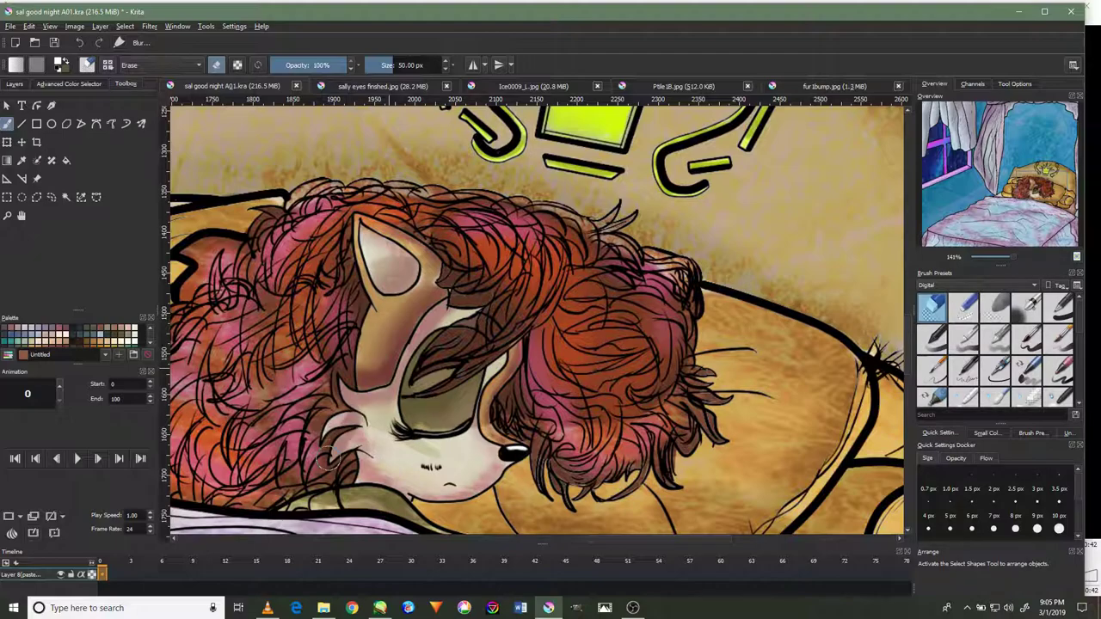
{"action": "mouse_move", "coordinate": [321, 377]}
{"action": "left_mouse_down"}
{"action": "mouse_move", "coordinate": [432, 327]}
{"action": "mouse_move", "coordinate": [451, 379]}
{"action": "left_mouse_up"}
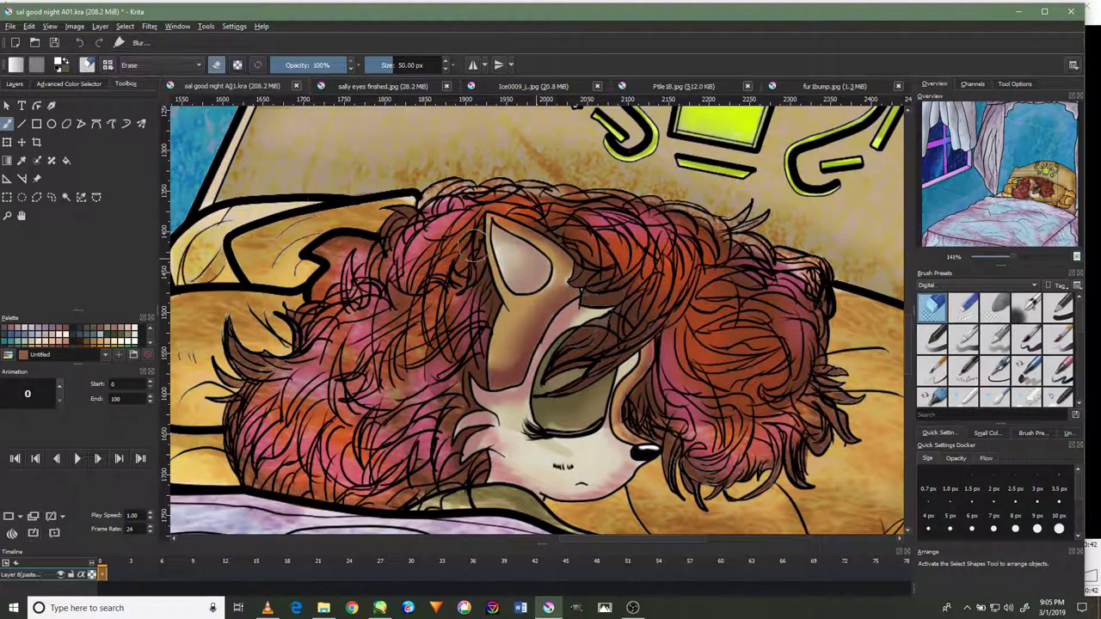
{"action": "left_click_drag", "start_coordinate": [551, 244], "coordinate": [573, 237]}
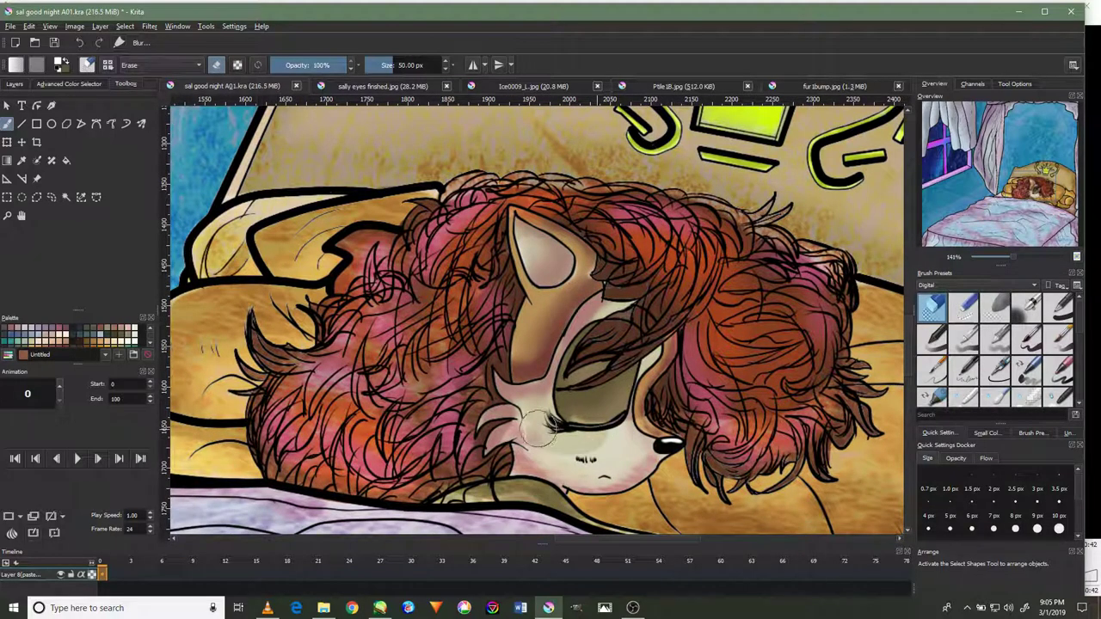
{"action": "mouse_move", "coordinate": [616, 454]}
{"action": "left_mouse_down"}
{"action": "mouse_move", "coordinate": [524, 453]}
{"action": "mouse_move", "coordinate": [591, 413]}
{"action": "left_mouse_up"}
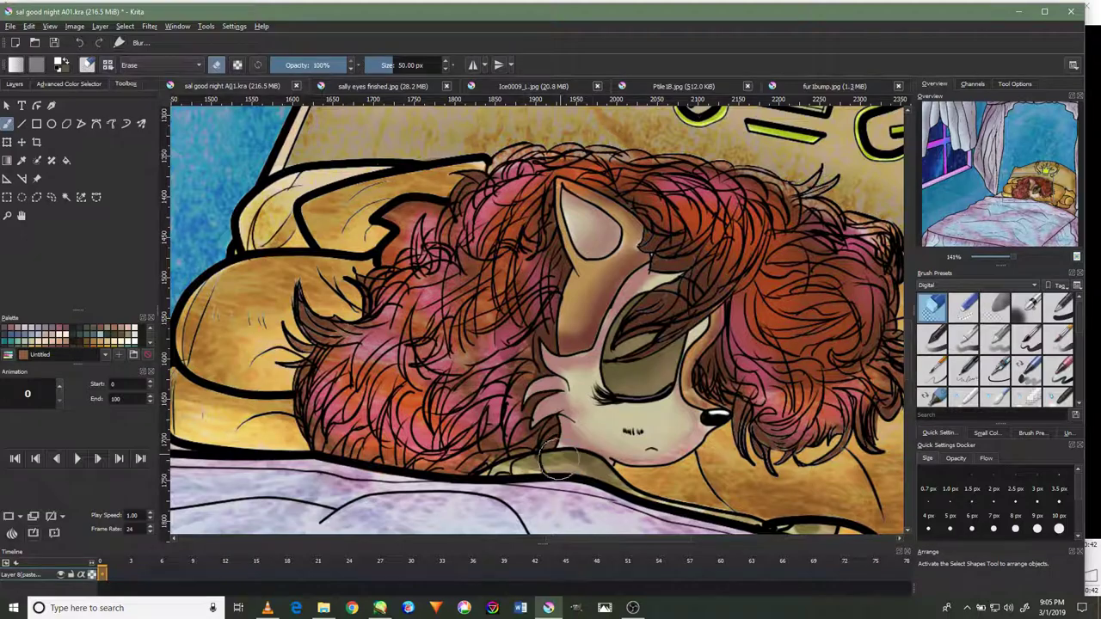
Erase along the bedsheet below the pillow, undoing the first stroke and repeating it.
{"action": "left_click_drag", "start_coordinate": [474, 396], "coordinate": [644, 357]}
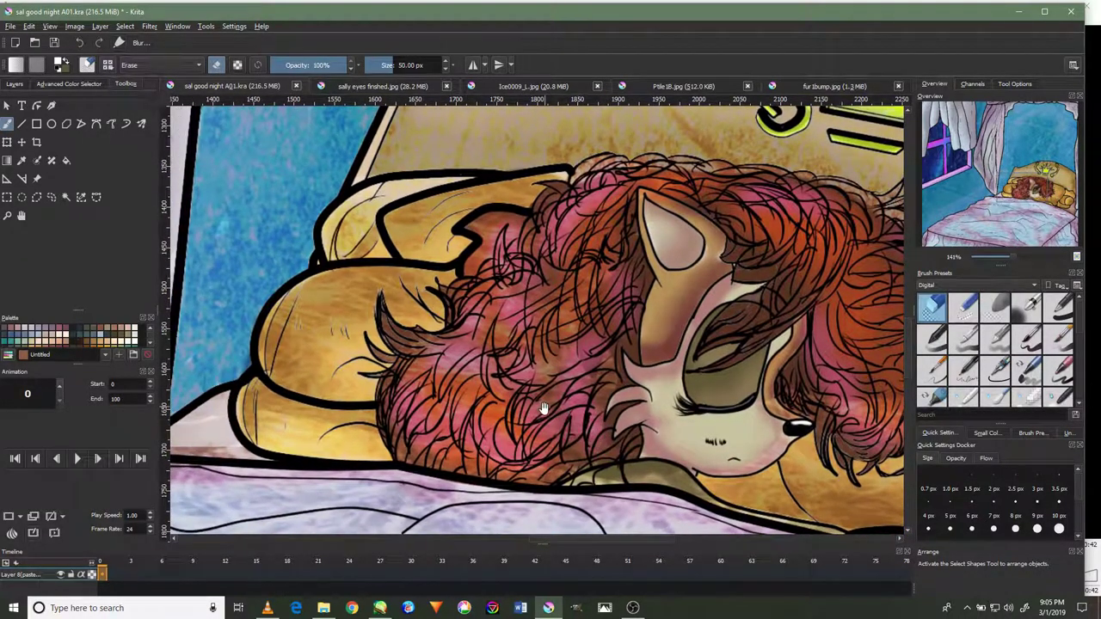
{"action": "left_click_drag", "start_coordinate": [537, 385], "coordinate": [639, 397]}
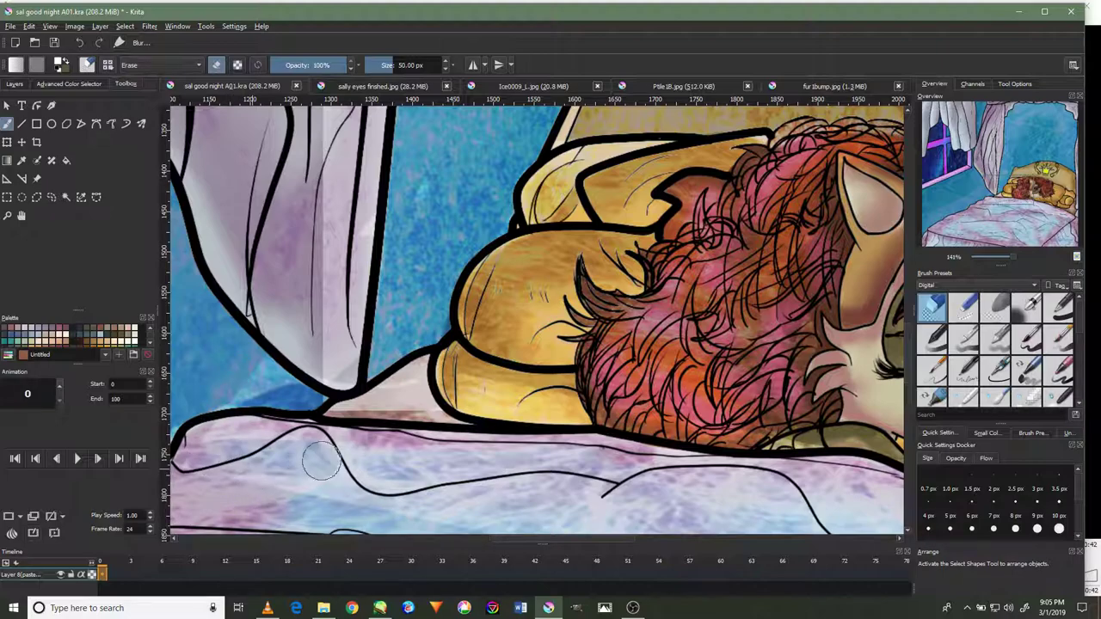
{"action": "mouse_move", "coordinate": [196, 463]}
{"action": "left_mouse_down"}
{"action": "mouse_move", "coordinate": [748, 516]}
{"action": "mouse_move", "coordinate": [621, 522]}
{"action": "left_mouse_up"}
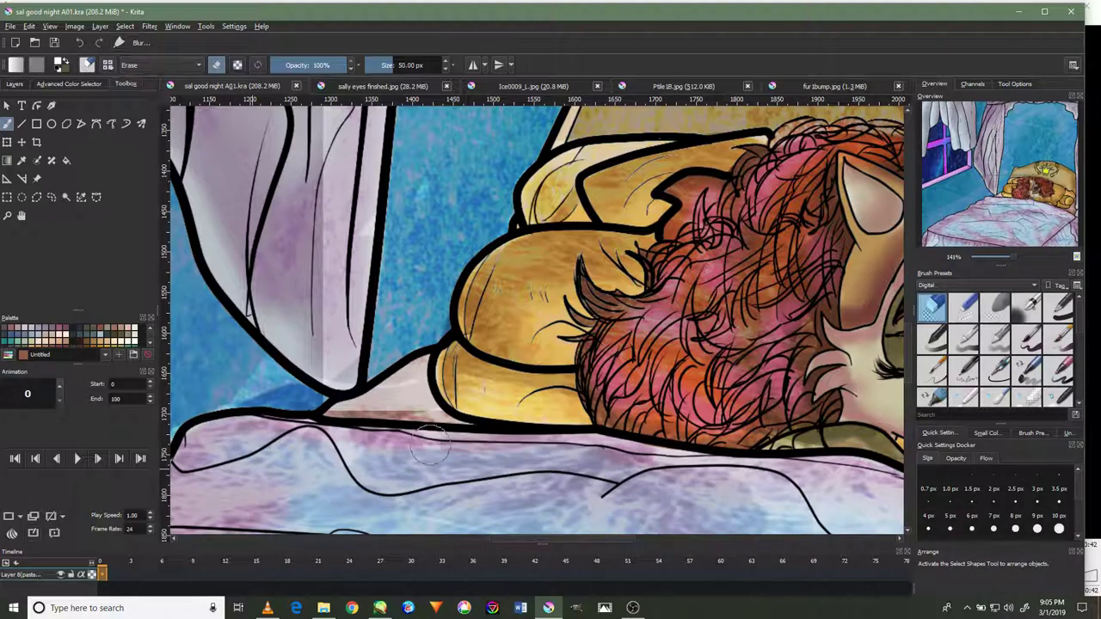
{"action": "left_click", "coordinate": [80, 42]}
{"action": "scroll", "coordinate": [440, 460], "scroll_direction": "down", "scroll_amount": 3}
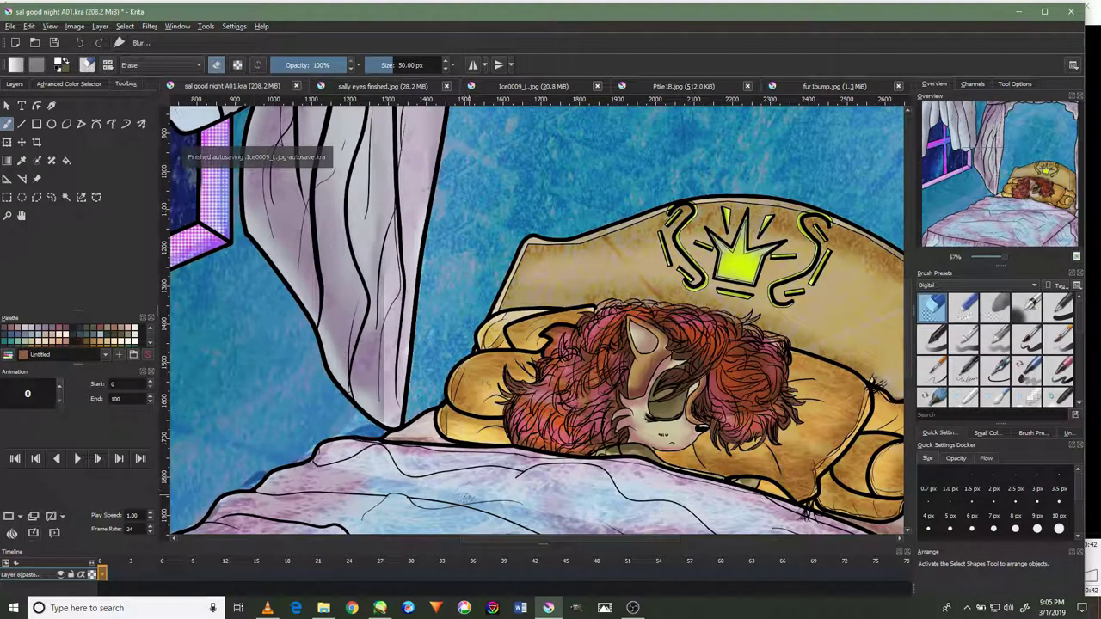
{"action": "left_click_drag", "start_coordinate": [465, 498], "coordinate": [695, 501]}
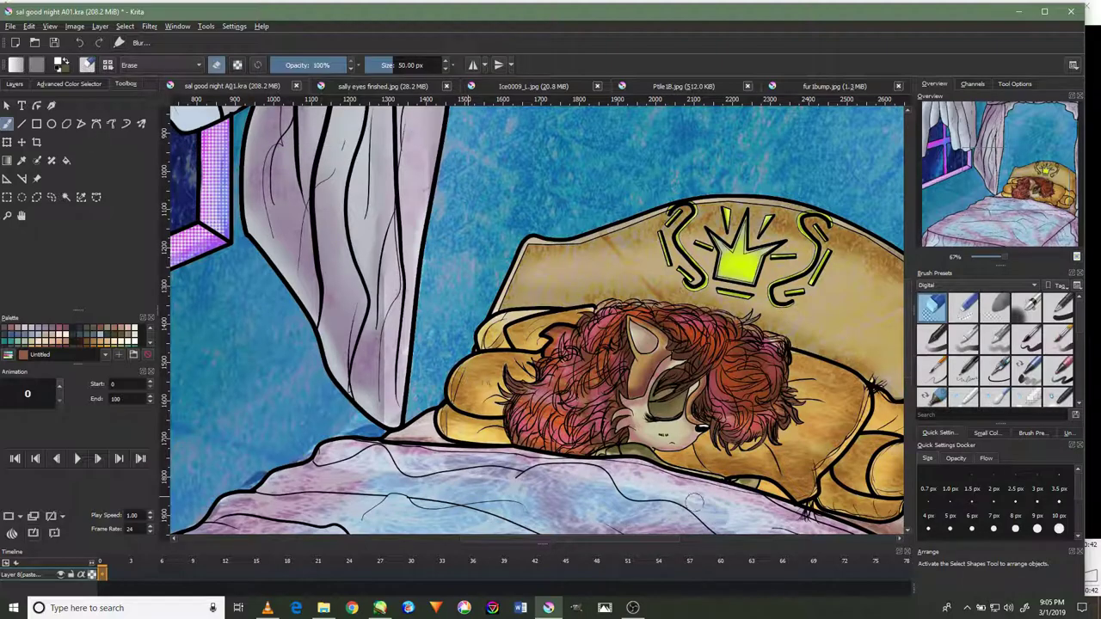
{"action": "scroll", "coordinate": [637, 488], "scroll_direction": "down", "scroll_amount": 1}
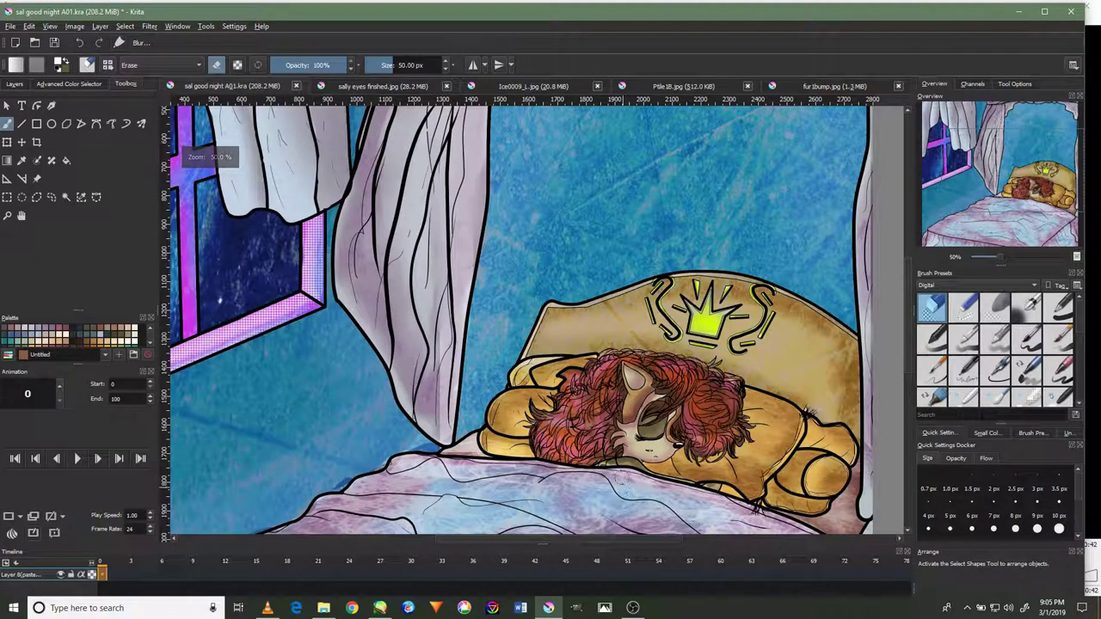
{"action": "scroll", "coordinate": [636, 489], "scroll_direction": "up", "scroll_amount": 3}
{"action": "scroll", "coordinate": [636, 488], "scroll_direction": "up", "scroll_amount": 2}
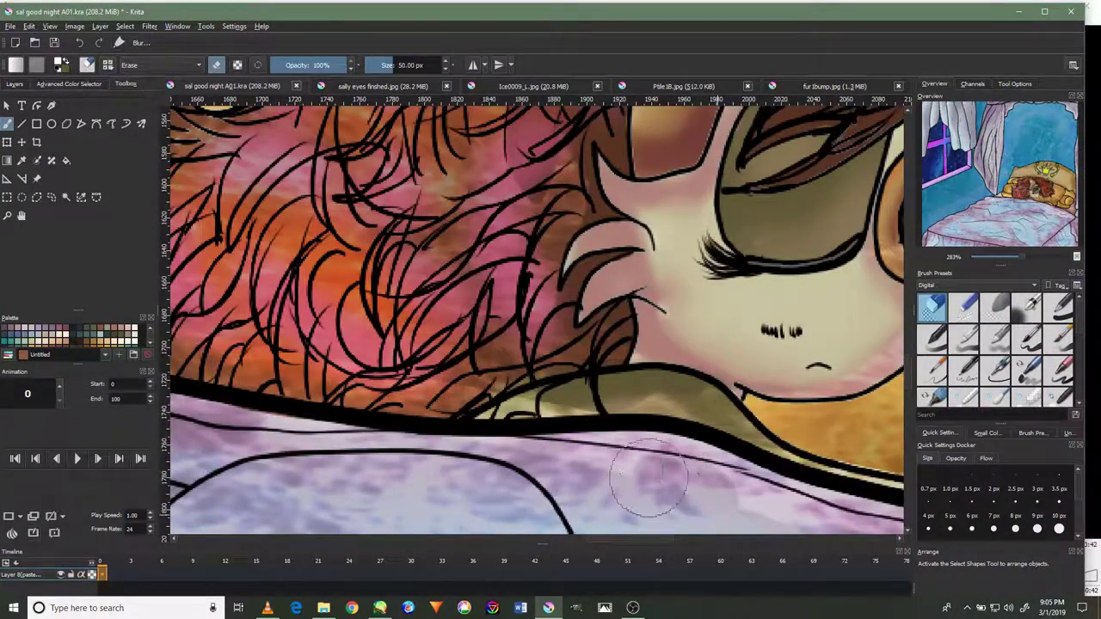
{"action": "scroll", "coordinate": [629, 469], "scroll_direction": "down", "scroll_amount": 2}
{"action": "scroll", "coordinate": [620, 465], "scroll_direction": "down", "scroll_amount": 1}
{"action": "scroll", "coordinate": [616, 463], "scroll_direction": "up", "scroll_amount": 2}
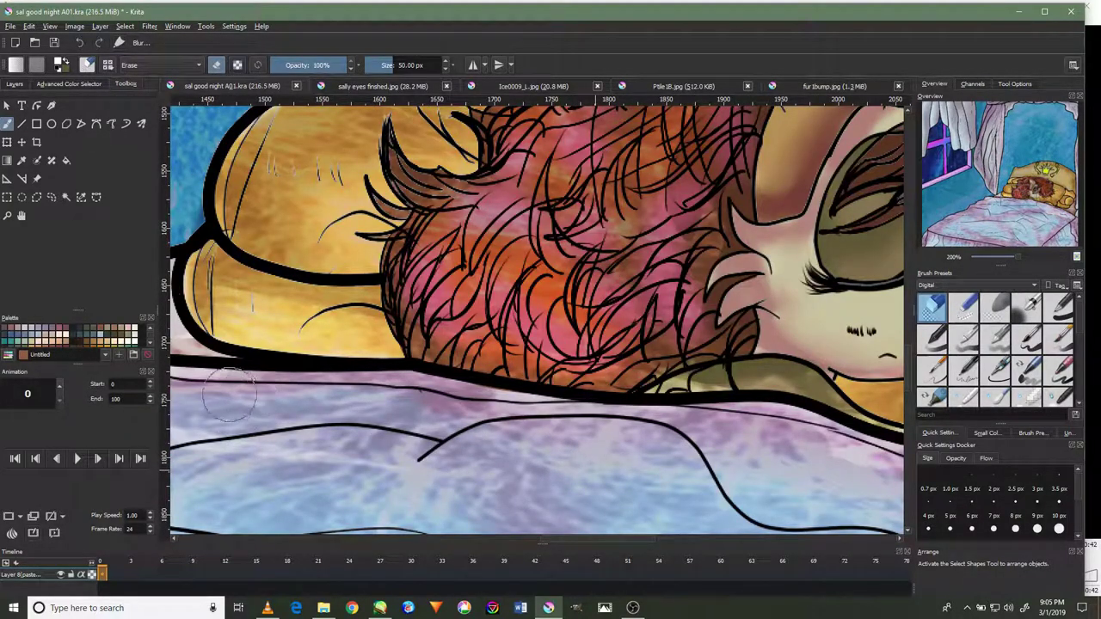
{"action": "scroll", "coordinate": [620, 507], "scroll_direction": "down", "scroll_amount": 3}
{"action": "scroll", "coordinate": [616, 509], "scroll_direction": "down", "scroll_amount": 1}
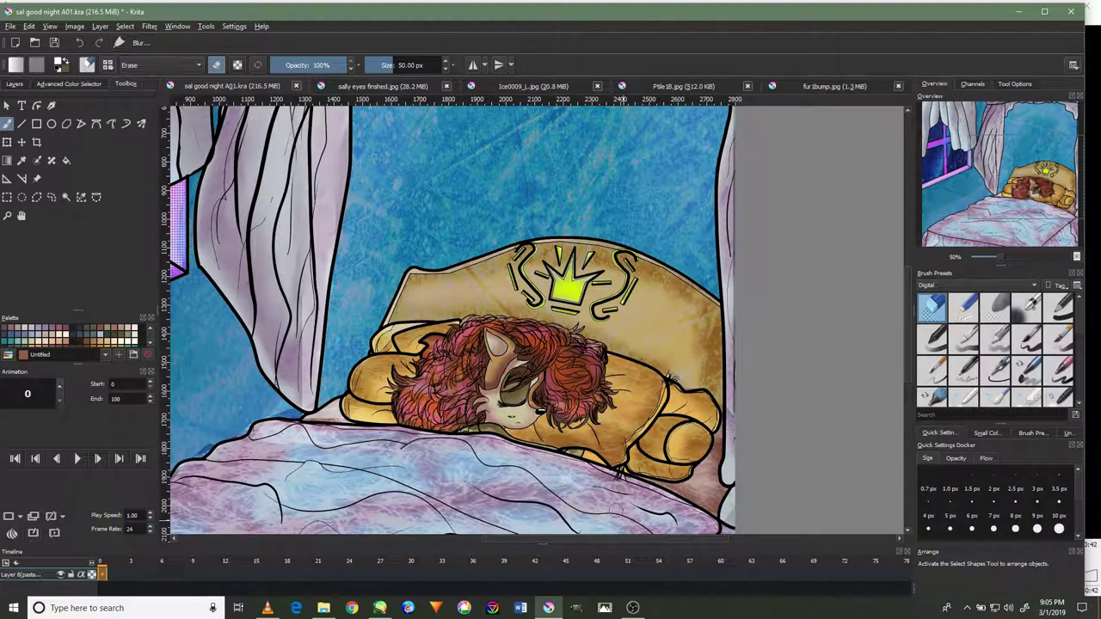
{"action": "scroll", "coordinate": [464, 452], "scroll_direction": "up", "scroll_amount": 2}
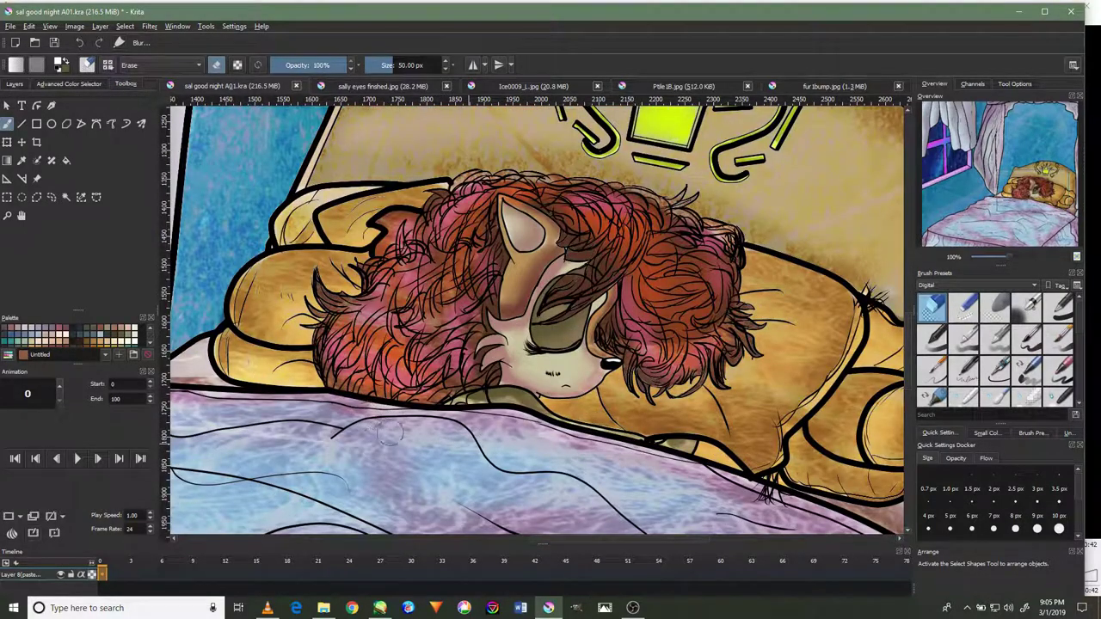
{"action": "scroll", "coordinate": [205, 439], "scroll_direction": "down", "scroll_amount": 4}
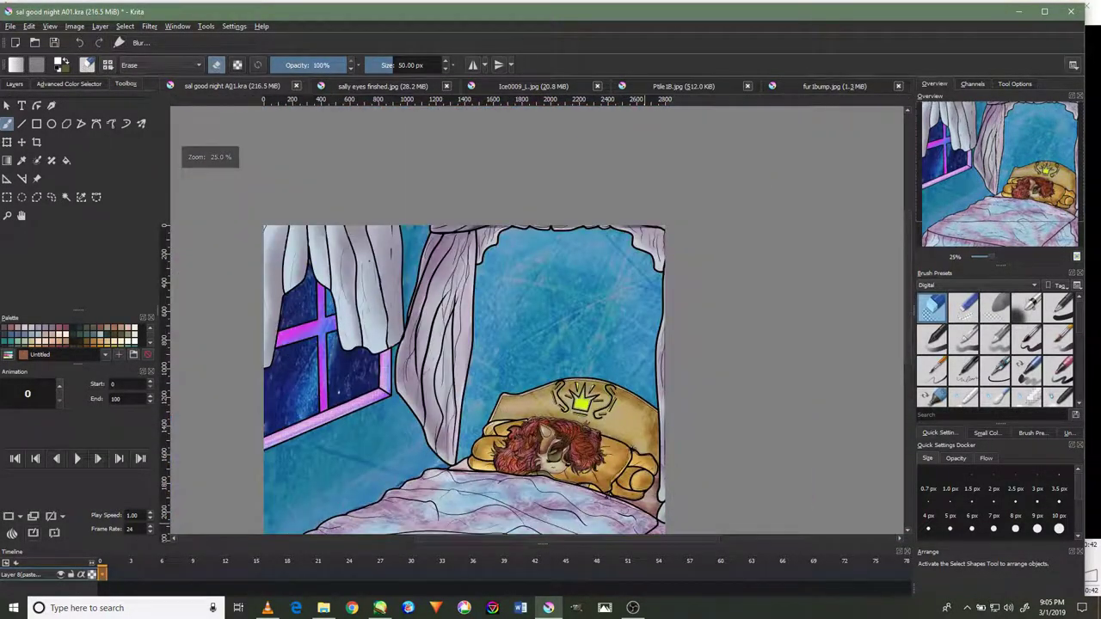
{"action": "scroll", "coordinate": [657, 518], "scroll_direction": "up", "scroll_amount": 4}
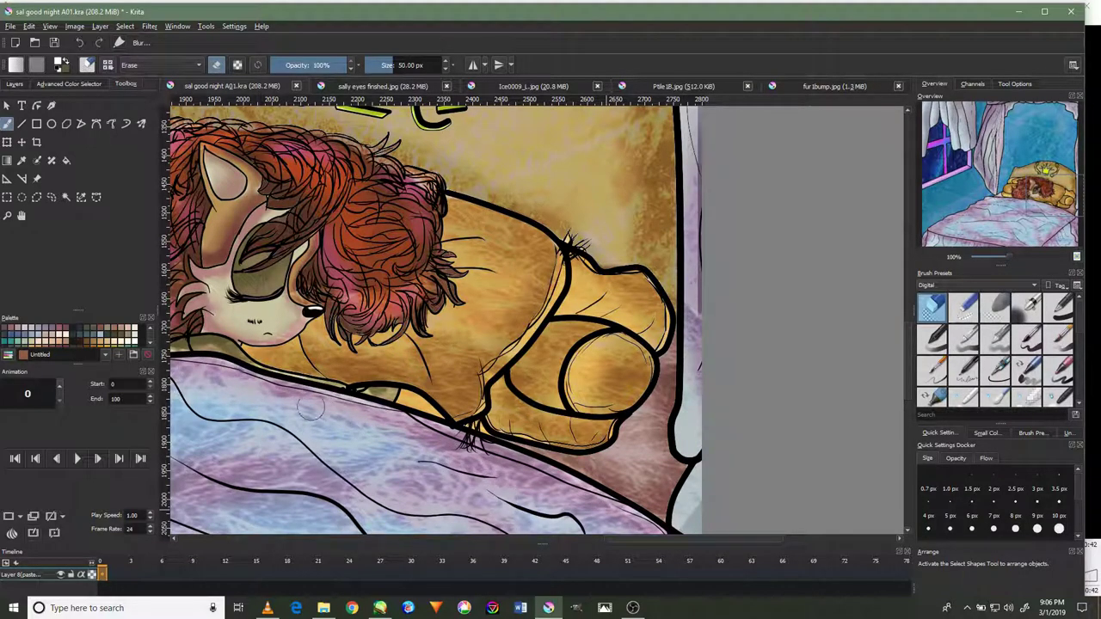
{"action": "scroll", "coordinate": [508, 434], "scroll_direction": "down", "scroll_amount": 5}
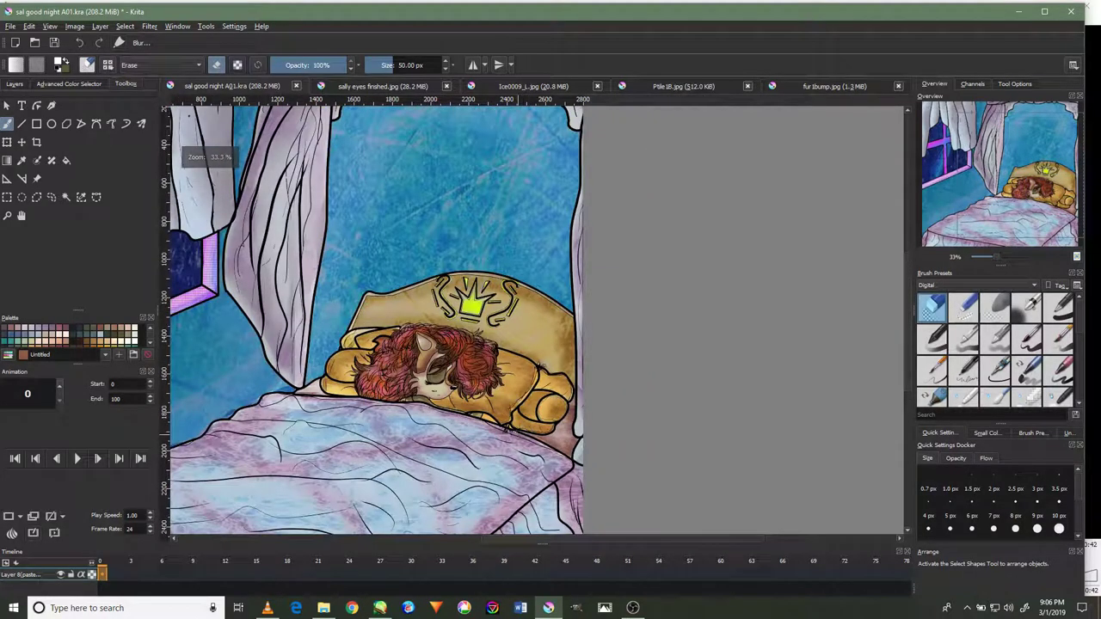
{"action": "scroll", "coordinate": [465, 327], "scroll_direction": "up", "scroll_amount": 6}
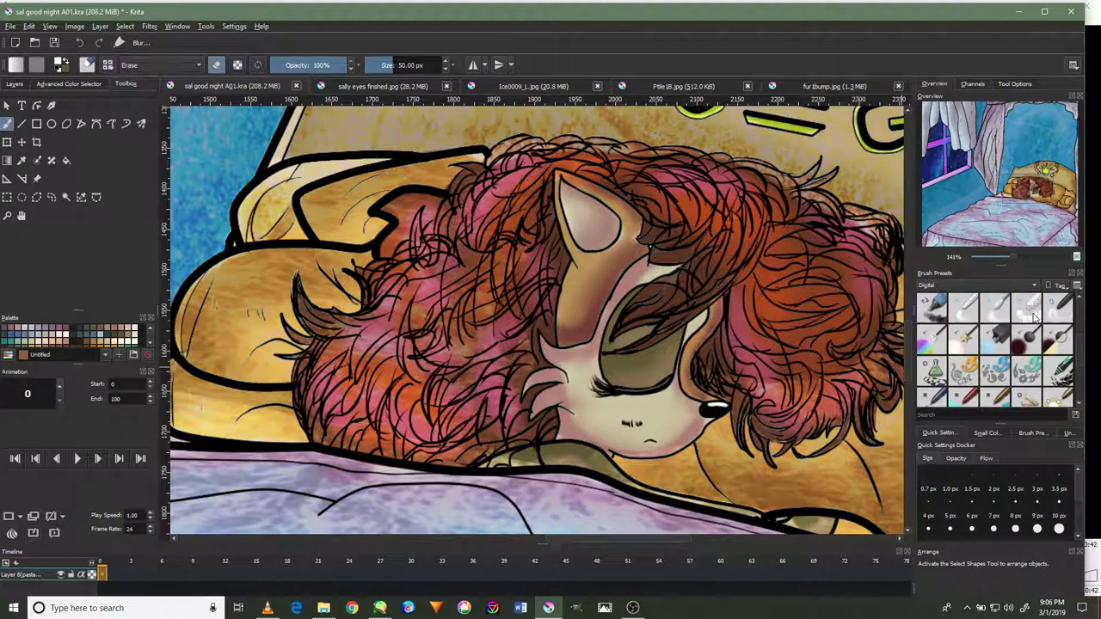
Pick a Normal-blend brush preset at 60 px from the Brush Presets docker.
{"action": "scroll", "coordinate": [1038, 320], "scroll_direction": "down", "scroll_amount": 2}
{"action": "left_click", "coordinate": [996, 314]}
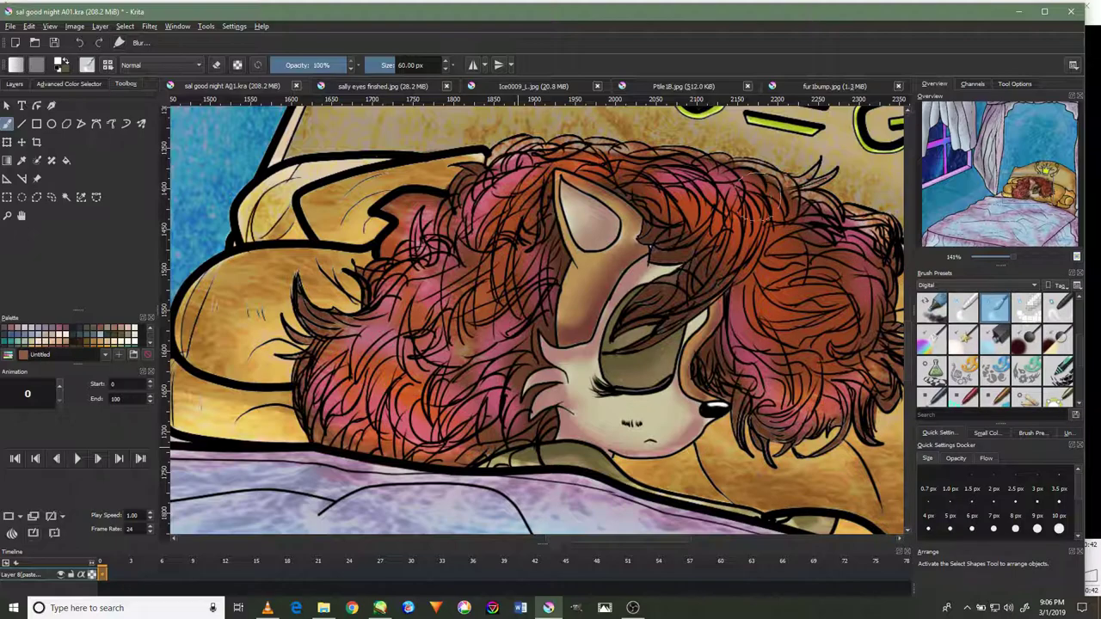
{"action": "scroll", "coordinate": [405, 327], "scroll_direction": "down", "scroll_amount": 1}
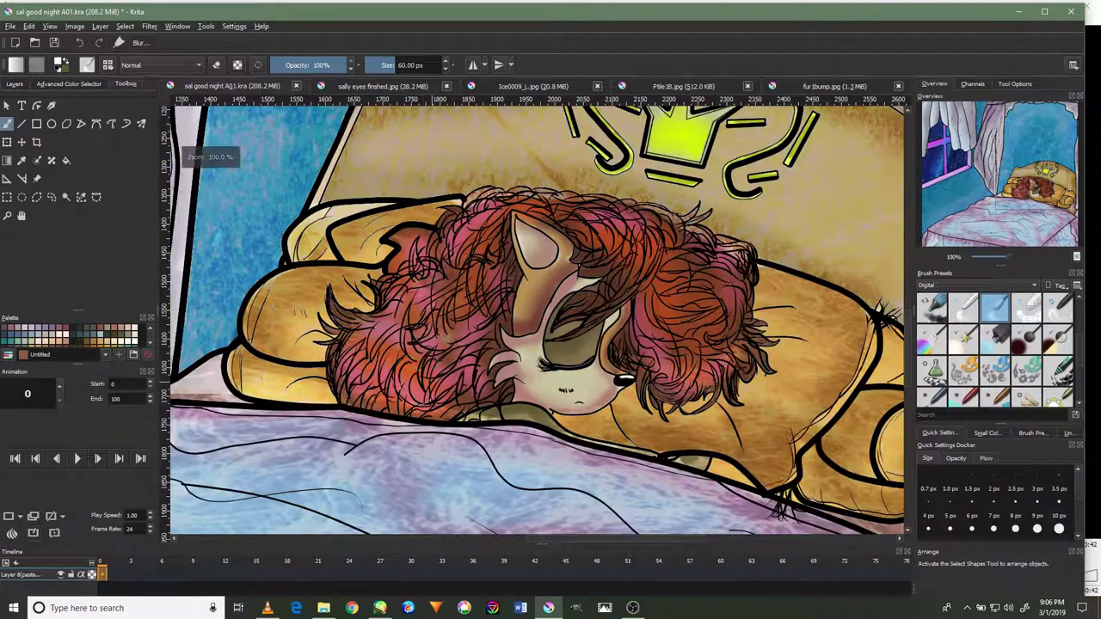
{"action": "scroll", "coordinate": [404, 327], "scroll_direction": "down", "scroll_amount": 2}
{"action": "scroll", "coordinate": [211, 404], "scroll_direction": "up", "scroll_amount": 2}
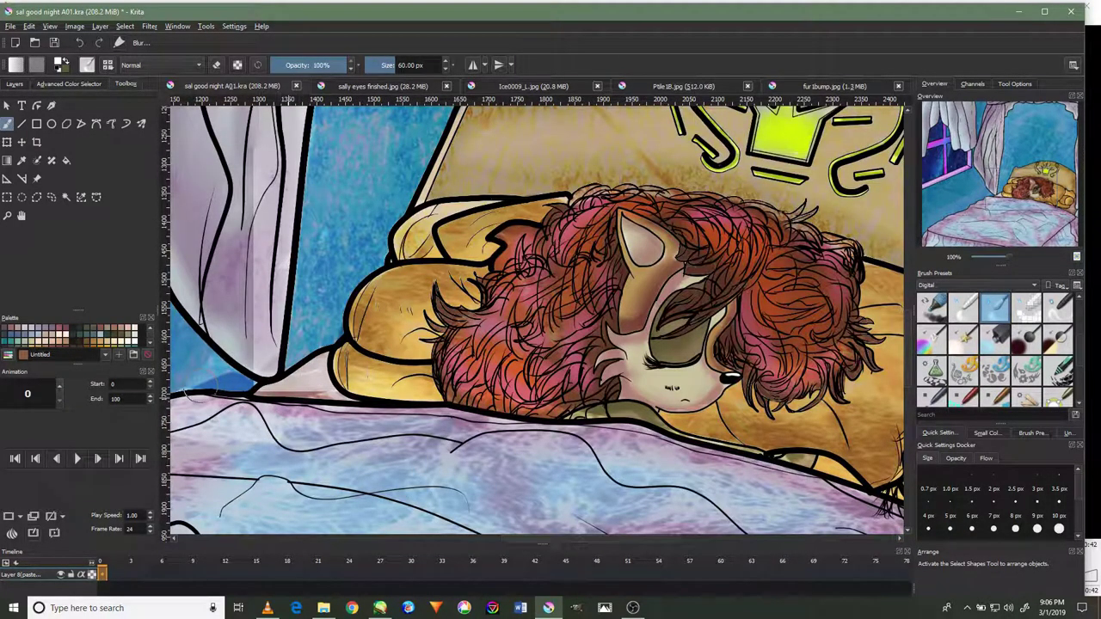
{"action": "scroll", "coordinate": [193, 396], "scroll_direction": "down", "scroll_amount": 1}
{"action": "scroll", "coordinate": [430, 430], "scroll_direction": "down", "scroll_amount": 1}
{"action": "scroll", "coordinate": [672, 508], "scroll_direction": "up", "scroll_amount": 2}
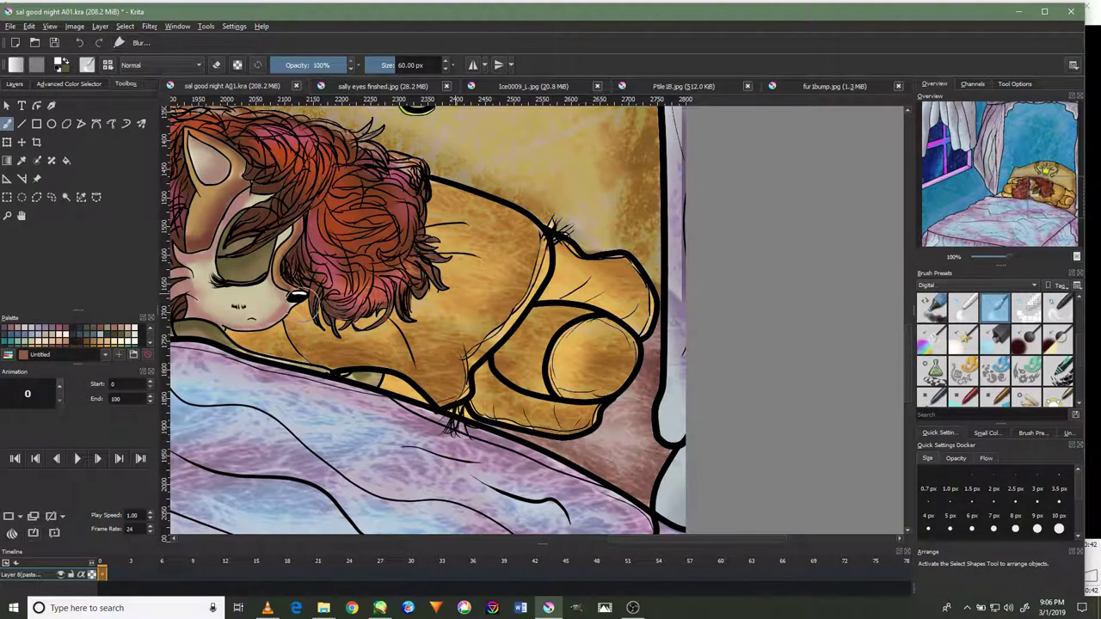
{"action": "left_click", "coordinate": [16, 84]}
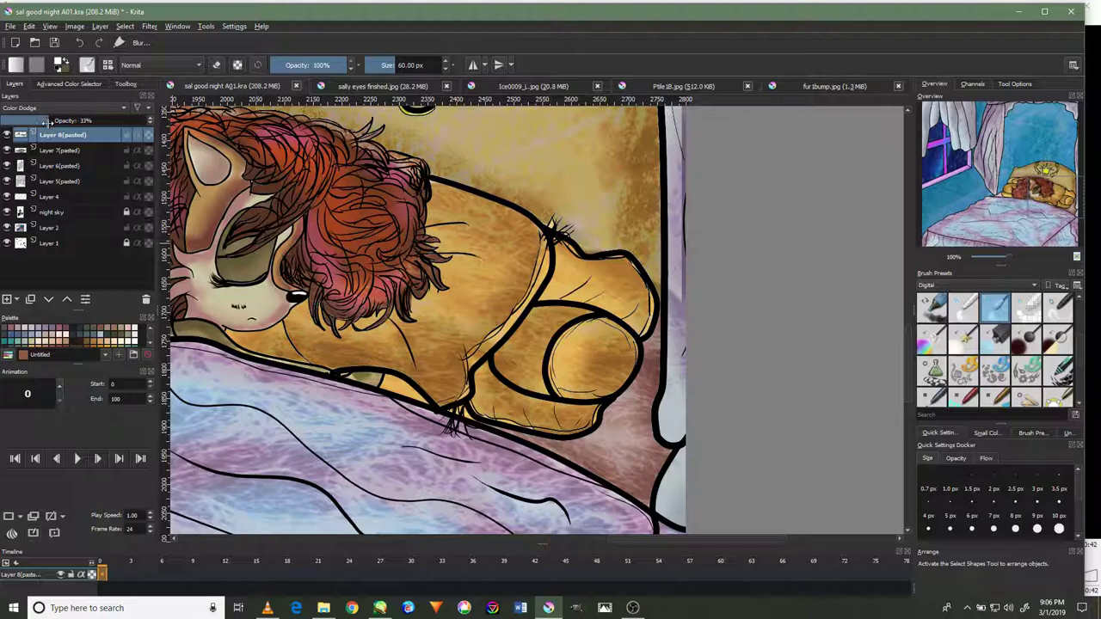
{"action": "left_click", "coordinate": [57, 150]}
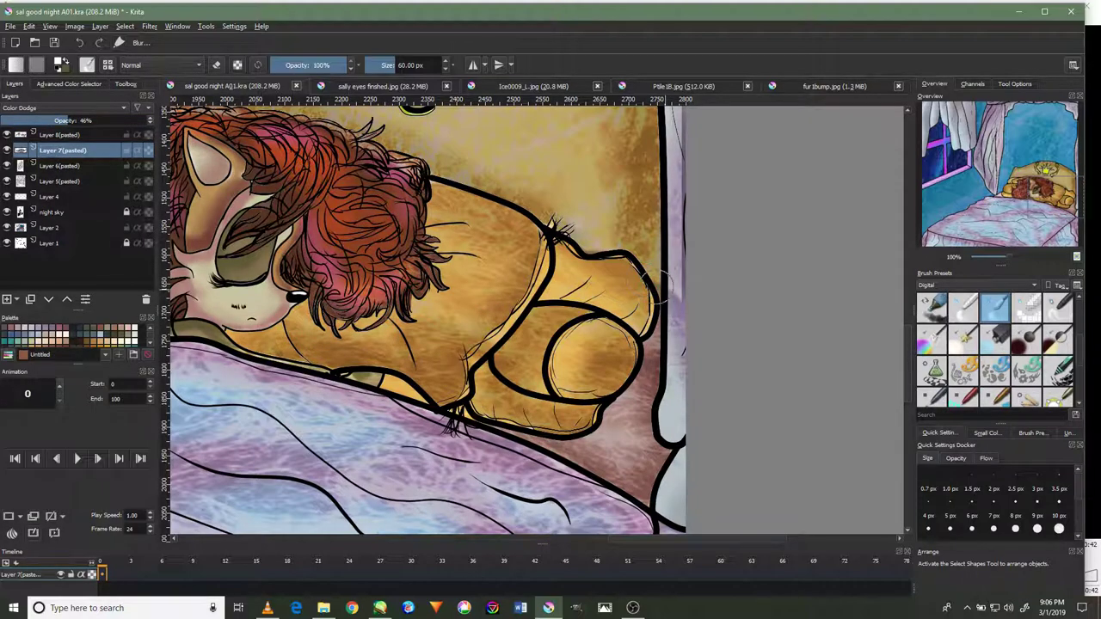
{"action": "scroll", "coordinate": [659, 293], "scroll_direction": "down", "scroll_amount": 3}
{"action": "scroll", "coordinate": [335, 281], "scroll_direction": "up", "scroll_amount": 2}
{"action": "scroll", "coordinate": [335, 281], "scroll_direction": "up", "scroll_amount": 1}
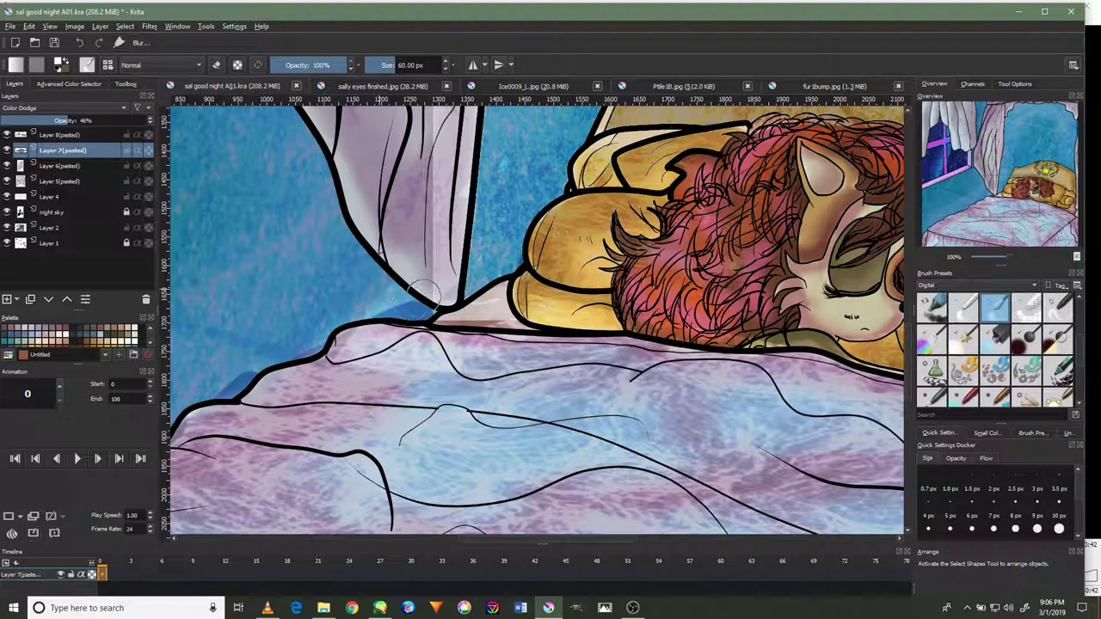
{"action": "scroll", "coordinate": [404, 296], "scroll_direction": "down", "scroll_amount": 3}
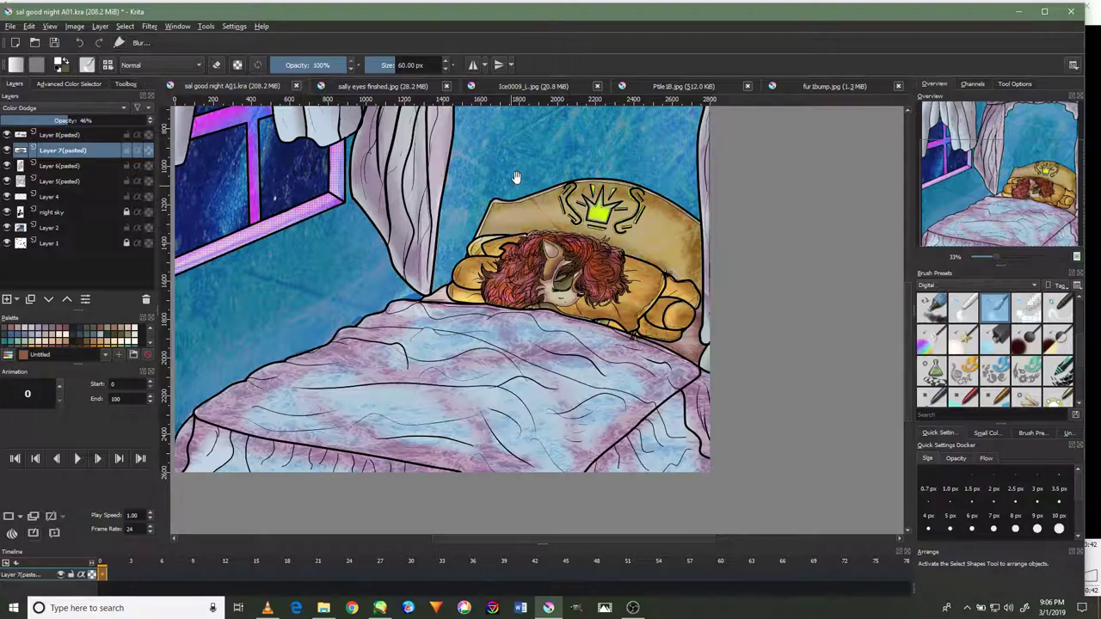
{"action": "left_click_drag", "start_coordinate": [516, 177], "coordinate": [450, 364]}
{"action": "scroll", "coordinate": [351, 265], "scroll_direction": "up", "scroll_amount": 3}
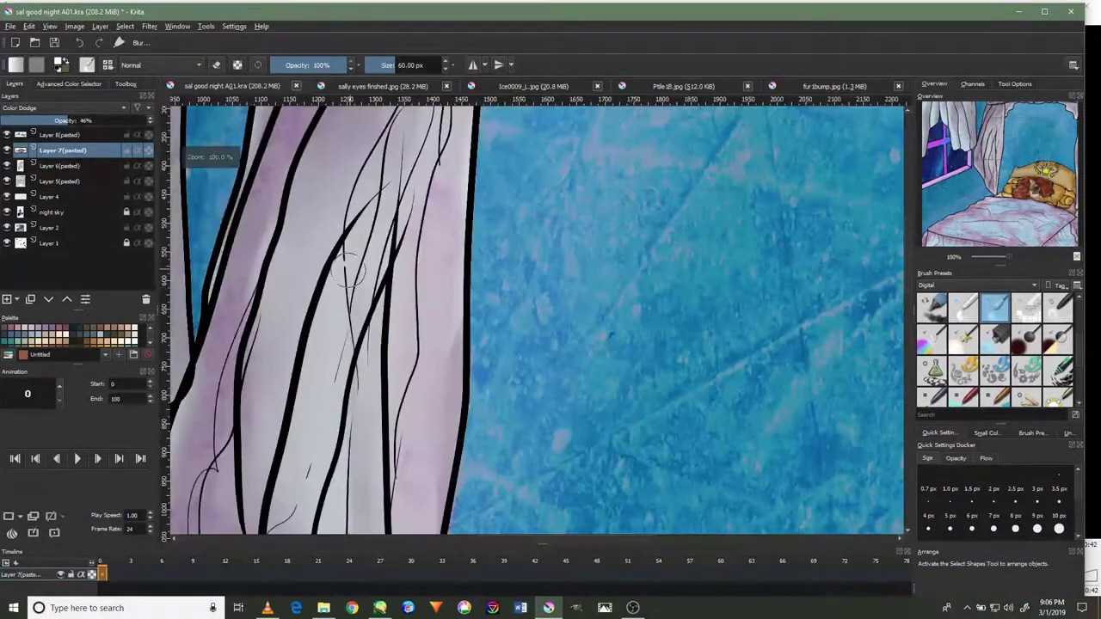
{"action": "scroll", "coordinate": [352, 268], "scroll_direction": "up", "scroll_amount": 2}
{"action": "scroll", "coordinate": [351, 270], "scroll_direction": "down", "scroll_amount": 1}
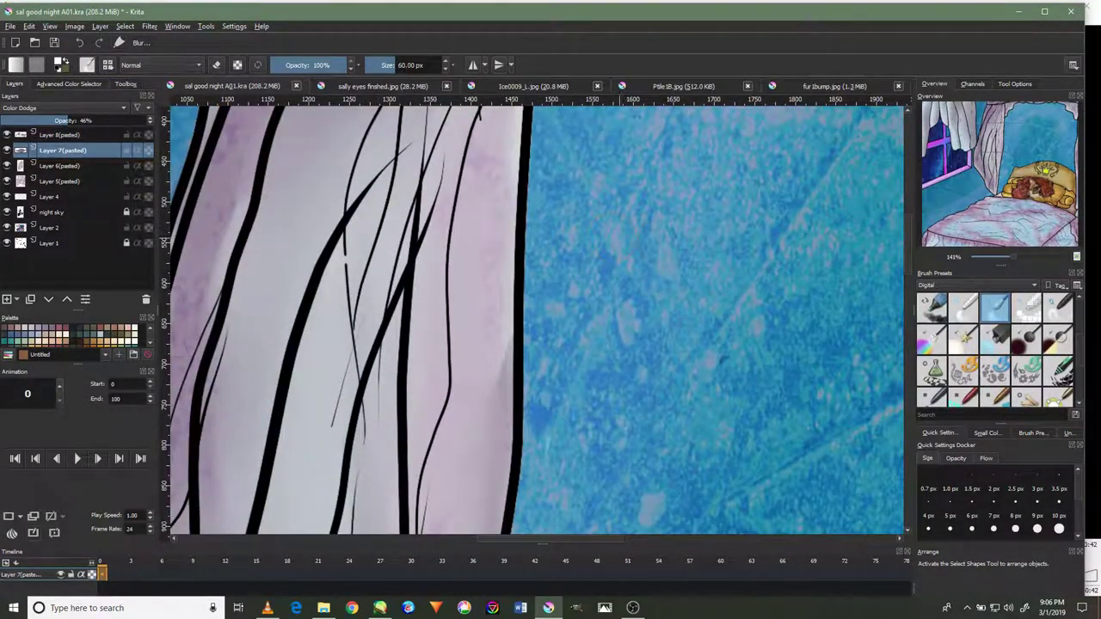
{"action": "left_click_drag", "start_coordinate": [671, 218], "coordinate": [592, 481]}
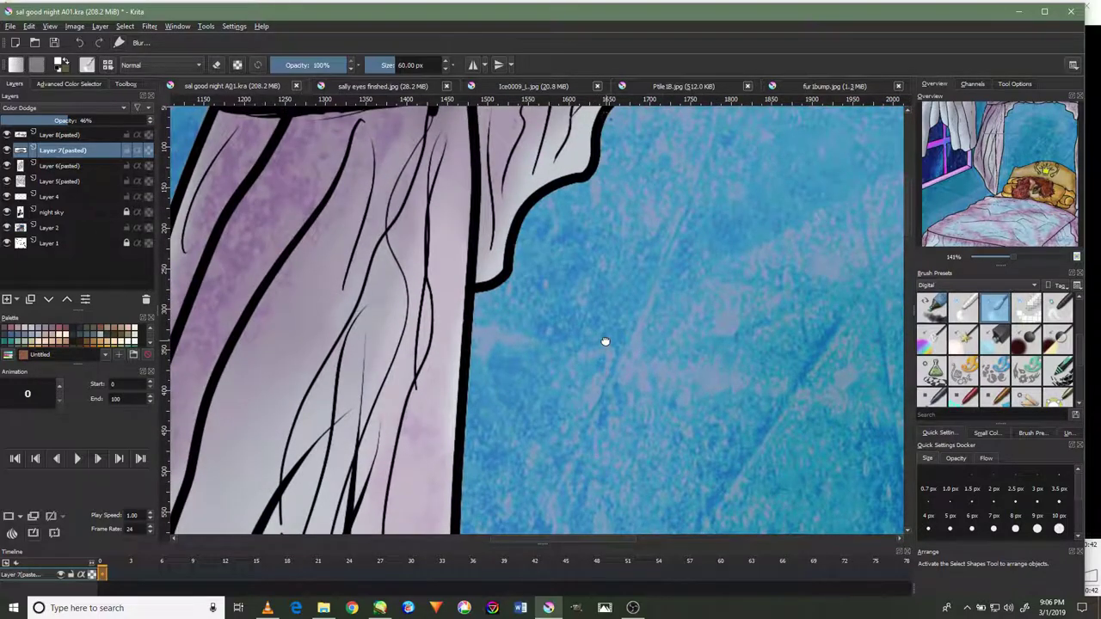
{"action": "mouse_move", "coordinate": [605, 342]}
{"action": "left_mouse_down"}
{"action": "mouse_move", "coordinate": [738, 384]}
{"action": "mouse_move", "coordinate": [527, 350]}
{"action": "mouse_move", "coordinate": [454, 369]}
{"action": "left_mouse_up"}
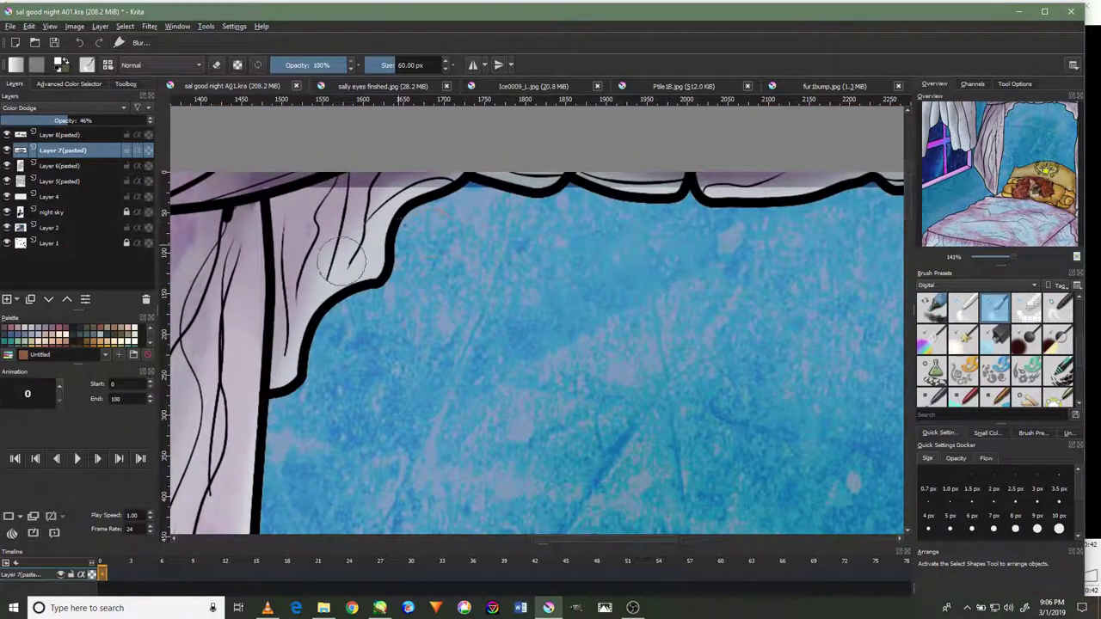
{"action": "left_click", "coordinate": [94, 184]}
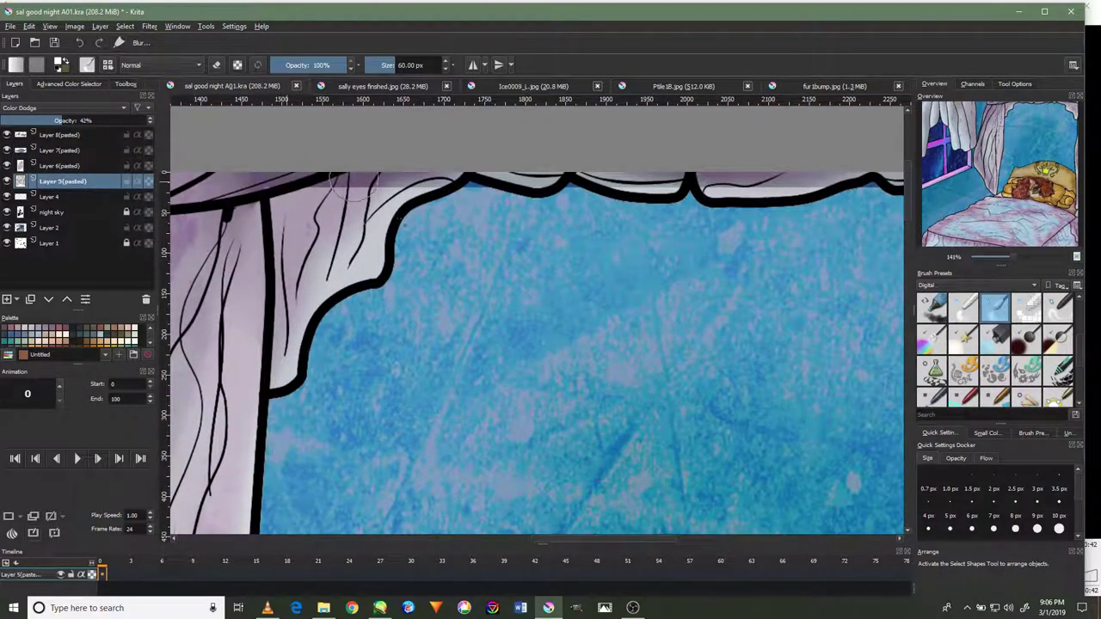
{"action": "left_click_drag", "start_coordinate": [622, 178], "coordinate": [568, 170]}
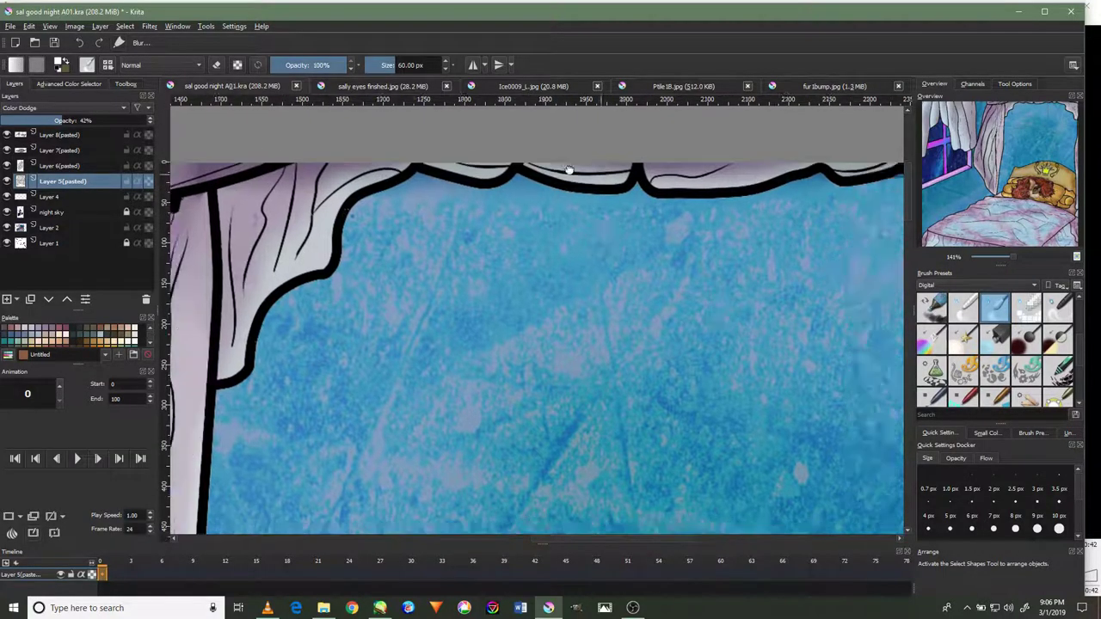
{"action": "mouse_move", "coordinate": [847, 216]}
{"action": "left_mouse_down"}
{"action": "mouse_move", "coordinate": [607, 216]}
{"action": "mouse_move", "coordinate": [384, 240]}
{"action": "left_mouse_up"}
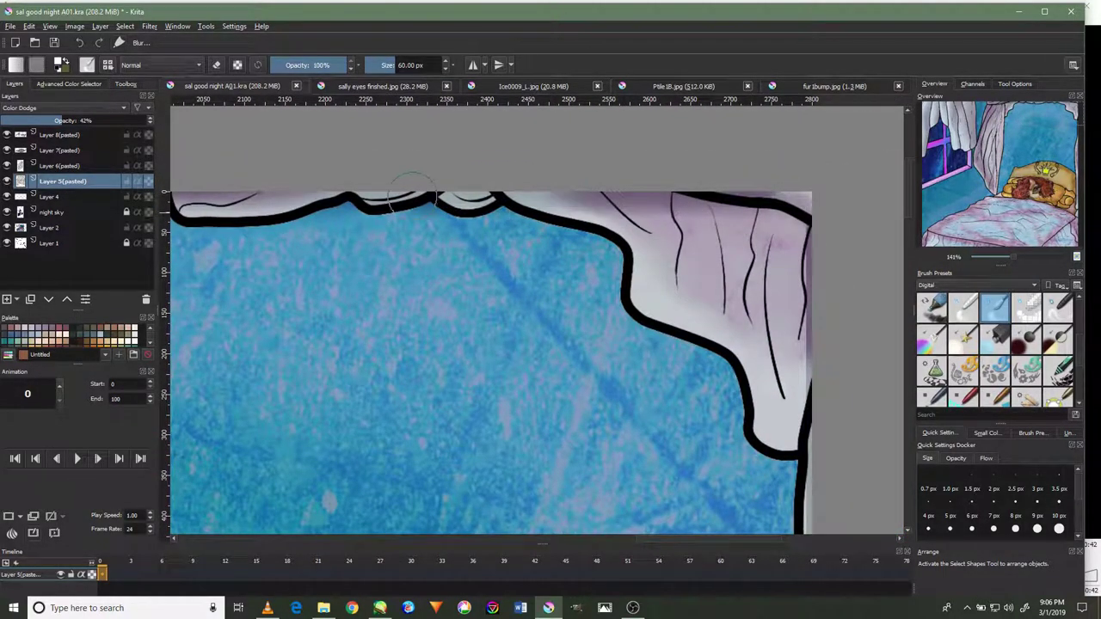
{"action": "left_click_drag", "start_coordinate": [796, 361], "coordinate": [805, 196]}
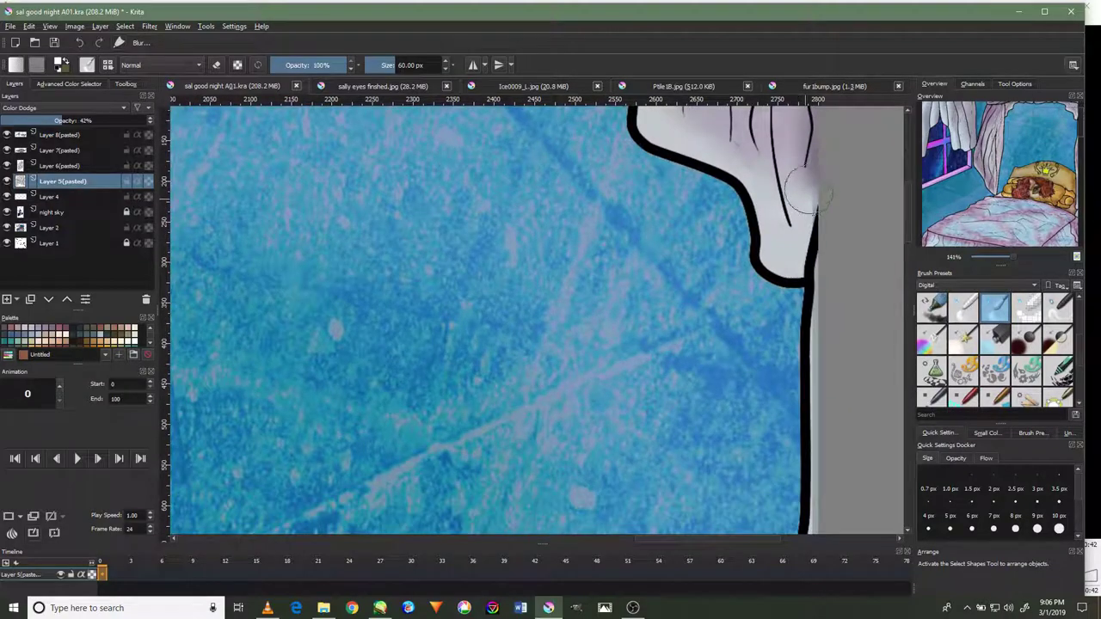
{"action": "left_click_drag", "start_coordinate": [804, 439], "coordinate": [788, 178]}
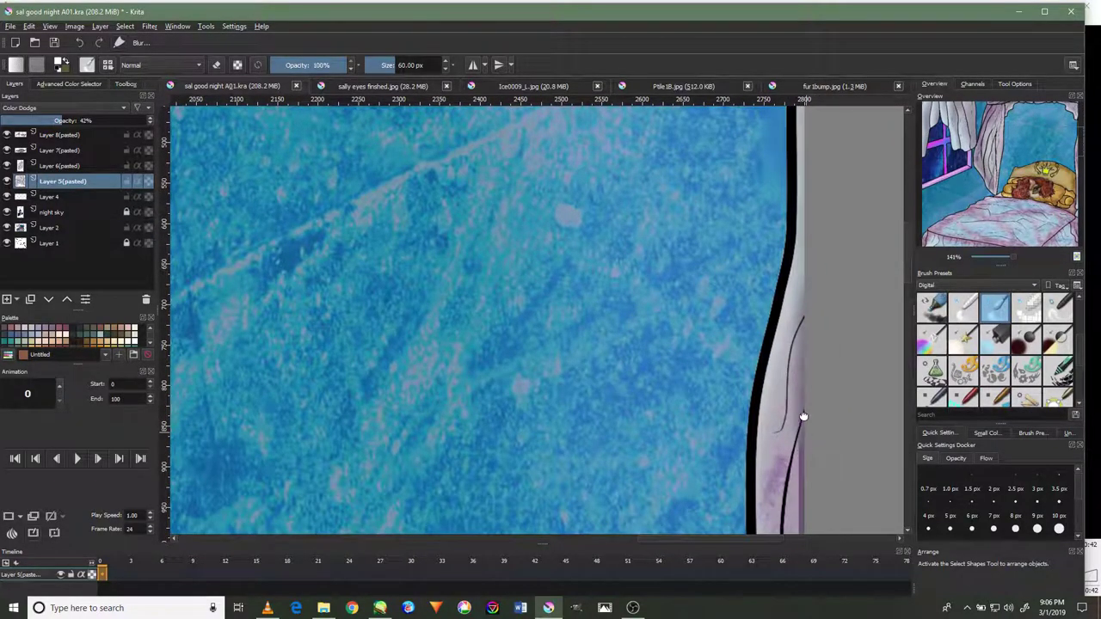
{"action": "left_click_drag", "start_coordinate": [803, 416], "coordinate": [831, 221]}
{"action": "left_click_drag", "start_coordinate": [831, 447], "coordinate": [839, 225]}
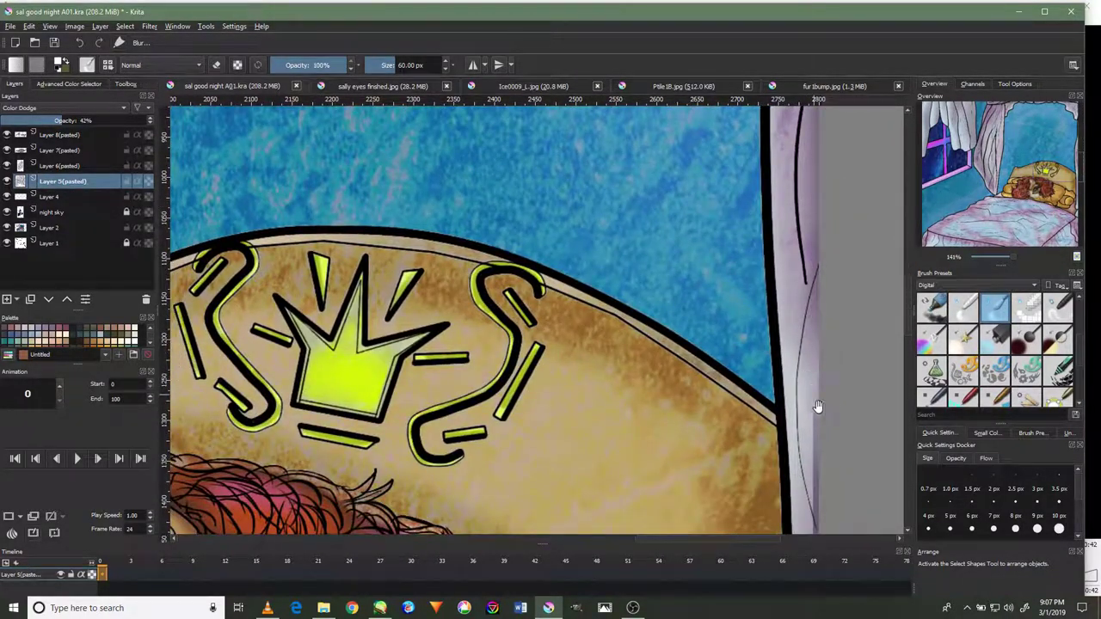
{"action": "left_click_drag", "start_coordinate": [819, 406], "coordinate": [835, 239]}
{"action": "left_click_drag", "start_coordinate": [830, 430], "coordinate": [851, 208]}
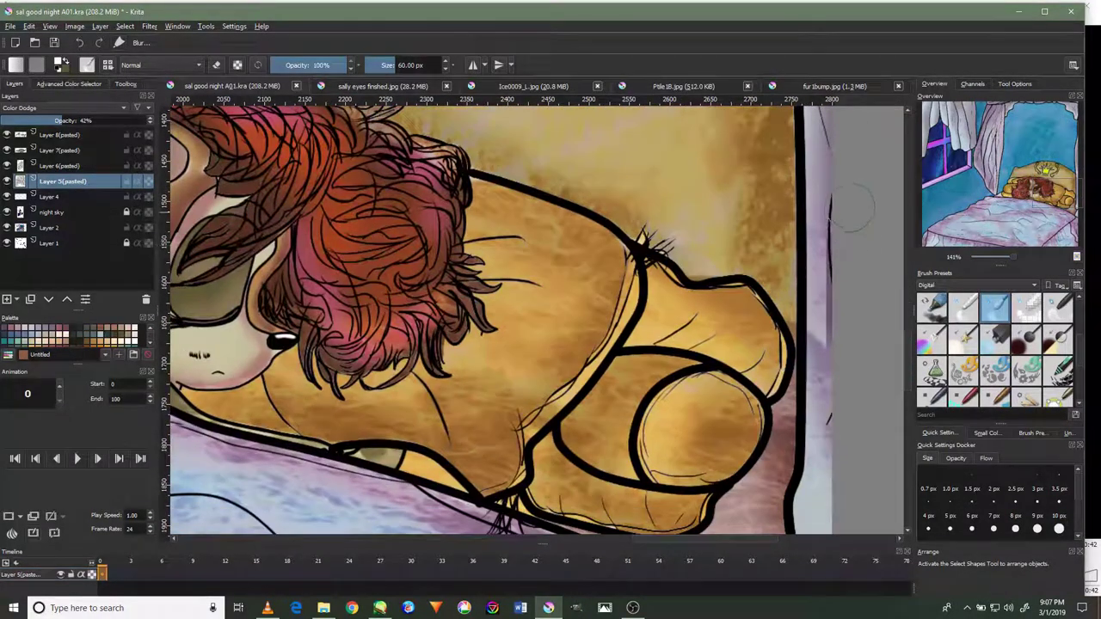
{"action": "left_click_drag", "start_coordinate": [849, 382], "coordinate": [861, 247]}
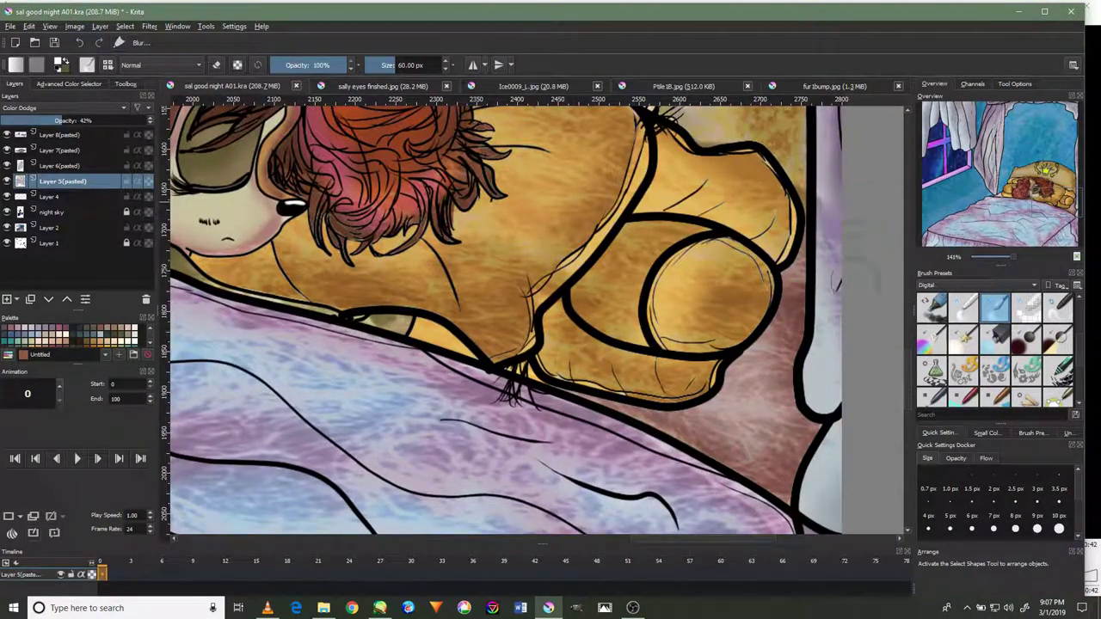
{"action": "scroll", "coordinate": [193, 156], "scroll_direction": "down", "scroll_amount": 1}
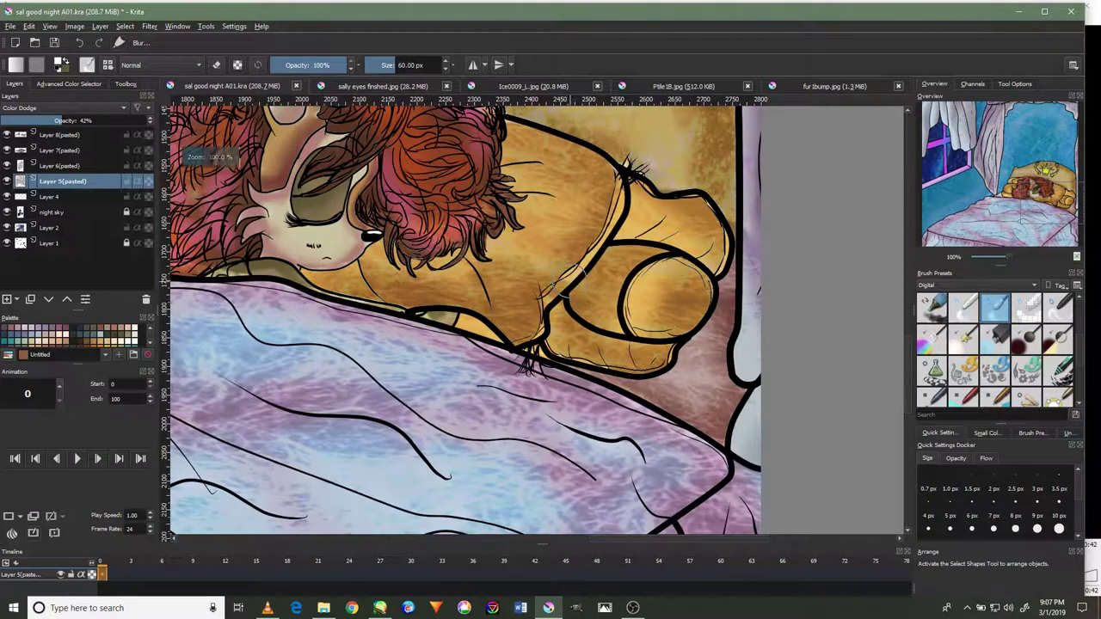
{"action": "scroll", "coordinate": [193, 156], "scroll_direction": "down", "scroll_amount": 2}
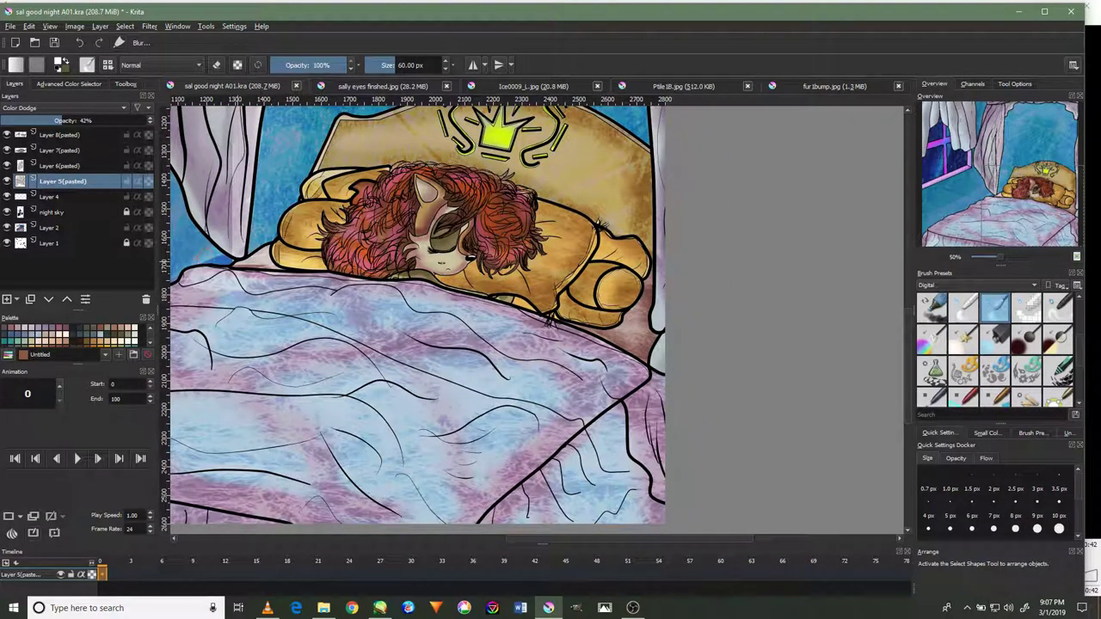
On Layer 6(pasted), blur away the dark blue patch at the bed edge.
{"action": "left_click", "coordinate": [58, 165]}
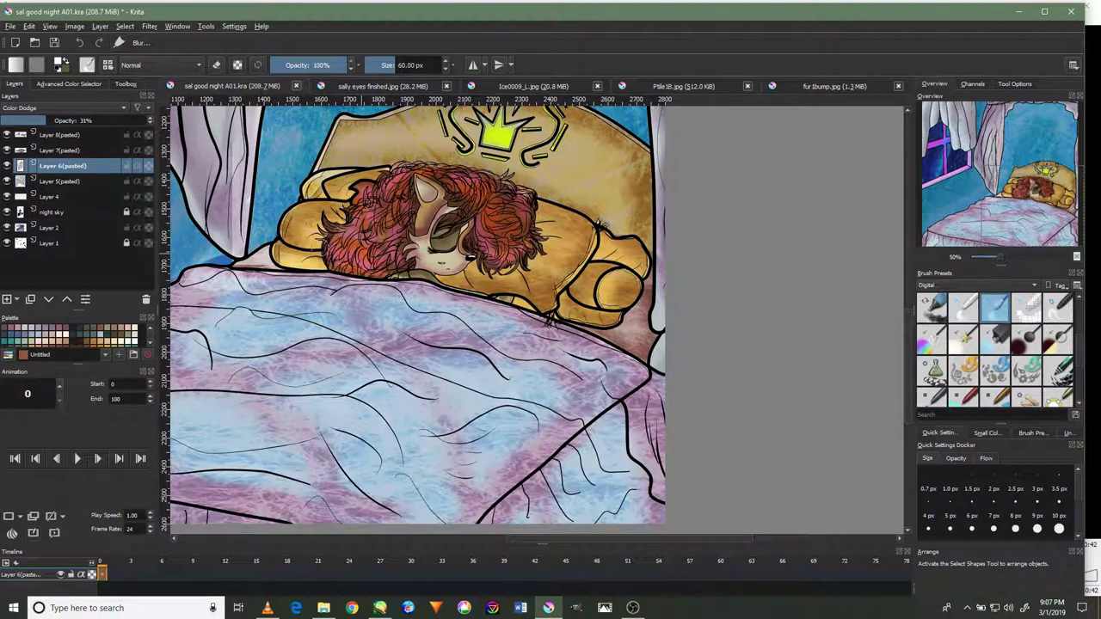
{"action": "left_click_drag", "start_coordinate": [266, 243], "coordinate": [523, 282]}
{"action": "scroll", "coordinate": [498, 300], "scroll_direction": "up", "scroll_amount": 3}
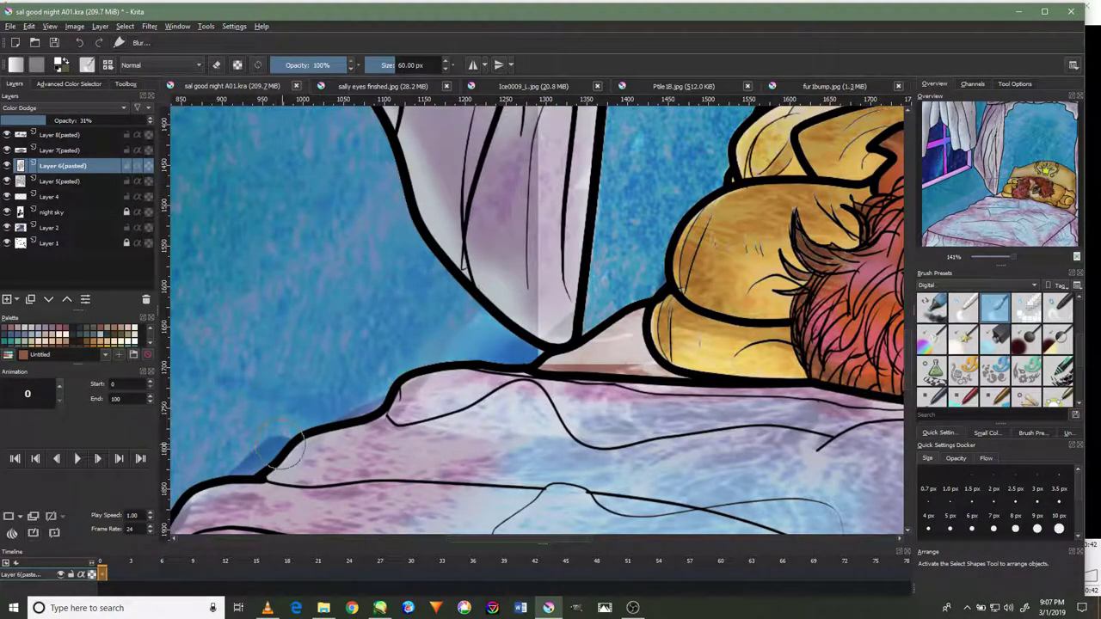
{"action": "left_click_drag", "start_coordinate": [258, 460], "coordinate": [314, 426]}
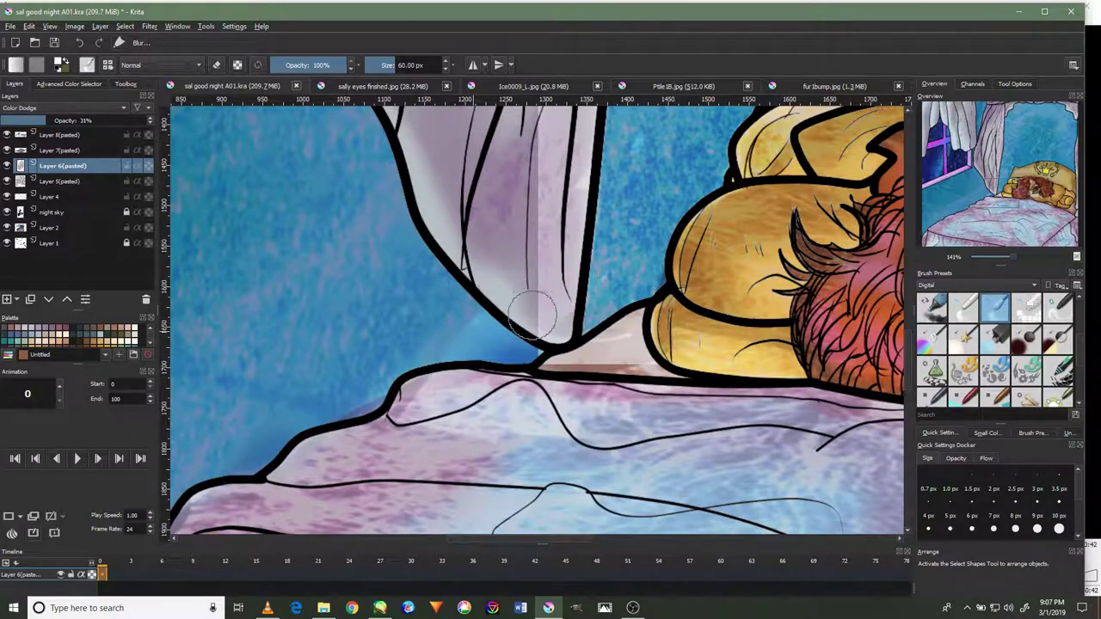
{"action": "scroll", "coordinate": [529, 310], "scroll_direction": "down", "scroll_amount": 2}
On Layer 5(pasted), soften the overlay along the curtain edge, then reselect Layer 6(pasted).
{"action": "left_click", "coordinate": [101, 181]}
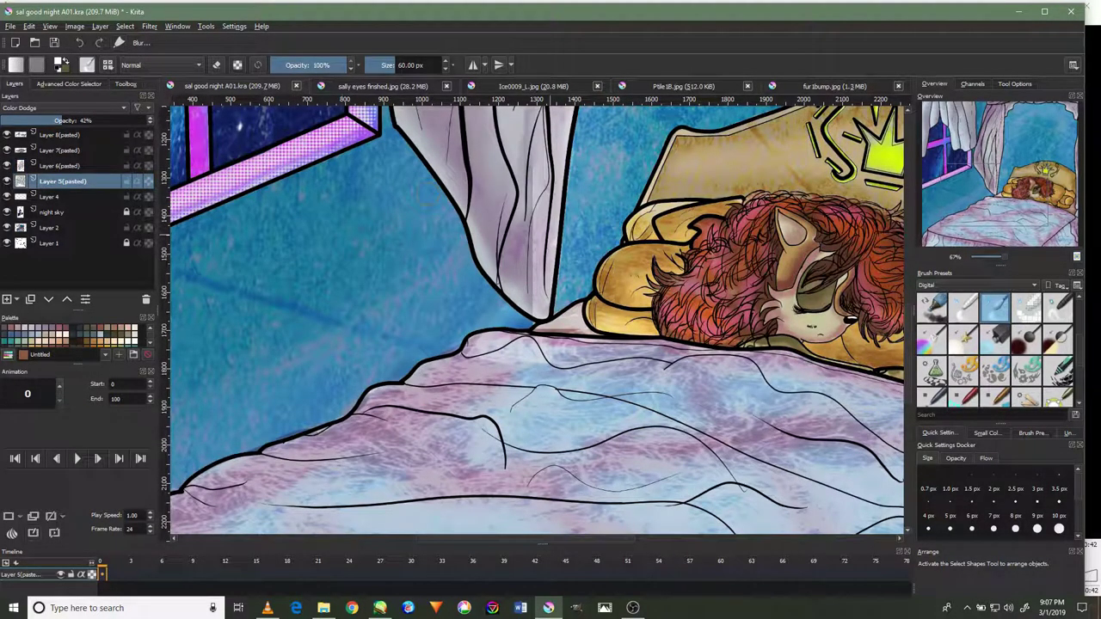
{"action": "scroll", "coordinate": [560, 278], "scroll_direction": "up", "scroll_amount": 2}
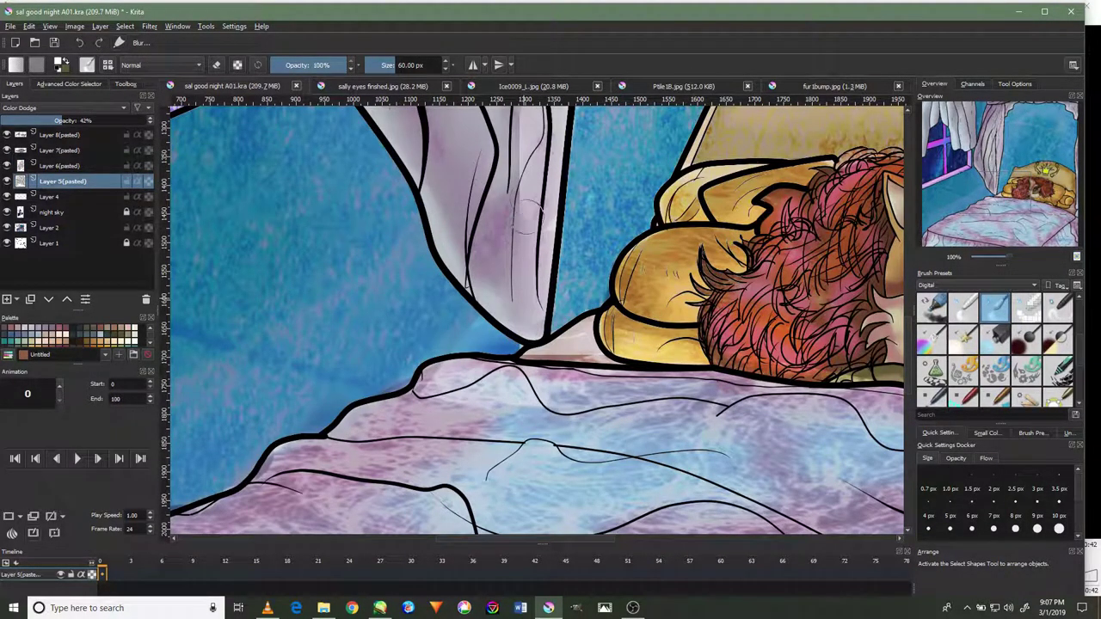
{"action": "mouse_move", "coordinate": [534, 320]}
{"action": "left_mouse_down"}
{"action": "mouse_move", "coordinate": [544, 204]}
{"action": "mouse_move", "coordinate": [558, 401]}
{"action": "left_mouse_up"}
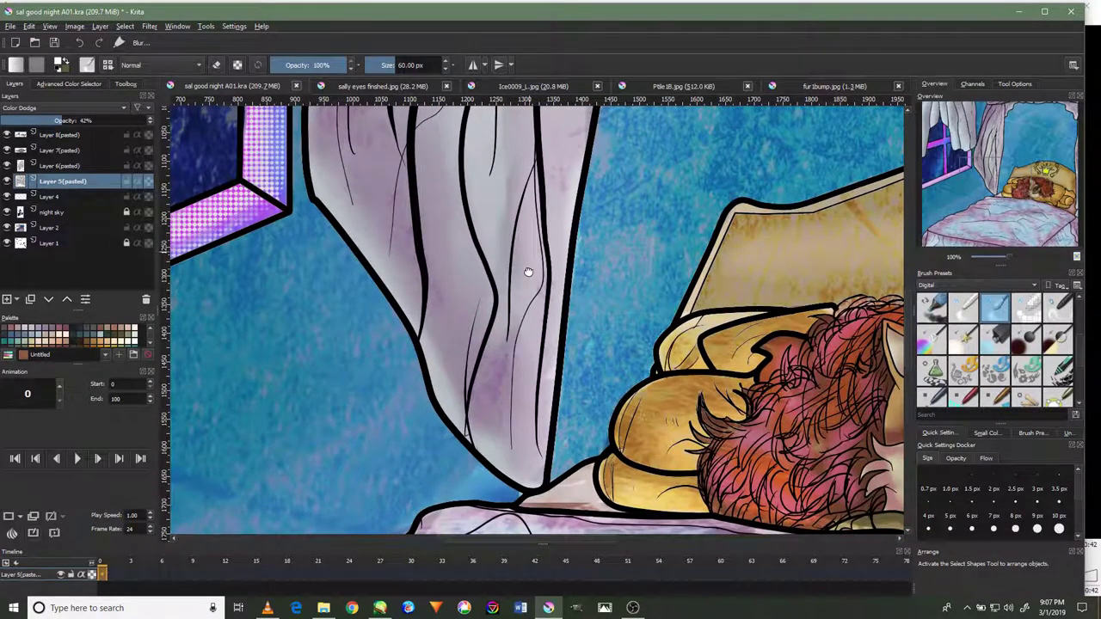
{"action": "scroll", "coordinate": [574, 277], "scroll_direction": "up", "scroll_amount": 5}
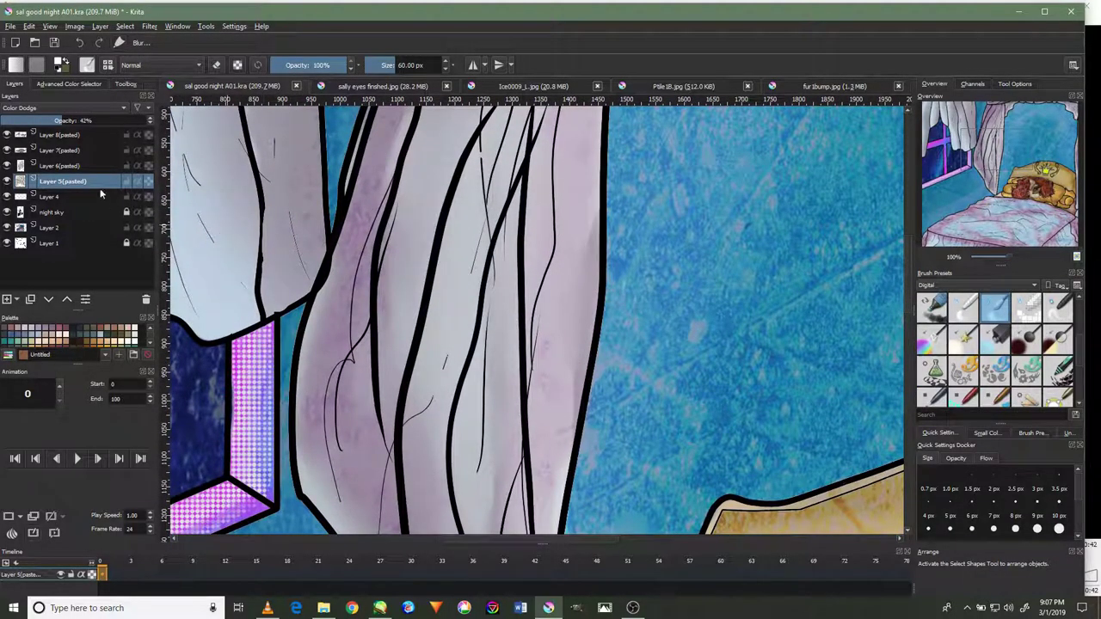
{"action": "left_click", "coordinate": [85, 171]}
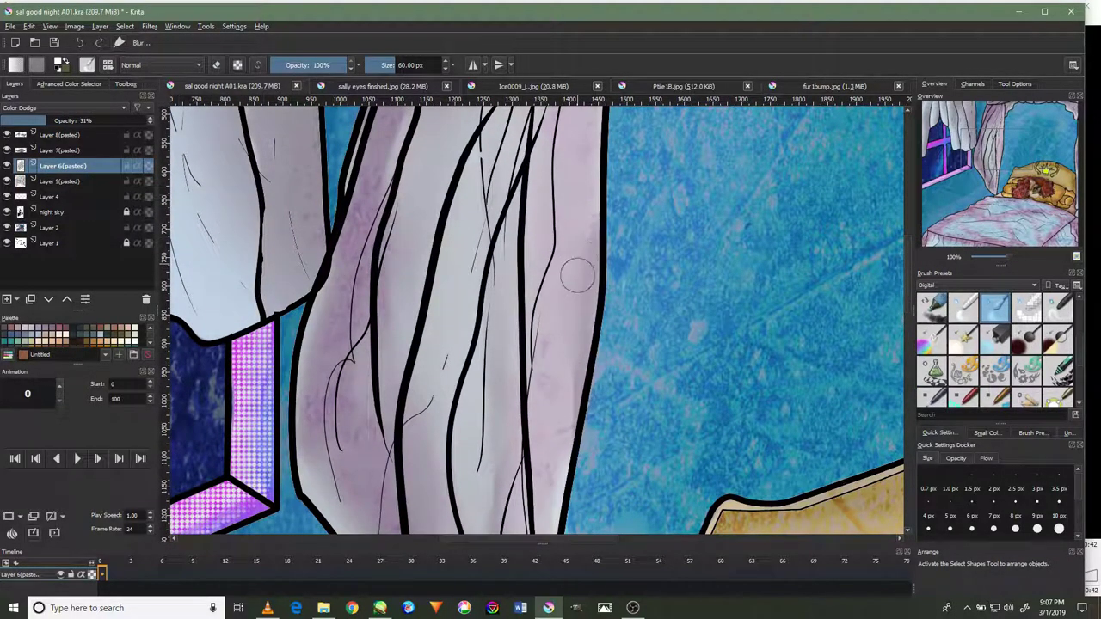
{"action": "scroll", "coordinate": [561, 379], "scroll_direction": "up", "scroll_amount": 5}
{"action": "scroll", "coordinate": [560, 383], "scroll_direction": "up", "scroll_amount": 2}
{"action": "scroll", "coordinate": [560, 388], "scroll_direction": "up", "scroll_amount": 2}
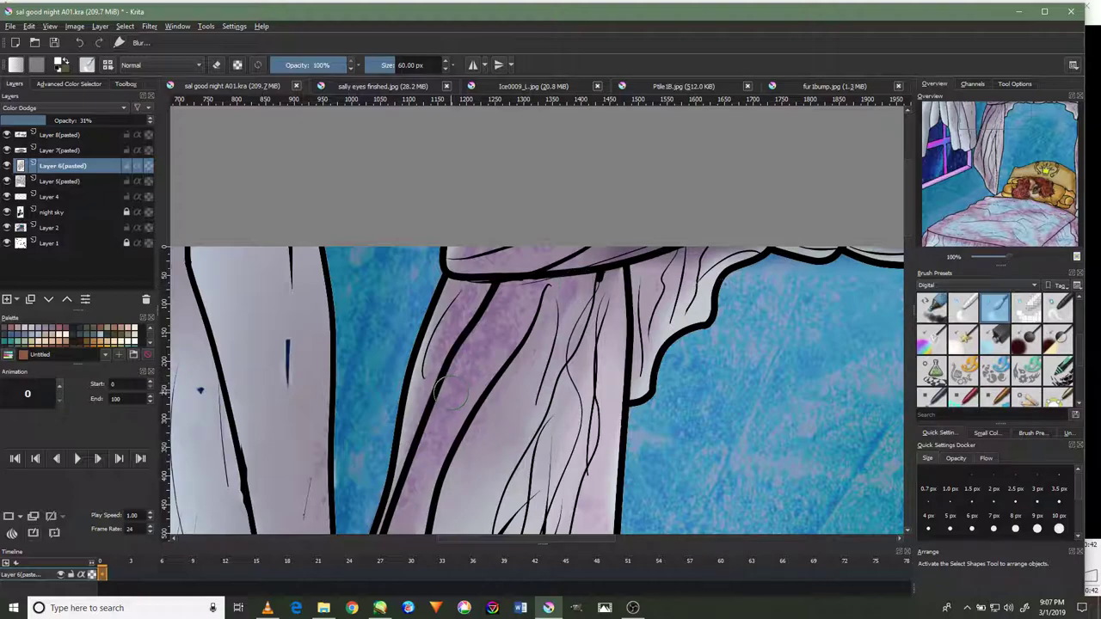
{"action": "scroll", "coordinate": [441, 390], "scroll_direction": "down", "scroll_amount": 2}
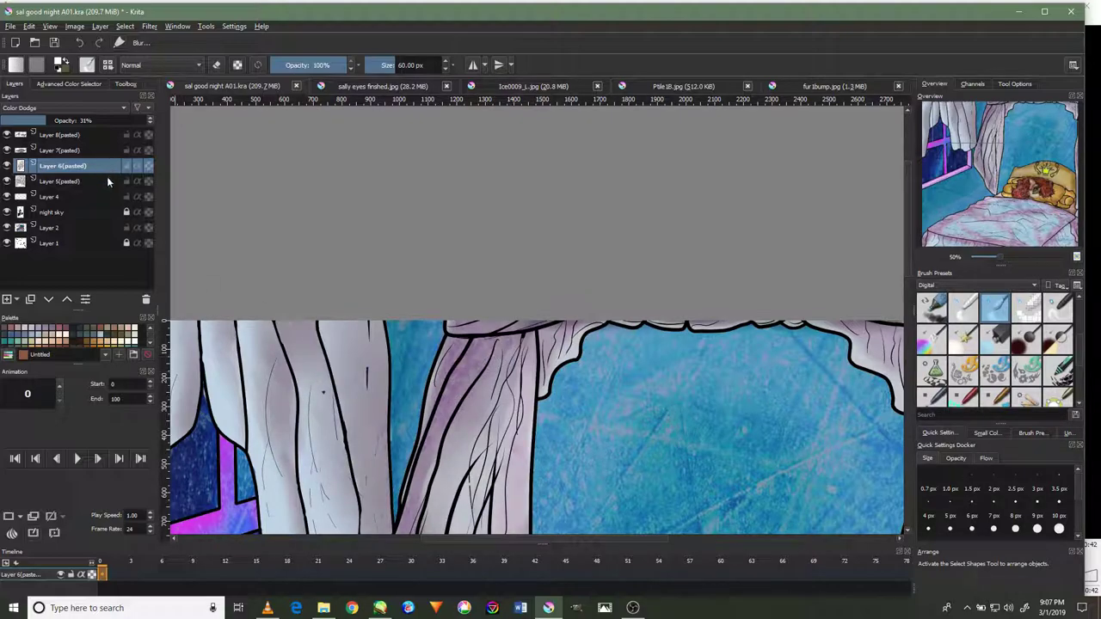
Toggle Layer 6(pasted) visibility to compare the wall, leave it hidden, and select Layer 5(pasted).
{"action": "left_click", "coordinate": [8, 165]}
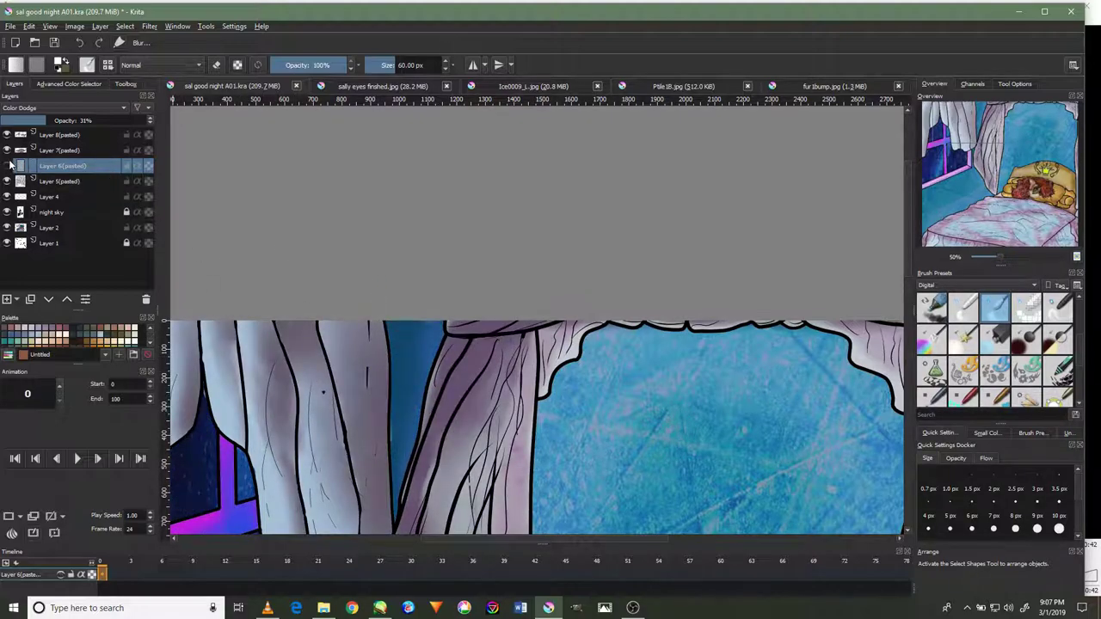
{"action": "left_click", "coordinate": [349, 207]}
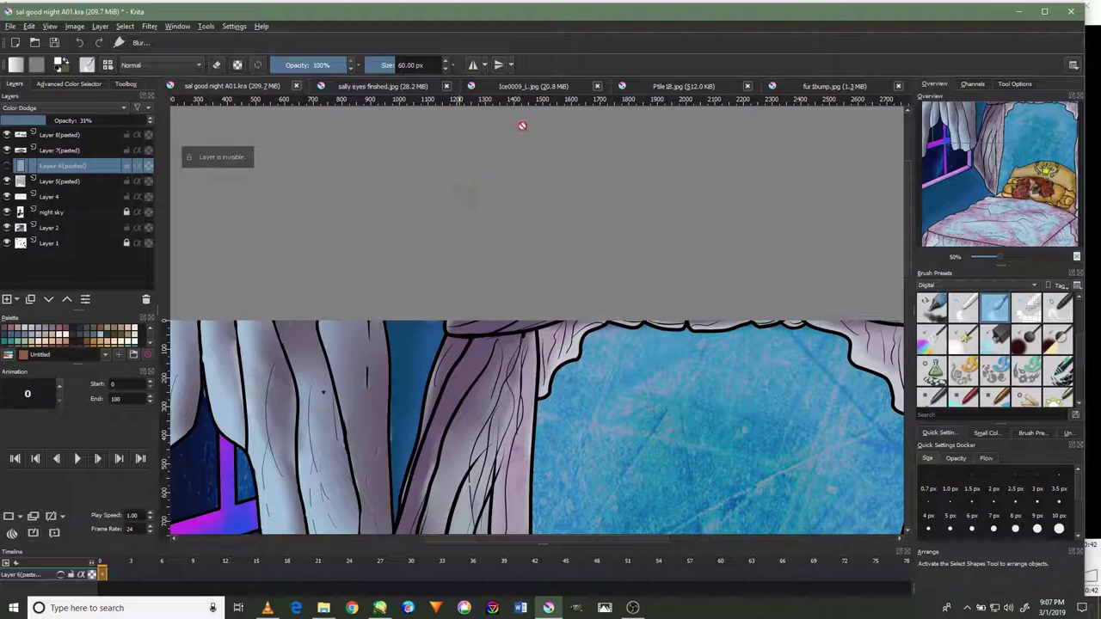
{"action": "mouse_move", "coordinate": [292, 215]}
{"action": "left_mouse_down"}
{"action": "mouse_move", "coordinate": [541, 258]}
{"action": "mouse_move", "coordinate": [290, 121]}
{"action": "left_mouse_up"}
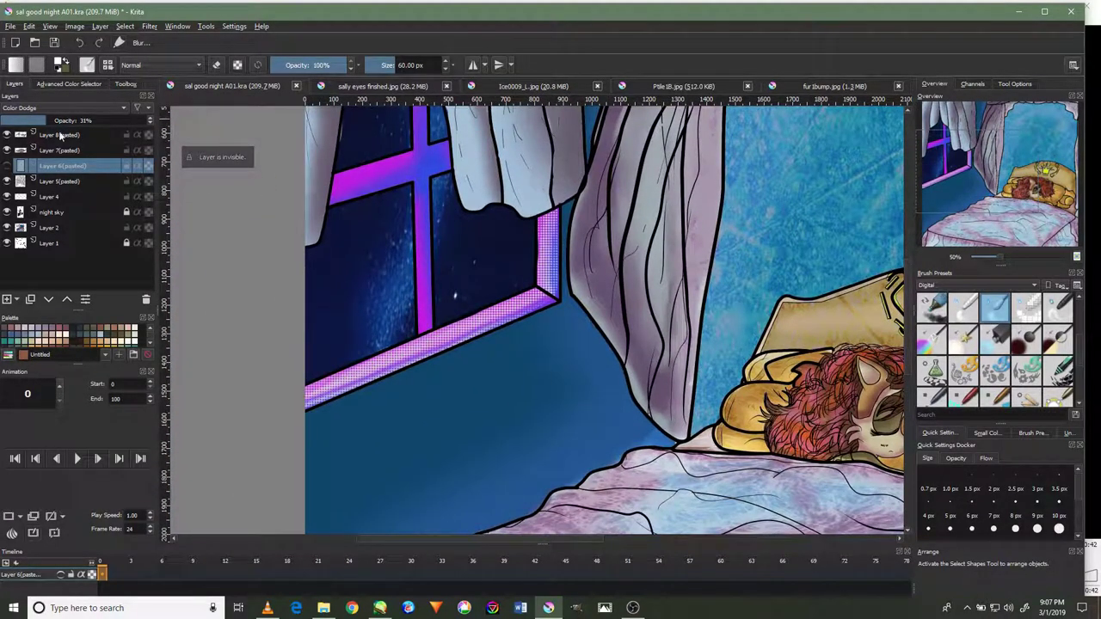
{"action": "left_click", "coordinate": [7, 165]}
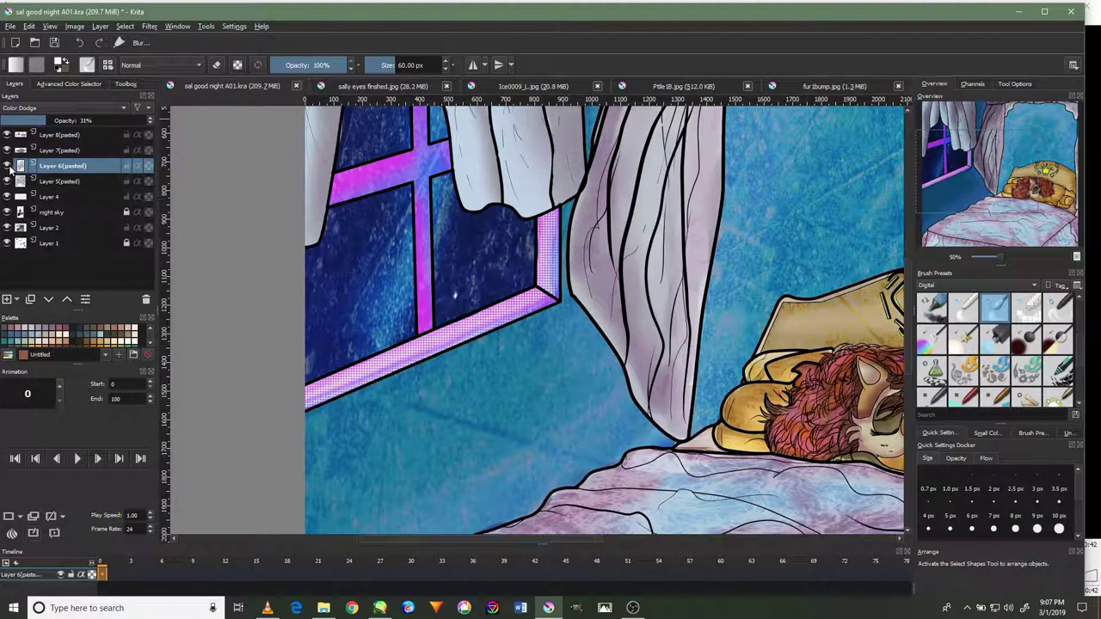
{"action": "left_click", "coordinate": [7, 166]}
{"action": "left_click", "coordinate": [45, 182]}
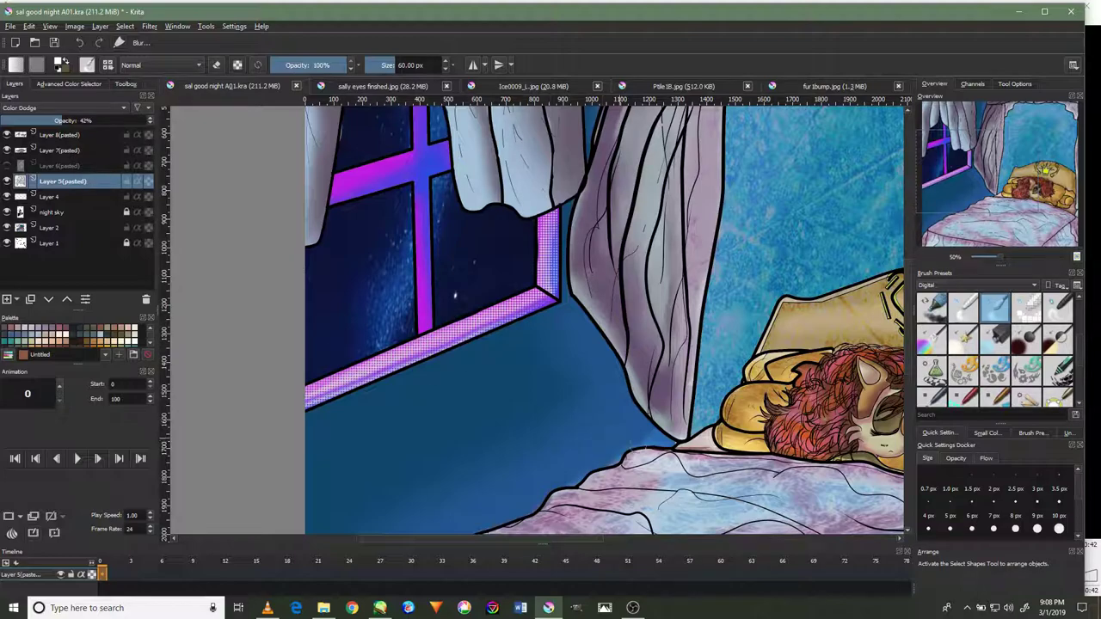
{"action": "scroll", "coordinate": [666, 469], "scroll_direction": "up", "scroll_amount": 2, "text": "ctrl"}
{"action": "scroll", "coordinate": [665, 469], "scroll_direction": "up", "scroll_amount": 2, "text": "ctrl"}
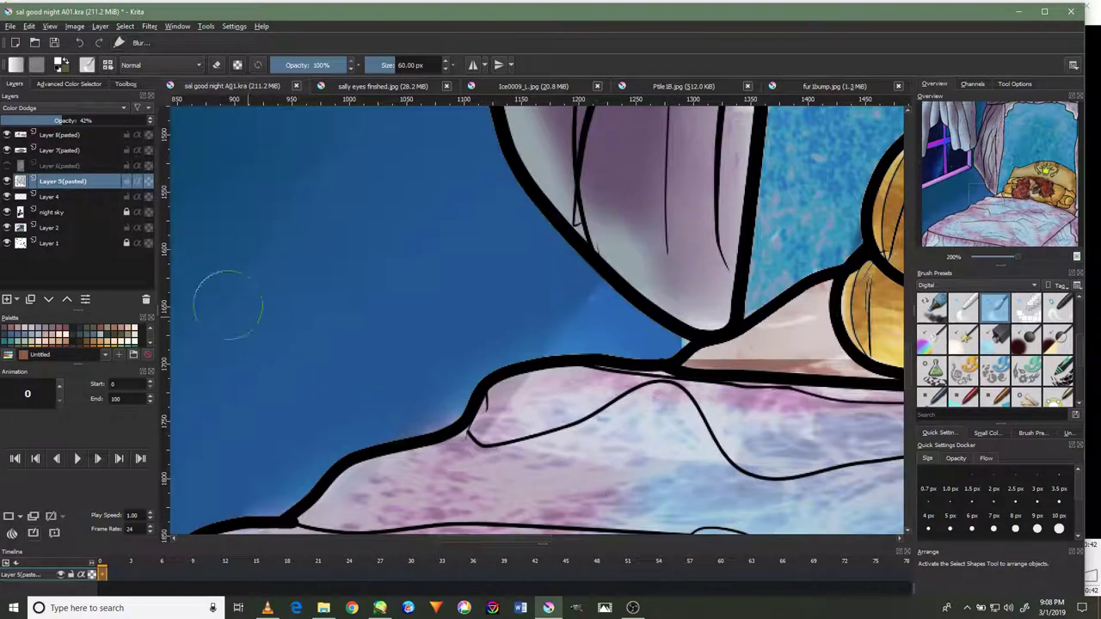
{"action": "left_click", "coordinate": [74, 197]}
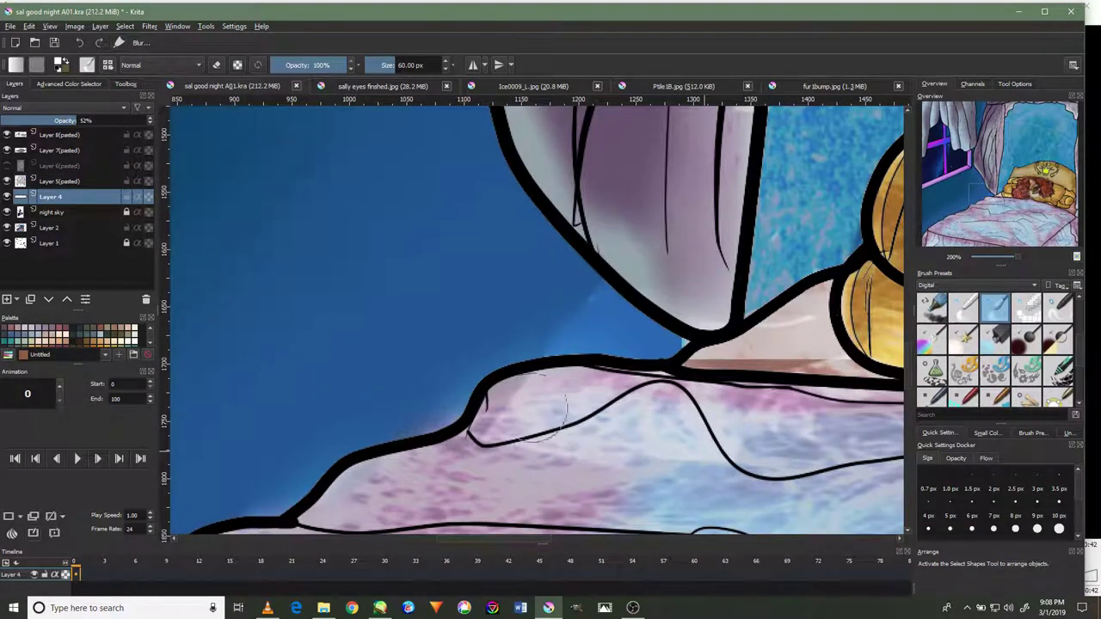
{"action": "left_click", "coordinate": [7, 197]}
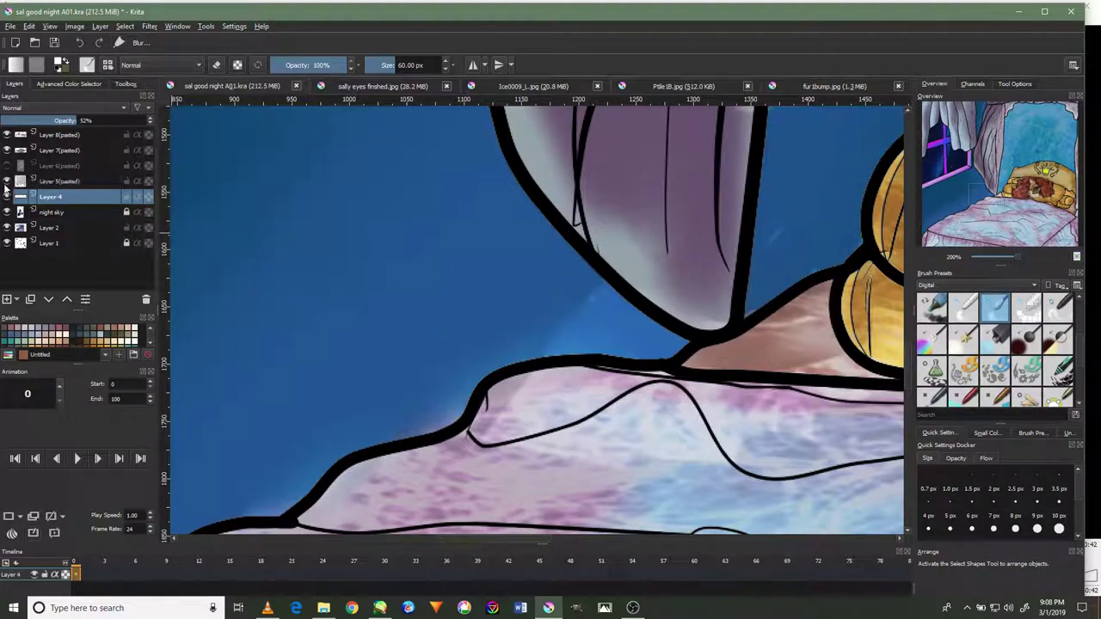
{"action": "left_click", "coordinate": [60, 135]}
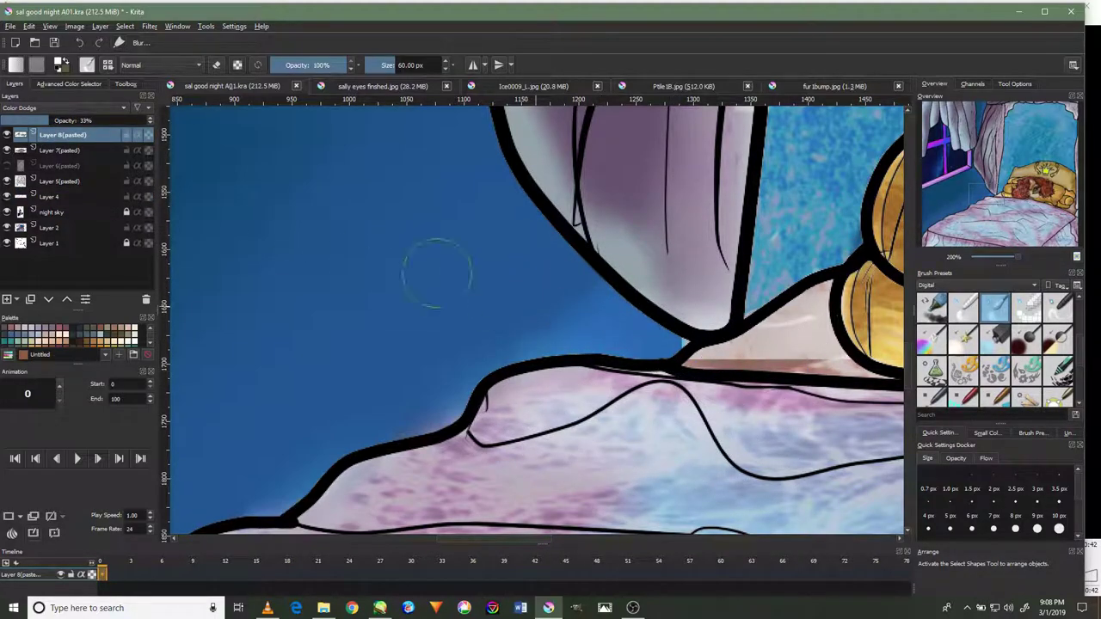
{"action": "key", "text": "Page_Down"}
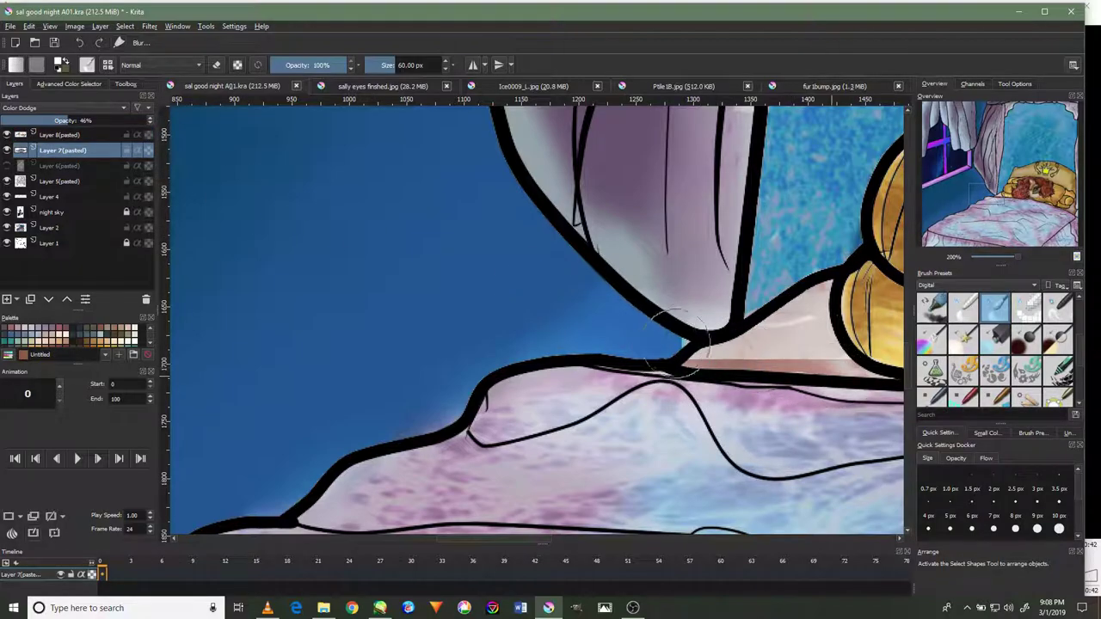
{"action": "left_click", "coordinate": [83, 181]}
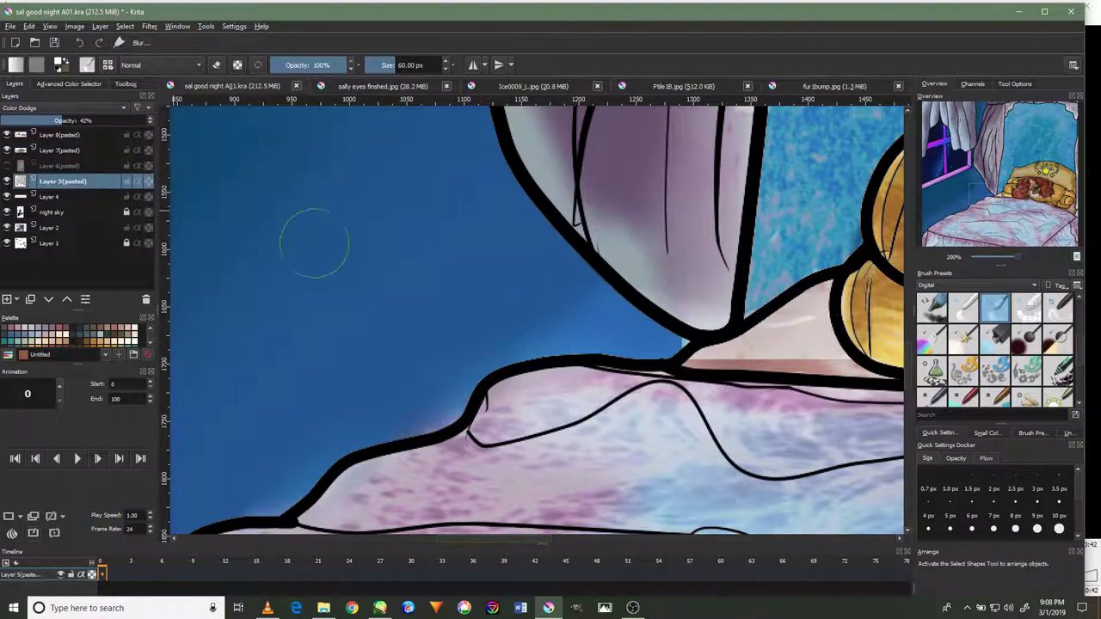
{"action": "scroll", "coordinate": [739, 352], "scroll_direction": "down", "scroll_amount": 1}
{"action": "scroll", "coordinate": [738, 352], "scroll_direction": "down", "scroll_amount": 1}
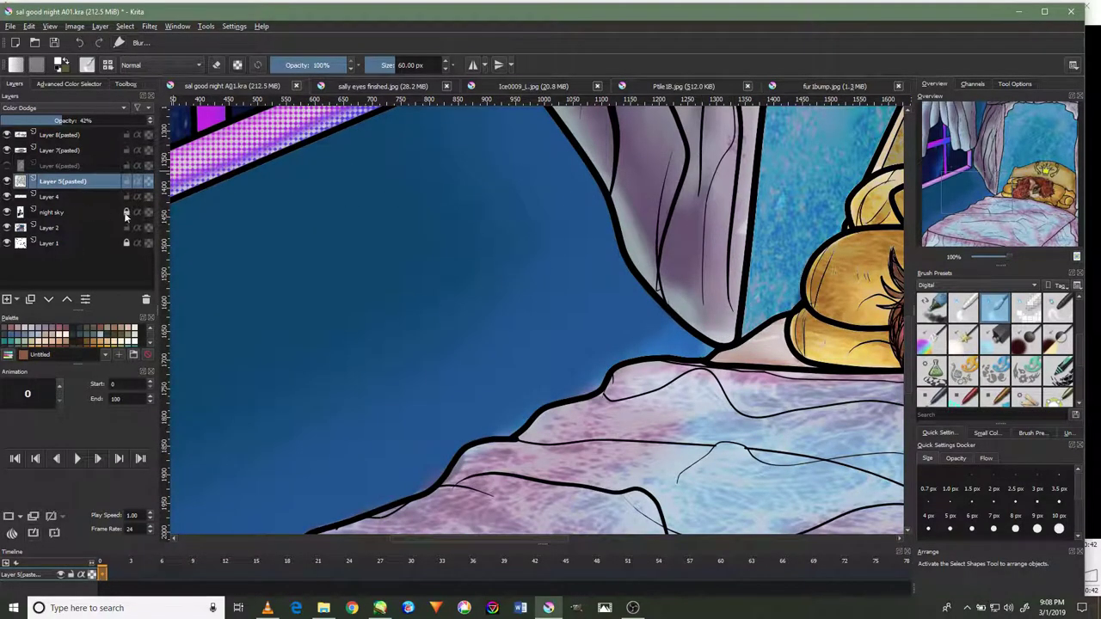
{"action": "left_click", "coordinate": [61, 194]}
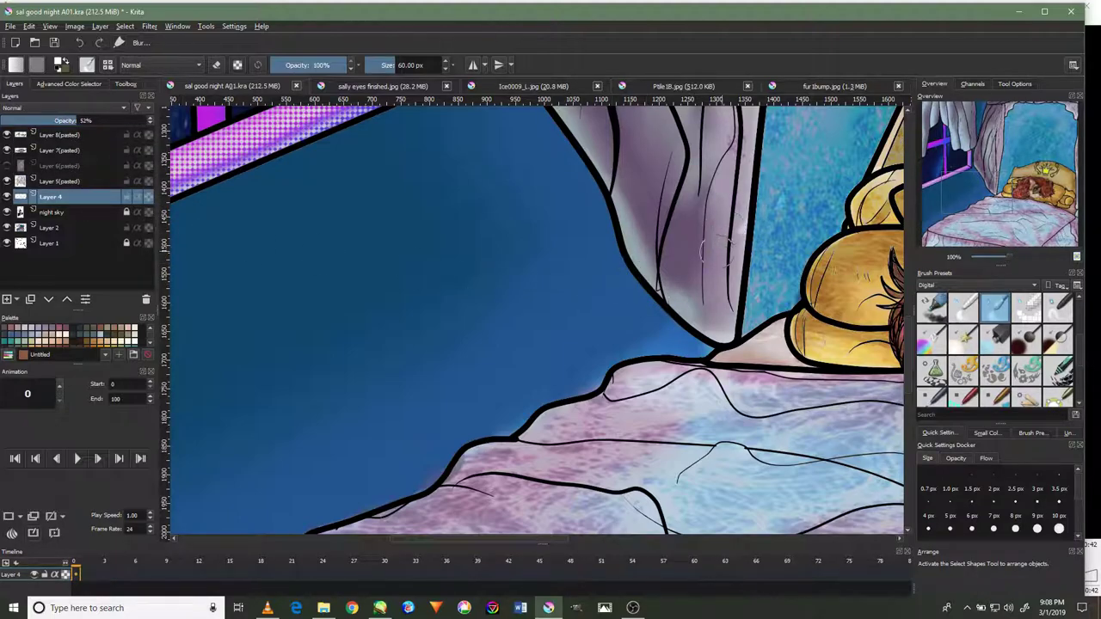
{"action": "scroll", "coordinate": [673, 276], "scroll_direction": "down", "scroll_amount": 4}
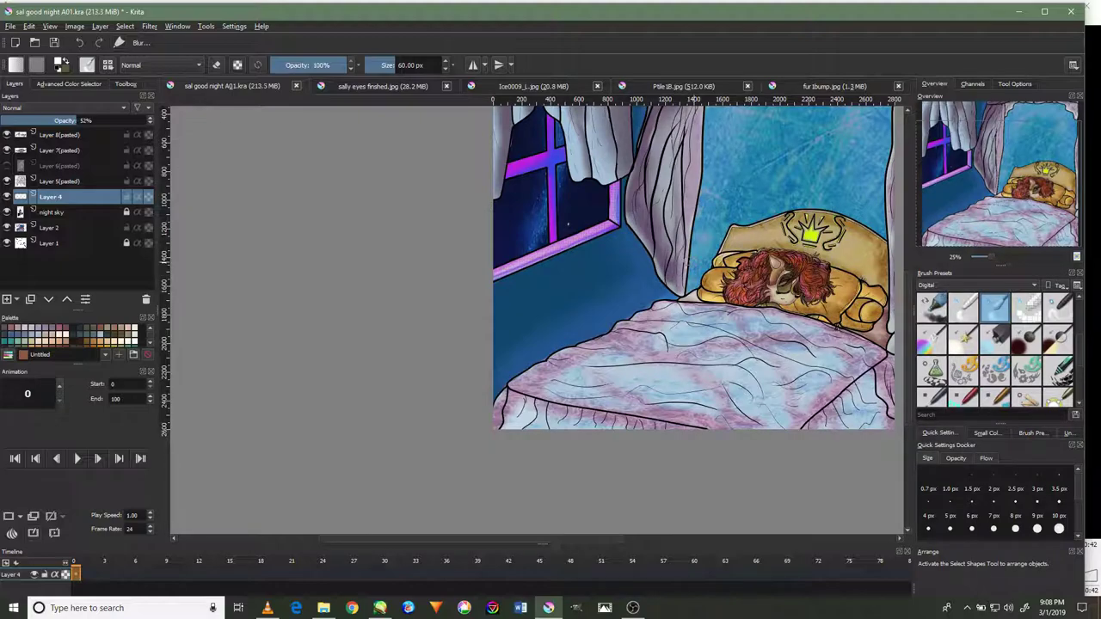
Make Layer 5(pasted) and Layer 6(pasted) visible, toggling Layer 6 to compare the wall.
{"action": "left_click", "coordinate": [8, 181]}
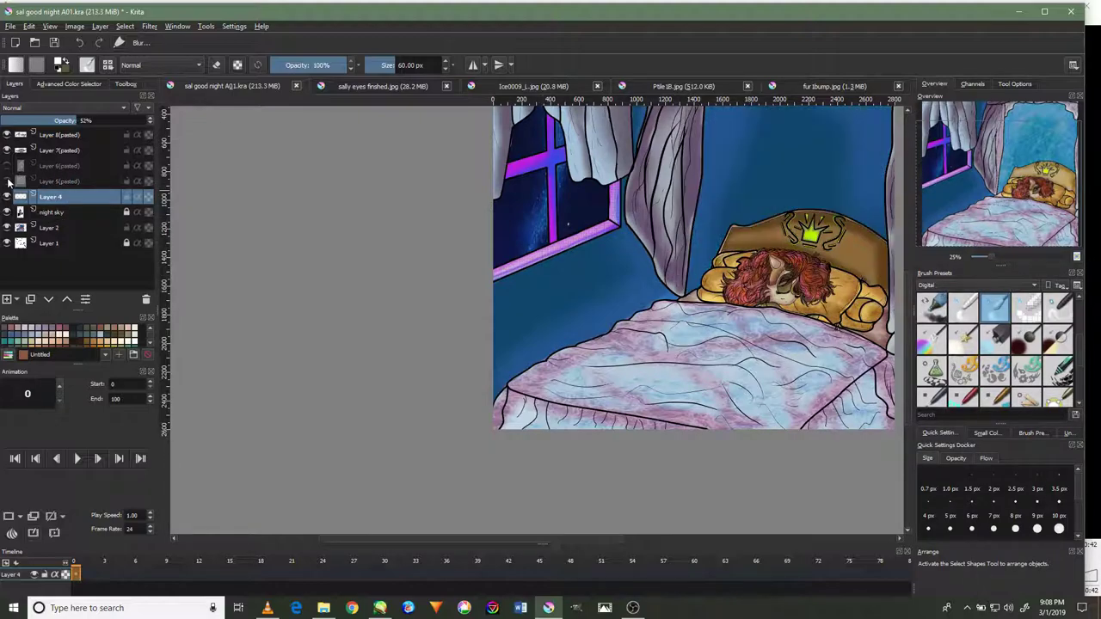
{"action": "left_click", "coordinate": [7, 182]}
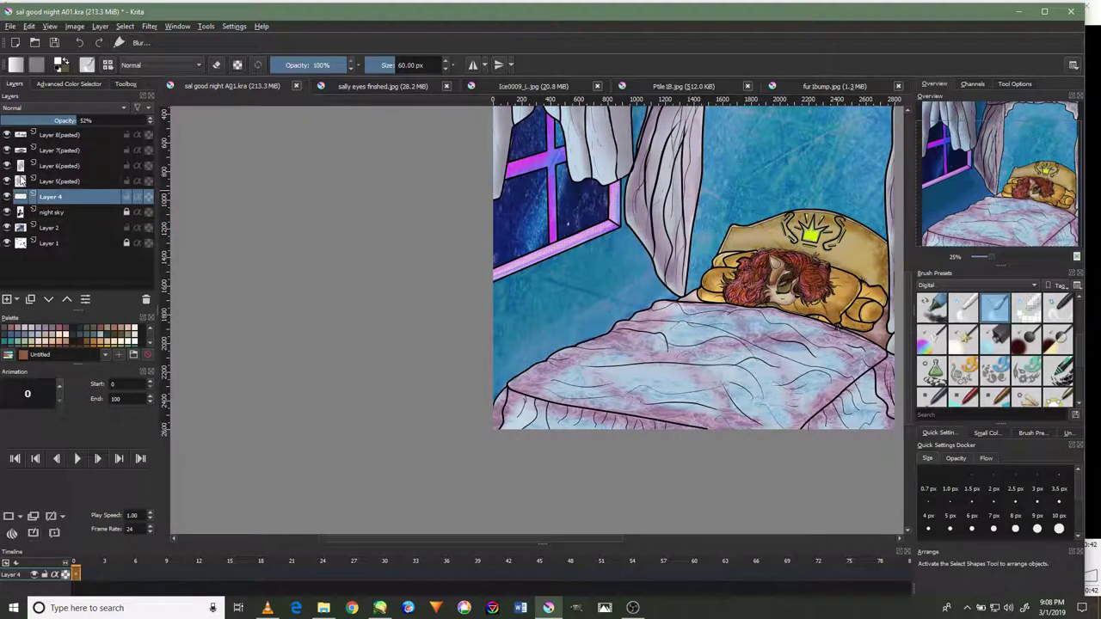
{"action": "left_click", "coordinate": [37, 181]}
{"action": "scroll", "coordinate": [652, 206], "scroll_direction": "up", "scroll_amount": 4}
{"action": "scroll", "coordinate": [663, 284], "scroll_direction": "up", "scroll_amount": 2}
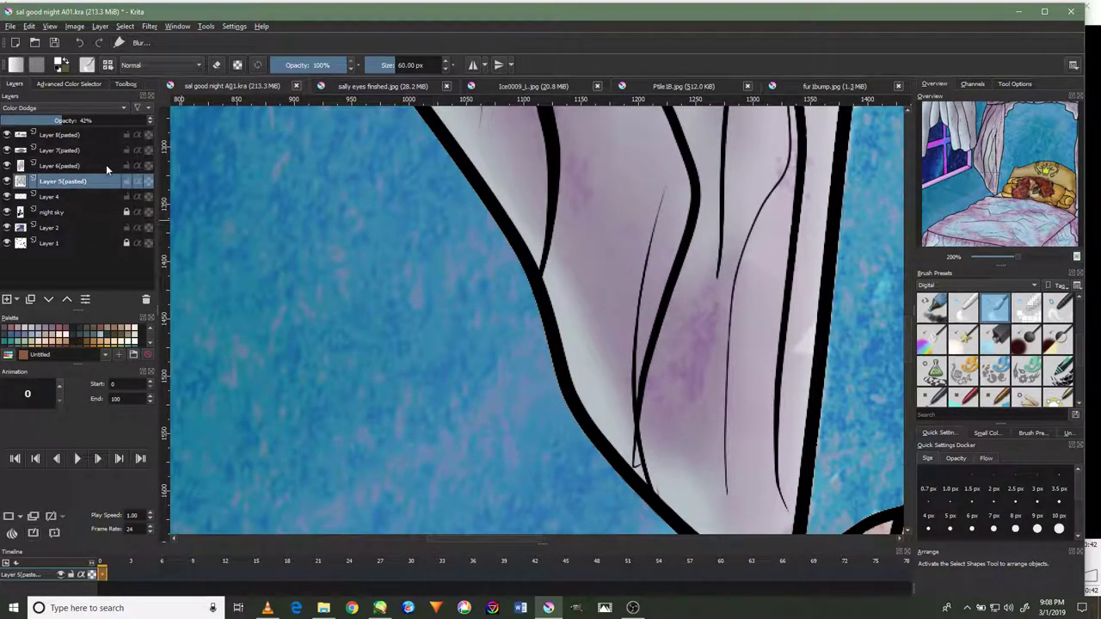
{"action": "left_click", "coordinate": [106, 165]}
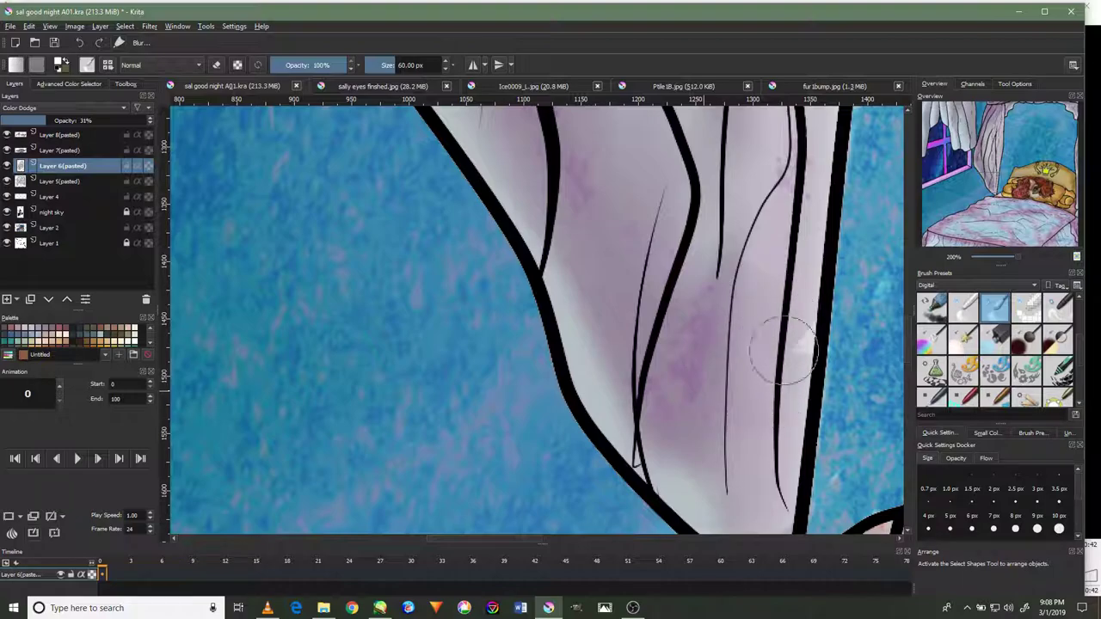
{"action": "left_click", "coordinate": [9, 166]}
{"action": "left_click", "coordinate": [7, 166]}
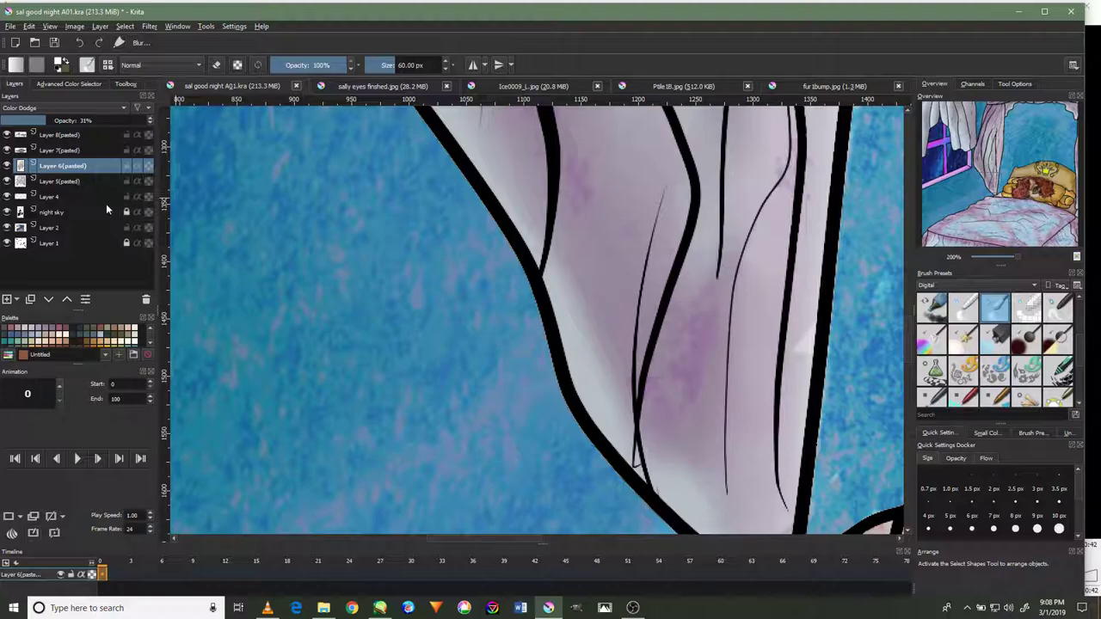
Step through Layers 4 to 8(pasted) and soften a spot on the curtain drapery.
{"action": "left_click", "coordinate": [119, 197]}
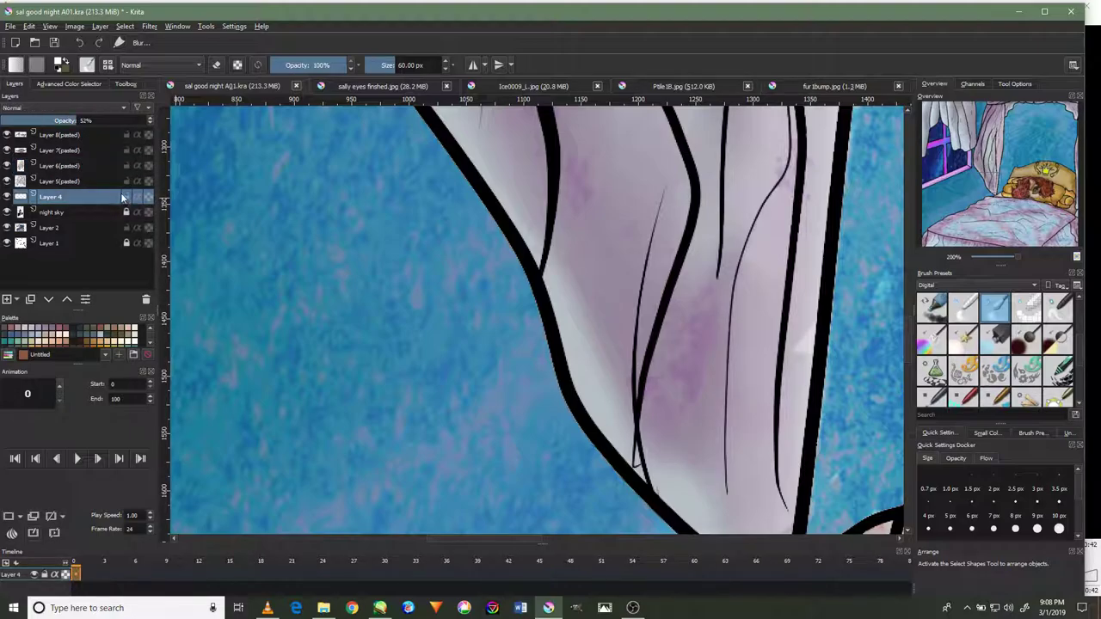
{"action": "scroll", "coordinate": [688, 391], "scroll_direction": "down", "scroll_amount": 3}
{"action": "scroll", "coordinate": [688, 391], "scroll_direction": "up", "scroll_amount": 2}
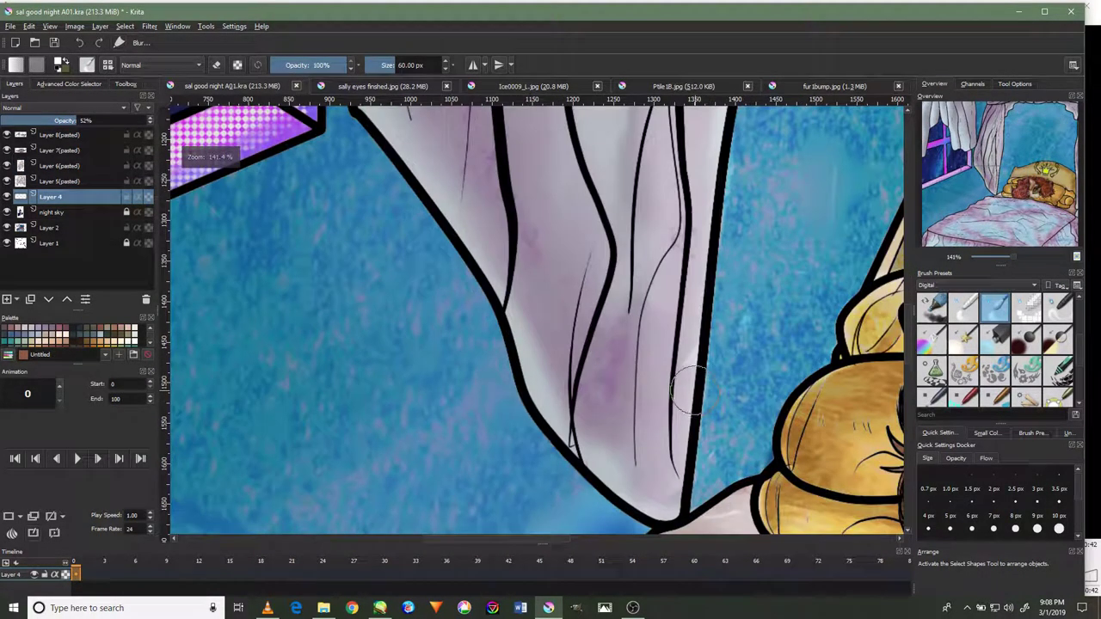
{"action": "left_click", "coordinate": [118, 181]}
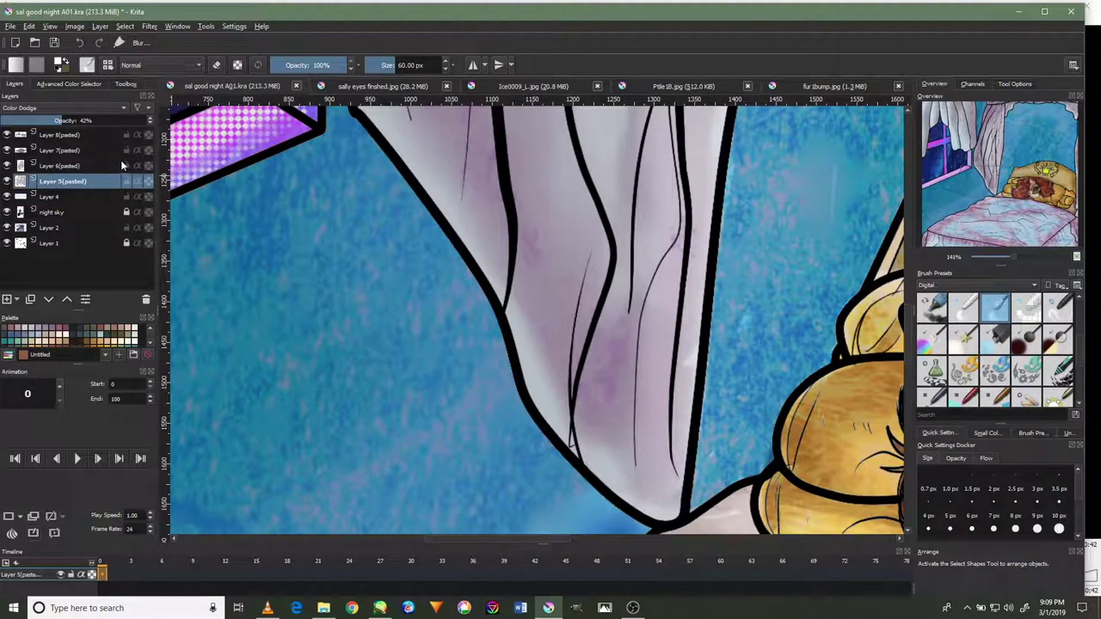
{"action": "left_click", "coordinate": [122, 165]}
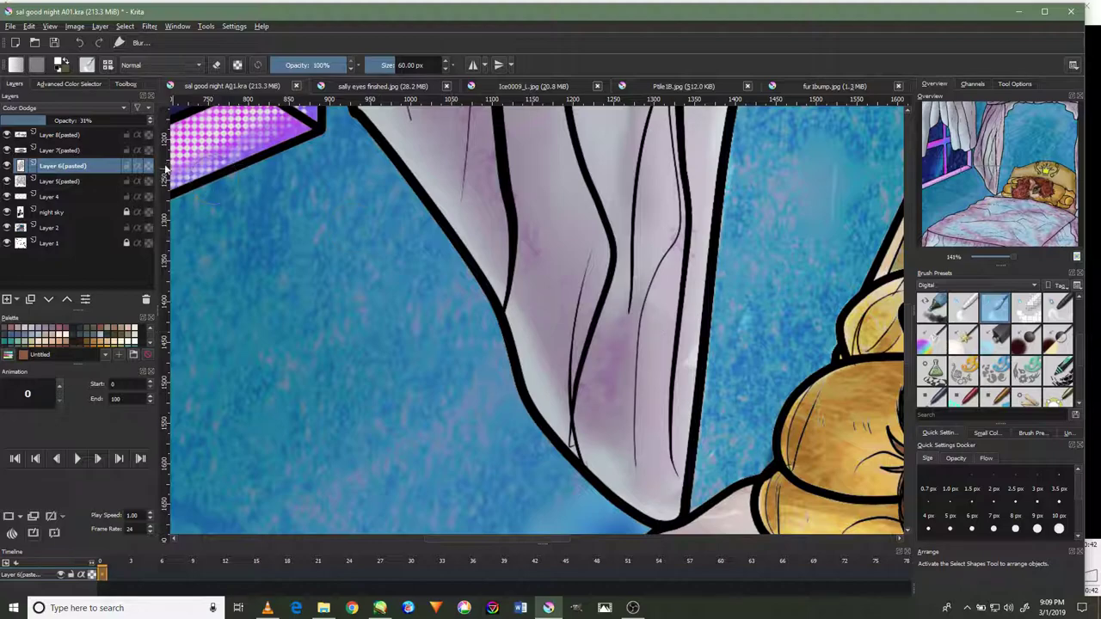
{"action": "left_click", "coordinate": [101, 152]}
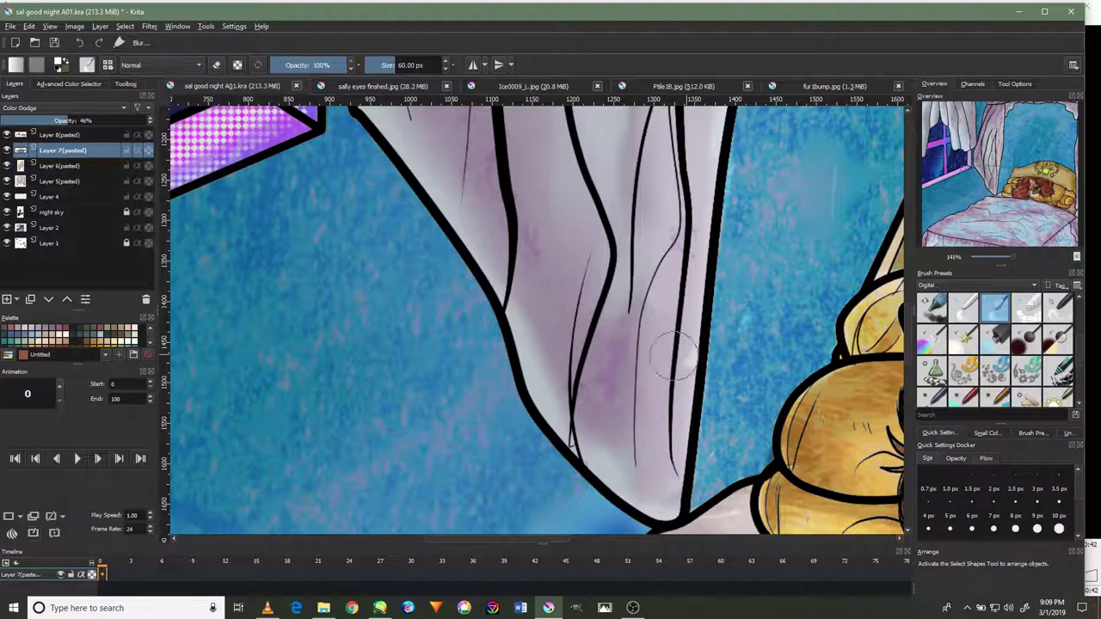
{"action": "left_click", "coordinate": [113, 136]}
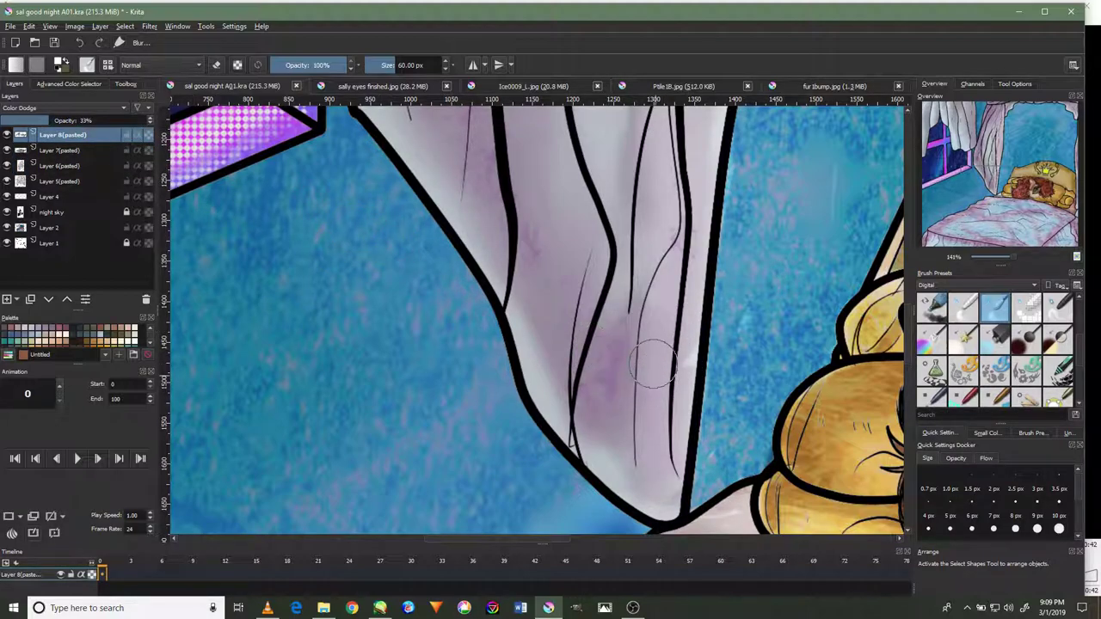
{"action": "left_click_drag", "start_coordinate": [572, 344], "coordinate": [684, 335]}
{"action": "key", "text": "minus"}
{"action": "key", "text": "minus"}
{"action": "key", "text": "minus"}
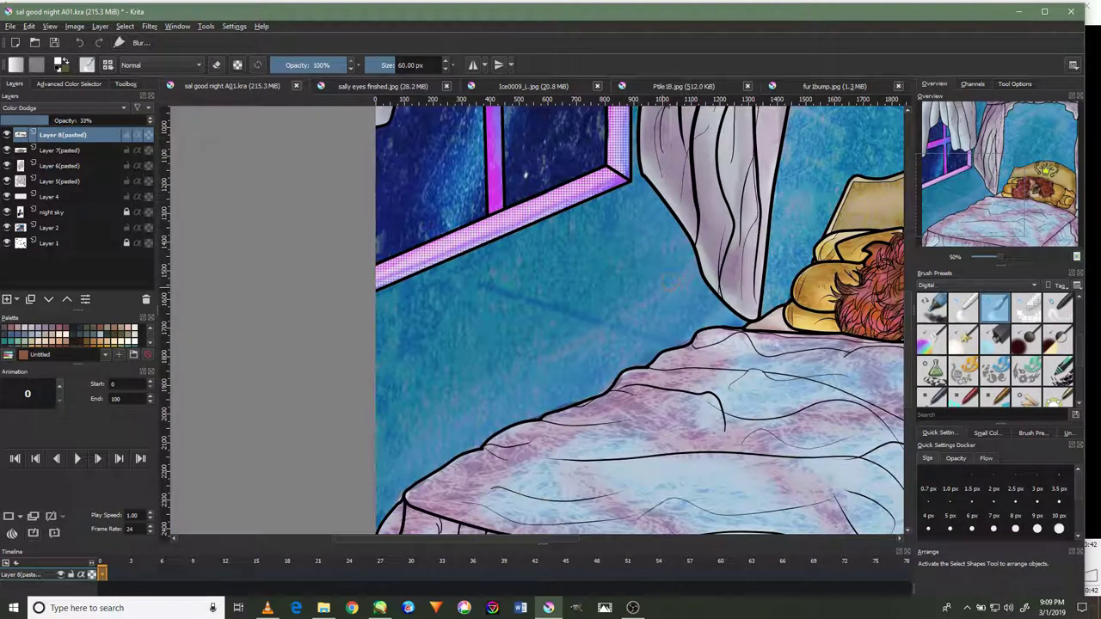
{"action": "left_click_drag", "start_coordinate": [638, 262], "coordinate": [676, 269]}
{"action": "key", "text": "1"}
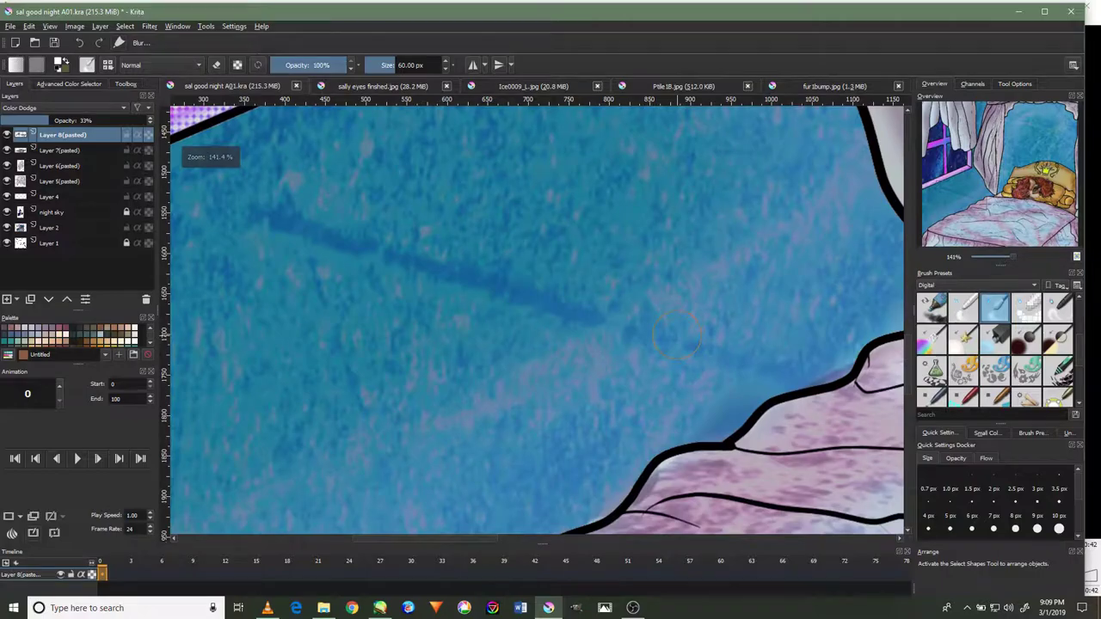
{"action": "left_click_drag", "start_coordinate": [548, 324], "coordinate": [678, 325]}
{"action": "key", "text": "minus"}
{"action": "key", "text": "minus"}
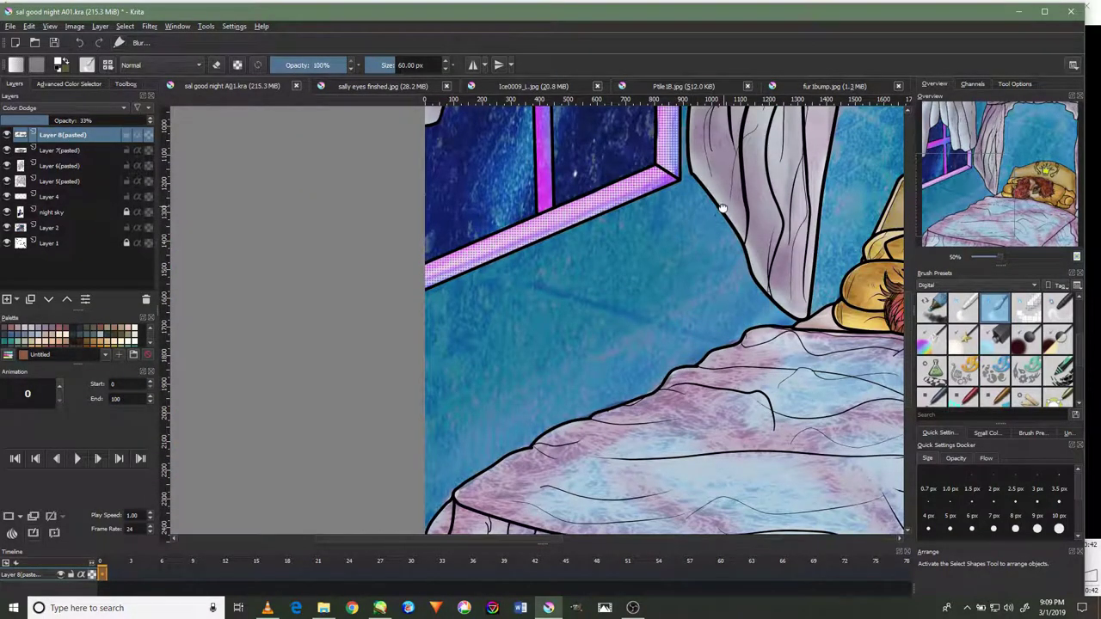
{"action": "mouse_move", "coordinate": [714, 138]}
{"action": "left_mouse_down"}
{"action": "mouse_move", "coordinate": [666, 278]}
{"action": "mouse_move", "coordinate": [595, 358]}
{"action": "mouse_move", "coordinate": [320, 397]}
{"action": "left_mouse_up"}
{"action": "left_click_drag", "start_coordinate": [595, 399], "coordinate": [548, 263]}
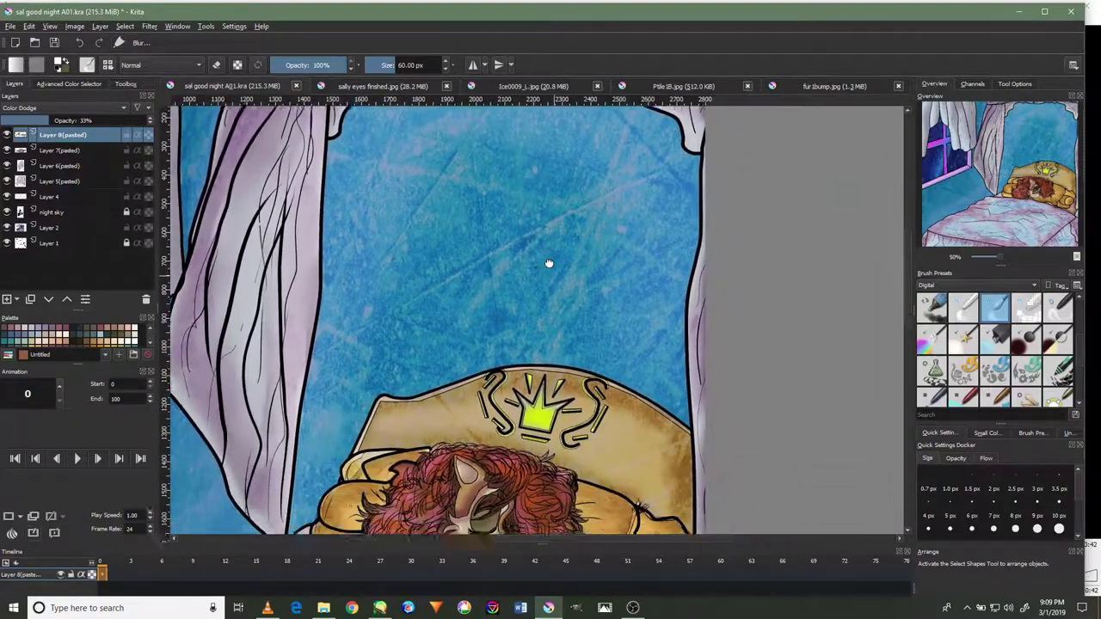
{"action": "left_click_drag", "start_coordinate": [543, 386], "coordinate": [555, 142]}
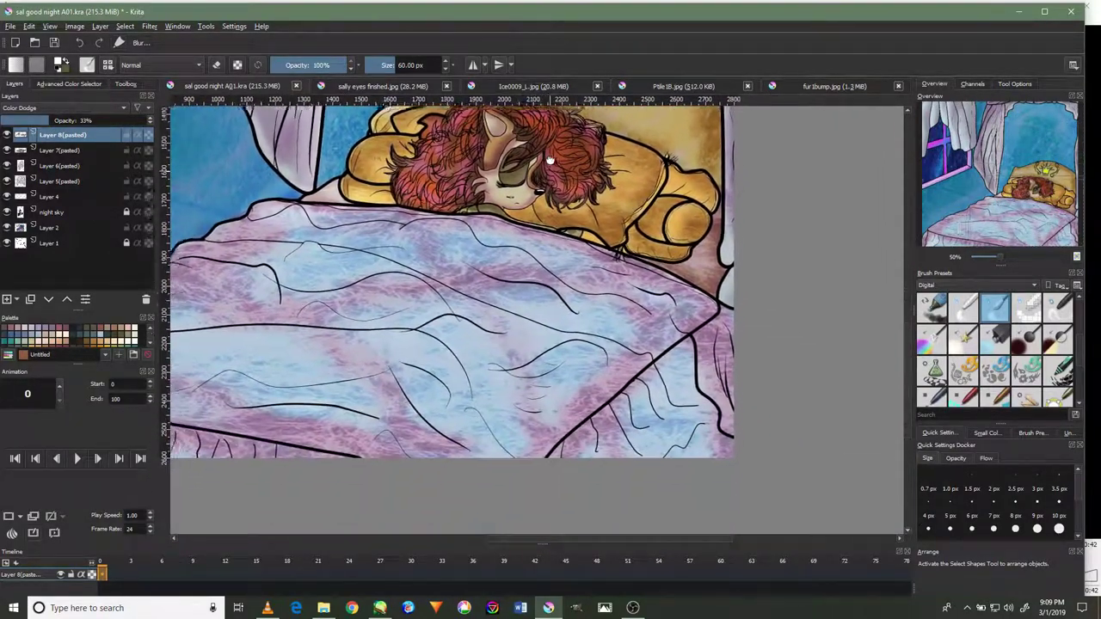
{"action": "mouse_move", "coordinate": [568, 275]}
{"action": "left_mouse_down"}
{"action": "mouse_move", "coordinate": [570, 165]}
{"action": "mouse_move", "coordinate": [627, 216]}
{"action": "mouse_move", "coordinate": [644, 258]}
{"action": "mouse_move", "coordinate": [634, 306]}
{"action": "left_mouse_up"}
{"action": "scroll", "coordinate": [643, 246], "scroll_direction": "up", "scroll_amount": 3}
{"action": "scroll", "coordinate": [641, 250], "scroll_direction": "down", "scroll_amount": 2}
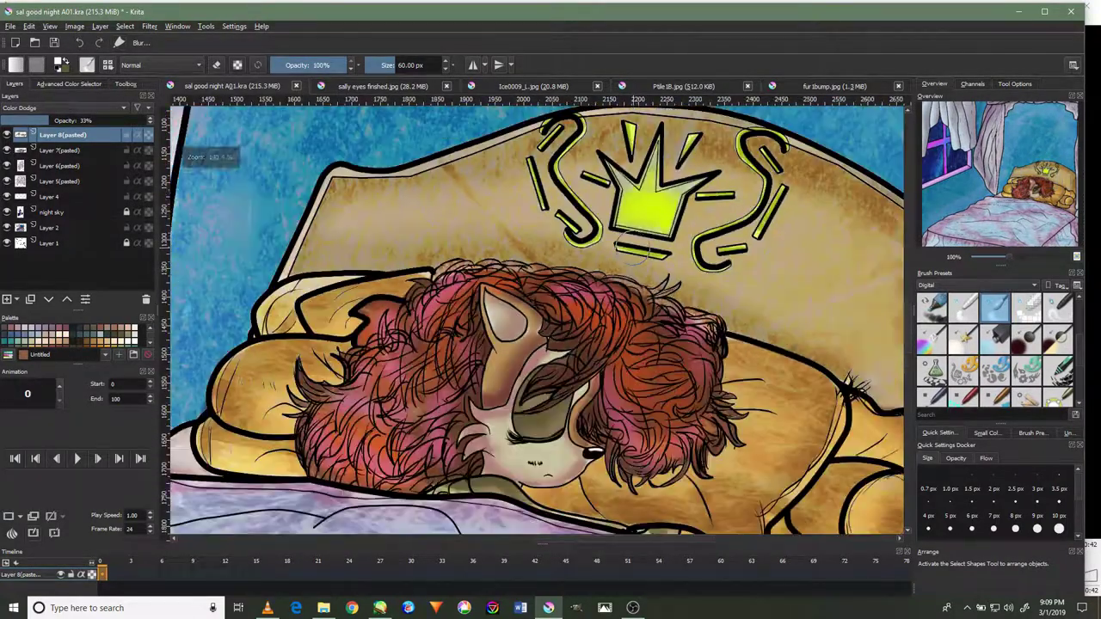
Open the color.jpg texture image.
{"action": "left_click", "coordinate": [11, 26]}
{"action": "left_click", "coordinate": [38, 59]}
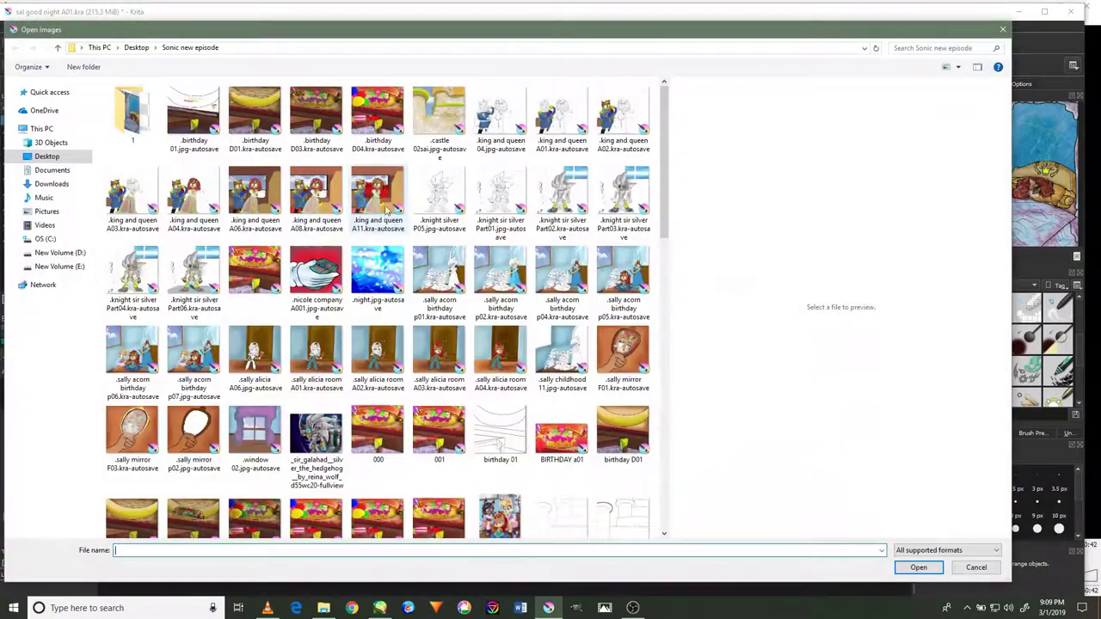
{"action": "scroll", "coordinate": [380, 229], "scroll_direction": "down", "scroll_amount": 5}
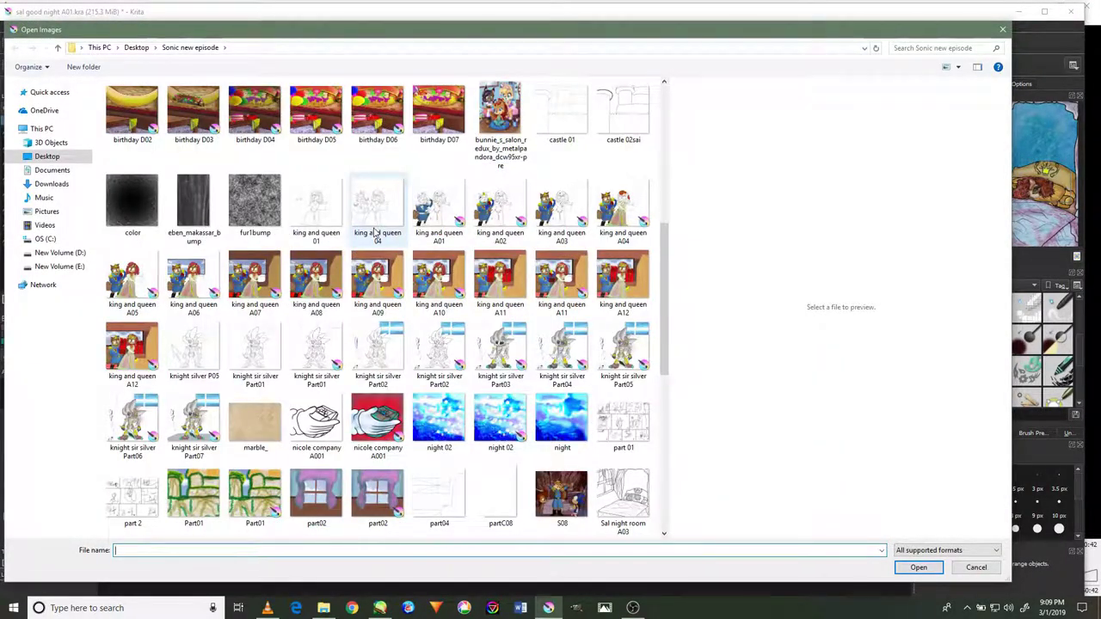
{"action": "left_click", "coordinate": [149, 210]}
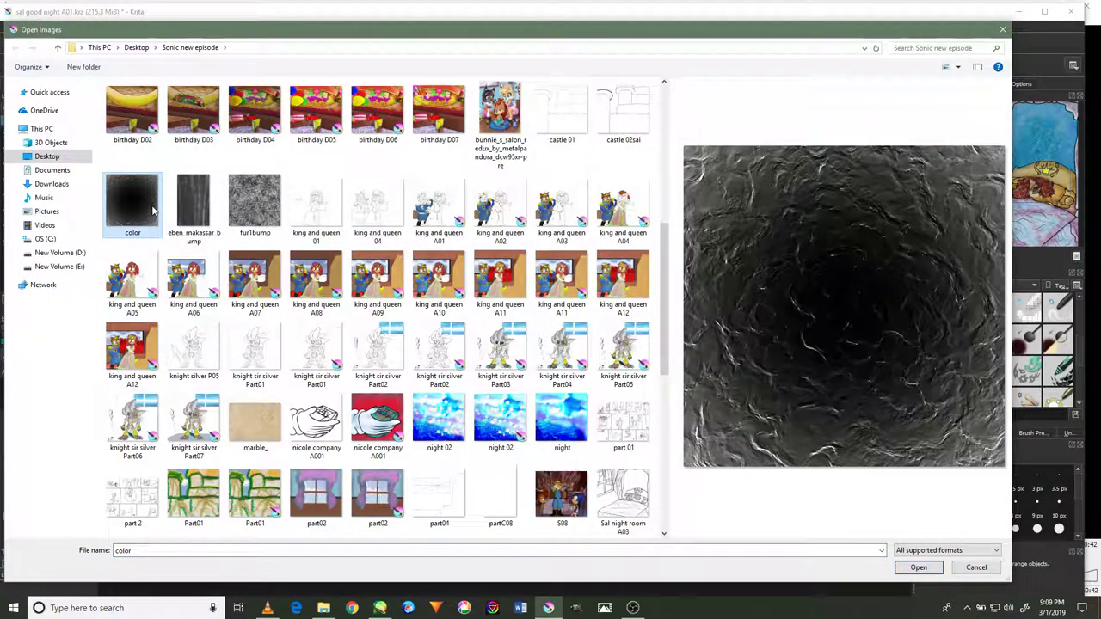
{"action": "double_click", "coordinate": [156, 210]}
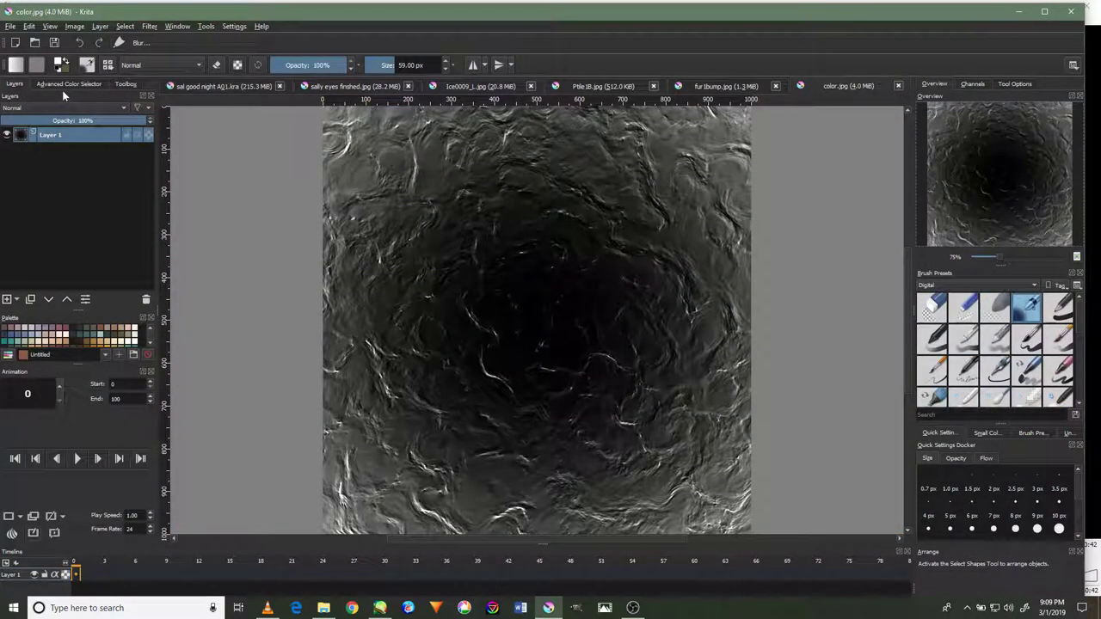
Draw a rectangular selection enclosing the whole color.jpg image.
{"action": "left_click", "coordinate": [60, 82]}
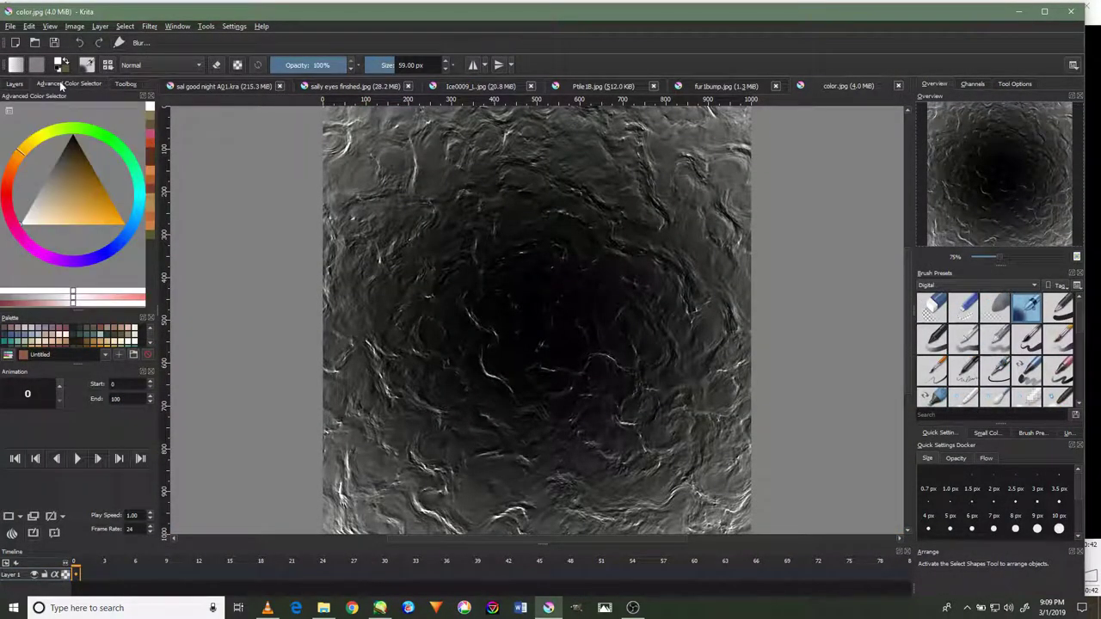
{"action": "left_click", "coordinate": [122, 83]}
{"action": "left_click", "coordinate": [7, 197]}
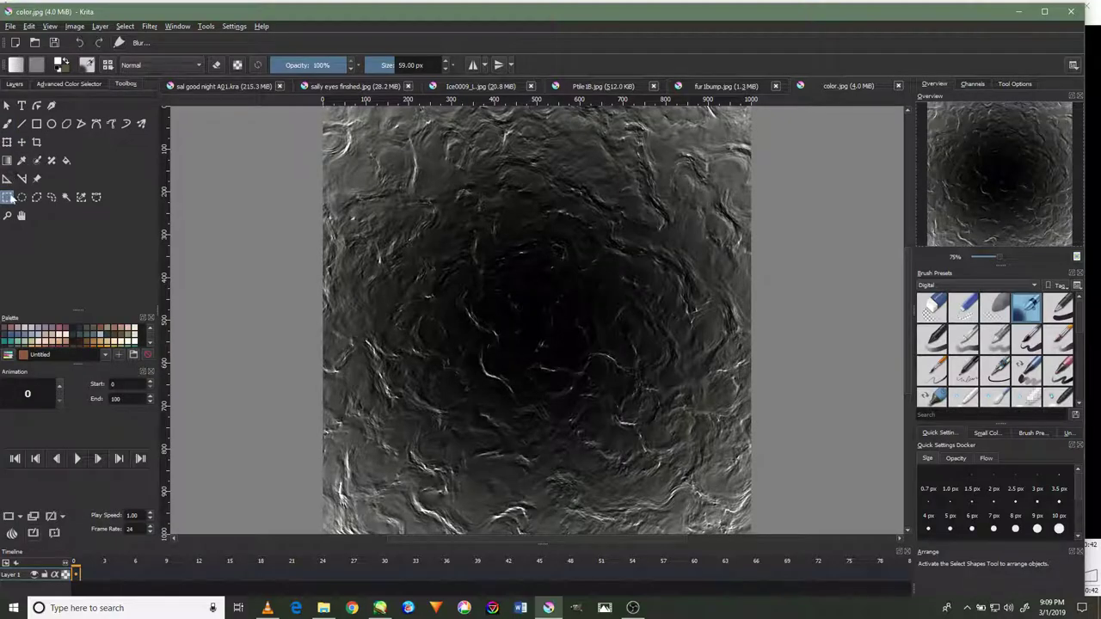
{"action": "scroll", "coordinate": [272, 136], "scroll_direction": "down", "scroll_amount": 1}
{"action": "left_click_drag", "start_coordinate": [262, 110], "coordinate": [660, 403]}
{"action": "left_click", "coordinate": [244, 112]}
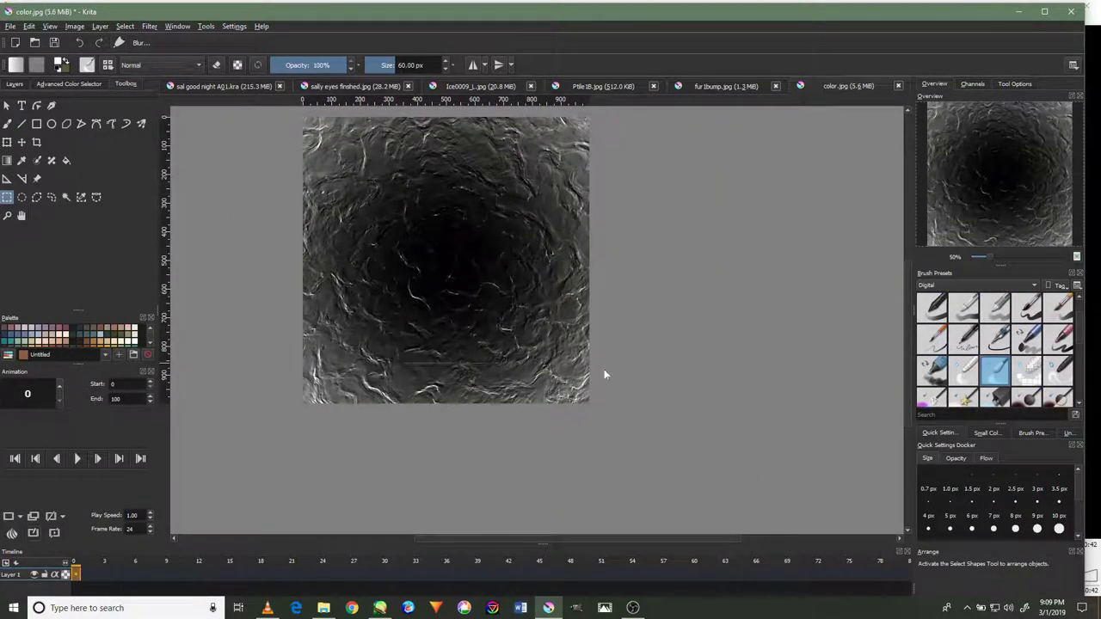
{"action": "mouse_move", "coordinate": [659, 121]}
{"action": "left_mouse_down"}
{"action": "mouse_move", "coordinate": [602, 220]}
{"action": "mouse_move", "coordinate": [375, 420]}
{"action": "left_mouse_up"}
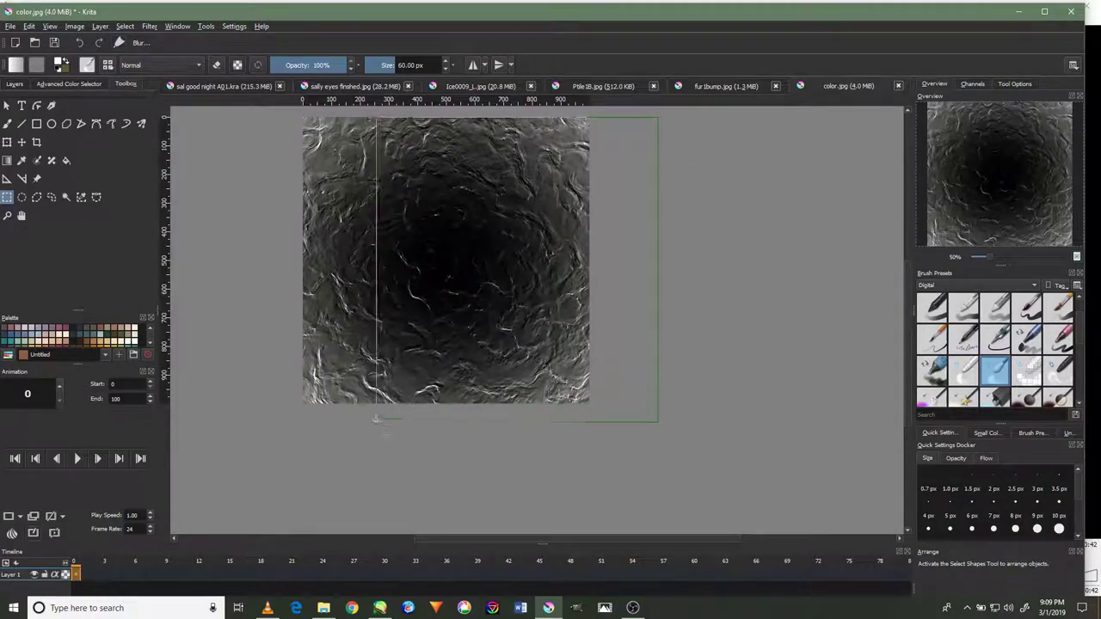
{"action": "left_click_drag", "start_coordinate": [267, 118], "coordinate": [678, 439]}
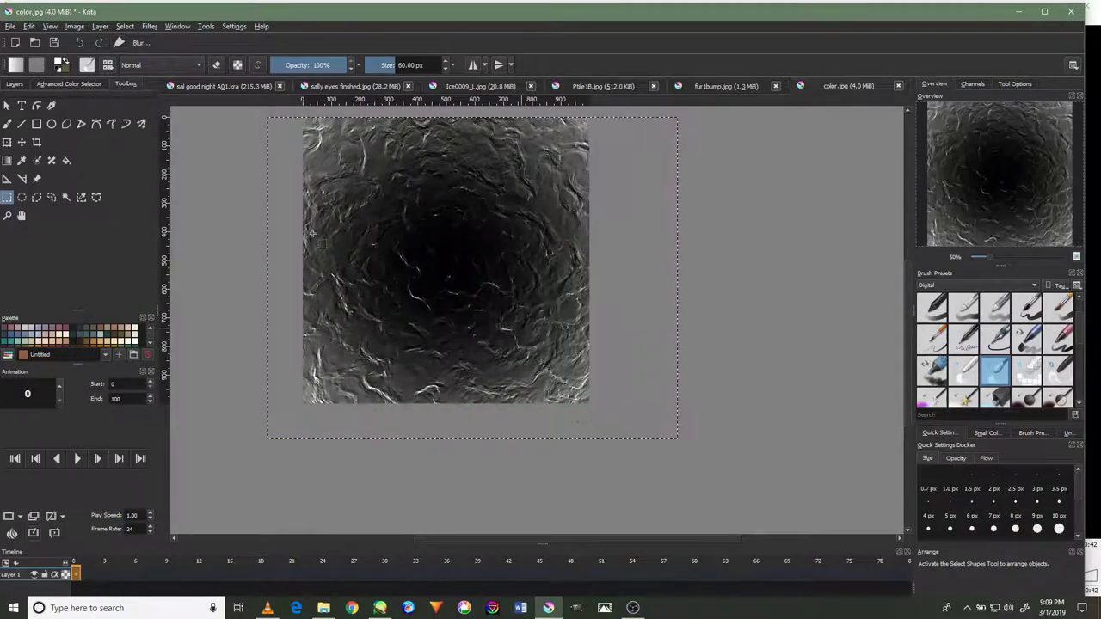
{"action": "left_click", "coordinate": [7, 142]}
Cut the selected texture from color.jpg and return to sal good night A01.kra.
{"action": "left_click", "coordinate": [29, 26]}
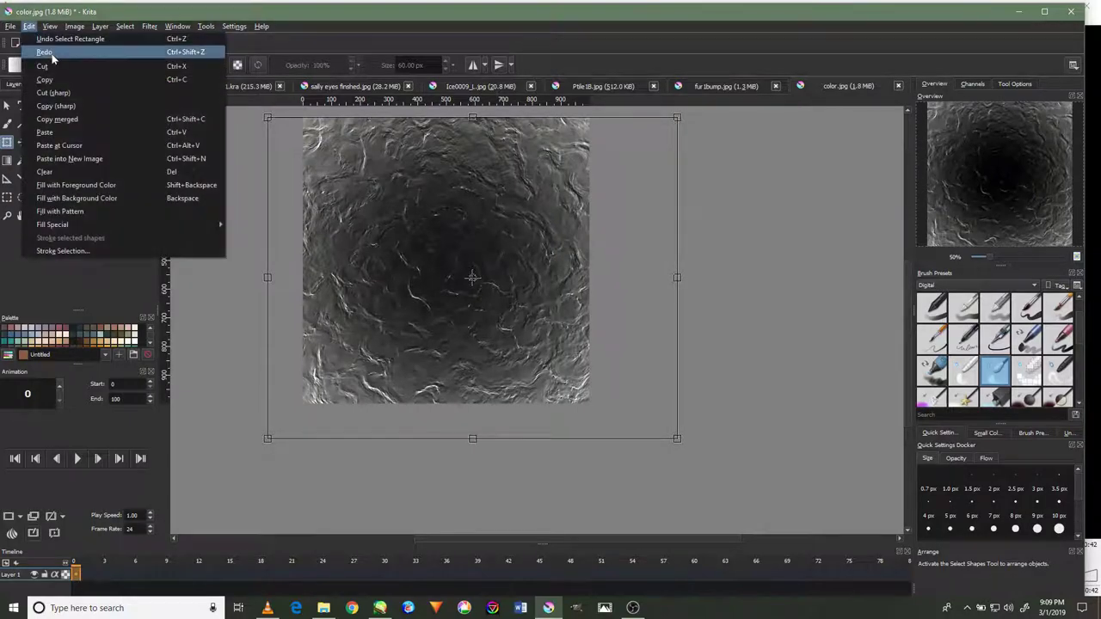
{"action": "left_click", "coordinate": [103, 60]}
{"action": "left_click", "coordinate": [204, 87]}
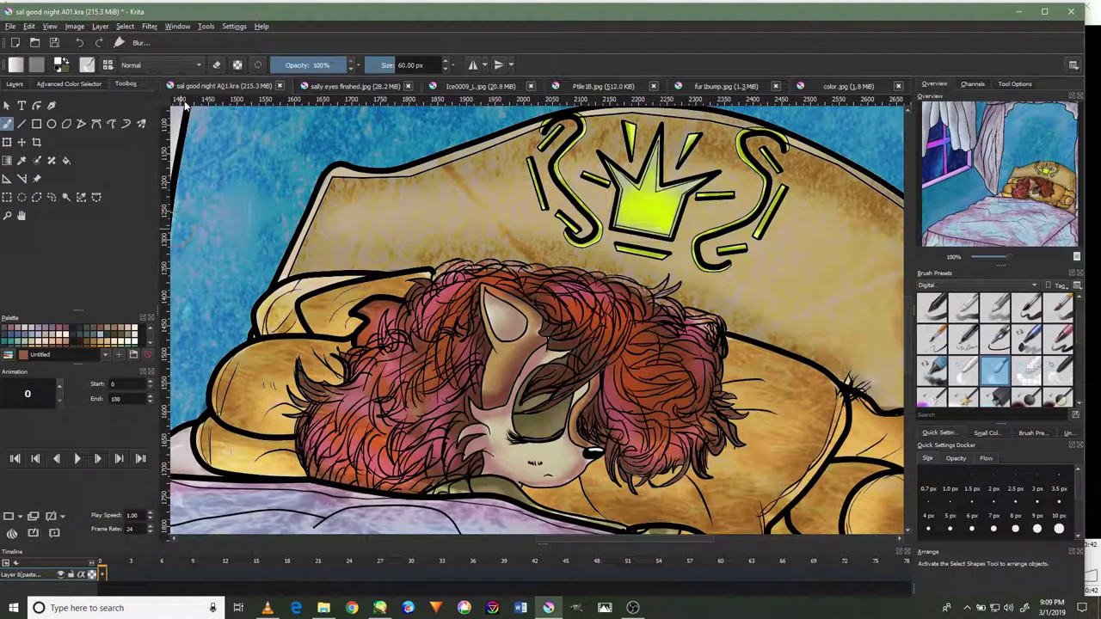
{"action": "scroll", "coordinate": [215, 146], "scroll_direction": "down", "scroll_amount": 2}
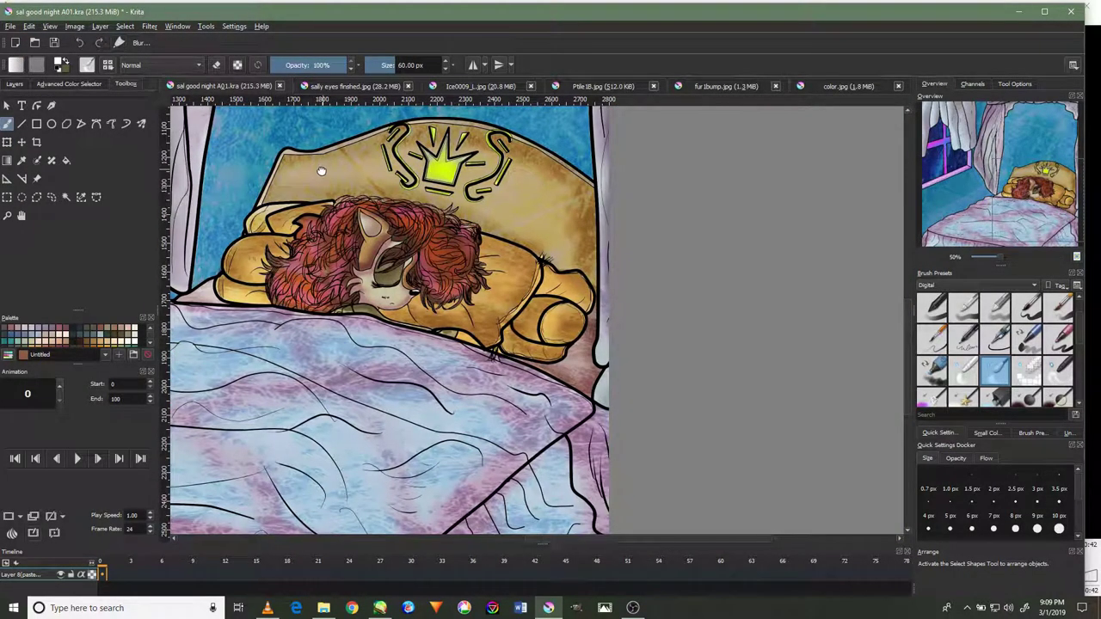
Paste the texture over the night-sky window as Layer 9(pasted).
{"action": "left_click_drag", "start_coordinate": [320, 171], "coordinate": [487, 229]}
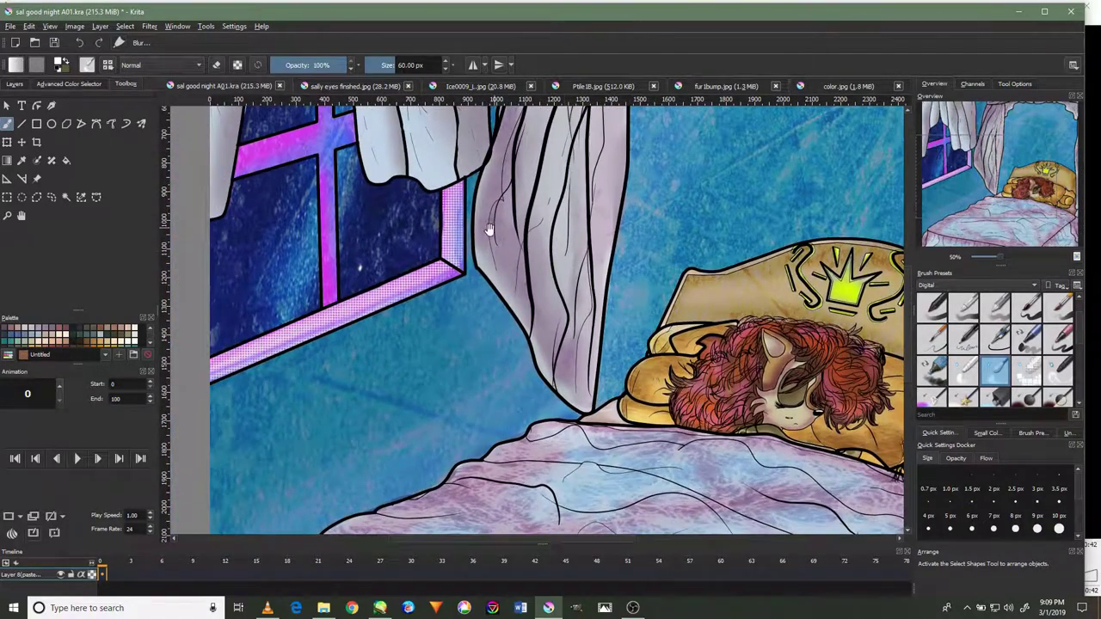
{"action": "left_click_drag", "start_coordinate": [291, 172], "coordinate": [344, 224]}
{"action": "left_click", "coordinate": [30, 27]}
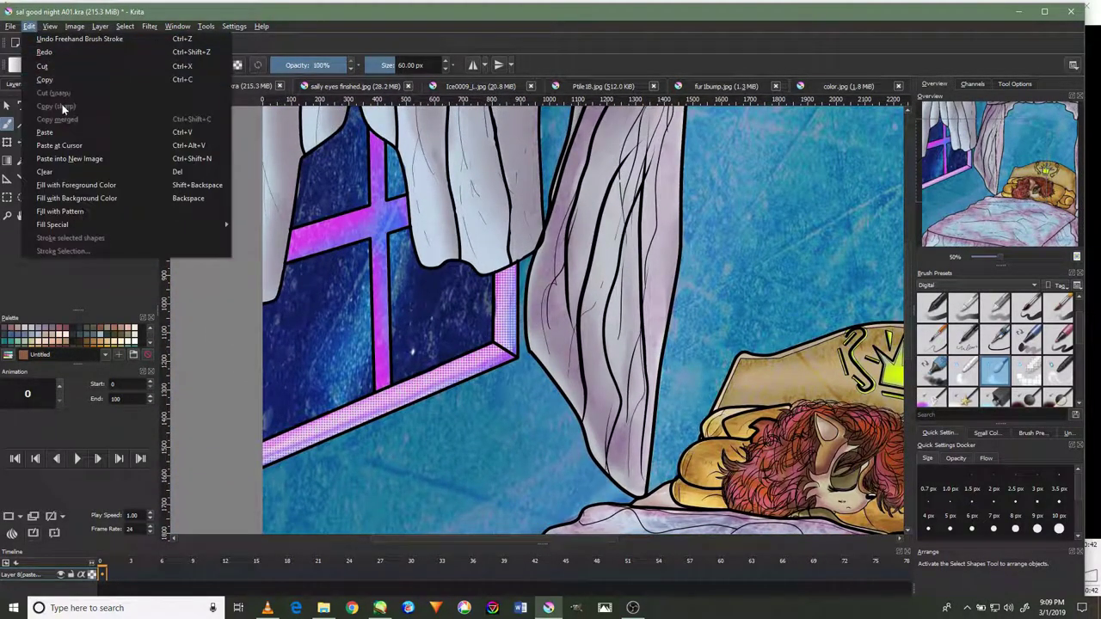
{"action": "left_click", "coordinate": [52, 134]}
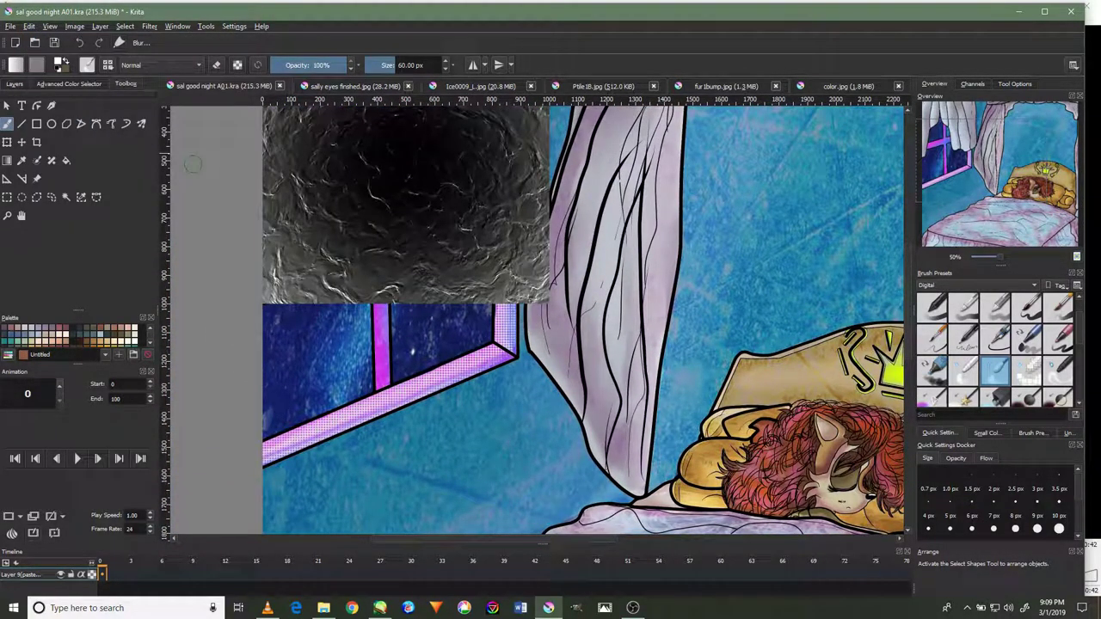
Skew the pasted texture, move it down over the window and rotate it to the window's slant.
{"action": "left_click", "coordinate": [7, 142]}
{"action": "left_click_drag", "start_coordinate": [559, 303], "coordinate": [486, 267]}
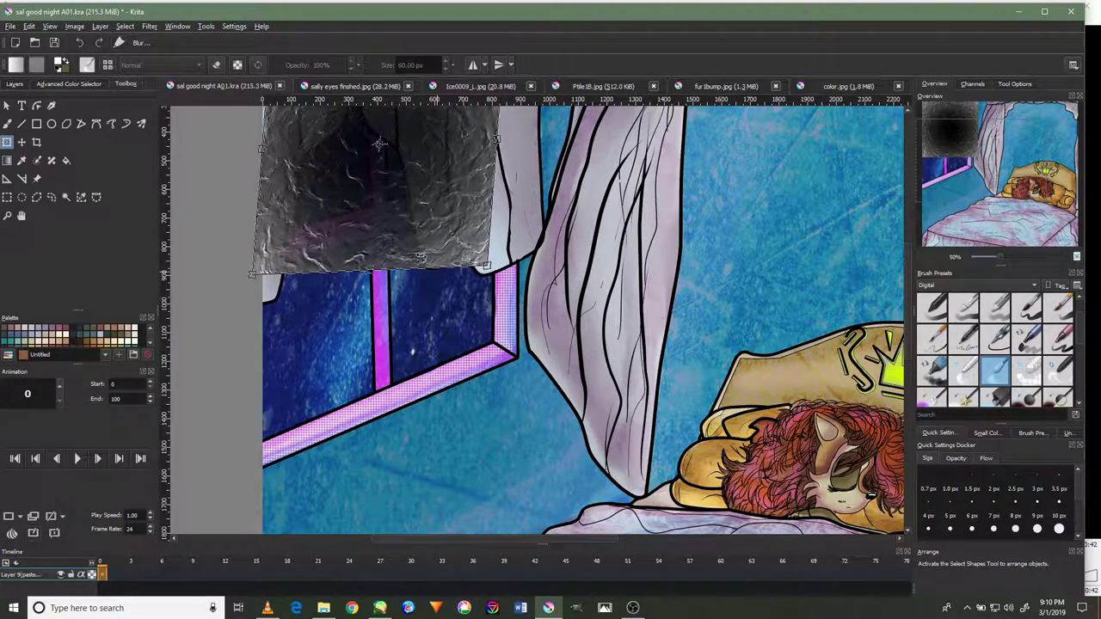
{"action": "mouse_move", "coordinate": [413, 241]}
{"action": "left_mouse_down"}
{"action": "mouse_move", "coordinate": [426, 296]}
{"action": "mouse_move", "coordinate": [468, 322]}
{"action": "mouse_move", "coordinate": [459, 354]}
{"action": "left_mouse_up"}
{"action": "mouse_move", "coordinate": [523, 243]}
{"action": "left_mouse_down"}
{"action": "mouse_move", "coordinate": [439, 290]}
{"action": "mouse_move", "coordinate": [440, 348]}
{"action": "mouse_move", "coordinate": [440, 335]}
{"action": "left_mouse_up"}
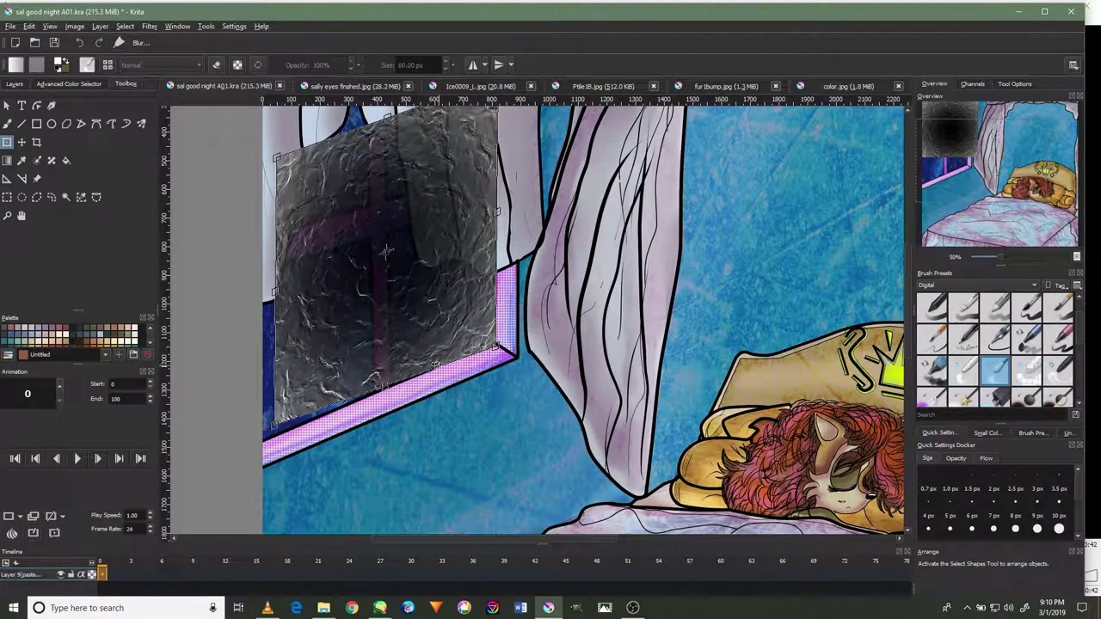
Widen and stretch the texture to cover the whole window pane, then apply the transform.
{"action": "left_click_drag", "start_coordinate": [277, 293], "coordinate": [257, 297]}
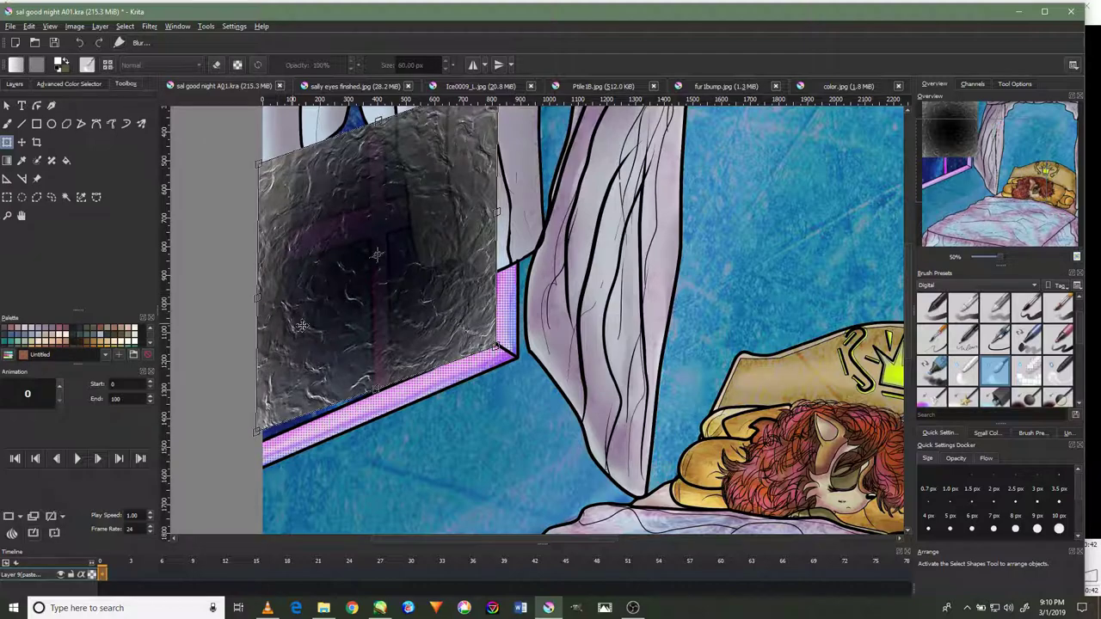
{"action": "left_click_drag", "start_coordinate": [255, 434], "coordinate": [263, 435]}
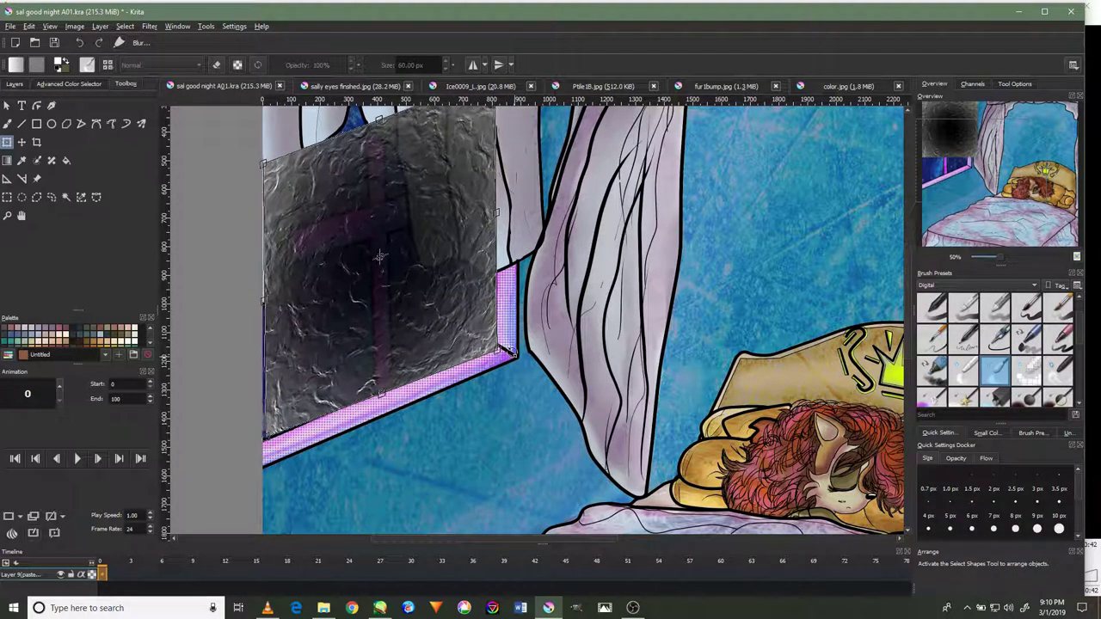
{"action": "left_click_drag", "start_coordinate": [265, 437], "coordinate": [260, 443]}
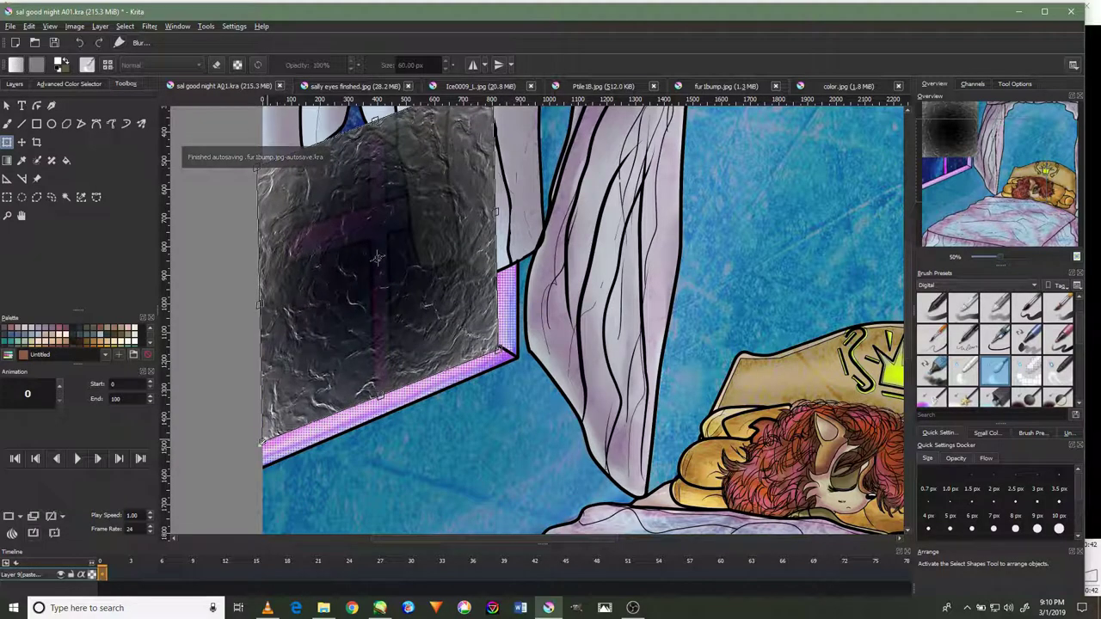
{"action": "scroll", "coordinate": [333, 303], "scroll_direction": "up", "scroll_amount": 2}
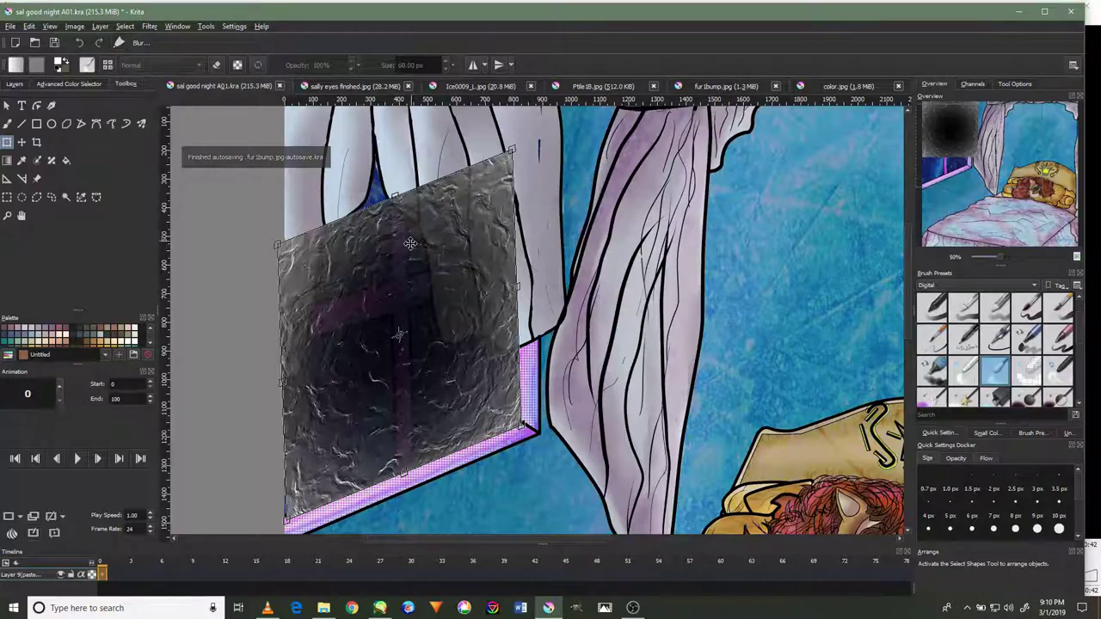
{"action": "left_click_drag", "start_coordinate": [425, 302], "coordinate": [414, 278]}
{"action": "left_click_drag", "start_coordinate": [392, 197], "coordinate": [377, 145]}
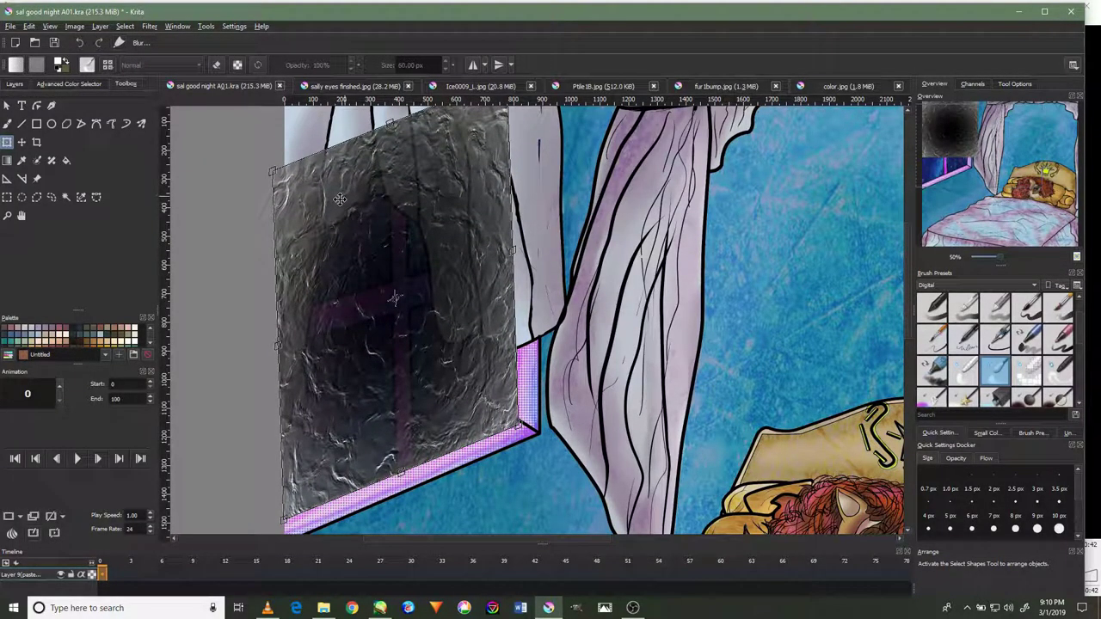
{"action": "key", "text": "Return"}
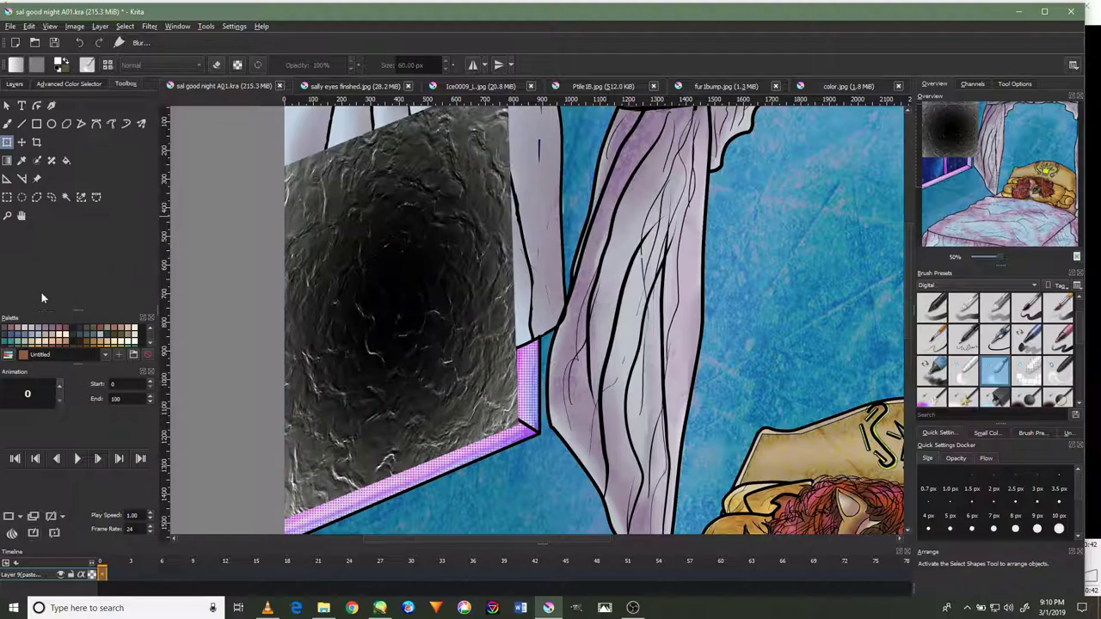
Set the pasted texture layer to Color Dodge blending at about 54% opacity.
{"action": "left_click", "coordinate": [21, 84]}
{"action": "left_click", "coordinate": [57, 106]}
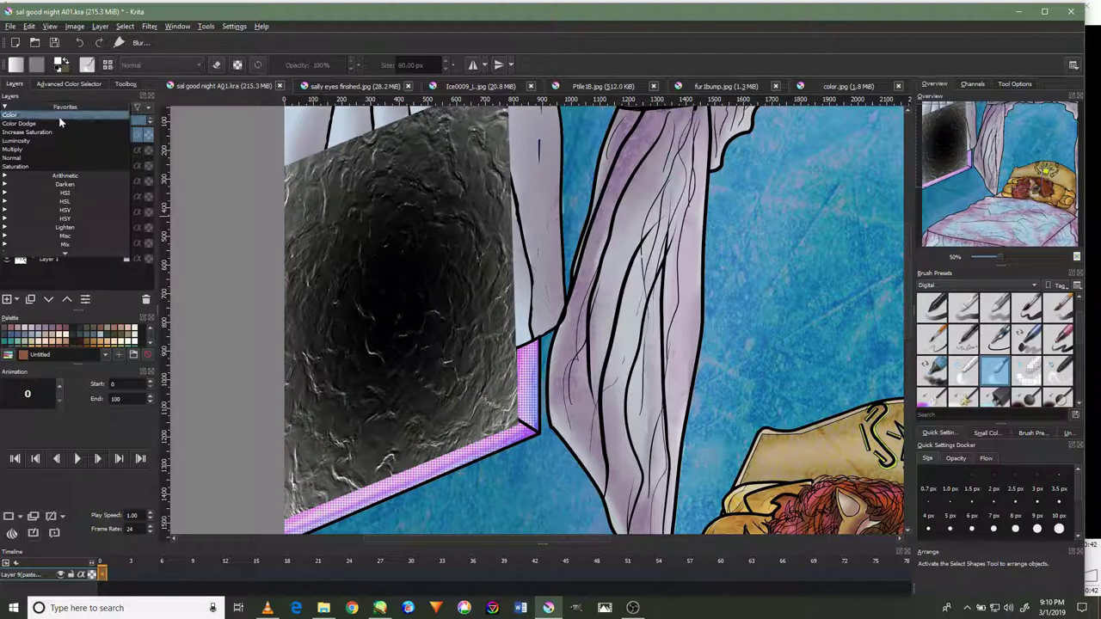
{"action": "left_click", "coordinate": [65, 105]}
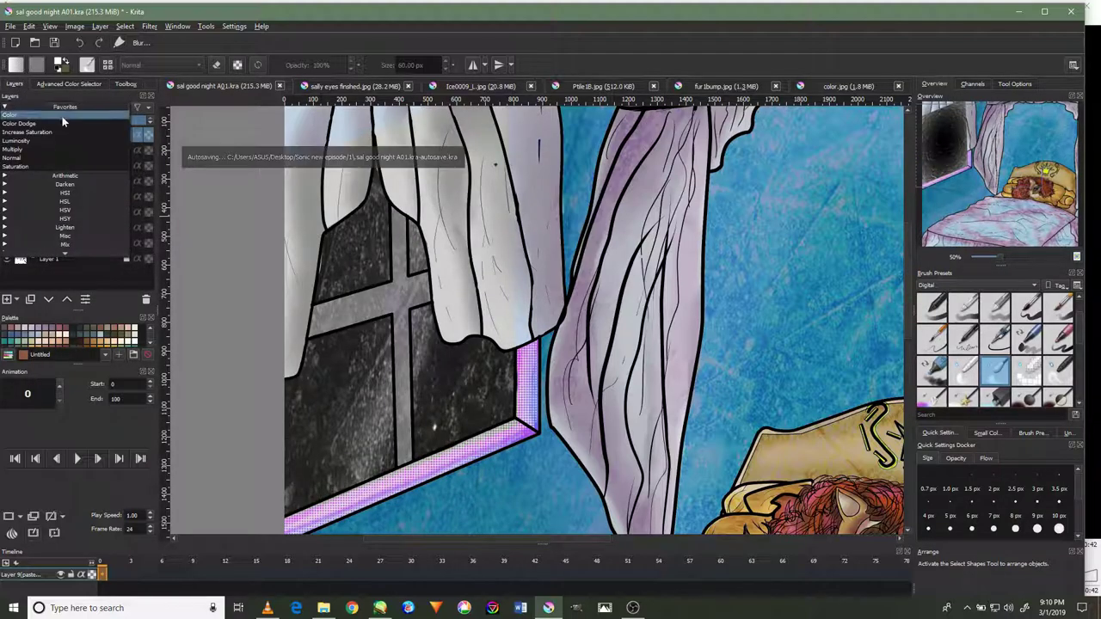
{"action": "left_click", "coordinate": [68, 142]}
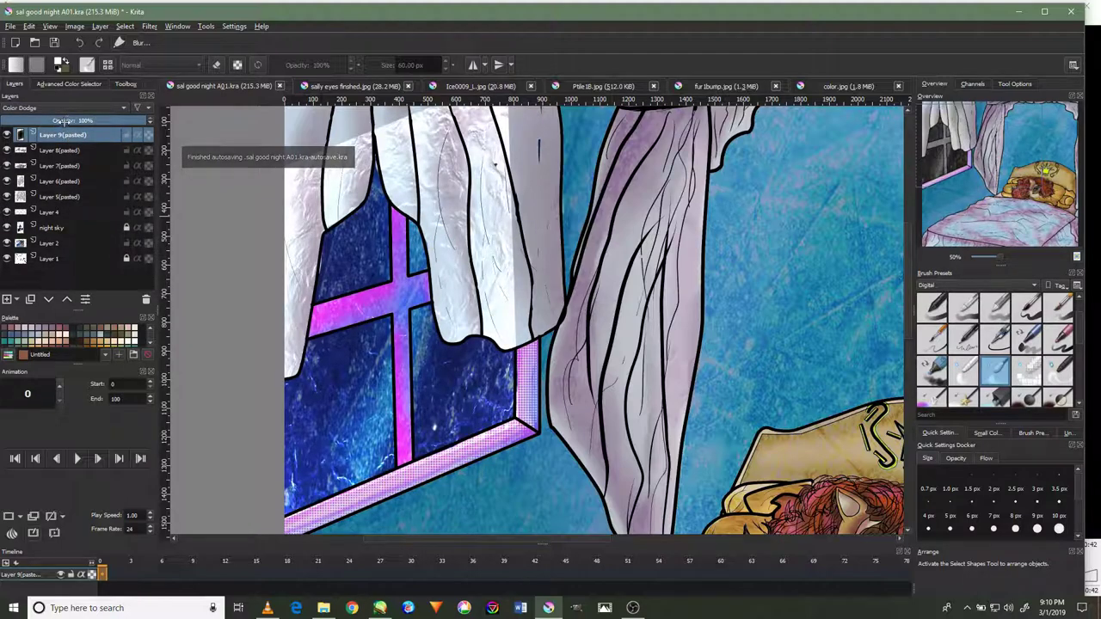
{"action": "left_click", "coordinate": [66, 121]}
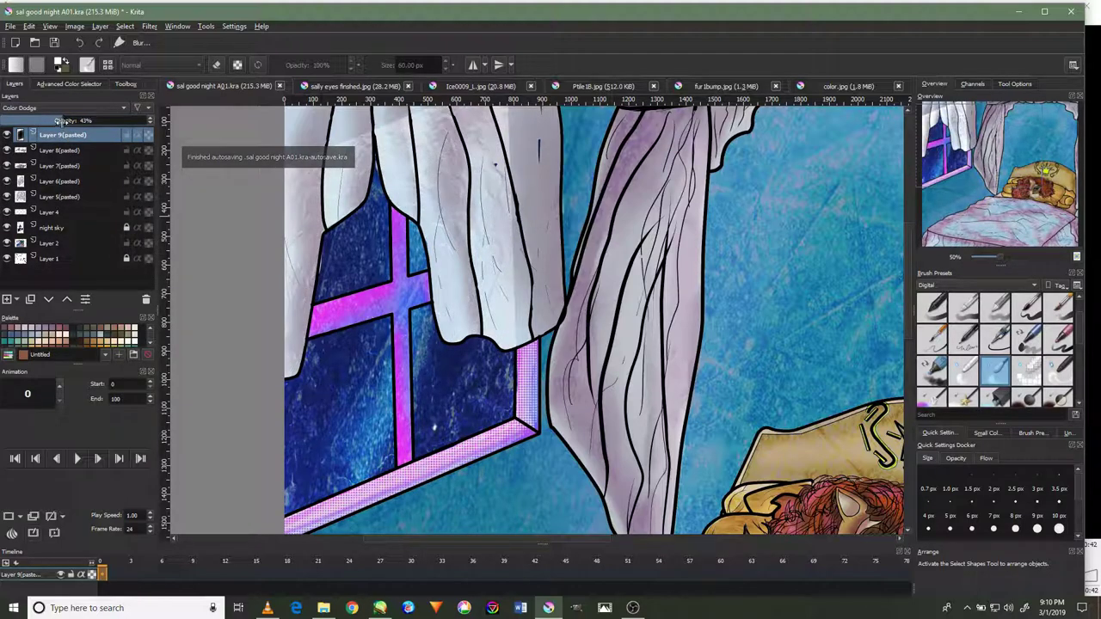
{"action": "left_click_drag", "start_coordinate": [65, 120], "coordinate": [82, 120]}
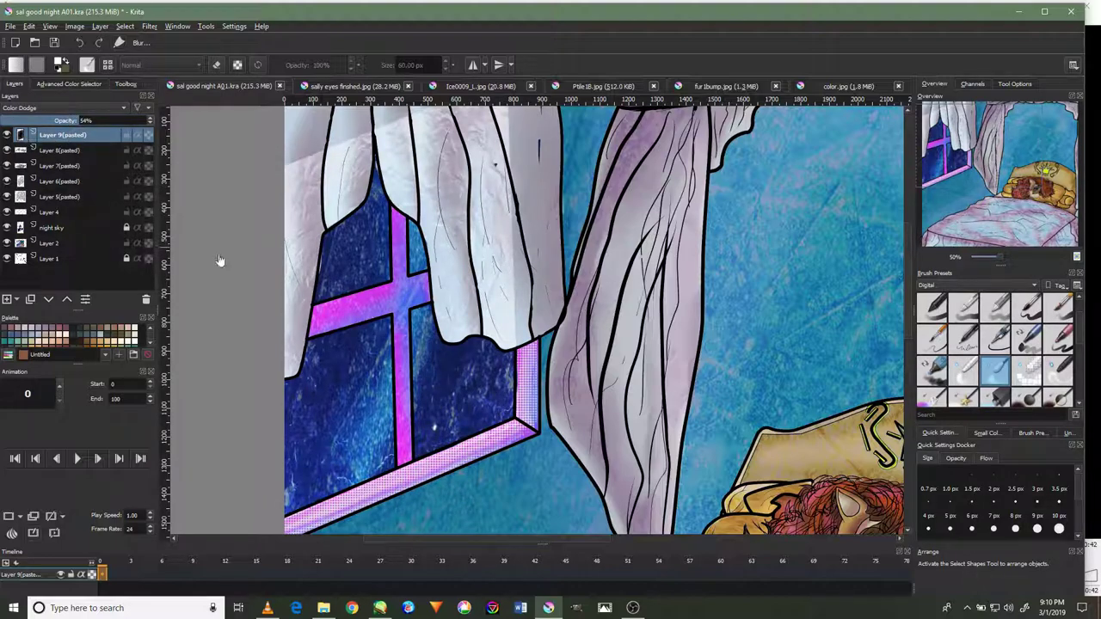
{"action": "scroll", "coordinate": [959, 323], "scroll_direction": "up", "scroll_amount": 1}
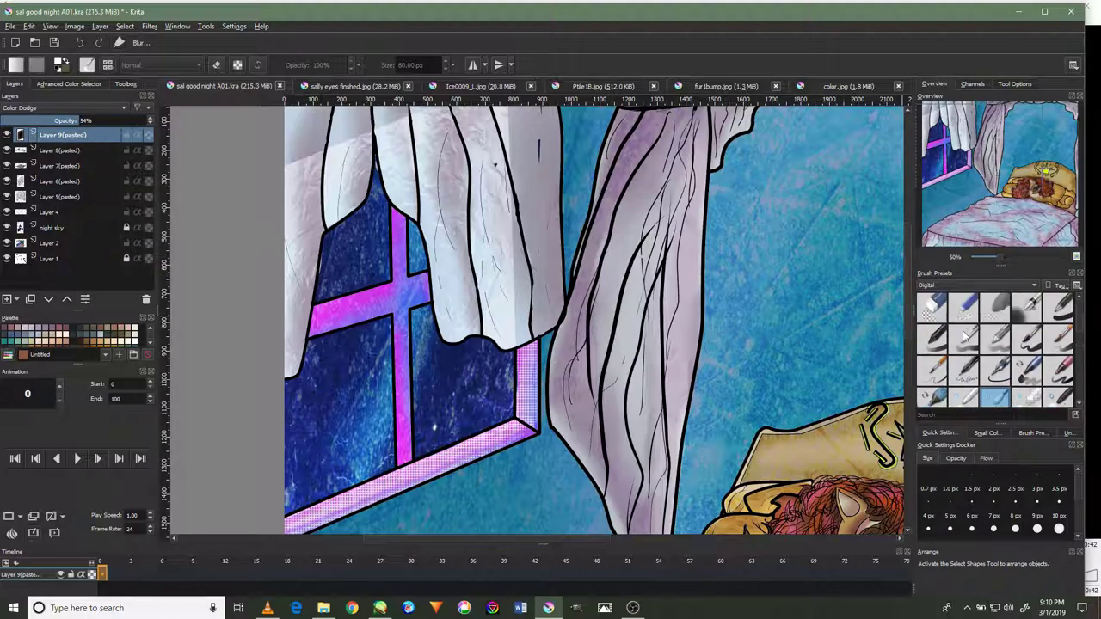
With an eraser preset in freehand brush mode, erase stray sketch lines on the white curtain.
{"action": "left_click", "coordinate": [1003, 310]}
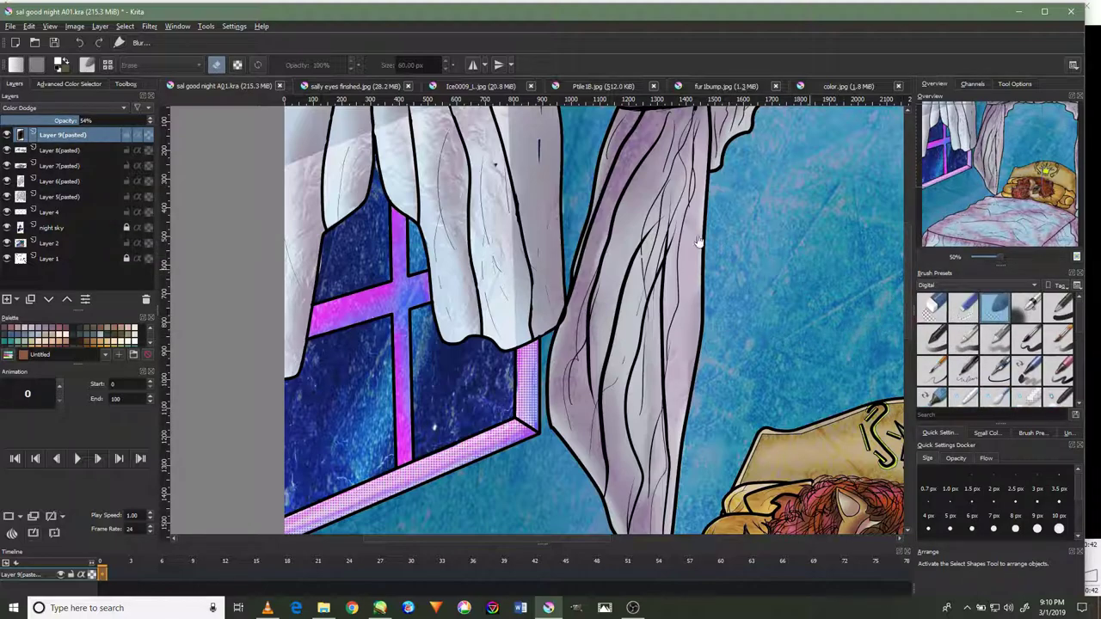
{"action": "left_click", "coordinate": [126, 84]}
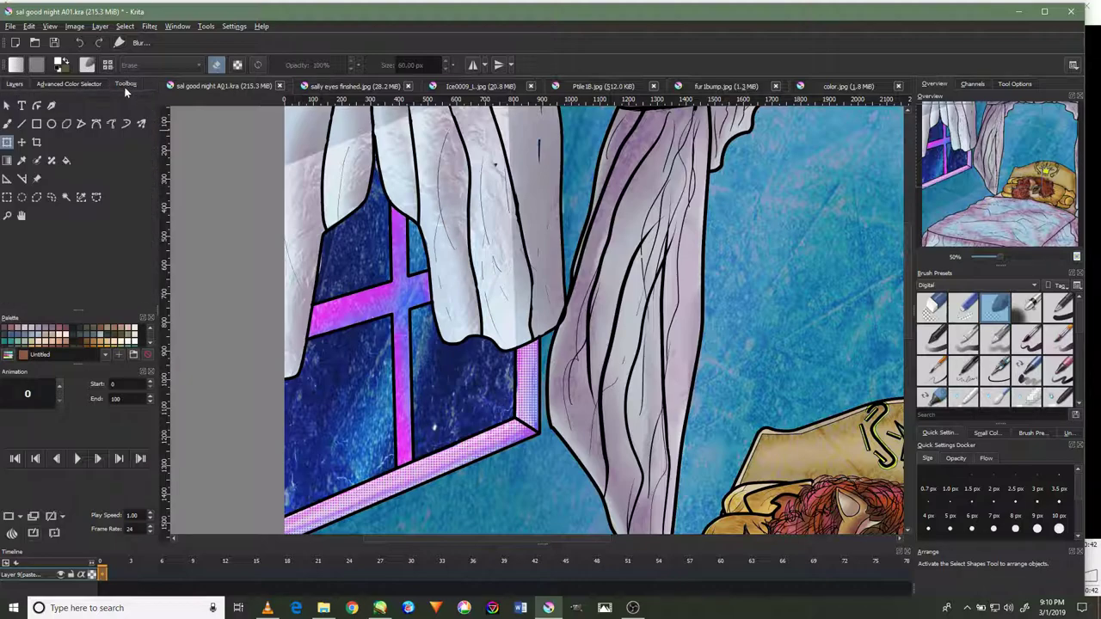
{"action": "left_click", "coordinate": [8, 123]}
{"action": "left_click_drag", "start_coordinate": [529, 229], "coordinate": [460, 214]}
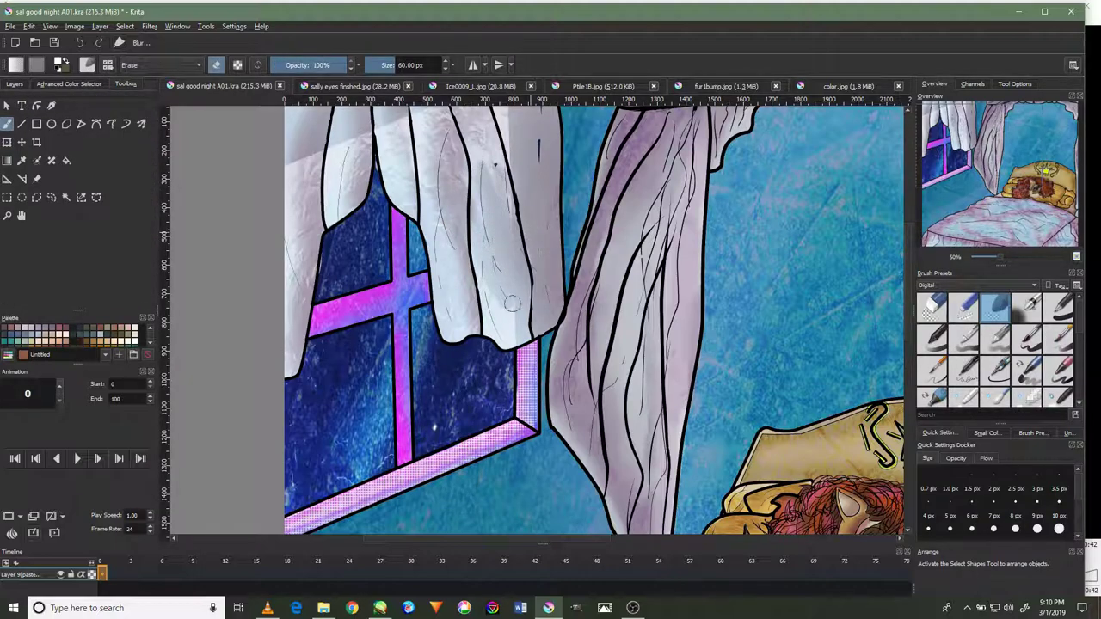
{"action": "mouse_move", "coordinate": [511, 303]}
{"action": "left_mouse_down"}
{"action": "mouse_move", "coordinate": [404, 152]}
{"action": "mouse_move", "coordinate": [439, 205]}
{"action": "mouse_move", "coordinate": [417, 149]}
{"action": "mouse_move", "coordinate": [446, 195]}
{"action": "left_mouse_up"}
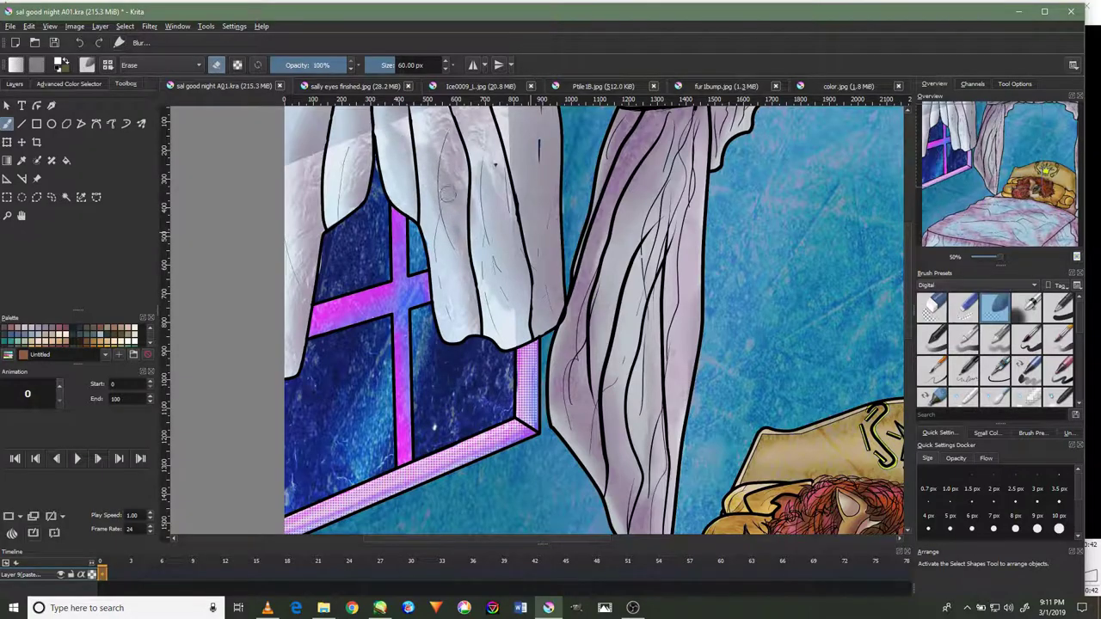
{"action": "scroll", "coordinate": [520, 116], "scroll_direction": "up", "scroll_amount": 2}
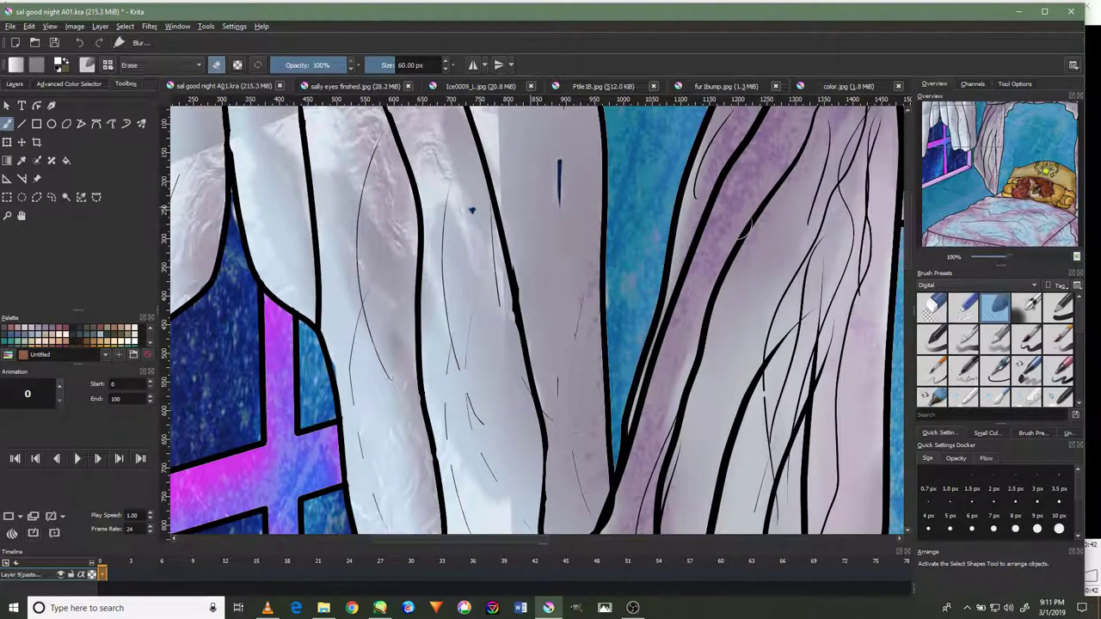
Using another eraser preset enlarged to 110 px, erase the curtain's folds, lower edge and left side.
{"action": "left_click", "coordinate": [936, 307]}
{"action": "mouse_move", "coordinate": [426, 181]}
{"action": "left_mouse_down"}
{"action": "mouse_move", "coordinate": [362, 120]}
{"action": "mouse_move", "coordinate": [342, 189]}
{"action": "left_mouse_up"}
{"action": "scroll", "coordinate": [394, 216], "scroll_direction": "down", "scroll_amount": 3}
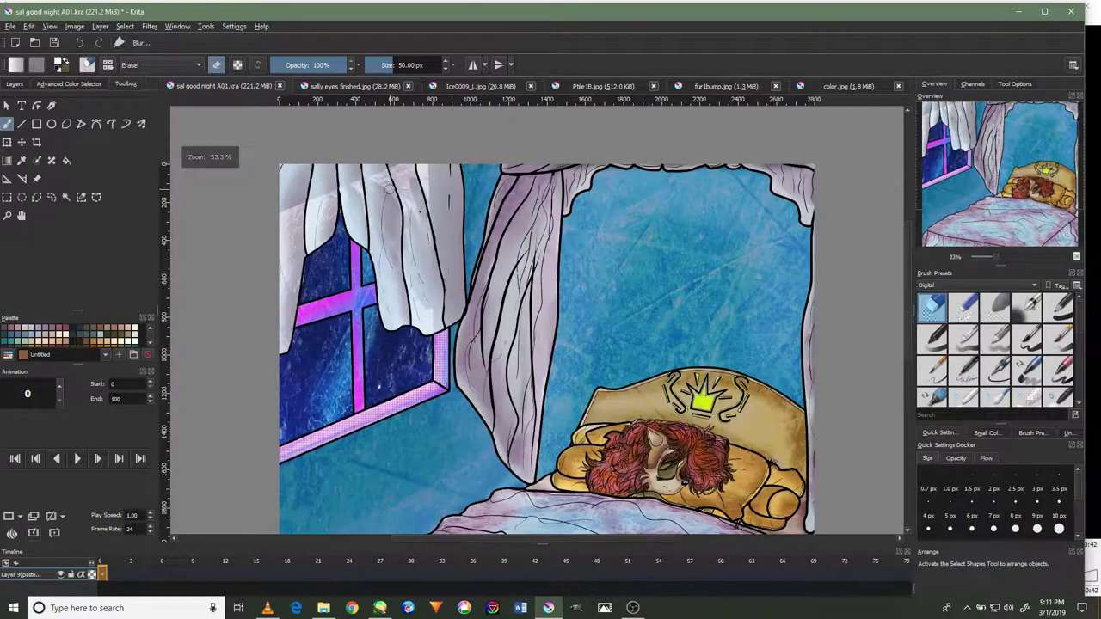
{"action": "scroll", "coordinate": [397, 164], "scroll_direction": "up", "scroll_amount": 1}
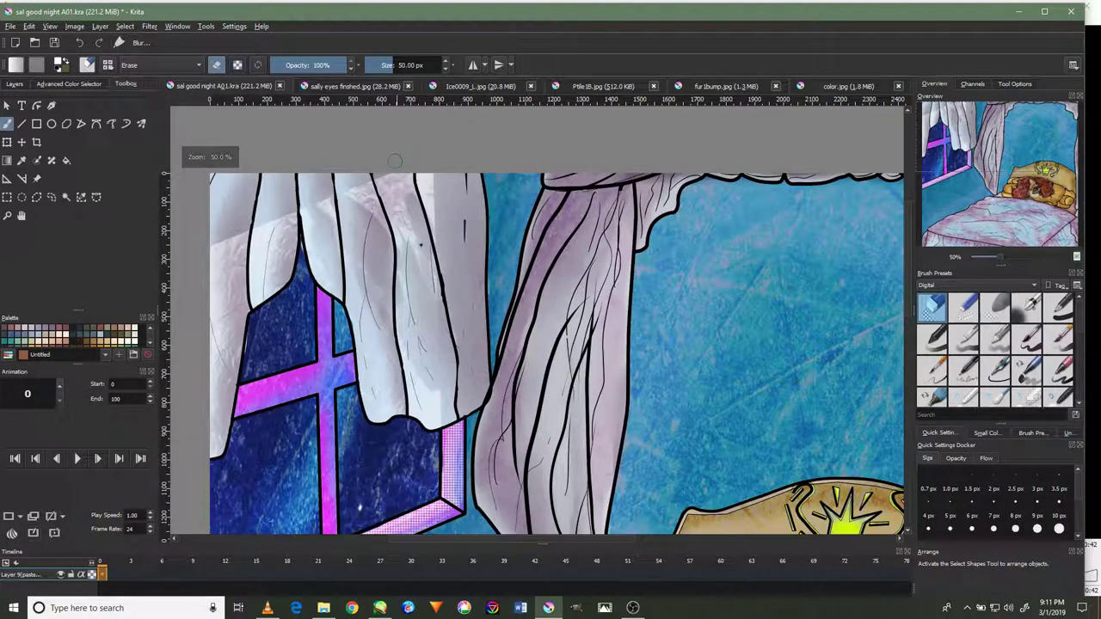
{"action": "left_click_drag", "start_coordinate": [412, 188], "coordinate": [425, 183]}
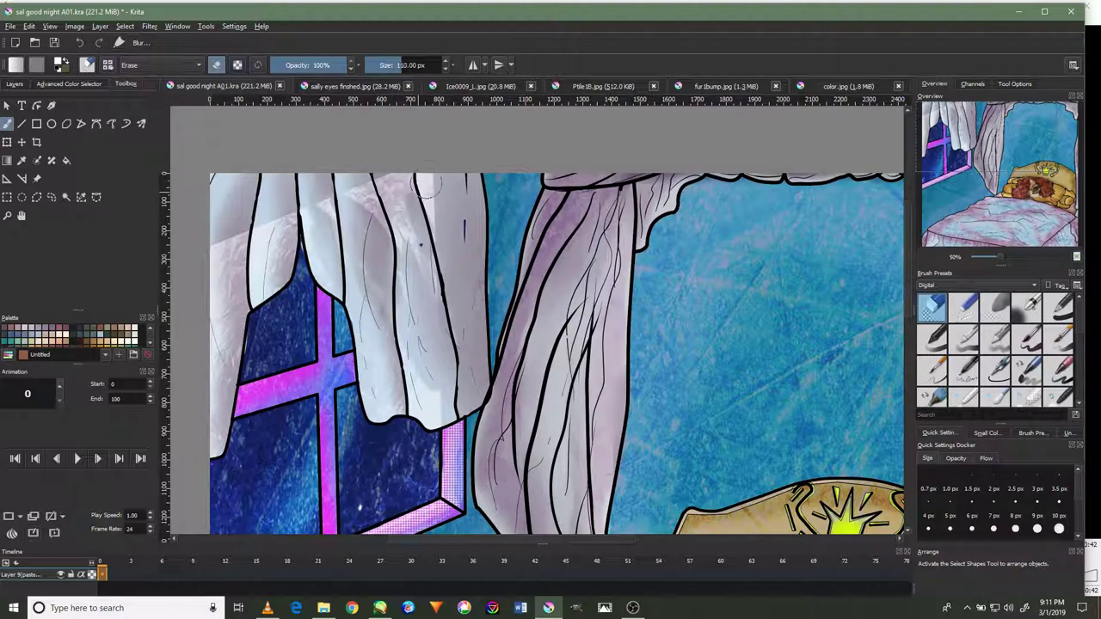
{"action": "left_click_drag", "start_coordinate": [420, 246], "coordinate": [416, 255]}
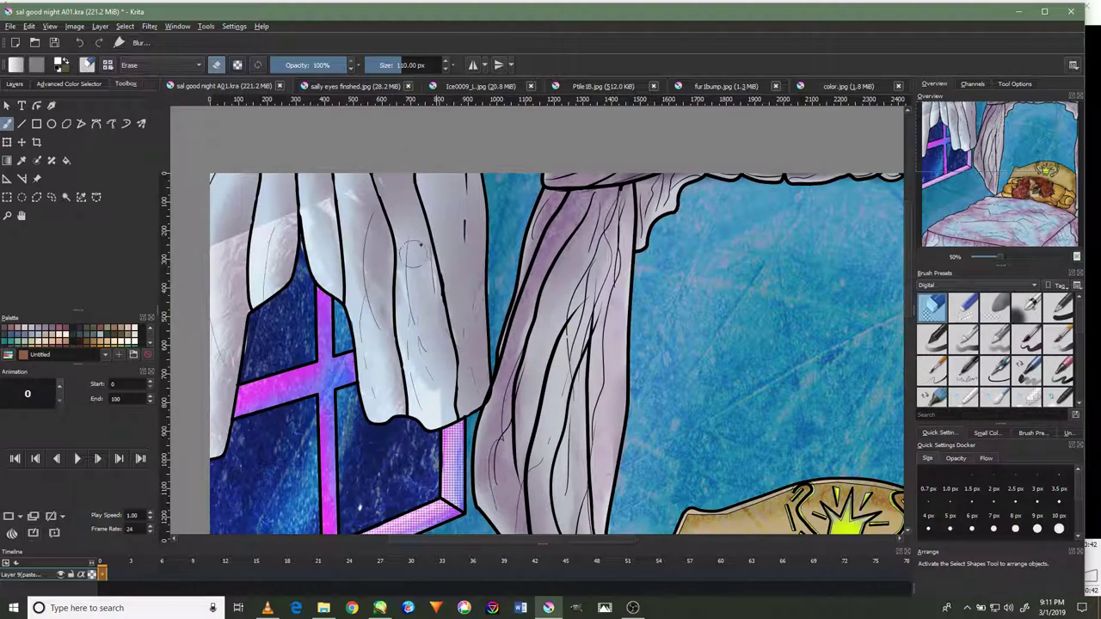
{"action": "left_click_drag", "start_coordinate": [318, 204], "coordinate": [370, 215]}
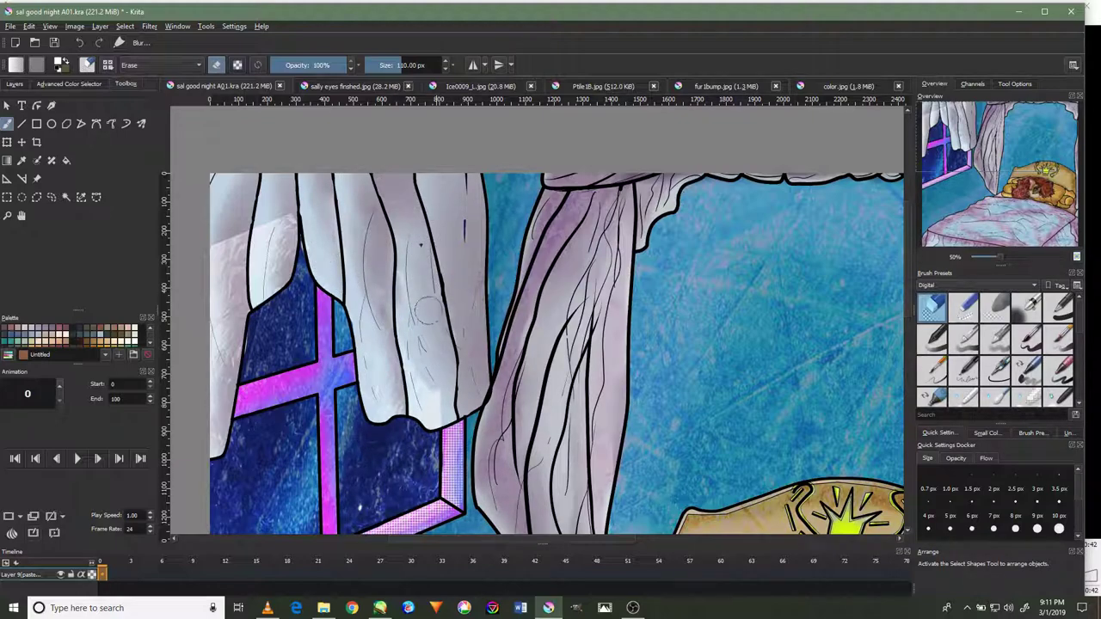
{"action": "mouse_move", "coordinate": [378, 348]}
{"action": "left_mouse_down"}
{"action": "mouse_move", "coordinate": [438, 397]}
{"action": "mouse_move", "coordinate": [386, 391]}
{"action": "mouse_move", "coordinate": [422, 411]}
{"action": "left_mouse_up"}
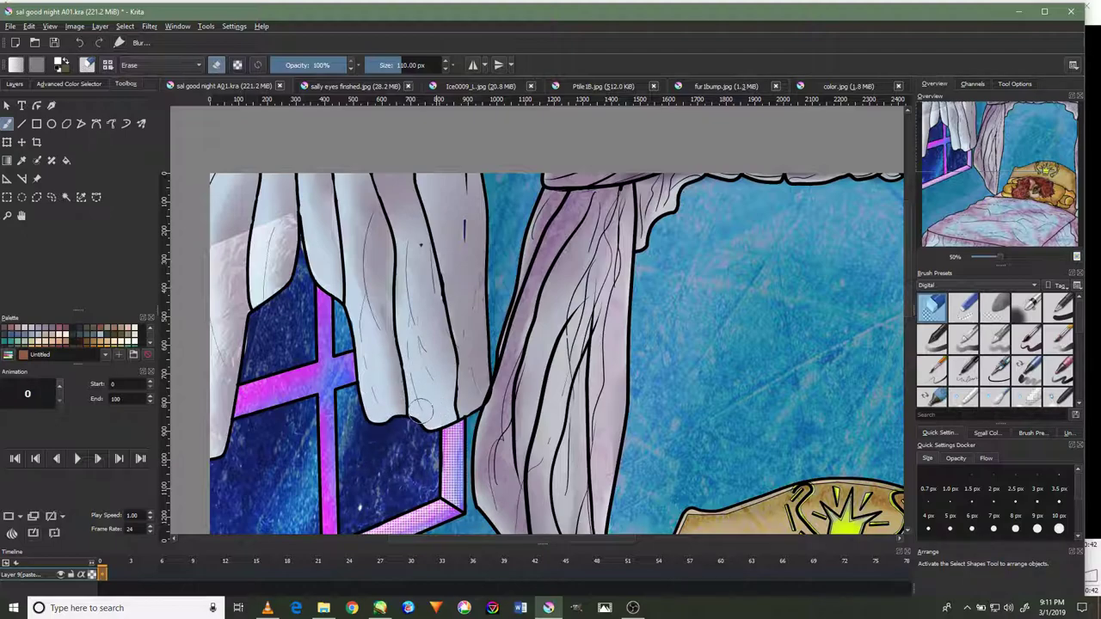
{"action": "mouse_move", "coordinate": [231, 195]}
{"action": "left_mouse_down"}
{"action": "mouse_move", "coordinate": [262, 258]}
{"action": "mouse_move", "coordinate": [217, 441]}
{"action": "left_mouse_up"}
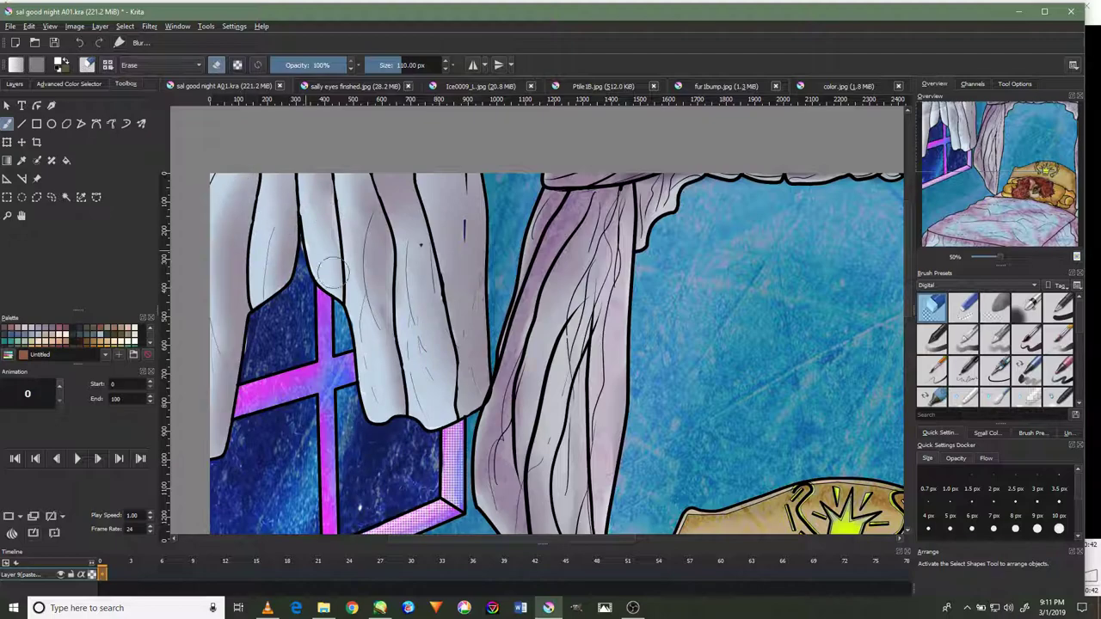
{"action": "scroll", "coordinate": [508, 340], "scroll_direction": "down", "scroll_amount": 2}
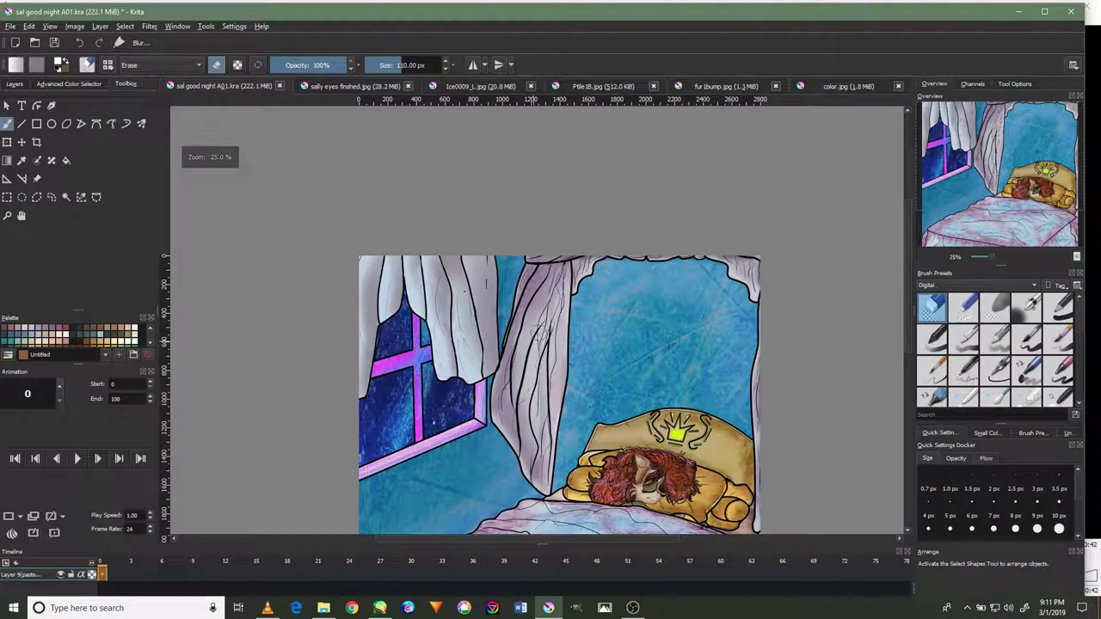
Pan and zoom around the canvas to inspect the bed, character, curtains and window.
{"action": "left_click_drag", "start_coordinate": [559, 323], "coordinate": [481, 170]}
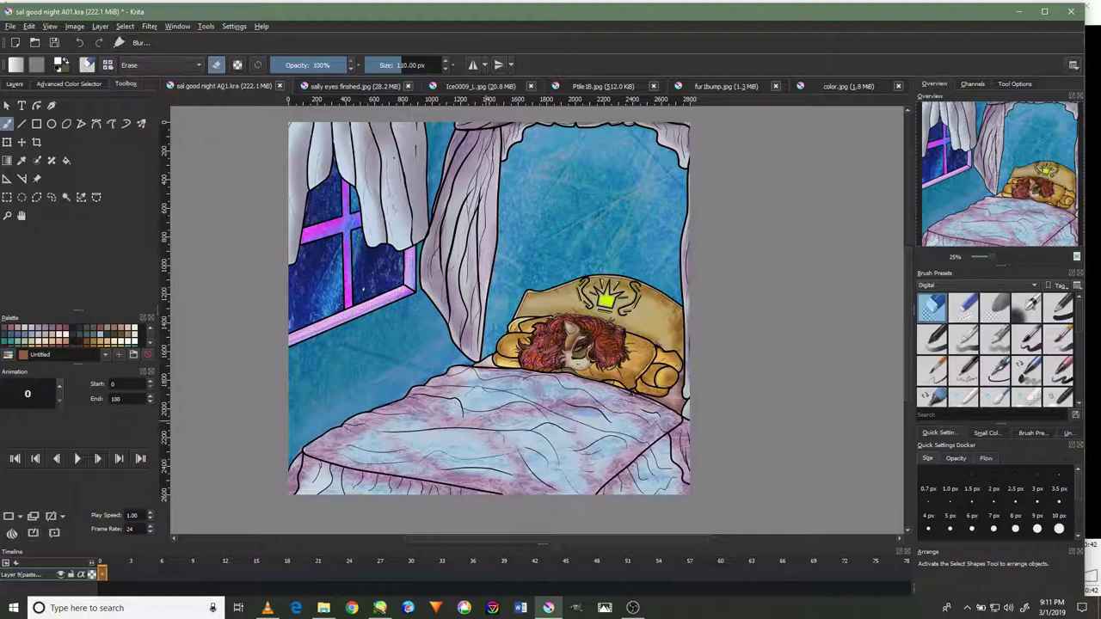
{"action": "scroll", "coordinate": [506, 445], "scroll_direction": "up", "scroll_amount": 1}
{"action": "scroll", "coordinate": [506, 439], "scroll_direction": "up", "scroll_amount": 2}
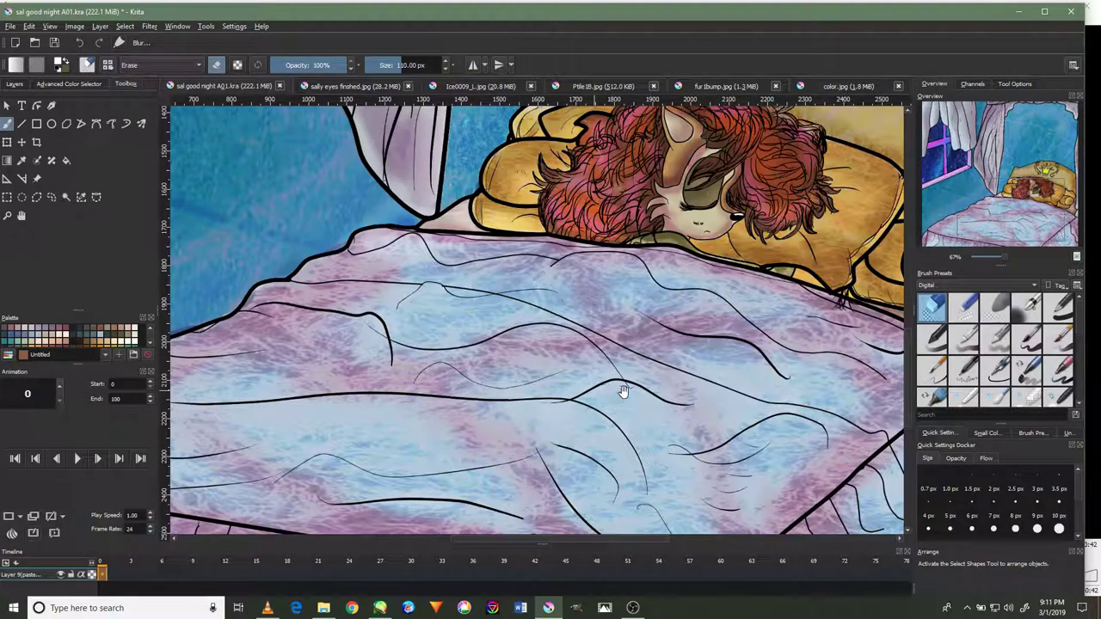
{"action": "mouse_move", "coordinate": [623, 392]}
{"action": "left_mouse_down"}
{"action": "mouse_move", "coordinate": [529, 206]}
{"action": "mouse_move", "coordinate": [486, 408]}
{"action": "left_mouse_up"}
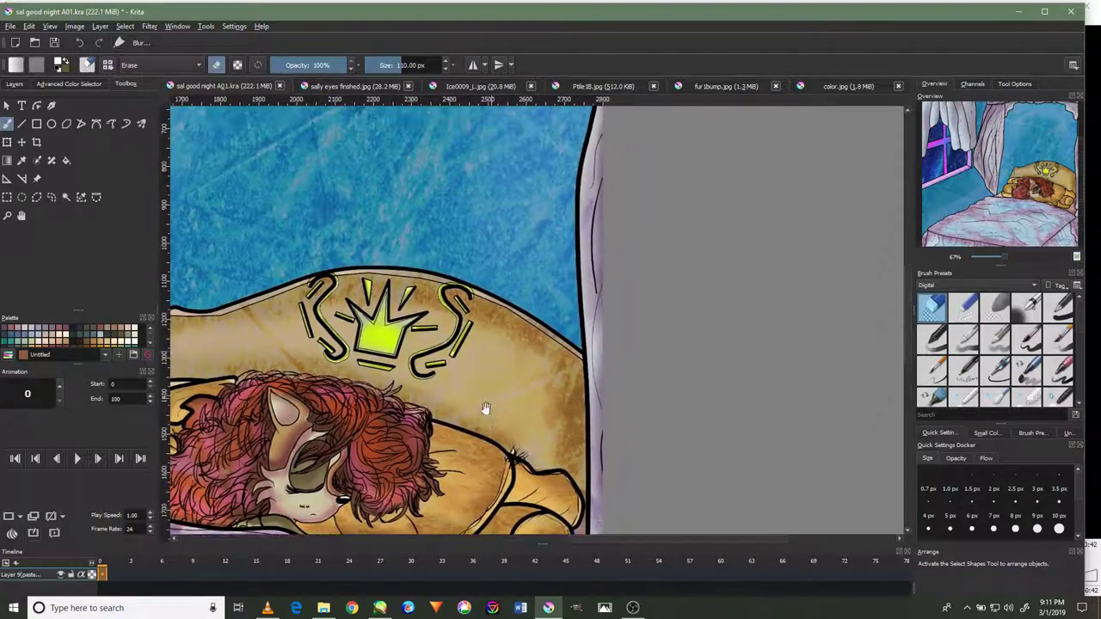
{"action": "mouse_move", "coordinate": [515, 258]}
{"action": "left_mouse_down"}
{"action": "mouse_move", "coordinate": [484, 331]}
{"action": "mouse_move", "coordinate": [536, 277]}
{"action": "mouse_move", "coordinate": [590, 153]}
{"action": "left_mouse_up"}
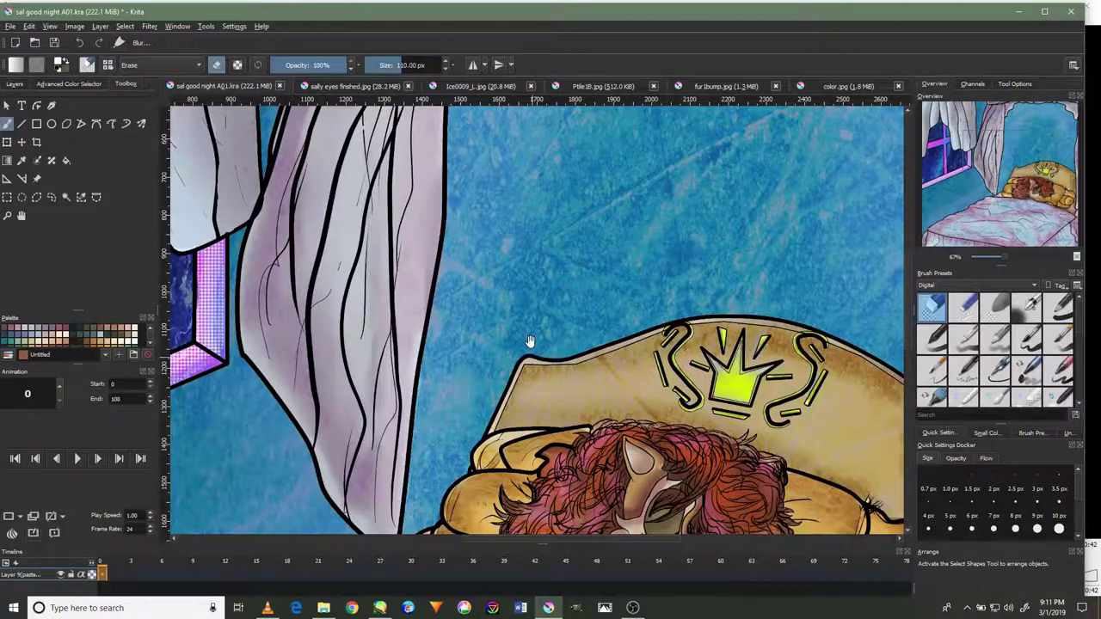
{"action": "mouse_move", "coordinate": [530, 341]}
{"action": "left_mouse_down"}
{"action": "mouse_move", "coordinate": [543, 212]}
{"action": "mouse_move", "coordinate": [602, 246]}
{"action": "mouse_move", "coordinate": [553, 327]}
{"action": "left_mouse_up"}
{"action": "mouse_move", "coordinate": [593, 155]}
{"action": "left_mouse_down"}
{"action": "mouse_move", "coordinate": [634, 235]}
{"action": "mouse_move", "coordinate": [660, 238]}
{"action": "mouse_move", "coordinate": [550, 220]}
{"action": "mouse_move", "coordinate": [560, 226]}
{"action": "mouse_move", "coordinate": [528, 275]}
{"action": "mouse_move", "coordinate": [527, 310]}
{"action": "left_mouse_up"}
{"action": "mouse_move", "coordinate": [508, 231]}
{"action": "left_mouse_down"}
{"action": "mouse_move", "coordinate": [521, 227]}
{"action": "mouse_move", "coordinate": [499, 300]}
{"action": "mouse_move", "coordinate": [509, 352]}
{"action": "mouse_move", "coordinate": [540, 299]}
{"action": "left_mouse_up"}
{"action": "scroll", "coordinate": [578, 183], "scroll_direction": "down", "scroll_amount": 2}
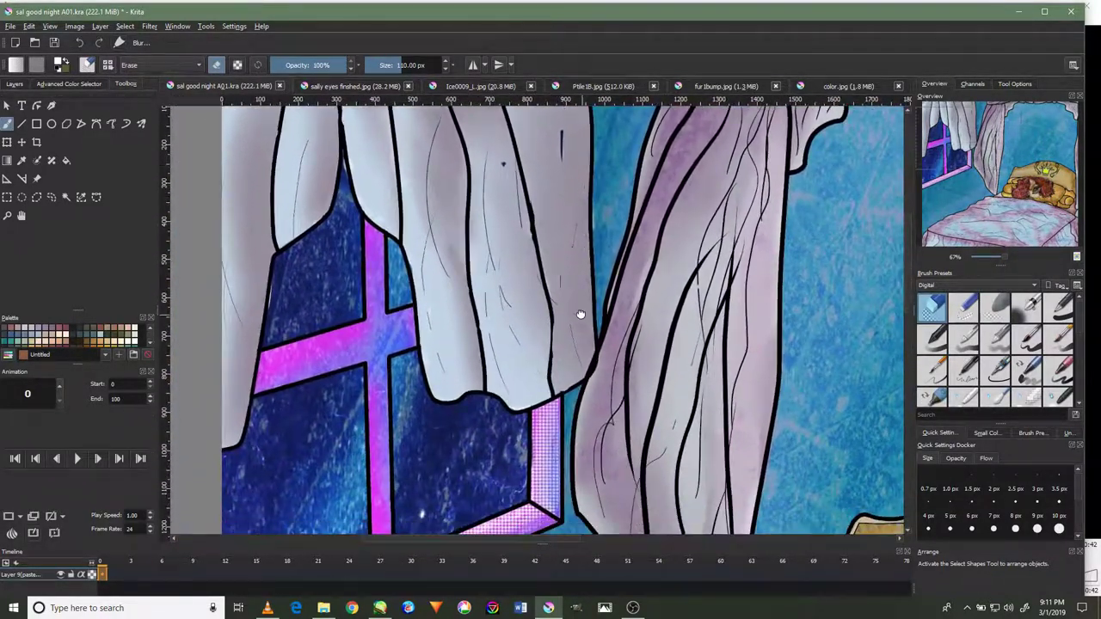
{"action": "scroll", "coordinate": [580, 310], "scroll_direction": "down", "scroll_amount": 2}
{"action": "scroll", "coordinate": [569, 258], "scroll_direction": "down", "scroll_amount": 1}
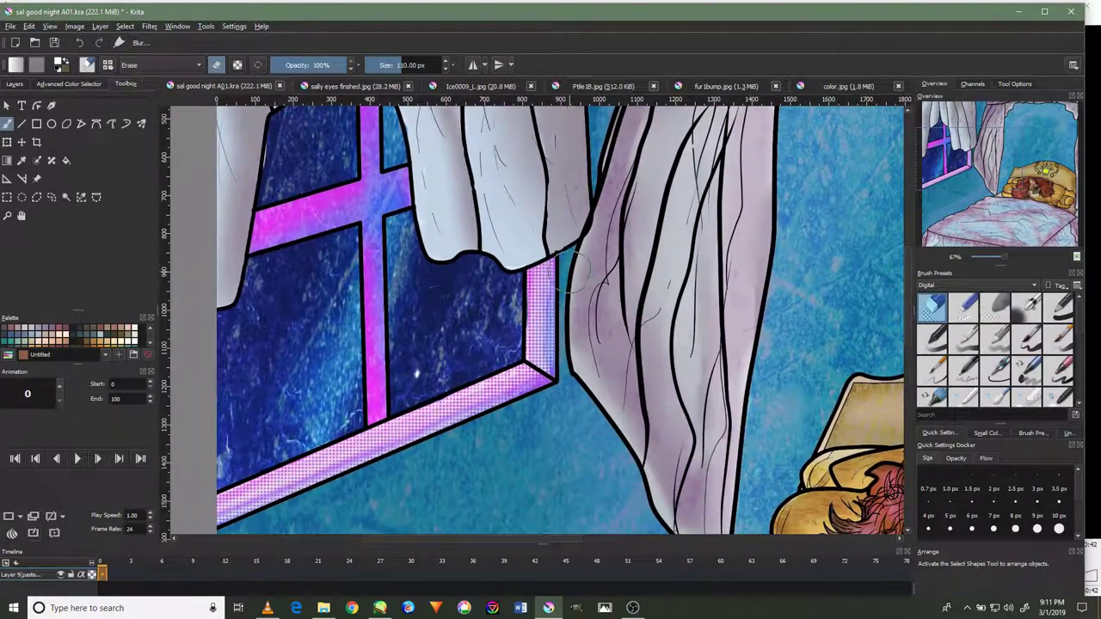
{"action": "scroll", "coordinate": [574, 272], "scroll_direction": "down", "scroll_amount": 1}
{"action": "scroll", "coordinate": [581, 275], "scroll_direction": "down", "scroll_amount": 1}
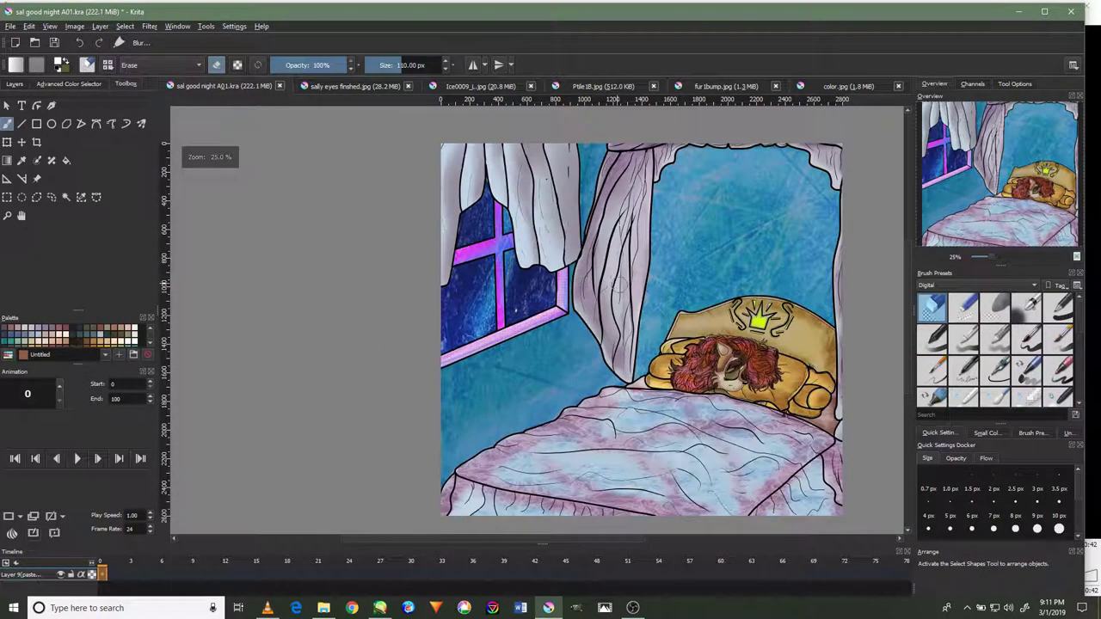
{"action": "left_click_drag", "start_coordinate": [654, 277], "coordinate": [558, 239]}
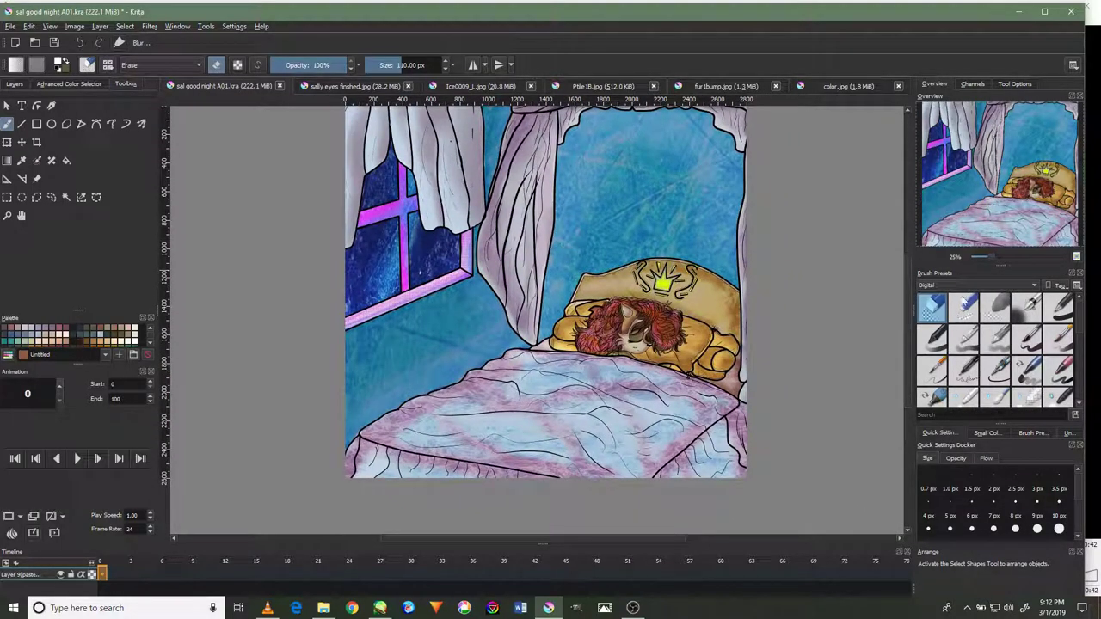
Switch the Brush Presets tag from Digital to Sketch, then to Textures.
{"action": "left_click", "coordinate": [962, 285]}
{"action": "left_click", "coordinate": [955, 353]}
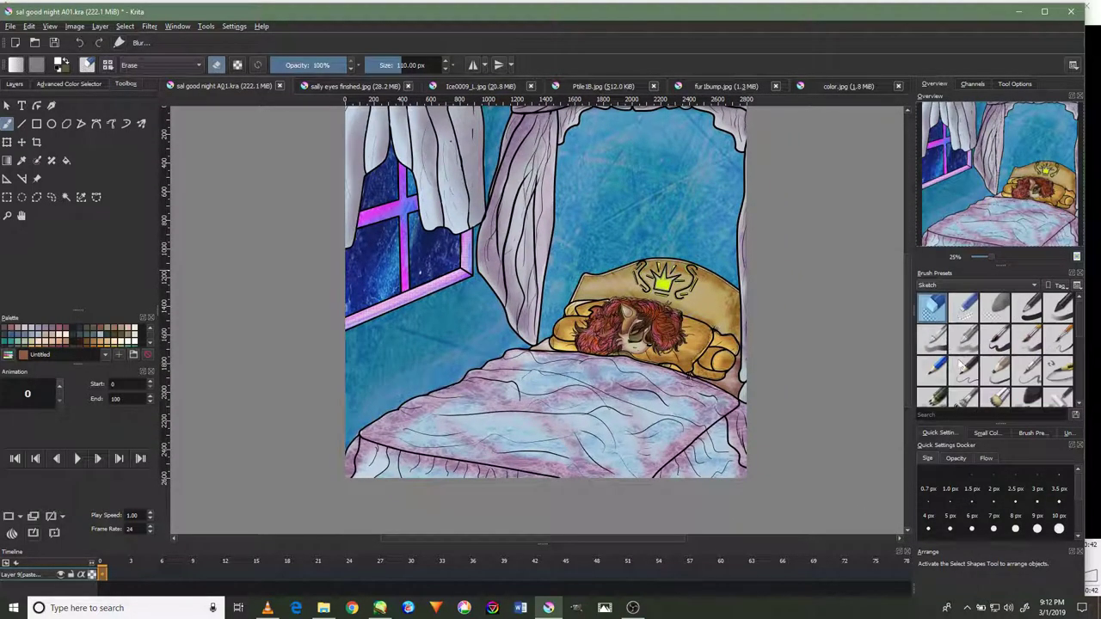
{"action": "left_click", "coordinate": [955, 282]}
{"action": "left_click", "coordinate": [955, 309]}
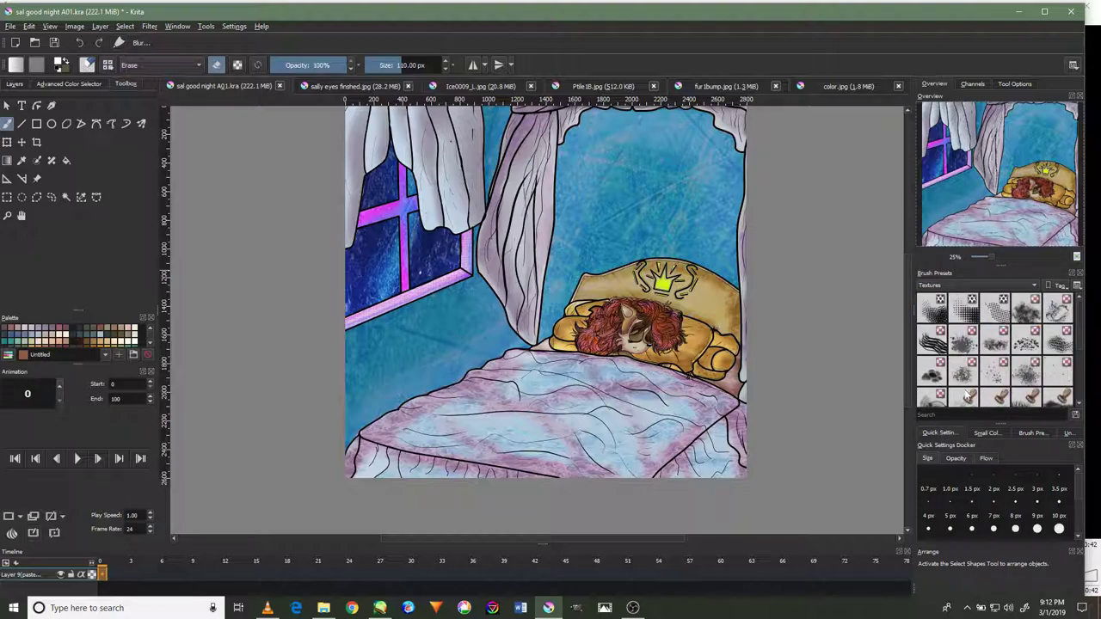
At 50% zoom, pick the bottom-left Textures stamp preset for 200 px Normal-mode painting, showing the window.
{"action": "scroll", "coordinate": [968, 395], "scroll_direction": "down", "scroll_amount": 3}
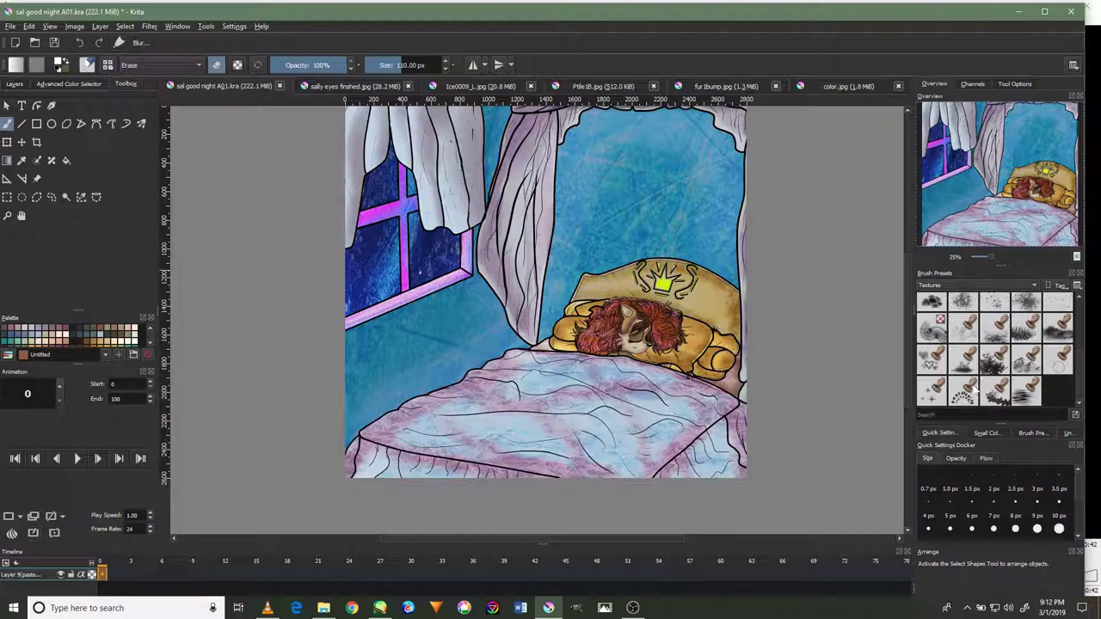
{"action": "scroll", "coordinate": [671, 258], "scroll_direction": "up", "scroll_amount": 2}
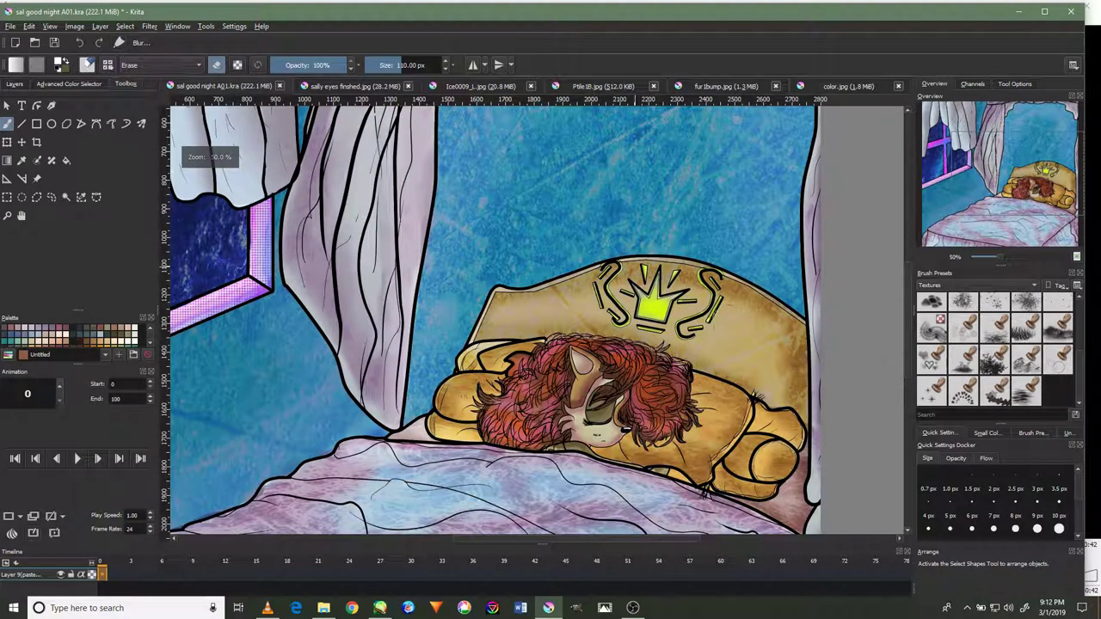
{"action": "left_click", "coordinate": [935, 396]}
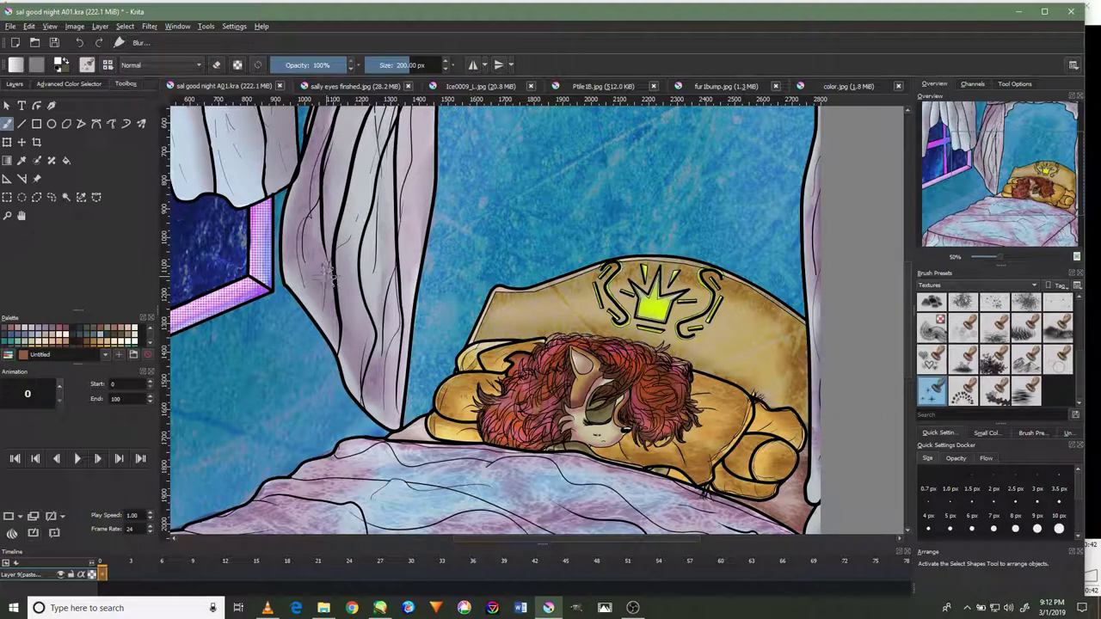
{"action": "left_click_drag", "start_coordinate": [224, 262], "coordinate": [446, 323]}
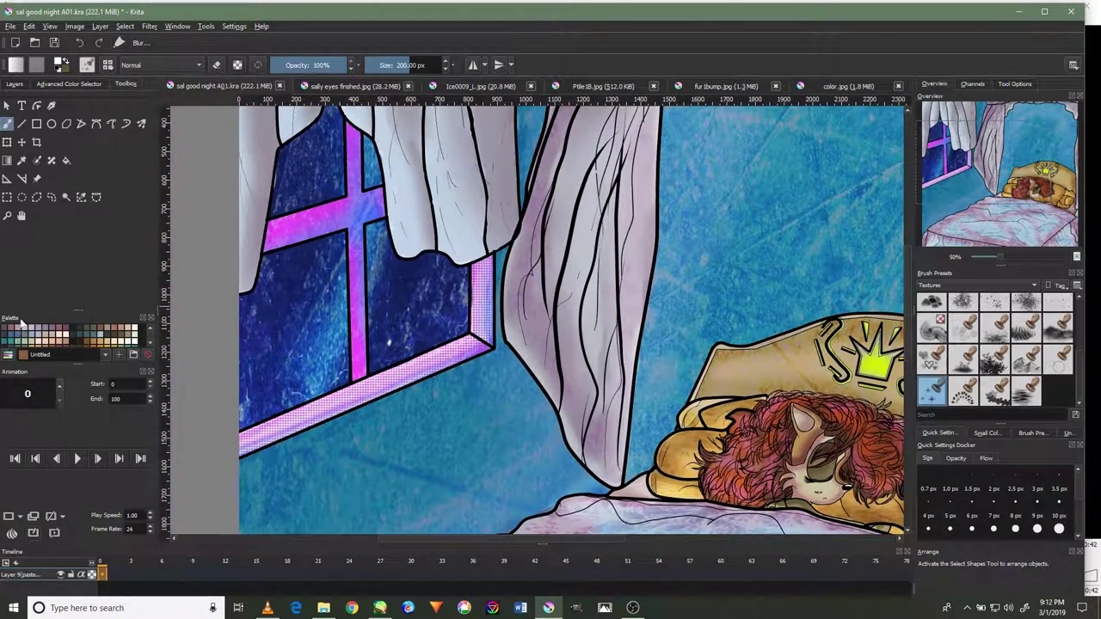
Set Layer 10's blending mode to Luminosity.
{"action": "left_click", "coordinate": [21, 85]}
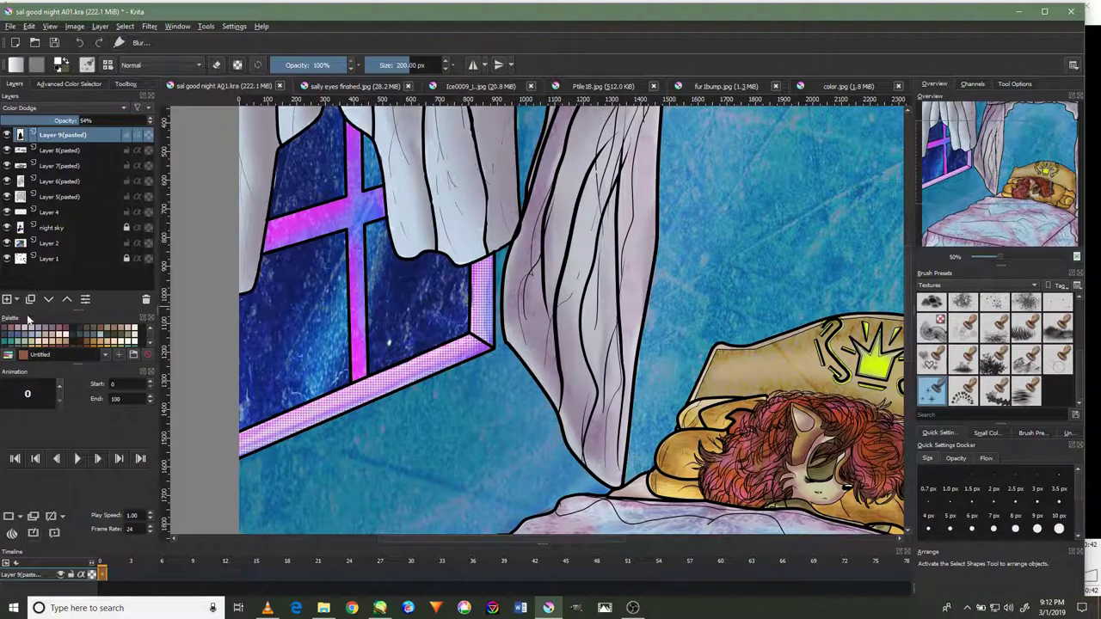
{"action": "left_click", "coordinate": [41, 108]}
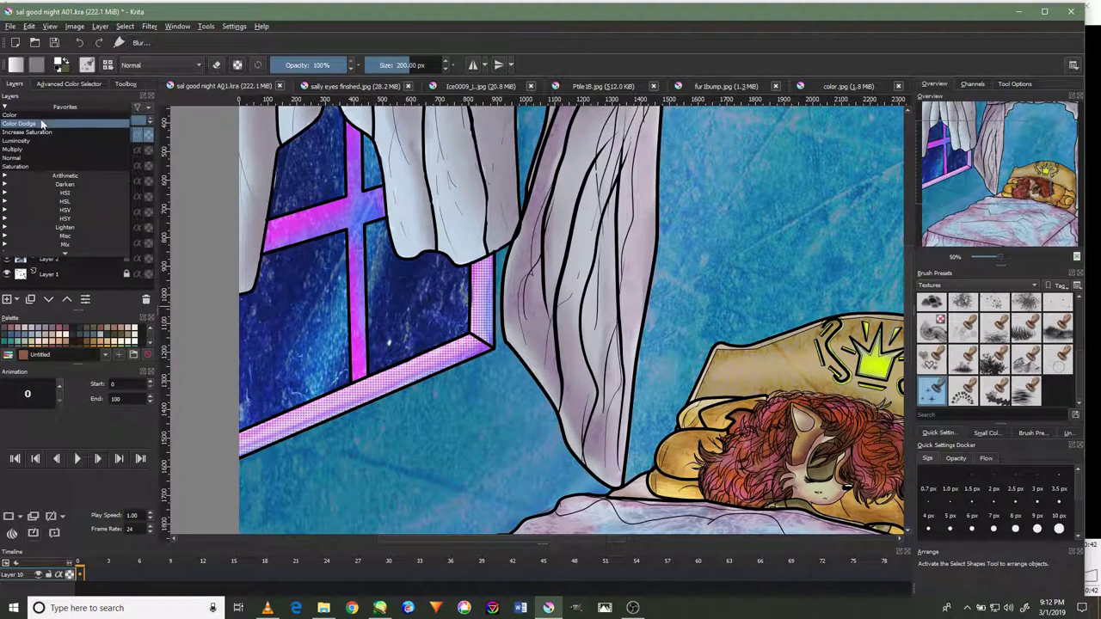
{"action": "left_click", "coordinate": [42, 141]}
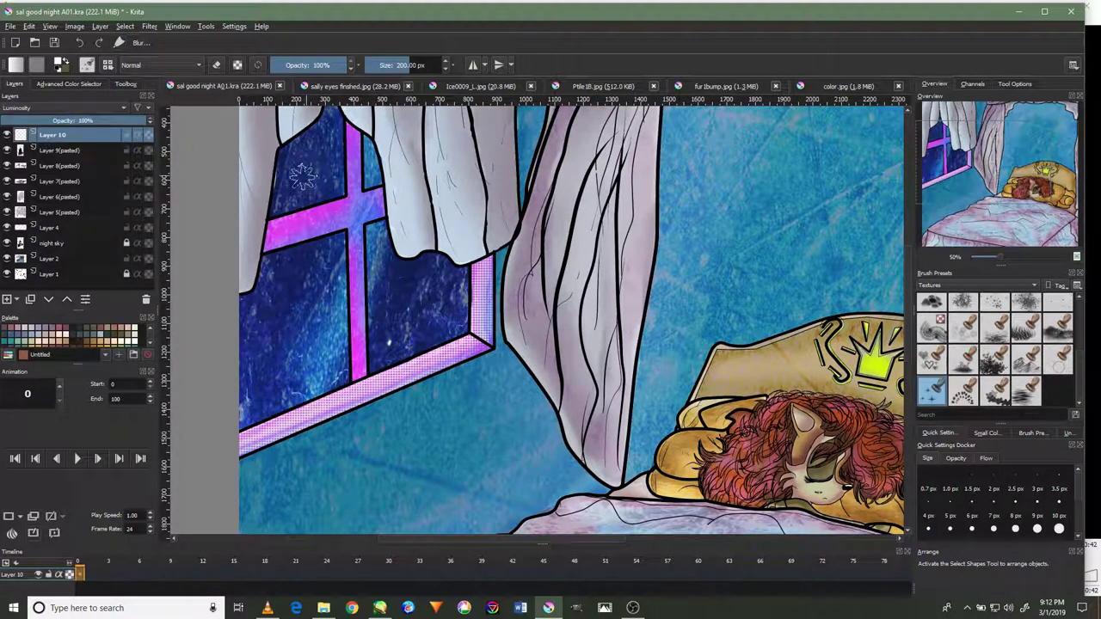
Resize the star stamp brush larger, then stamp bright stars in the lower-right window pane.
{"action": "key", "text": "bracketleft"}
{"action": "key", "text": "bracketleft"}
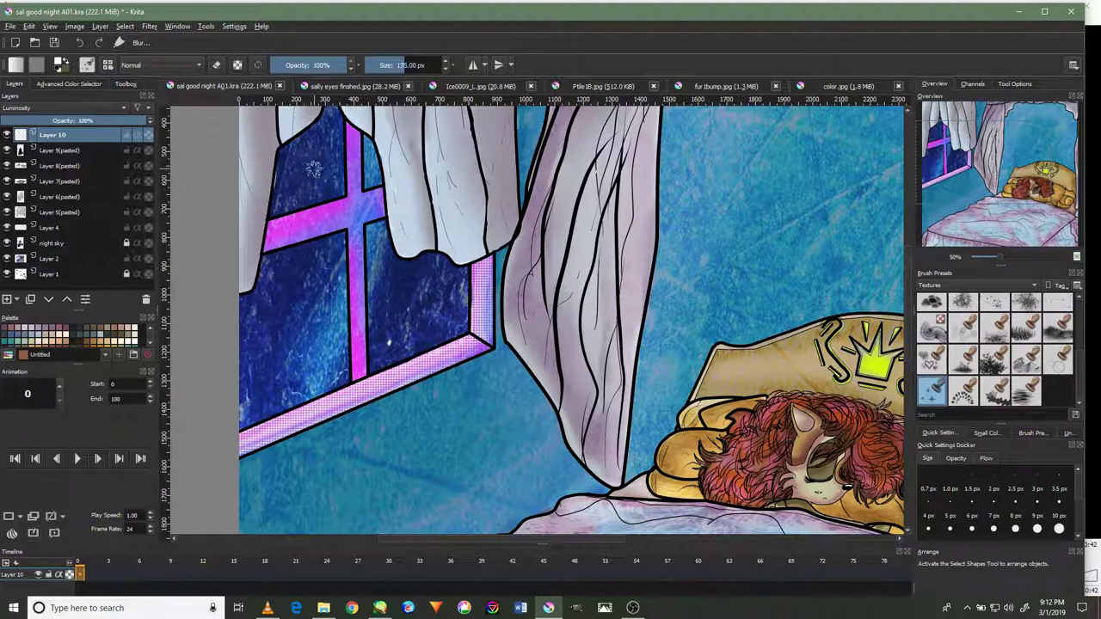
{"action": "key", "text": "bracketleft"}
{"action": "key", "text": "bracketleft"}
{"action": "key", "text": "bracketleft"}
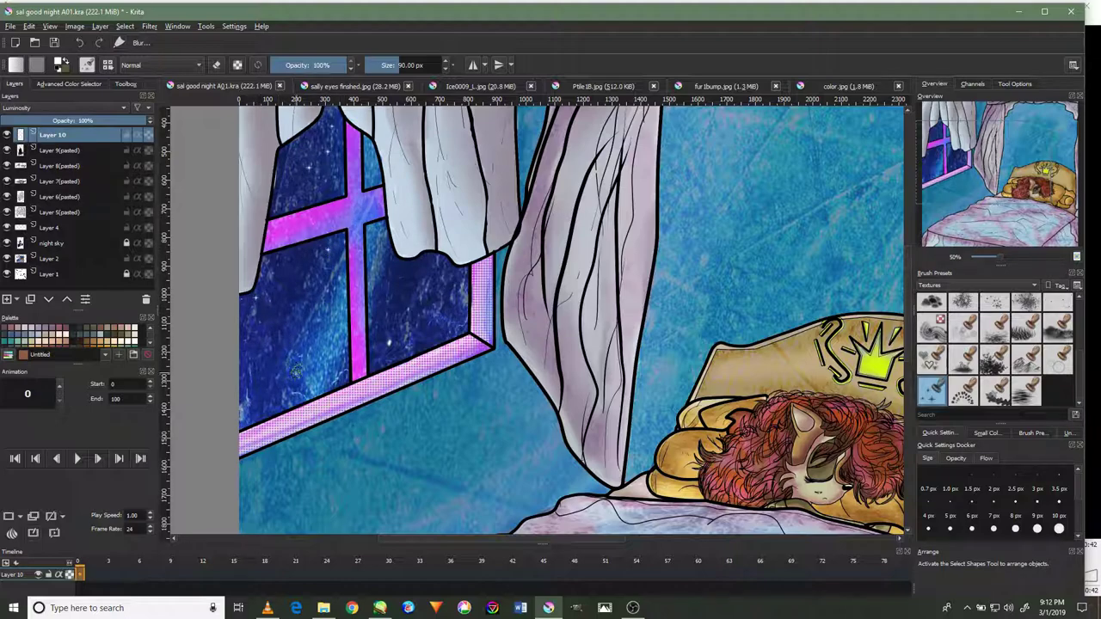
{"action": "key", "text": "bracketright"}
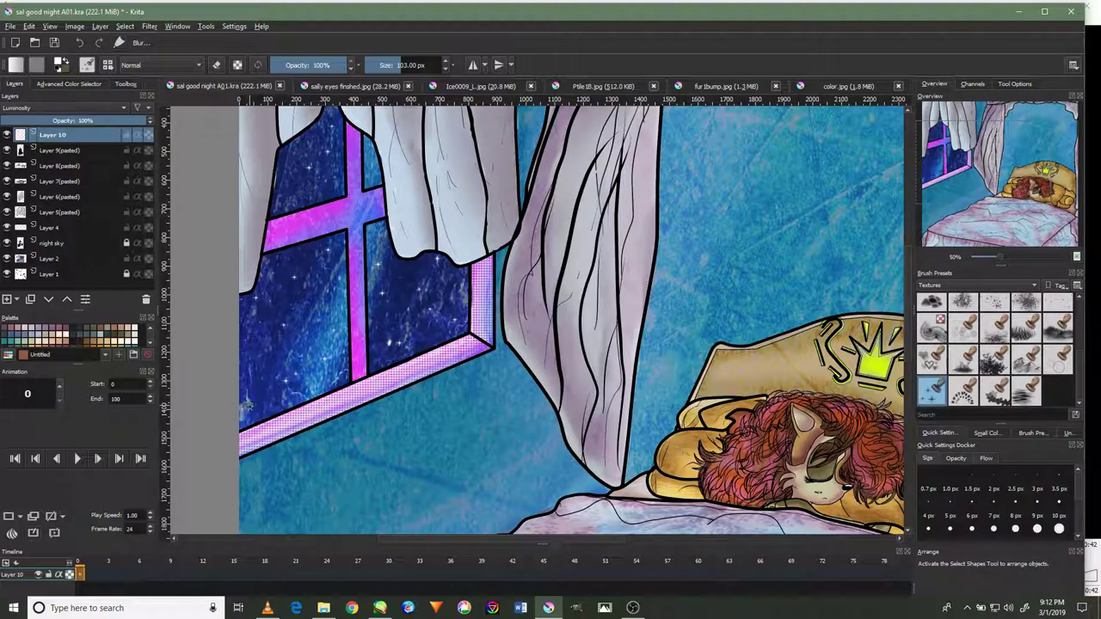
{"action": "key", "text": "bracketright"}
{"action": "key", "text": "bracketright"}
{"action": "key", "text": "bracketright"}
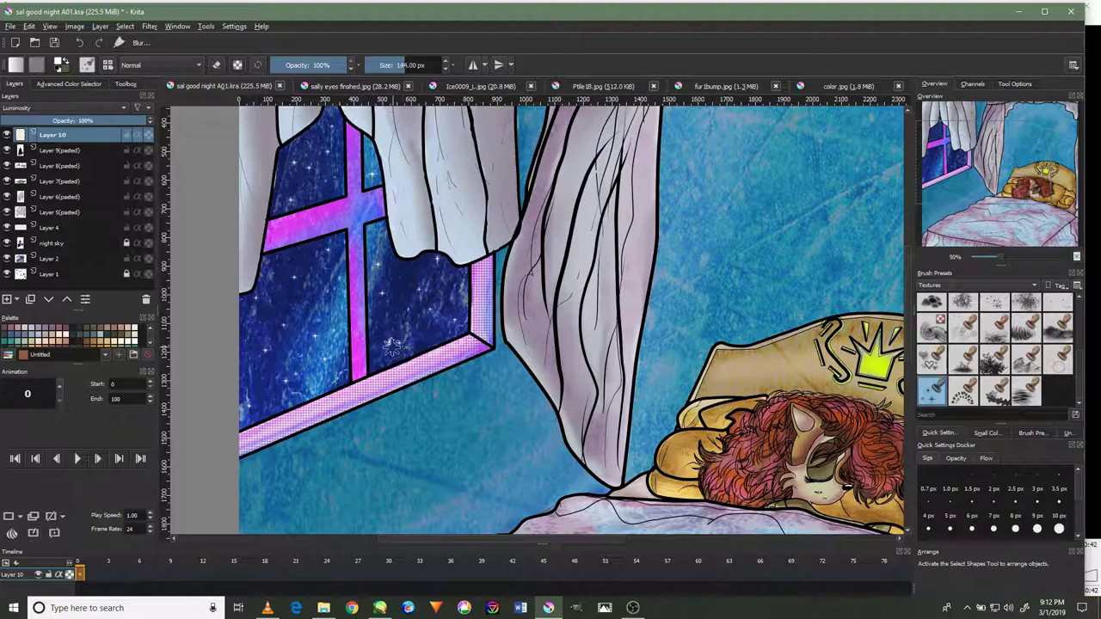
{"action": "key", "text": "bracketright"}
{"action": "mouse_move", "coordinate": [389, 343]}
{"action": "left_mouse_down"}
{"action": "mouse_move", "coordinate": [439, 324]}
{"action": "mouse_move", "coordinate": [452, 298]}
{"action": "mouse_move", "coordinate": [400, 286]}
{"action": "left_mouse_up"}
{"action": "left_click", "coordinate": [423, 323]}
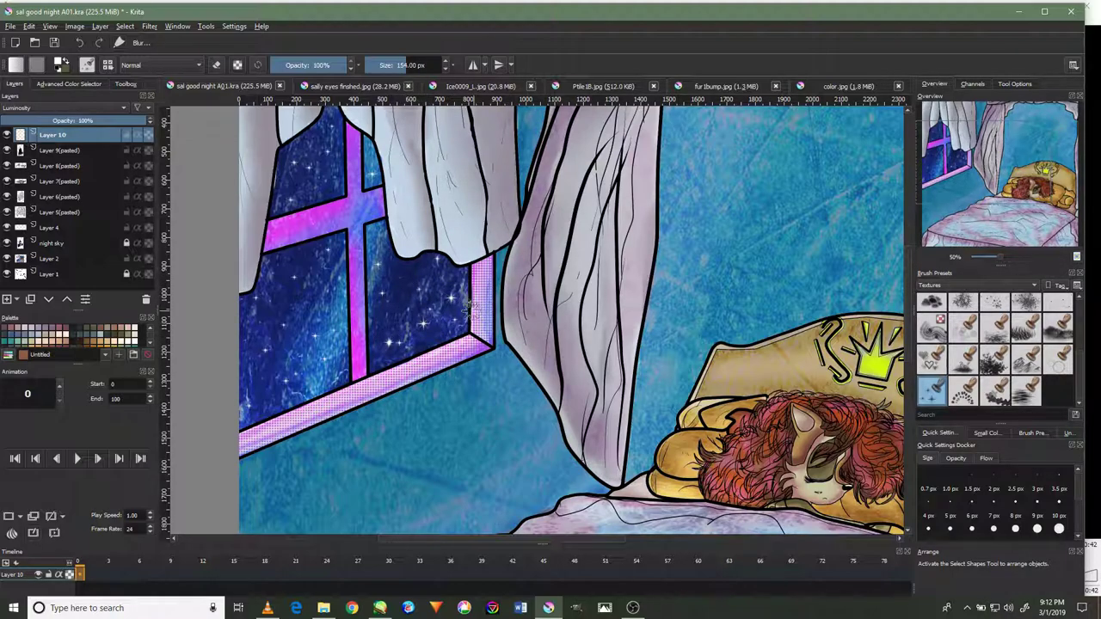
{"action": "scroll", "coordinate": [311, 375], "scroll_direction": "down", "scroll_amount": 2}
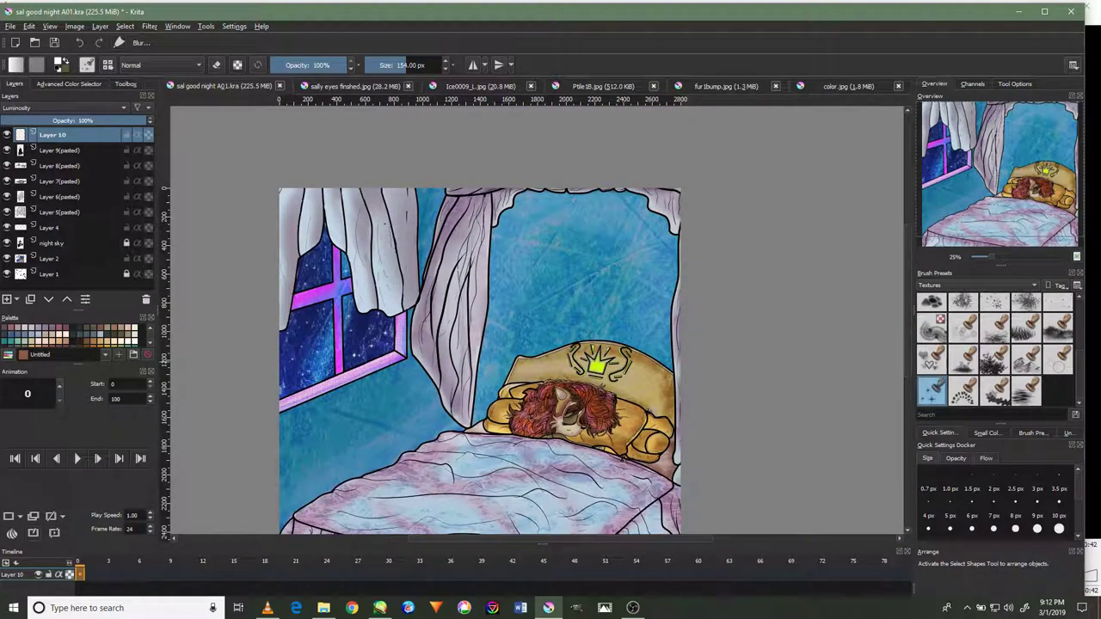
Choose a speckled texture brush preset, zooming the canvas in and out around the wall.
{"action": "scroll", "coordinate": [977, 320], "scroll_direction": "up", "scroll_amount": 3}
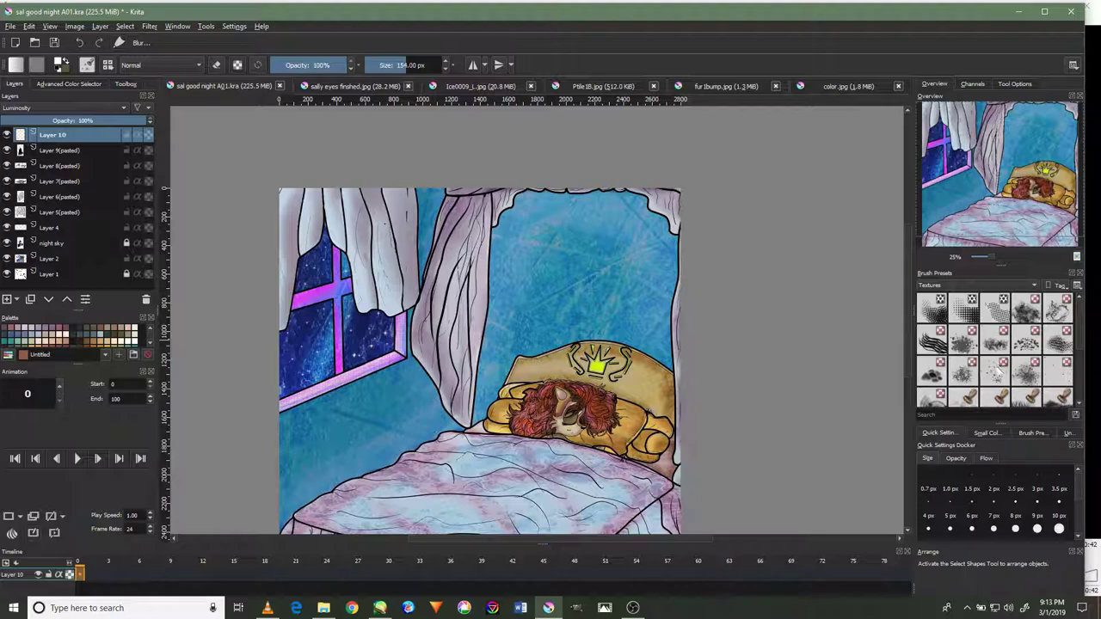
{"action": "left_click", "coordinate": [996, 371]}
{"action": "scroll", "coordinate": [517, 344], "scroll_direction": "down", "scroll_amount": 1}
{"action": "scroll", "coordinate": [516, 344], "scroll_direction": "up", "scroll_amount": 2}
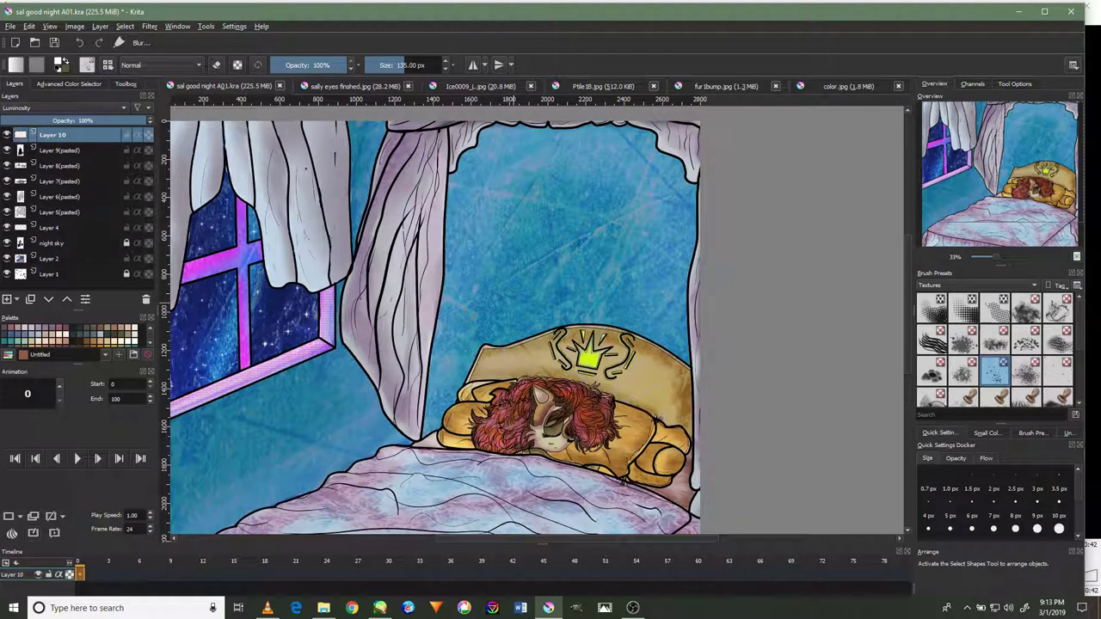
{"action": "scroll", "coordinate": [516, 327], "scroll_direction": "down", "scroll_amount": 1}
{"action": "scroll", "coordinate": [516, 326], "scroll_direction": "up", "scroll_amount": 2}
{"action": "scroll", "coordinate": [517, 327], "scroll_direction": "up", "scroll_amount": 1}
{"action": "scroll", "coordinate": [516, 327], "scroll_direction": "up", "scroll_amount": 1}
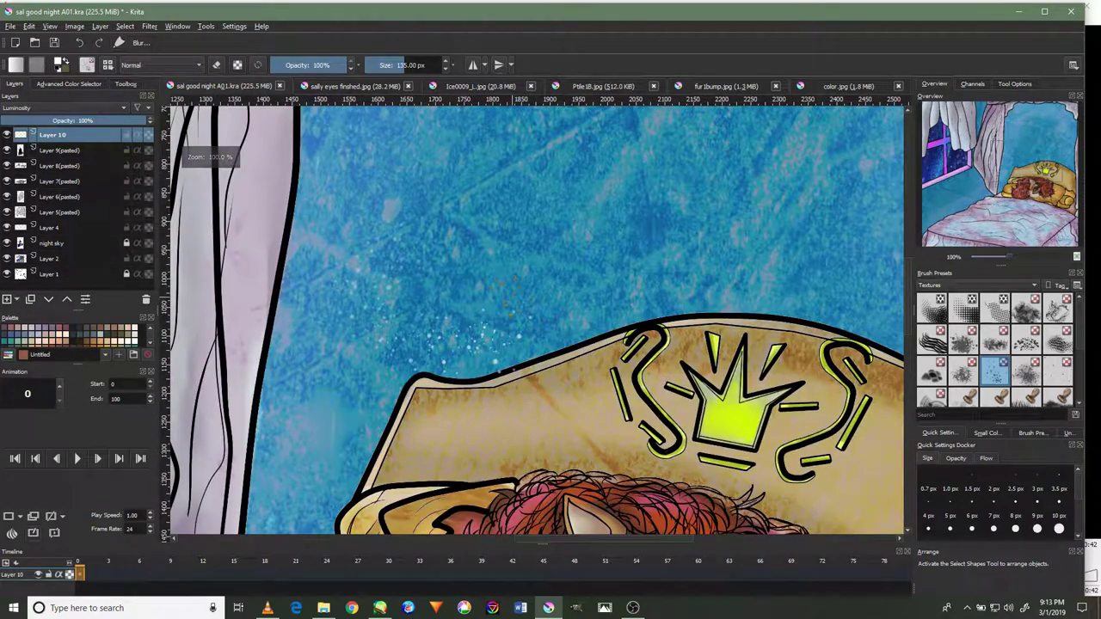
{"action": "scroll", "coordinate": [684, 280], "scroll_direction": "down", "scroll_amount": 1}
{"action": "scroll", "coordinate": [684, 280], "scroll_direction": "down", "scroll_amount": 1}
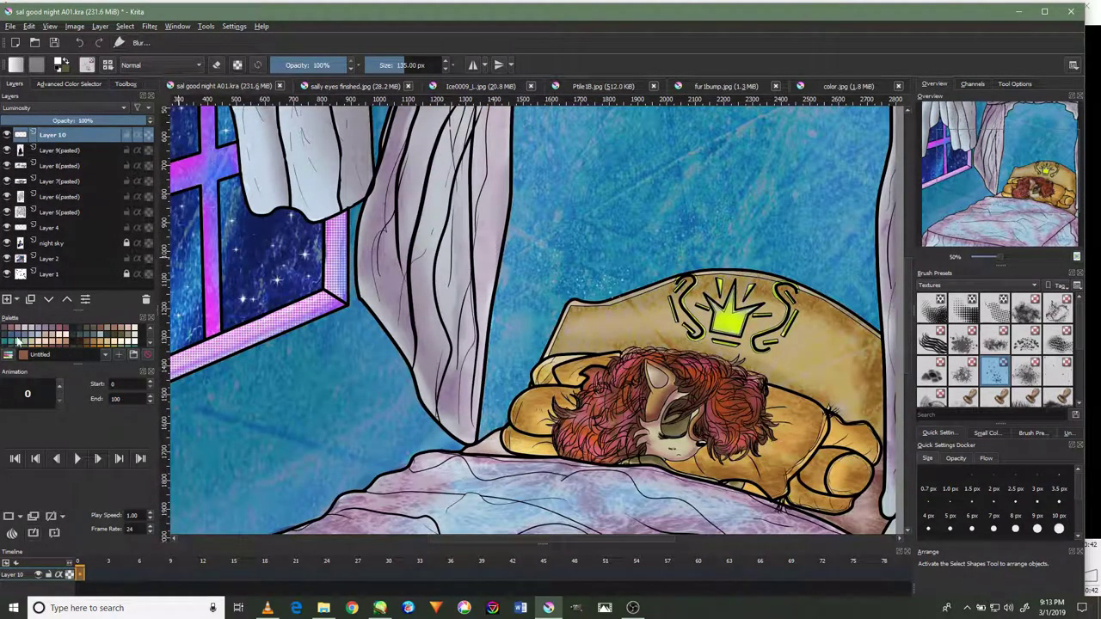
Add Layer 11 in Luminosity mode and scatter the first white specks over the blue wall.
{"action": "left_click", "coordinate": [9, 300]}
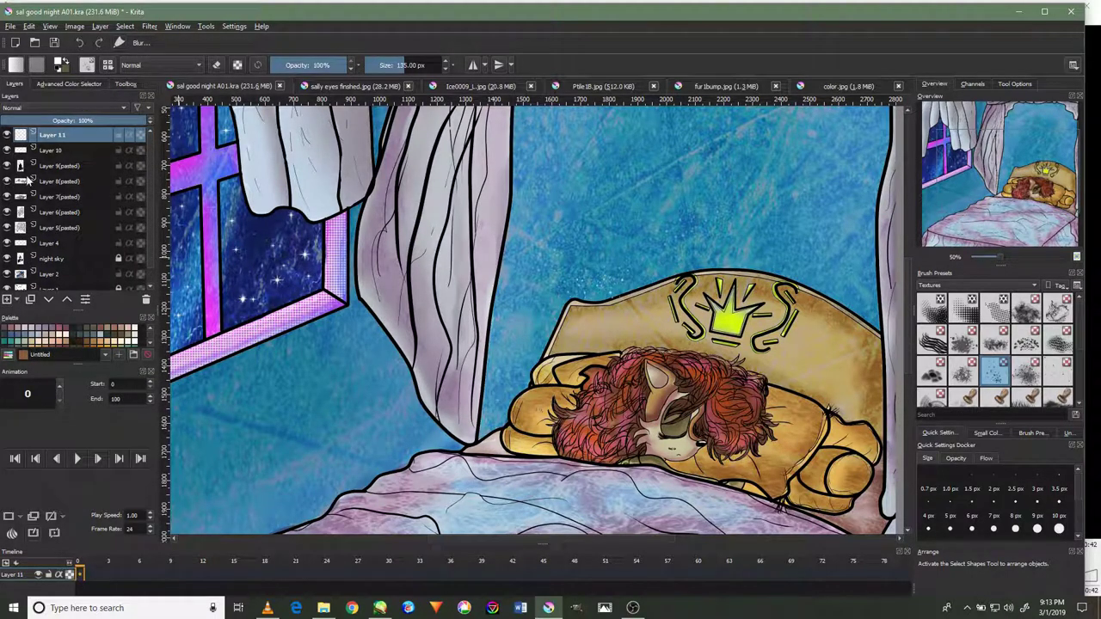
{"action": "left_click", "coordinate": [56, 107]}
{"action": "left_click", "coordinate": [52, 140]}
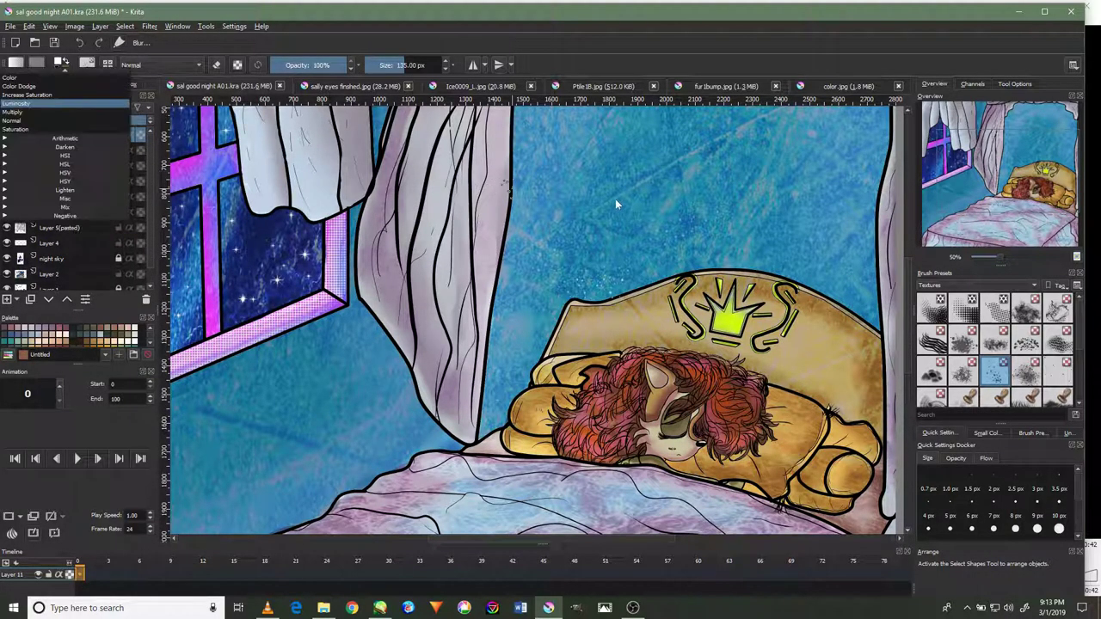
{"action": "left_click_drag", "start_coordinate": [645, 213], "coordinate": [547, 287]}
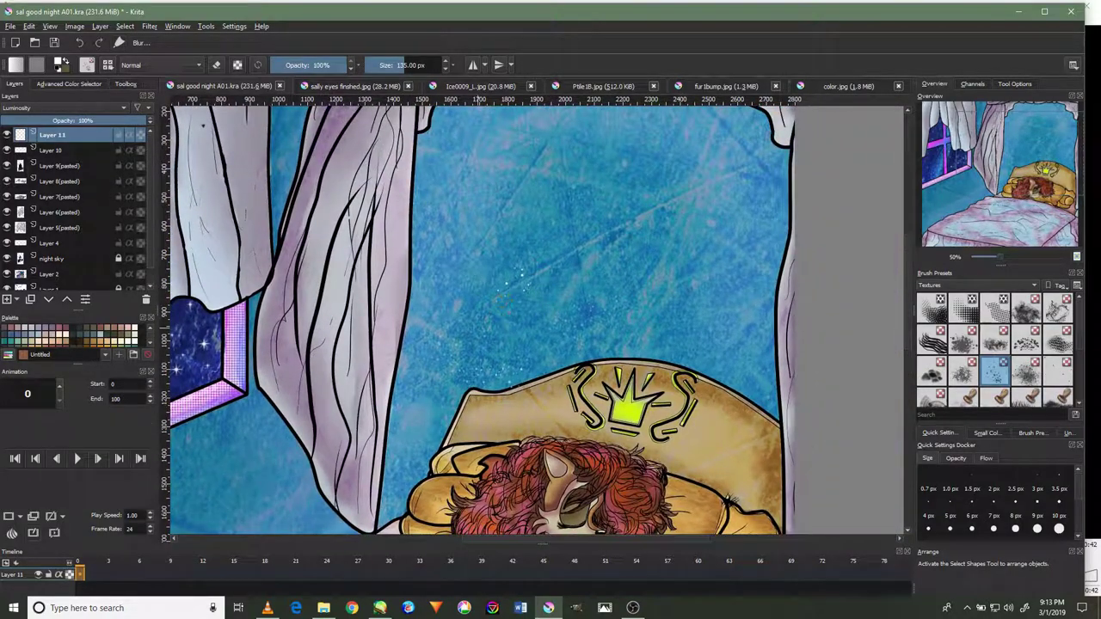
{"action": "mouse_move", "coordinate": [619, 289]}
{"action": "left_mouse_down"}
{"action": "mouse_move", "coordinate": [516, 303]}
{"action": "mouse_move", "coordinate": [697, 334]}
{"action": "mouse_move", "coordinate": [684, 340]}
{"action": "left_mouse_up"}
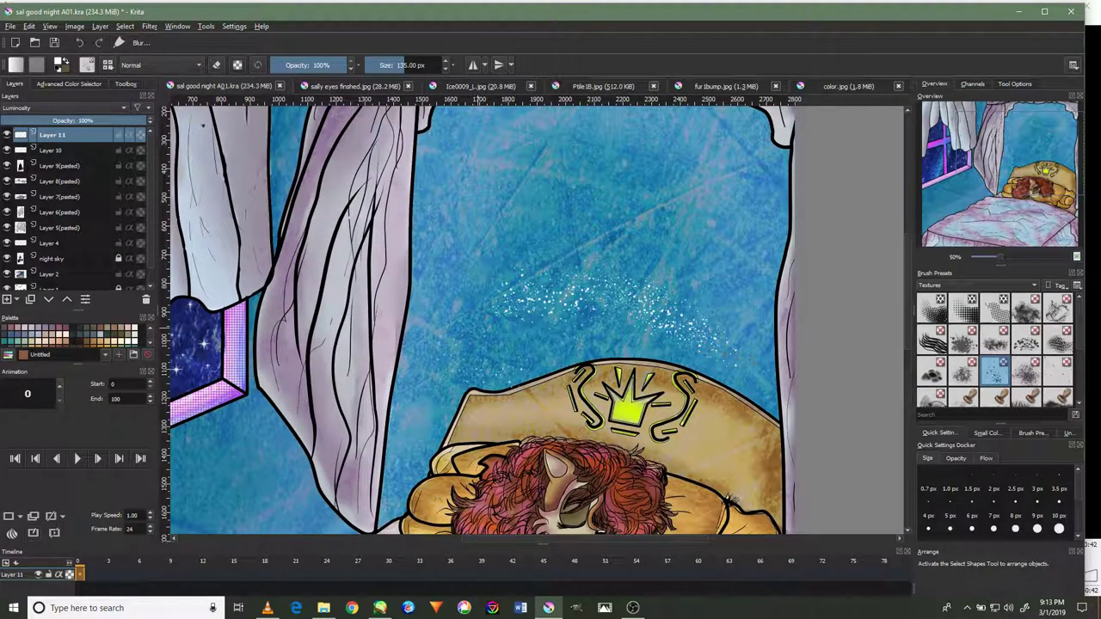
{"action": "left_click_drag", "start_coordinate": [616, 317], "coordinate": [503, 363]}
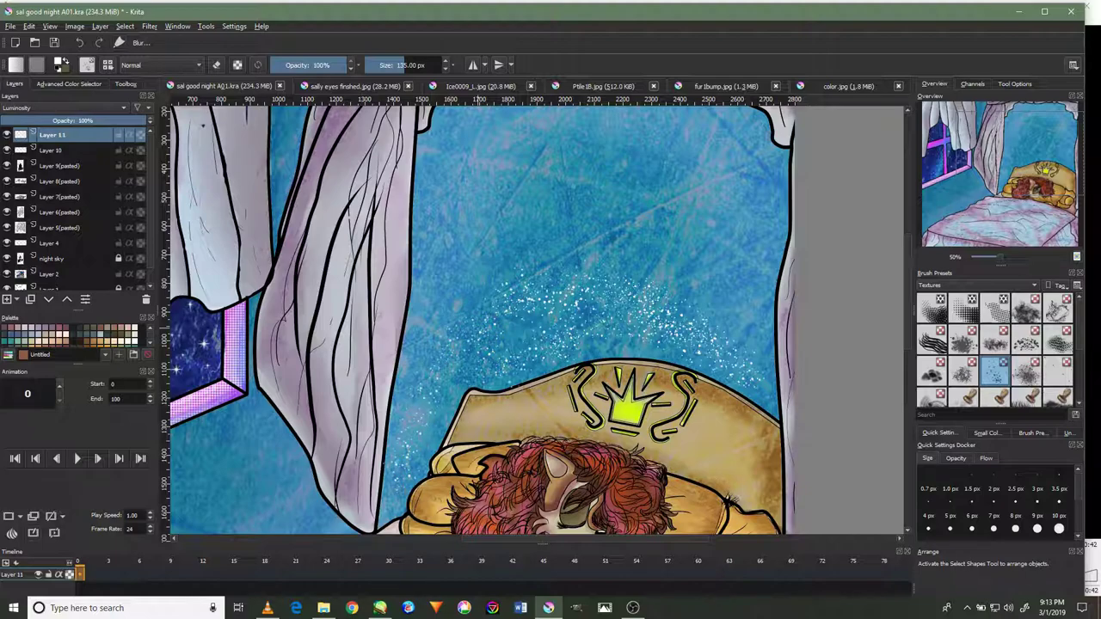
Spread white specks over the upper wall and along its right edge.
{"action": "left_click_drag", "start_coordinate": [507, 184], "coordinate": [462, 284]}
{"action": "mouse_move", "coordinate": [568, 189]}
{"action": "left_mouse_down"}
{"action": "mouse_move", "coordinate": [676, 246]}
{"action": "mouse_move", "coordinate": [523, 247]}
{"action": "left_mouse_up"}
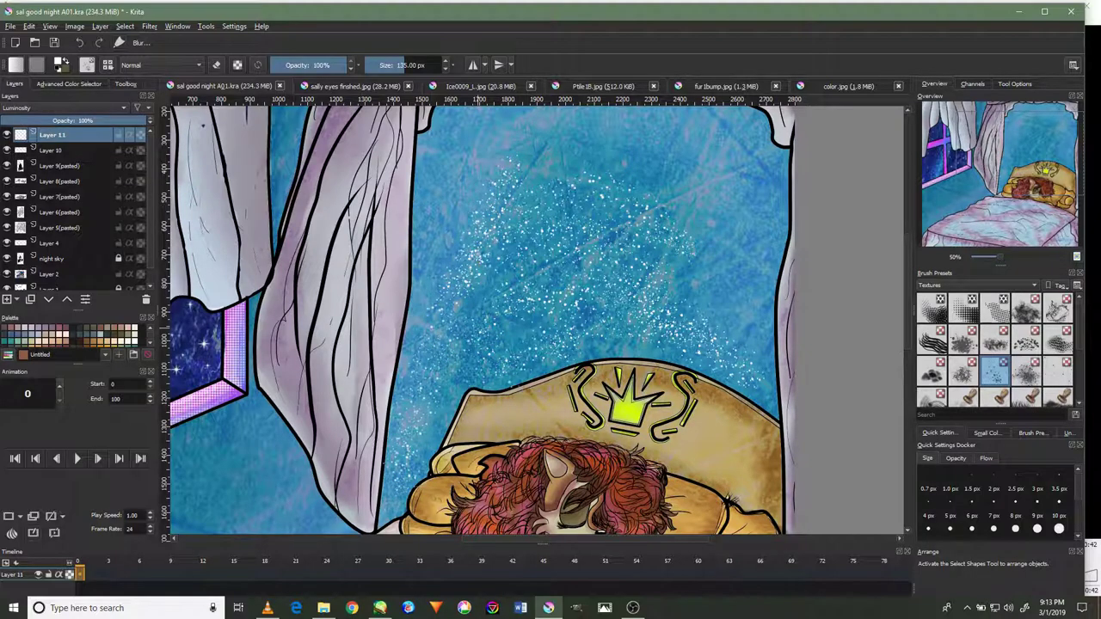
{"action": "left_click_drag", "start_coordinate": [599, 252], "coordinate": [706, 300]}
{"action": "left_click_drag", "start_coordinate": [721, 234], "coordinate": [717, 318]}
{"action": "left_click_drag", "start_coordinate": [749, 271], "coordinate": [749, 344]}
{"action": "left_click_drag", "start_coordinate": [770, 234], "coordinate": [757, 322]}
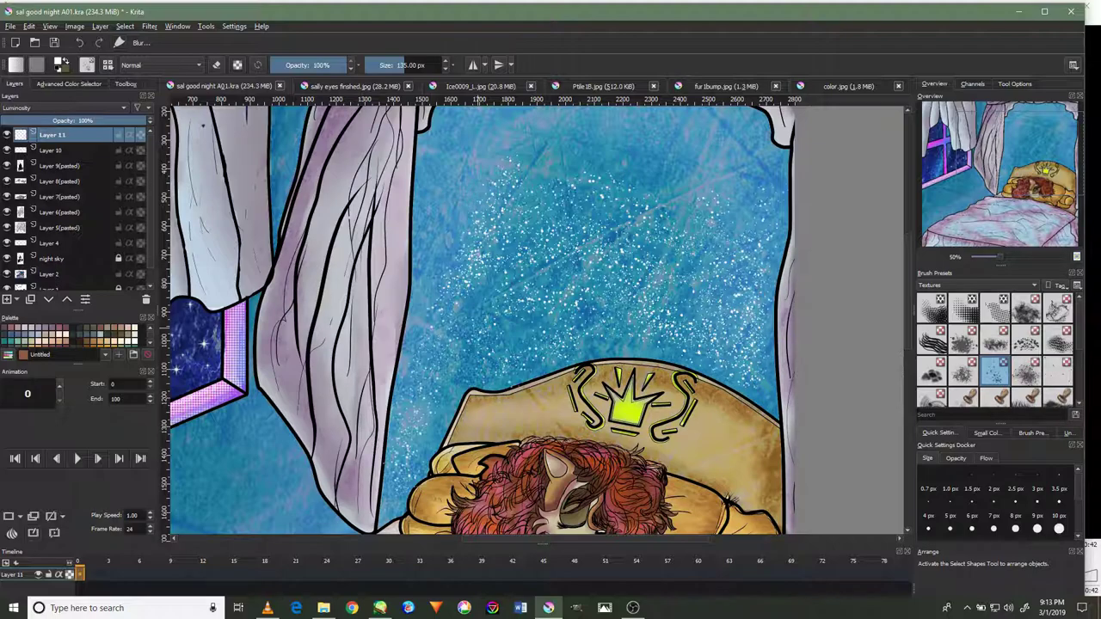
Fill the upper wall with more sparkle dabs and add faint sparkles across the rest.
{"action": "left_click_drag", "start_coordinate": [645, 173], "coordinate": [651, 278]}
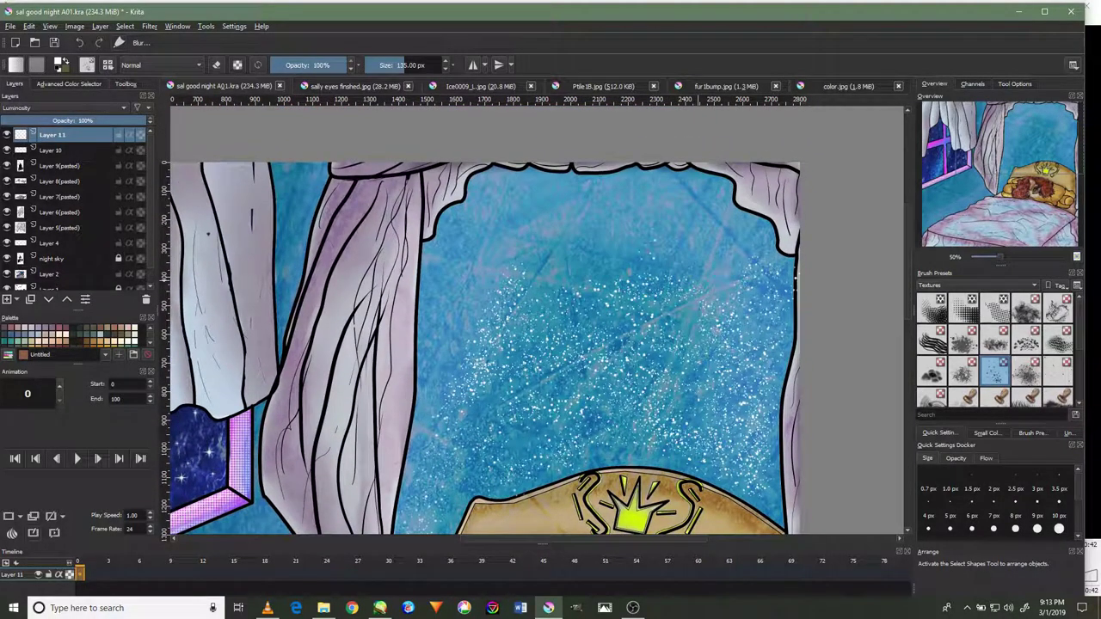
{"action": "left_click_drag", "start_coordinate": [583, 277], "coordinate": [615, 233]}
{"action": "left_click_drag", "start_coordinate": [478, 344], "coordinate": [468, 277]}
{"action": "left_click_drag", "start_coordinate": [443, 331], "coordinate": [446, 362]}
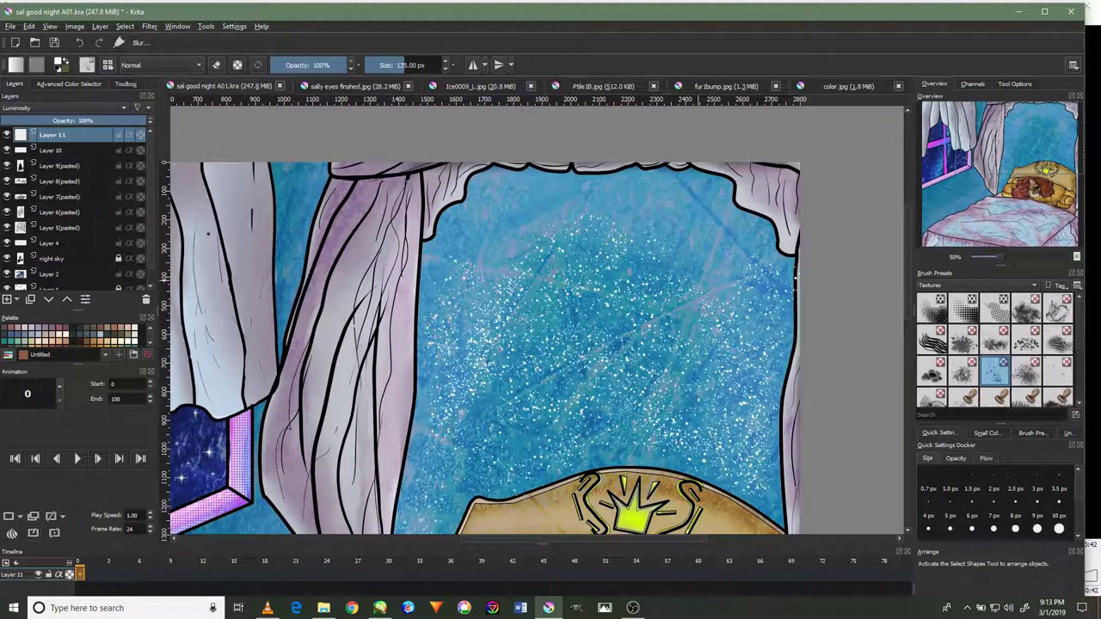
{"action": "left_click_drag", "start_coordinate": [602, 213], "coordinate": [670, 208]}
{"action": "left_click_drag", "start_coordinate": [499, 280], "coordinate": [540, 217]}
{"action": "left_click_drag", "start_coordinate": [484, 245], "coordinate": [469, 262]}
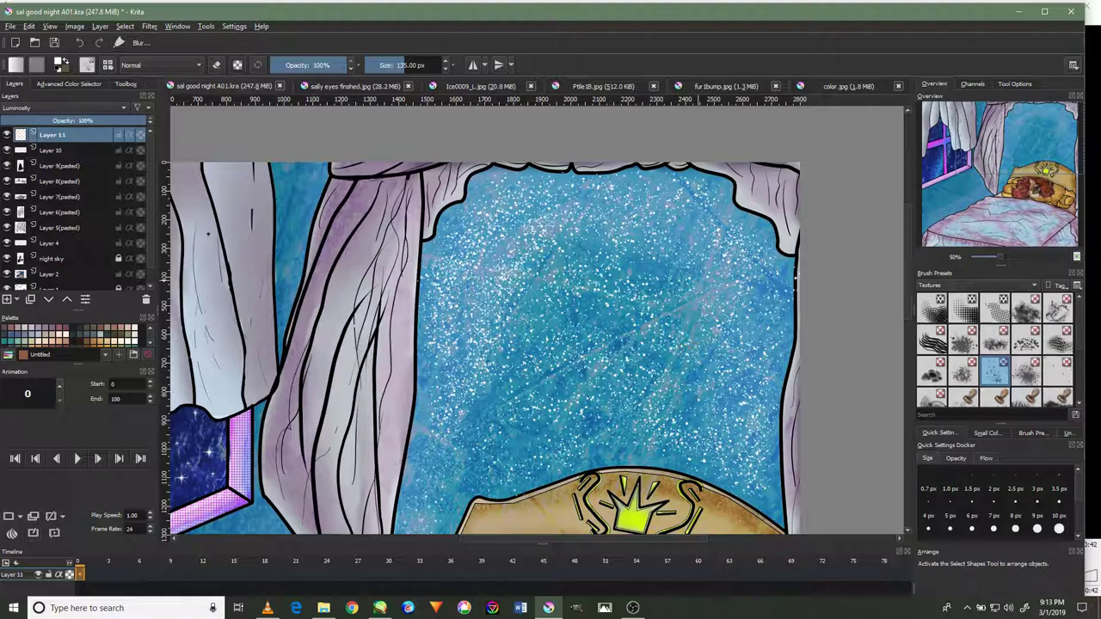
{"action": "left_click_drag", "start_coordinate": [671, 335], "coordinate": [684, 275]}
{"action": "left_click_drag", "start_coordinate": [646, 471], "coordinate": [669, 454]}
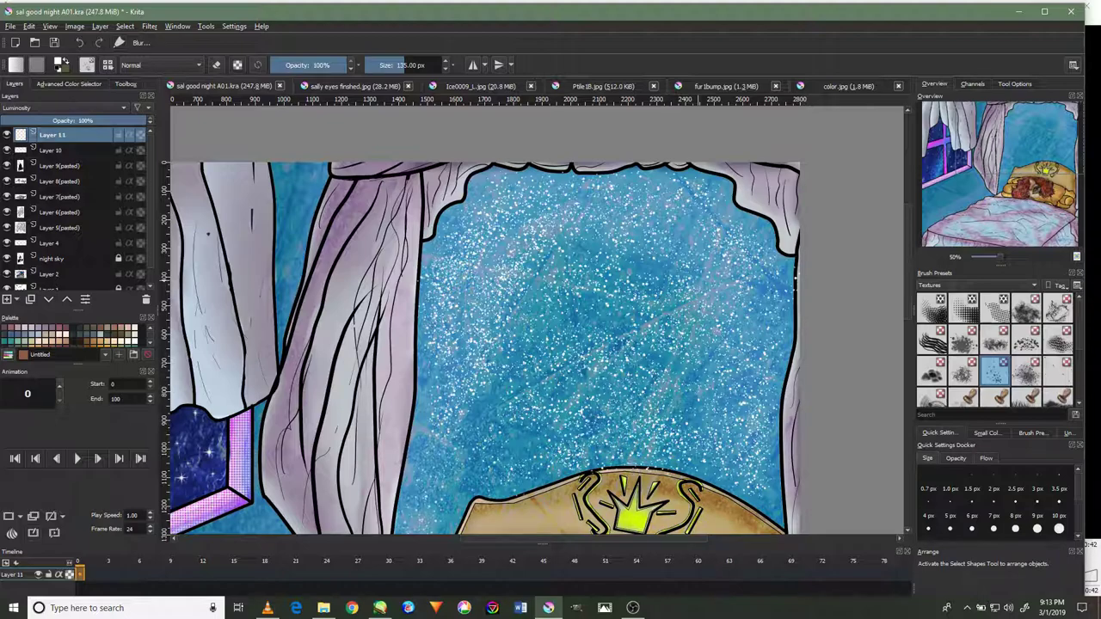
{"action": "left_click_drag", "start_coordinate": [526, 447], "coordinate": [570, 286]}
{"action": "left_click_drag", "start_coordinate": [494, 398], "coordinate": [484, 281]}
Lower Layer 11's opacity to 41% in the Layers docker.
{"action": "left_click", "coordinate": [77, 84]}
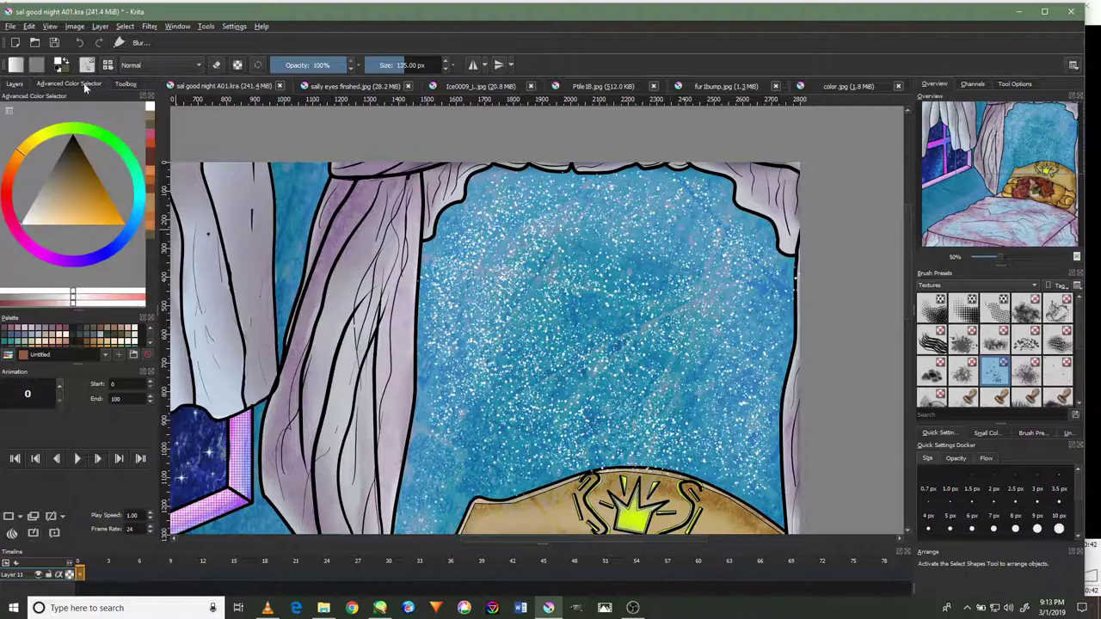
{"action": "left_click", "coordinate": [120, 84]}
{"action": "left_click", "coordinate": [16, 84]}
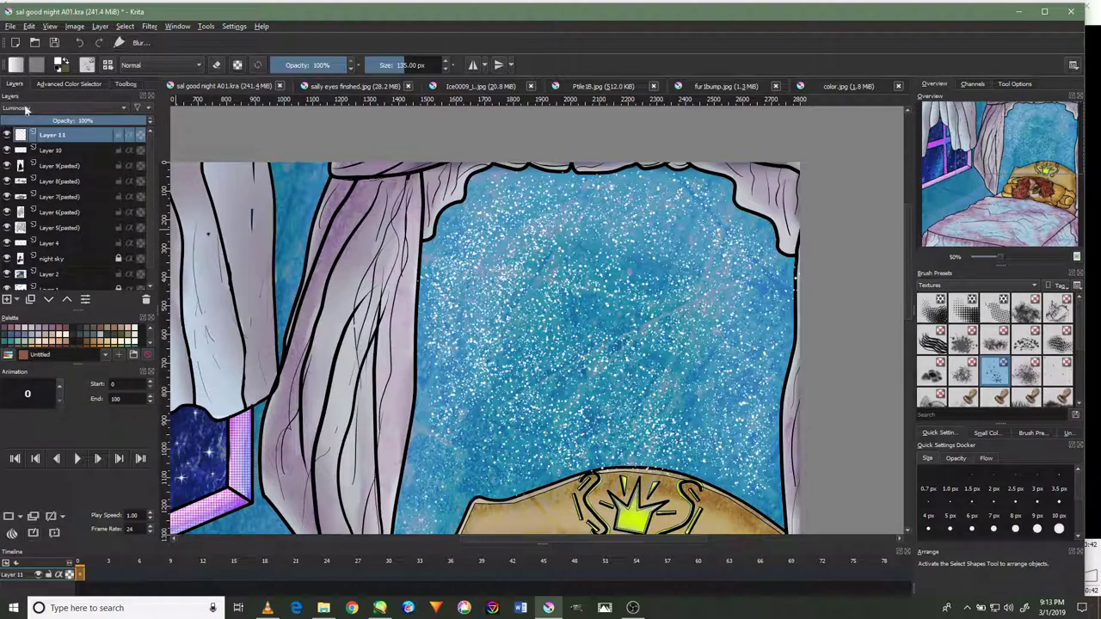
{"action": "left_click", "coordinate": [67, 120]}
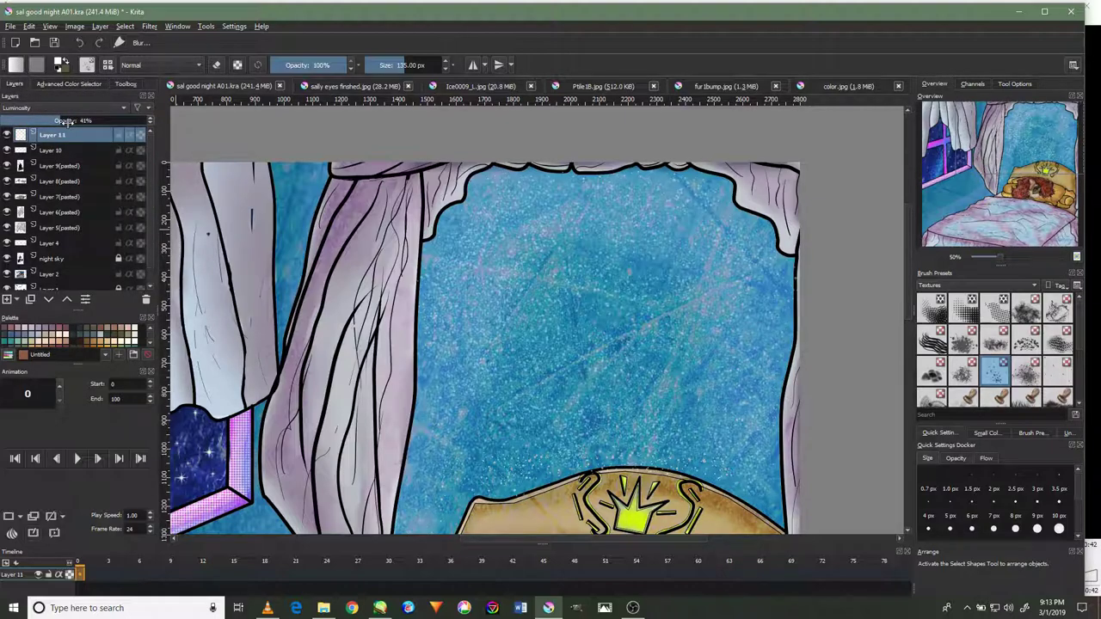
{"action": "left_click", "coordinate": [77, 121]}
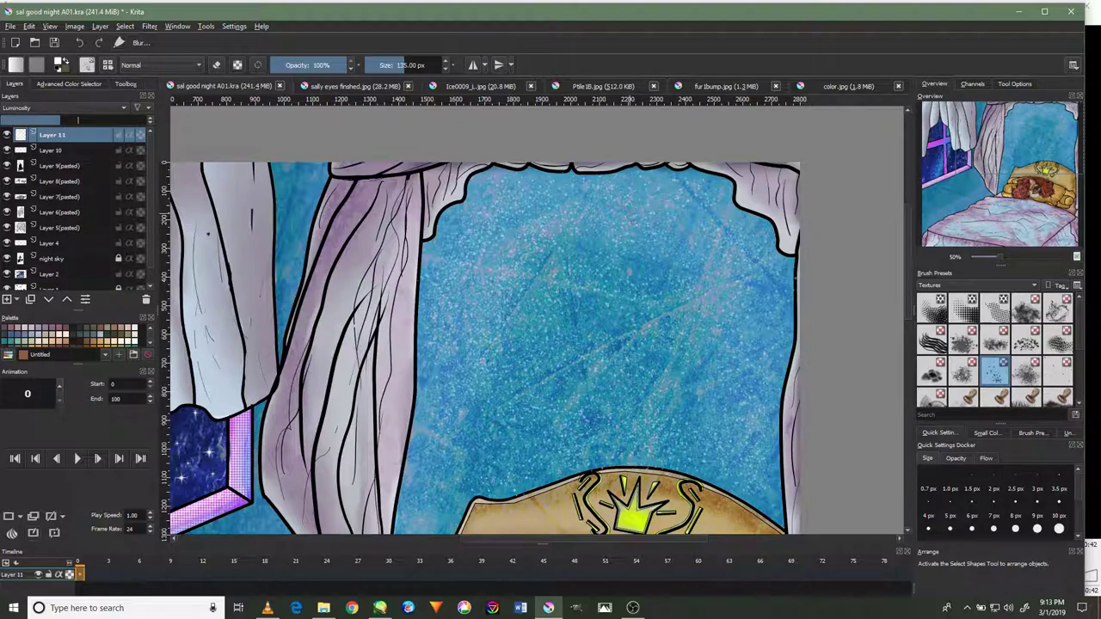
Zoom and pan to check the glitter beside the curtain, then view the whole bedroom.
{"action": "scroll", "coordinate": [728, 172], "scroll_direction": "up", "scroll_amount": 2}
{"action": "scroll", "coordinate": [728, 172], "scroll_direction": "up", "scroll_amount": 1}
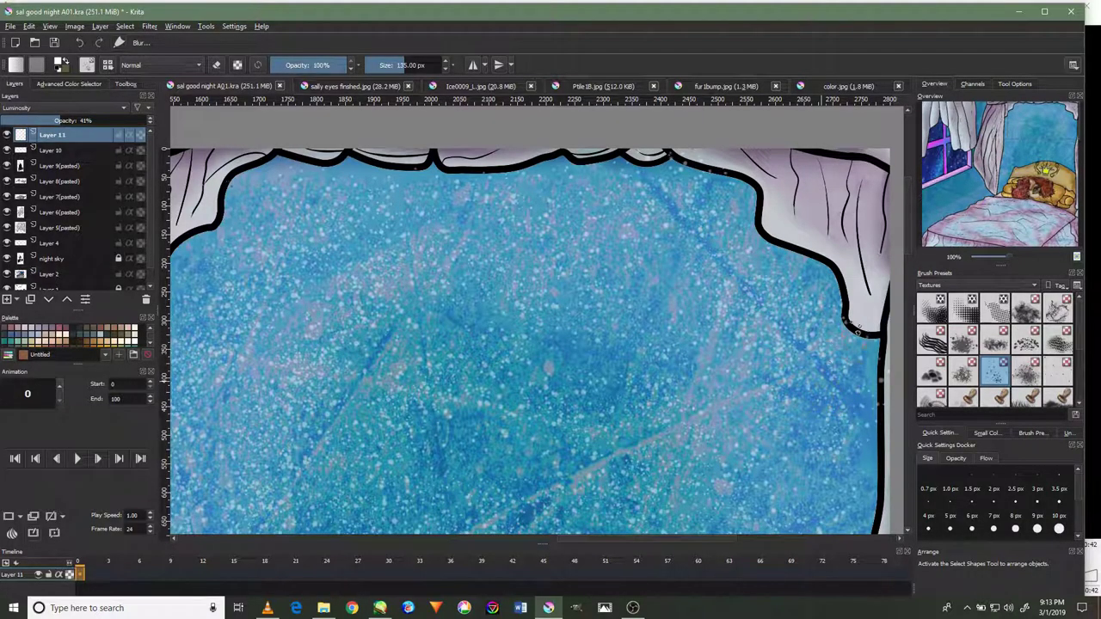
{"action": "scroll", "coordinate": [858, 333], "scroll_direction": "down", "scroll_amount": 1}
{"action": "scroll", "coordinate": [436, 454], "scroll_direction": "down", "scroll_amount": 1}
{"action": "scroll", "coordinate": [436, 454], "scroll_direction": "up", "scroll_amount": 1}
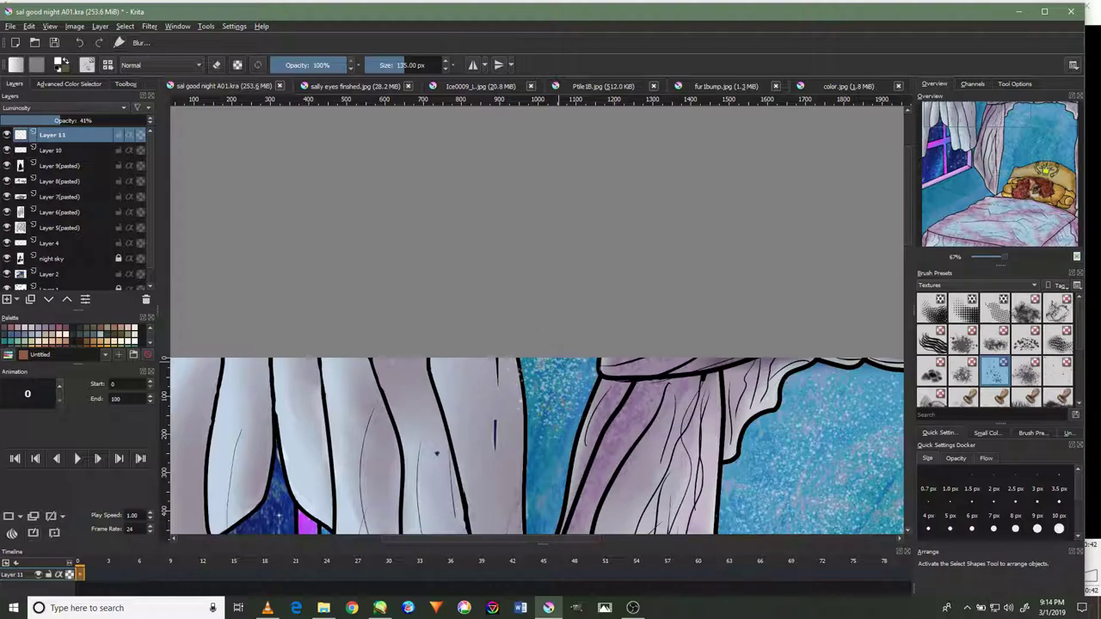
{"action": "scroll", "coordinate": [530, 497], "scroll_direction": "up", "scroll_amount": 1}
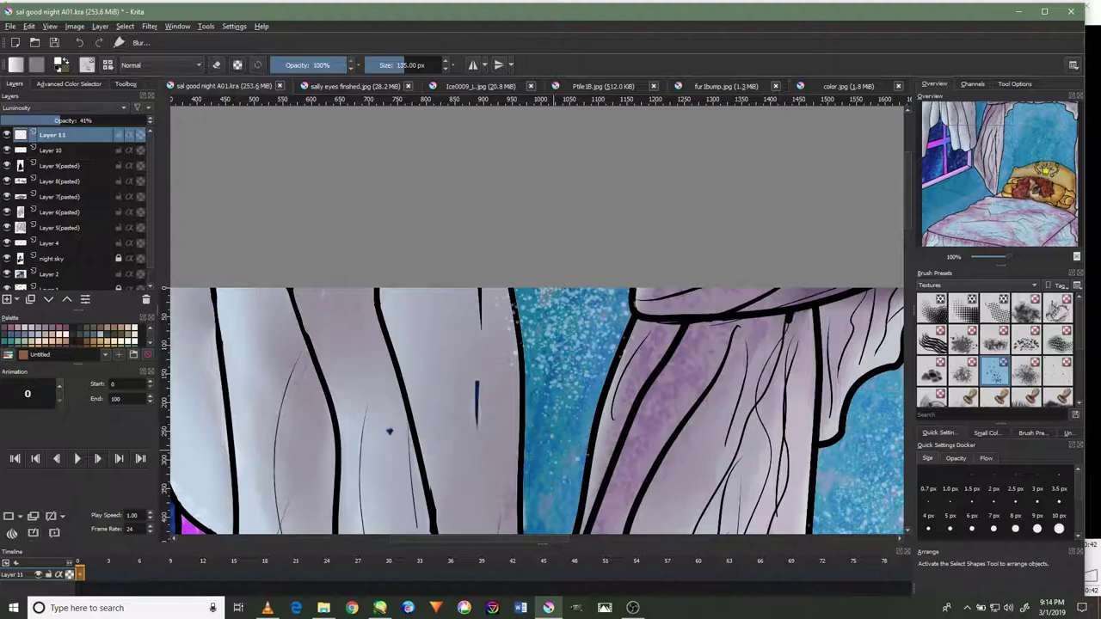
{"action": "left_click_drag", "start_coordinate": [564, 420], "coordinate": [582, 293]}
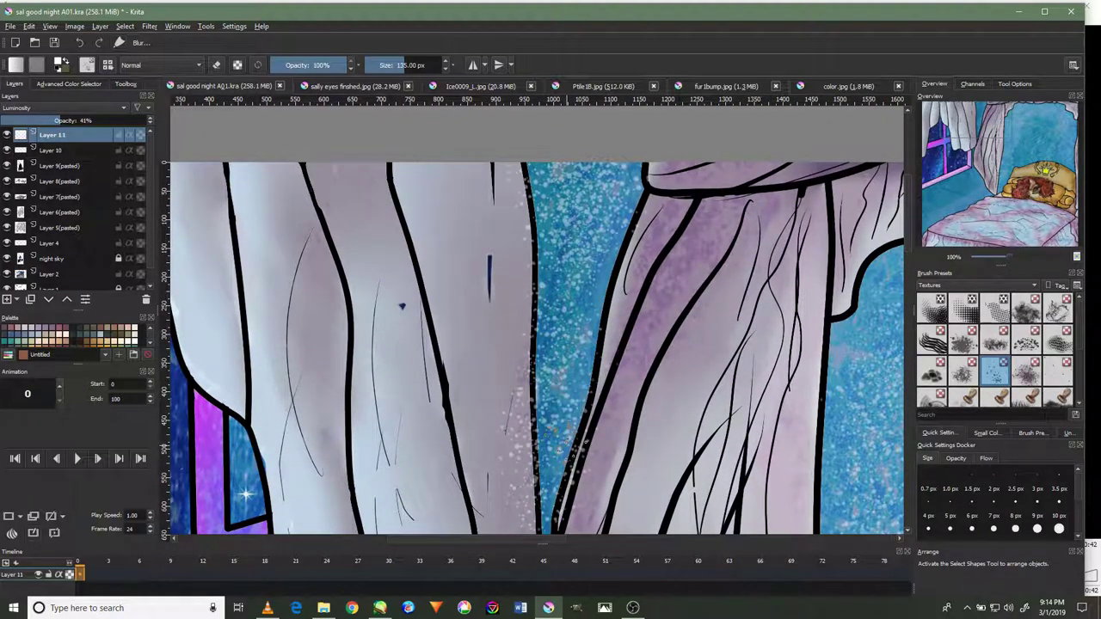
{"action": "scroll", "coordinate": [559, 452], "scroll_direction": "down", "scroll_amount": 4}
{"action": "left_click_drag", "start_coordinate": [567, 418], "coordinate": [578, 203]}
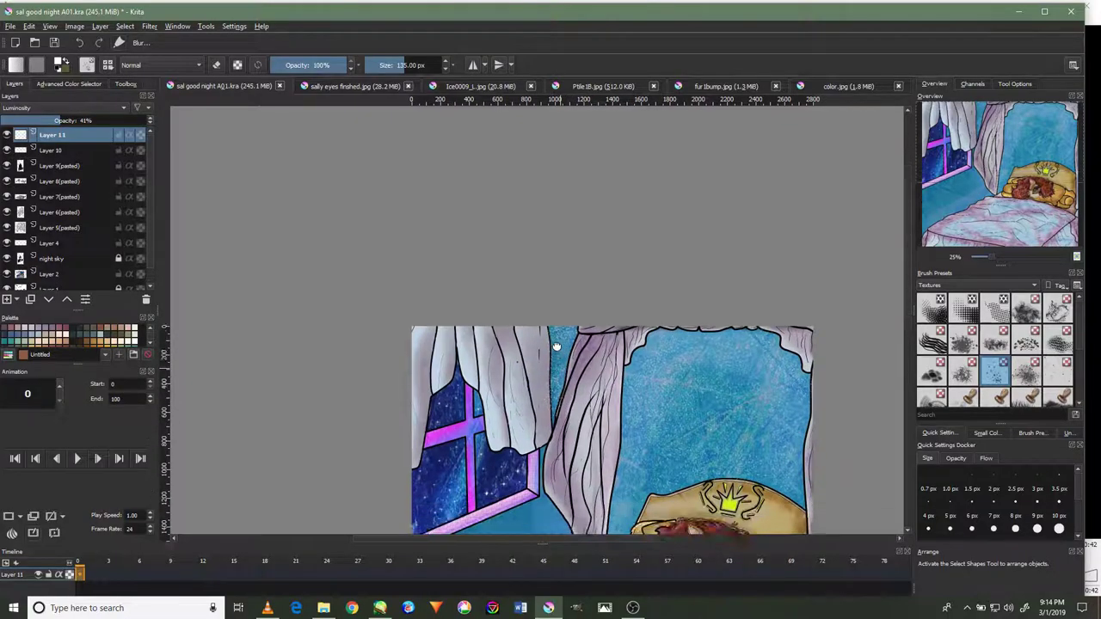
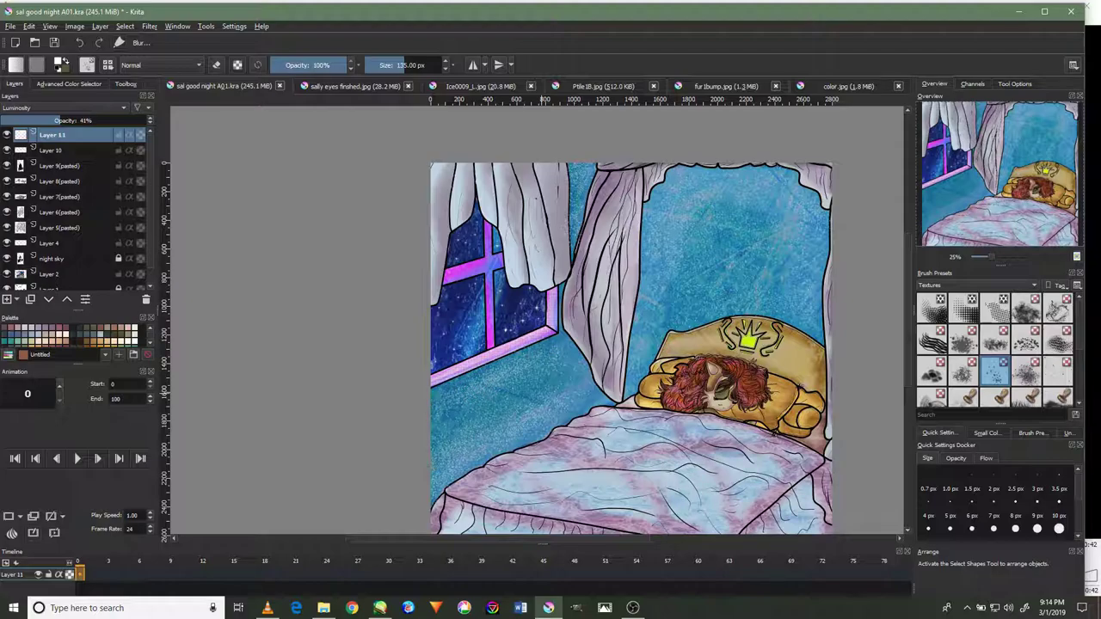
Zoom and pan to frame the window-sill corner at the top of the picture.
{"action": "scroll", "coordinate": [546, 403], "scroll_direction": "up", "scroll_amount": 1}
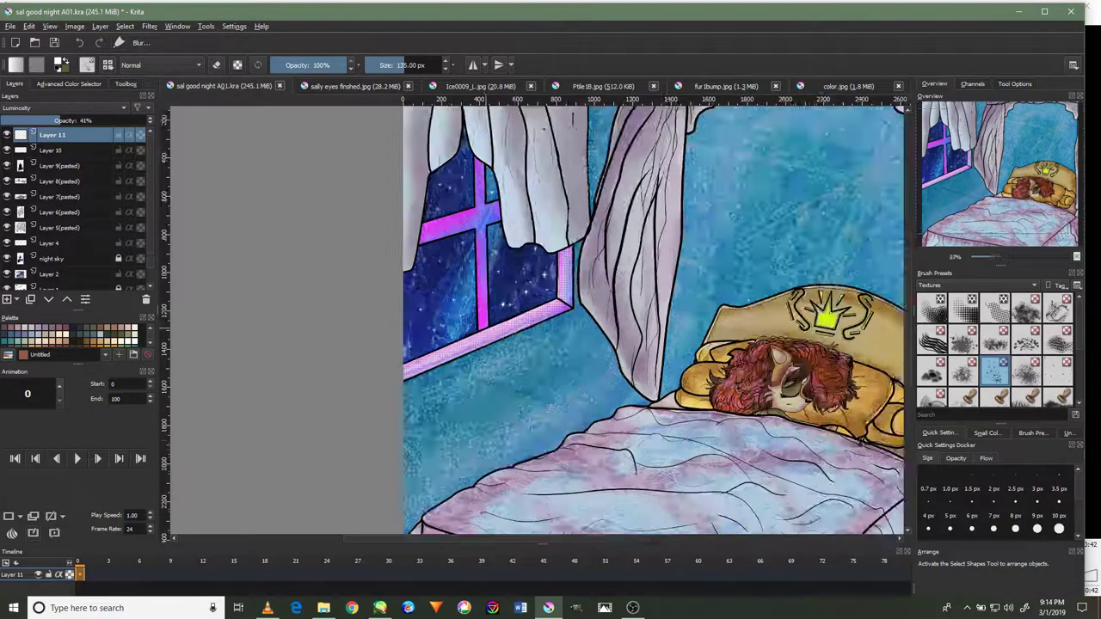
{"action": "scroll", "coordinate": [546, 402], "scroll_direction": "up", "scroll_amount": 2}
{"action": "scroll", "coordinate": [546, 403], "scroll_direction": "up", "scroll_amount": 2}
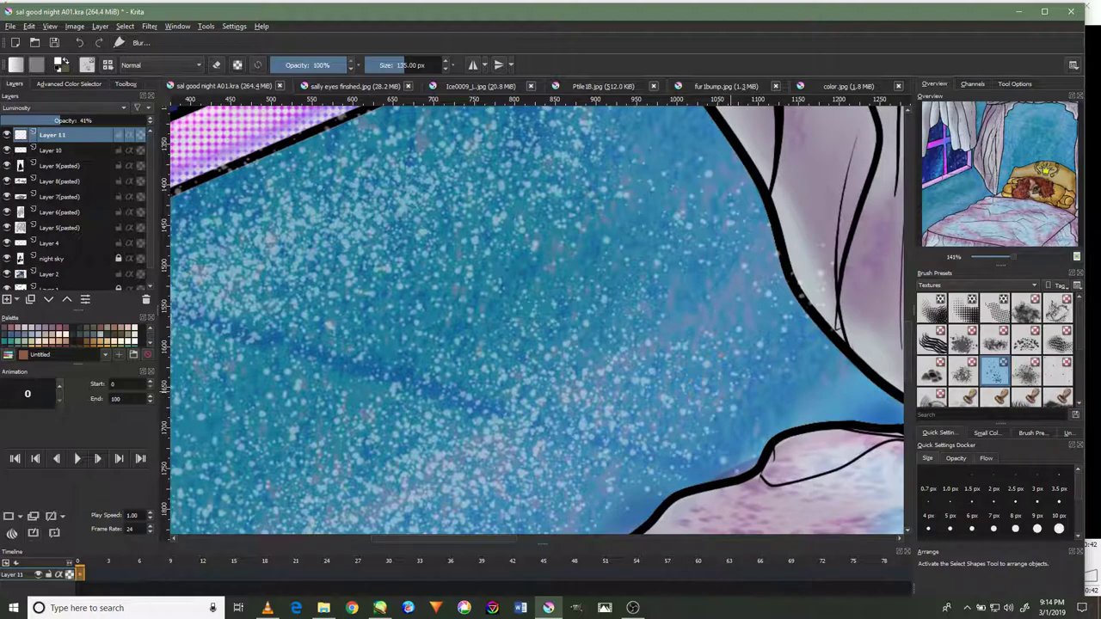
{"action": "scroll", "coordinate": [658, 249], "scroll_direction": "down", "scroll_amount": 1}
{"action": "scroll", "coordinate": [658, 250], "scroll_direction": "down", "scroll_amount": 1}
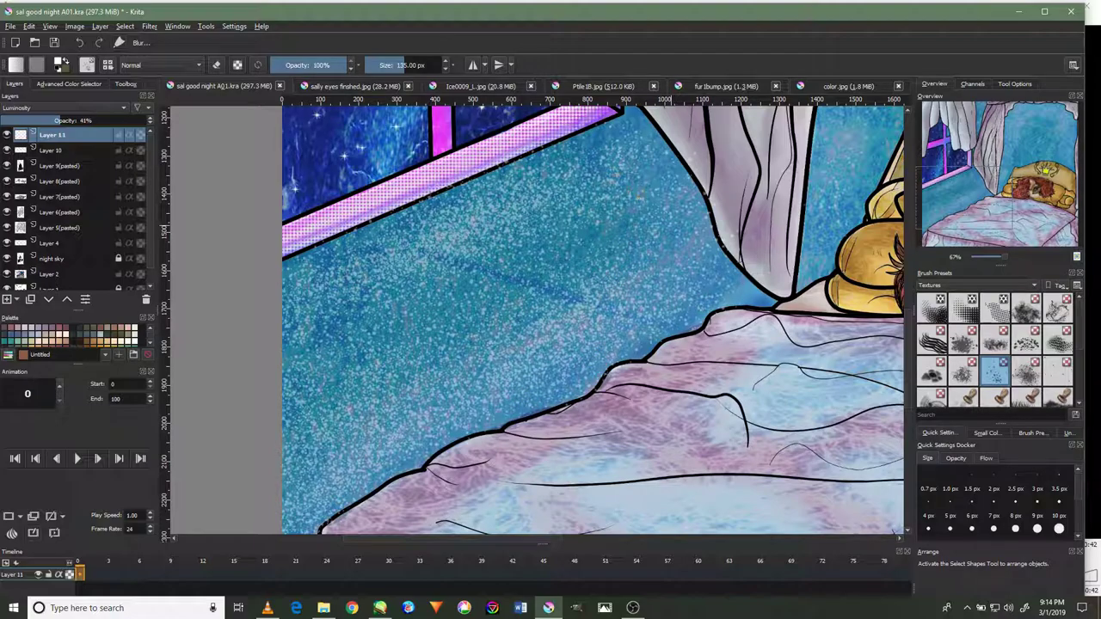
{"action": "scroll", "coordinate": [567, 181], "scroll_direction": "down", "scroll_amount": 3}
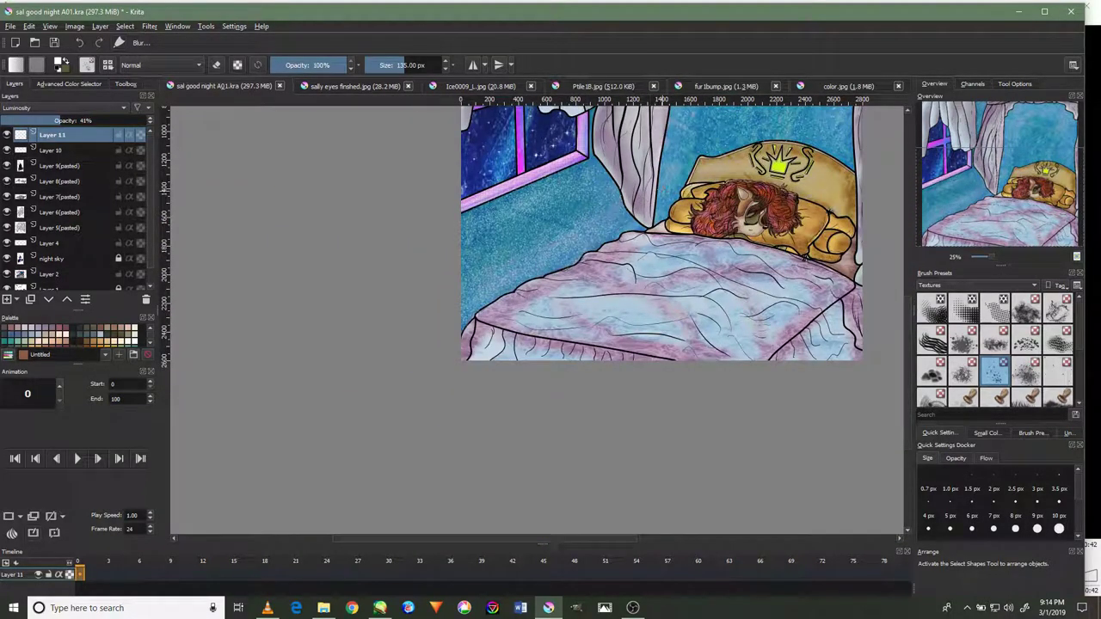
{"action": "left_click_drag", "start_coordinate": [670, 144], "coordinate": [620, 293]}
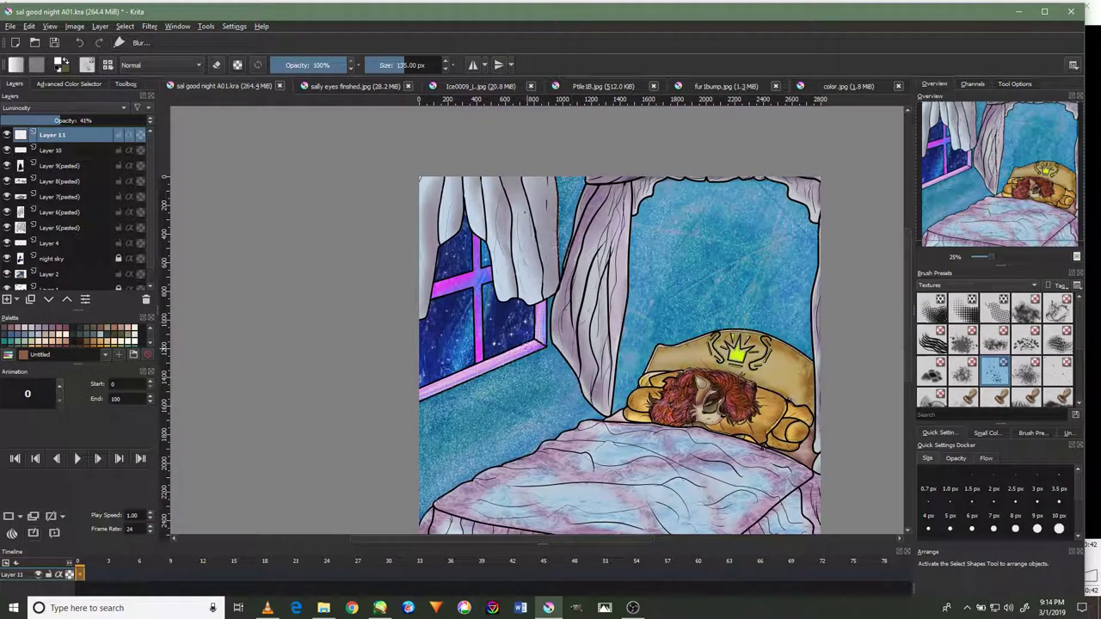
{"action": "scroll", "coordinate": [527, 348], "scroll_direction": "up", "scroll_amount": 3}
{"action": "scroll", "coordinate": [527, 348], "scroll_direction": "up", "scroll_amount": 3}
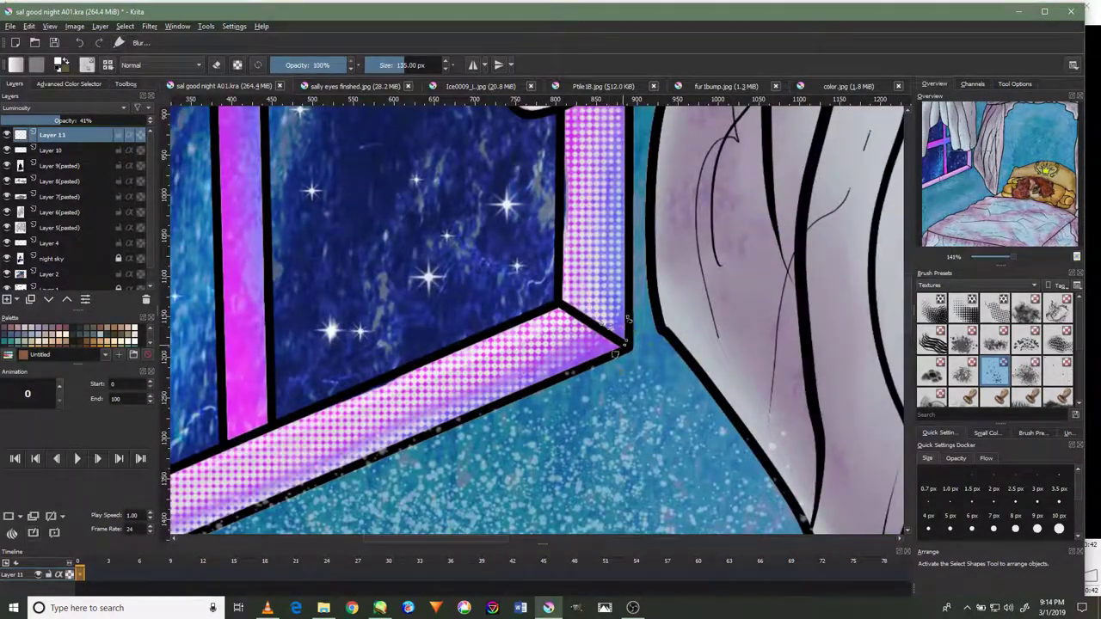
Paint the sill-corner gap solid black with a smaller brush, then zoom back out to 50%.
{"action": "left_click_drag", "start_coordinate": [628, 320], "coordinate": [628, 345]}
{"action": "key", "text": "bracketleft"}
{"action": "key", "text": "bracketleft"}
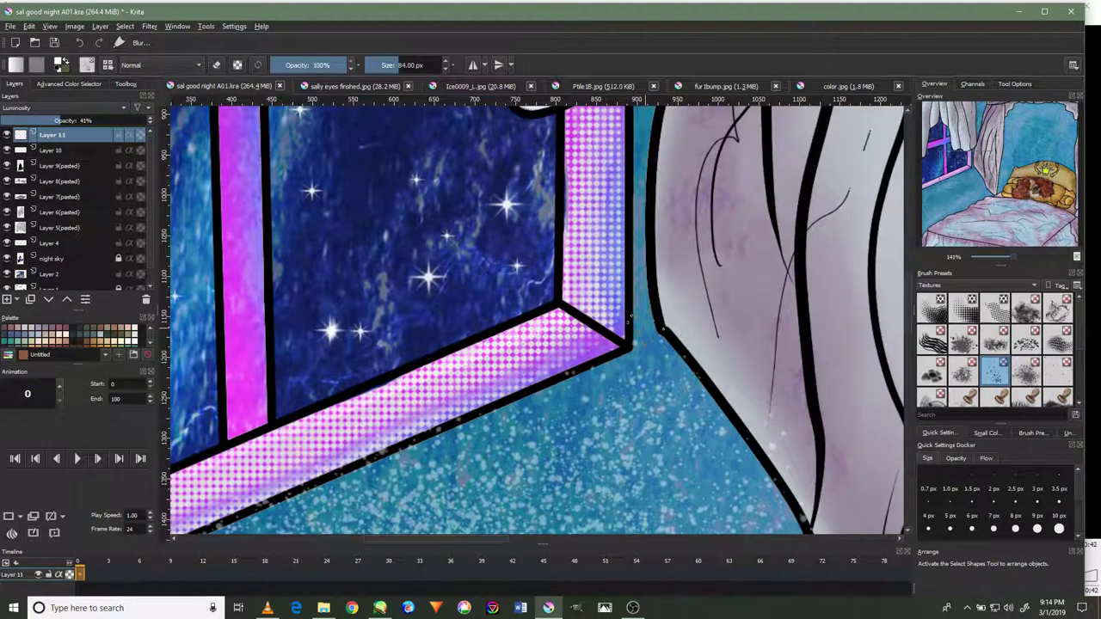
{"action": "left_click_drag", "start_coordinate": [637, 272], "coordinate": [647, 388]}
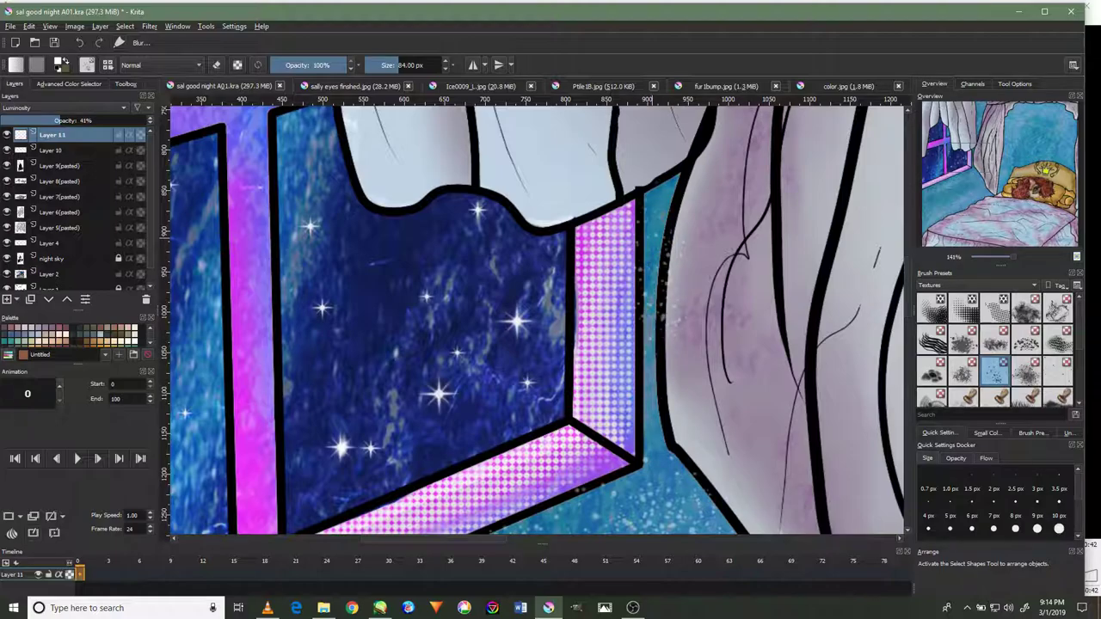
{"action": "scroll", "coordinate": [694, 413], "scroll_direction": "down", "scroll_amount": 3}
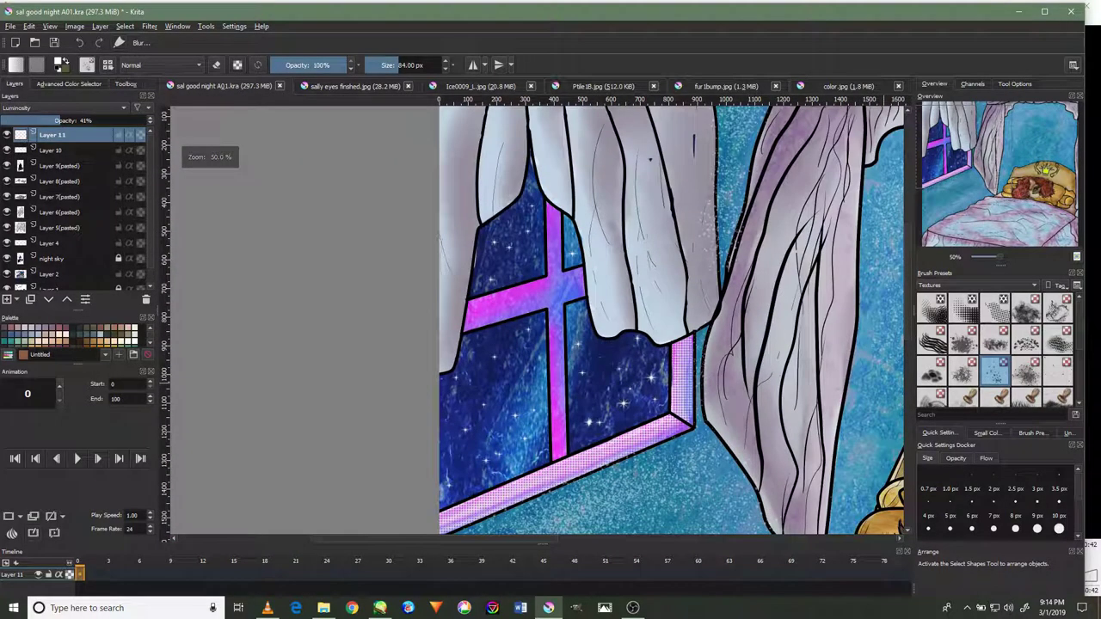
{"action": "scroll", "coordinate": [968, 361], "scroll_direction": "down", "scroll_amount": 2}
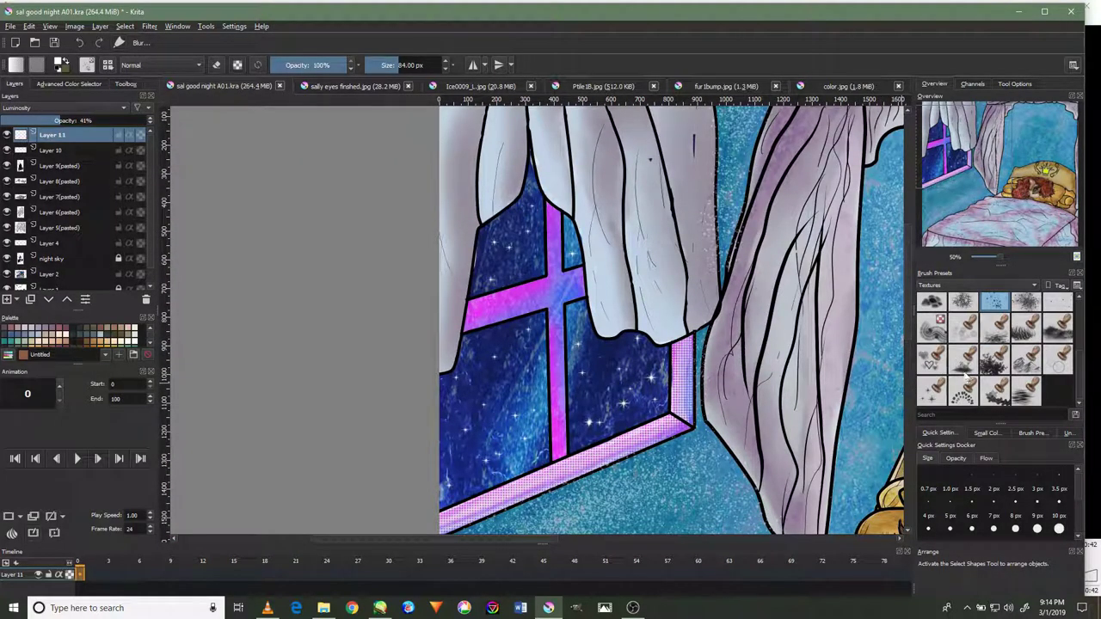
Pick a large soft texture brush and add Layer 12 above Layer 11.
{"action": "left_click", "coordinate": [1030, 365]}
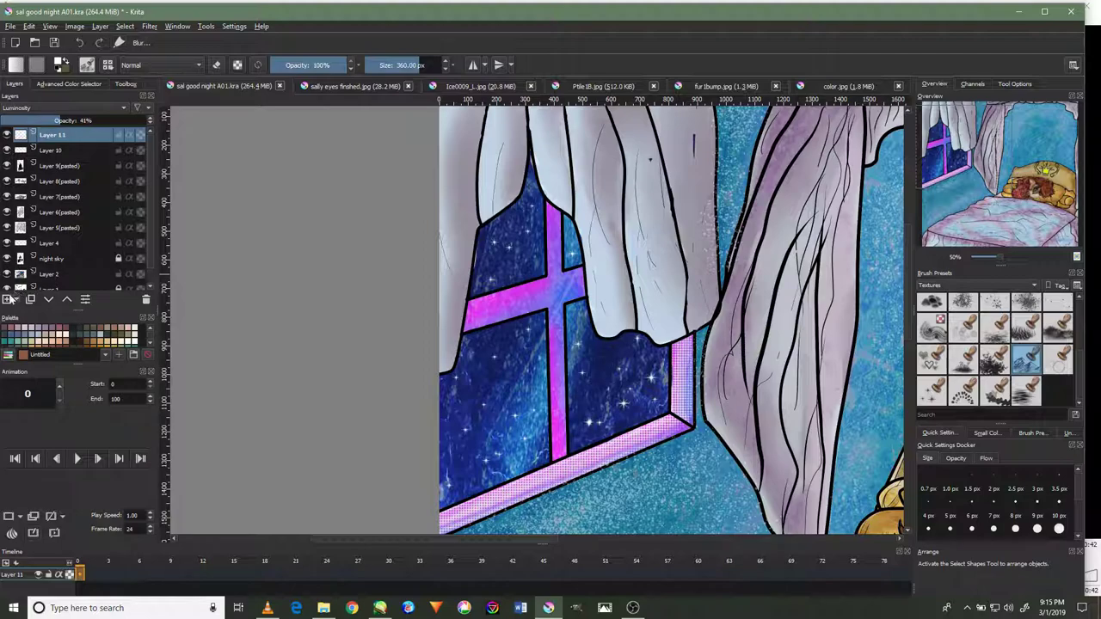
{"action": "left_click", "coordinate": [7, 299]}
{"action": "left_click", "coordinate": [69, 84]}
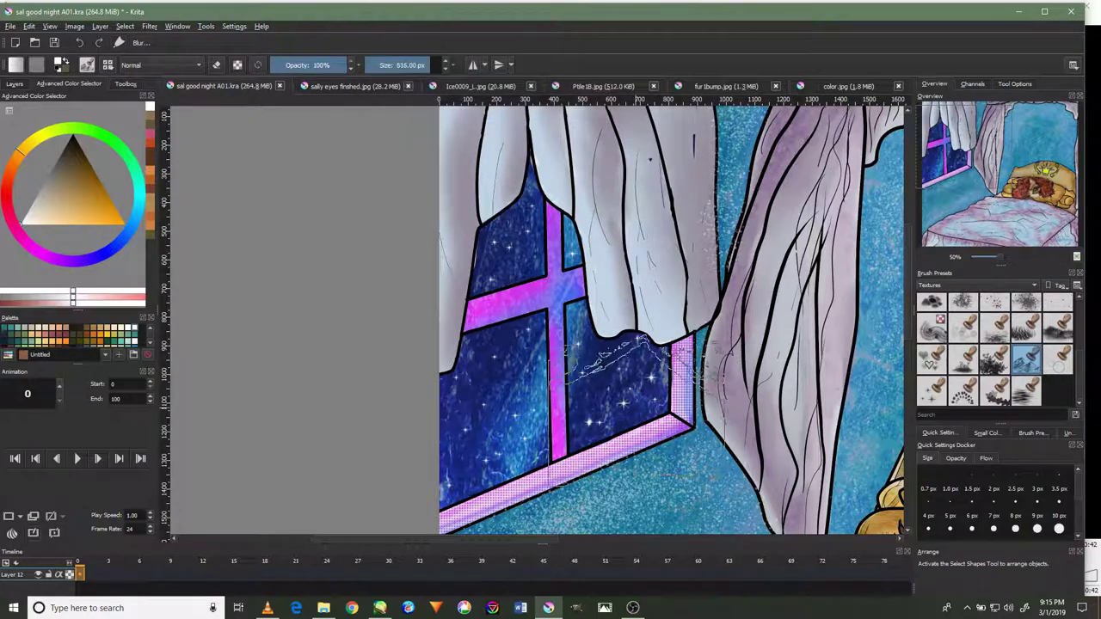
Try trial light streaks across the window glass, then undo them and zoom out.
{"action": "left_click_drag", "start_coordinate": [603, 383], "coordinate": [637, 374]}
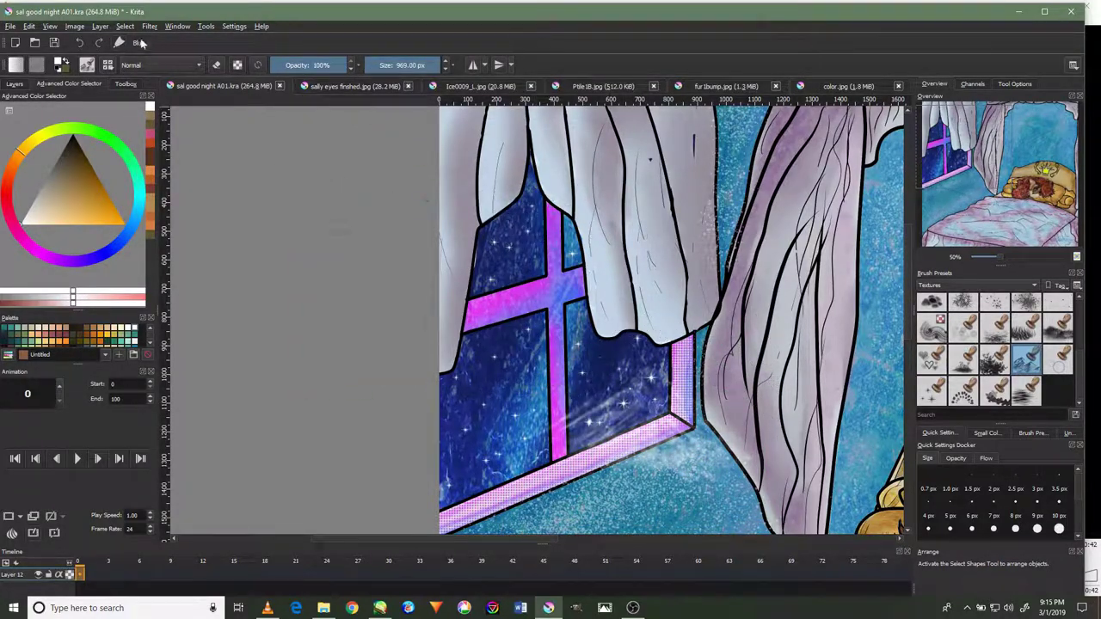
{"action": "mouse_move", "coordinate": [637, 357]}
{"action": "left_mouse_down"}
{"action": "mouse_move", "coordinate": [572, 339]}
{"action": "mouse_move", "coordinate": [603, 370]}
{"action": "left_mouse_up"}
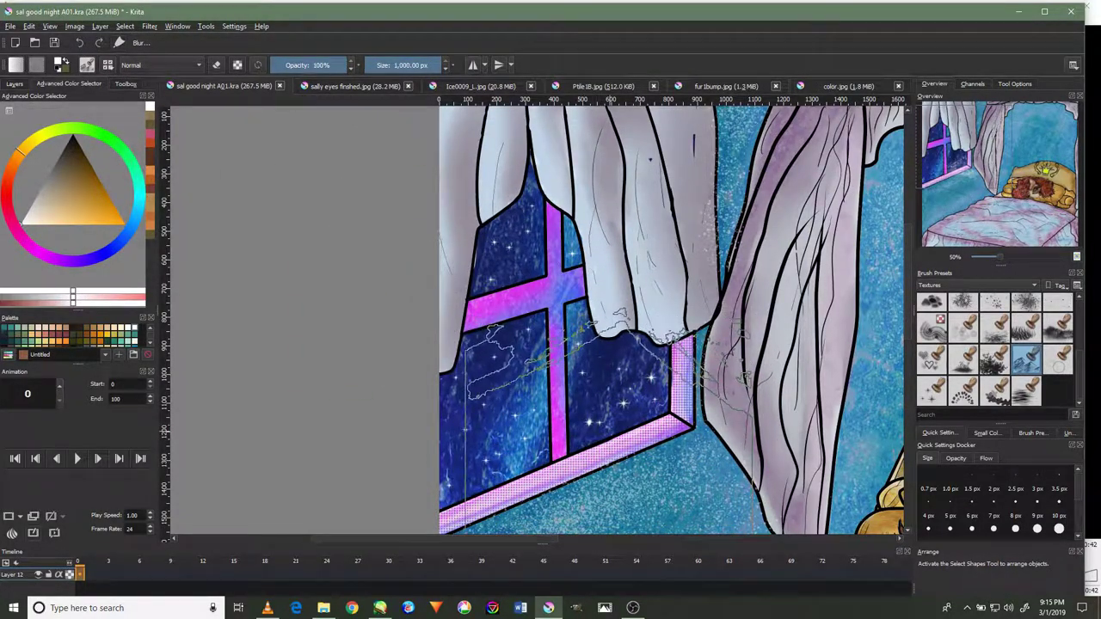
{"action": "key", "text": "ctrl+z"}
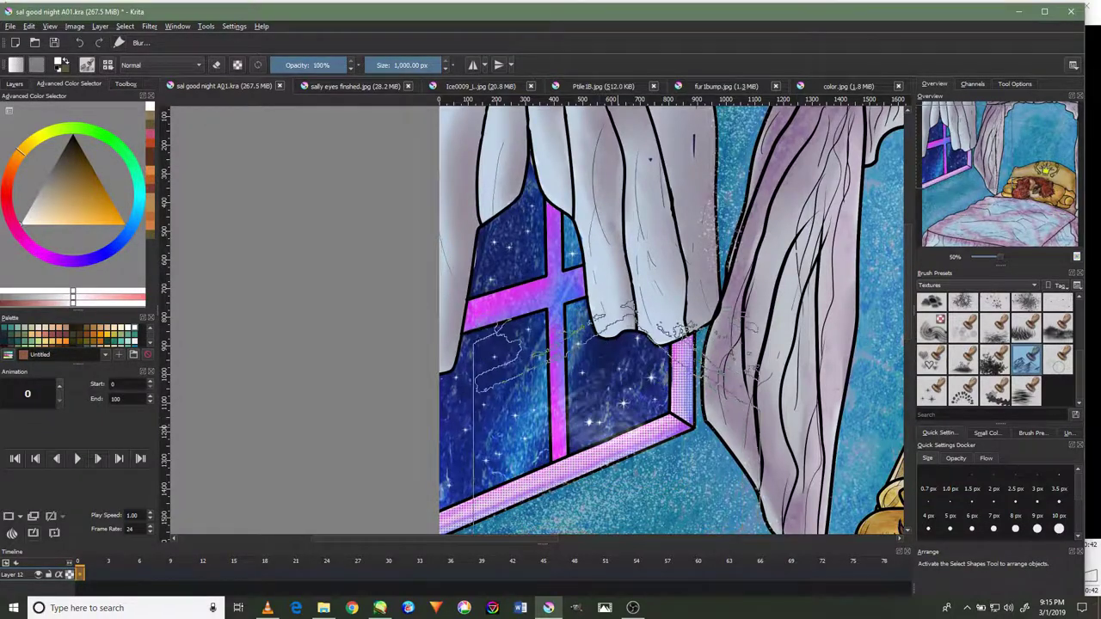
{"action": "left_click", "coordinate": [97, 44]}
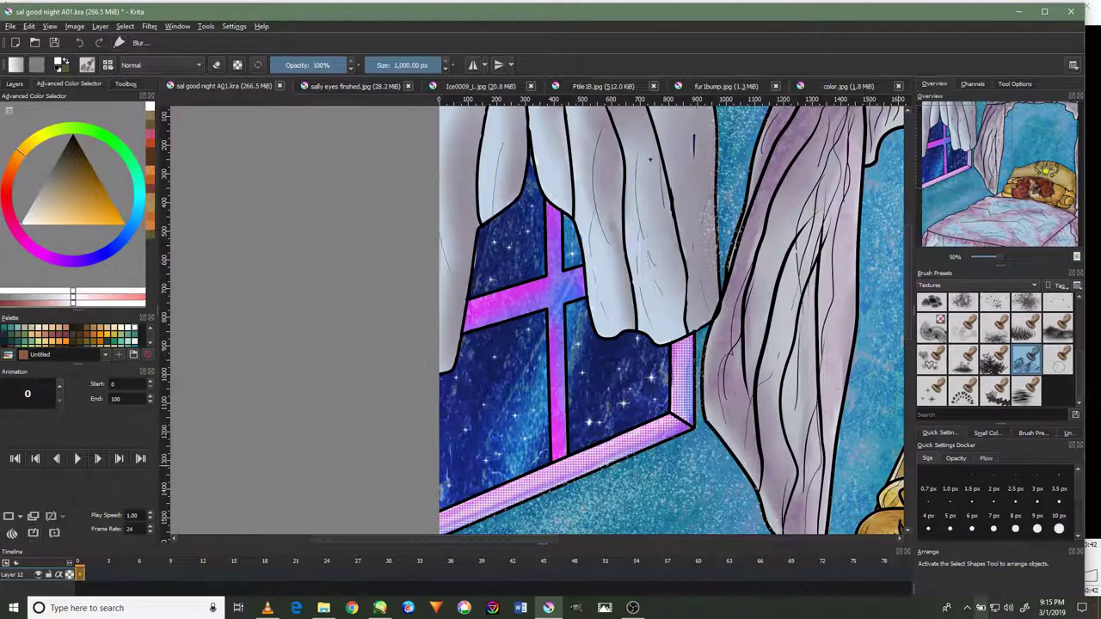
{"action": "mouse_move", "coordinate": [568, 310]}
{"action": "left_mouse_down"}
{"action": "mouse_move", "coordinate": [593, 448]}
{"action": "mouse_move", "coordinate": [559, 383]}
{"action": "left_mouse_up"}
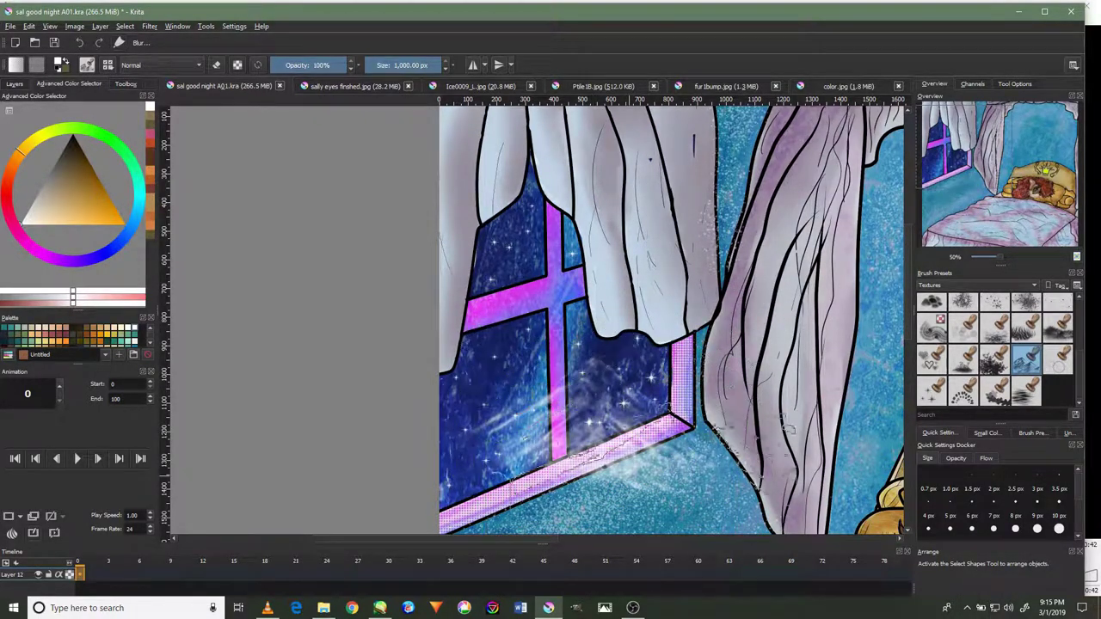
{"action": "left_click_drag", "start_coordinate": [482, 404], "coordinate": [516, 482]}
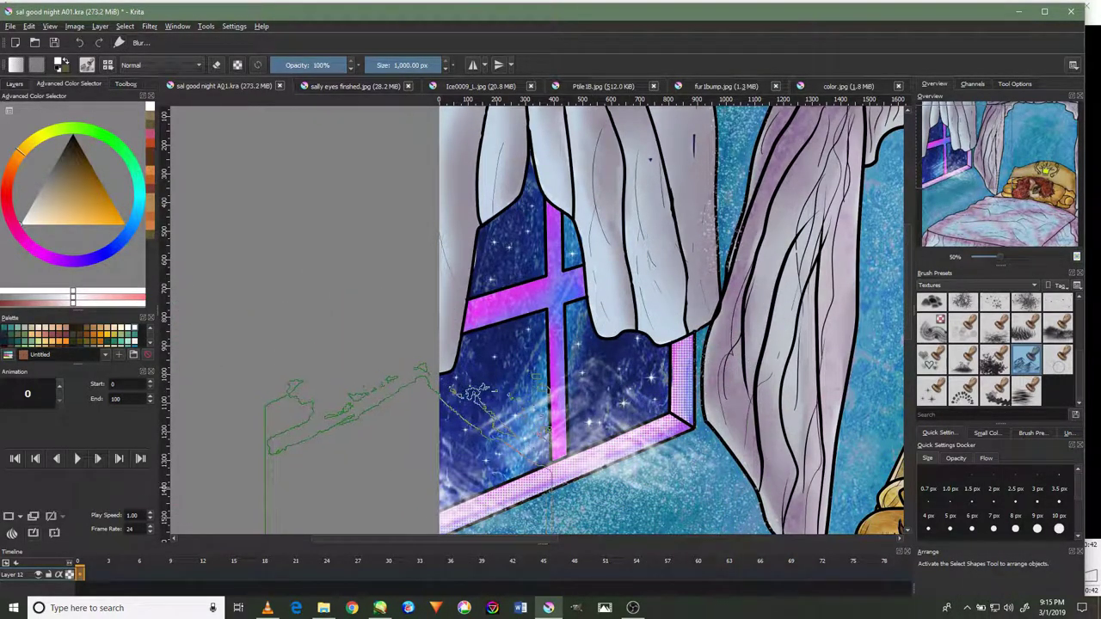
{"action": "left_click", "coordinate": [79, 42]}
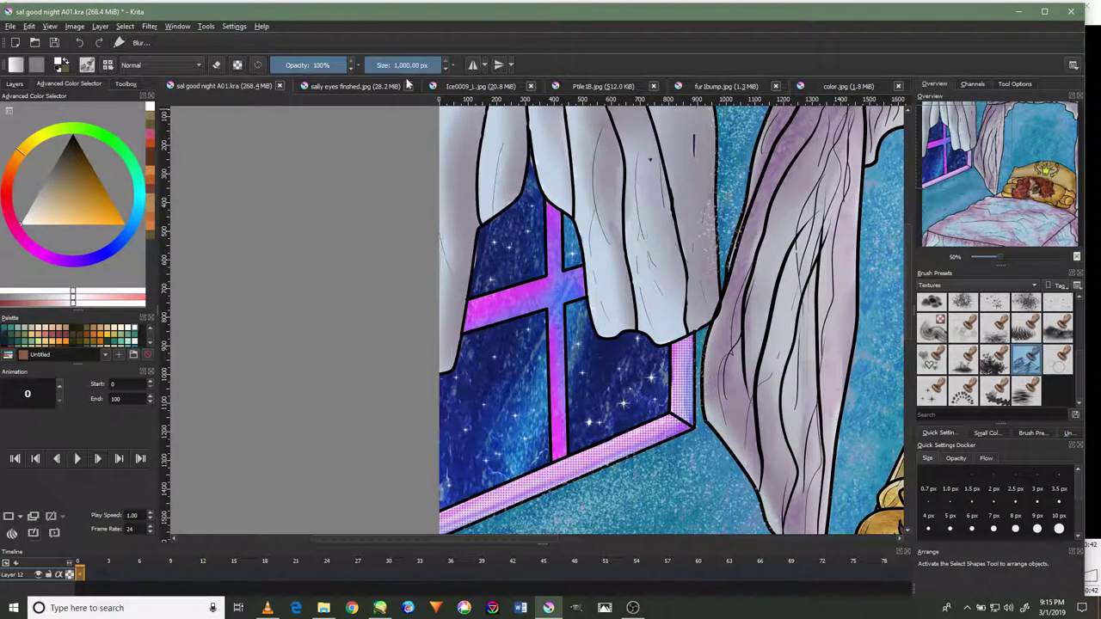
{"action": "scroll", "coordinate": [556, 116], "scroll_direction": "down", "scroll_amount": 2}
{"action": "scroll", "coordinate": [593, 413], "scroll_direction": "down", "scroll_amount": 2}
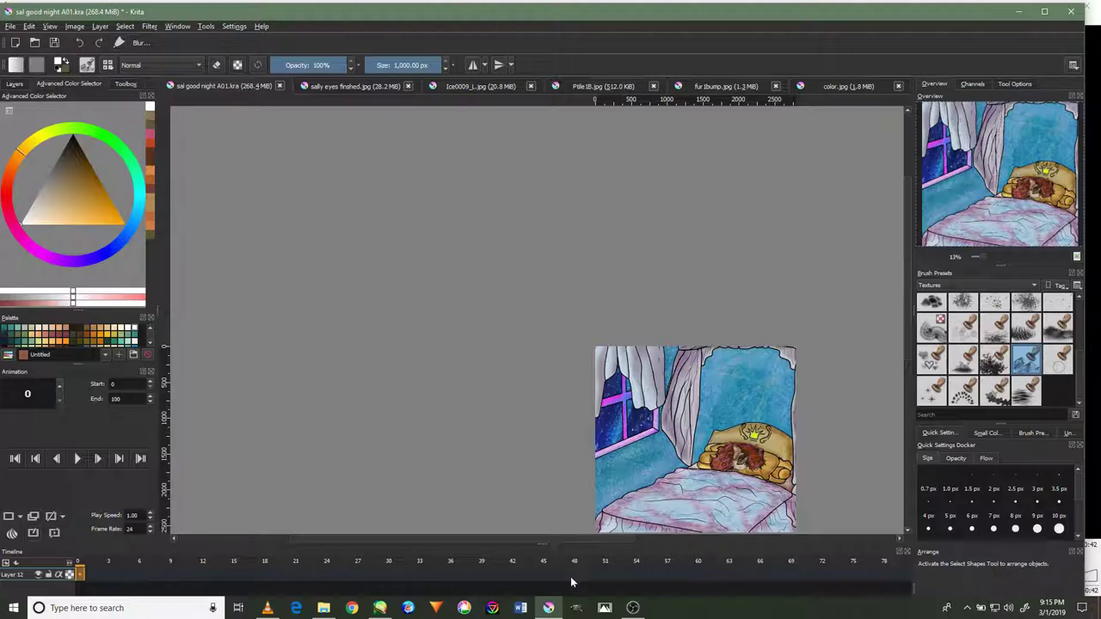
Paint soft white light over the sill and floor, deselect, then undo those strokes.
{"action": "scroll", "coordinate": [661, 486], "scroll_direction": "down", "scroll_amount": 2}
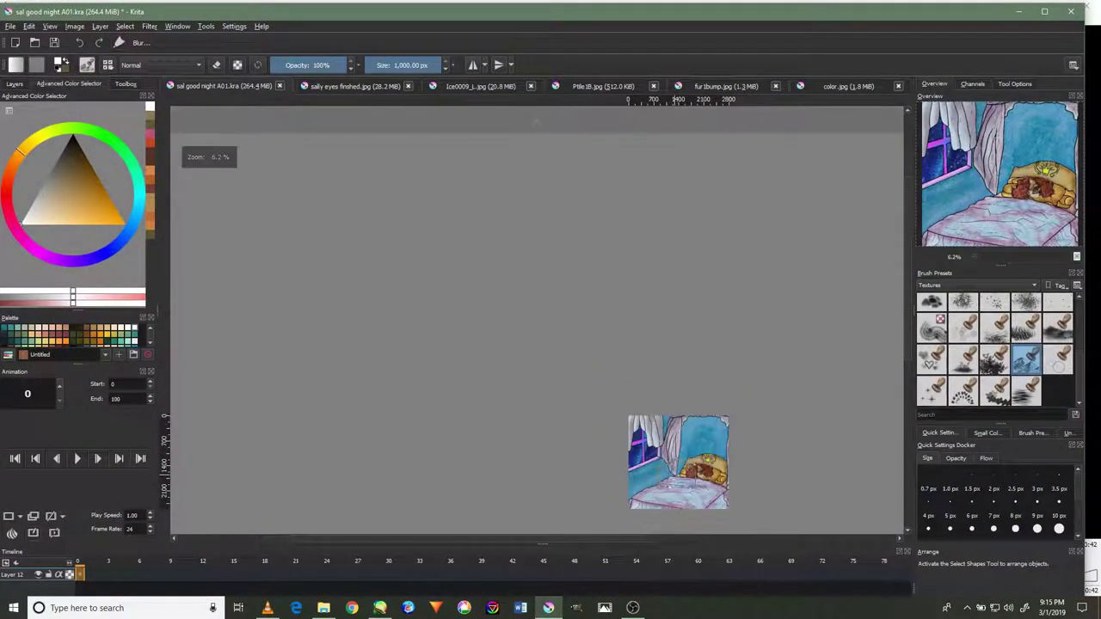
{"action": "scroll", "coordinate": [680, 462], "scroll_direction": "up", "scroll_amount": 4}
{"action": "scroll", "coordinate": [680, 463], "scroll_direction": "up", "scroll_amount": 3}
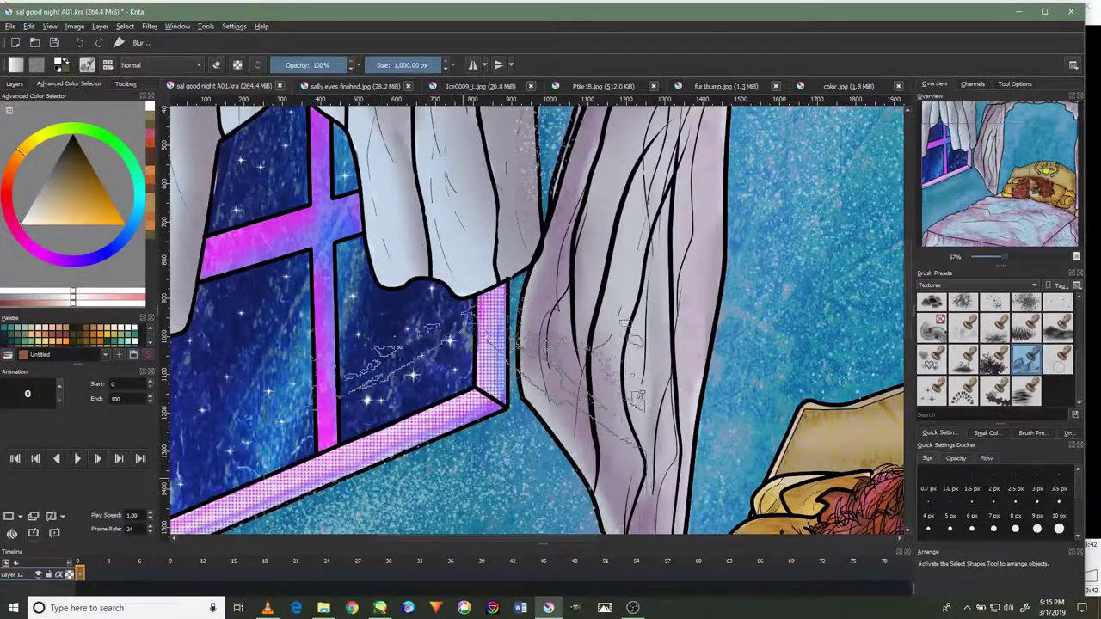
{"action": "left_click_drag", "start_coordinate": [276, 516], "coordinate": [499, 387]}
{"action": "left_click_drag", "start_coordinate": [284, 525], "coordinate": [603, 404]}
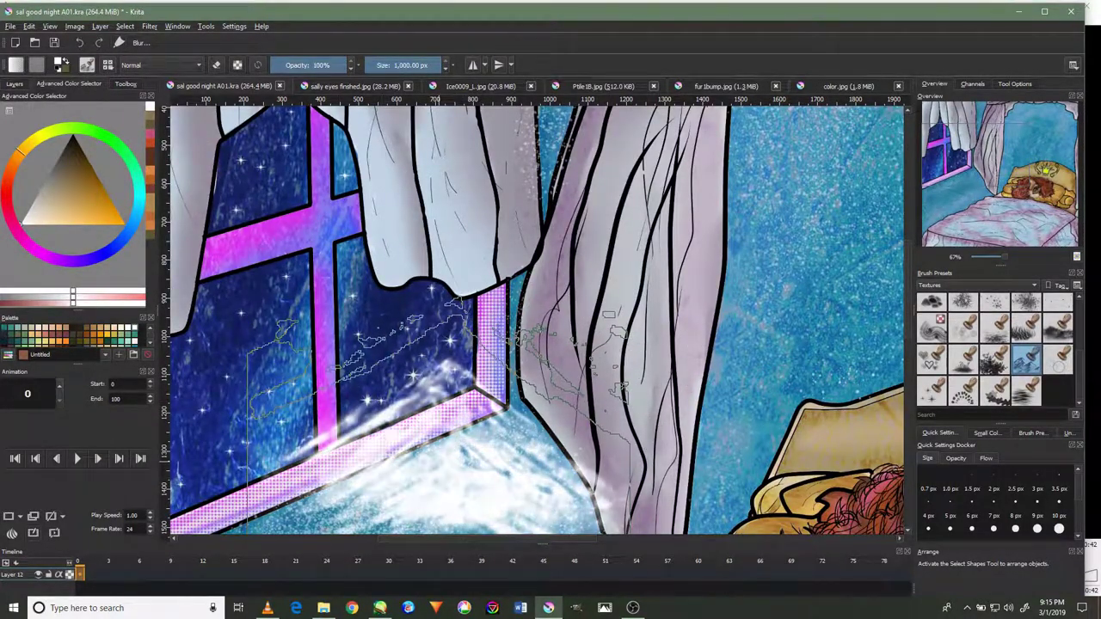
{"action": "mouse_move", "coordinate": [439, 357]}
{"action": "left_mouse_down"}
{"action": "mouse_move", "coordinate": [387, 413]}
{"action": "mouse_move", "coordinate": [430, 387]}
{"action": "left_mouse_up"}
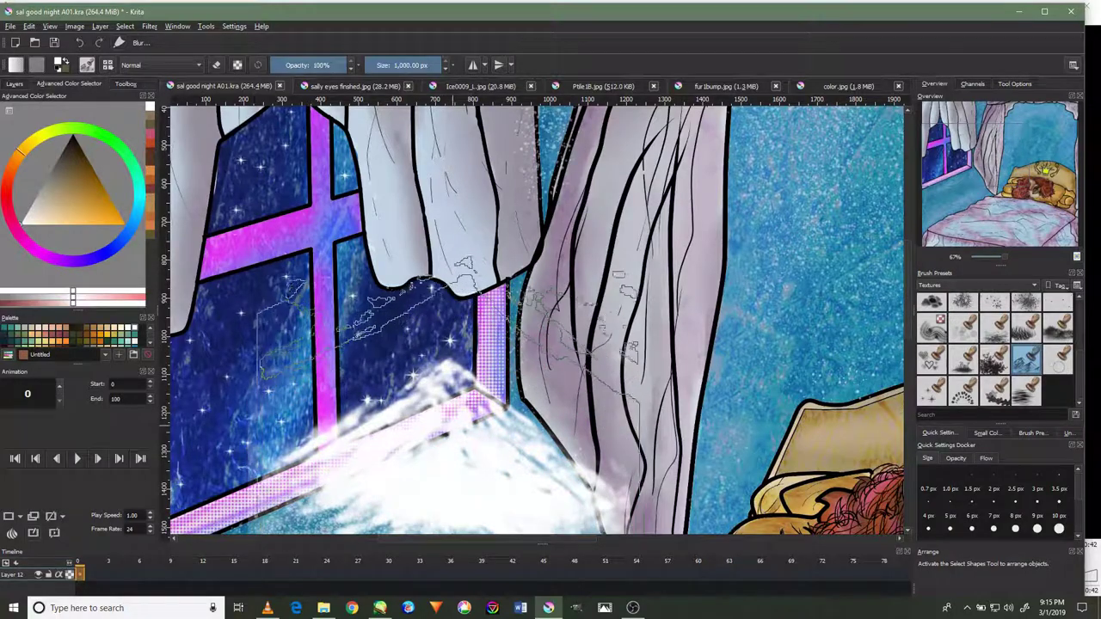
{"action": "key", "text": "ctrl+shift+a"}
{"action": "left_click", "coordinate": [76, 44]}
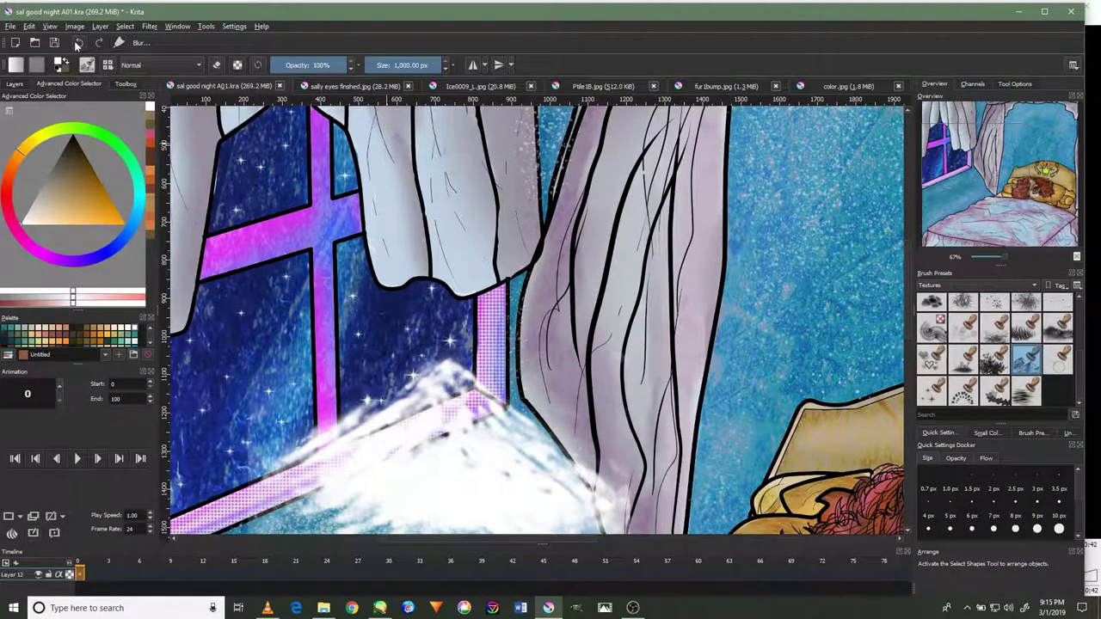
{"action": "left_click", "coordinate": [76, 44]}
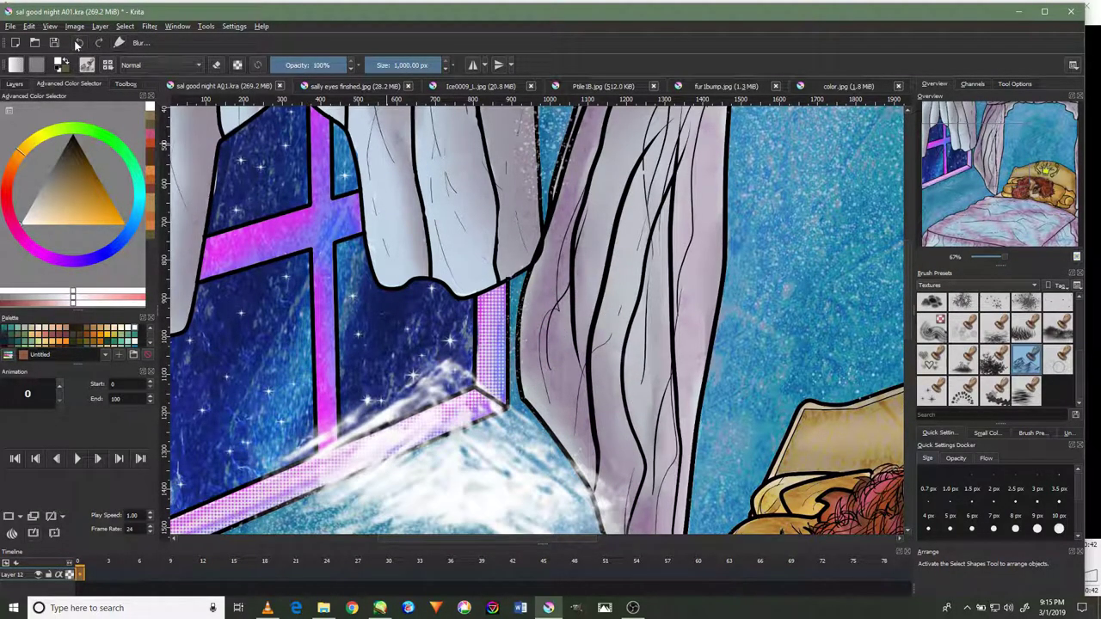
{"action": "left_click", "coordinate": [77, 44]}
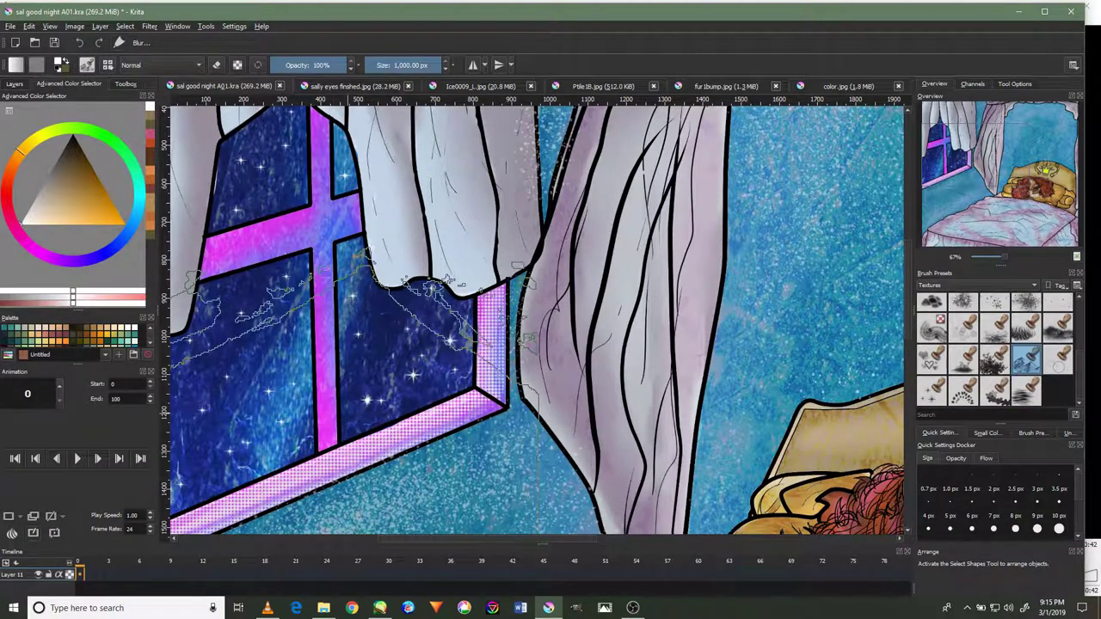
Try diagonal light streaks over the glass, then undo them with the Layers docker showing.
{"action": "left_click_drag", "start_coordinate": [284, 469], "coordinate": [465, 297]}
{"action": "mouse_move", "coordinate": [185, 464]}
{"action": "left_mouse_down"}
{"action": "mouse_move", "coordinate": [438, 297]}
{"action": "mouse_move", "coordinate": [356, 374]}
{"action": "left_mouse_up"}
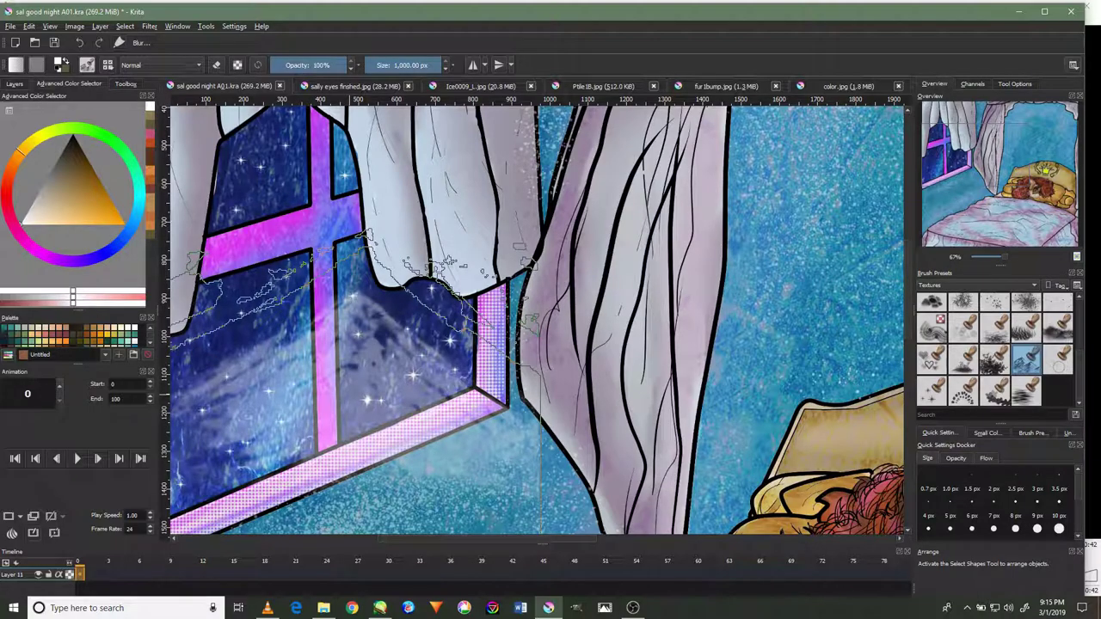
{"action": "scroll", "coordinate": [464, 284], "scroll_direction": "down", "scroll_amount": 4}
{"action": "scroll", "coordinate": [427, 296], "scroll_direction": "up", "scroll_amount": 3}
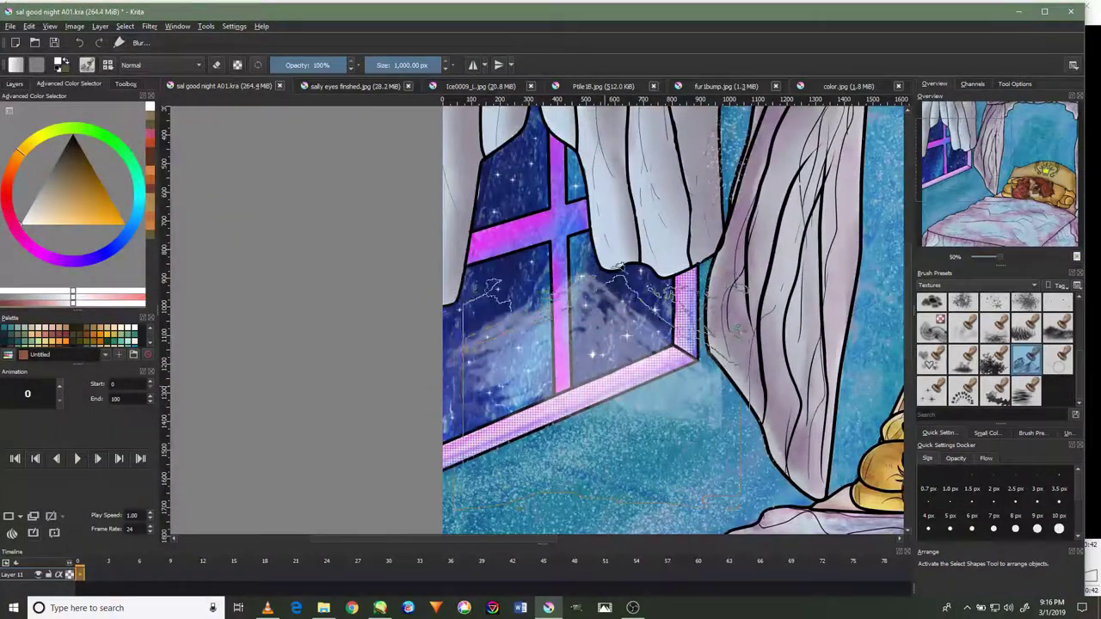
{"action": "scroll", "coordinate": [610, 421], "scroll_direction": "up", "scroll_amount": 3}
{"action": "scroll", "coordinate": [611, 422], "scroll_direction": "down", "scroll_amount": 2}
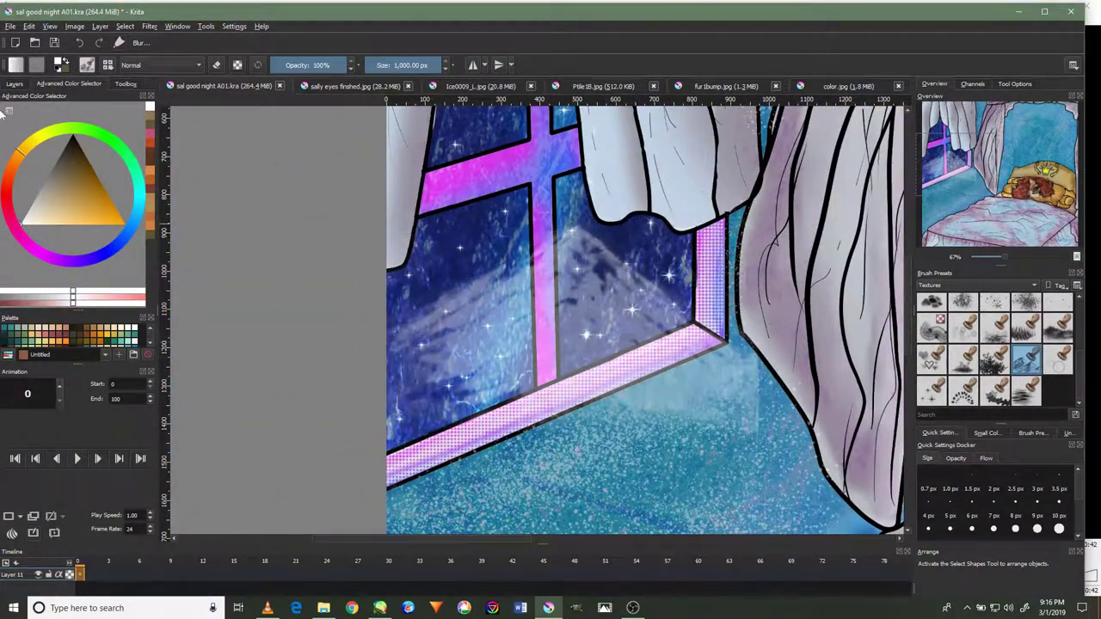
{"action": "left_click", "coordinate": [15, 84]}
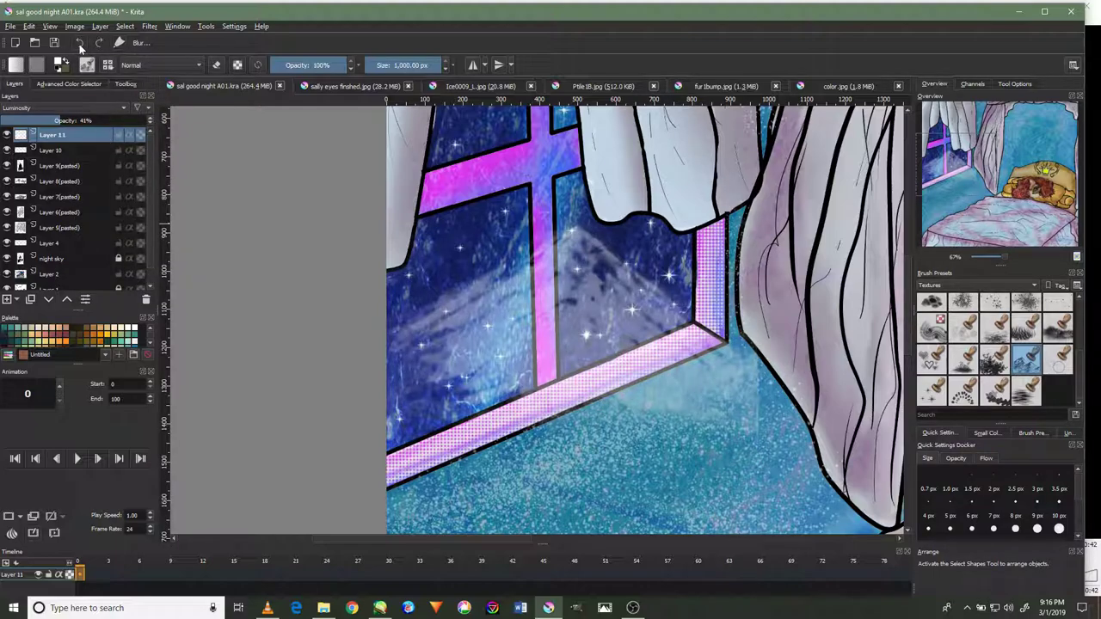
{"action": "left_click", "coordinate": [79, 43]}
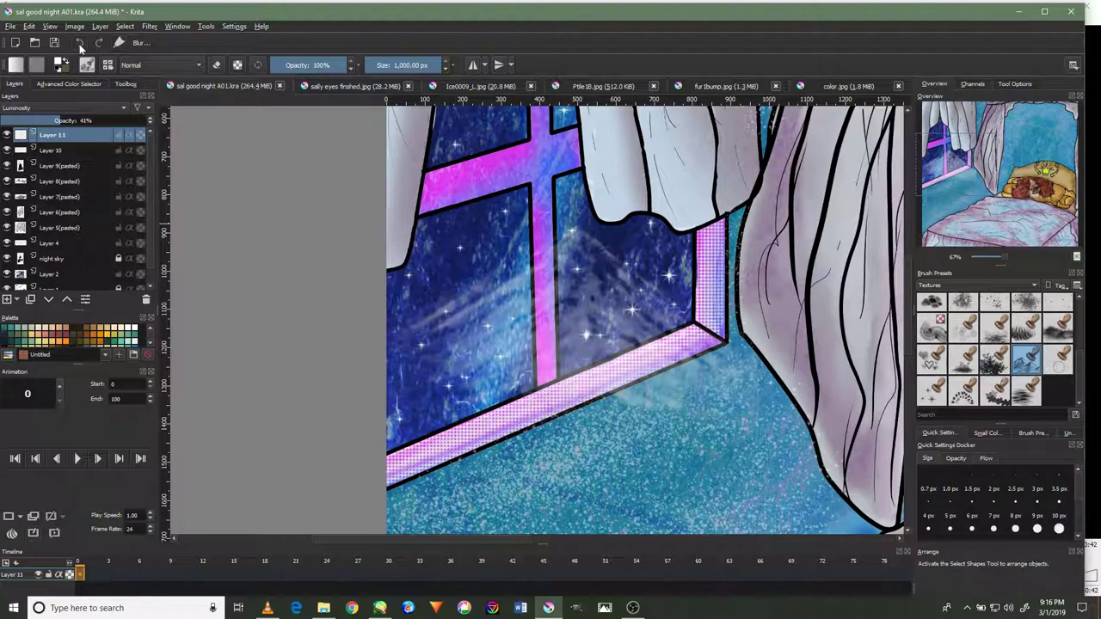
{"action": "left_click", "coordinate": [79, 43]}
{"action": "key", "text": "minus"}
{"action": "key", "text": "minus"}
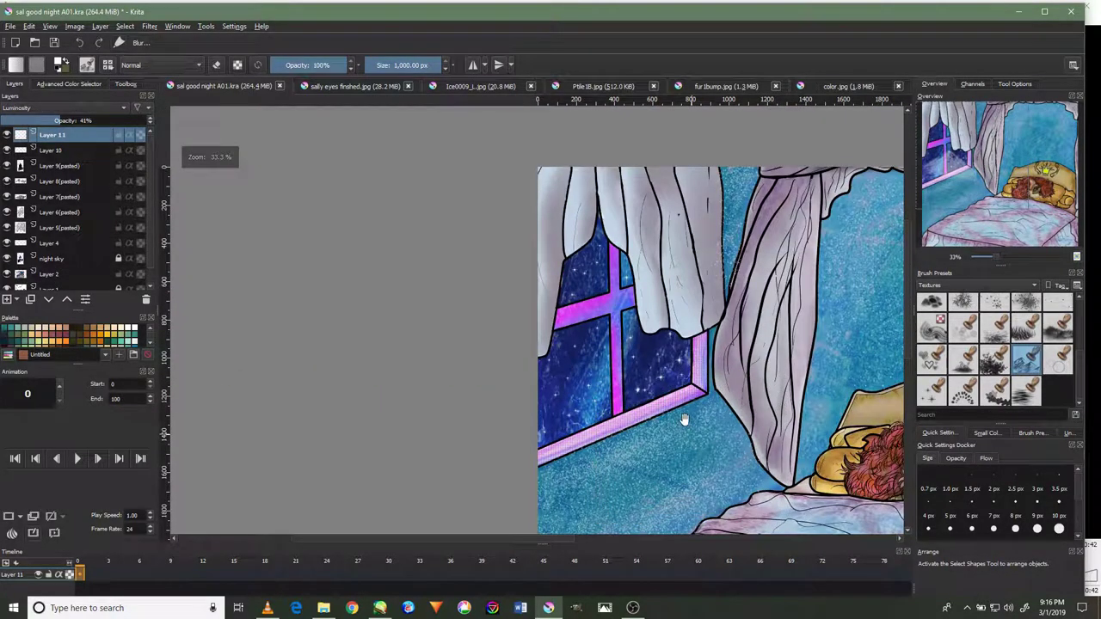
Pick the Stamp Leaves brush, test a stamp on the sill, and undo it.
{"action": "left_click_drag", "start_coordinate": [801, 421], "coordinate": [509, 338]}
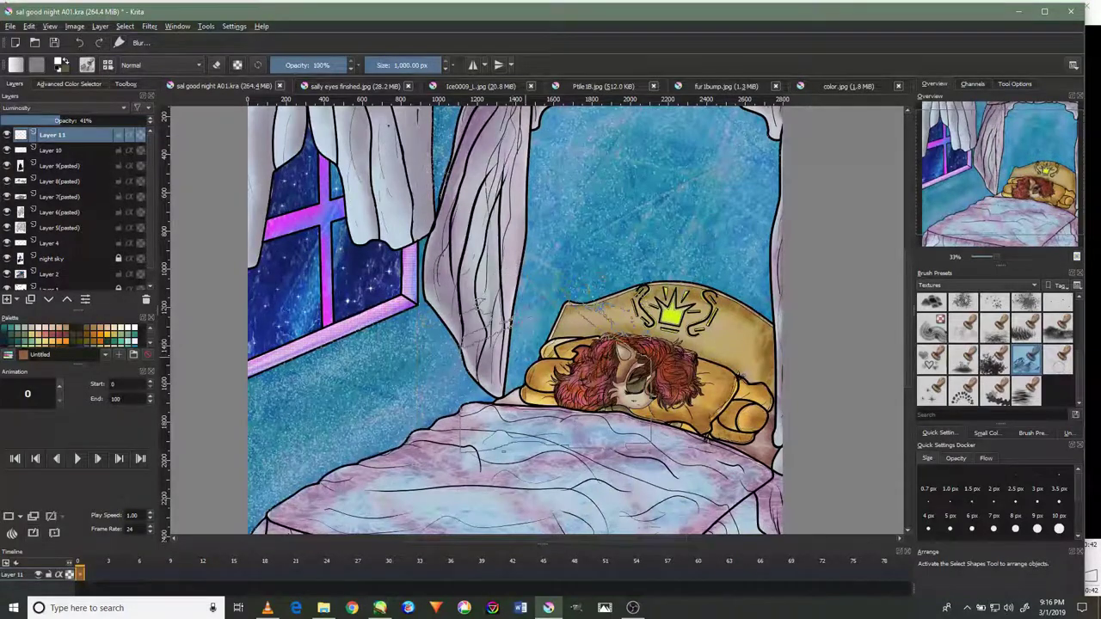
{"action": "left_click", "coordinate": [995, 356]}
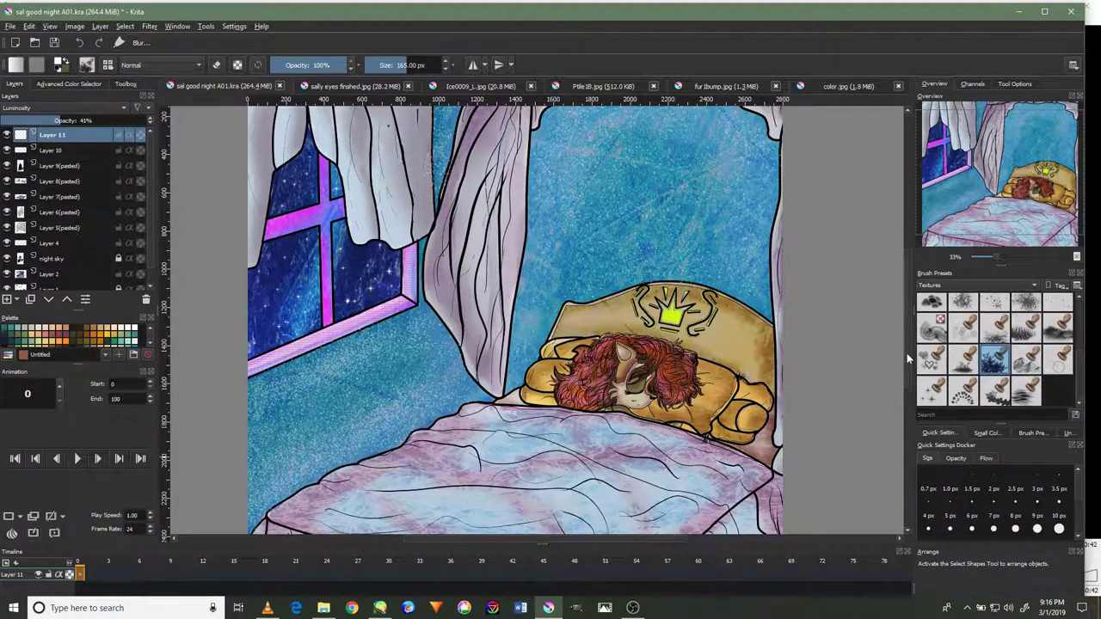
{"action": "scroll", "coordinate": [313, 253], "scroll_direction": "up", "scroll_amount": 3}
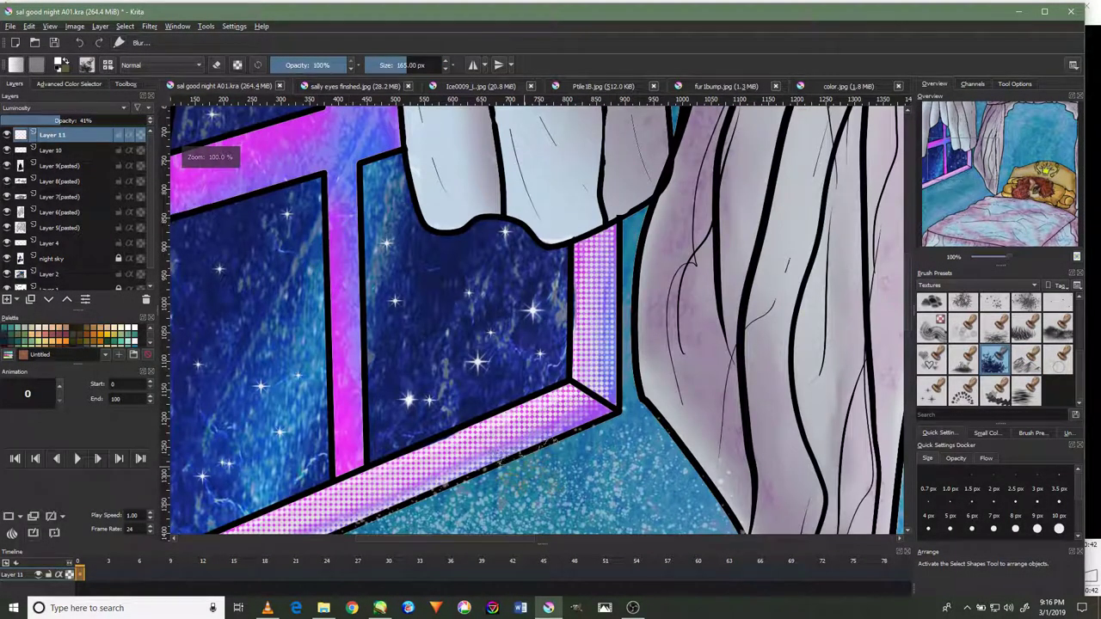
{"action": "left_click_drag", "start_coordinate": [508, 430], "coordinate": [512, 443]}
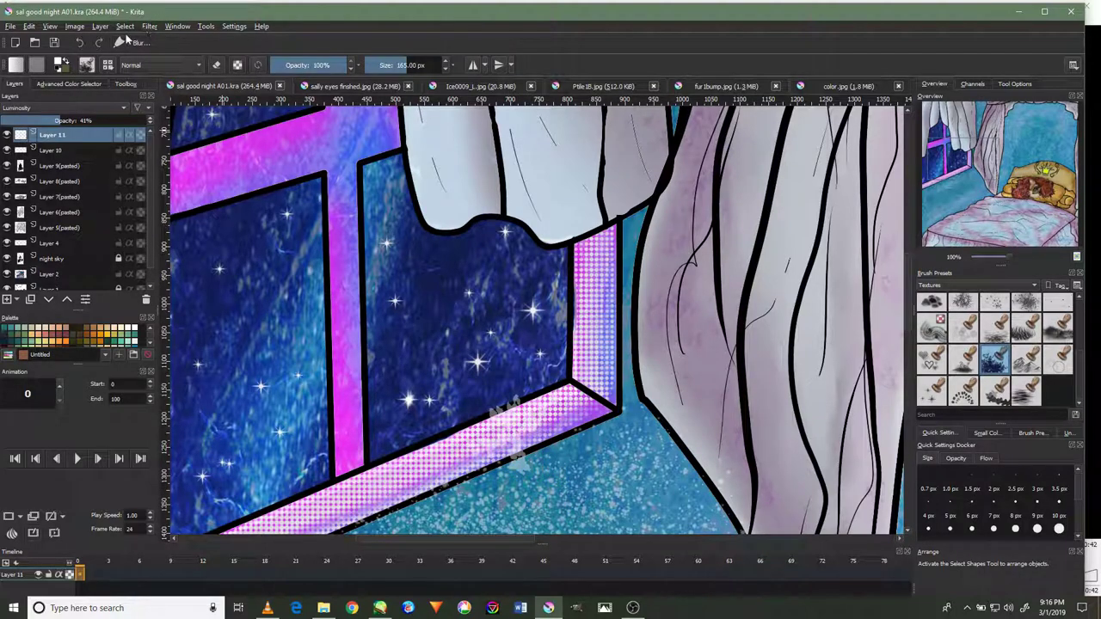
{"action": "left_click", "coordinate": [79, 43]}
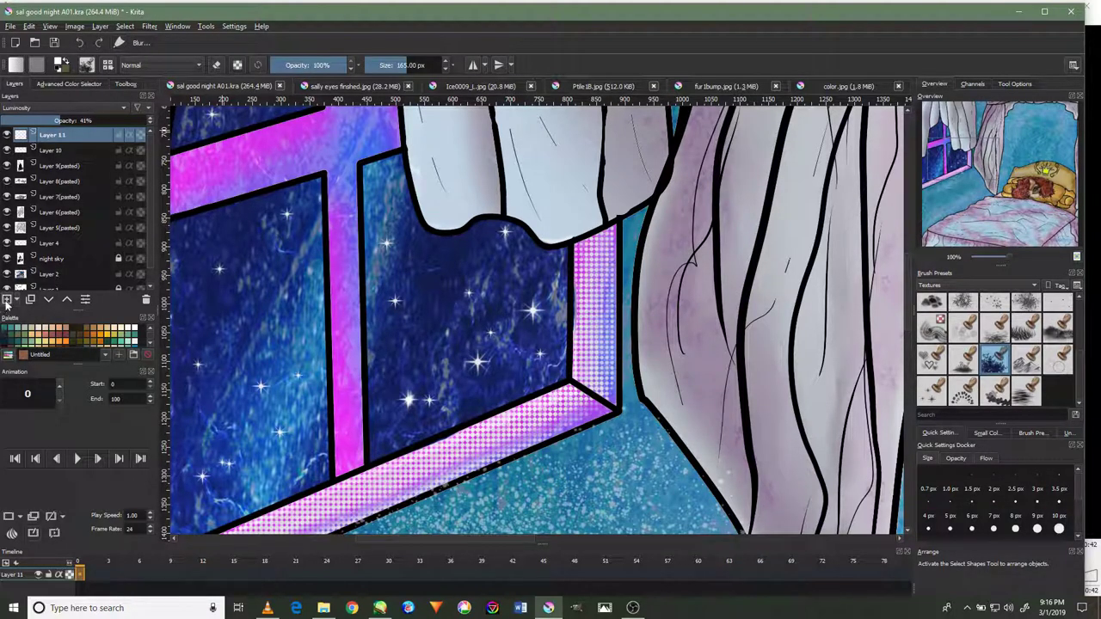
Add Layer 13, choose a warm brown, and stamp leaves over the sill corner.
{"action": "left_click", "coordinate": [47, 106]}
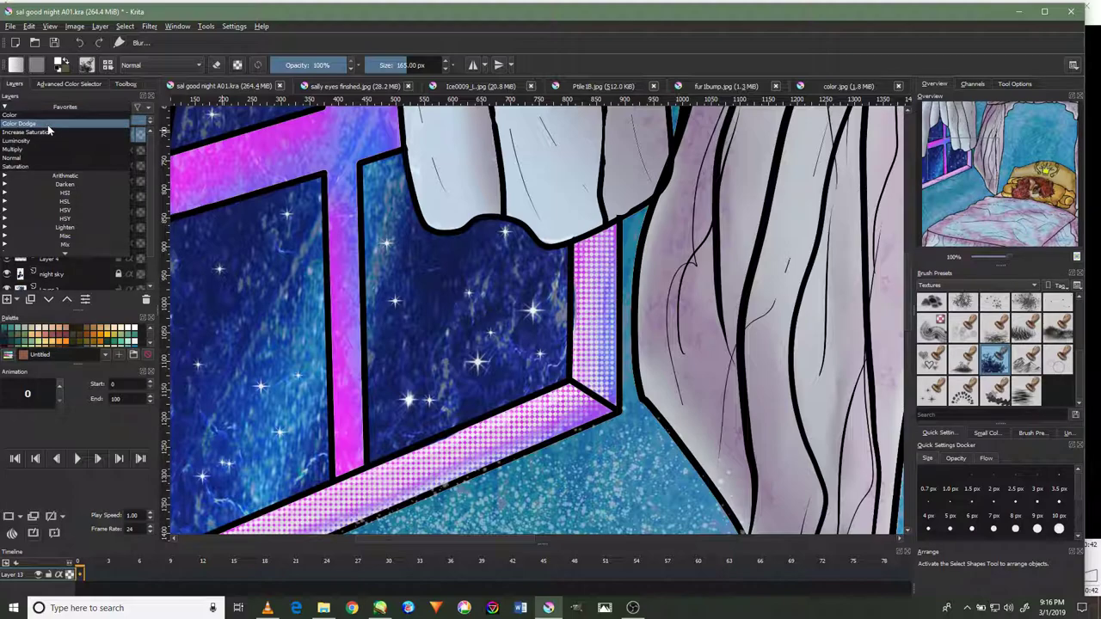
{"action": "left_click", "coordinate": [71, 85]}
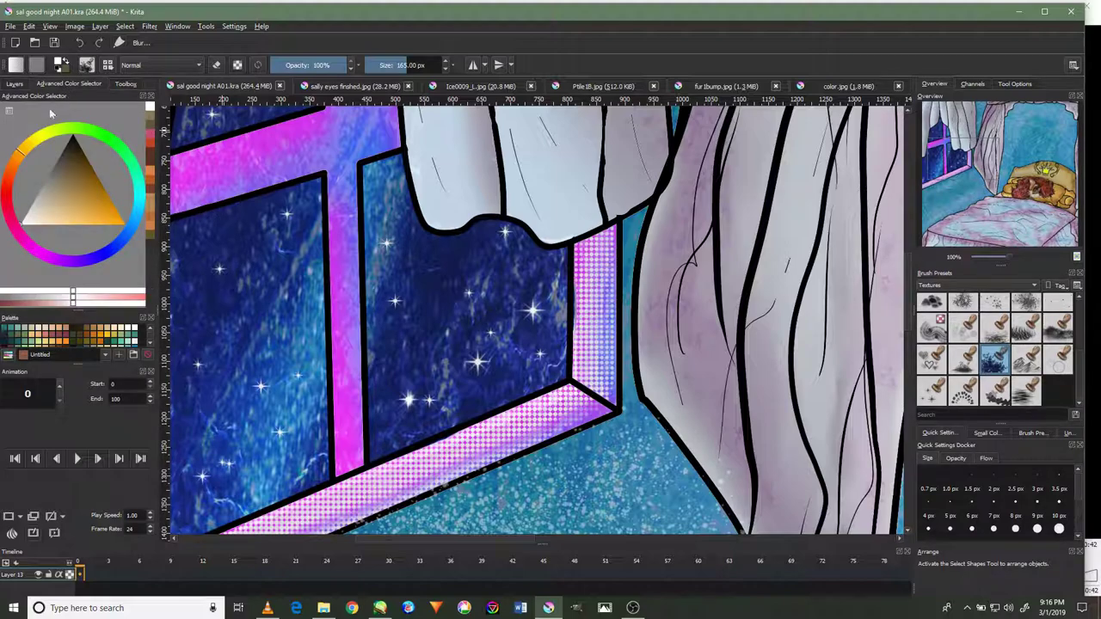
{"action": "left_click_drag", "start_coordinate": [55, 166], "coordinate": [90, 188]}
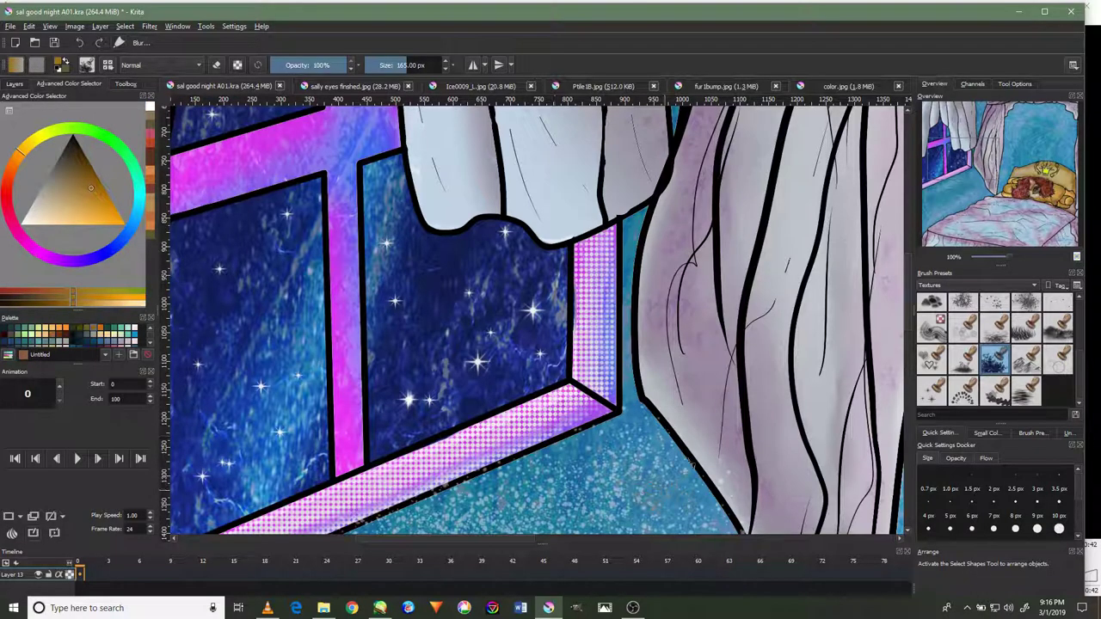
{"action": "scroll", "coordinate": [615, 449], "scroll_direction": "up", "scroll_amount": 1}
{"action": "scroll", "coordinate": [615, 449], "scroll_direction": "up", "scroll_amount": 1}
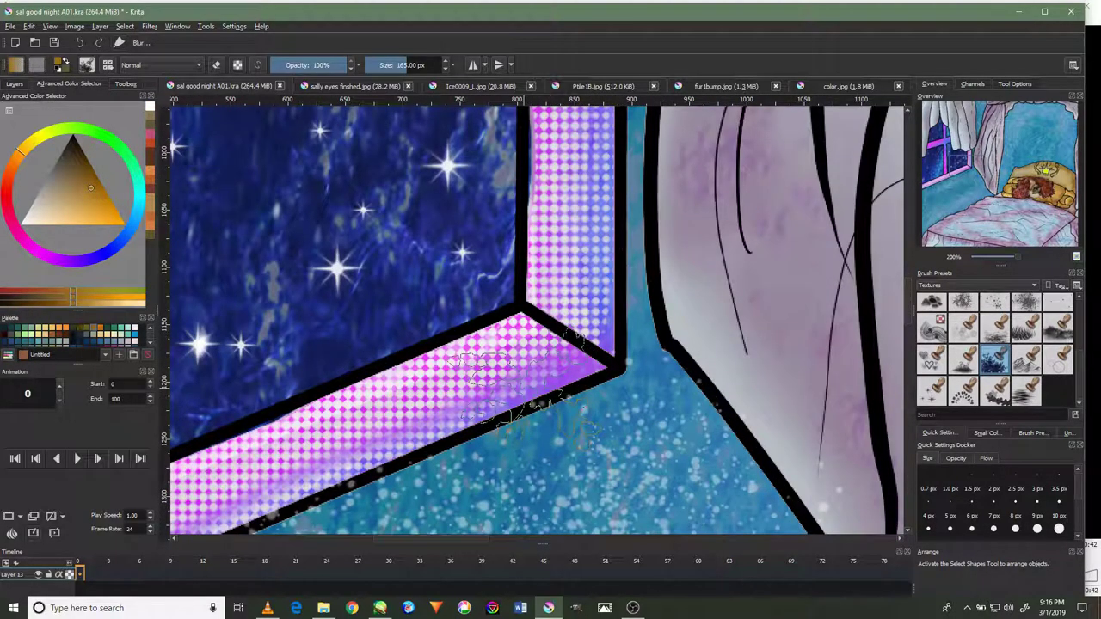
{"action": "mouse_move", "coordinate": [516, 379]}
{"action": "left_mouse_down"}
{"action": "mouse_move", "coordinate": [505, 356]}
{"action": "mouse_move", "coordinate": [418, 392]}
{"action": "mouse_move", "coordinate": [590, 357]}
{"action": "left_mouse_up"}
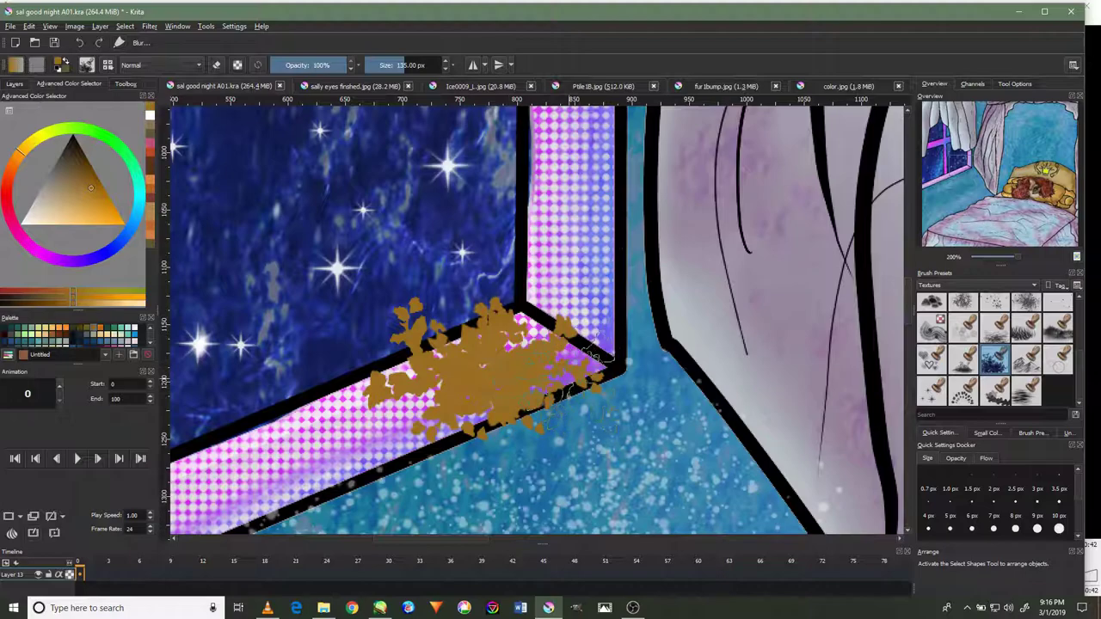
Try Multiply blending on the foliage layer, then set it back to Normal.
{"action": "left_click", "coordinate": [24, 84]}
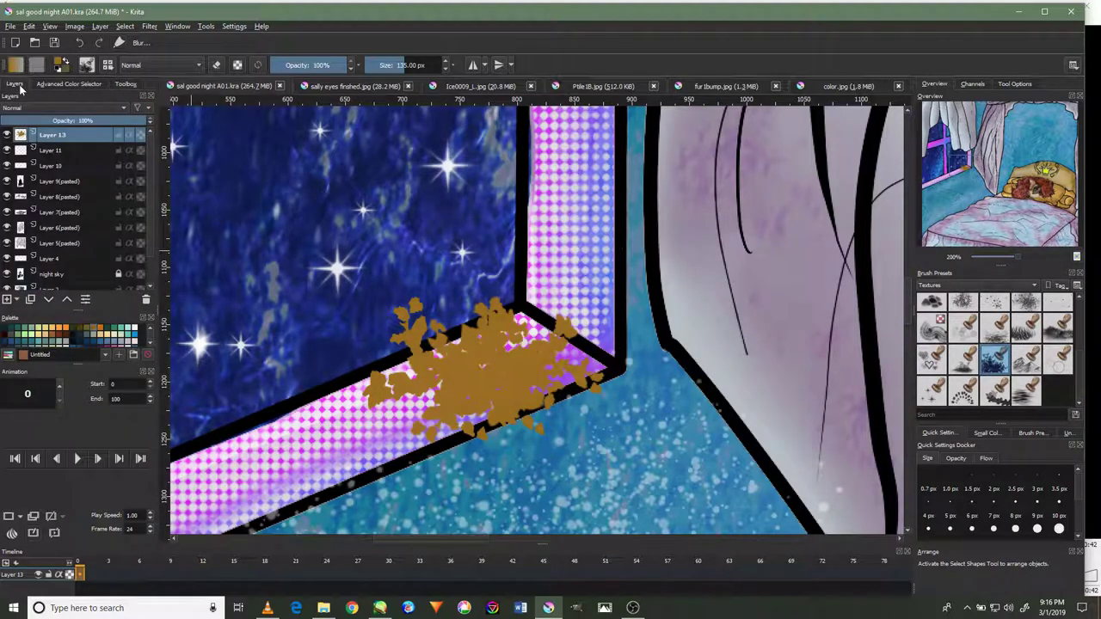
{"action": "left_click", "coordinate": [52, 96]}
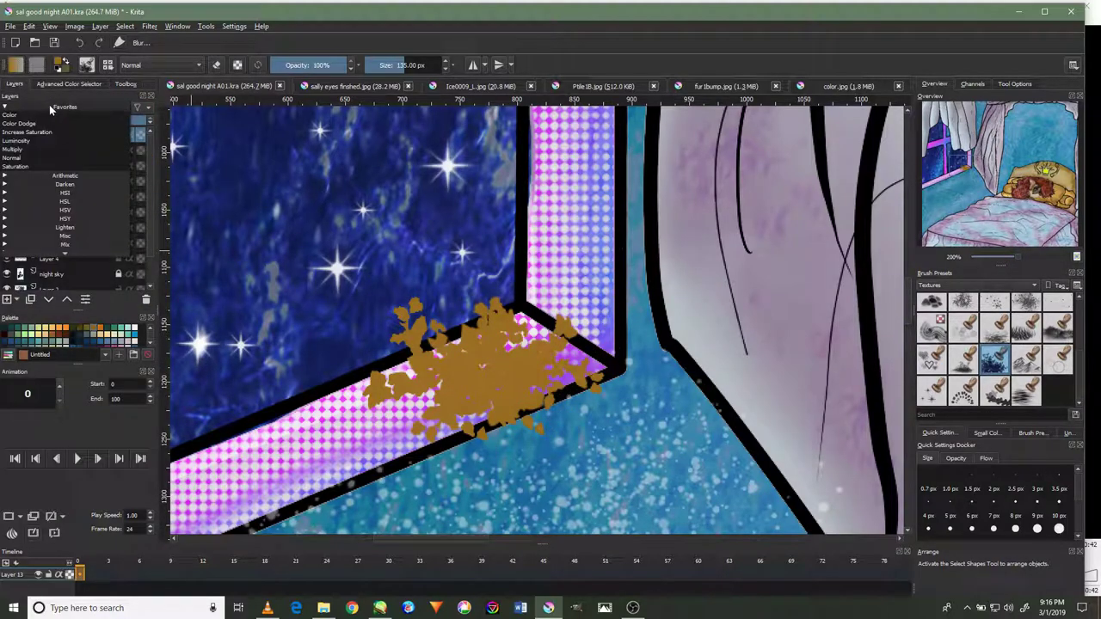
{"action": "left_click", "coordinate": [48, 149]}
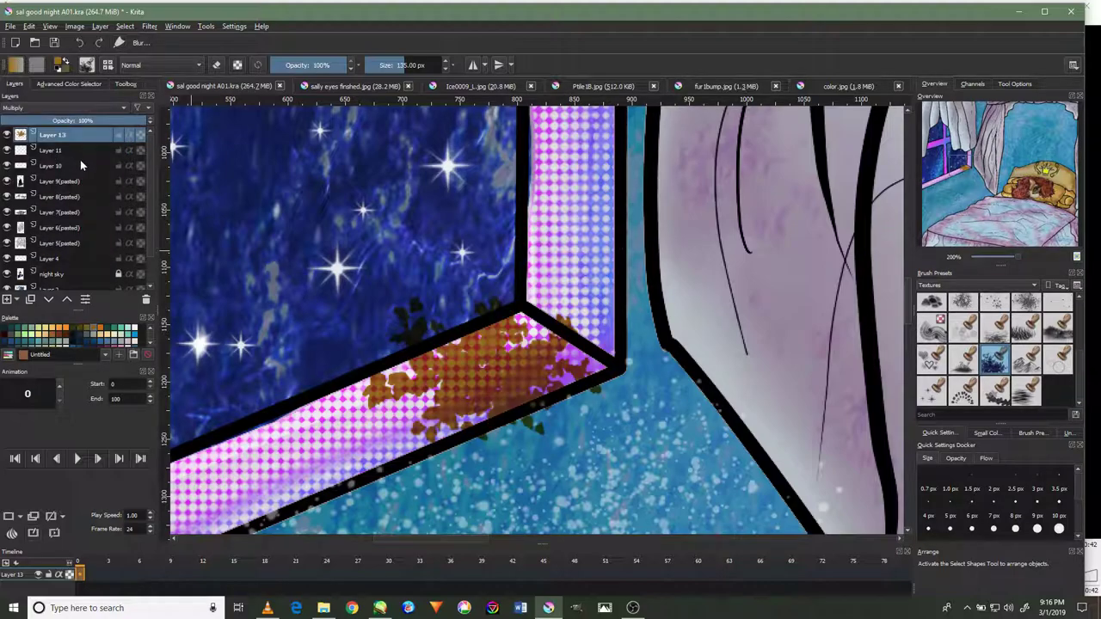
{"action": "left_click", "coordinate": [80, 108]}
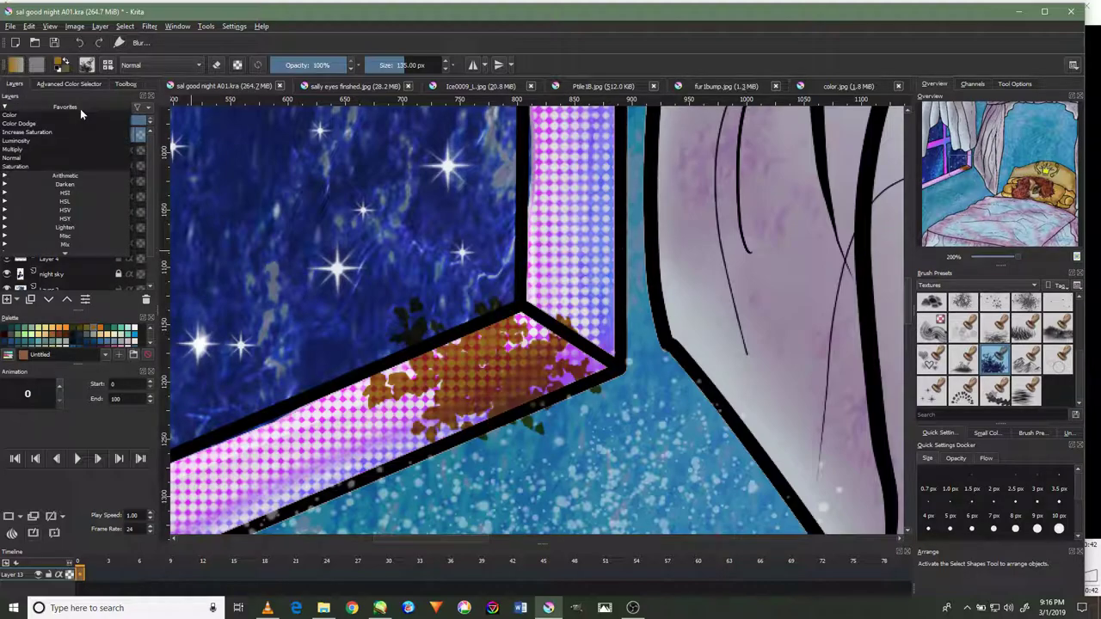
{"action": "left_click", "coordinate": [54, 158]}
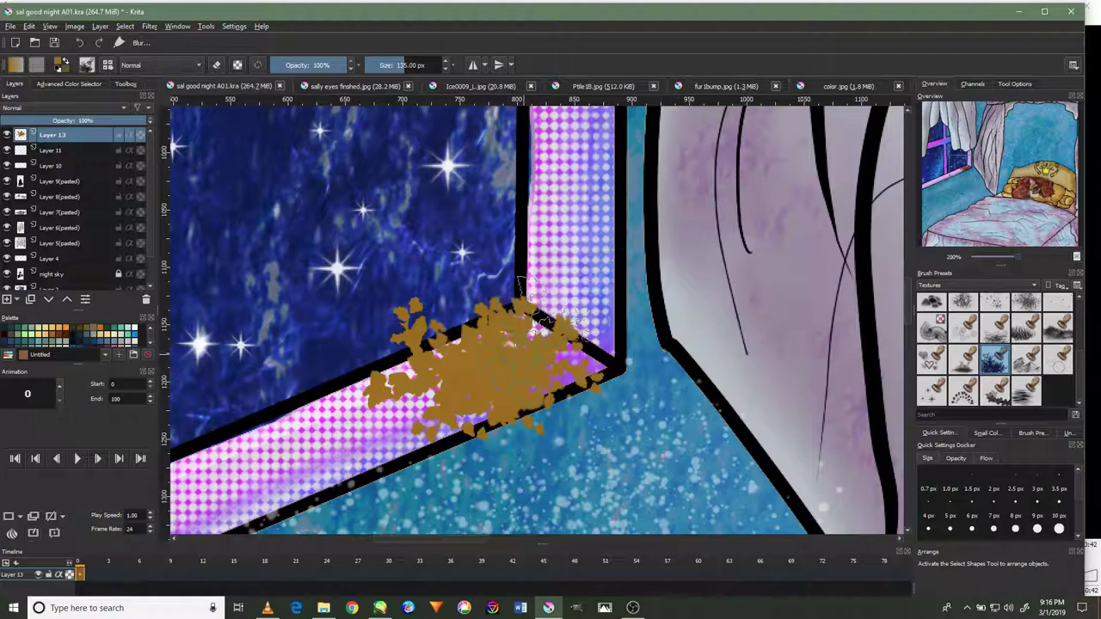
Extend the brown foliage along the sill up to the magenta pillar.
{"action": "left_click_drag", "start_coordinate": [258, 404], "coordinate": [552, 274]}
{"action": "mouse_move", "coordinate": [715, 224]}
{"action": "left_mouse_down"}
{"action": "mouse_move", "coordinate": [516, 331]}
{"action": "mouse_move", "coordinate": [464, 302]}
{"action": "left_mouse_up"}
{"action": "left_click_drag", "start_coordinate": [387, 344], "coordinate": [555, 269]}
{"action": "mouse_move", "coordinate": [619, 250]}
{"action": "left_mouse_down"}
{"action": "mouse_move", "coordinate": [561, 297]}
{"action": "mouse_move", "coordinate": [738, 236]}
{"action": "left_mouse_up"}
{"action": "mouse_move", "coordinate": [826, 258]}
{"action": "left_mouse_down"}
{"action": "mouse_move", "coordinate": [361, 392]}
{"action": "mouse_move", "coordinate": [284, 465]}
{"action": "mouse_move", "coordinate": [602, 413]}
{"action": "mouse_move", "coordinate": [792, 335]}
{"action": "mouse_move", "coordinate": [774, 370]}
{"action": "left_mouse_up"}
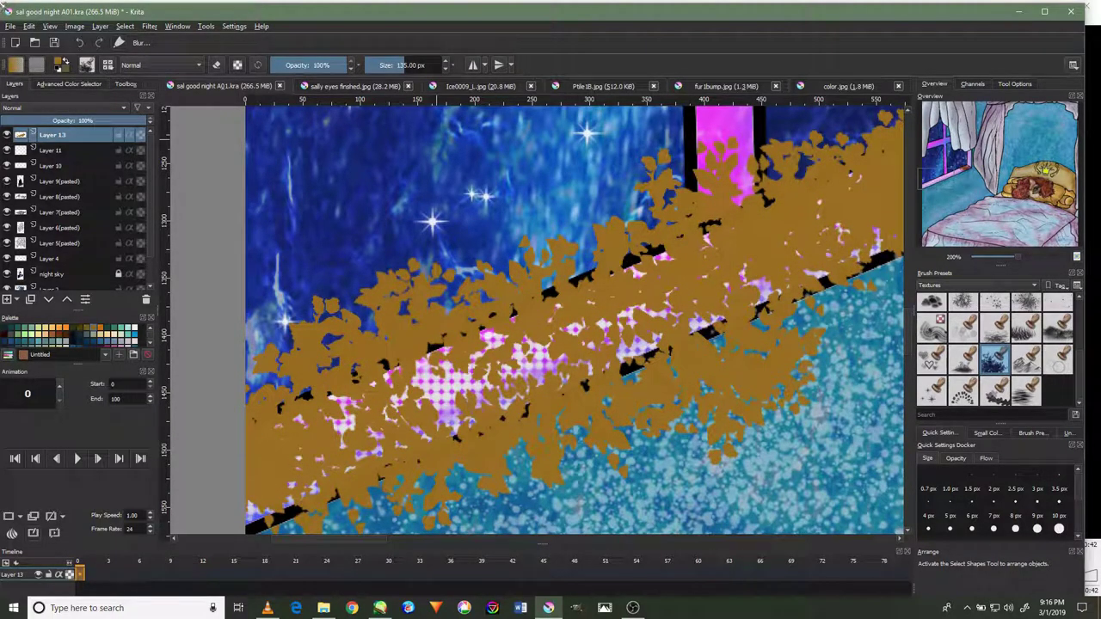
{"action": "left_click", "coordinate": [86, 64]}
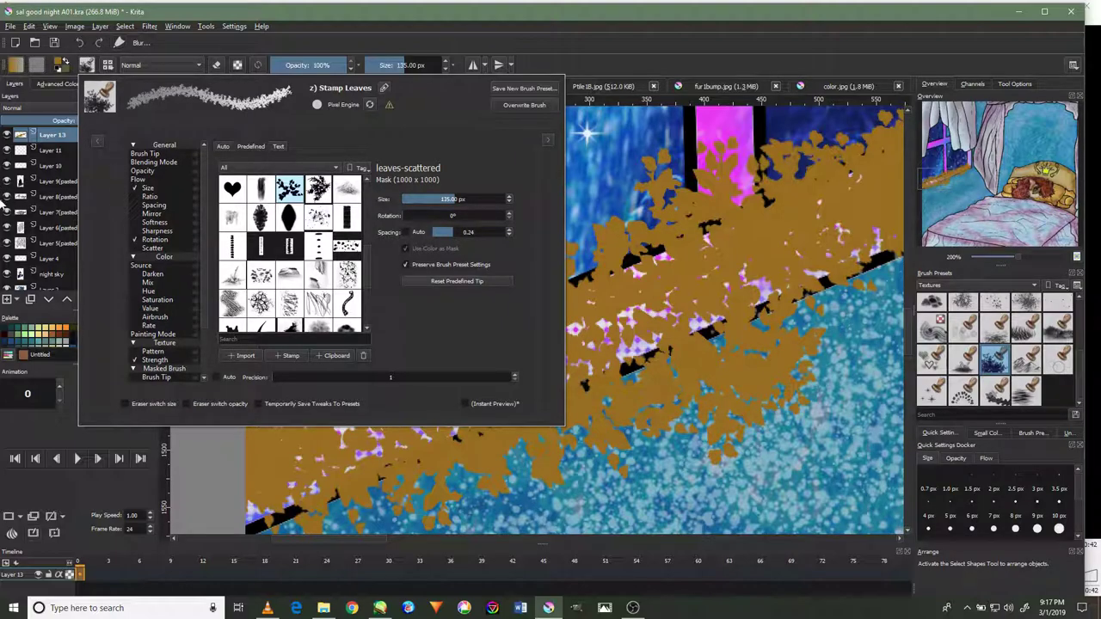
Set the brush tip to bamboo_leaves_random, close the editor, and apply the transform.
{"action": "scroll", "coordinate": [290, 254], "scroll_direction": "down", "scroll_amount": 5}
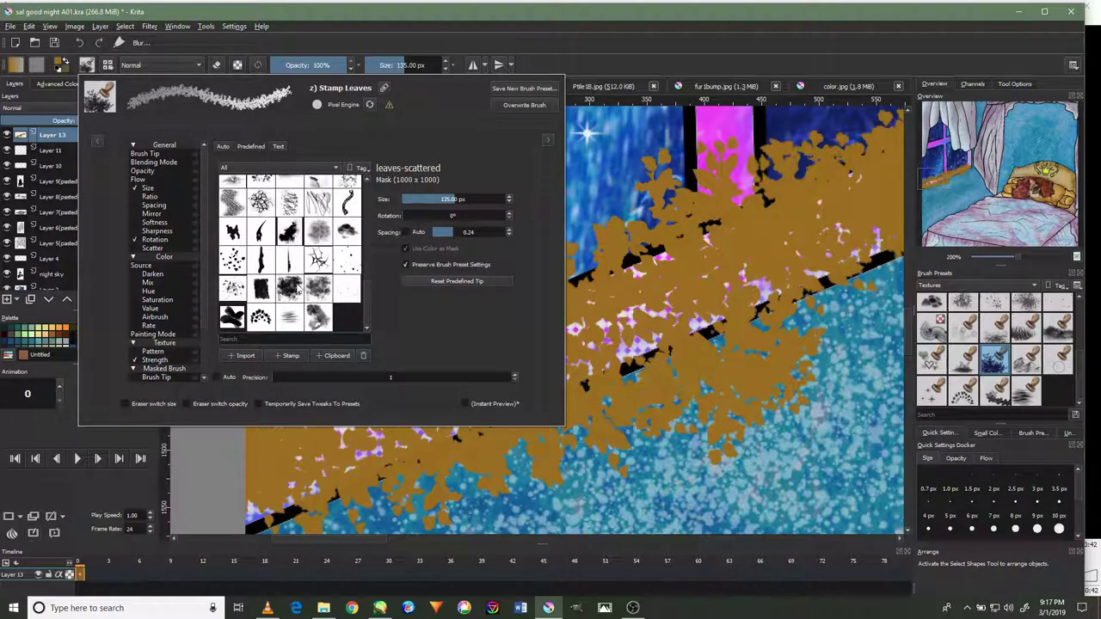
{"action": "scroll", "coordinate": [323, 327], "scroll_direction": "up", "scroll_amount": 3}
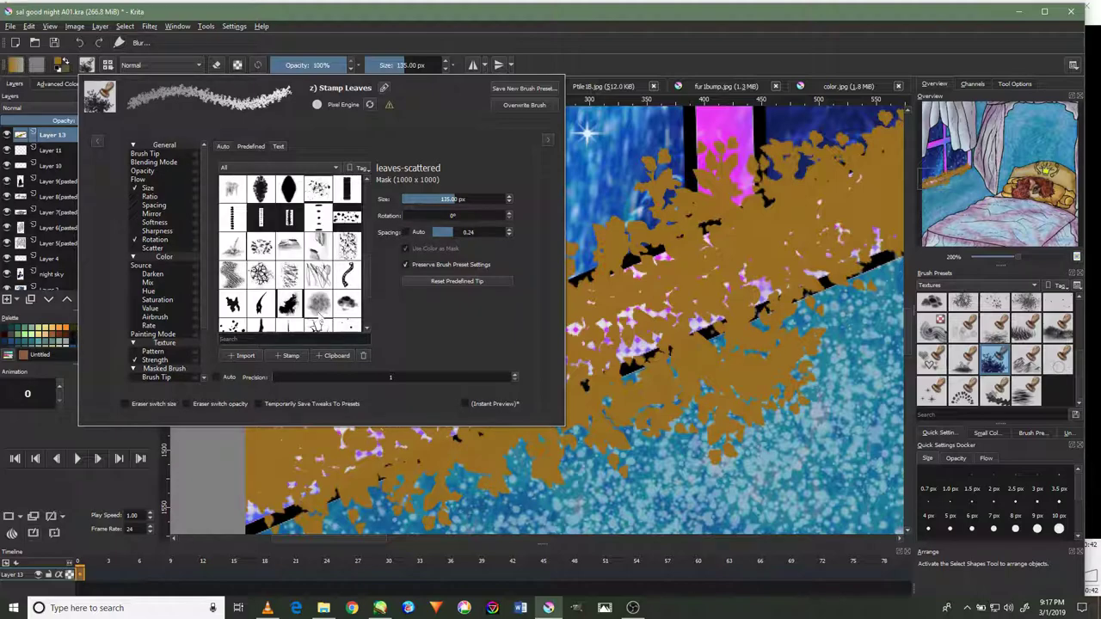
{"action": "scroll", "coordinate": [331, 260], "scroll_direction": "up", "scroll_amount": 3}
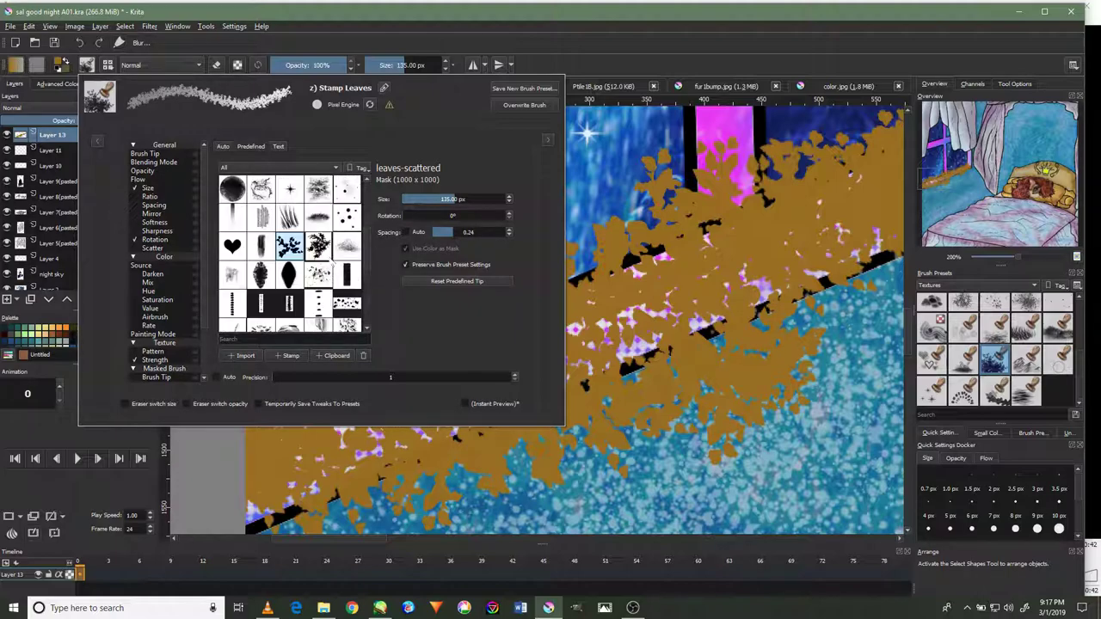
{"action": "scroll", "coordinate": [332, 257], "scroll_direction": "up", "scroll_amount": 3}
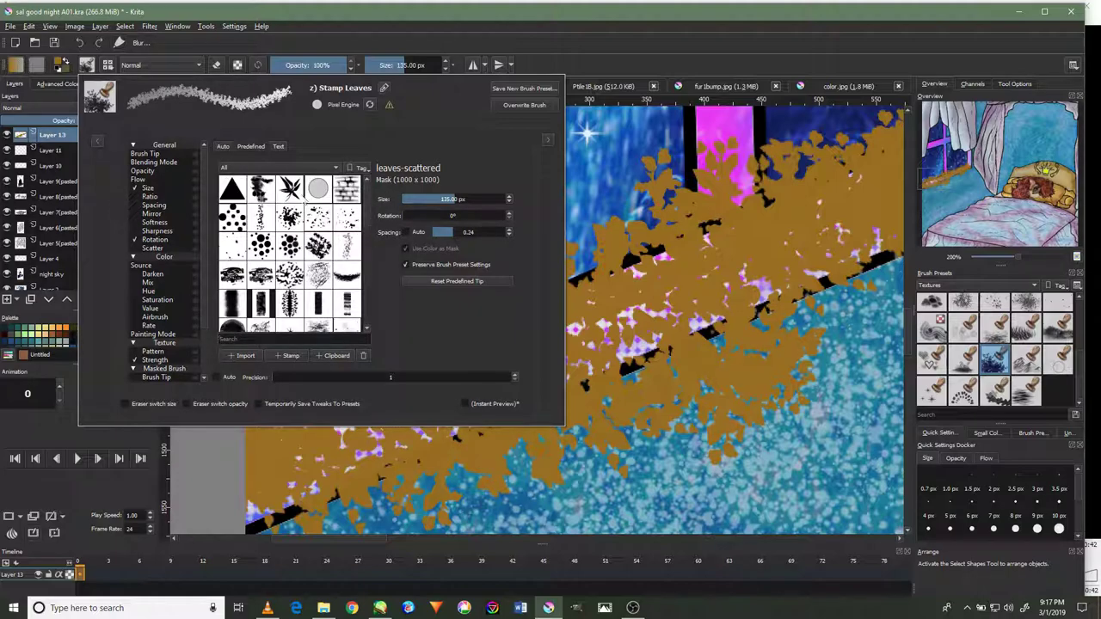
{"action": "left_click", "coordinate": [290, 188]}
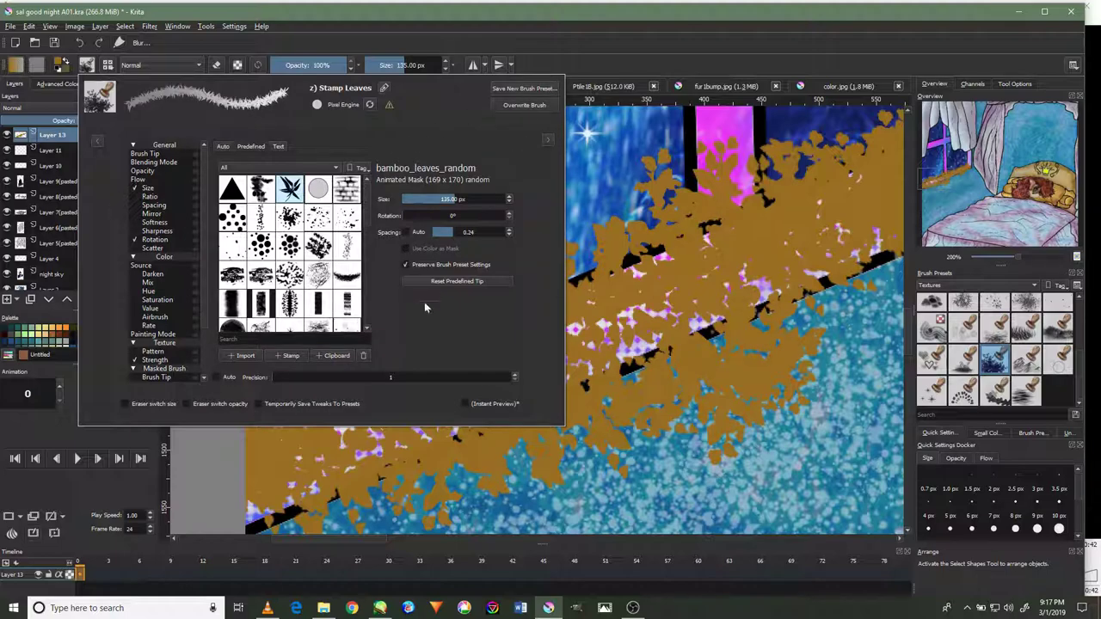
{"action": "left_click", "coordinate": [608, 244]}
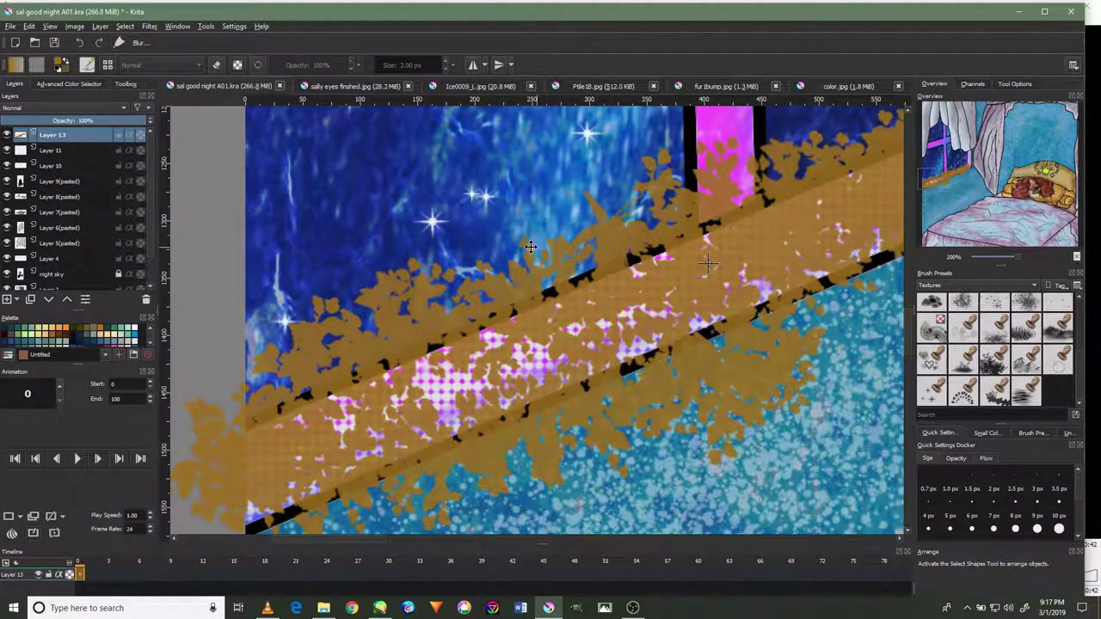
{"action": "scroll", "coordinate": [438, 254], "scroll_direction": "down", "scroll_amount": 1}
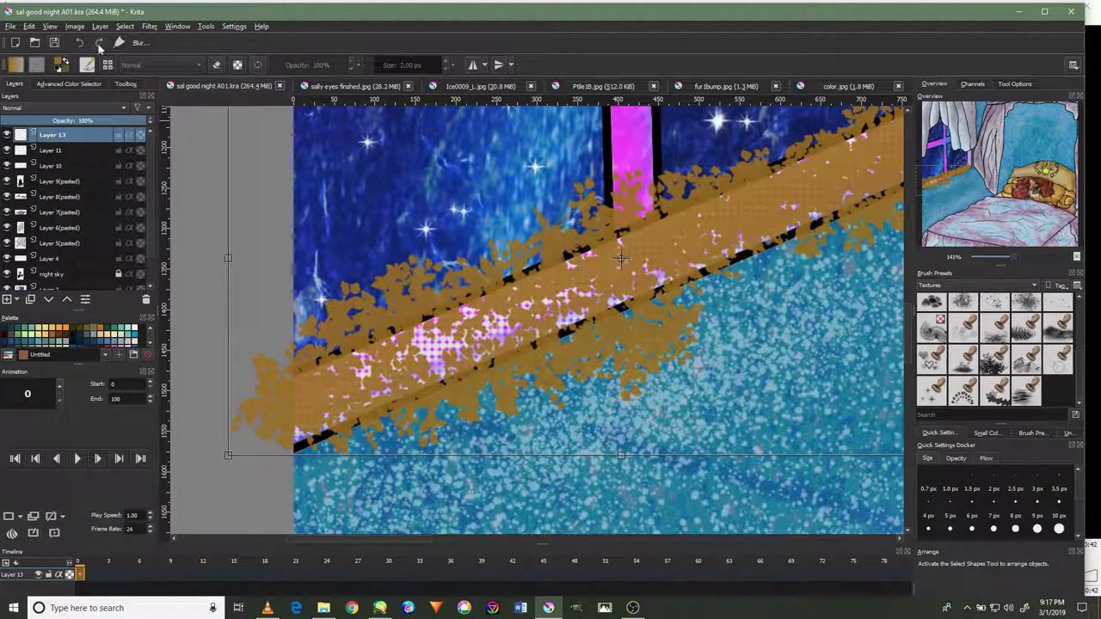
{"action": "key", "text": "Return"}
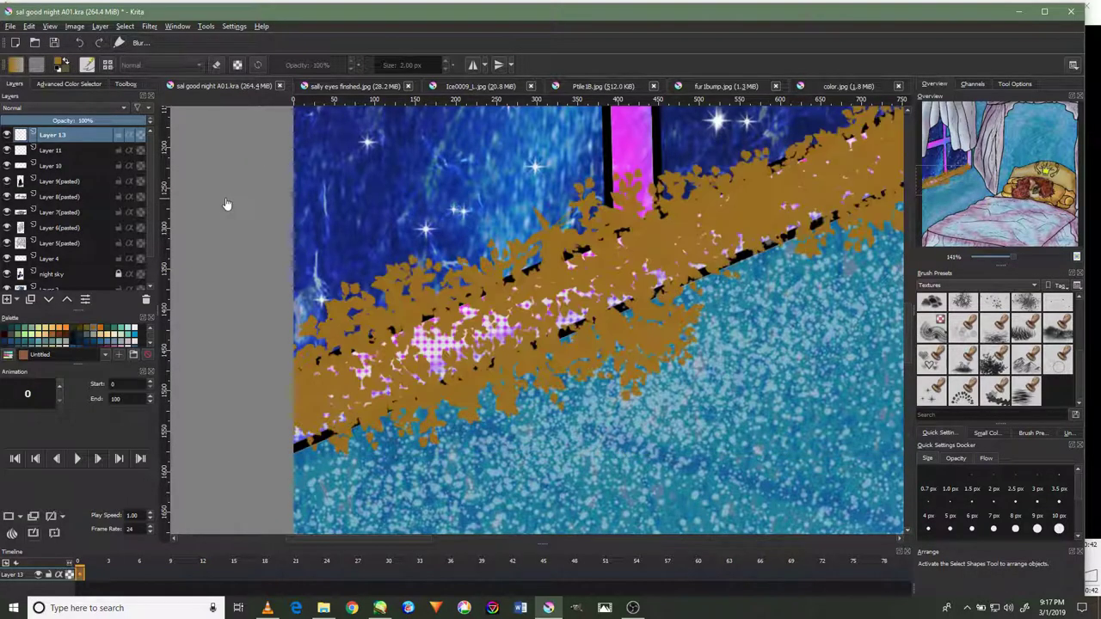
Undo the last foliage stroke and cycle the left docker tabs to the Toolbox.
{"action": "left_click", "coordinate": [80, 43]}
{"action": "key", "text": "ctrl+t"}
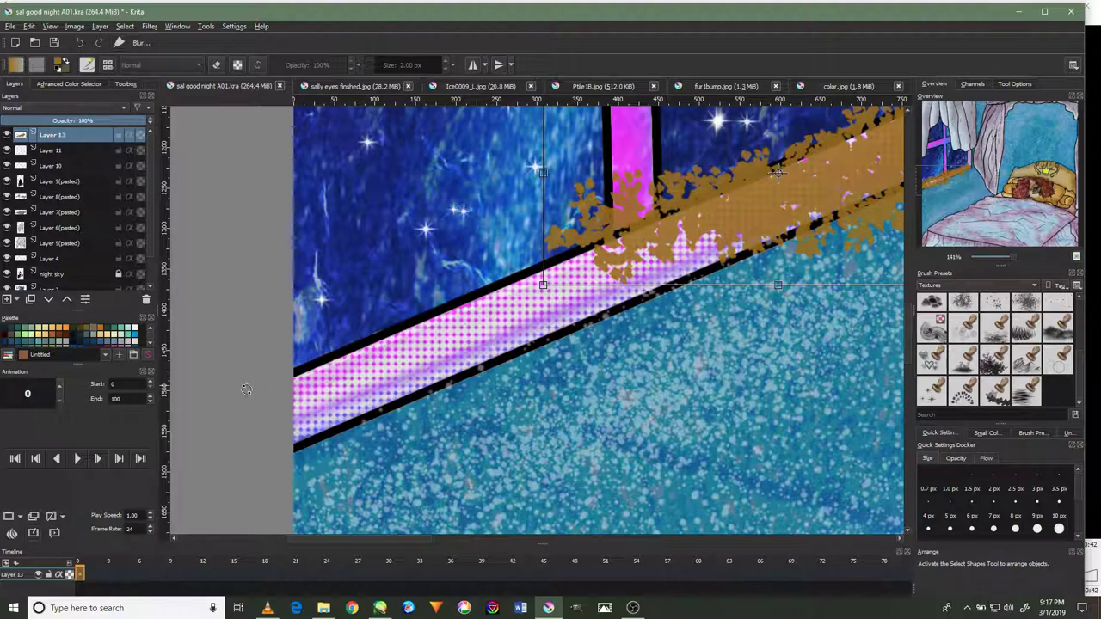
{"action": "left_click", "coordinate": [55, 85]}
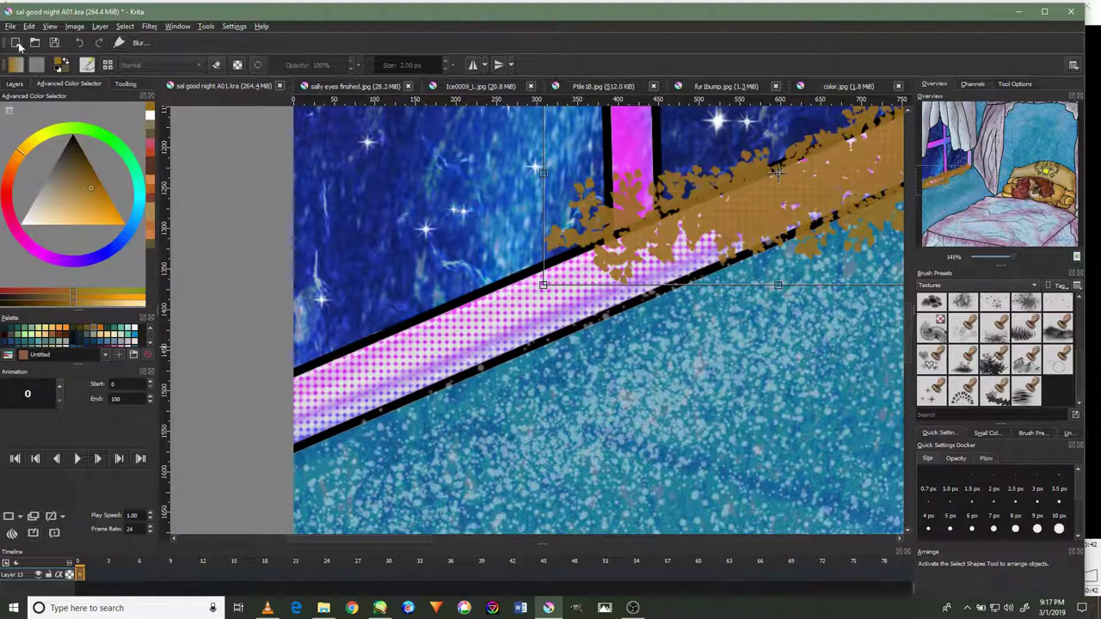
{"action": "left_click", "coordinate": [15, 84]}
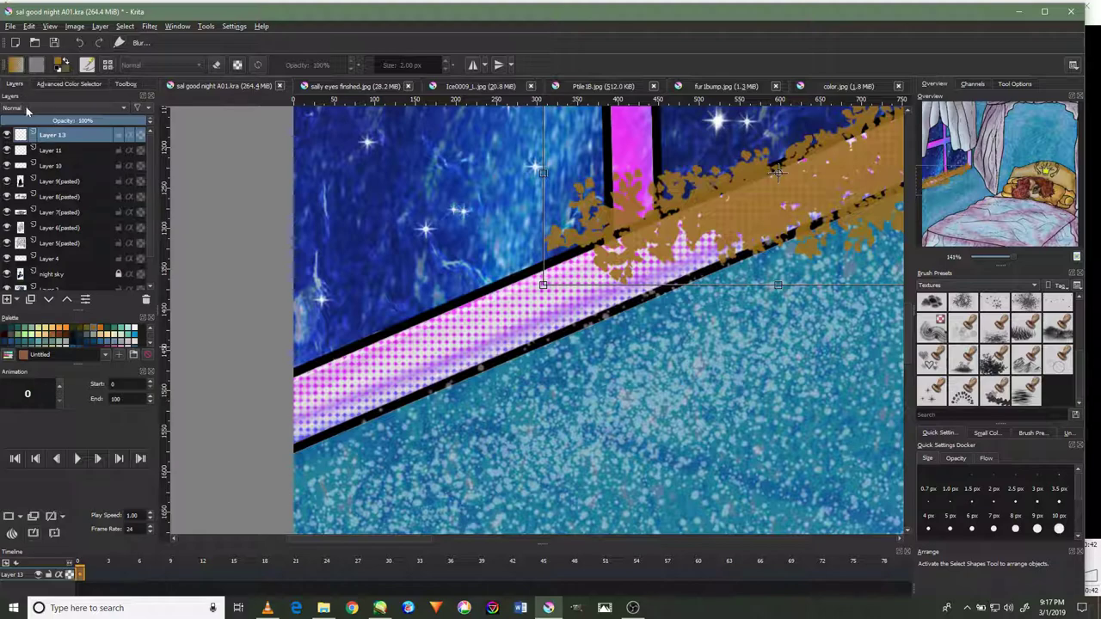
{"action": "left_click", "coordinate": [73, 84]}
{"action": "left_click", "coordinate": [125, 84]}
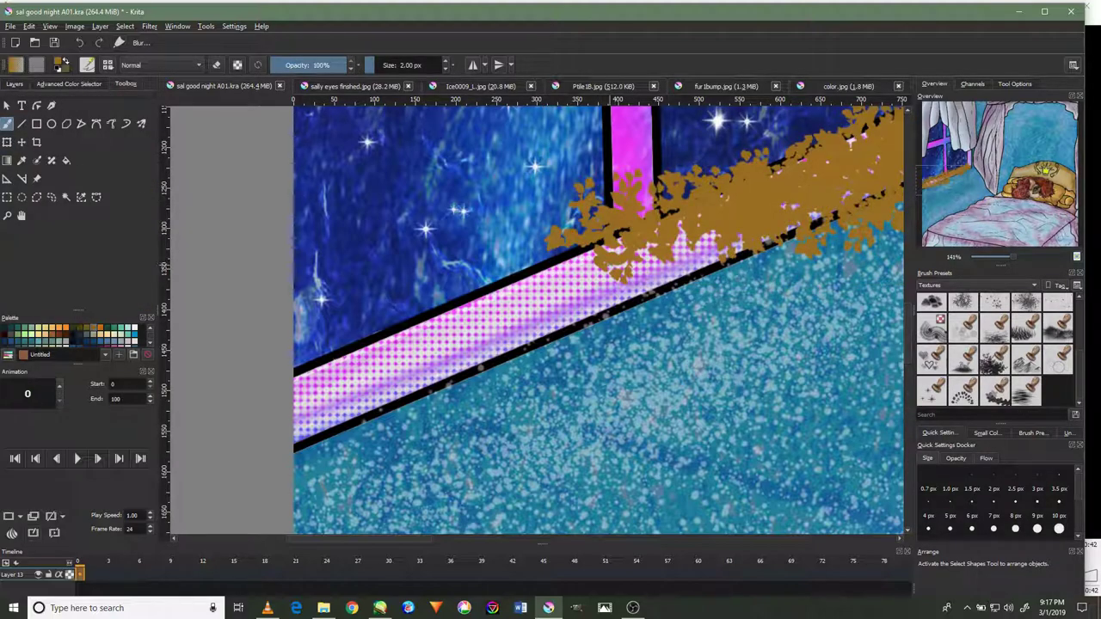
Return to the Freehand Brush and choose a large leafy texture preset at 165 px.
{"action": "key", "text": "bracketleft"}
{"action": "key", "text": "p"}
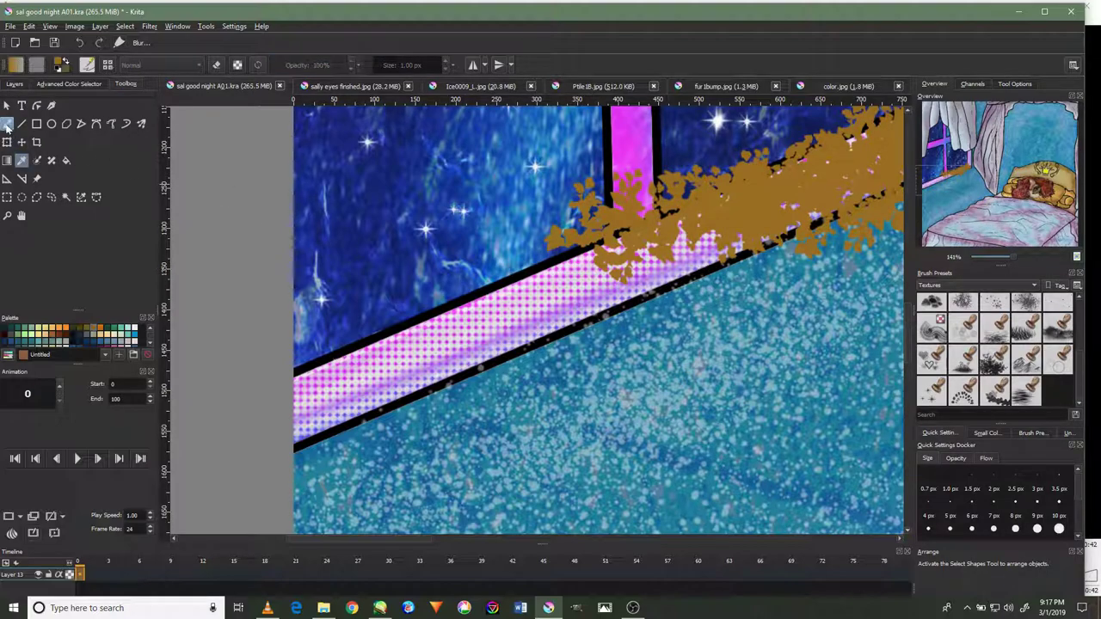
{"action": "left_click", "coordinate": [7, 125]}
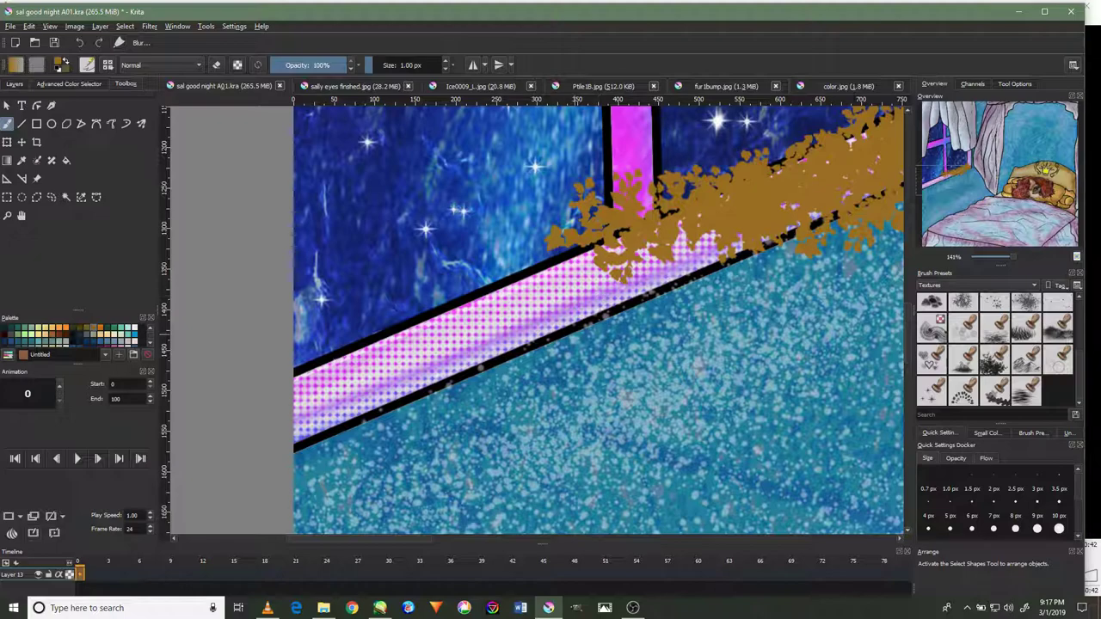
{"action": "scroll", "coordinate": [983, 353], "scroll_direction": "up", "scroll_amount": 2}
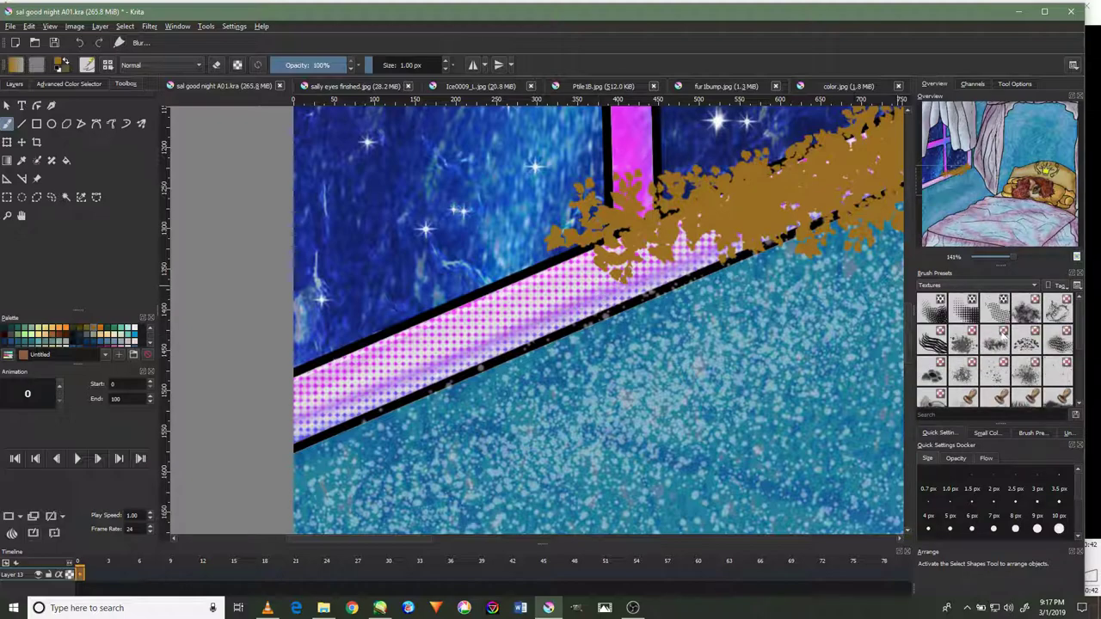
{"action": "scroll", "coordinate": [1016, 352], "scroll_direction": "down", "scroll_amount": 2}
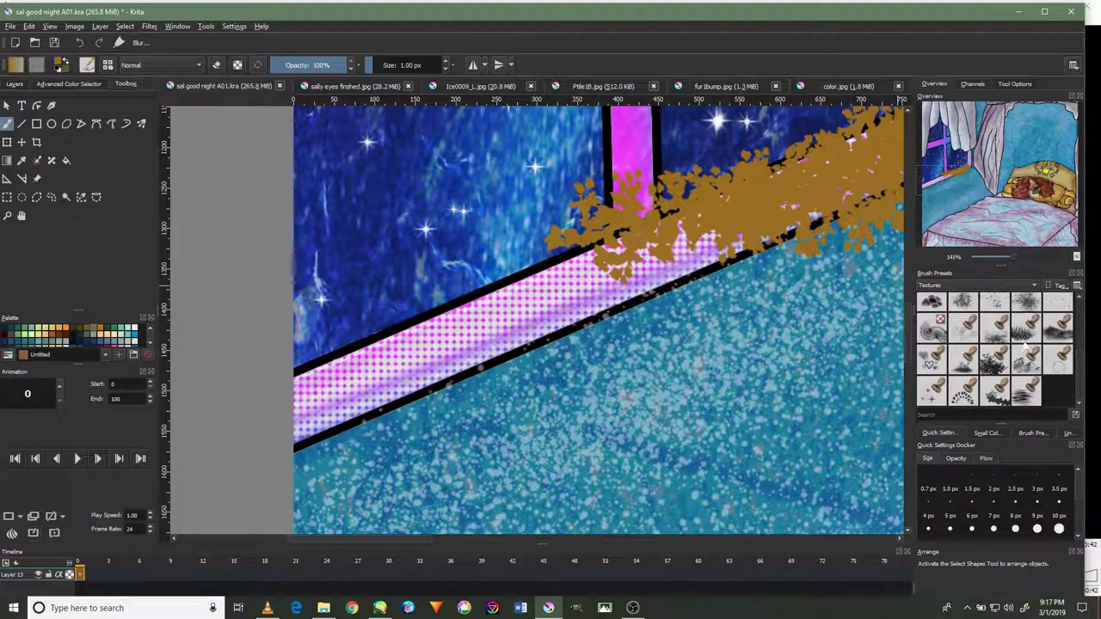
{"action": "scroll", "coordinate": [1014, 340], "scroll_direction": "up", "scroll_amount": 2}
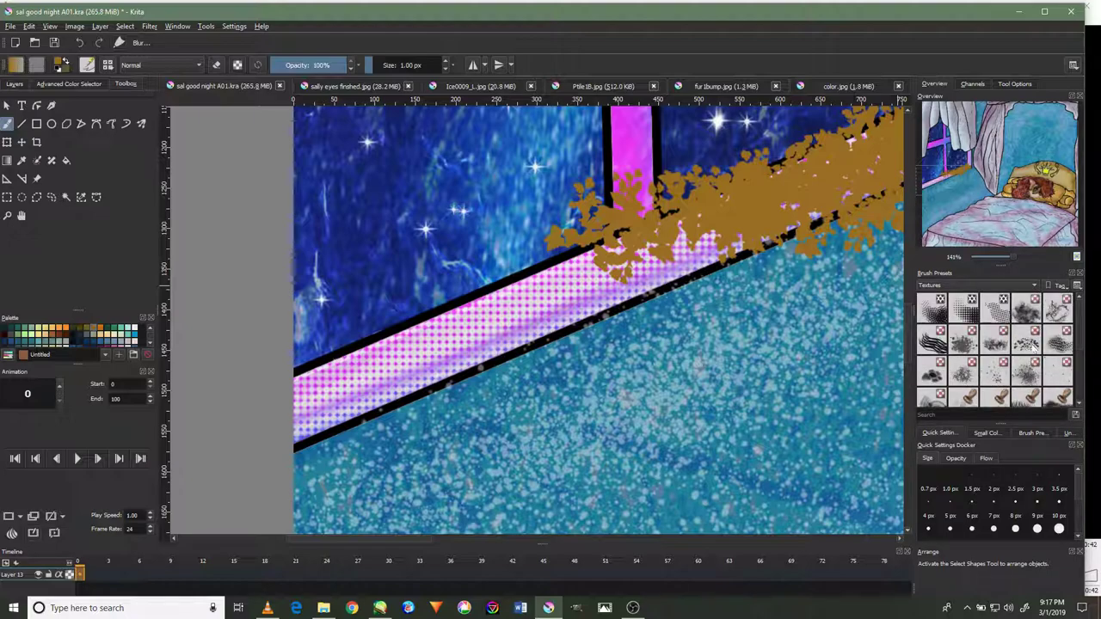
{"action": "left_click", "coordinate": [1003, 344]}
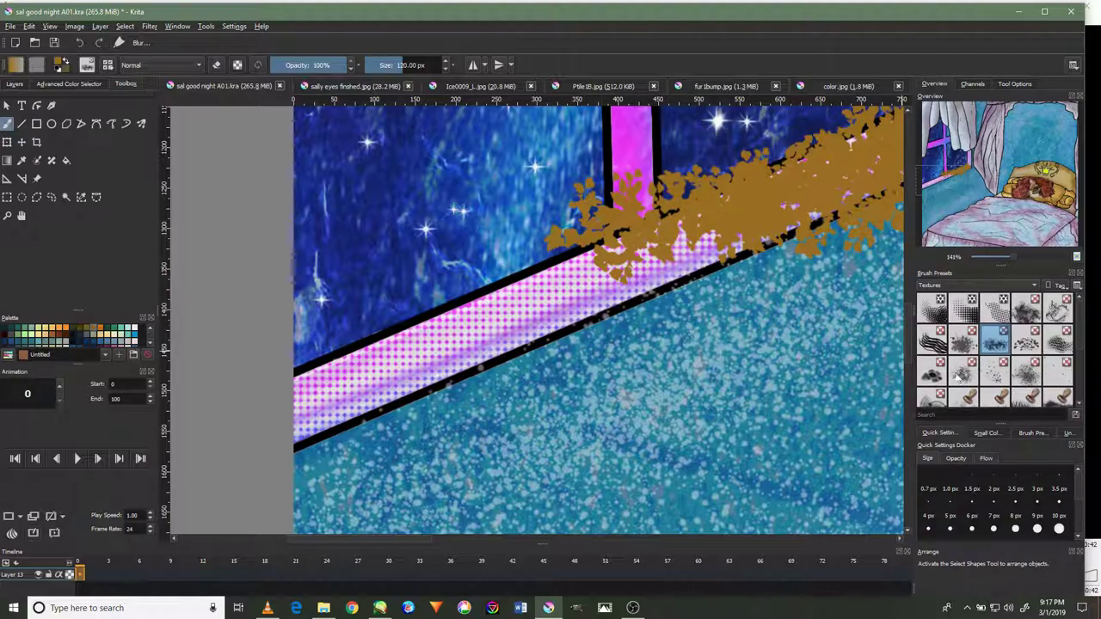
{"action": "scroll", "coordinate": [956, 377], "scroll_direction": "down", "scroll_amount": 2}
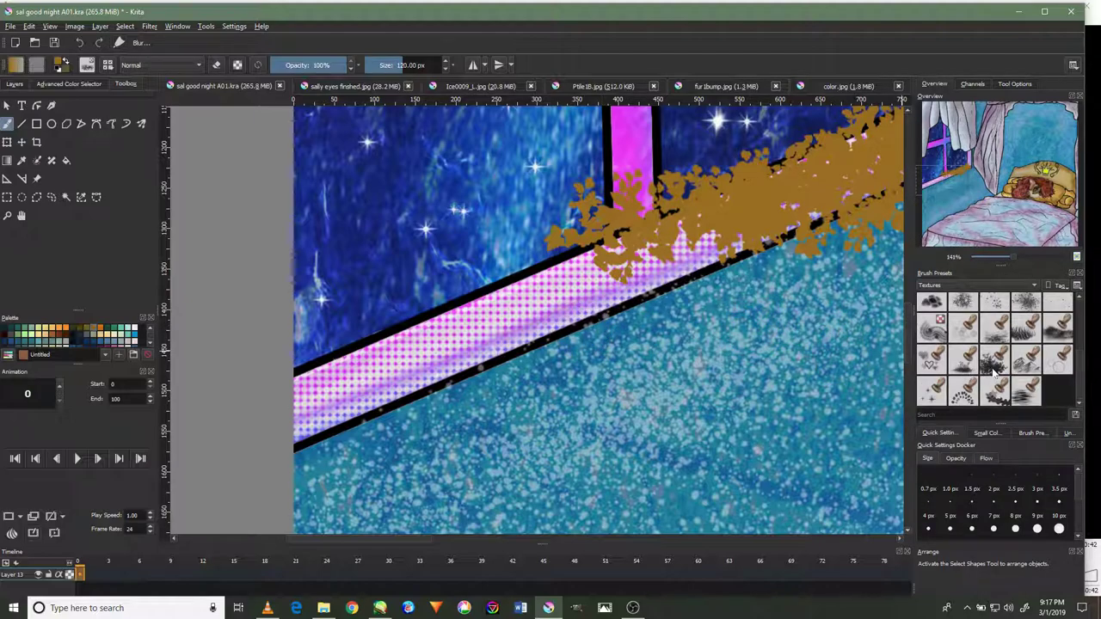
{"action": "left_click", "coordinate": [994, 360]}
Stamp brown leaf texture over the pink checkered band on the sill.
{"action": "mouse_move", "coordinate": [559, 332]}
{"action": "left_mouse_down"}
{"action": "mouse_move", "coordinate": [641, 258]}
{"action": "mouse_move", "coordinate": [688, 258]}
{"action": "left_mouse_up"}
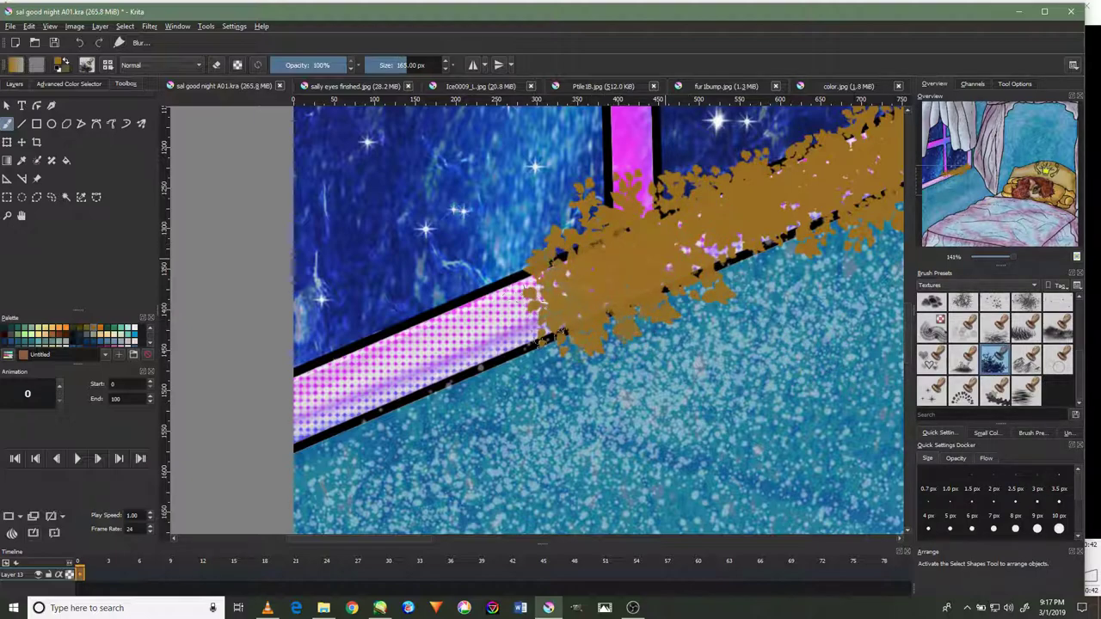
{"action": "mouse_move", "coordinate": [568, 293]}
{"action": "left_mouse_down"}
{"action": "mouse_move", "coordinate": [362, 414]}
{"action": "mouse_move", "coordinate": [465, 284]}
{"action": "left_mouse_up"}
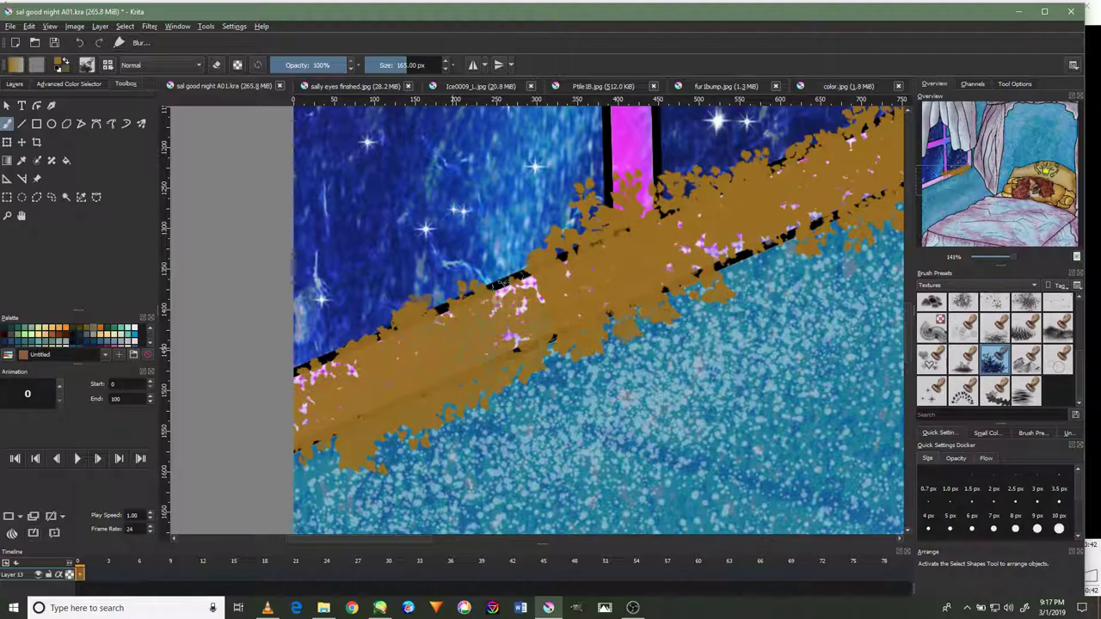
{"action": "key", "text": "minus"}
{"action": "scroll", "coordinate": [658, 202], "scroll_direction": "up", "scroll_amount": 2}
{"action": "scroll", "coordinate": [658, 202], "scroll_direction": "down", "scroll_amount": 1}
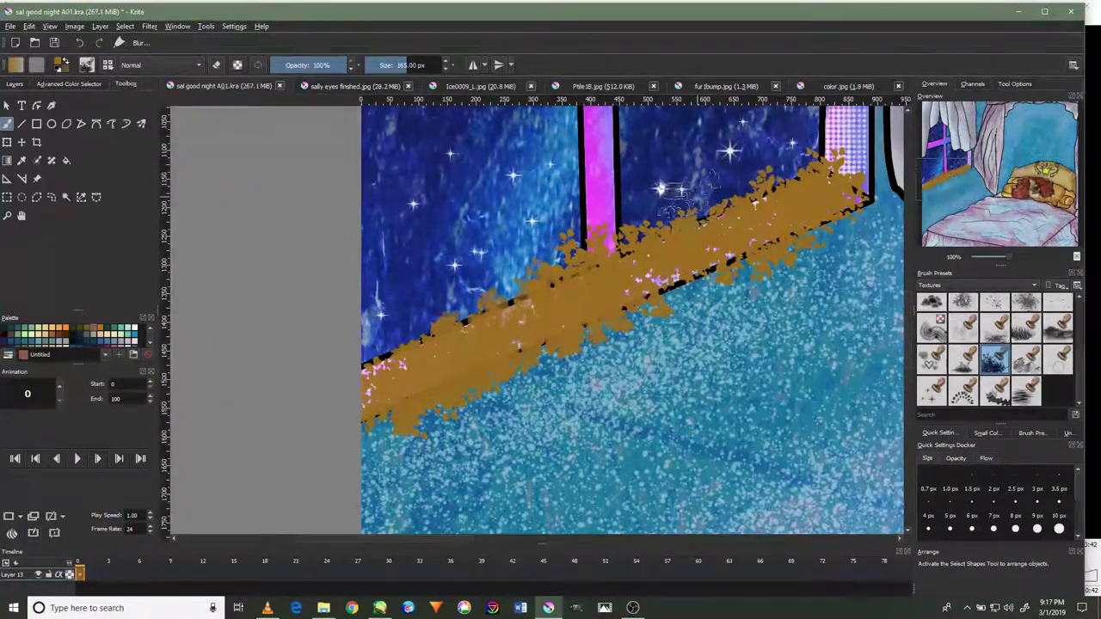
{"action": "left_click_drag", "start_coordinate": [658, 205], "coordinate": [486, 407]}
{"action": "mouse_move", "coordinate": [628, 340]}
{"action": "left_mouse_down"}
{"action": "mouse_move", "coordinate": [667, 258]}
{"action": "mouse_move", "coordinate": [680, 190]}
{"action": "mouse_move", "coordinate": [693, 310]}
{"action": "left_mouse_up"}
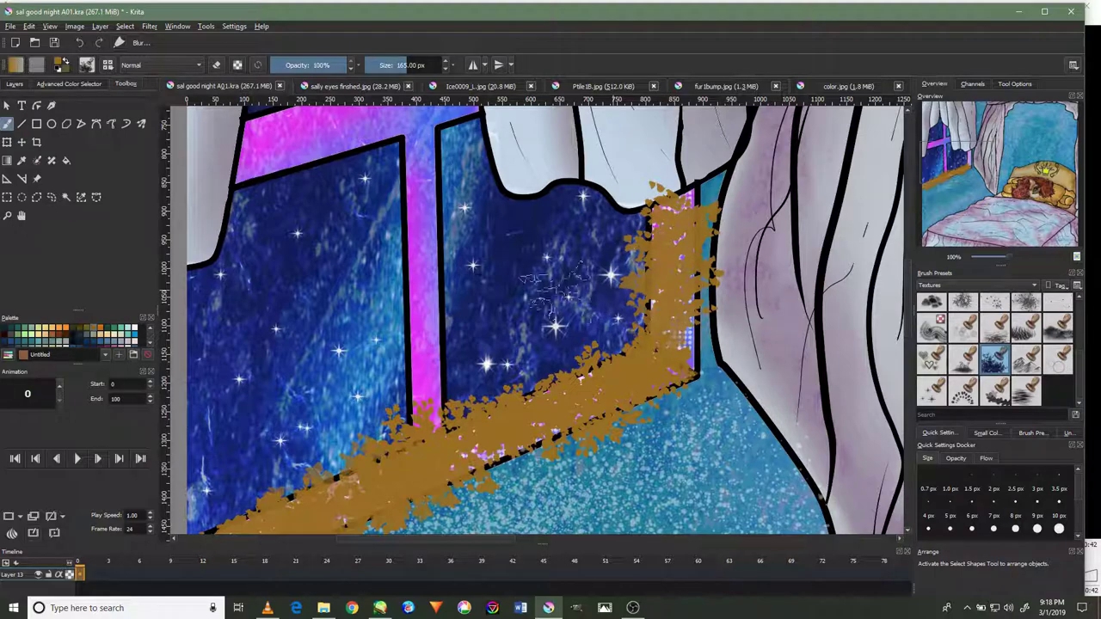
Cover the pink marks at the left edge and continue the texture up to the curtain.
{"action": "left_click_drag", "start_coordinate": [249, 271], "coordinate": [257, 247]}
{"action": "left_click_drag", "start_coordinate": [314, 451], "coordinate": [447, 323]}
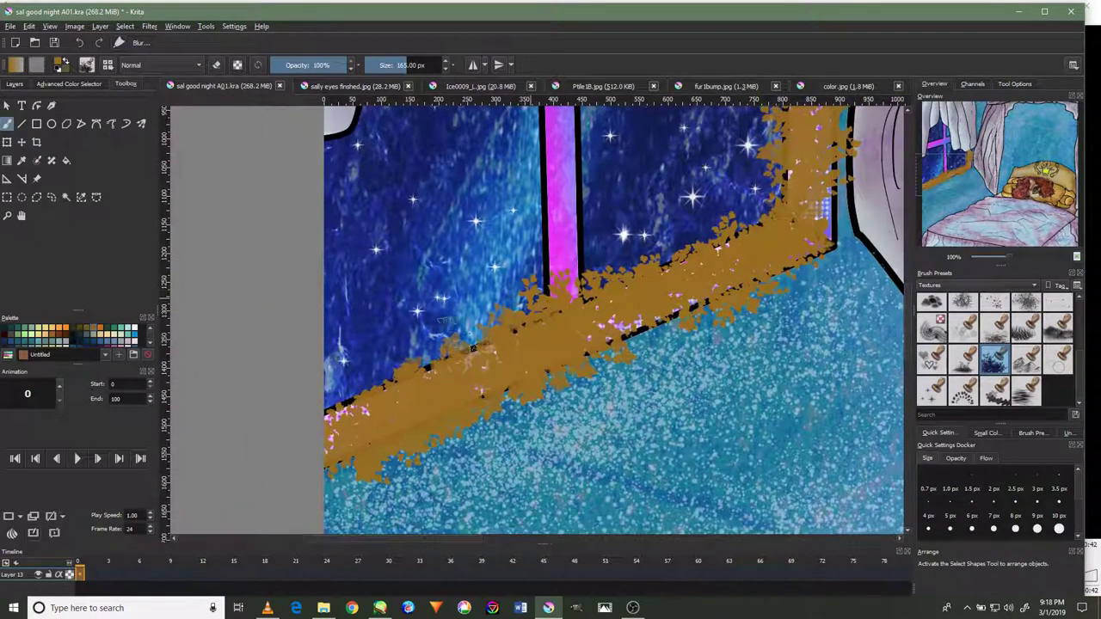
{"action": "left_click_drag", "start_coordinate": [336, 399], "coordinate": [297, 436]}
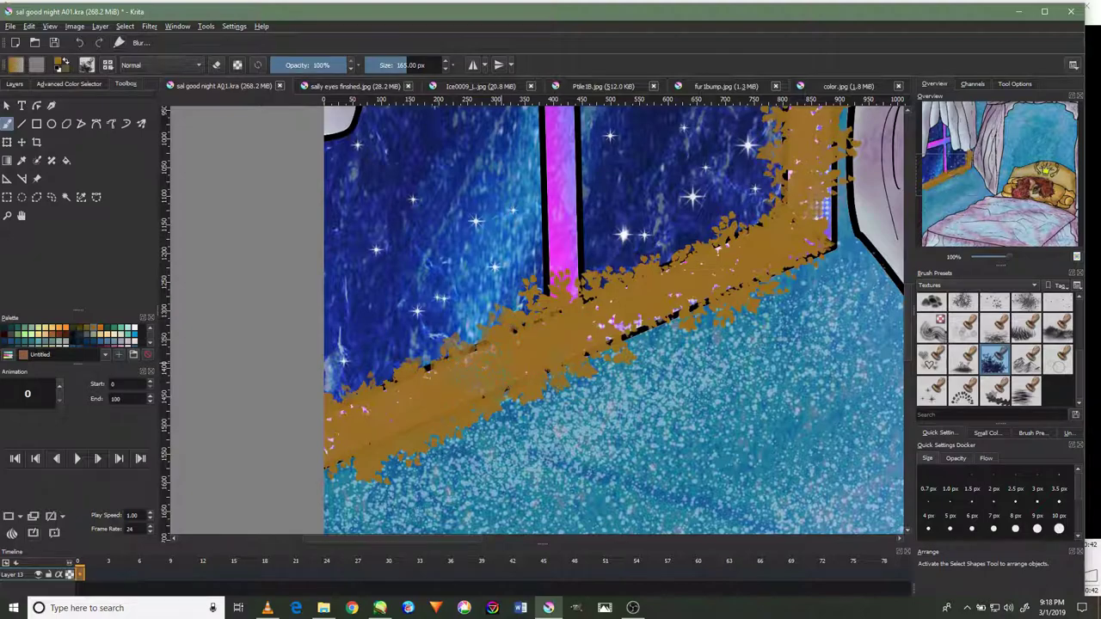
{"action": "mouse_move", "coordinate": [731, 250]}
{"action": "left_mouse_down"}
{"action": "mouse_move", "coordinate": [675, 278]}
{"action": "mouse_move", "coordinate": [693, 348]}
{"action": "left_mouse_up"}
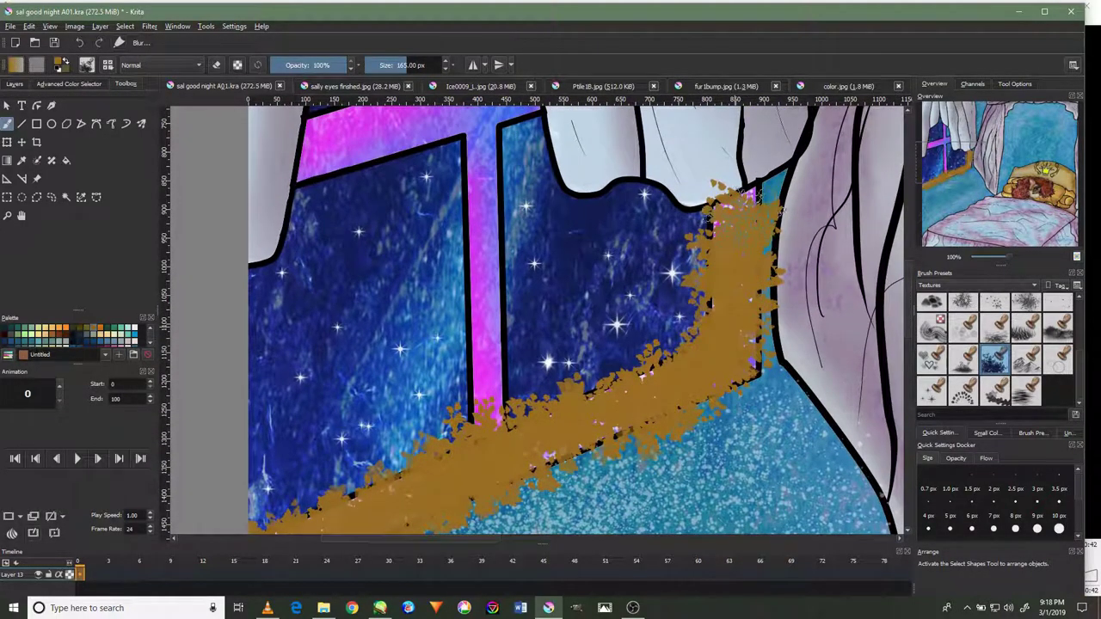
{"action": "mouse_move", "coordinate": [741, 182]}
{"action": "left_mouse_down"}
{"action": "mouse_move", "coordinate": [779, 234]}
{"action": "mouse_move", "coordinate": [641, 340]}
{"action": "mouse_move", "coordinate": [568, 460]}
{"action": "left_mouse_up"}
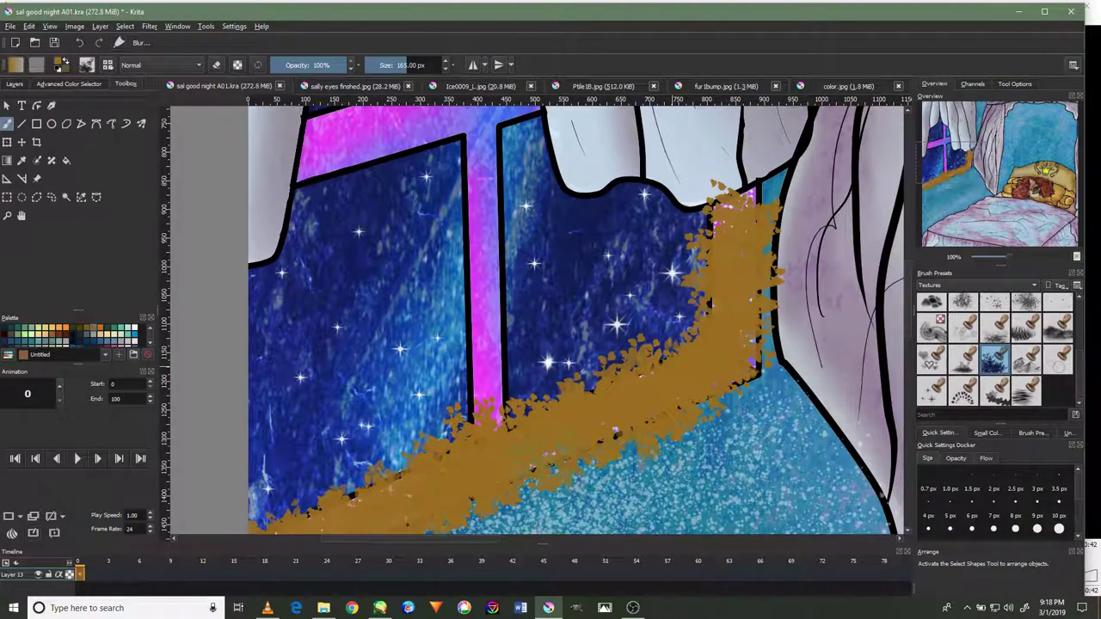
{"action": "scroll", "coordinate": [560, 420], "scroll_direction": "down", "scroll_amount": 3}
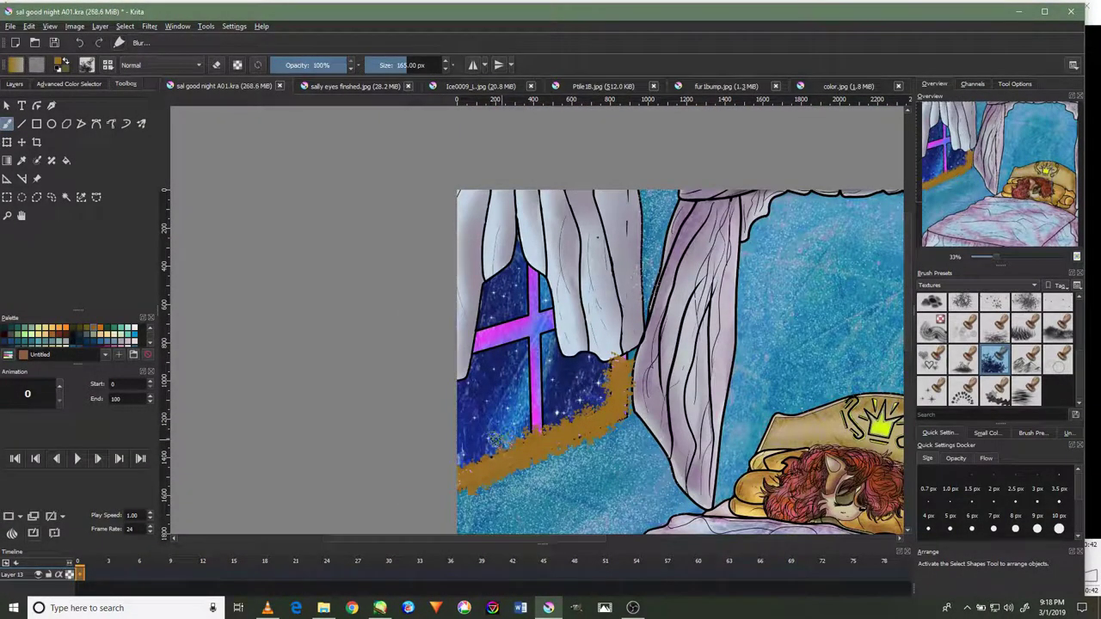
Dab more texture by the curtain, then mix a dark red-brown in the Advanced Color Selector.
{"action": "scroll", "coordinate": [494, 439], "scroll_direction": "down", "scroll_amount": 2}
{"action": "scroll", "coordinate": [529, 424], "scroll_direction": "up", "scroll_amount": 3}
{"action": "scroll", "coordinate": [602, 420], "scroll_direction": "up", "scroll_amount": 1}
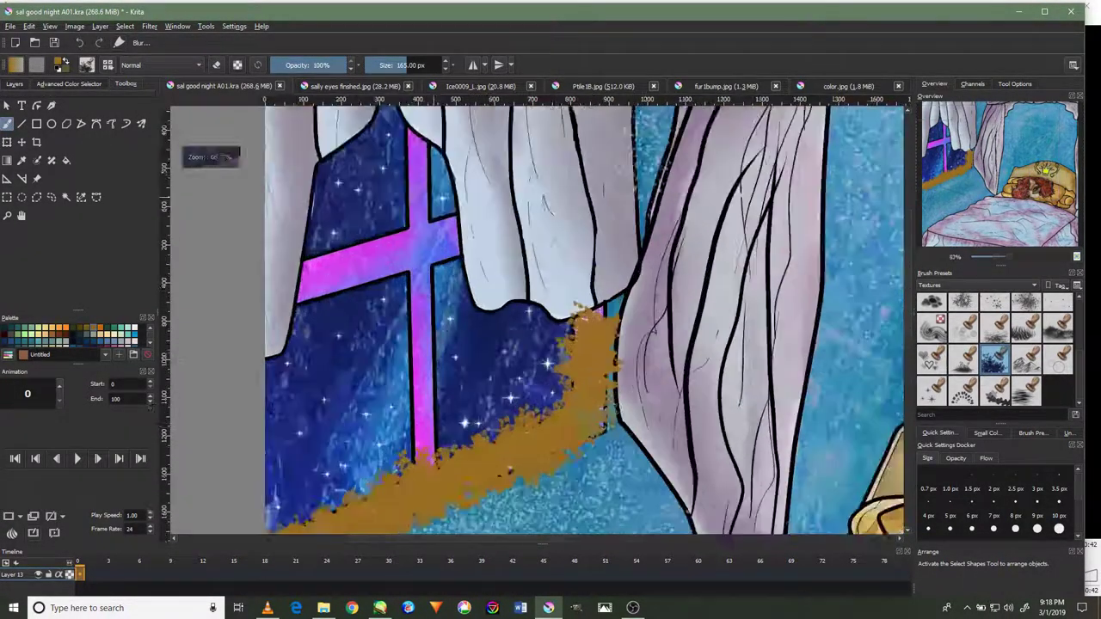
{"action": "scroll", "coordinate": [603, 420], "scroll_direction": "up", "scroll_amount": 1}
{"action": "left_click", "coordinate": [592, 244]}
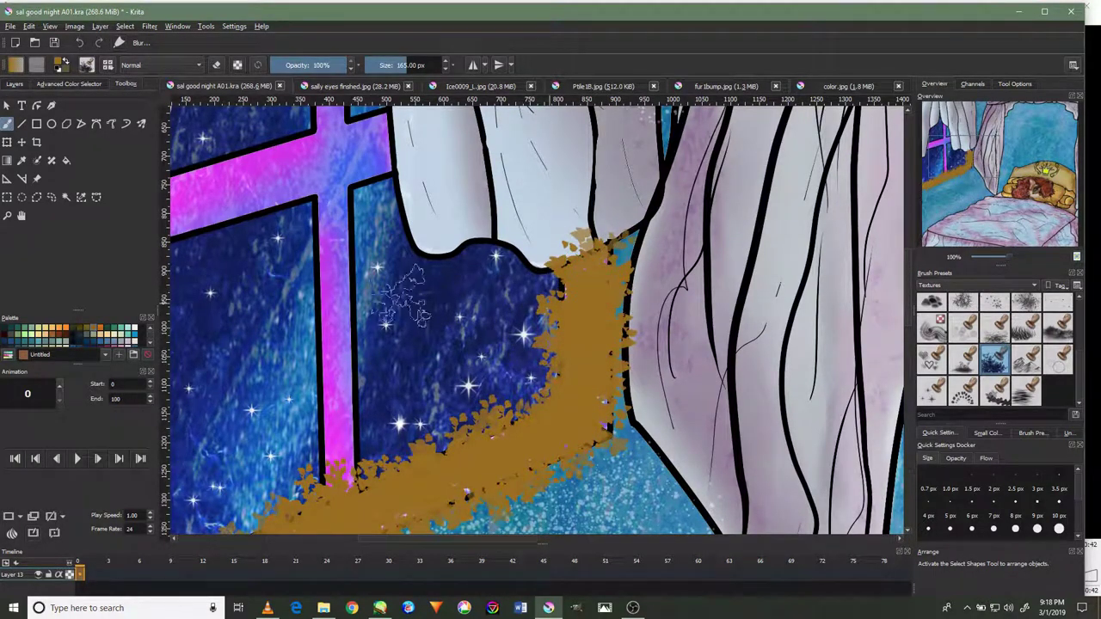
{"action": "left_click", "coordinate": [16, 84]}
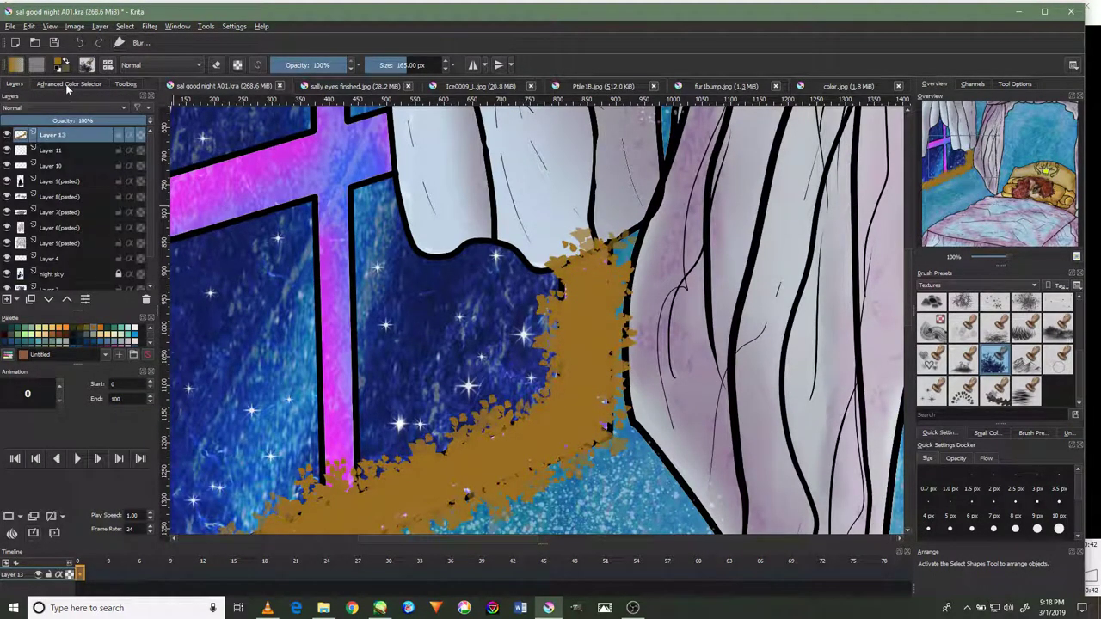
{"action": "left_click", "coordinate": [68, 85]}
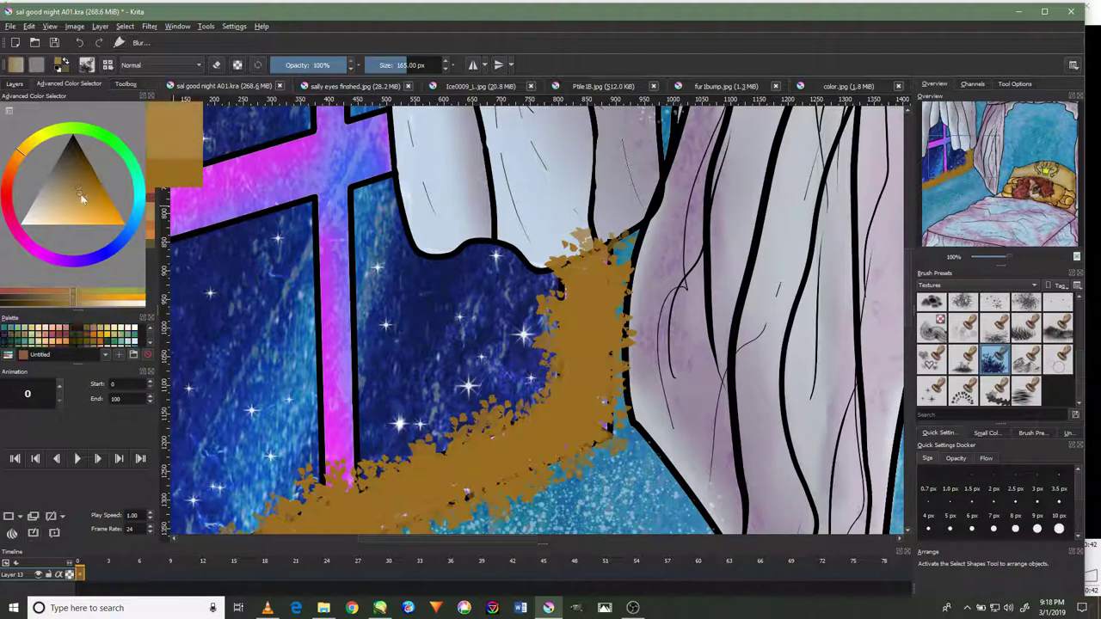
{"action": "left_click_drag", "start_coordinate": [81, 199], "coordinate": [62, 197]}
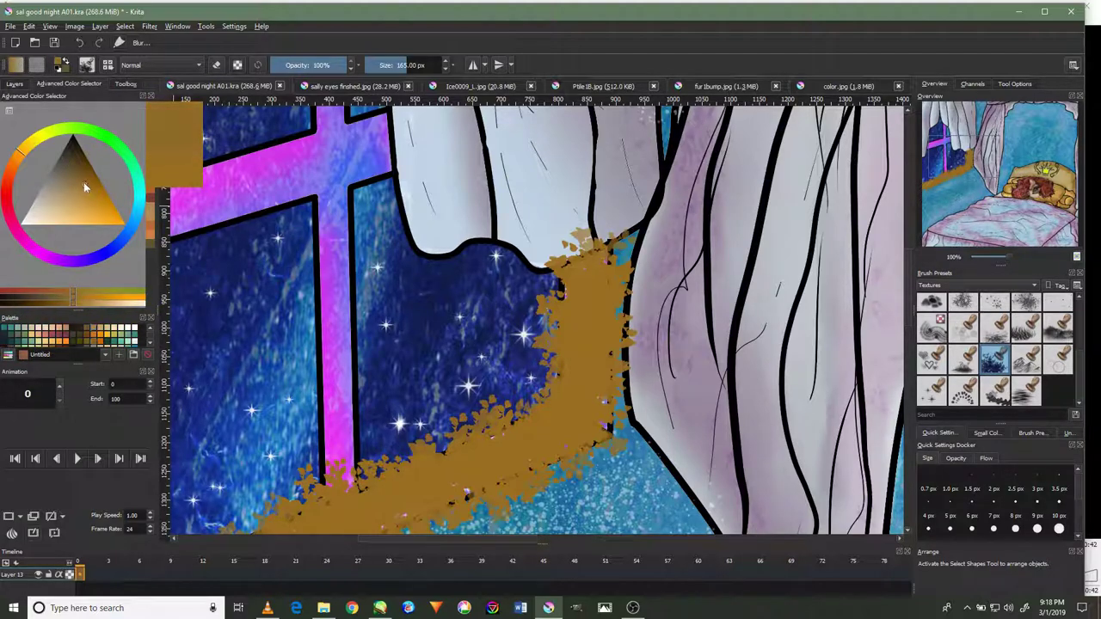
{"action": "left_click", "coordinate": [11, 176]}
{"action": "left_click_drag", "start_coordinate": [88, 198], "coordinate": [72, 172]}
Paint dark red-brown shading strokes along the brown sill band.
{"action": "mouse_move", "coordinate": [482, 327]}
{"action": "left_mouse_down"}
{"action": "mouse_move", "coordinate": [542, 378]}
{"action": "mouse_move", "coordinate": [585, 387]}
{"action": "left_mouse_up"}
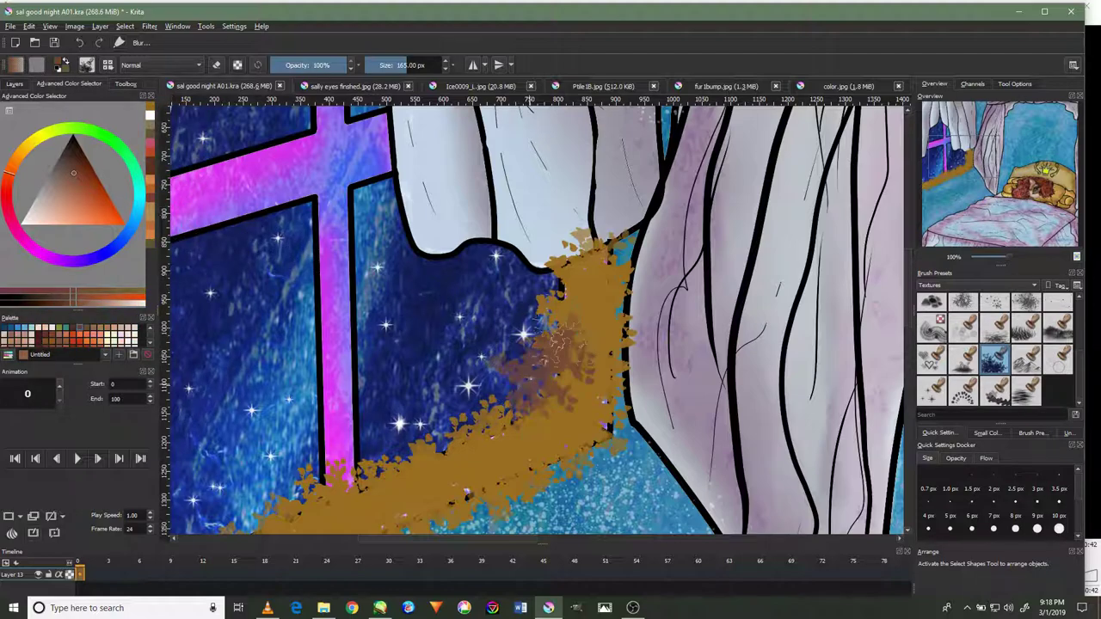
{"action": "scroll", "coordinate": [516, 335], "scroll_direction": "down", "scroll_amount": 1}
{"action": "mouse_move", "coordinate": [555, 327]}
{"action": "left_mouse_down"}
{"action": "mouse_move", "coordinate": [580, 280]}
{"action": "mouse_move", "coordinate": [529, 379]}
{"action": "mouse_move", "coordinate": [258, 525]}
{"action": "left_mouse_up"}
{"action": "scroll", "coordinate": [482, 447], "scroll_direction": "down", "scroll_amount": 2}
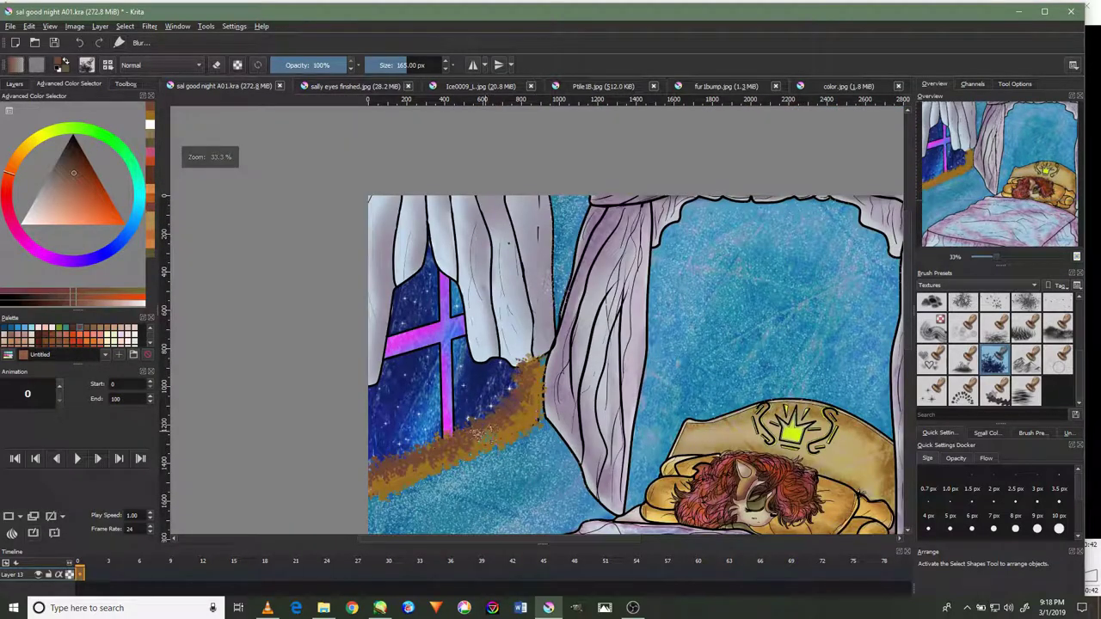
{"action": "left_click", "coordinate": [996, 303]}
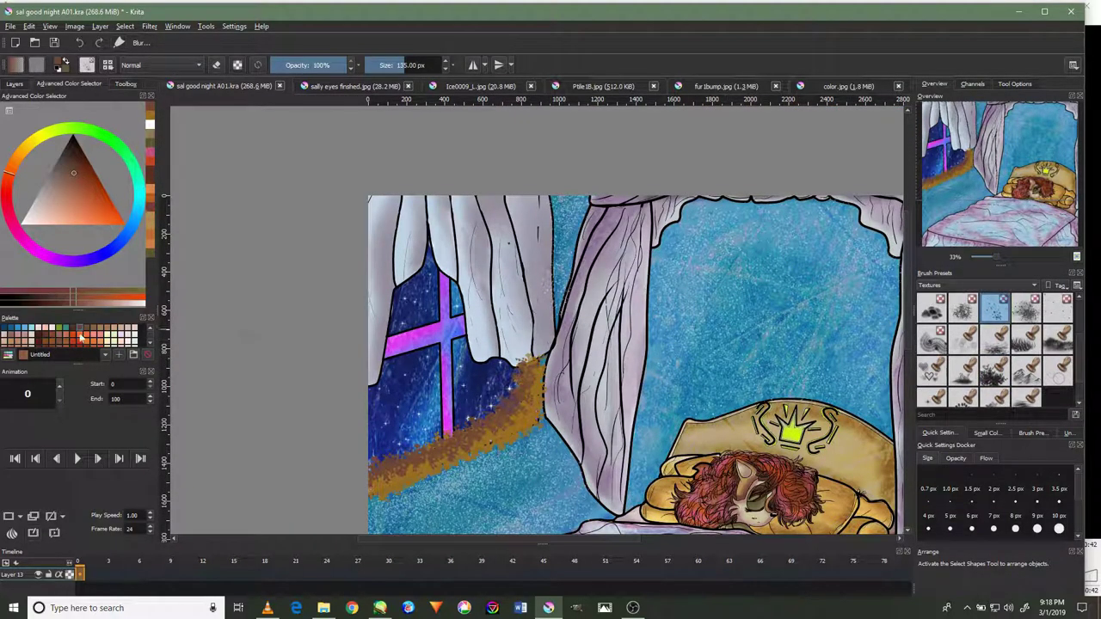
Pick a yellow-green colour and add a new Layer 14.
{"action": "left_click", "coordinate": [16, 85]}
{"action": "left_click", "coordinate": [69, 84]}
{"action": "left_click", "coordinate": [61, 134]}
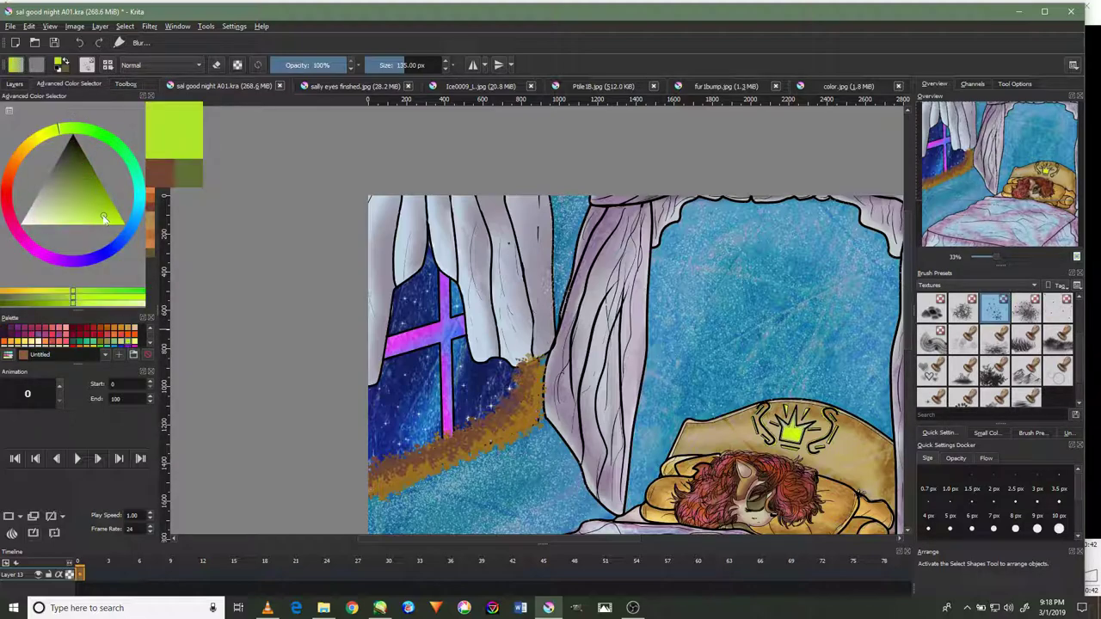
{"action": "left_click", "coordinate": [15, 85]}
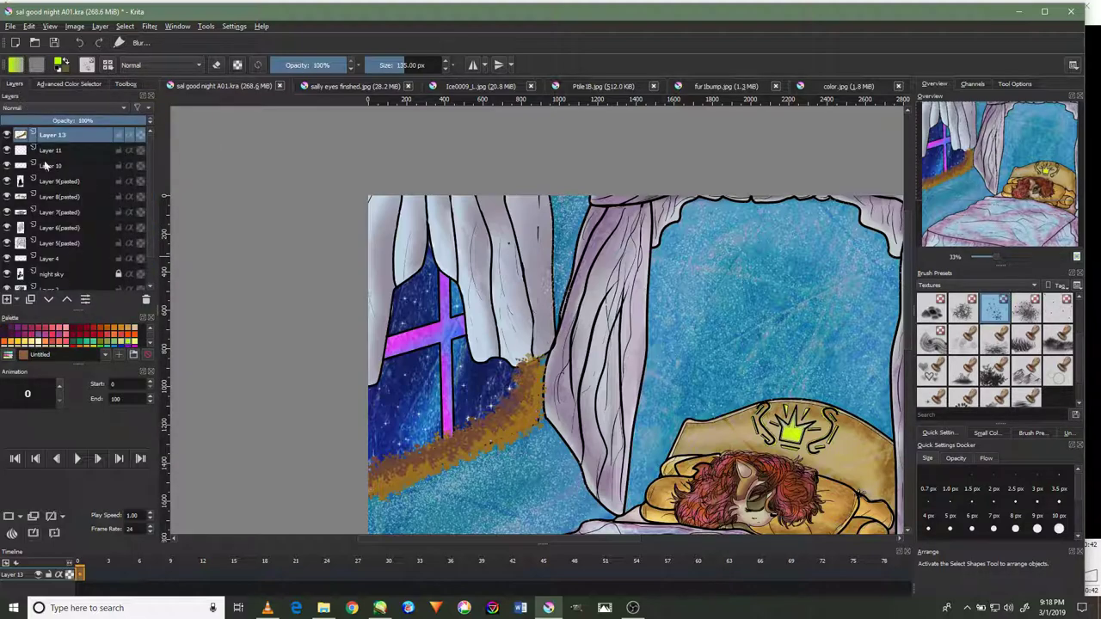
{"action": "left_click", "coordinate": [7, 299]}
Spray a trial green patch with an 80 px spray brush, then undo it.
{"action": "scroll", "coordinate": [697, 378], "scroll_direction": "up", "scroll_amount": 1}
{"action": "scroll", "coordinate": [697, 379], "scroll_direction": "up", "scroll_amount": 1}
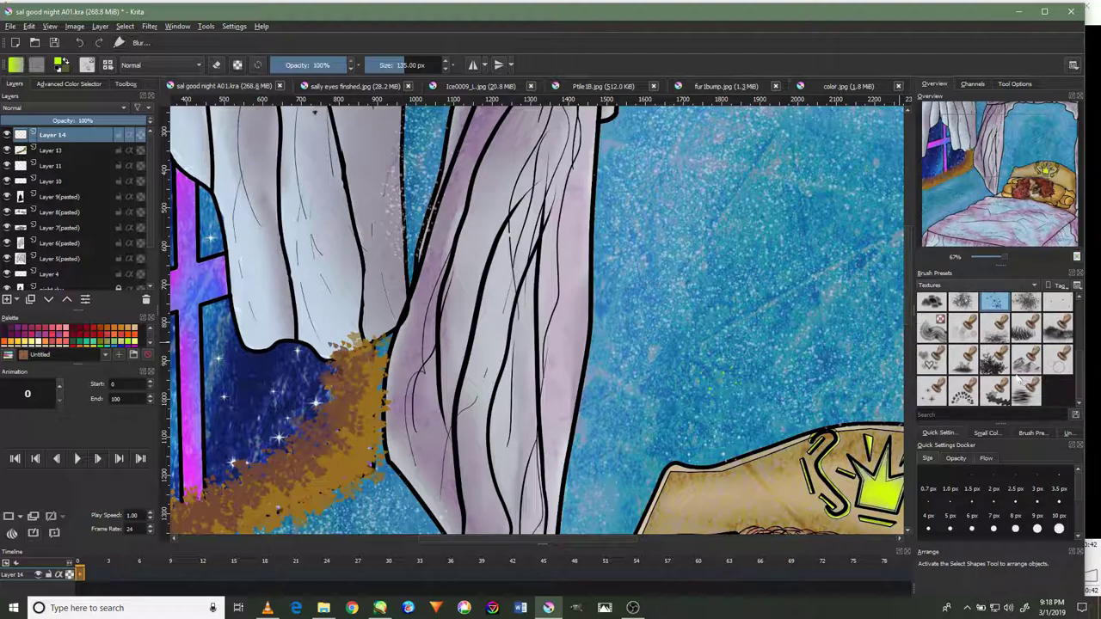
{"action": "scroll", "coordinate": [986, 388], "scroll_direction": "up", "scroll_amount": 2}
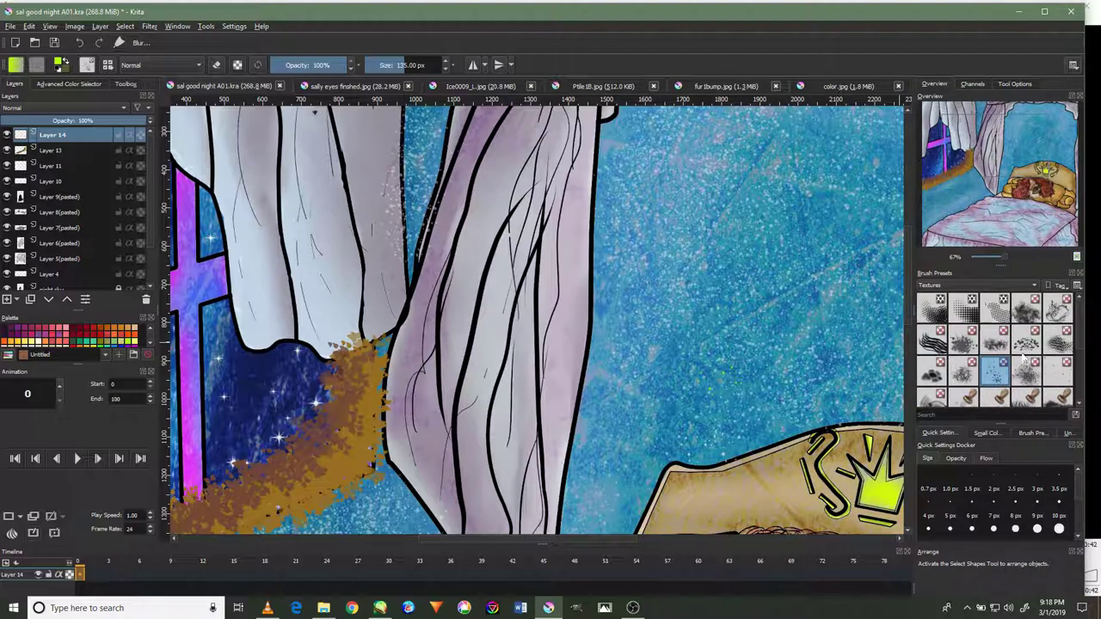
{"action": "left_click", "coordinate": [1024, 372]}
{"action": "left_click_drag", "start_coordinate": [688, 358], "coordinate": [711, 337]}
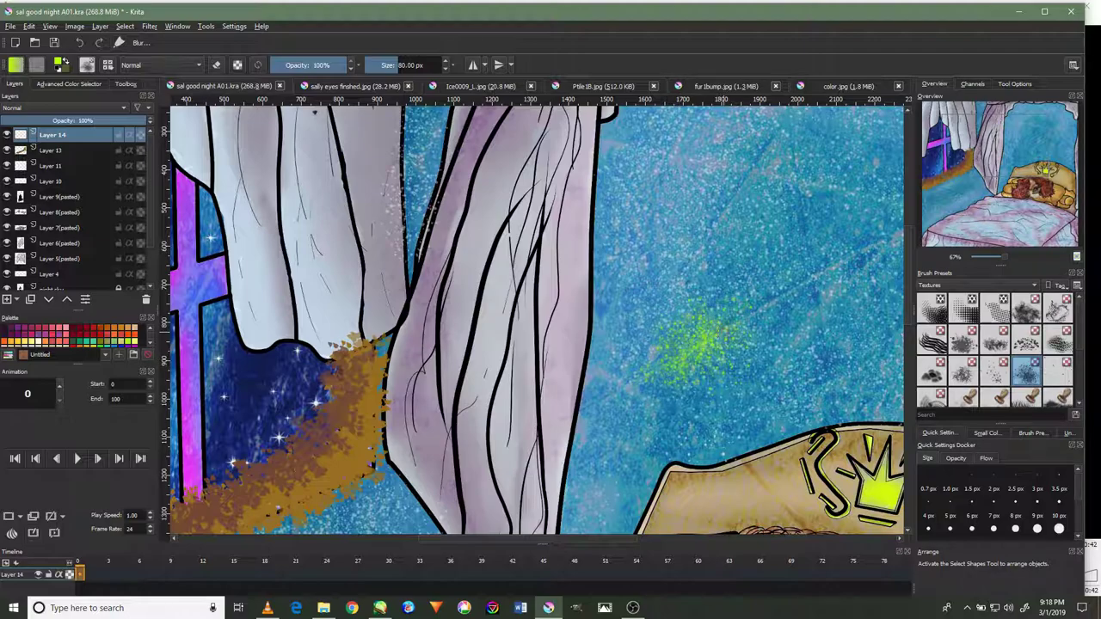
{"action": "scroll", "coordinate": [718, 341], "scroll_direction": "down", "scroll_amount": 1}
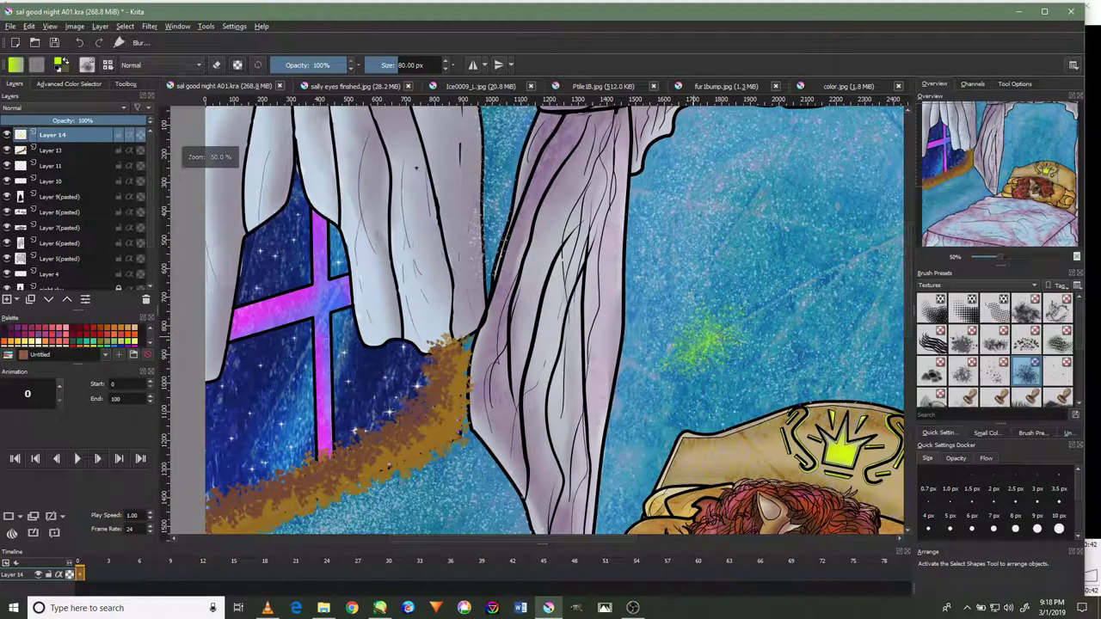
{"action": "left_click", "coordinate": [79, 43]}
Choose a 250 px textured brush in Addition mode and zoom out to the whole image.
{"action": "left_click", "coordinate": [1056, 371]}
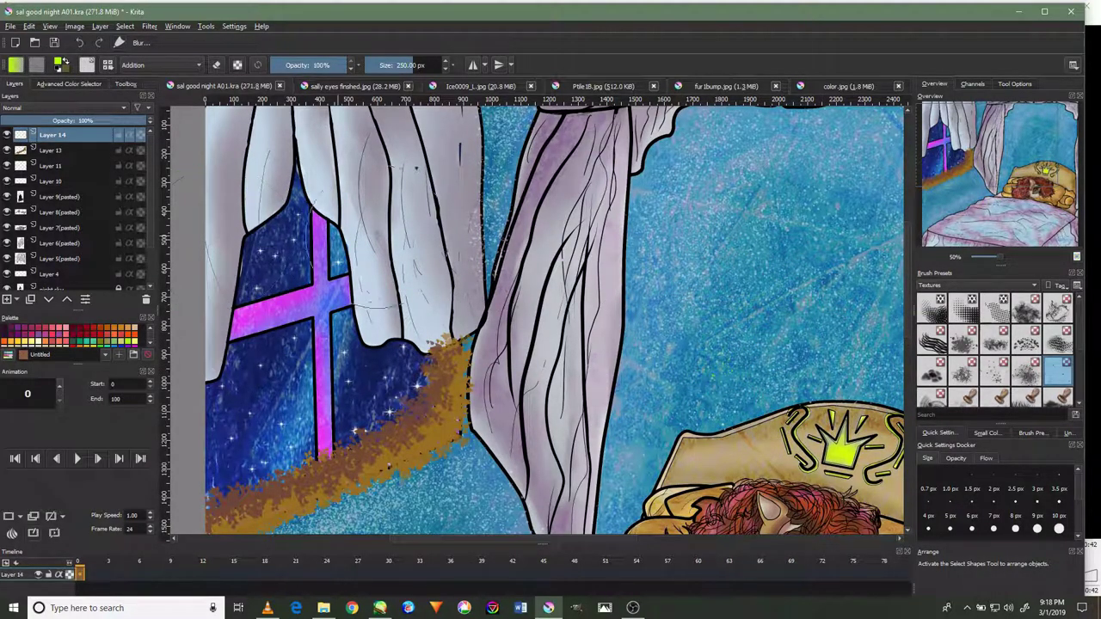
{"action": "key", "text": "minus"}
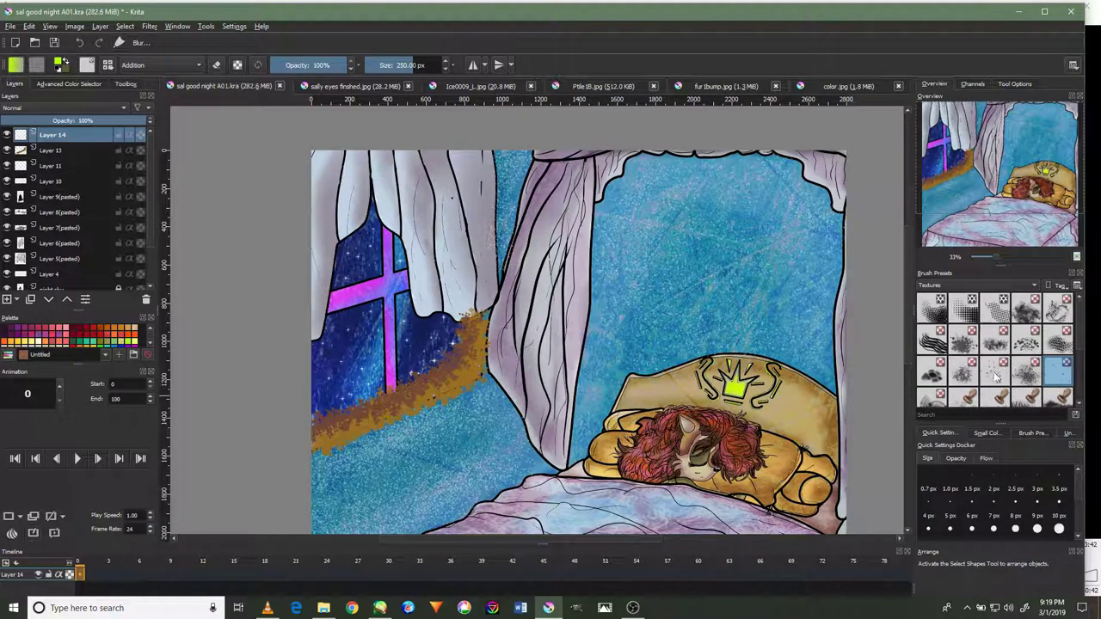
{"action": "scroll", "coordinate": [995, 376], "scroll_direction": "down", "scroll_amount": 2}
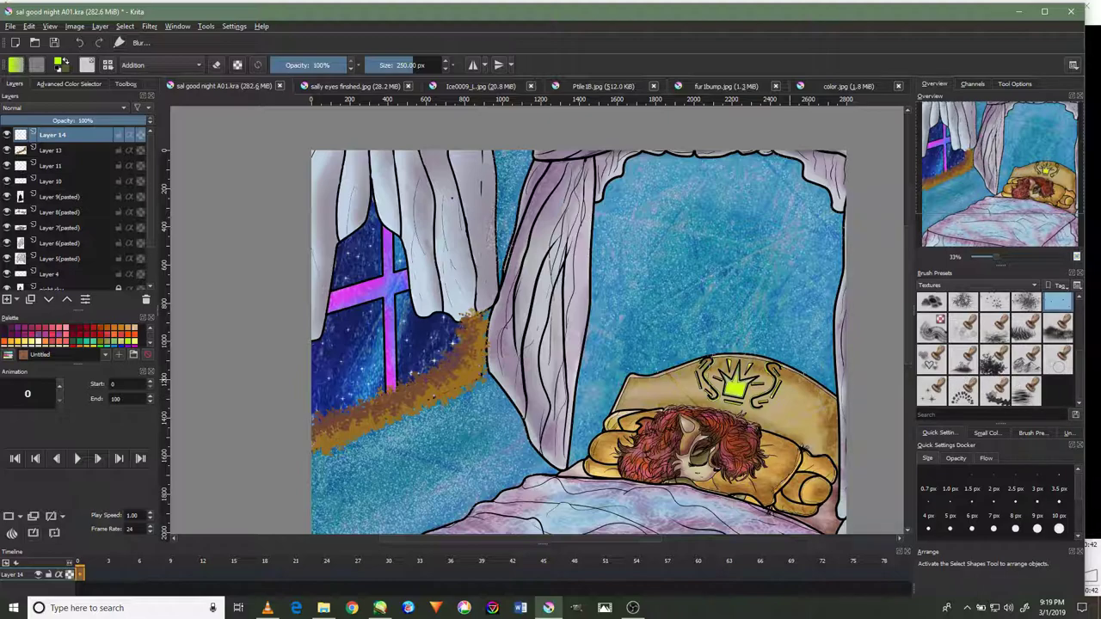
Choose a soft 300 px Digital airbrush in Normal mode and bring back the colour wheel.
{"action": "left_click", "coordinate": [969, 283]}
{"action": "left_click", "coordinate": [1013, 260]}
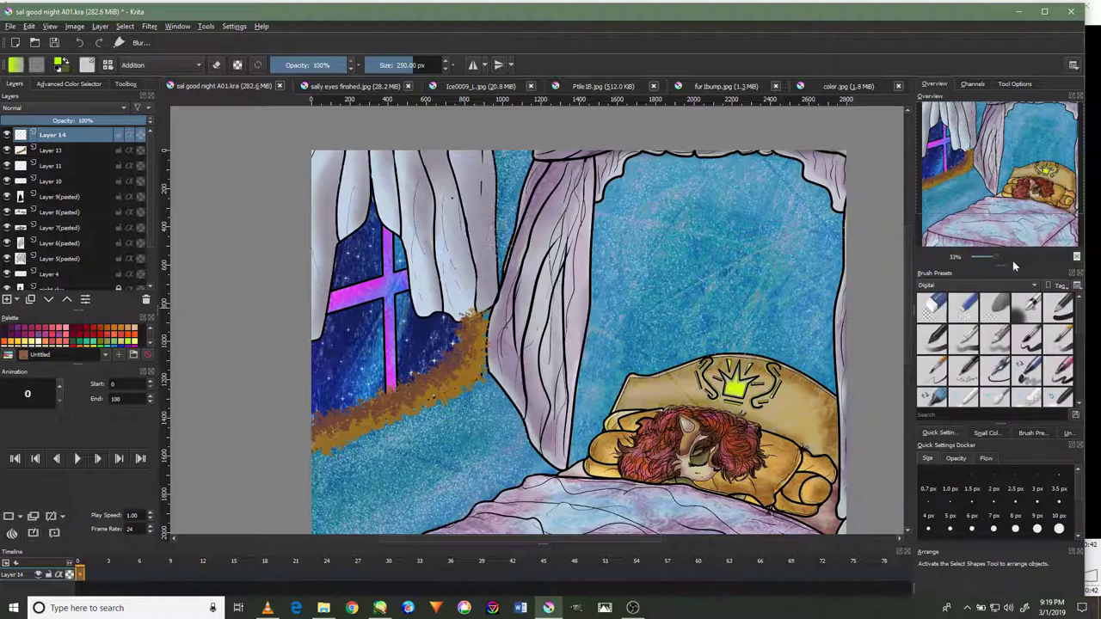
{"action": "left_click", "coordinate": [1025, 312]}
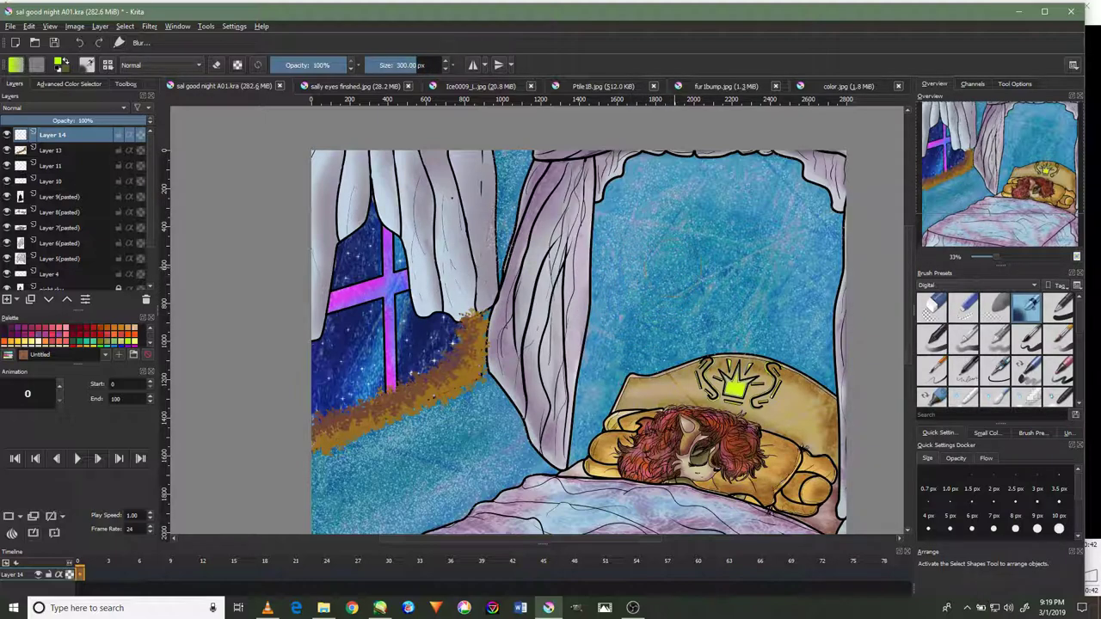
{"action": "left_click", "coordinate": [78, 103]}
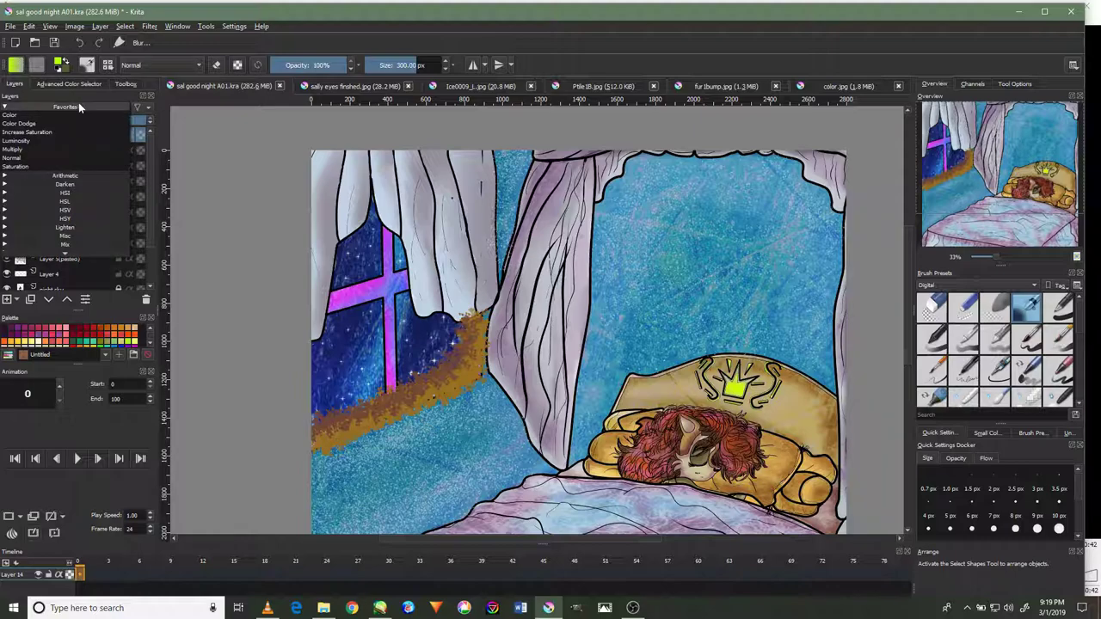
{"action": "left_click", "coordinate": [76, 101]}
{"action": "left_click", "coordinate": [62, 85]}
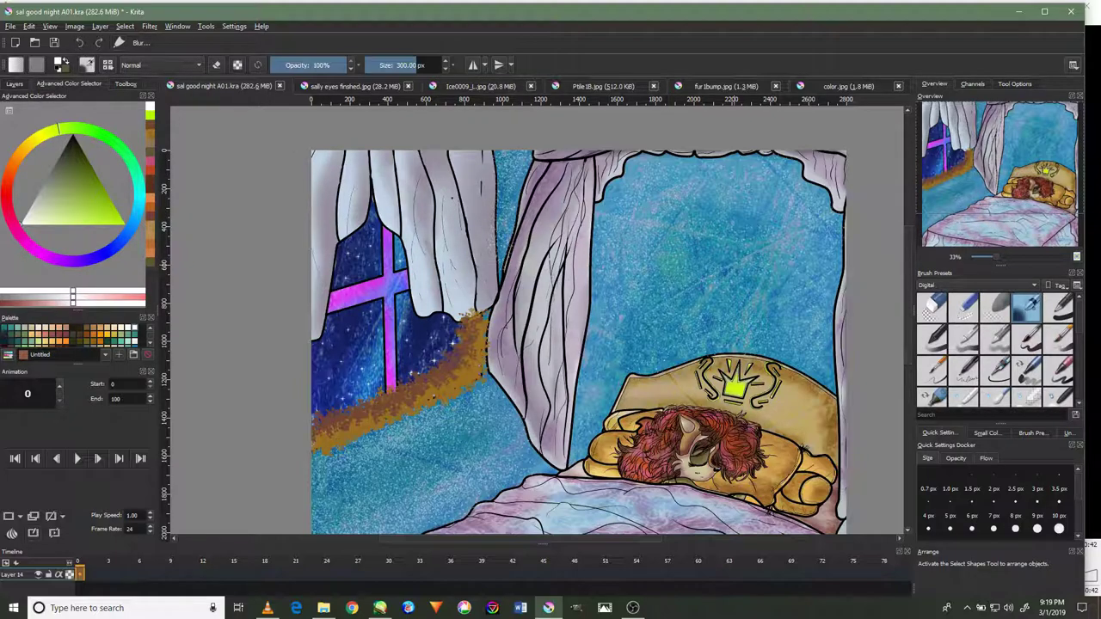
Dab soft white glows on the blue background around the window and above the bed.
{"action": "left_click_drag", "start_coordinate": [770, 267], "coordinate": [761, 254]}
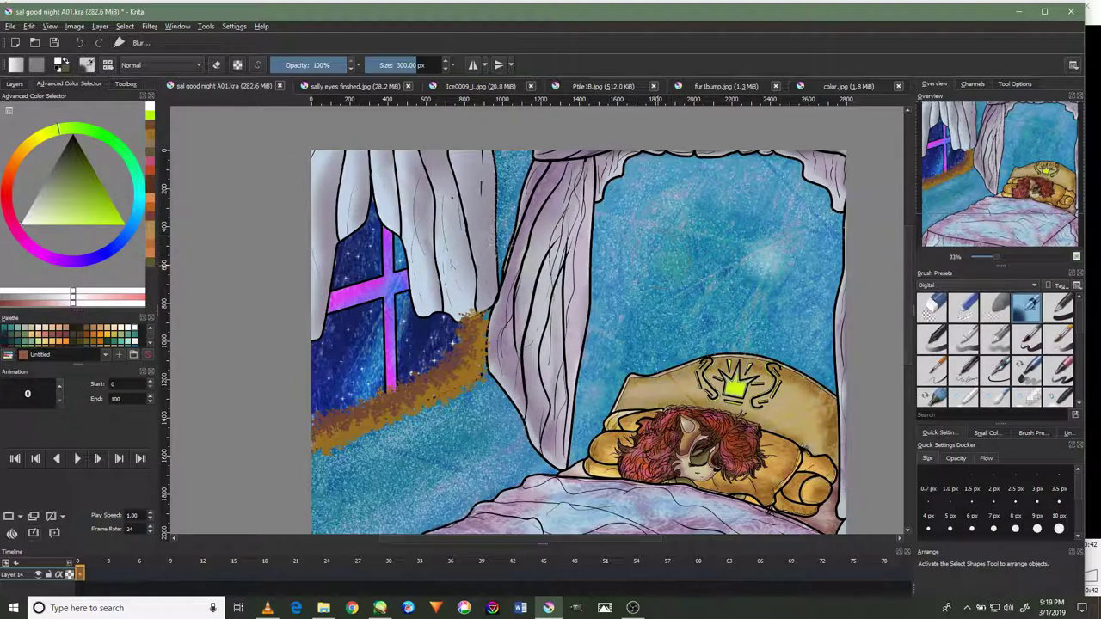
{"action": "left_click", "coordinate": [641, 284]}
{"action": "left_click", "coordinate": [716, 325]}
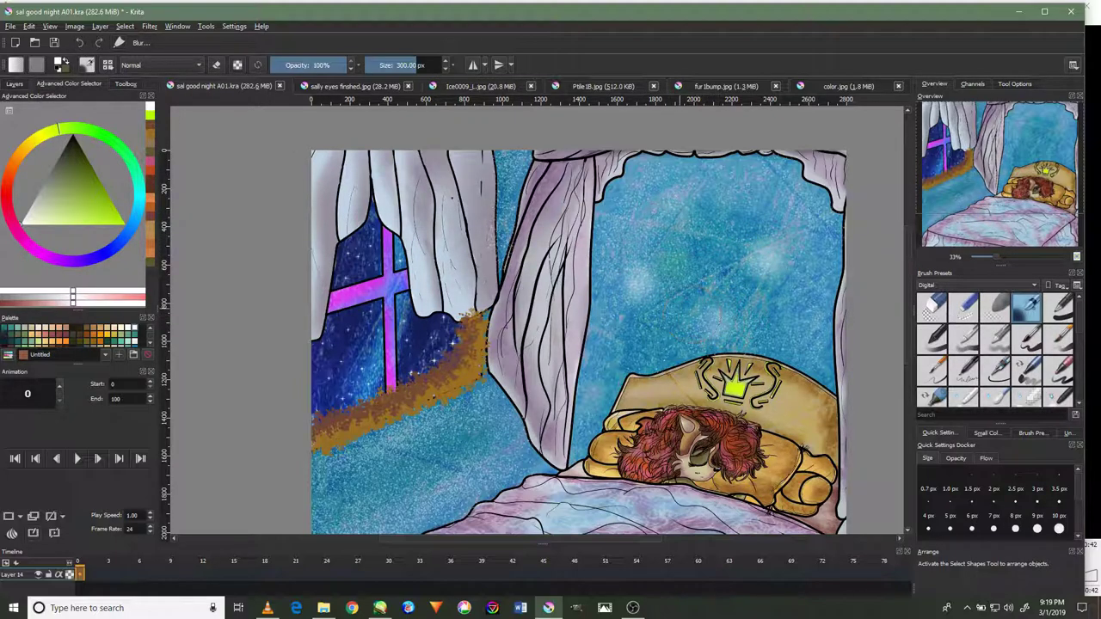
{"action": "mouse_move", "coordinate": [662, 301]}
{"action": "left_mouse_down"}
{"action": "mouse_move", "coordinate": [749, 184]}
{"action": "mouse_move", "coordinate": [777, 167]}
{"action": "left_mouse_up"}
{"action": "left_click", "coordinate": [404, 435]}
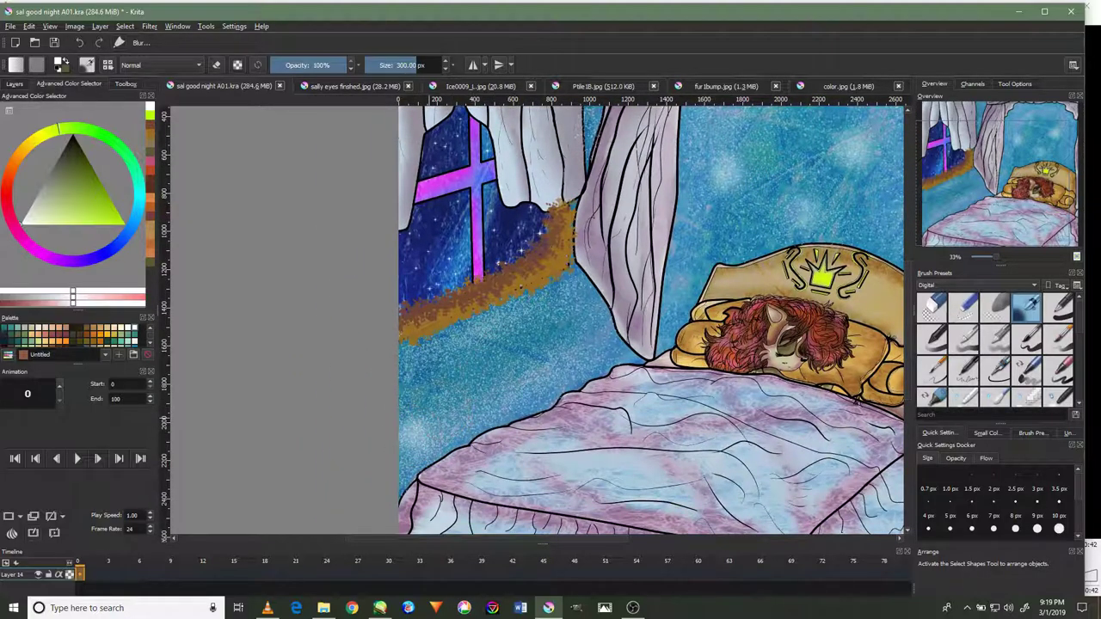
{"action": "left_click", "coordinate": [538, 379]}
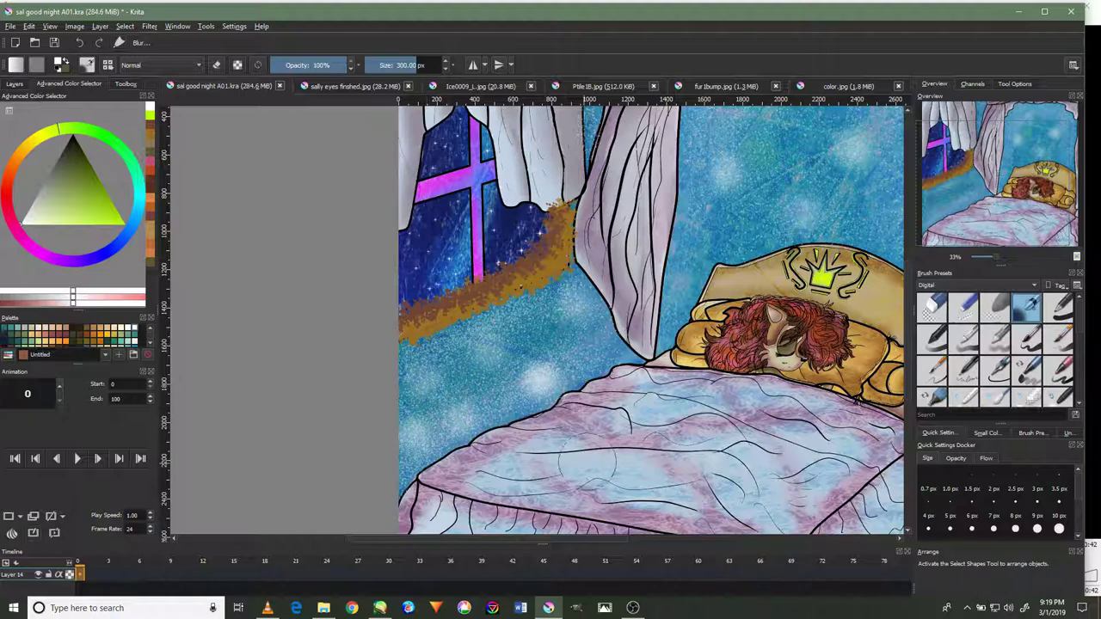
Add more white glow dabs across the upper and lower background.
{"action": "left_click_drag", "start_coordinate": [663, 439], "coordinate": [639, 329]}
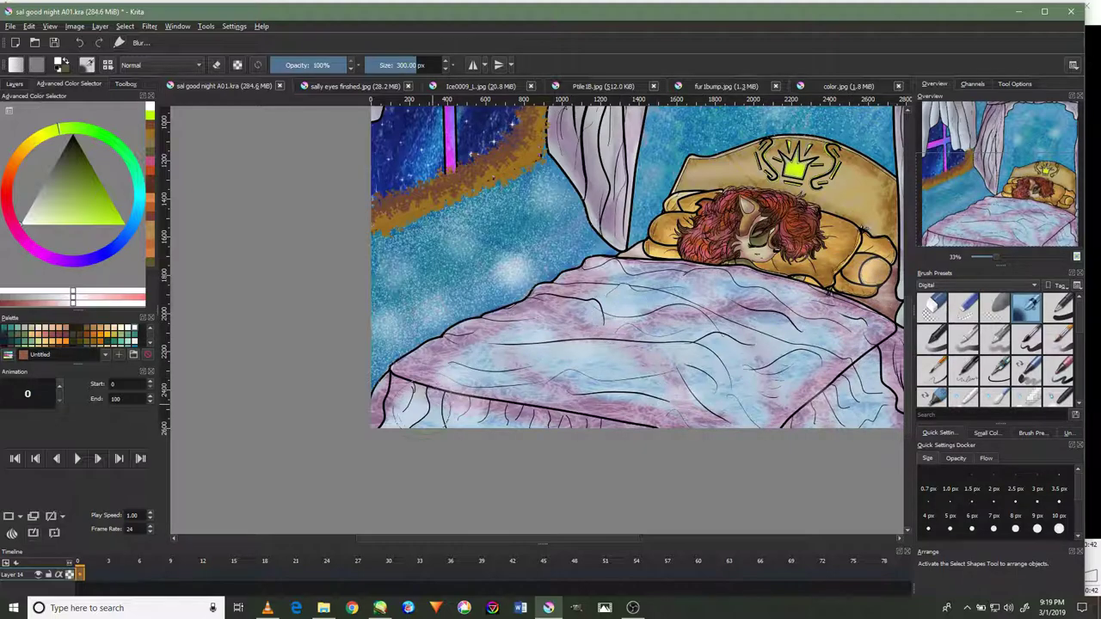
{"action": "scroll", "coordinate": [620, 396], "scroll_direction": "right", "scroll_amount": 3}
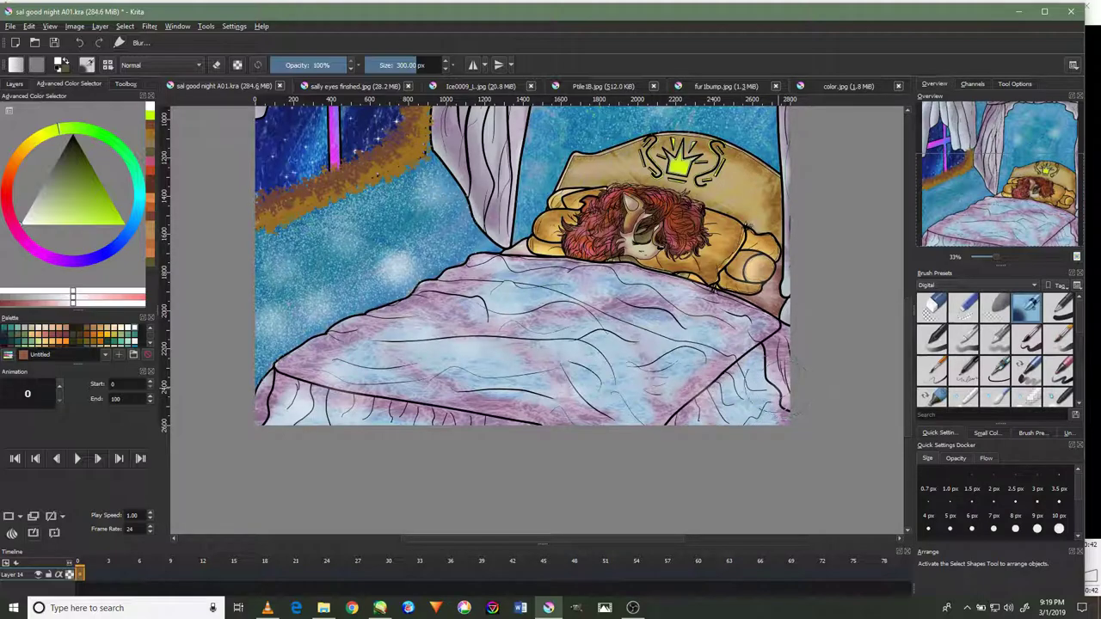
{"action": "left_click_drag", "start_coordinate": [738, 192], "coordinate": [713, 351]}
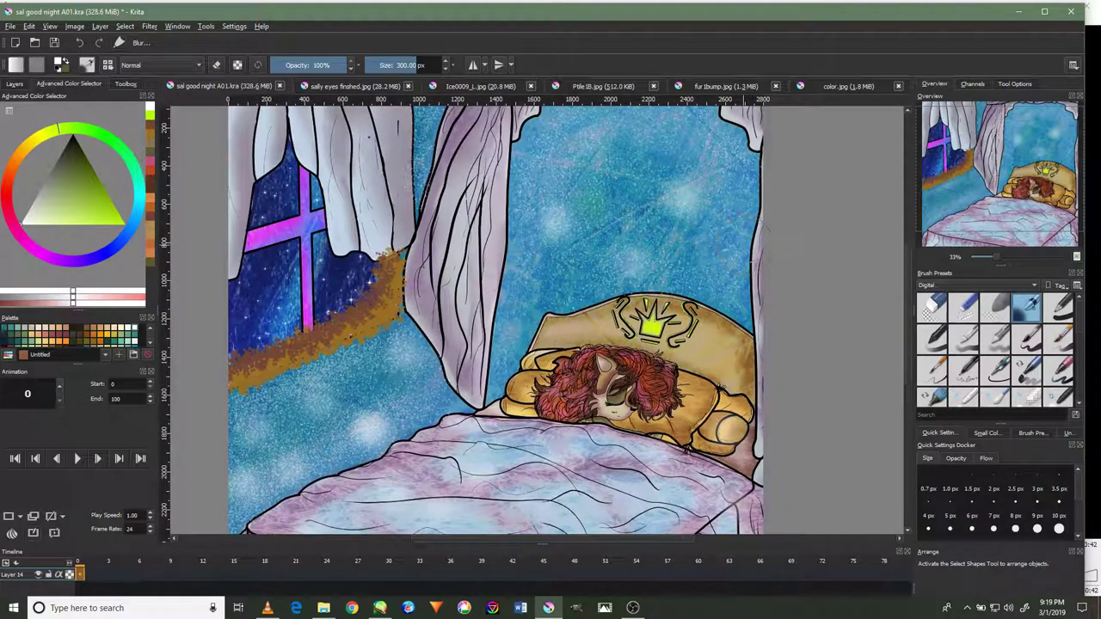
{"action": "left_click_drag", "start_coordinate": [656, 172], "coordinate": [679, 232]}
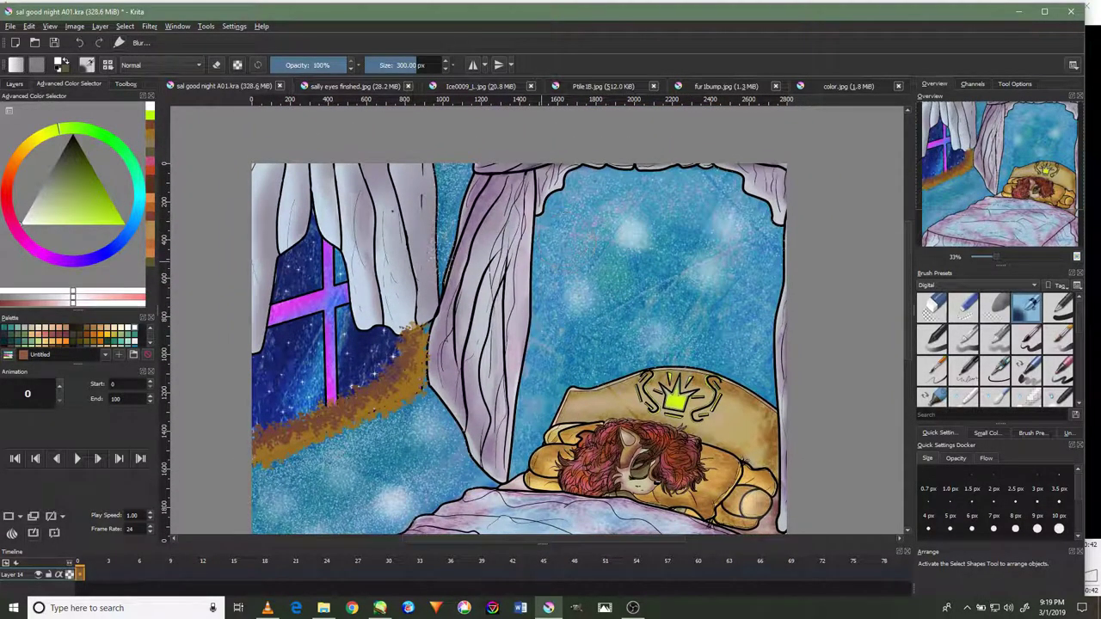
{"action": "left_click", "coordinate": [685, 189]}
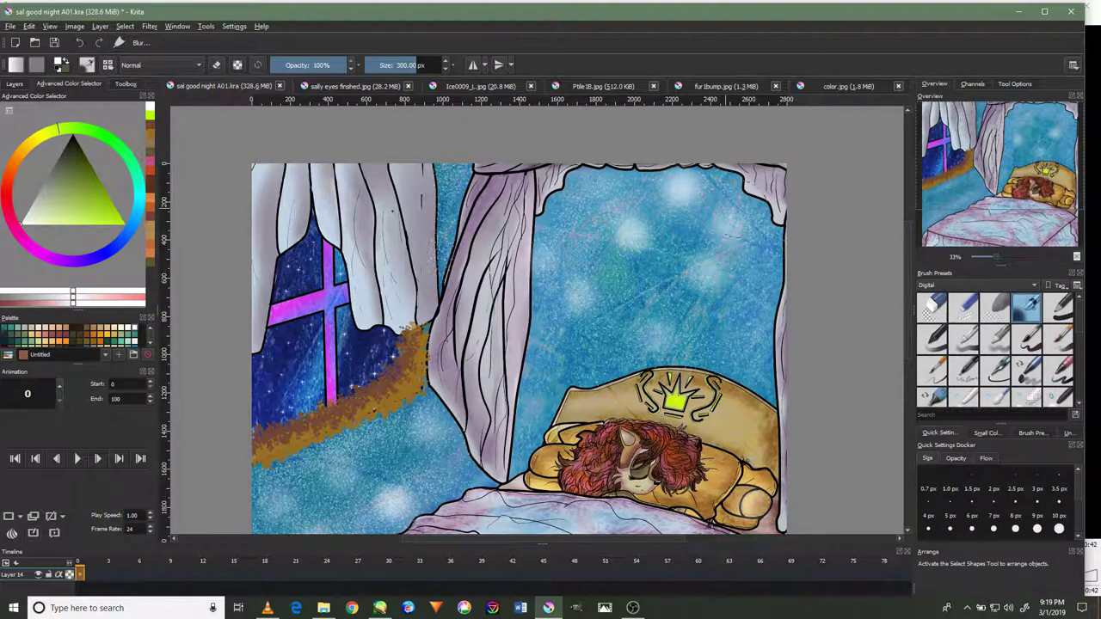
{"action": "left_click", "coordinate": [753, 204]}
{"action": "left_click", "coordinate": [593, 339]}
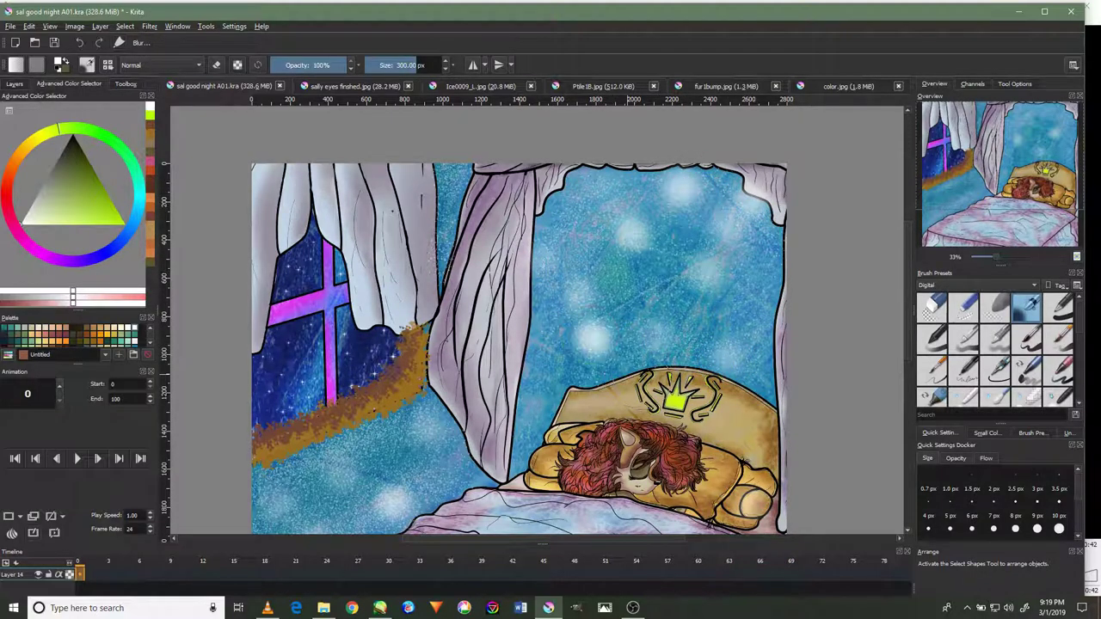
{"action": "scroll", "coordinate": [679, 400], "scroll_direction": "up", "scroll_amount": 4}
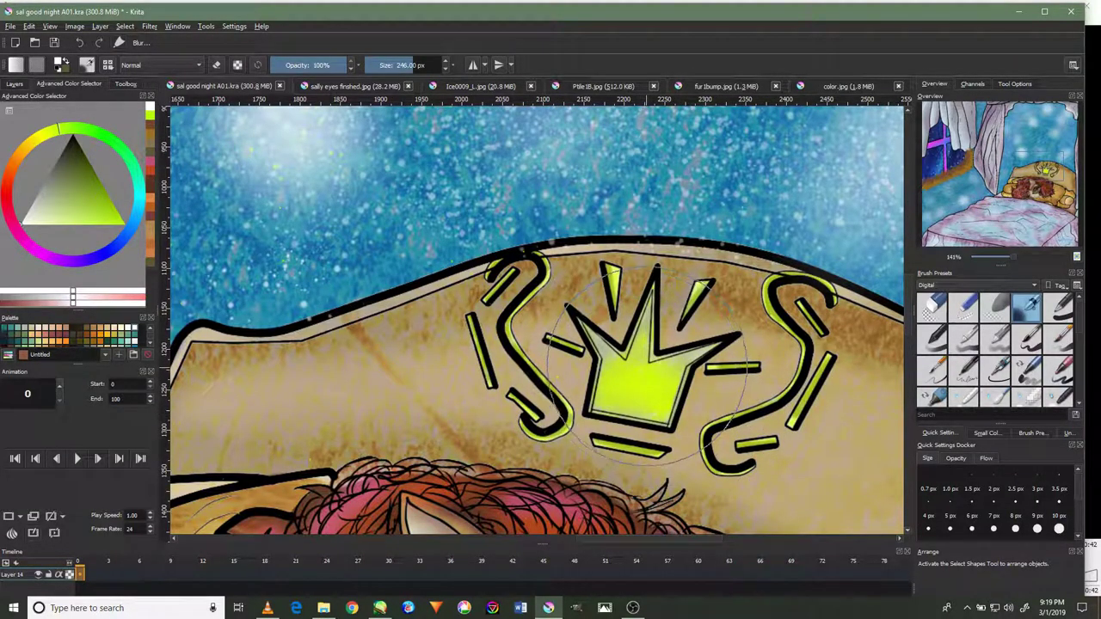
With a smaller brush, brighten the crown emblem and the headboard around its swirls.
{"action": "left_click", "coordinate": [643, 359]}
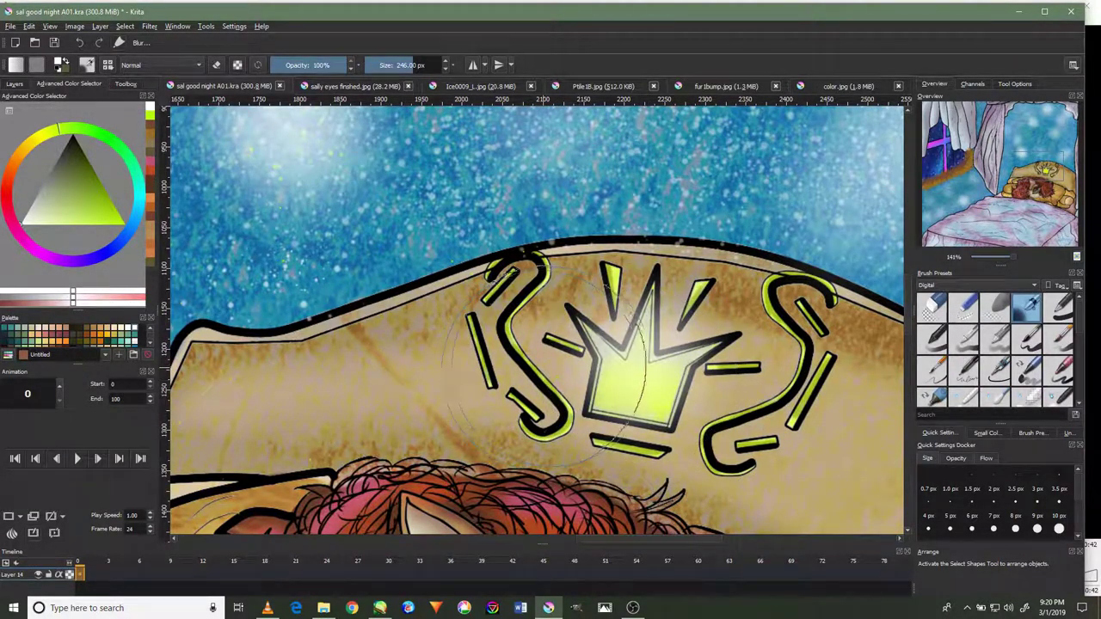
{"action": "left_click", "coordinate": [538, 353]}
{"action": "left_click", "coordinate": [787, 411]}
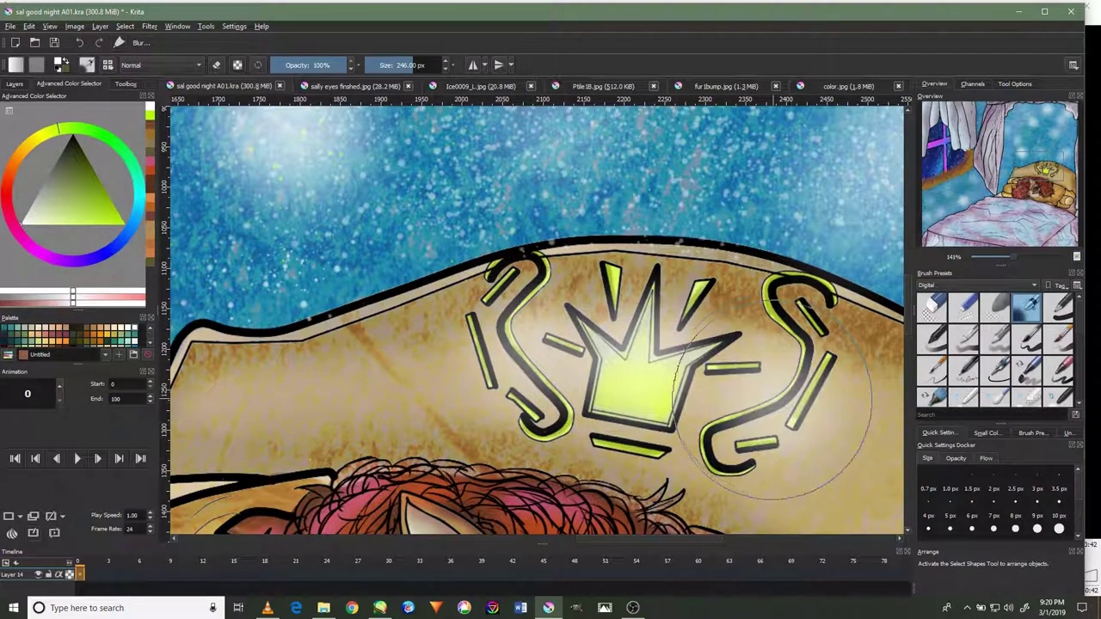
{"action": "scroll", "coordinate": [663, 370], "scroll_direction": "down", "scroll_amount": 3}
{"action": "scroll", "coordinate": [602, 326], "scroll_direction": "down", "scroll_amount": 2}
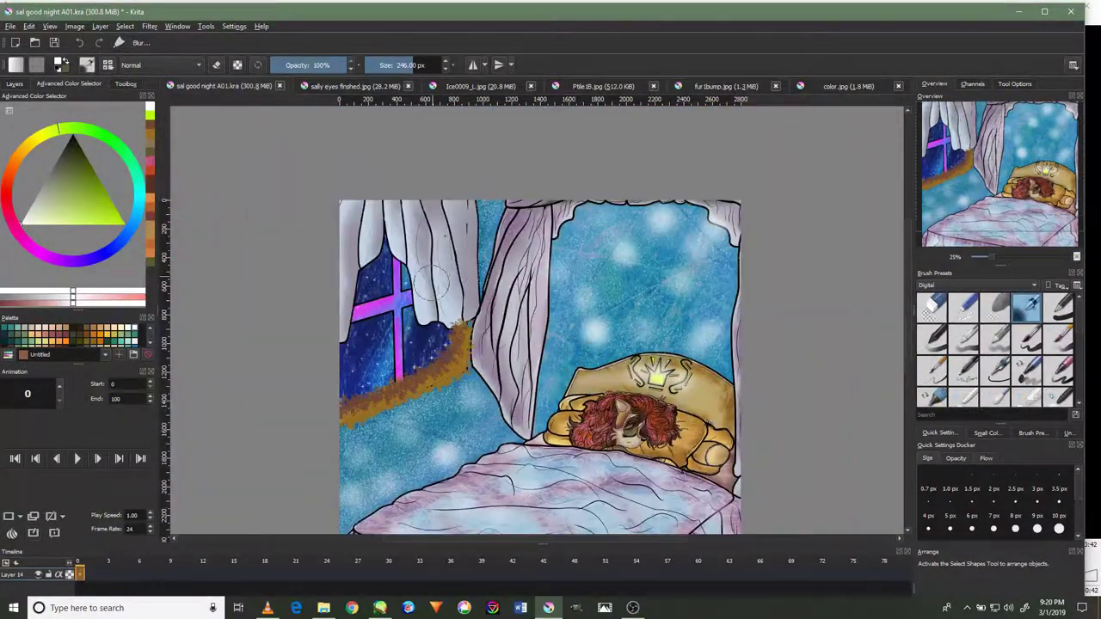
{"action": "scroll", "coordinate": [389, 263], "scroll_direction": "up", "scroll_amount": 3}
Paint soft white glow over the window cross and across the lower pane.
{"action": "left_click_drag", "start_coordinate": [300, 430], "coordinate": [317, 297]}
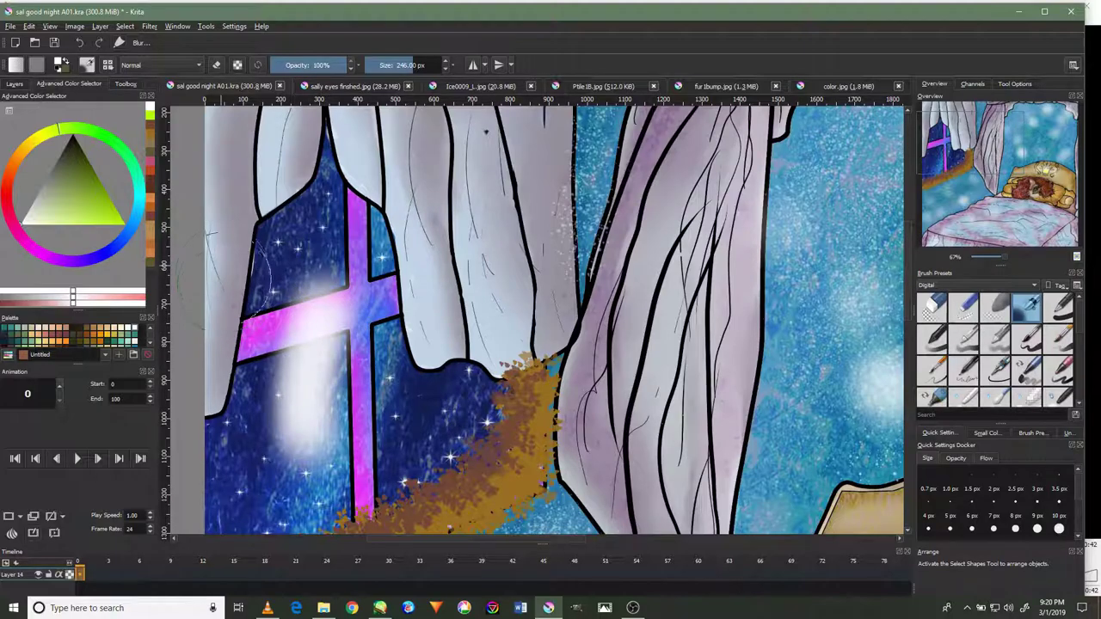
{"action": "left_click", "coordinate": [79, 43]}
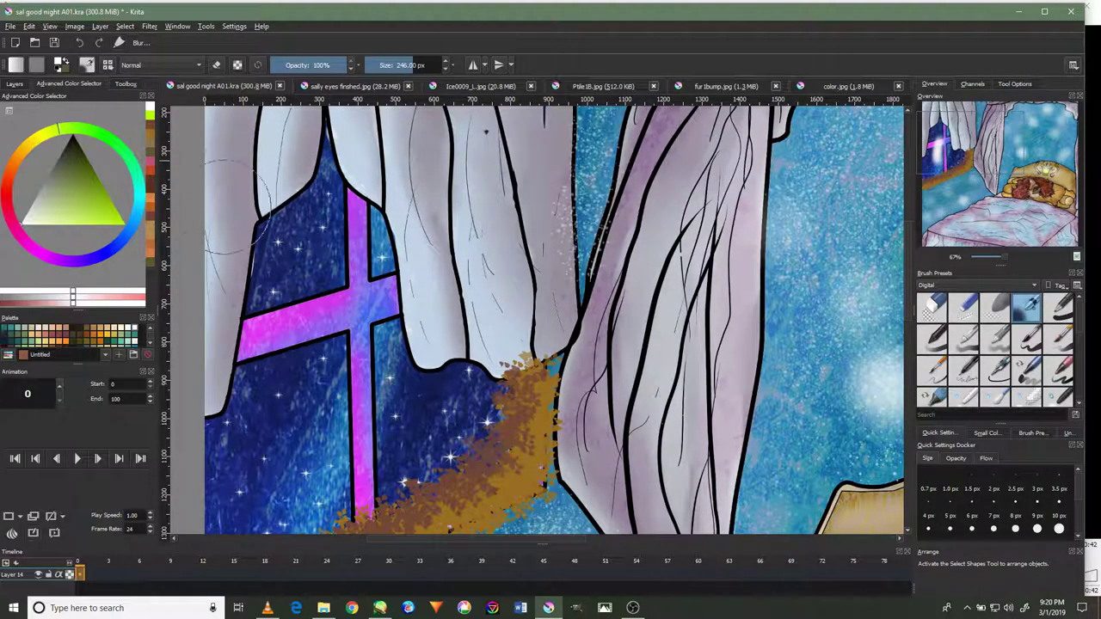
{"action": "left_click_drag", "start_coordinate": [328, 244], "coordinate": [318, 413]}
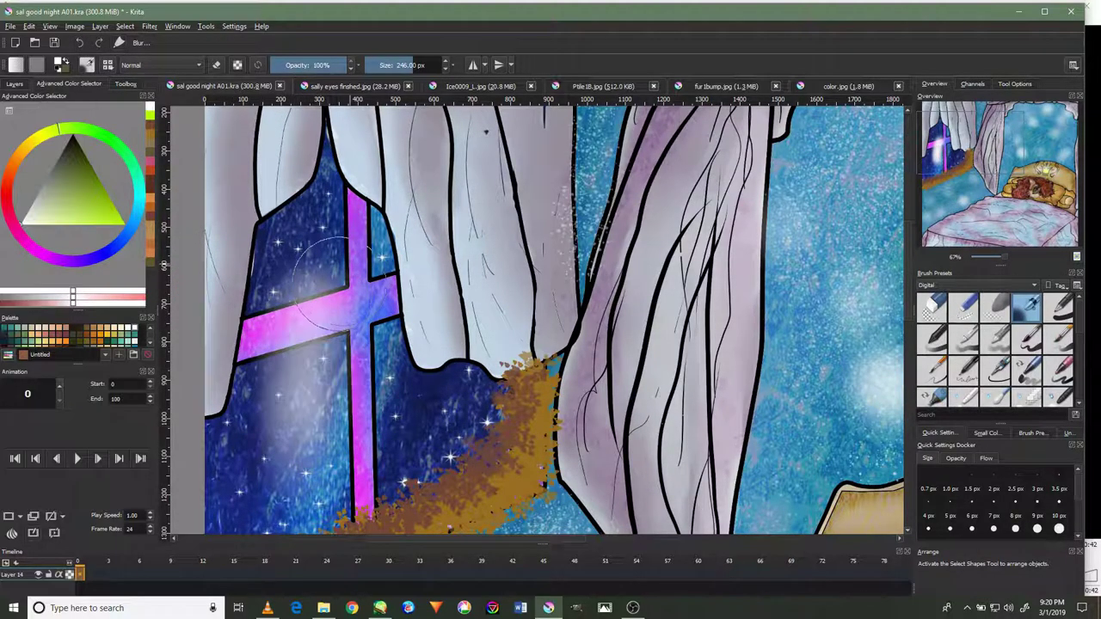
{"action": "left_click_drag", "start_coordinate": [292, 189], "coordinate": [288, 310]}
{"action": "mouse_move", "coordinate": [292, 223]}
{"action": "left_mouse_down"}
{"action": "mouse_move", "coordinate": [249, 447]}
{"action": "mouse_move", "coordinate": [508, 430]}
{"action": "mouse_move", "coordinate": [258, 499]}
{"action": "left_mouse_up"}
{"action": "mouse_move", "coordinate": [482, 404]}
{"action": "left_mouse_down"}
{"action": "mouse_move", "coordinate": [308, 381]}
{"action": "mouse_move", "coordinate": [387, 276]}
{"action": "mouse_move", "coordinate": [362, 224]}
{"action": "mouse_move", "coordinate": [249, 447]}
{"action": "mouse_move", "coordinate": [399, 450]}
{"action": "mouse_move", "coordinate": [337, 321]}
{"action": "mouse_move", "coordinate": [281, 352]}
{"action": "mouse_move", "coordinate": [295, 282]}
{"action": "mouse_move", "coordinate": [352, 258]}
{"action": "mouse_move", "coordinate": [456, 383]}
{"action": "mouse_move", "coordinate": [322, 312]}
{"action": "mouse_move", "coordinate": [295, 223]}
{"action": "mouse_move", "coordinate": [359, 288]}
{"action": "mouse_move", "coordinate": [365, 327]}
{"action": "left_mouse_up"}
Fade the window glow layer to 24% opacity.
{"action": "left_click", "coordinate": [121, 85]}
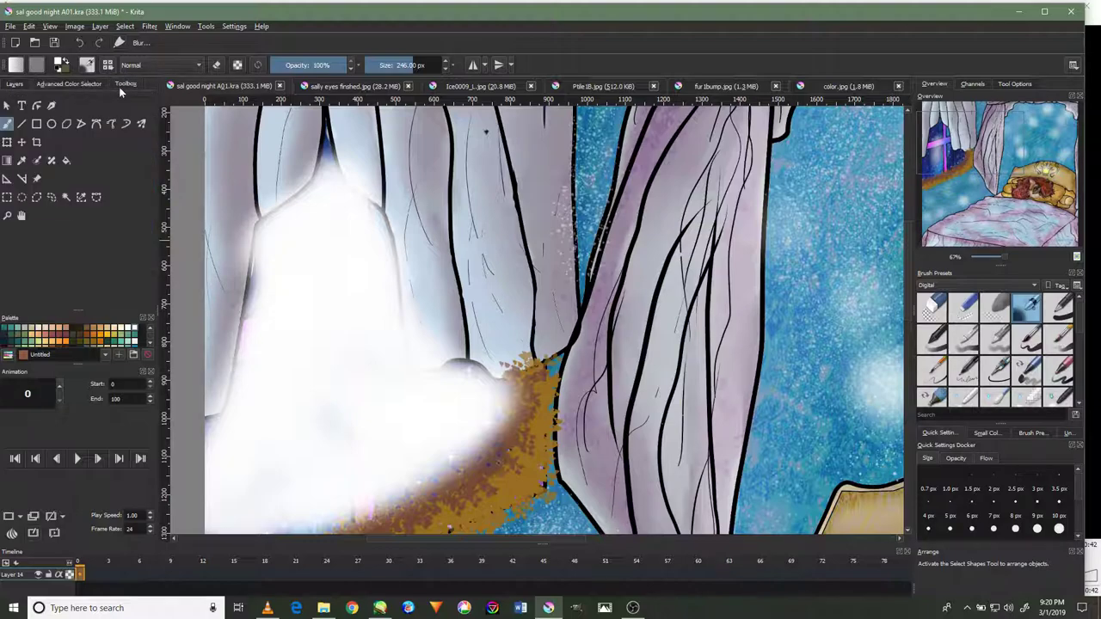
{"action": "left_click", "coordinate": [21, 85]}
{"action": "left_click", "coordinate": [65, 121]}
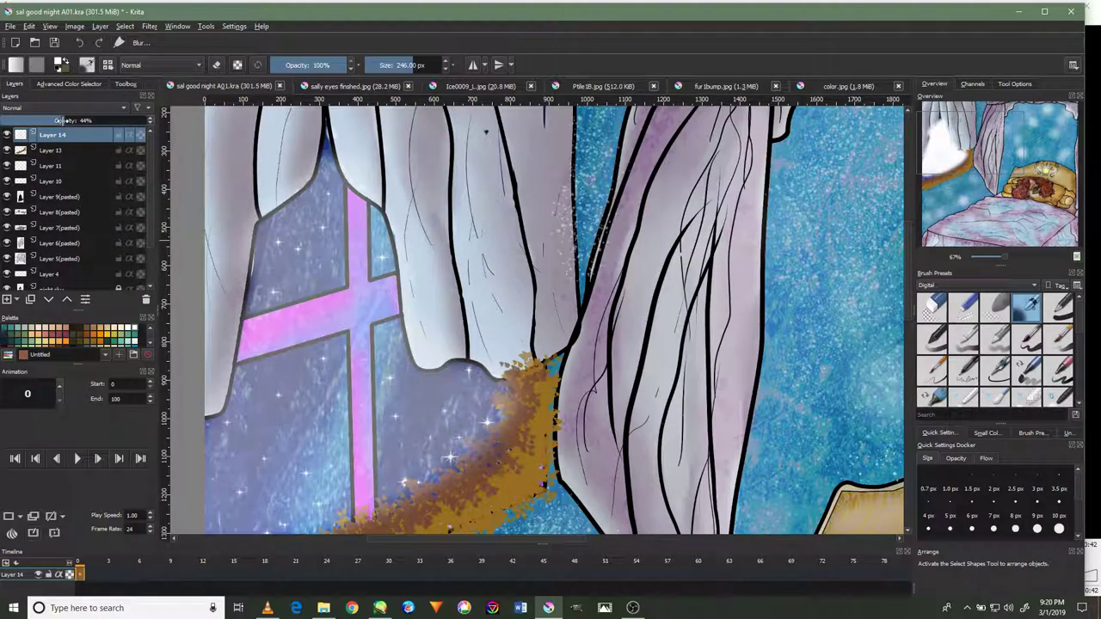
{"action": "left_click", "coordinate": [37, 121]}
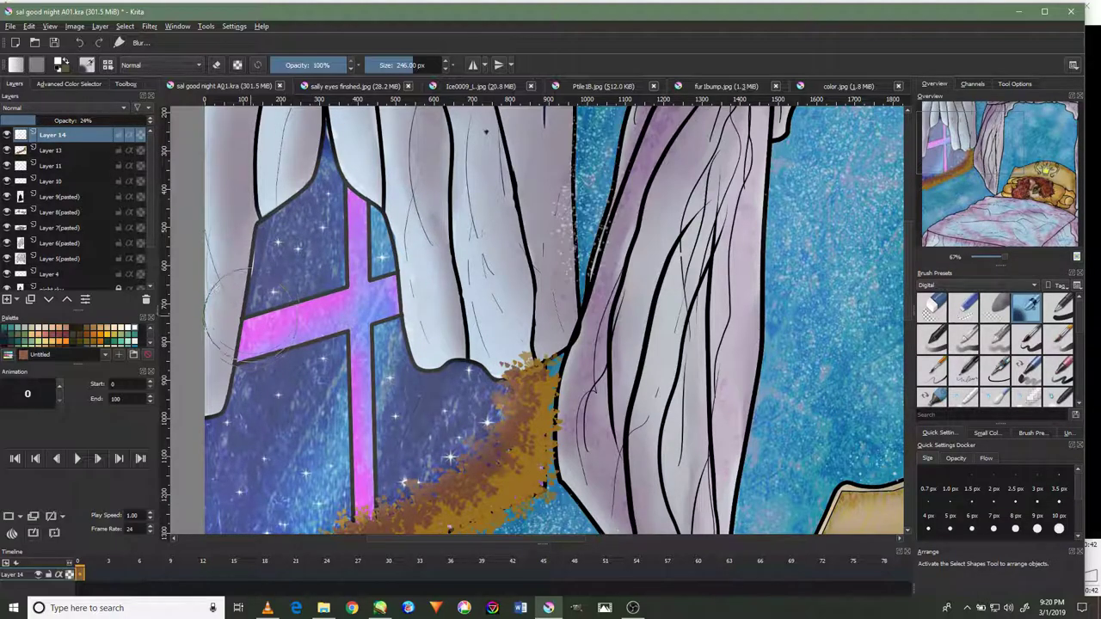
{"action": "scroll", "coordinate": [358, 349], "scroll_direction": "down", "scroll_amount": 4}
{"action": "scroll", "coordinate": [509, 374], "scroll_direction": "up", "scroll_amount": 2}
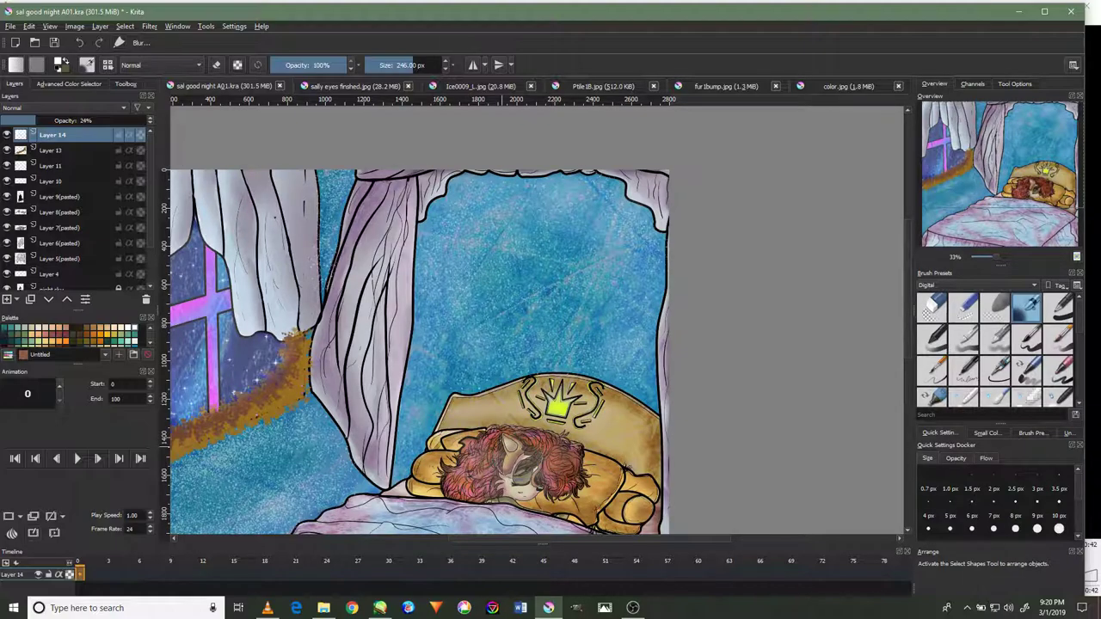
Choose a fully saturated blue and bring the whole window into view.
{"action": "scroll", "coordinate": [509, 516], "scroll_direction": "up", "scroll_amount": 2}
{"action": "scroll", "coordinate": [518, 484], "scroll_direction": "down", "scroll_amount": 1}
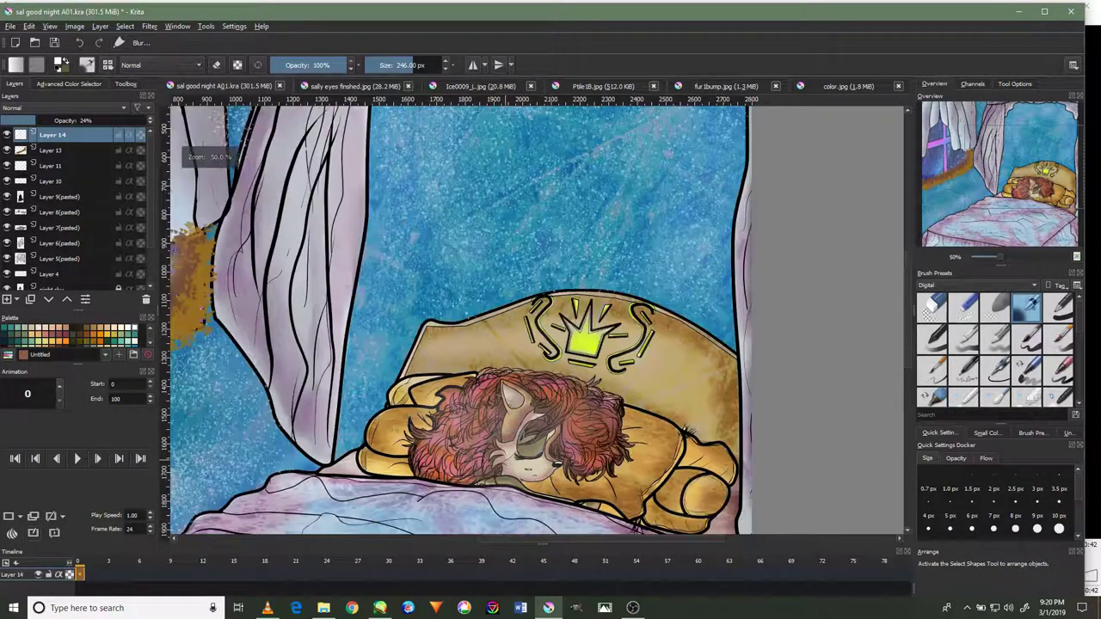
{"action": "left_click", "coordinate": [69, 83]}
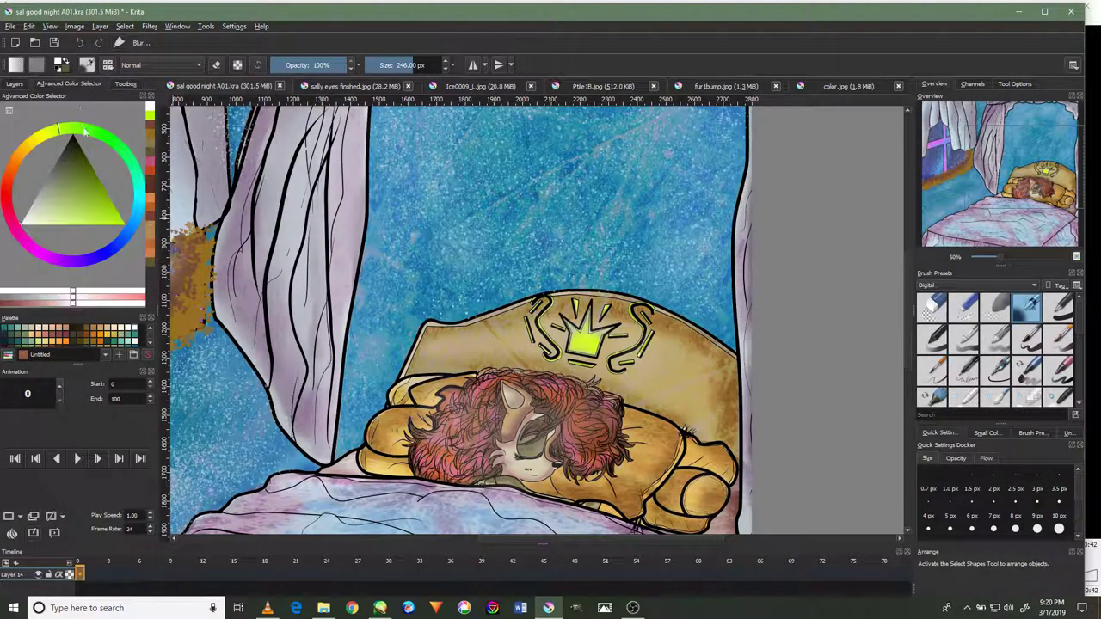
{"action": "left_click", "coordinate": [121, 255]}
{"action": "left_click_drag", "start_coordinate": [119, 228], "coordinate": [161, 247]}
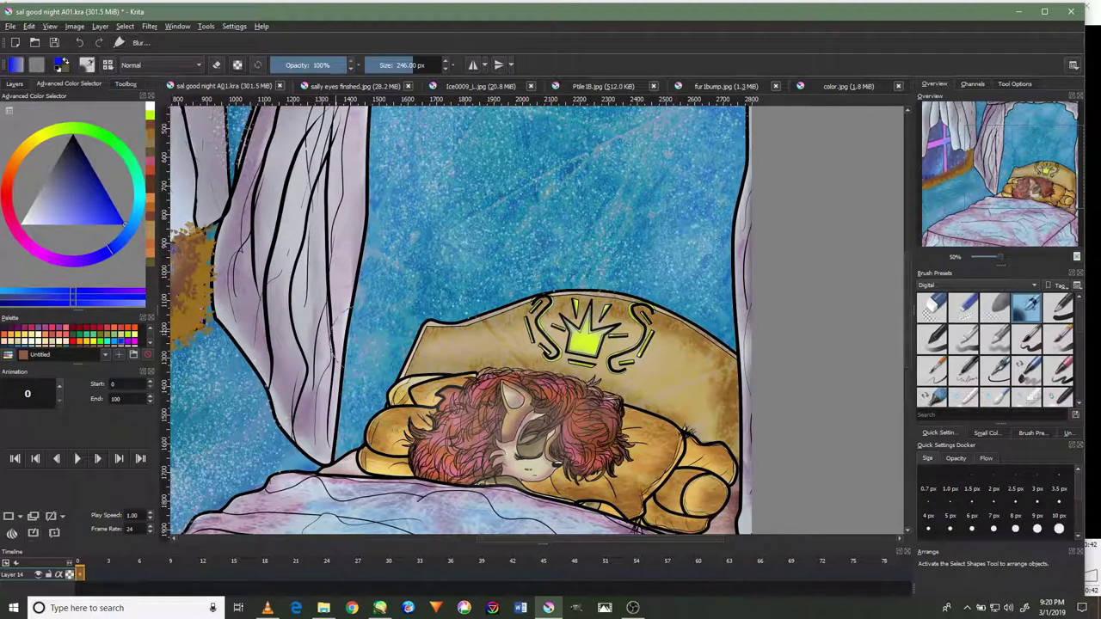
{"action": "left_click_drag", "start_coordinate": [426, 349], "coordinate": [611, 304]}
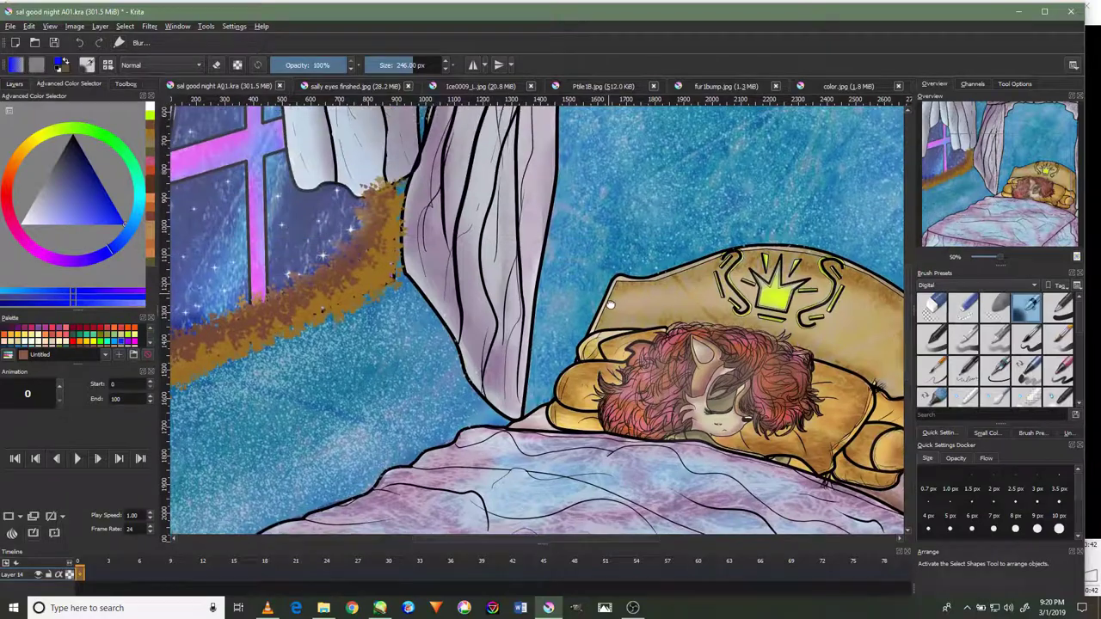
{"action": "left_click_drag", "start_coordinate": [282, 305], "coordinate": [381, 386]}
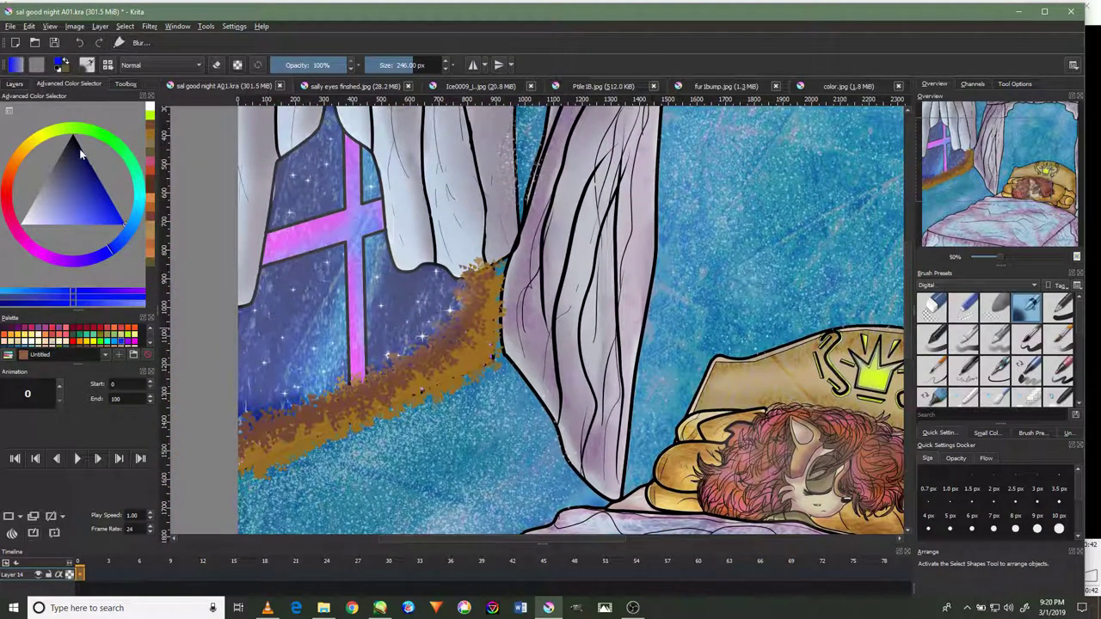
Add Layer 15 and paint blue strokes diagonally across the window, panes and floor.
{"action": "left_click", "coordinate": [14, 86]}
{"action": "left_click", "coordinate": [7, 300]}
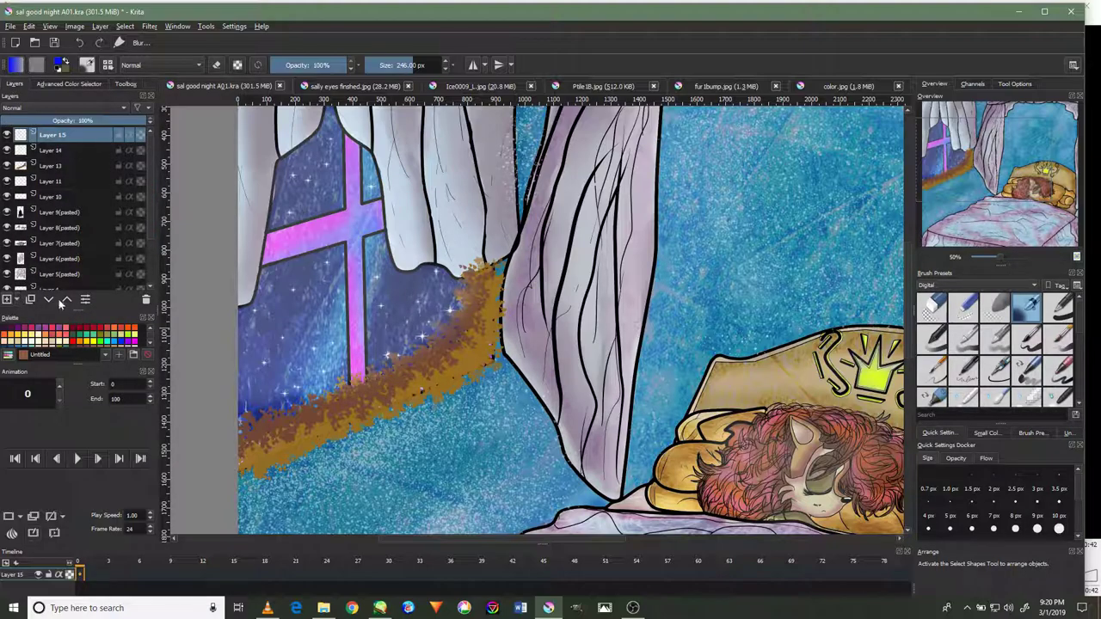
{"action": "left_click_drag", "start_coordinate": [335, 394], "coordinate": [392, 530]}
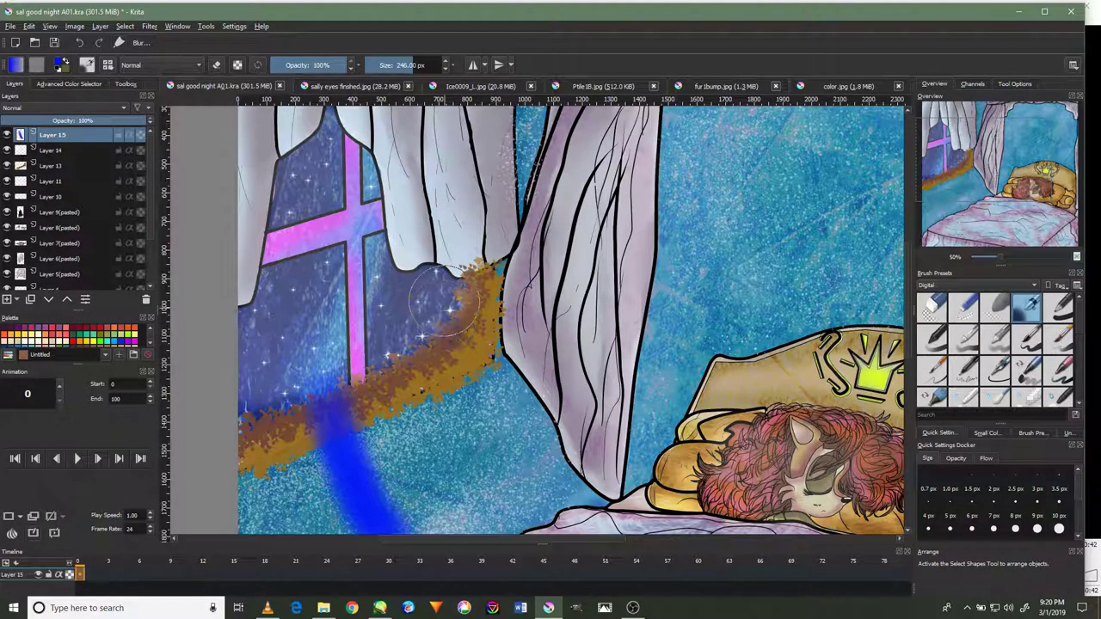
{"action": "left_click_drag", "start_coordinate": [447, 297], "coordinate": [547, 461]}
{"action": "mouse_move", "coordinate": [482, 413]}
{"action": "left_mouse_down"}
{"action": "mouse_move", "coordinate": [323, 185]}
{"action": "mouse_move", "coordinate": [314, 402]}
{"action": "left_mouse_up"}
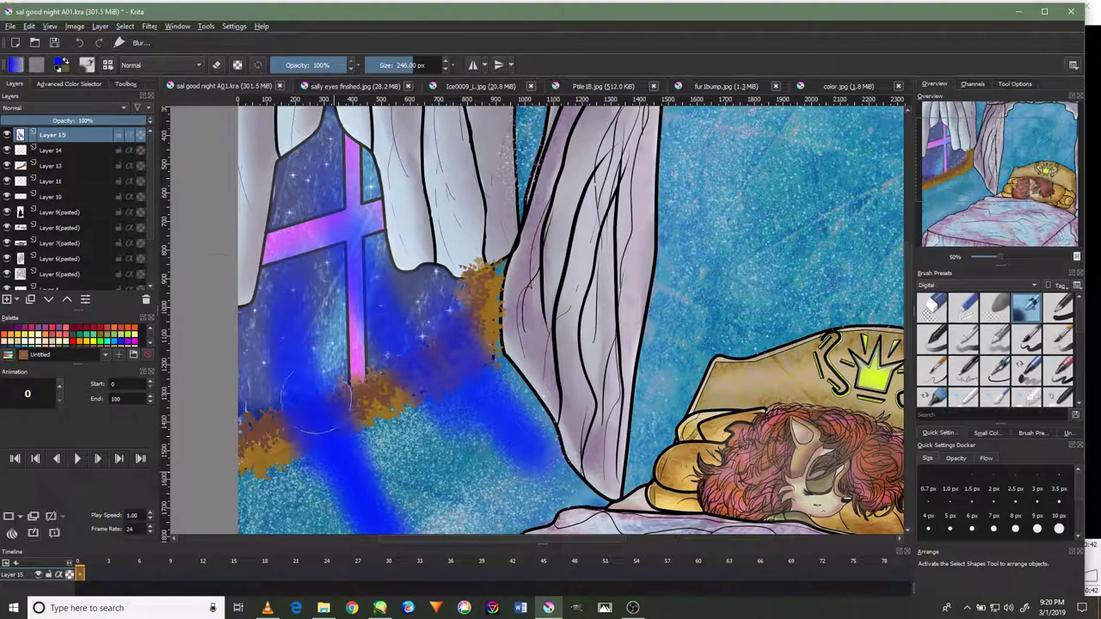
Set Layer 15 to Multiply at 39% opacity and smooth the blue window area.
{"action": "left_click", "coordinate": [44, 107]}
{"action": "left_click", "coordinate": [59, 132]}
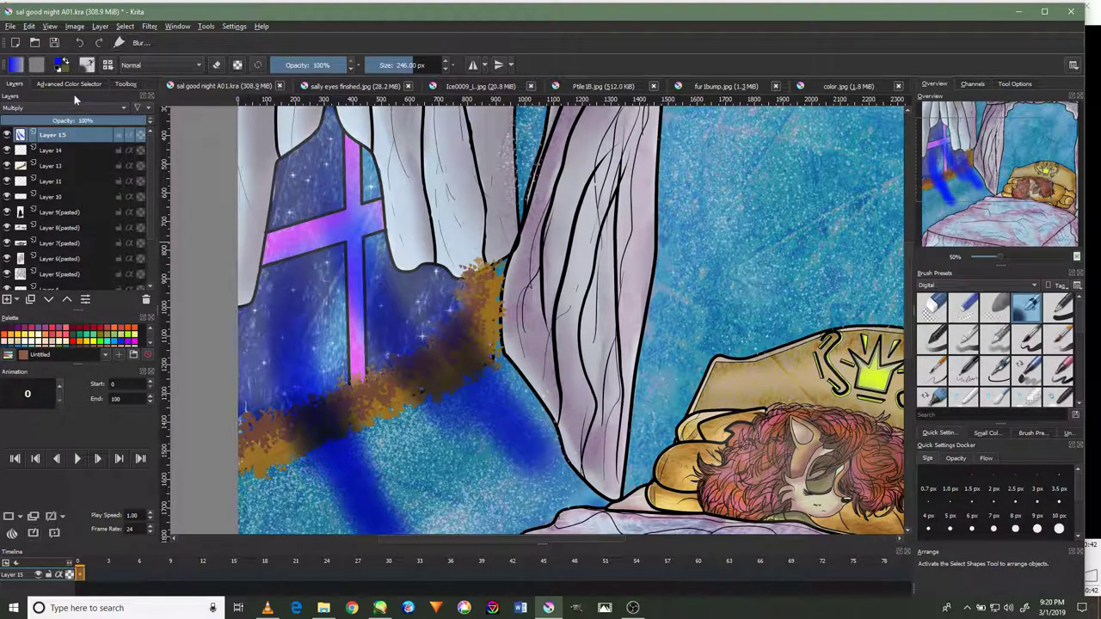
{"action": "left_click", "coordinate": [49, 120]}
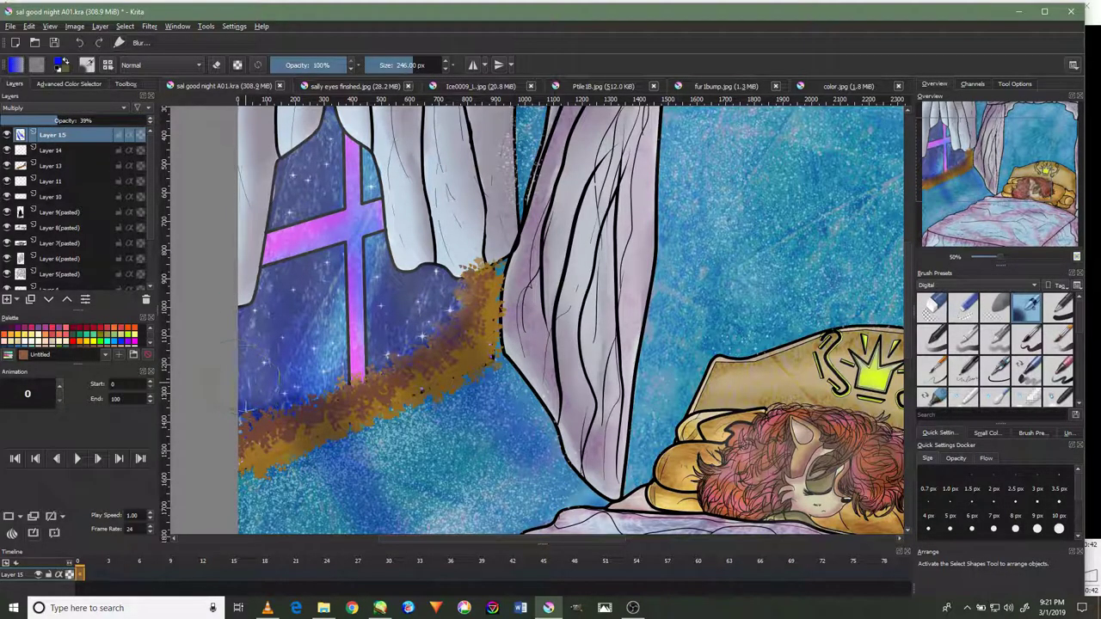
{"action": "mouse_move", "coordinate": [314, 224]}
{"action": "left_mouse_down"}
{"action": "mouse_move", "coordinate": [422, 319]}
{"action": "mouse_move", "coordinate": [327, 327]}
{"action": "mouse_move", "coordinate": [353, 163]}
{"action": "mouse_move", "coordinate": [284, 370]}
{"action": "mouse_move", "coordinate": [310, 301]}
{"action": "mouse_move", "coordinate": [327, 129]}
{"action": "mouse_move", "coordinate": [297, 361]}
{"action": "mouse_move", "coordinate": [412, 334]}
{"action": "mouse_move", "coordinate": [361, 400]}
{"action": "mouse_move", "coordinate": [258, 417]}
{"action": "mouse_move", "coordinate": [369, 418]}
{"action": "mouse_move", "coordinate": [458, 353]}
{"action": "left_mouse_up"}
Change Layer 15's blend mode to Color Dodge, then Increase Saturation.
{"action": "scroll", "coordinate": [460, 353], "scroll_direction": "down", "scroll_amount": 2}
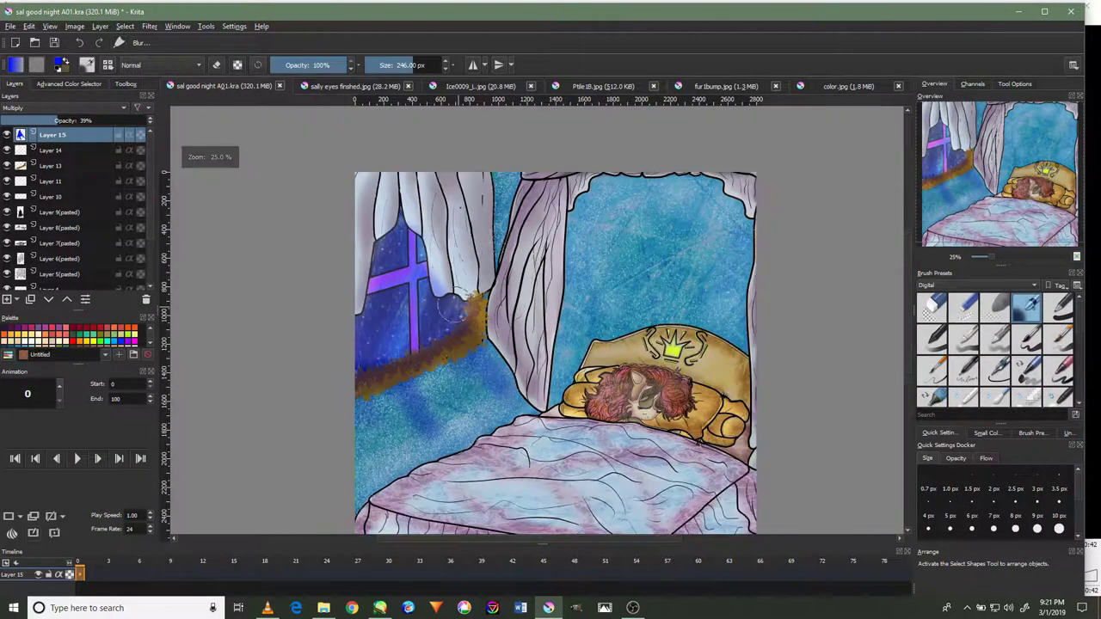
{"action": "scroll", "coordinate": [395, 327], "scroll_direction": "up", "scroll_amount": 1}
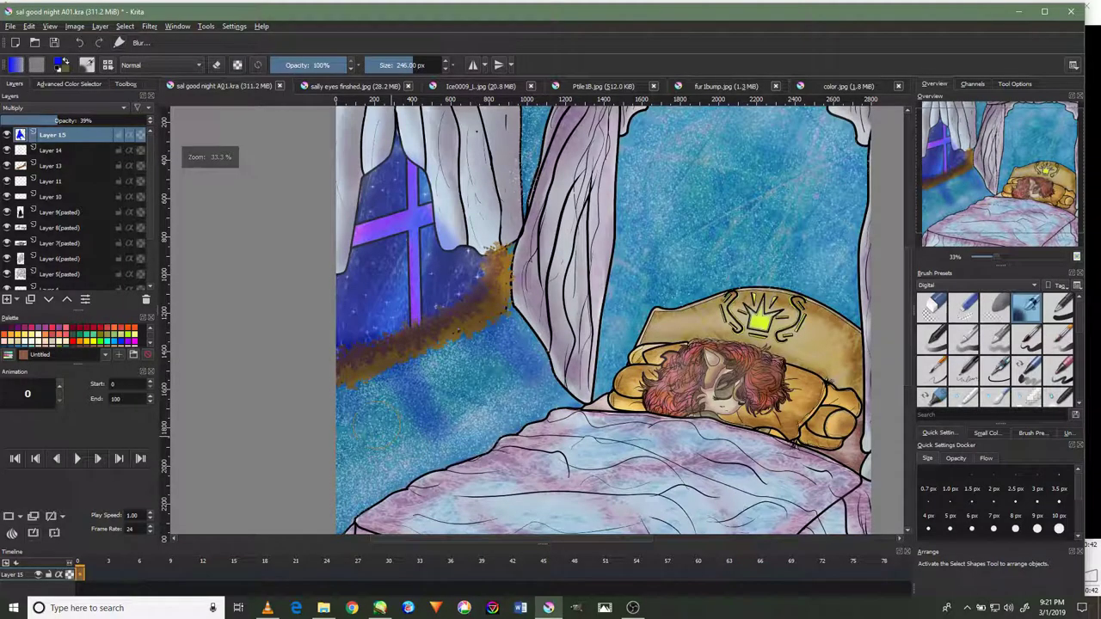
{"action": "scroll", "coordinate": [602, 413], "scroll_direction": "down", "scroll_amount": 2}
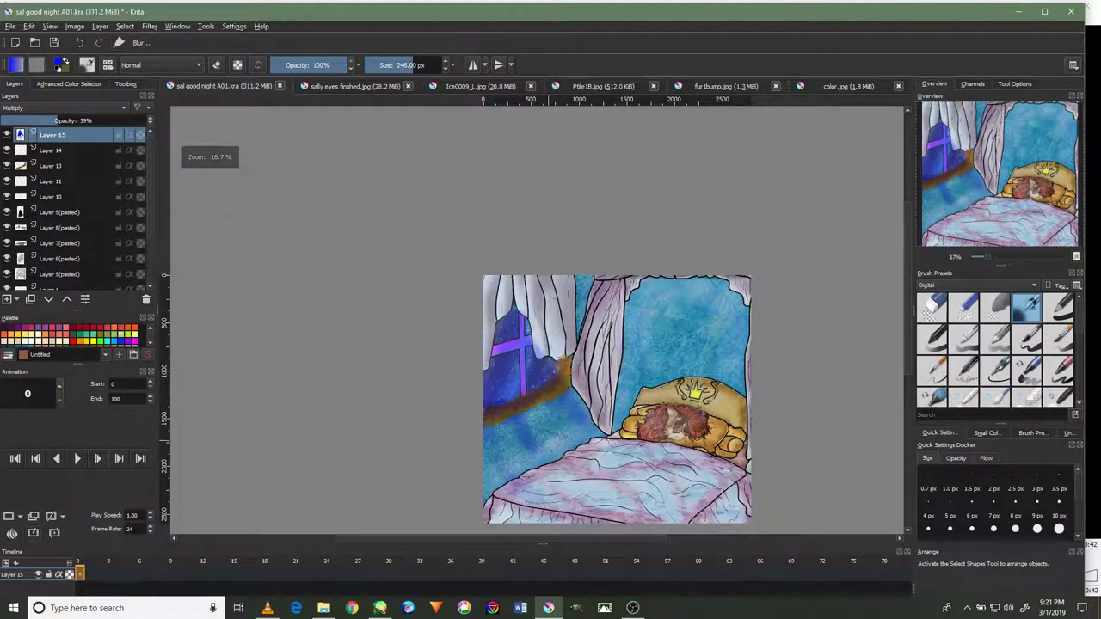
{"action": "left_click", "coordinate": [42, 109]}
{"action": "left_click", "coordinate": [43, 109]}
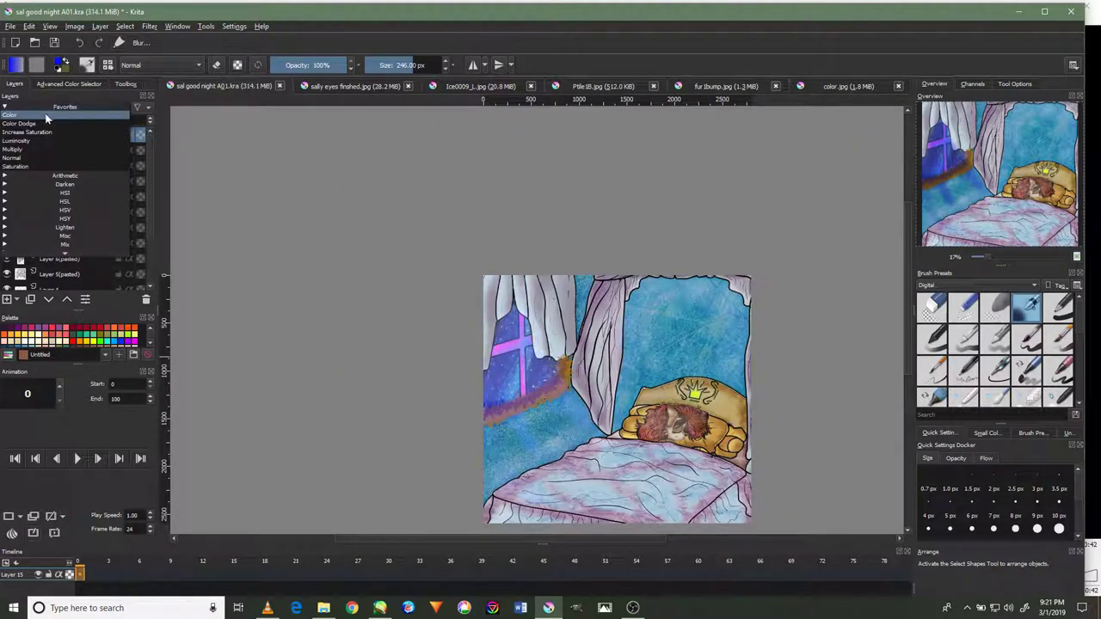
{"action": "left_click", "coordinate": [46, 138]}
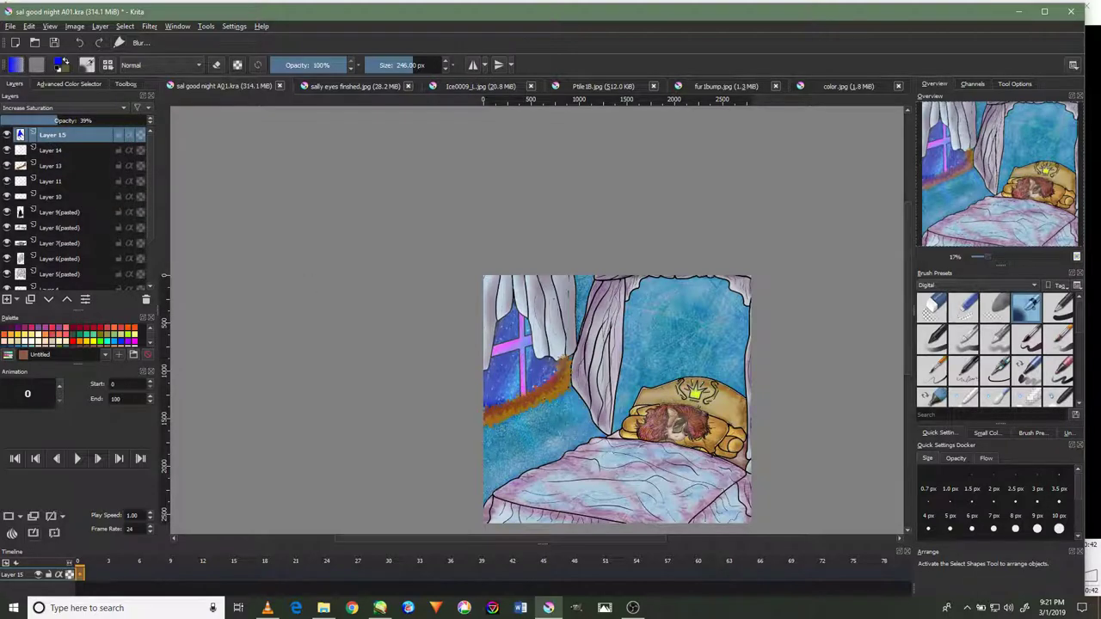
Pan and zoom in to centre the sleeping girl's face and bed.
{"action": "scroll", "coordinate": [528, 356], "scroll_direction": "up", "scroll_amount": 1}
{"action": "scroll", "coordinate": [533, 344], "scroll_direction": "up", "scroll_amount": 1}
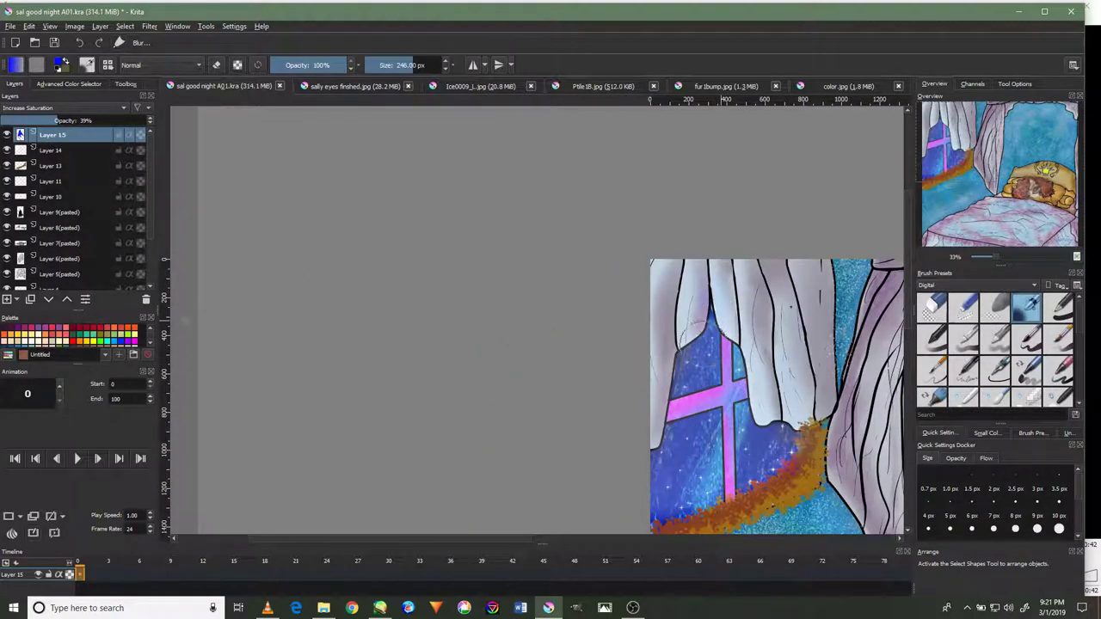
{"action": "left_click_drag", "start_coordinate": [766, 450], "coordinate": [556, 314]}
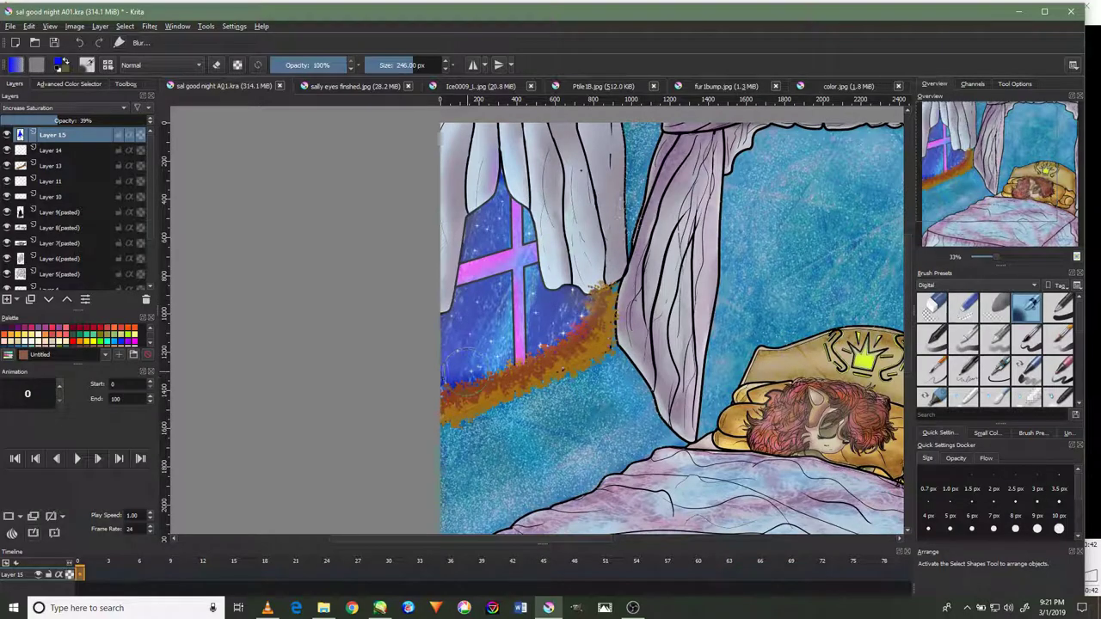
{"action": "left_click_drag", "start_coordinate": [525, 360], "coordinate": [282, 298]}
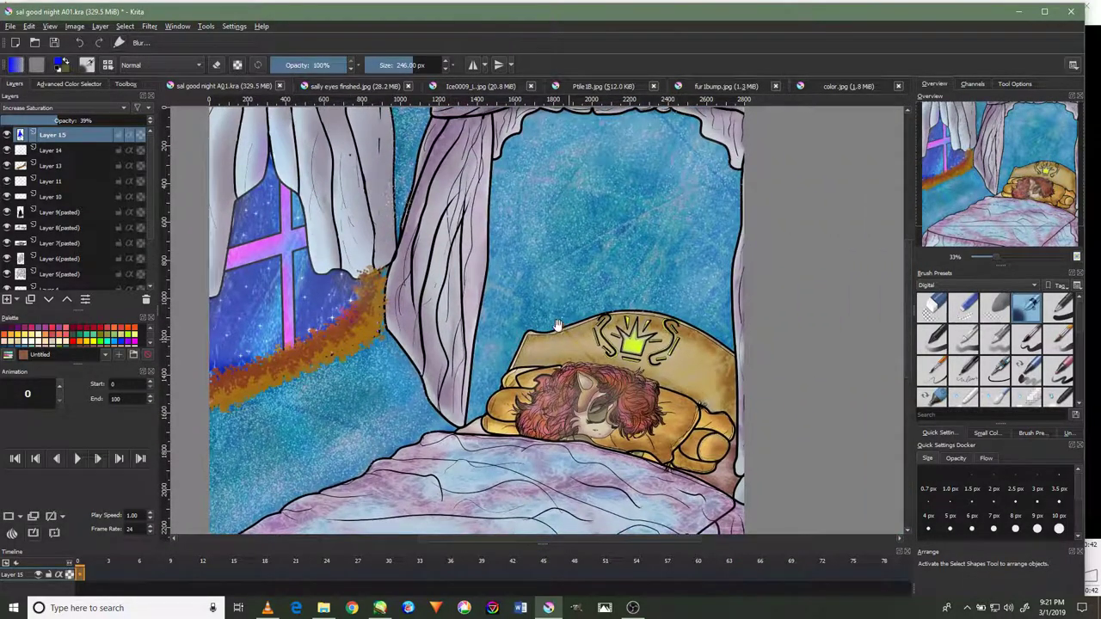
{"action": "scroll", "coordinate": [582, 361], "scroll_direction": "up", "scroll_amount": 5}
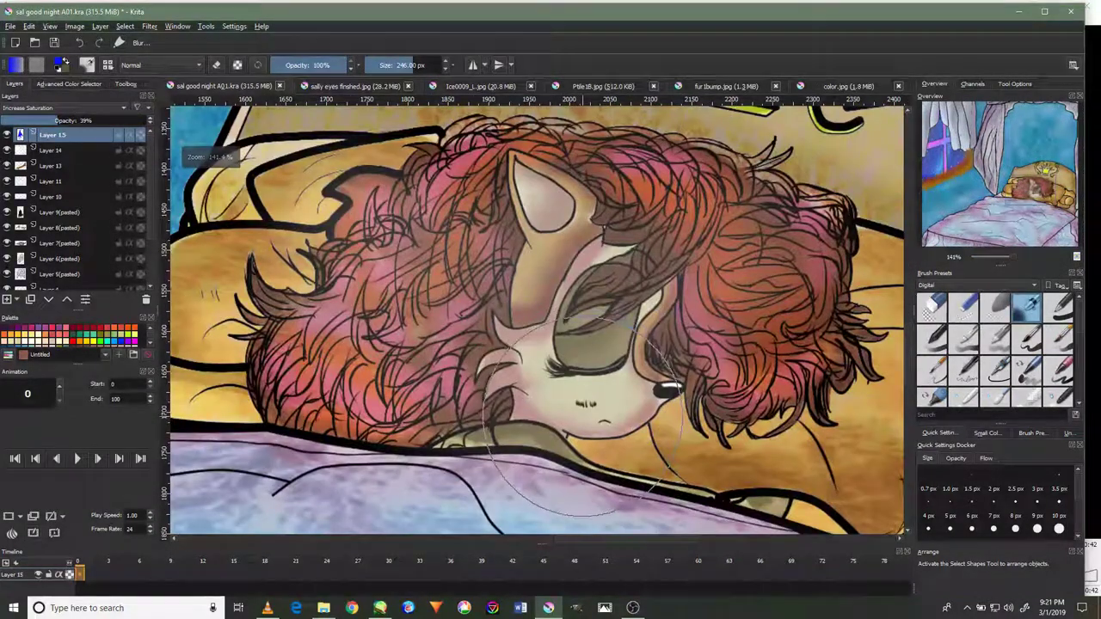
{"action": "scroll", "coordinate": [583, 370], "scroll_direction": "up", "scroll_amount": 1}
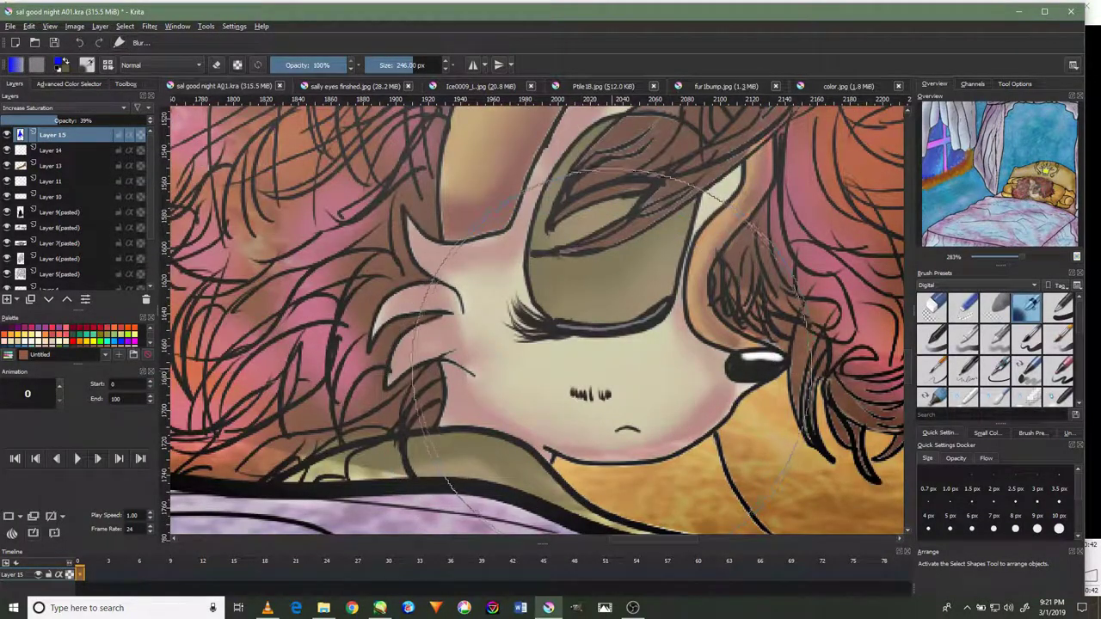
{"action": "scroll", "coordinate": [583, 370], "scroll_direction": "down", "scroll_amount": 2}
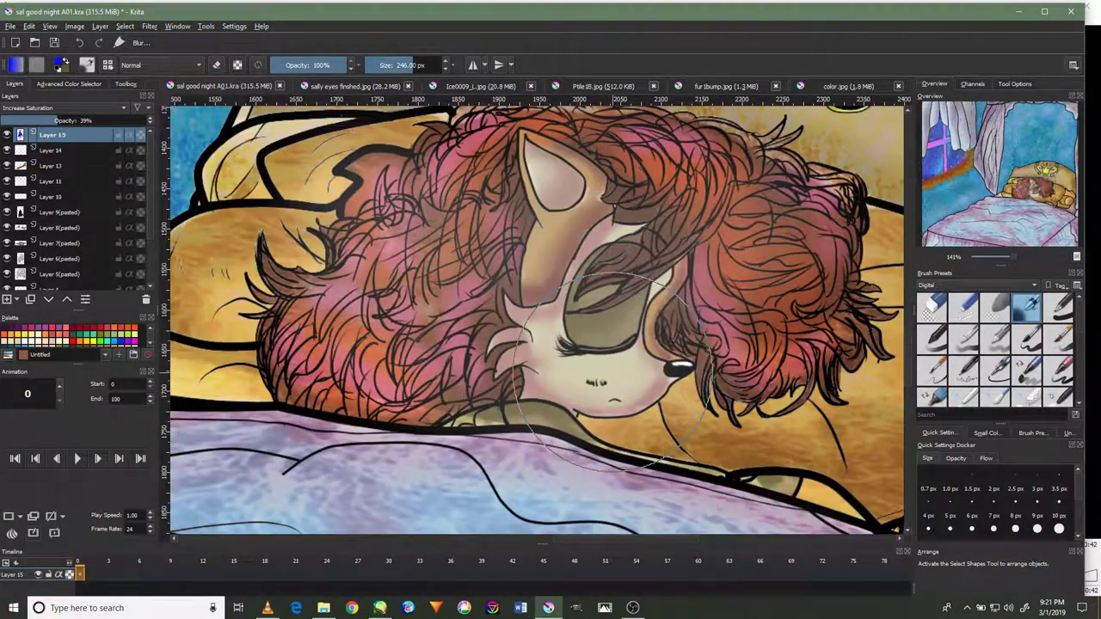
{"action": "scroll", "coordinate": [612, 372], "scroll_direction": "up", "scroll_amount": 2}
{"action": "scroll", "coordinate": [612, 370], "scroll_direction": "down", "scroll_amount": 1}
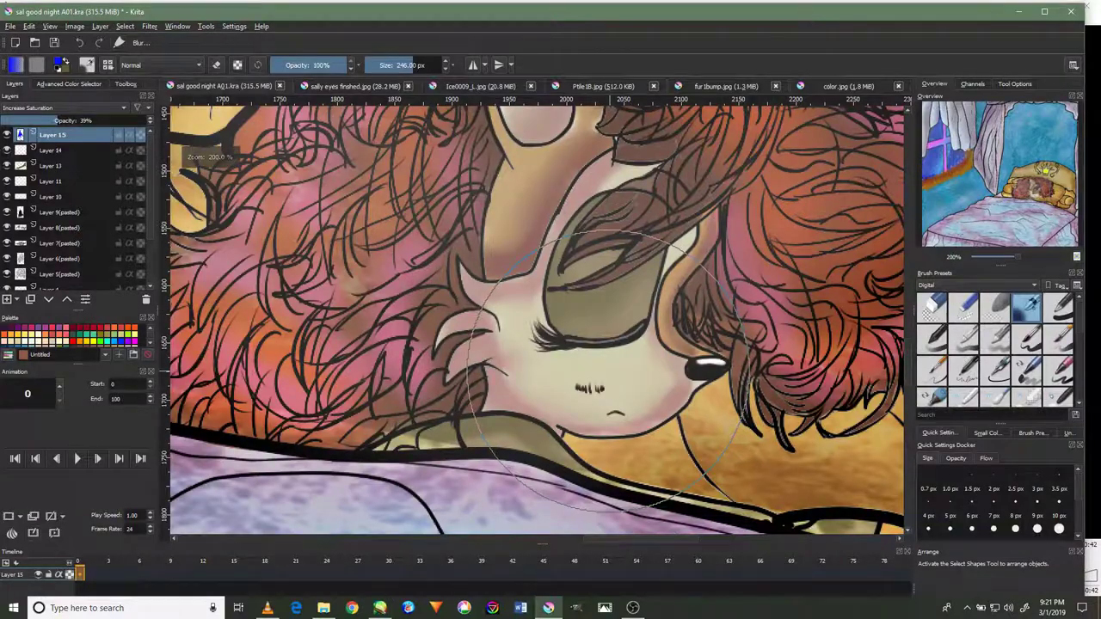
{"action": "scroll", "coordinate": [610, 370], "scroll_direction": "down", "scroll_amount": 1}
{"action": "scroll", "coordinate": [606, 370], "scroll_direction": "down", "scroll_amount": 2}
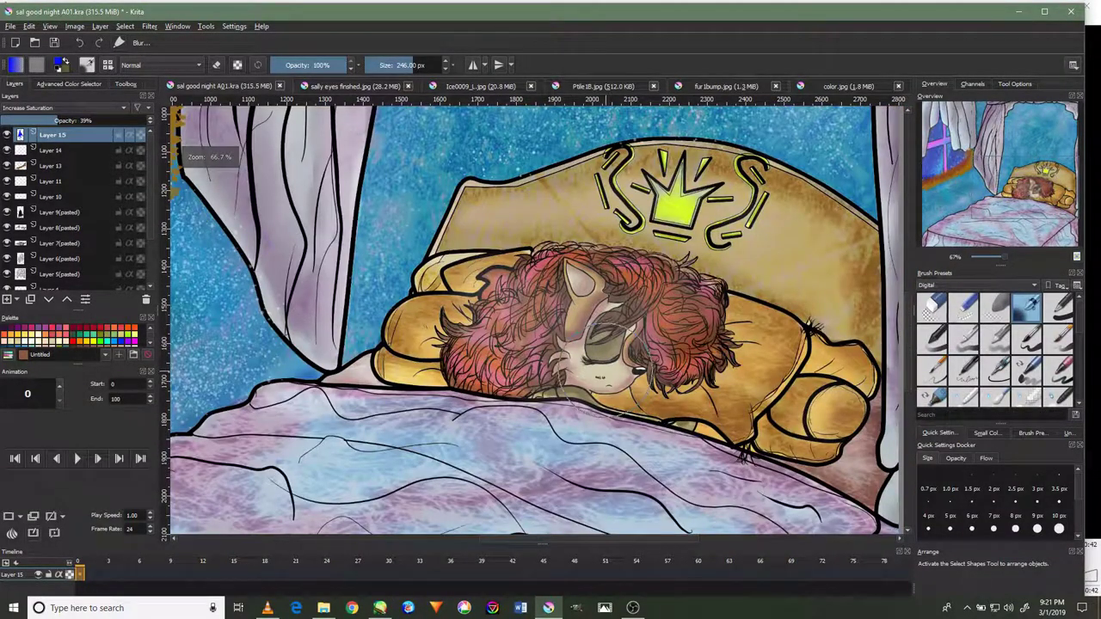
Pick an 80 px textured spray brush from the Textures presets and zoom out to 33%.
{"action": "left_click", "coordinate": [938, 286]}
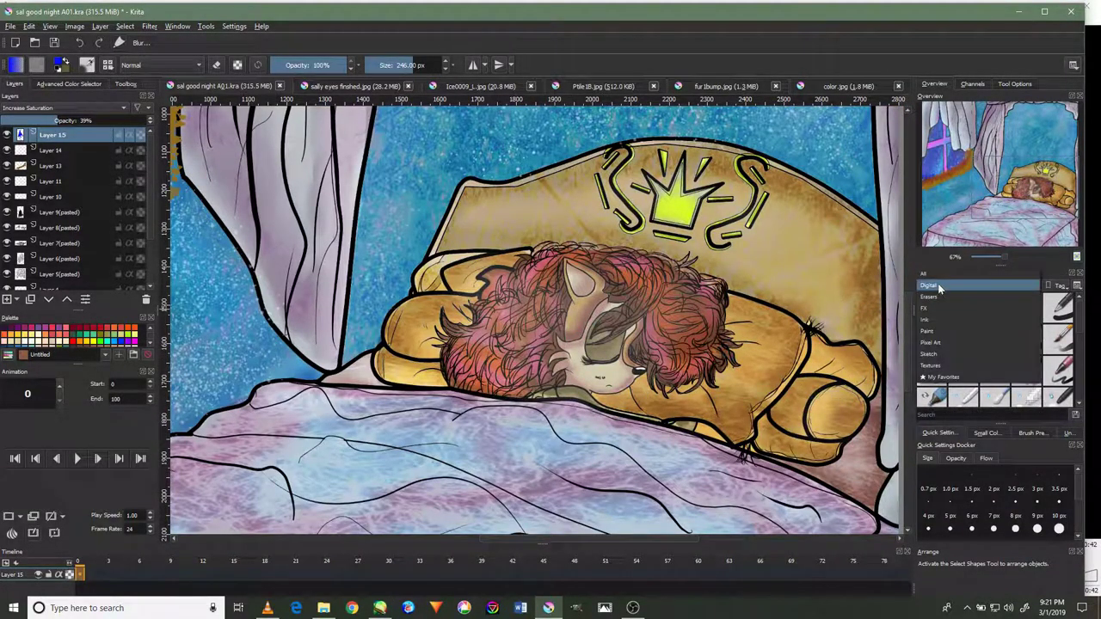
{"action": "left_click", "coordinate": [936, 366]}
{"action": "scroll", "coordinate": [945, 354], "scroll_direction": "down", "scroll_amount": 2}
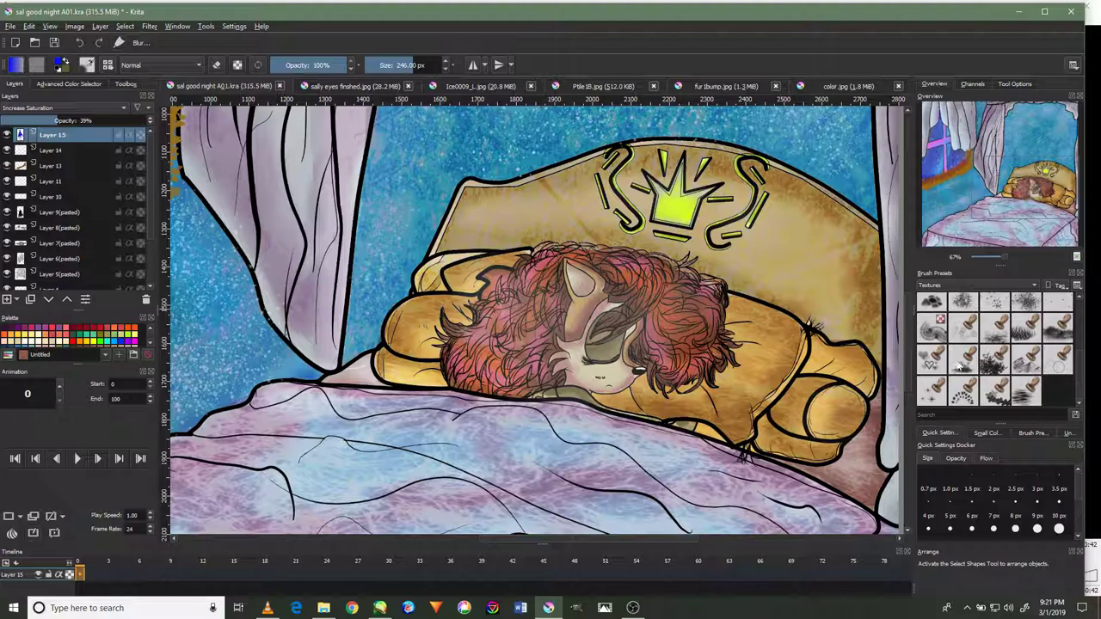
{"action": "left_click", "coordinate": [1024, 307]}
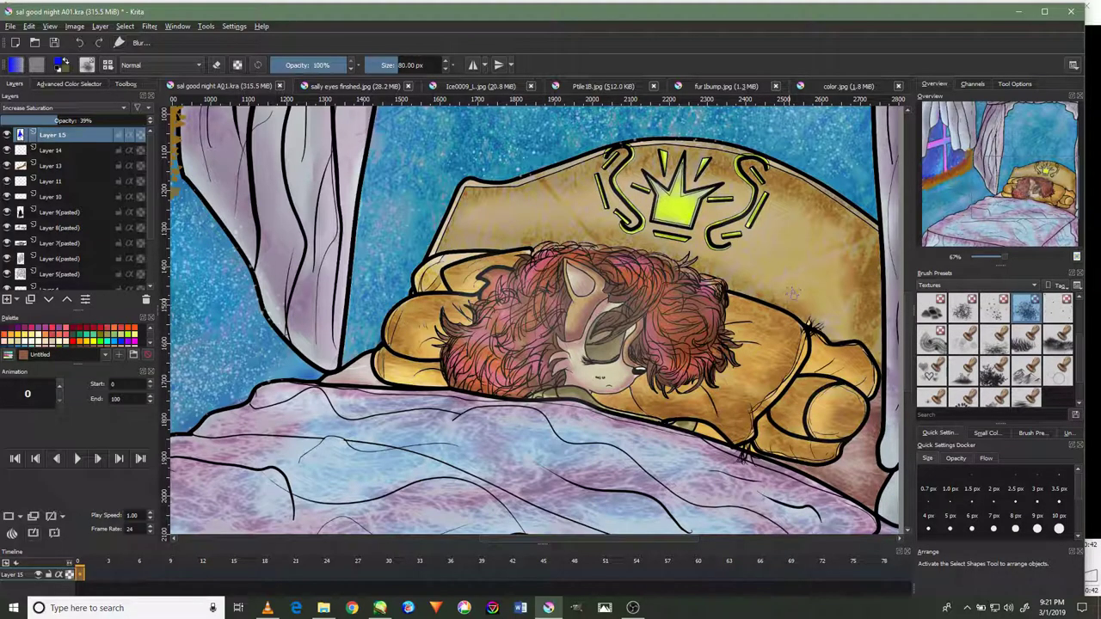
{"action": "scroll", "coordinate": [533, 318], "scroll_direction": "down", "scroll_amount": 2}
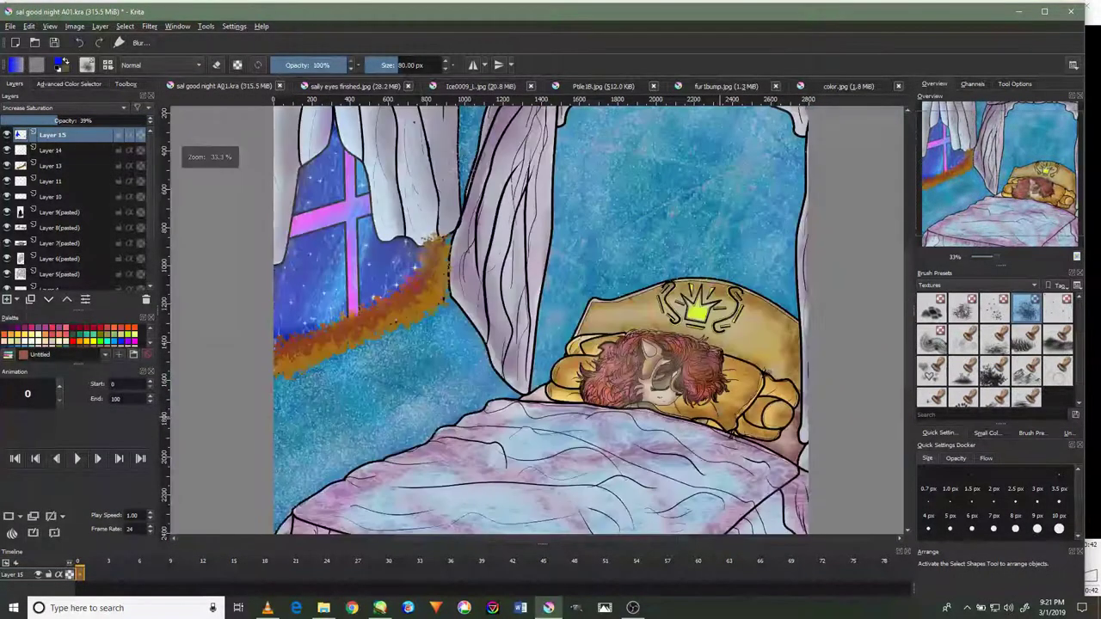
{"action": "scroll", "coordinate": [533, 318], "scroll_direction": "up", "scroll_amount": 1}
{"action": "scroll", "coordinate": [533, 318], "scroll_direction": "down", "scroll_amount": 1}
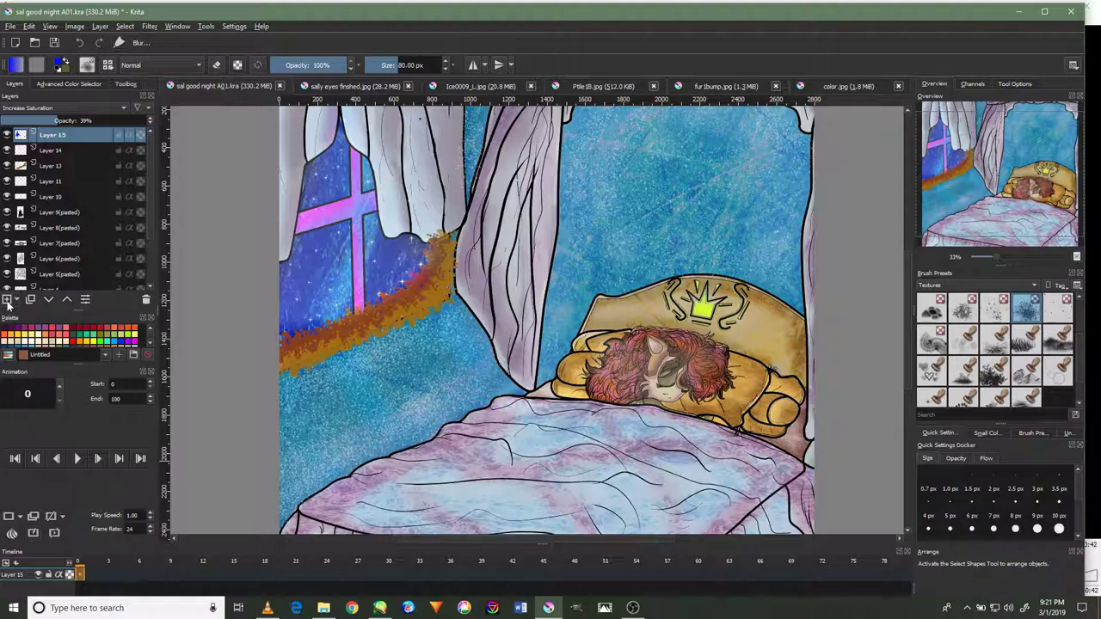
Add Layer 16 in Color Dodge mode and brush textured glow over the pillow around the girl's hair.
{"action": "left_click", "coordinate": [7, 301]}
{"action": "left_click", "coordinate": [50, 125]}
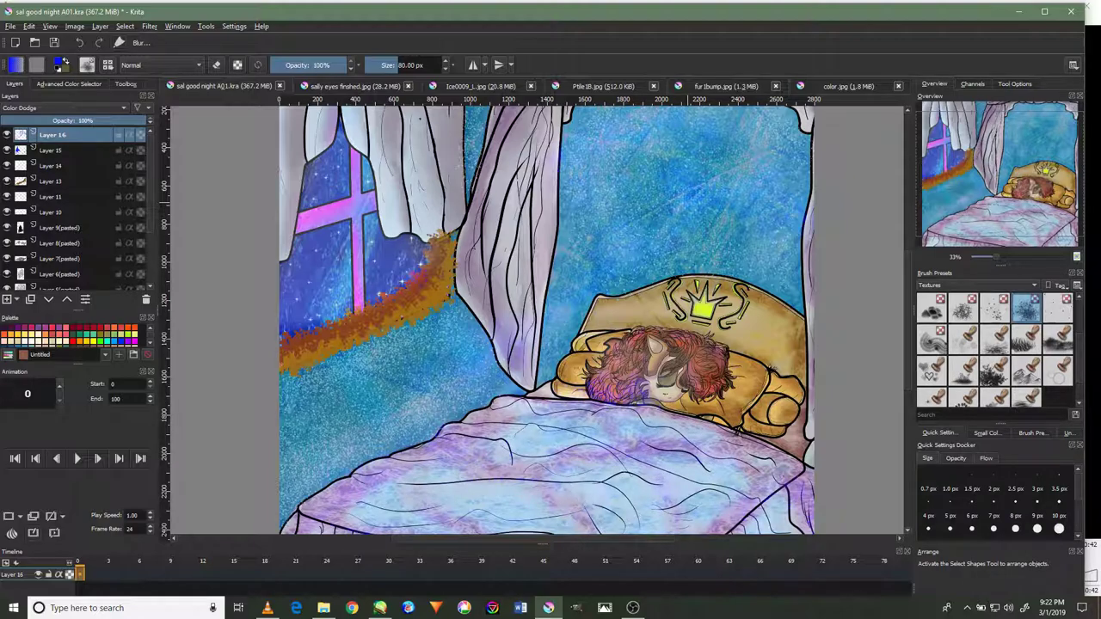
{"action": "scroll", "coordinate": [611, 433], "scroll_direction": "up", "scroll_amount": 2}
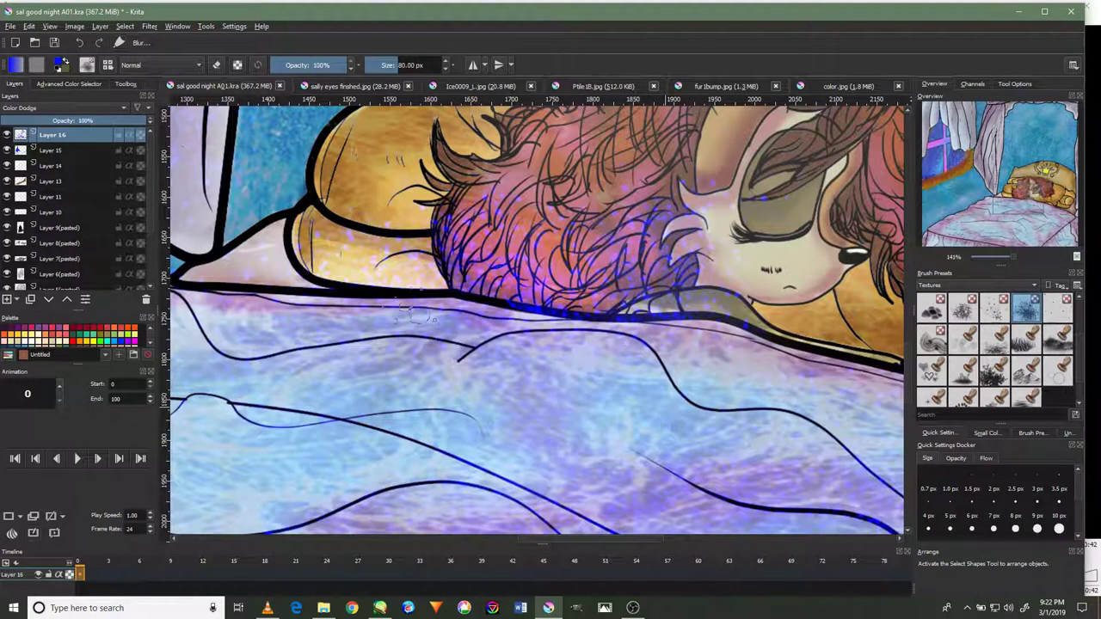
{"action": "scroll", "coordinate": [301, 312], "scroll_direction": "down", "scroll_amount": 1}
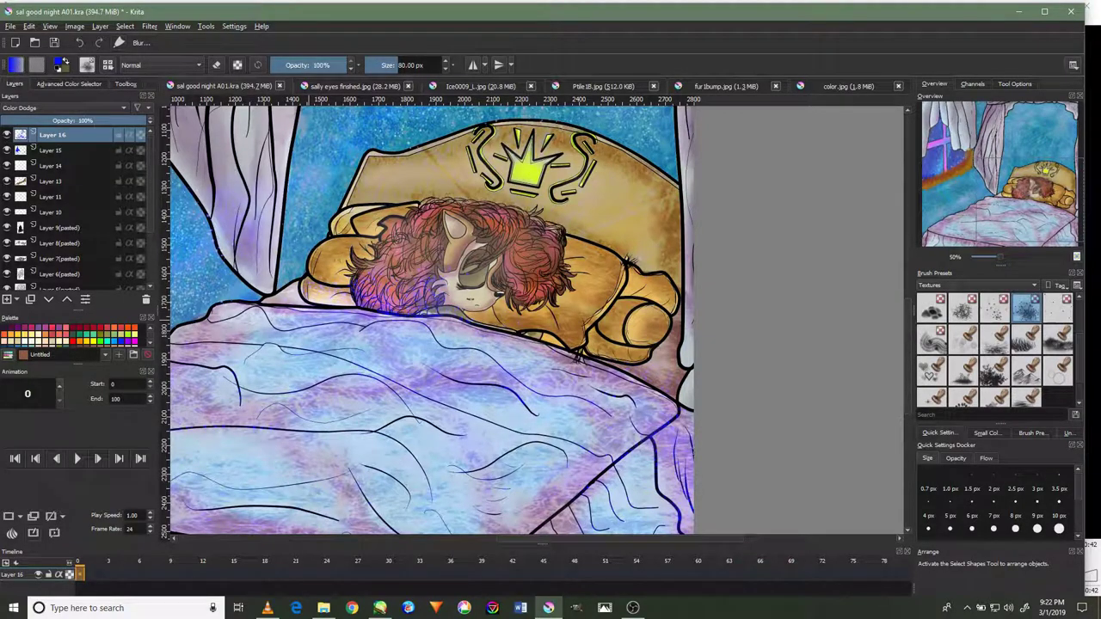
{"action": "mouse_move", "coordinate": [665, 269]}
{"action": "left_mouse_down"}
{"action": "mouse_move", "coordinate": [636, 217]}
{"action": "mouse_move", "coordinate": [533, 182]}
{"action": "mouse_move", "coordinate": [401, 181]}
{"action": "left_mouse_up"}
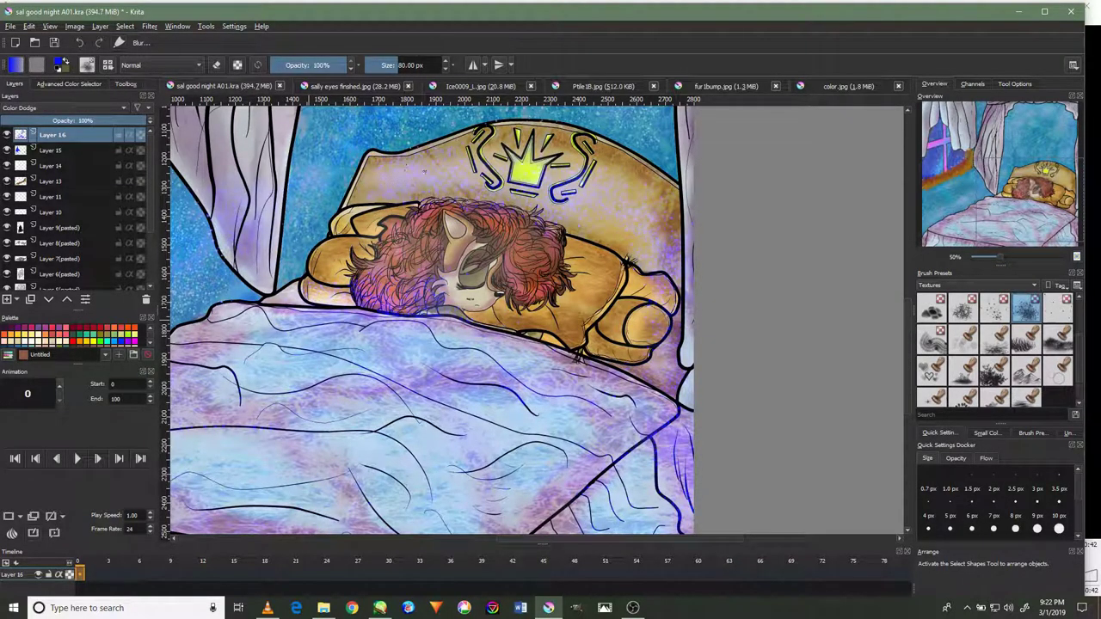
{"action": "left_click_drag", "start_coordinate": [651, 252], "coordinate": [568, 212]}
{"action": "left_click_drag", "start_coordinate": [404, 211], "coordinate": [297, 282]}
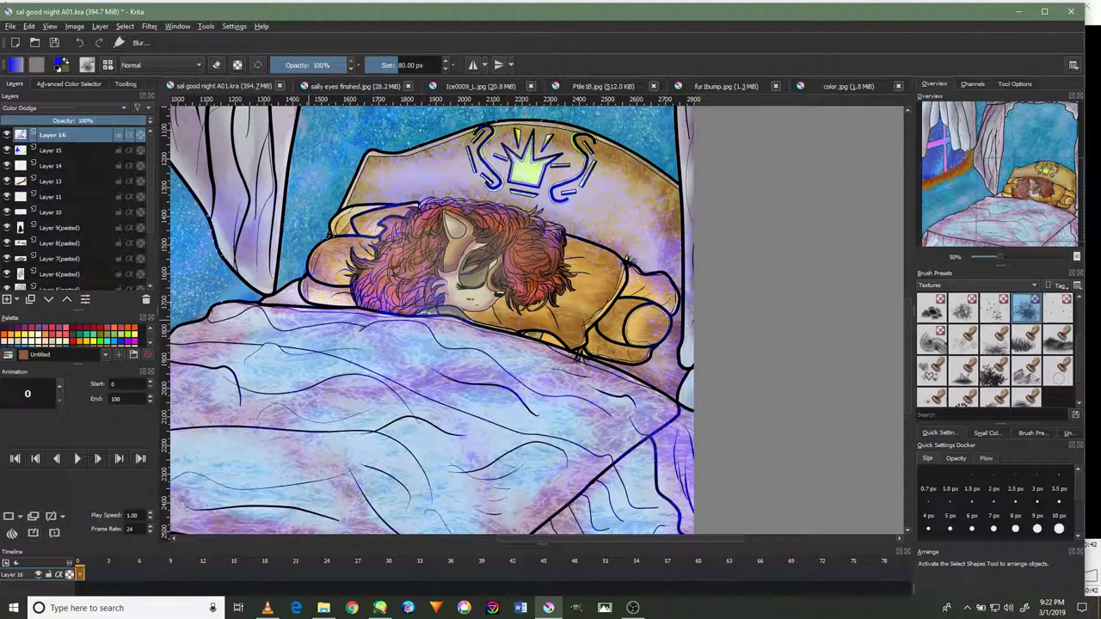
{"action": "left_click_drag", "start_coordinate": [344, 226], "coordinate": [302, 267]}
{"action": "mouse_move", "coordinate": [609, 196]}
{"action": "left_mouse_down"}
{"action": "mouse_move", "coordinate": [616, 348]}
{"action": "mouse_move", "coordinate": [647, 337]}
{"action": "mouse_move", "coordinate": [593, 297]}
{"action": "mouse_move", "coordinate": [568, 314]}
{"action": "left_mouse_up"}
Lower Layer 16 to 53% opacity, recentre the painting, and add Layer 17.
{"action": "left_click", "coordinate": [77, 120]}
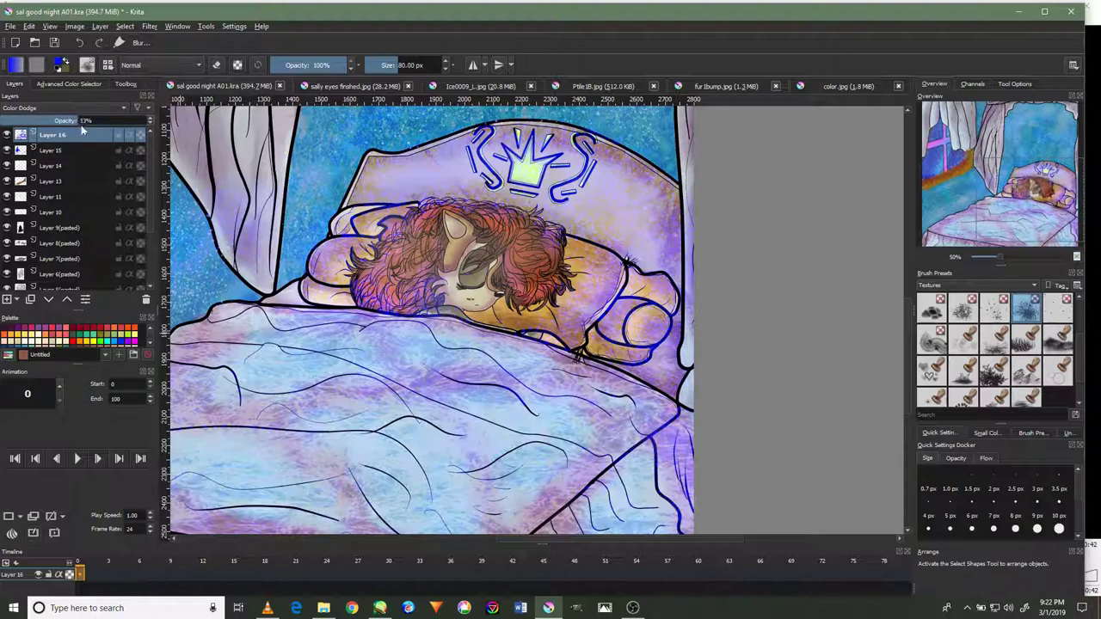
{"action": "scroll", "coordinate": [439, 220], "scroll_direction": "down", "scroll_amount": 2, "text": "ctrl"}
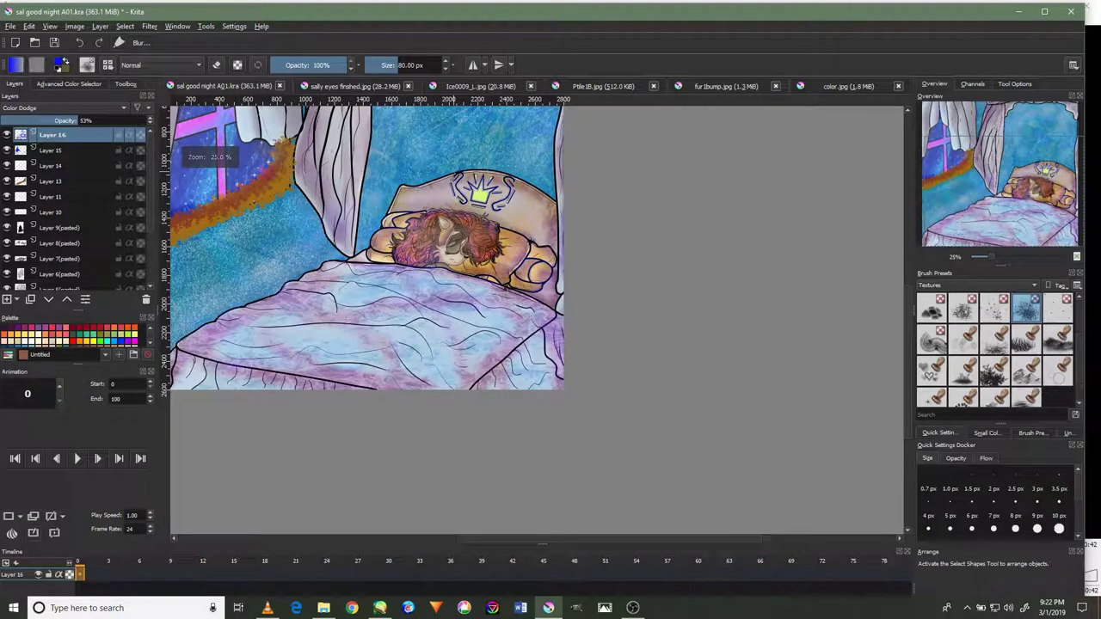
{"action": "mouse_move", "coordinate": [425, 174]}
{"action": "left_mouse_down"}
{"action": "mouse_move", "coordinate": [435, 260]}
{"action": "mouse_move", "coordinate": [525, 285]}
{"action": "mouse_move", "coordinate": [551, 277]}
{"action": "left_mouse_up"}
{"action": "scroll", "coordinate": [547, 335], "scroll_direction": "up", "scroll_amount": 3, "text": "ctrl"}
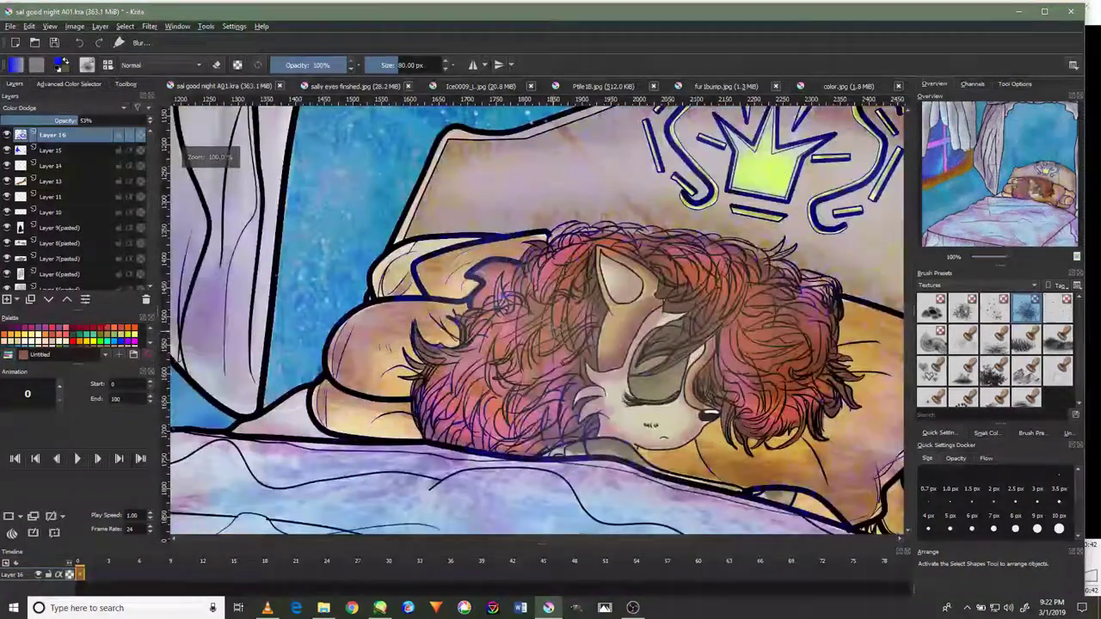
{"action": "scroll", "coordinate": [545, 335], "scroll_direction": "down", "scroll_amount": 1, "text": "ctrl"}
{"action": "scroll", "coordinate": [542, 334], "scroll_direction": "down", "scroll_amount": 1, "text": "ctrl"}
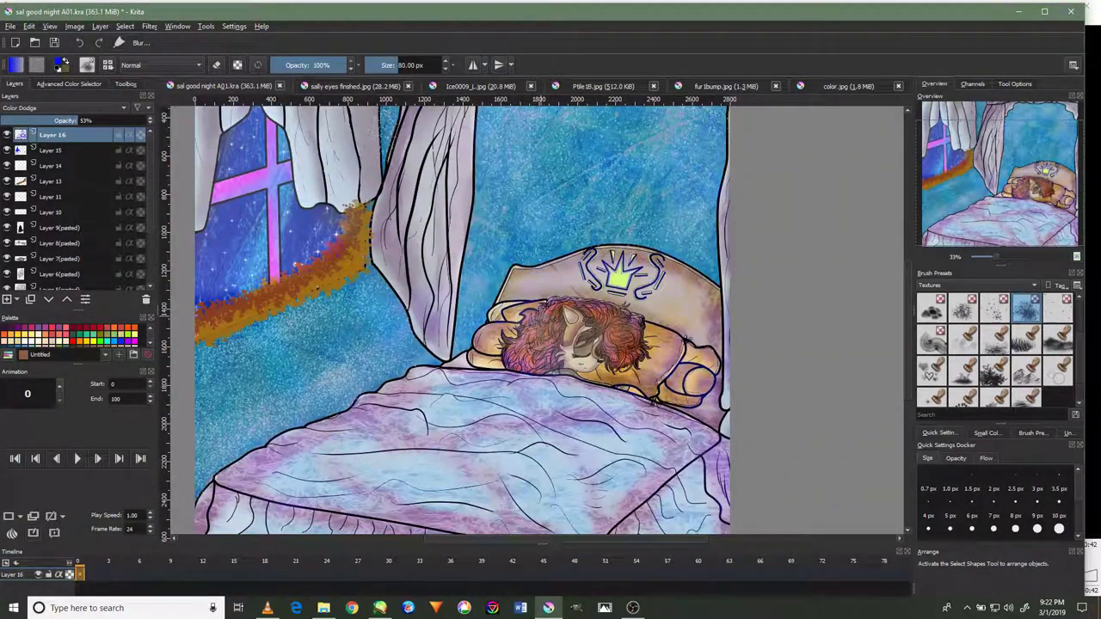
{"action": "mouse_move", "coordinate": [531, 275]}
{"action": "left_mouse_down"}
{"action": "mouse_move", "coordinate": [555, 285]}
{"action": "mouse_move", "coordinate": [558, 256]}
{"action": "left_mouse_up"}
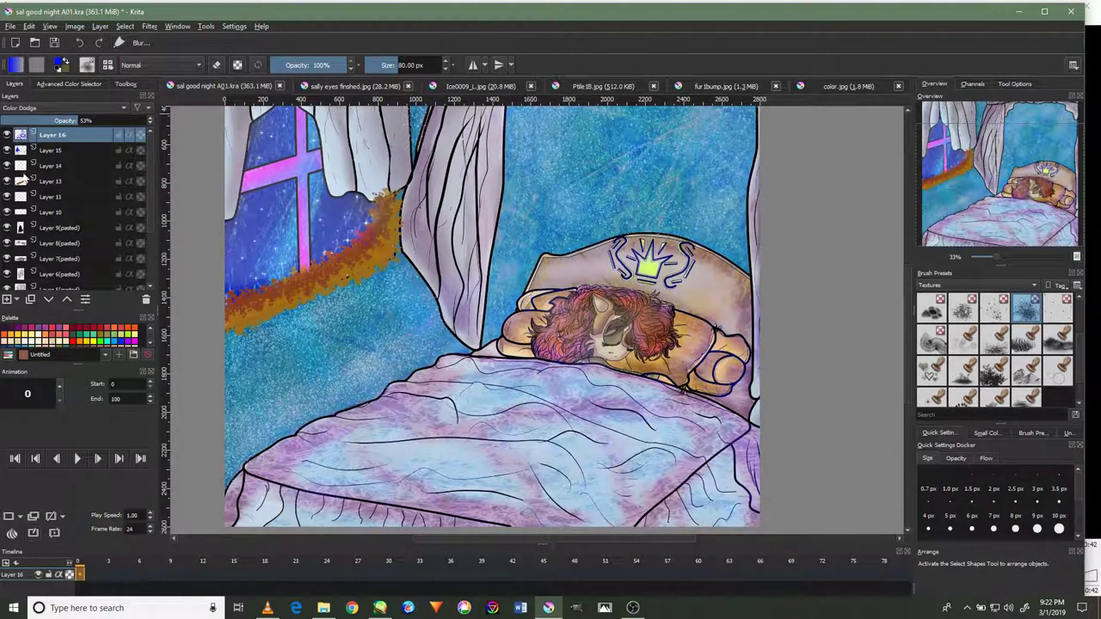
{"action": "left_click", "coordinate": [8, 298]}
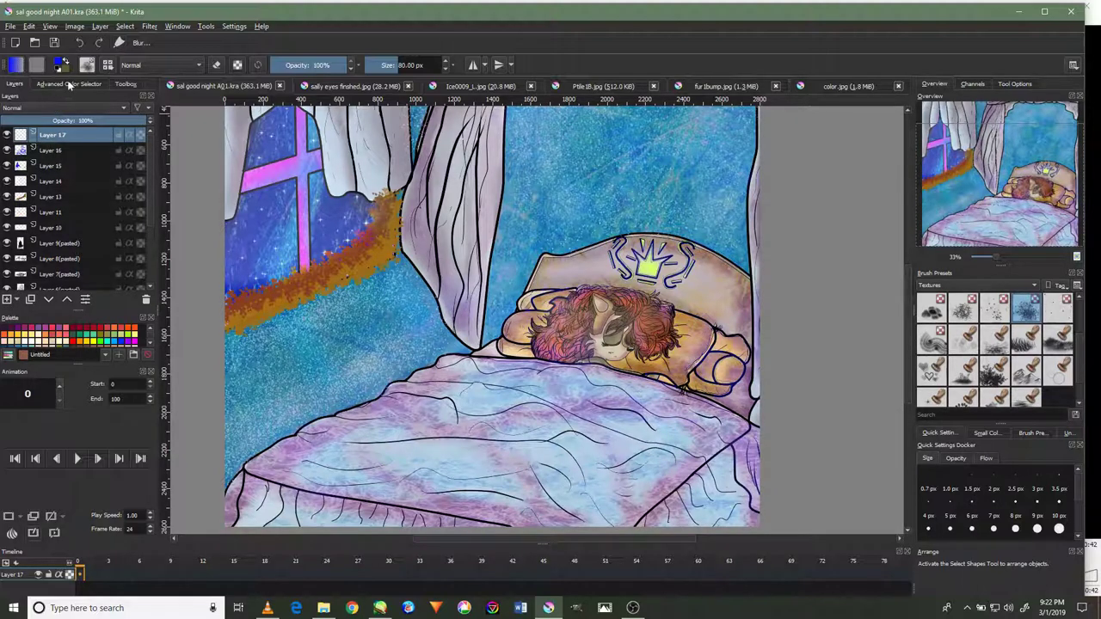
Pick a Digital brush preset and shrink it to 12 px.
{"action": "left_click", "coordinate": [88, 84]}
{"action": "left_click_drag", "start_coordinate": [56, 176], "coordinate": [21, 223]}
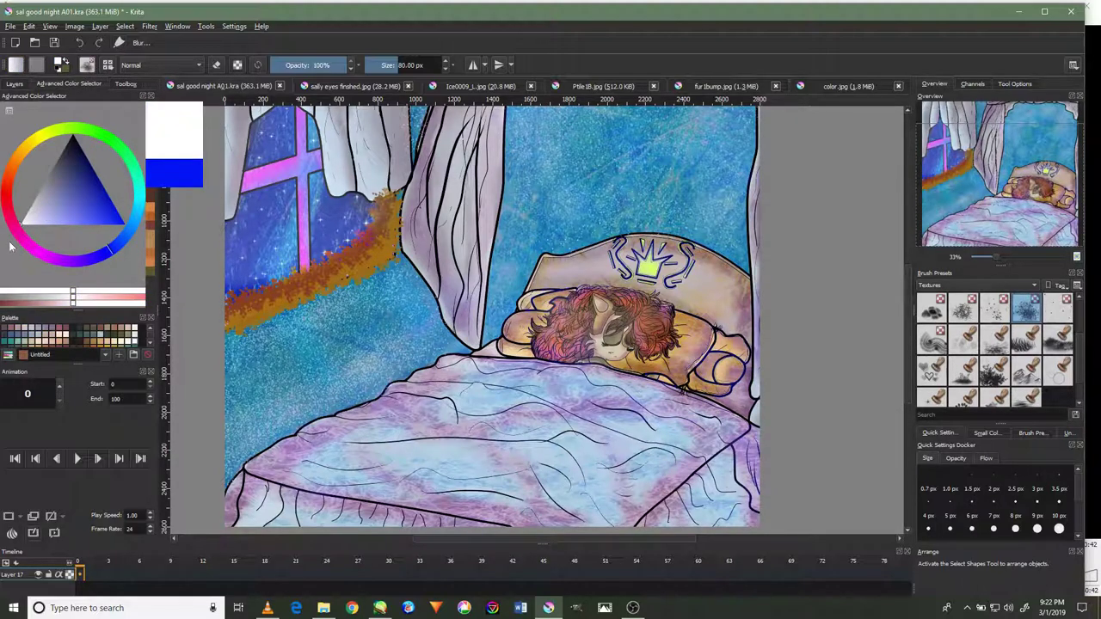
{"action": "scroll", "coordinate": [981, 301], "scroll_direction": "up", "scroll_amount": 2}
{"action": "left_click", "coordinate": [971, 286]}
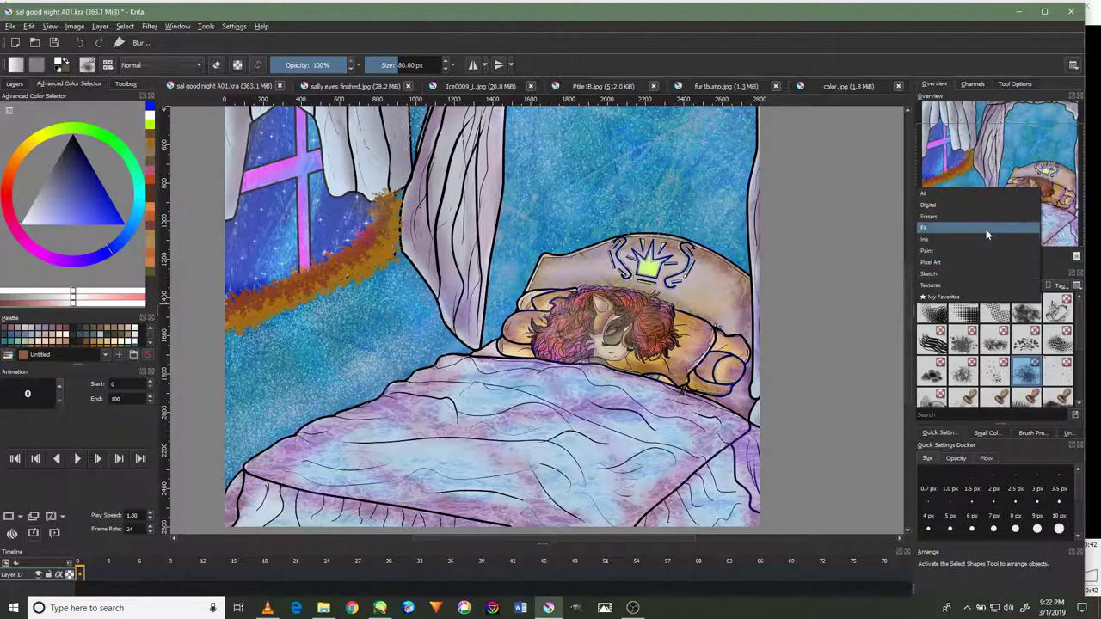
{"action": "left_click", "coordinate": [996, 206]}
{"action": "left_click", "coordinate": [1029, 307]}
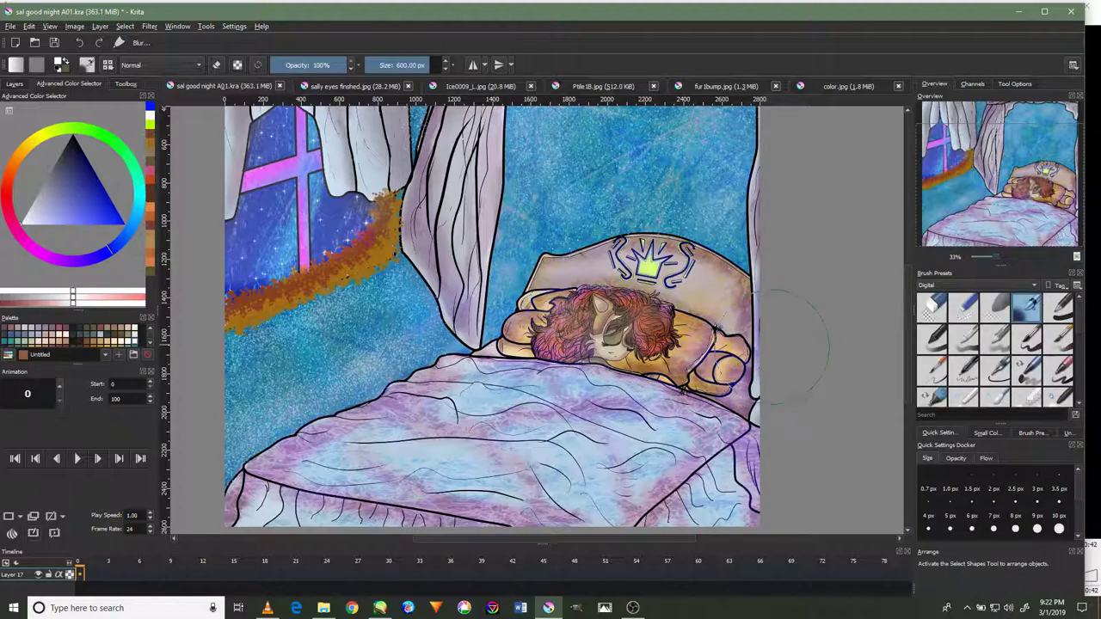
{"action": "scroll", "coordinate": [689, 349], "scroll_direction": "up", "scroll_amount": 3}
{"action": "scroll", "coordinate": [684, 348], "scroll_direction": "up", "scroll_amount": 2}
{"action": "scroll", "coordinate": [680, 348], "scroll_direction": "up", "scroll_amount": 1}
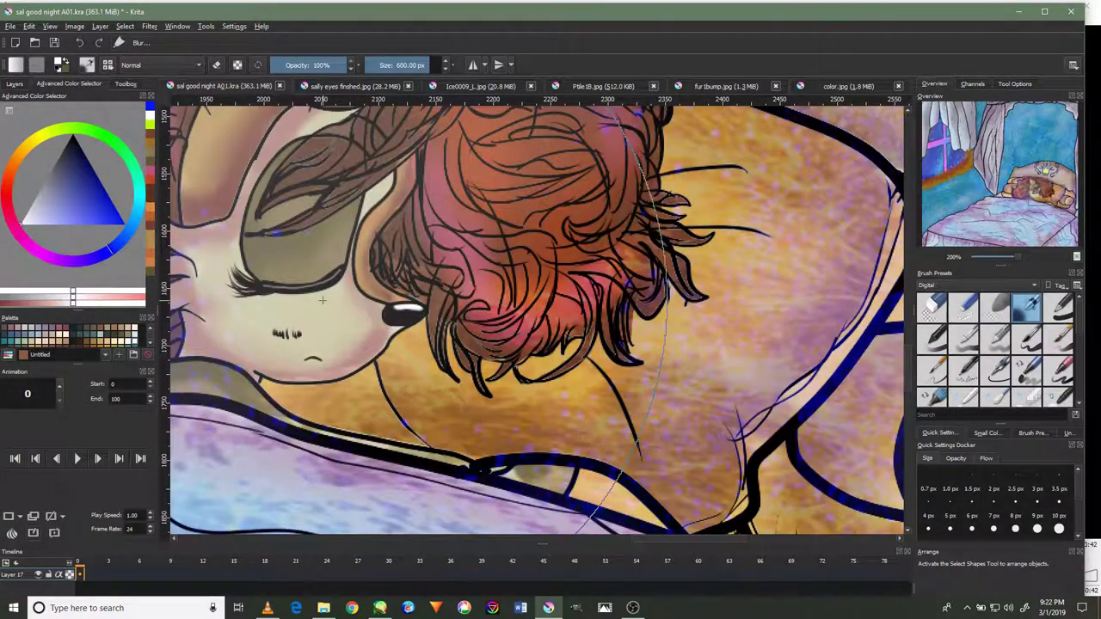
{"action": "key", "text": "bracketright"}
{"action": "key", "text": "bracketright"}
{"action": "key", "text": "bracketleft"}
{"action": "key", "text": "bracketleft"}
{"action": "key", "text": "bracketleft"}
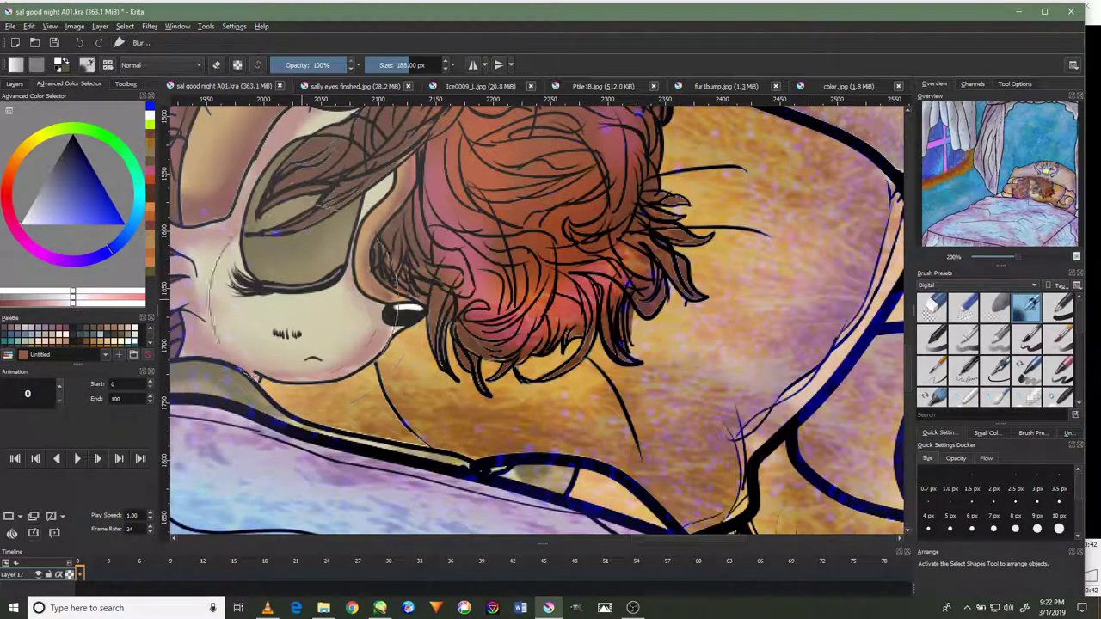
{"action": "key", "text": "bracketleft"}
{"action": "key", "text": "bracketleft"}
{"action": "key", "text": "bracketleft"}
{"action": "key", "text": "bracketleft"}
{"action": "key", "text": "bracketleft"}
{"action": "key", "text": "bracketleft"}
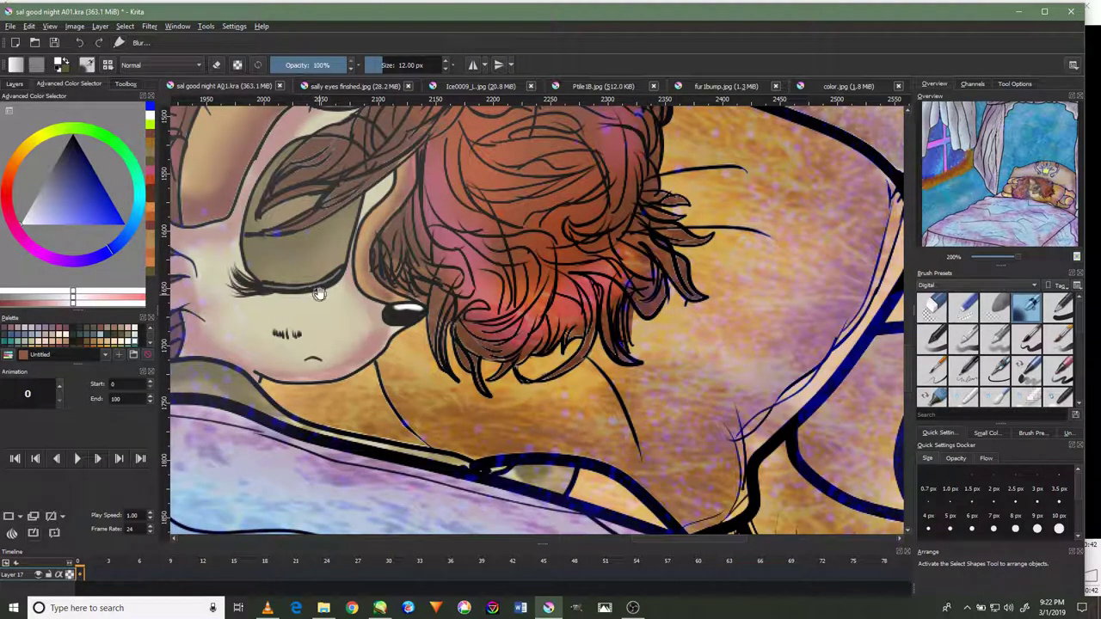
Paint short soft strokes below the girl's closed eye on Layer 17.
{"action": "left_click_drag", "start_coordinate": [304, 294], "coordinate": [416, 297]}
{"action": "scroll", "coordinate": [396, 304], "scroll_direction": "up", "scroll_amount": 3}
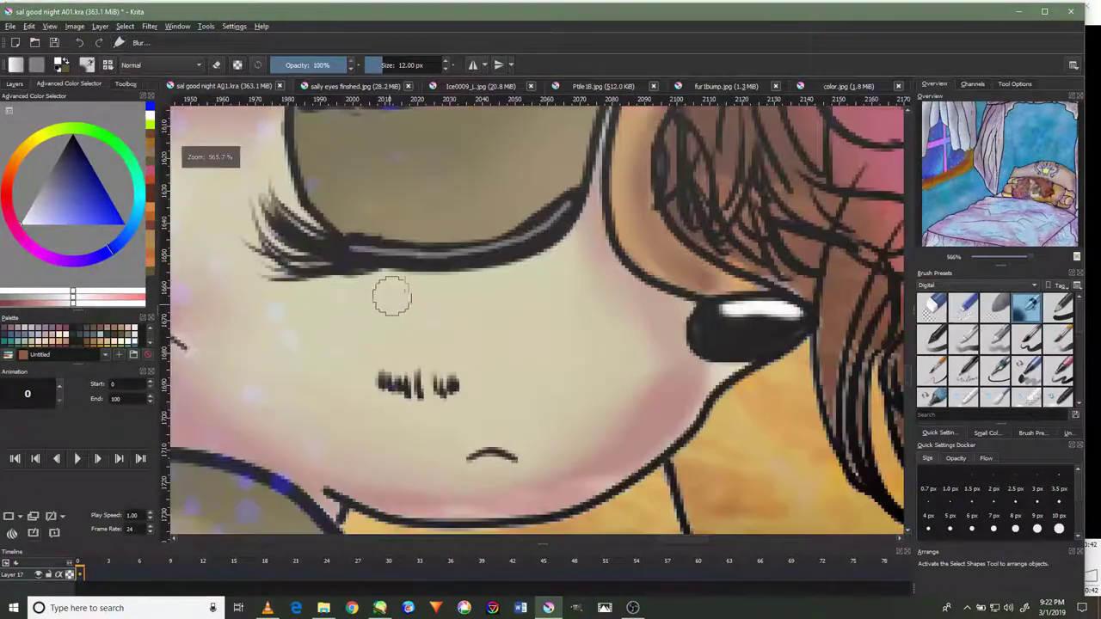
{"action": "mouse_move", "coordinate": [384, 276]}
{"action": "left_mouse_down"}
{"action": "mouse_move", "coordinate": [394, 258]}
{"action": "mouse_move", "coordinate": [525, 246]}
{"action": "mouse_move", "coordinate": [370, 250]}
{"action": "mouse_move", "coordinate": [507, 253]}
{"action": "mouse_move", "coordinate": [557, 215]}
{"action": "left_mouse_up"}
{"action": "scroll", "coordinate": [533, 231], "scroll_direction": "down", "scroll_amount": 2}
{"action": "scroll", "coordinate": [517, 237], "scroll_direction": "down", "scroll_amount": 2}
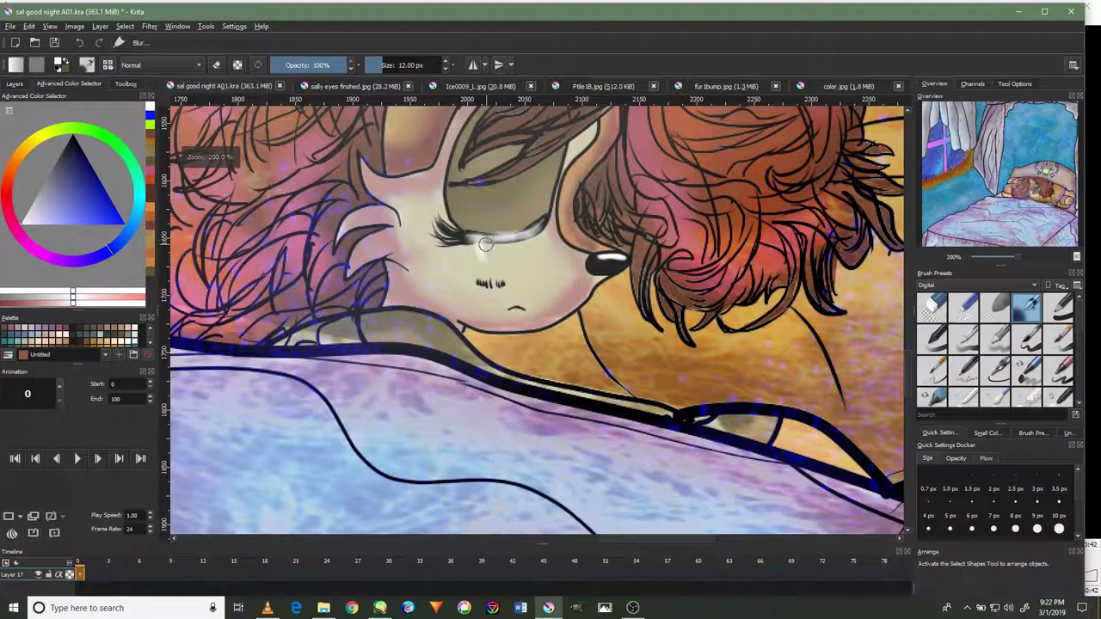
{"action": "scroll", "coordinate": [477, 247], "scroll_direction": "up", "scroll_amount": 3}
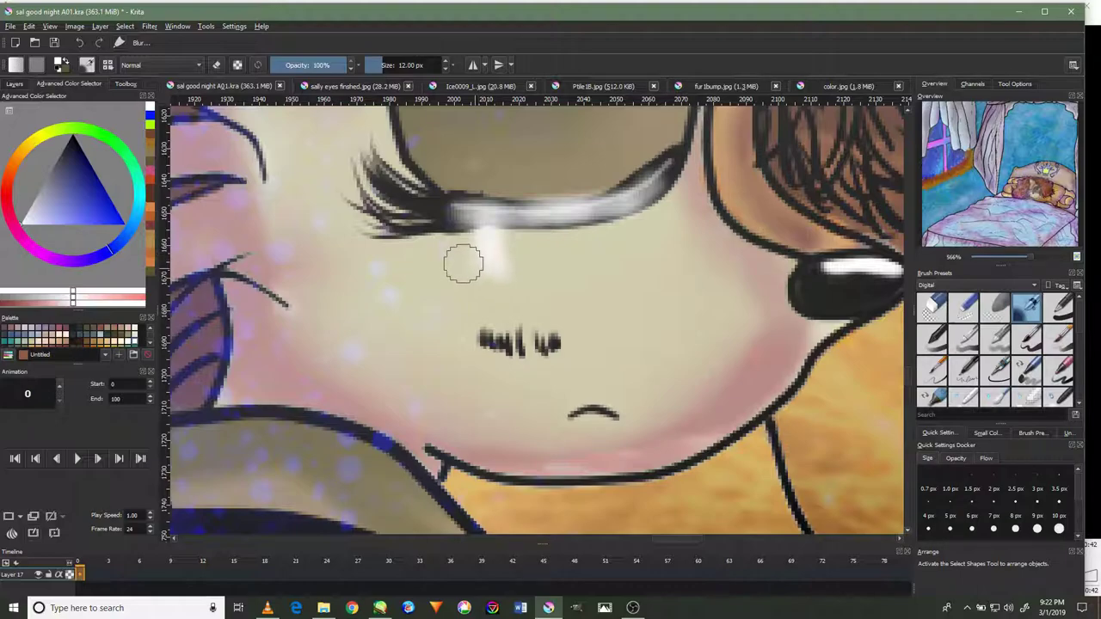
{"action": "mouse_move", "coordinate": [462, 258]}
{"action": "left_mouse_down"}
{"action": "mouse_move", "coordinate": [468, 216]}
{"action": "mouse_move", "coordinate": [579, 220]}
{"action": "mouse_move", "coordinate": [662, 177]}
{"action": "mouse_move", "coordinate": [556, 210]}
{"action": "left_mouse_up"}
{"action": "scroll", "coordinate": [556, 210], "scroll_direction": "down", "scroll_amount": 2}
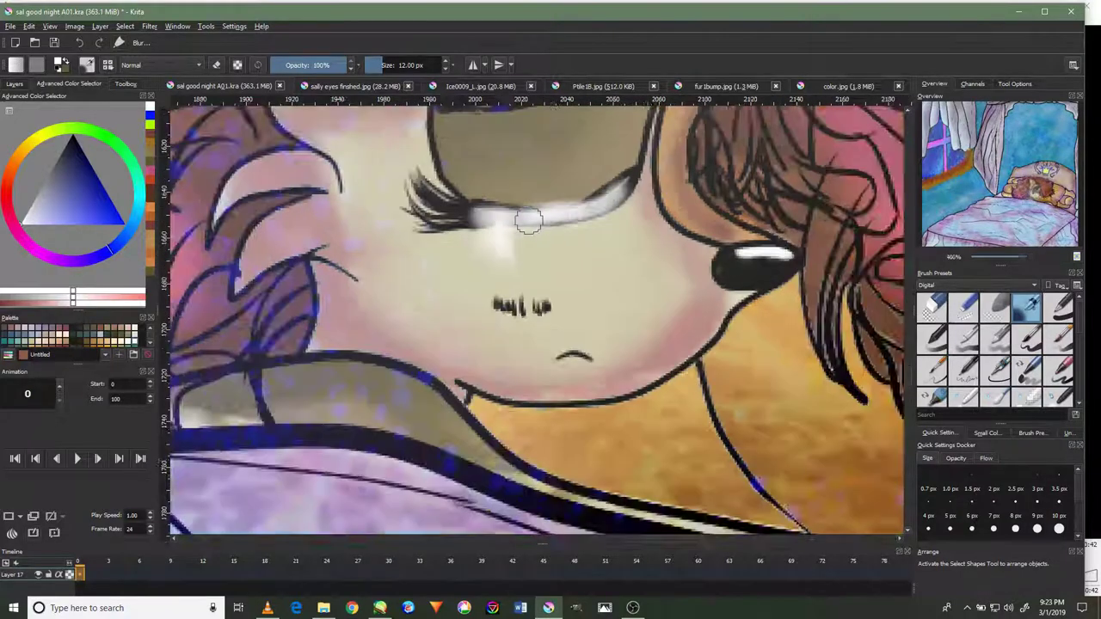
{"action": "scroll", "coordinate": [523, 216], "scroll_direction": "down", "scroll_amount": 1}
{"action": "scroll", "coordinate": [517, 224], "scroll_direction": "up", "scroll_amount": 2}
{"action": "scroll", "coordinate": [517, 223], "scroll_direction": "up", "scroll_amount": 1}
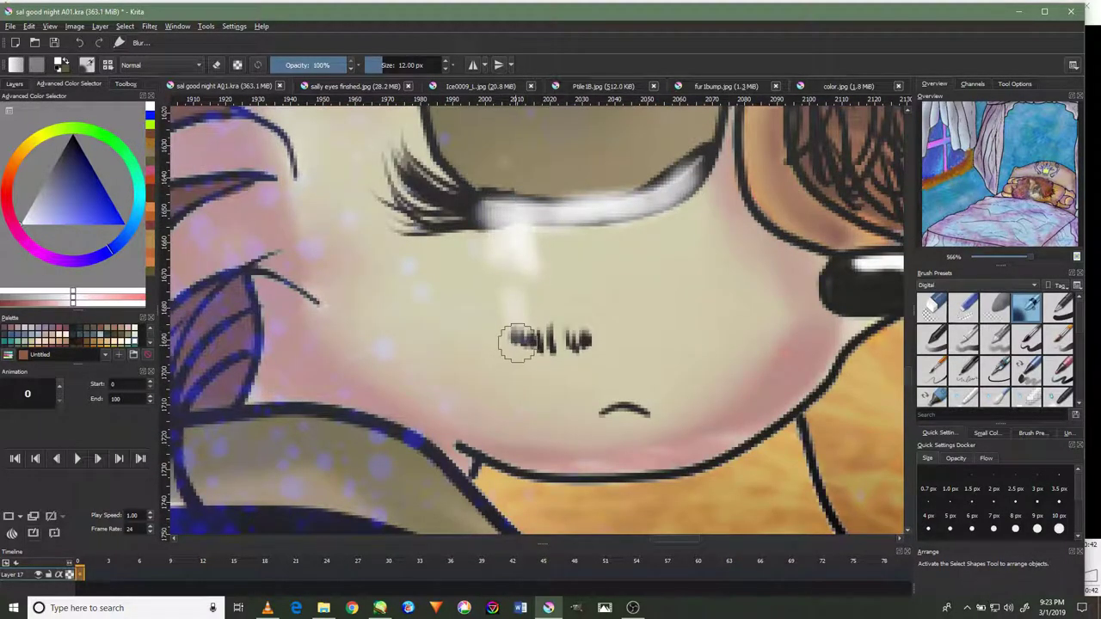
Add light strokes down the cheek and near the chin, then switch the hue to red.
{"action": "mouse_move", "coordinate": [504, 405]}
{"action": "left_mouse_down"}
{"action": "mouse_move", "coordinate": [490, 388]}
{"action": "mouse_move", "coordinate": [497, 442]}
{"action": "mouse_move", "coordinate": [504, 386]}
{"action": "left_mouse_up"}
{"action": "scroll", "coordinate": [496, 442], "scroll_direction": "down", "scroll_amount": 2}
{"action": "scroll", "coordinate": [508, 396], "scroll_direction": "down", "scroll_amount": 2}
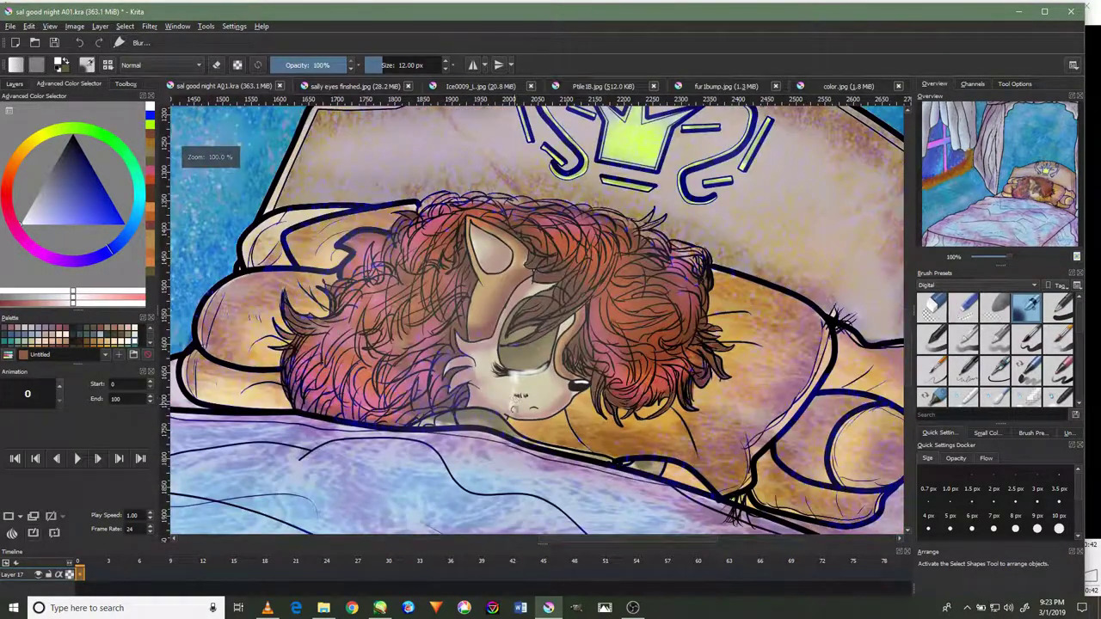
{"action": "scroll", "coordinate": [516, 423], "scroll_direction": "up", "scroll_amount": 2}
{"action": "scroll", "coordinate": [514, 423], "scroll_direction": "up", "scroll_amount": 2}
{"action": "left_click_drag", "start_coordinate": [523, 423], "coordinate": [499, 391]}
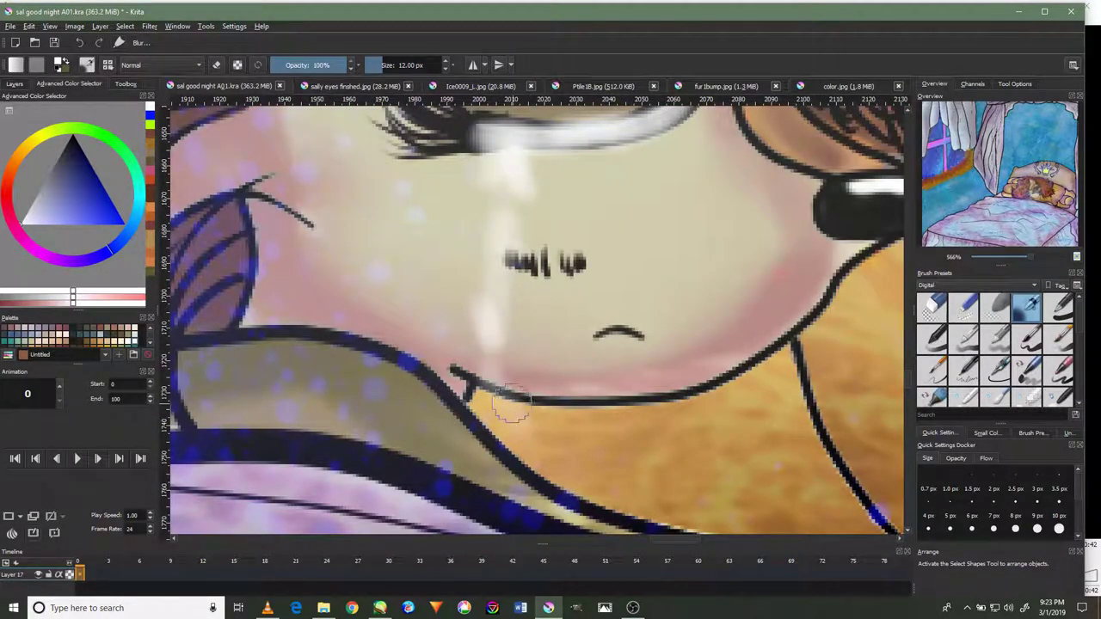
{"action": "left_click_drag", "start_coordinate": [550, 424], "coordinate": [545, 457]}
{"action": "scroll", "coordinate": [545, 455], "scroll_direction": "down", "scroll_amount": 3}
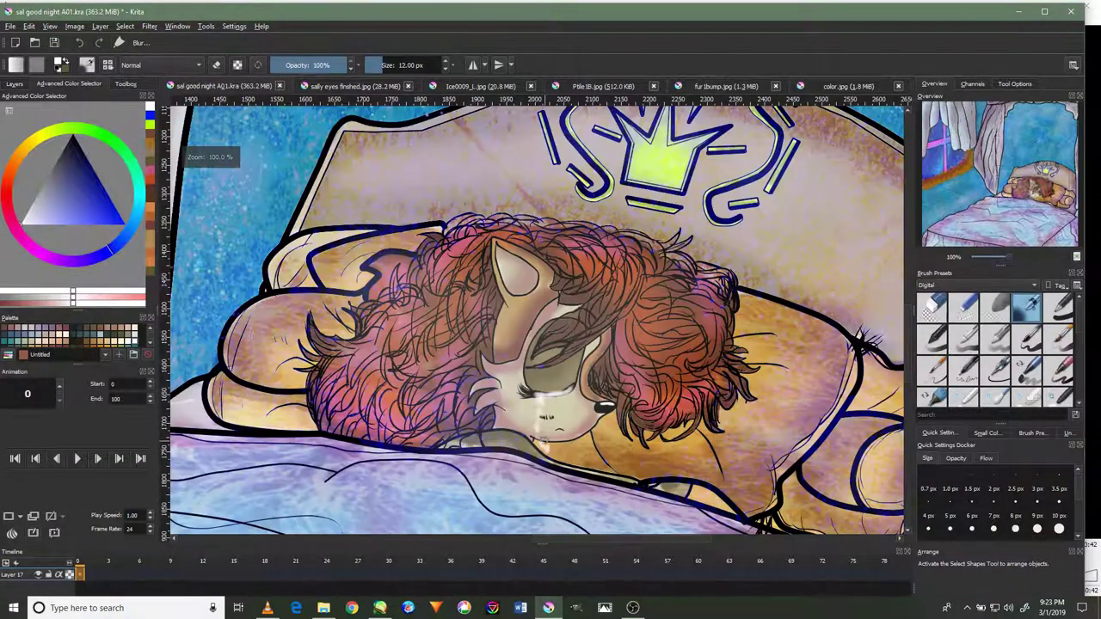
{"action": "scroll", "coordinate": [544, 444], "scroll_direction": "down", "scroll_amount": 2}
{"action": "scroll", "coordinate": [525, 405], "scroll_direction": "up", "scroll_amount": 2}
{"action": "scroll", "coordinate": [511, 386], "scroll_direction": "up", "scroll_amount": 1}
{"action": "scroll", "coordinate": [511, 378], "scroll_direction": "up", "scroll_amount": 1}
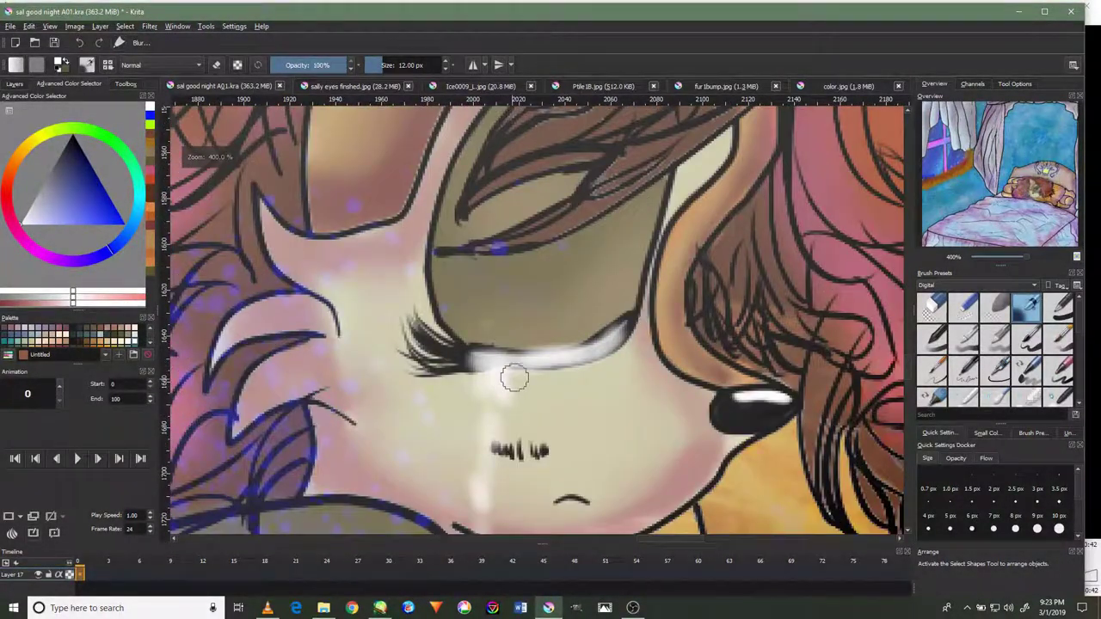
{"action": "scroll", "coordinate": [564, 383], "scroll_direction": "down", "scroll_amount": 2}
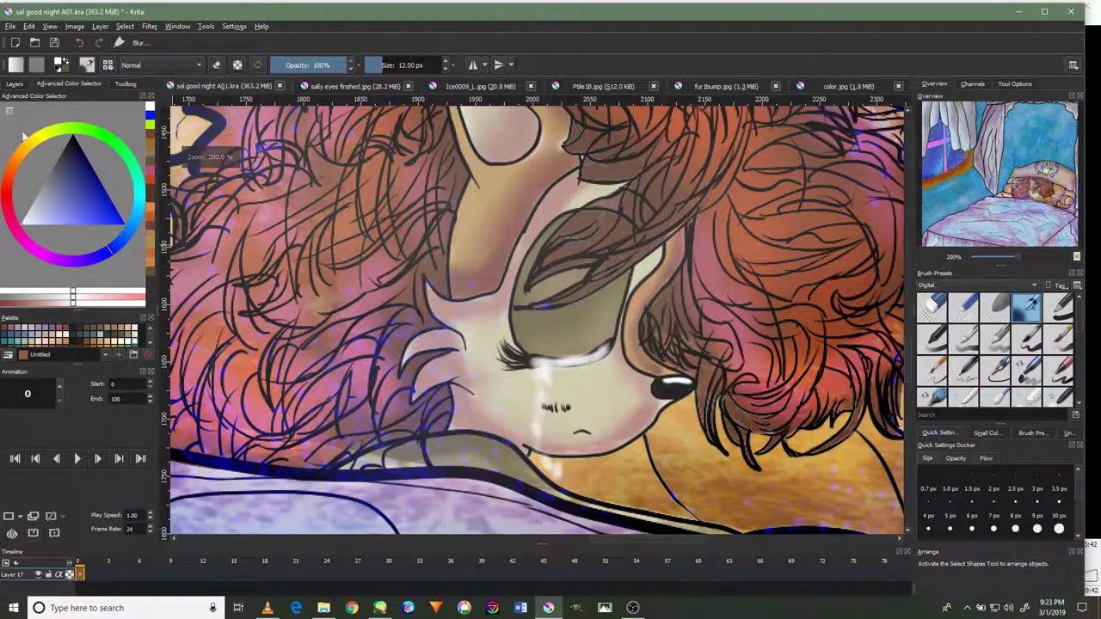
{"action": "left_click_drag", "start_coordinate": [20, 189], "coordinate": [7, 191]}
Pick a red shade and paint two red strokes over the sleeper's mouth marks.
{"action": "left_click", "coordinate": [115, 222]}
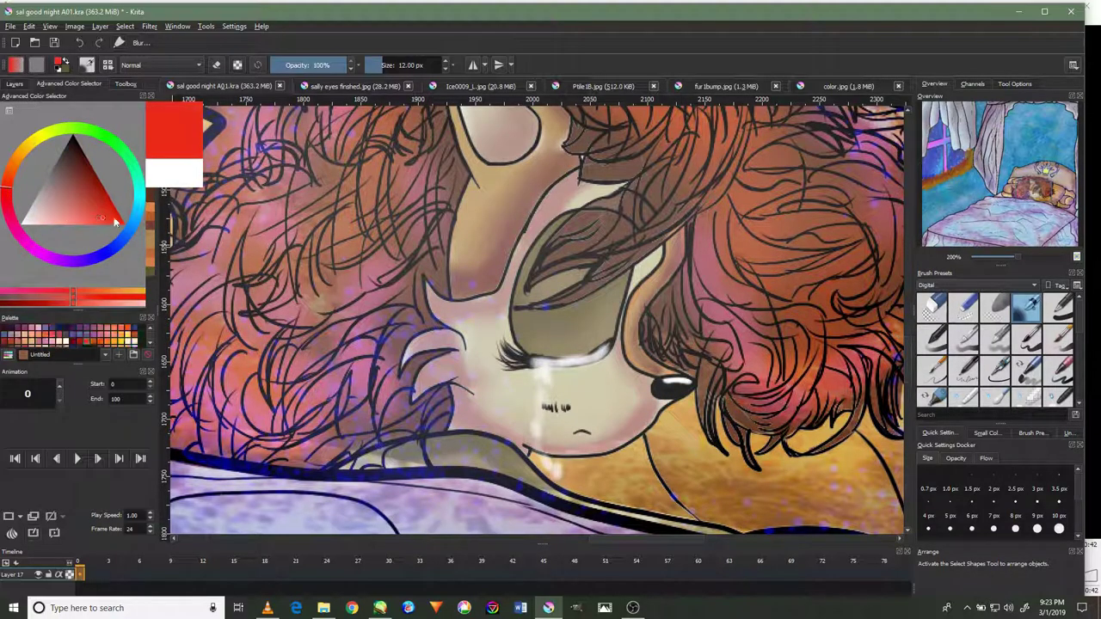
{"action": "scroll", "coordinate": [551, 410], "scroll_direction": "up", "scroll_amount": 2}
{"action": "scroll", "coordinate": [567, 385], "scroll_direction": "up", "scroll_amount": 2}
{"action": "left_click_drag", "start_coordinate": [568, 381], "coordinate": [479, 373]}
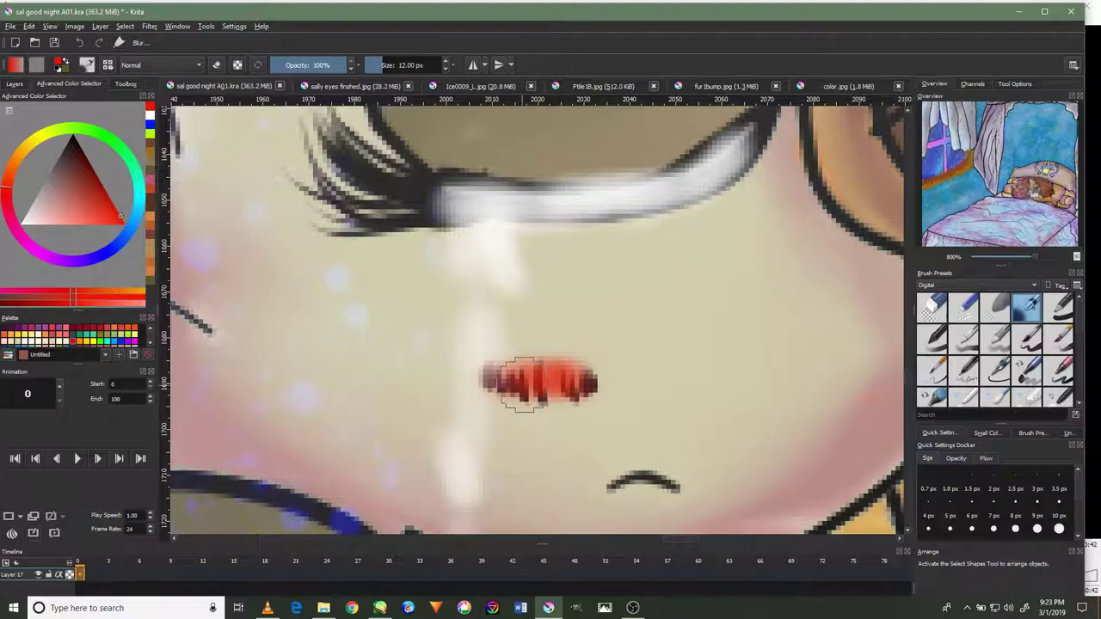
{"action": "scroll", "coordinate": [533, 383], "scroll_direction": "down", "scroll_amount": 4}
{"action": "scroll", "coordinate": [533, 383], "scroll_direction": "down", "scroll_amount": 2}
{"action": "scroll", "coordinate": [534, 383], "scroll_direction": "up", "scroll_amount": 1}
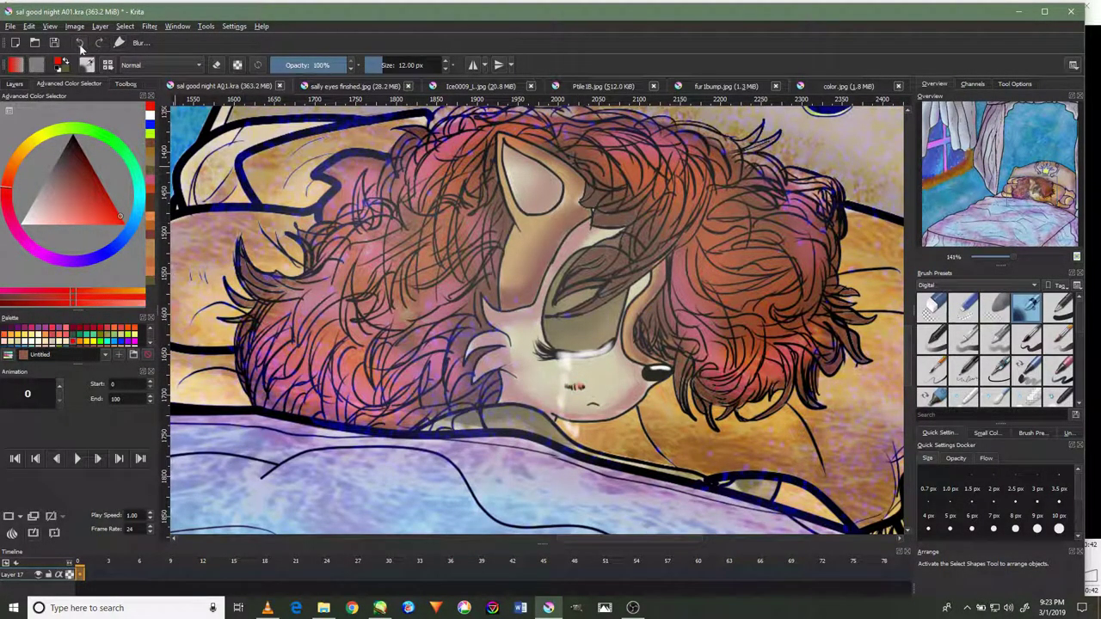
{"action": "scroll", "coordinate": [495, 342], "scroll_direction": "up", "scroll_amount": 3}
{"action": "left_click_drag", "start_coordinate": [706, 463], "coordinate": [762, 459]}
{"action": "scroll", "coordinate": [762, 459], "scroll_direction": "down", "scroll_amount": 2}
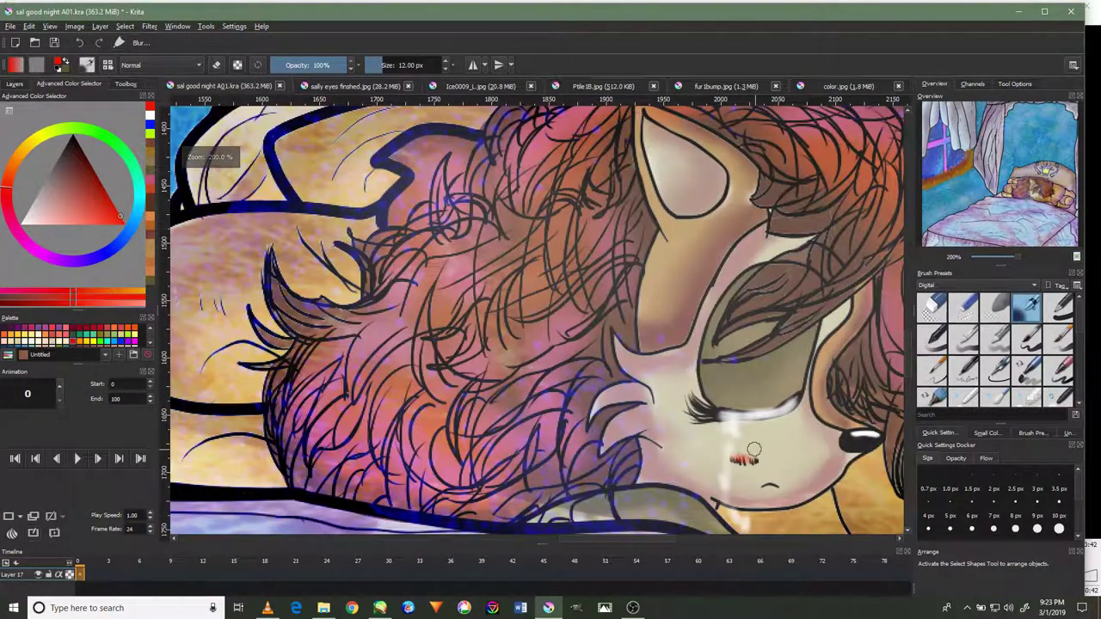
Zoom out to 67% and pan toward the right-side hair and sky above the pillow.
{"action": "left_click_drag", "start_coordinate": [783, 385], "coordinate": [585, 323]}
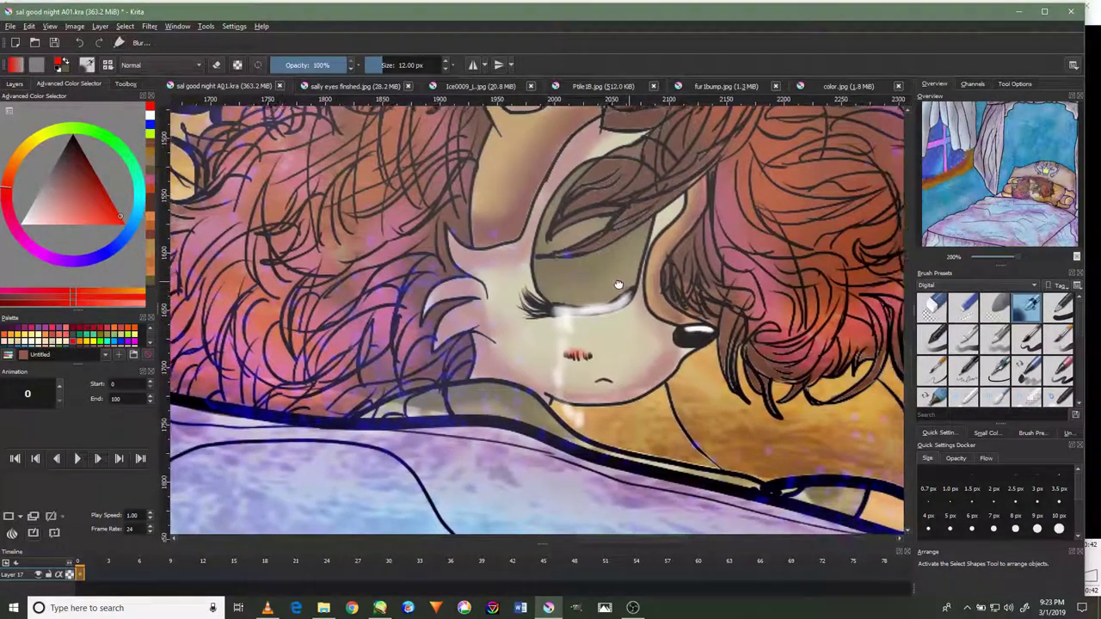
{"action": "mouse_move", "coordinate": [628, 289]}
{"action": "left_mouse_down"}
{"action": "mouse_move", "coordinate": [572, 312]}
{"action": "mouse_move", "coordinate": [588, 319]}
{"action": "left_mouse_up"}
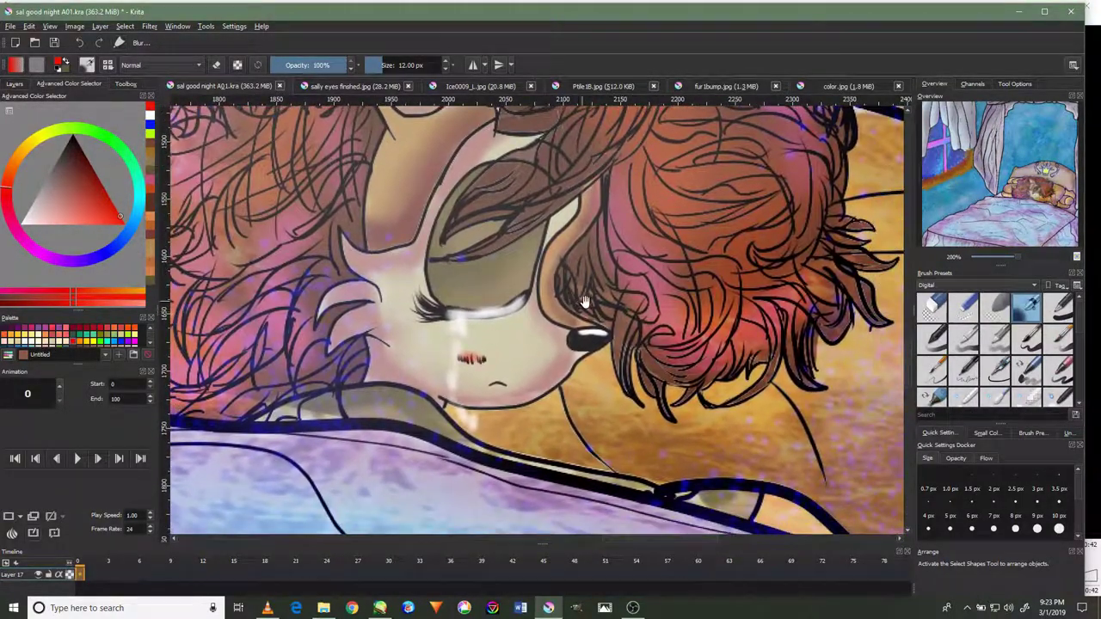
{"action": "scroll", "coordinate": [592, 311], "scroll_direction": "down", "scroll_amount": 2}
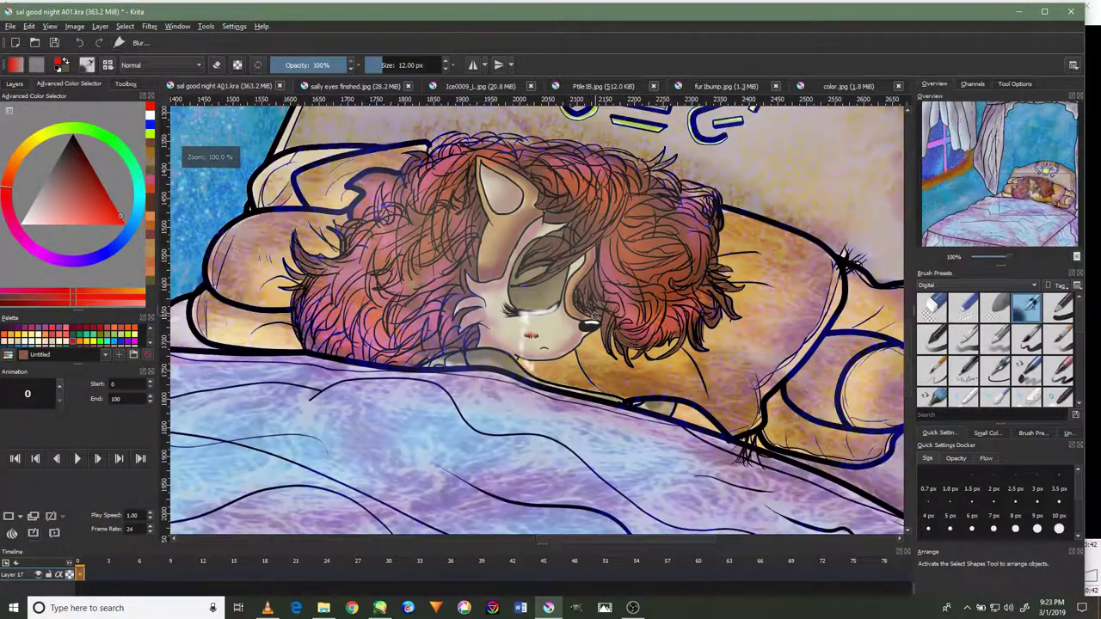
{"action": "scroll", "coordinate": [592, 315], "scroll_direction": "down", "scroll_amount": 1}
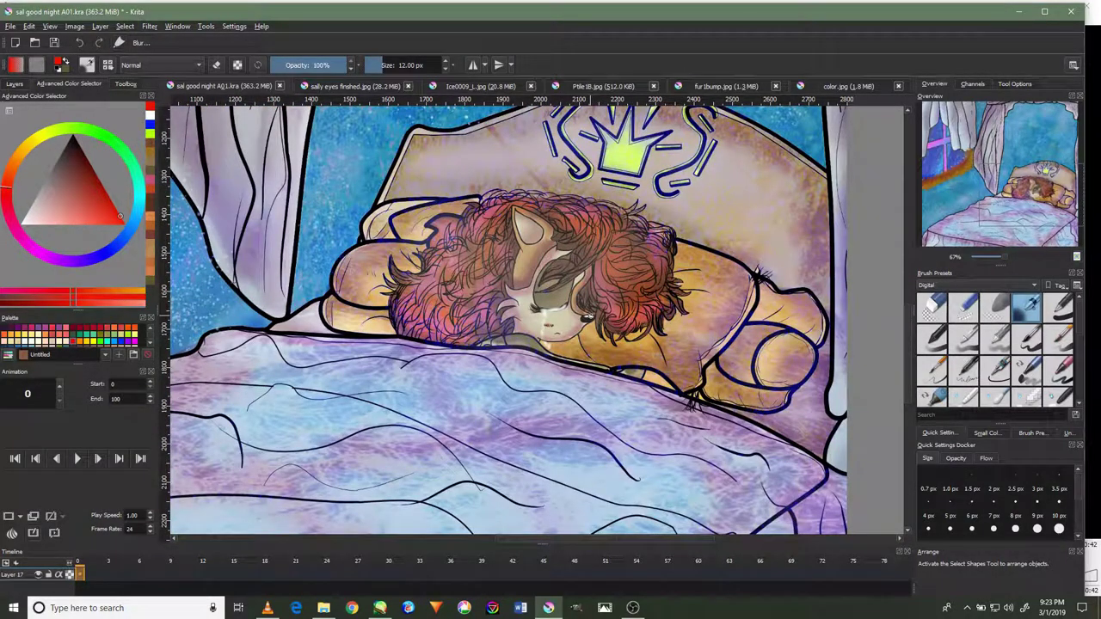
{"action": "mouse_move", "coordinate": [610, 276]}
{"action": "left_mouse_down"}
{"action": "mouse_move", "coordinate": [619, 361]}
{"action": "mouse_move", "coordinate": [592, 396]}
{"action": "left_mouse_up"}
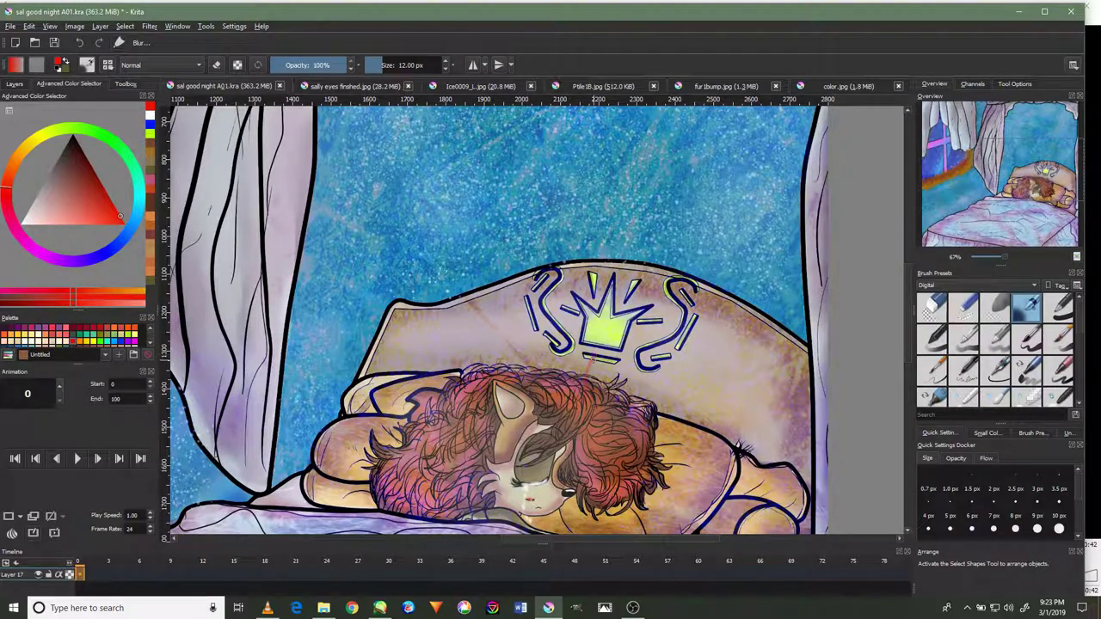
Undo the stray red stroke under the crown and add a new Layer 18 on top.
{"action": "scroll", "coordinate": [590, 362], "scroll_direction": "up", "scroll_amount": 4}
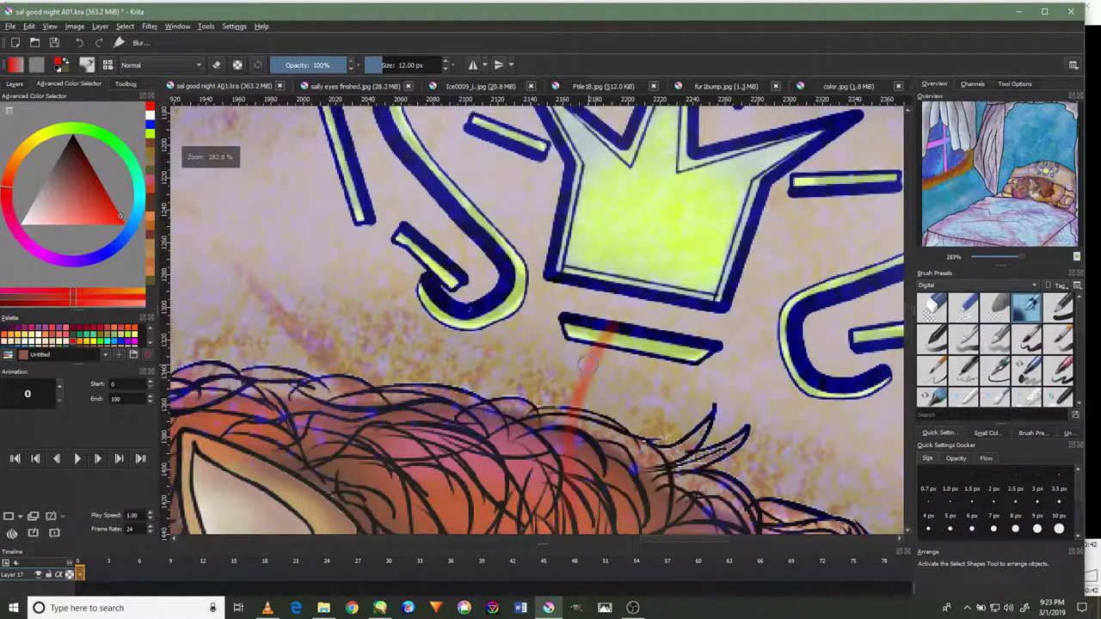
{"action": "left_click", "coordinate": [81, 43]}
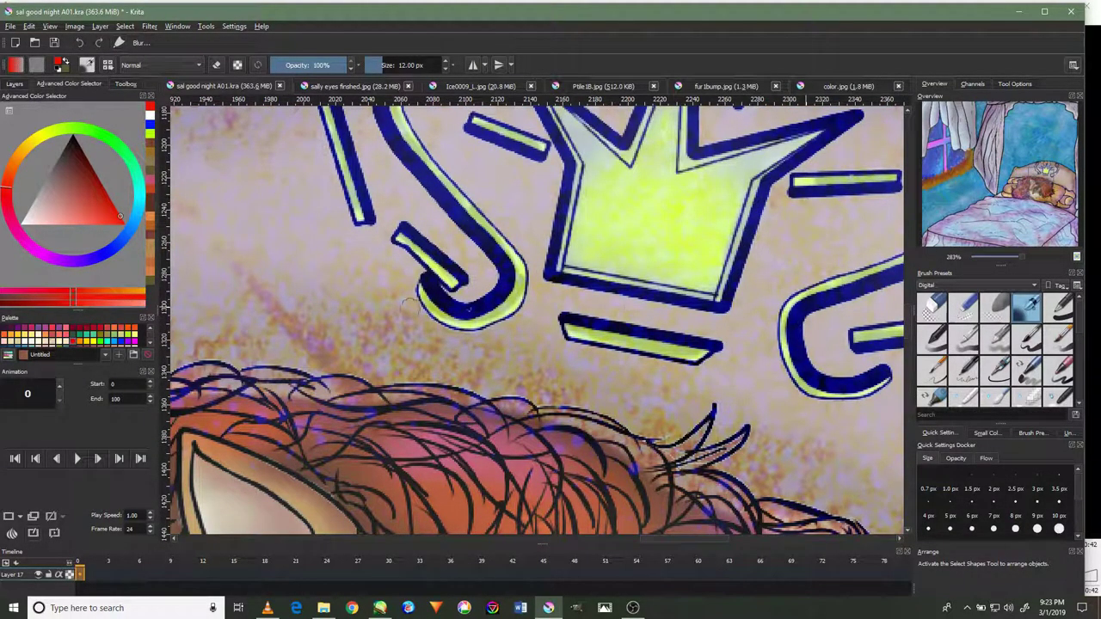
{"action": "left_click", "coordinate": [15, 84]}
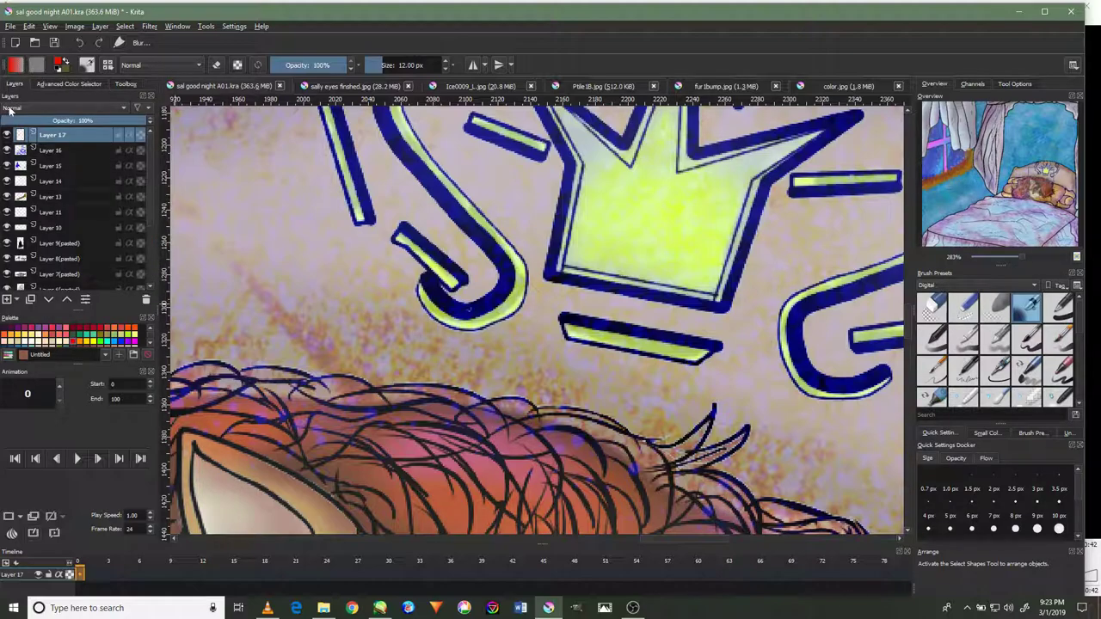
{"action": "left_click", "coordinate": [58, 85]}
{"action": "left_click", "coordinate": [15, 85]}
{"action": "left_click", "coordinate": [7, 299]}
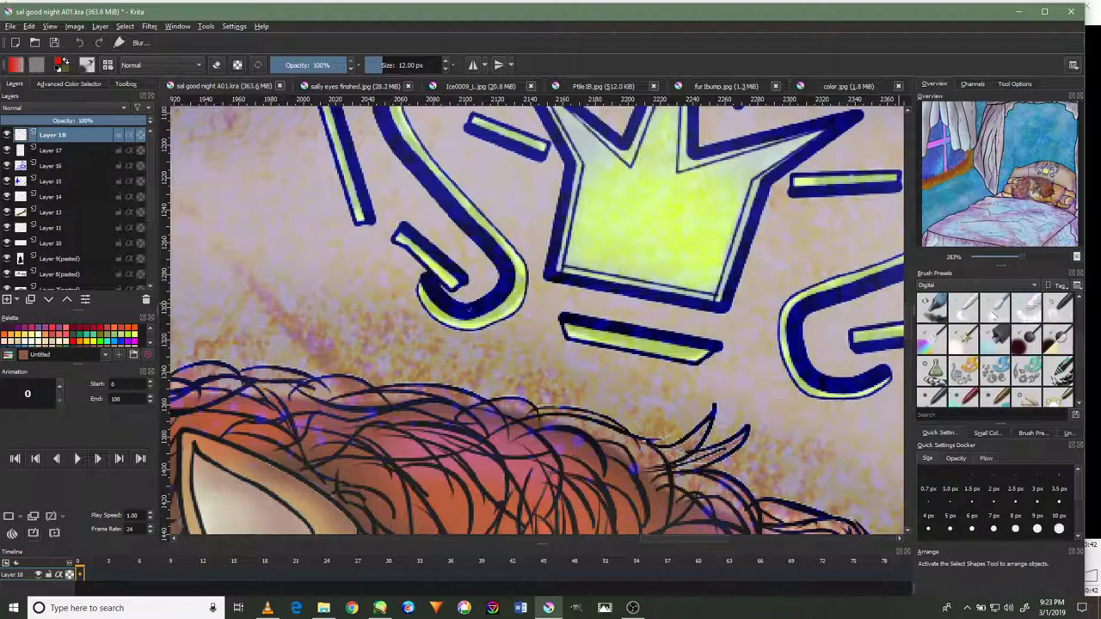
Choose a large 600 px Overlay brush preset from the All tag.
{"action": "scroll", "coordinate": [979, 302], "scroll_direction": "down", "scroll_amount": 3}
{"action": "left_click", "coordinate": [978, 284]}
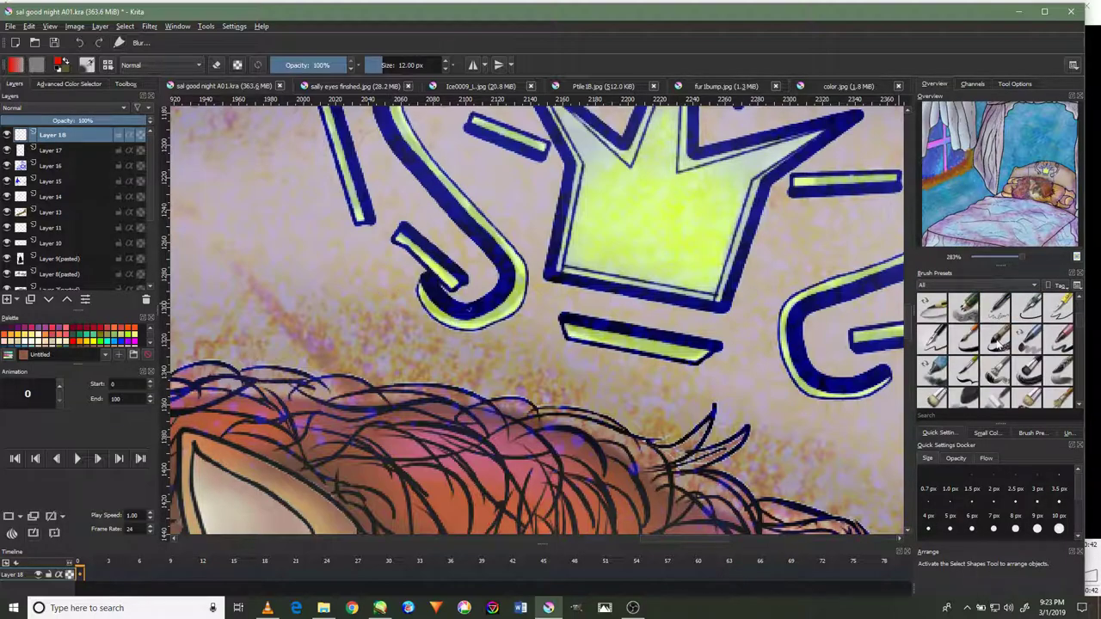
{"action": "scroll", "coordinate": [996, 343], "scroll_direction": "down", "scroll_amount": 1}
{"action": "scroll", "coordinate": [996, 342], "scroll_direction": "down", "scroll_amount": 1}
{"action": "scroll", "coordinate": [997, 340], "scroll_direction": "down", "scroll_amount": 1}
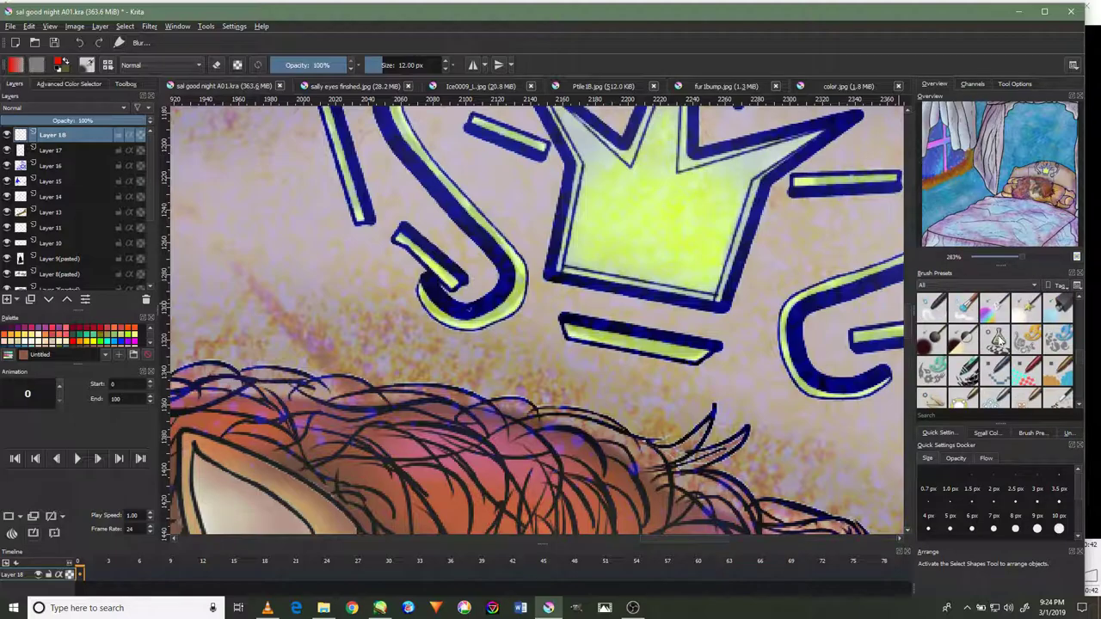
{"action": "left_click", "coordinate": [964, 337]}
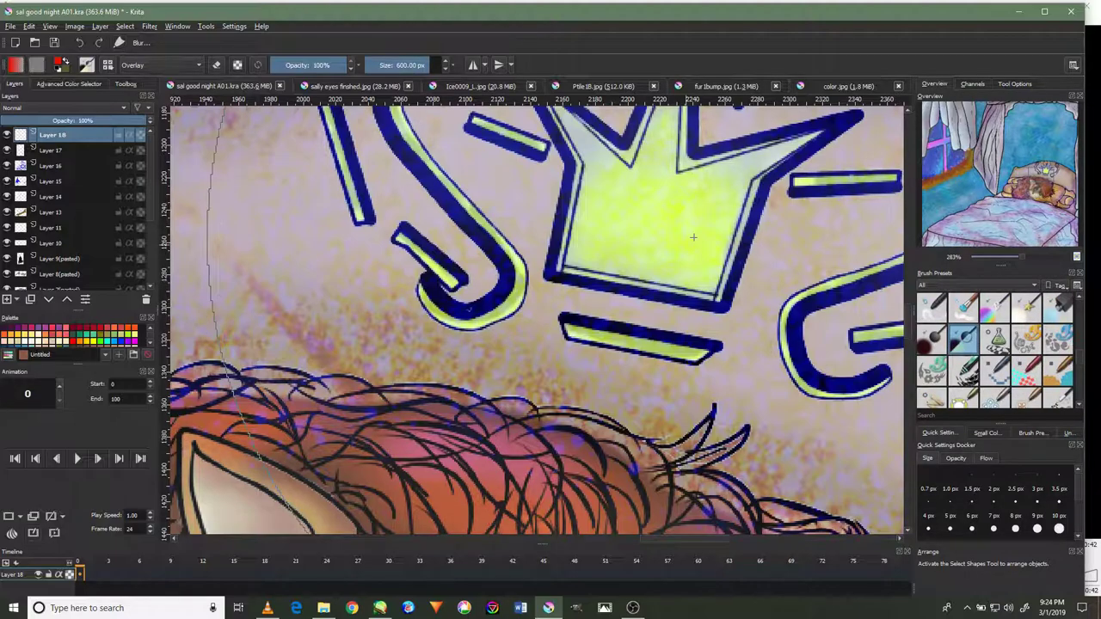
Dab the Overlay brush over the headboard crown to warm and lighten it.
{"action": "left_click", "coordinate": [603, 249]}
{"action": "scroll", "coordinate": [517, 258], "scroll_direction": "down", "scroll_amount": 1}
{"action": "scroll", "coordinate": [538, 318], "scroll_direction": "down", "scroll_amount": 1}
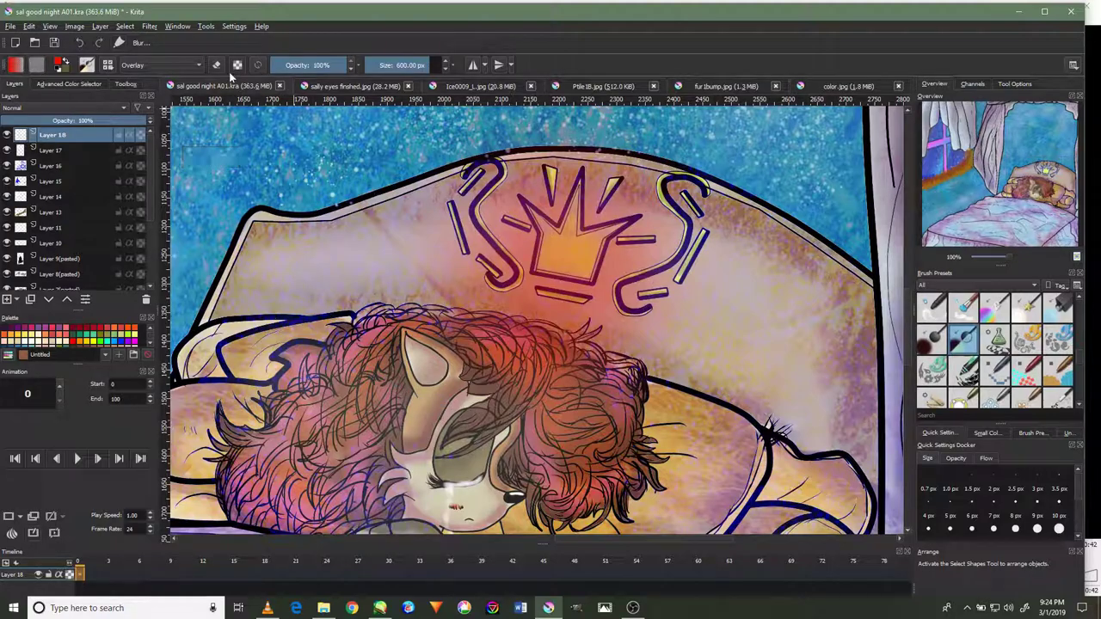
{"action": "left_click", "coordinate": [559, 256]}
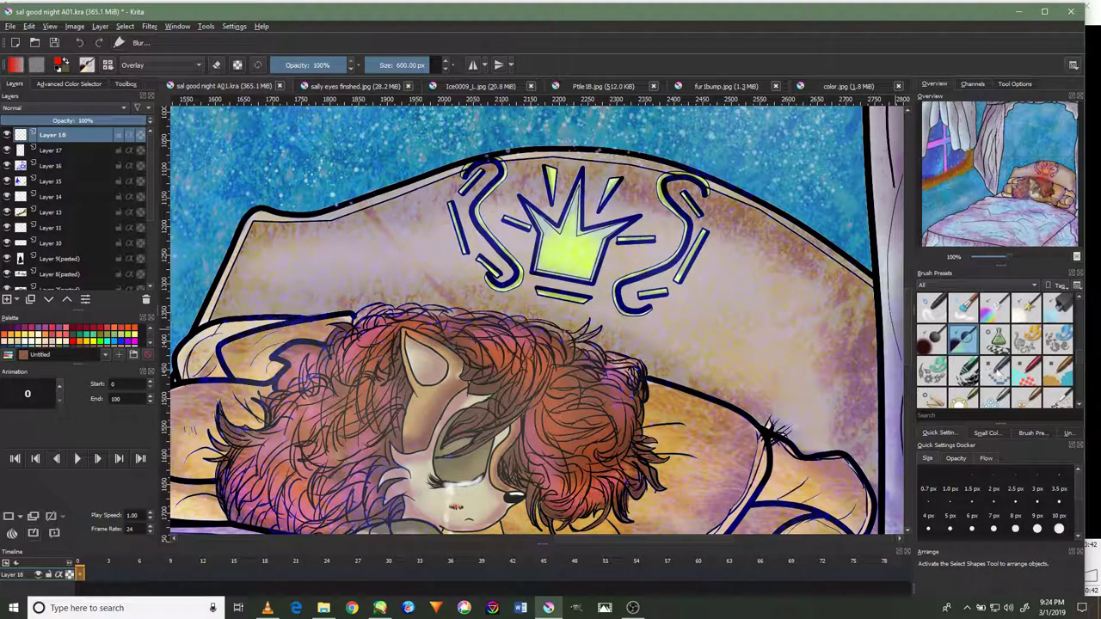
{"action": "scroll", "coordinate": [1006, 376], "scroll_direction": "down", "scroll_amount": 3}
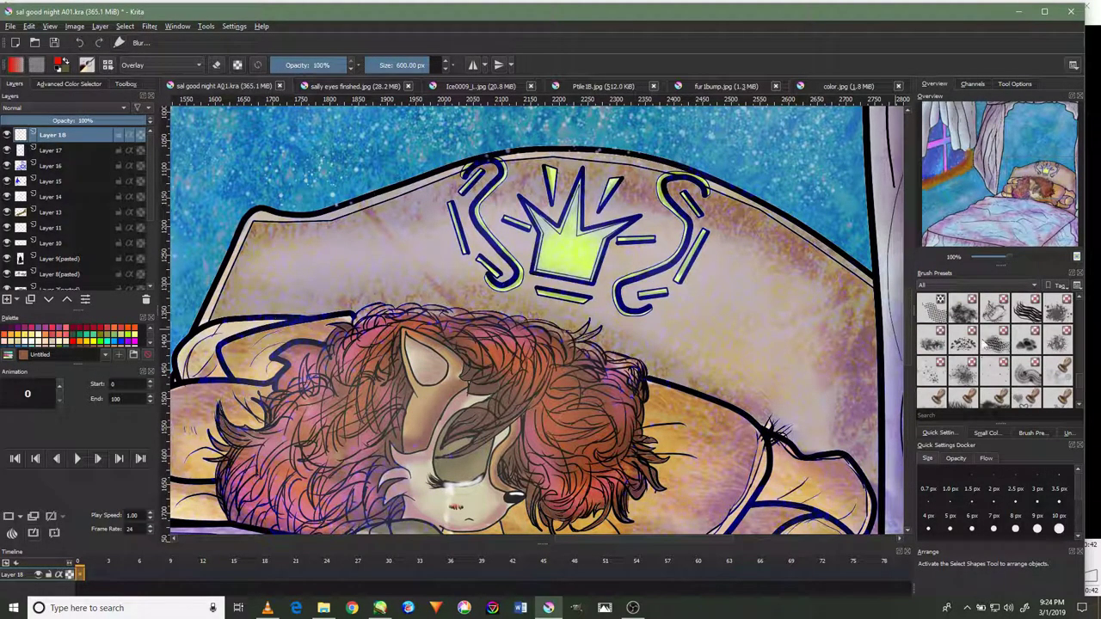
Try a small Digital-tag brush with a red stroke across the crown, then undo it.
{"action": "left_click", "coordinate": [967, 287]}
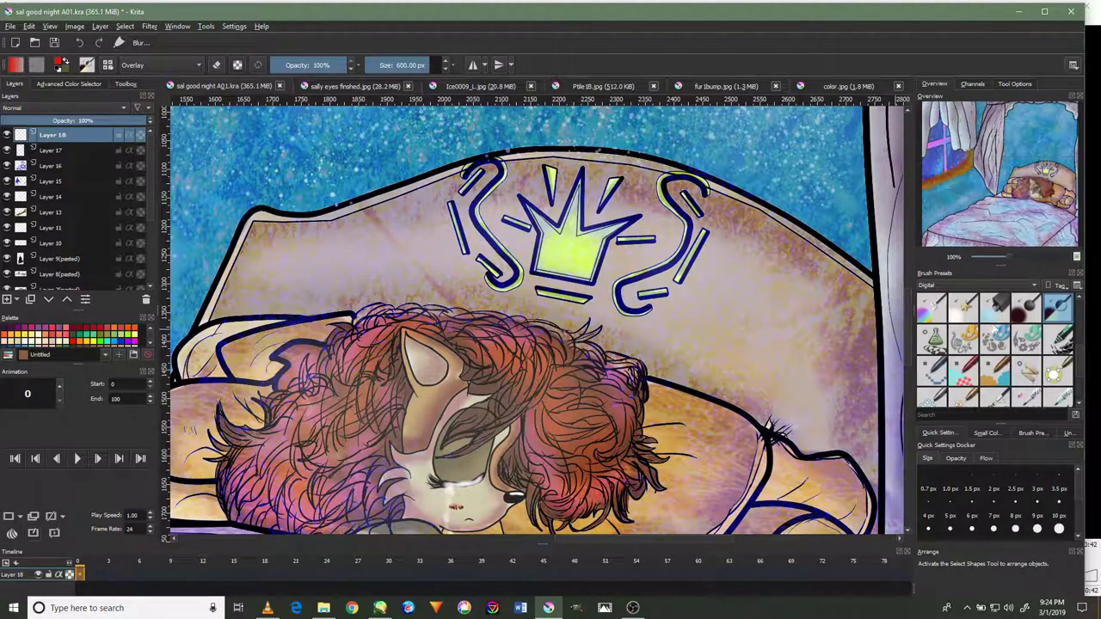
{"action": "scroll", "coordinate": [996, 330], "scroll_direction": "down", "scroll_amount": 2}
{"action": "scroll", "coordinate": [998, 340], "scroll_direction": "up", "scroll_amount": 2}
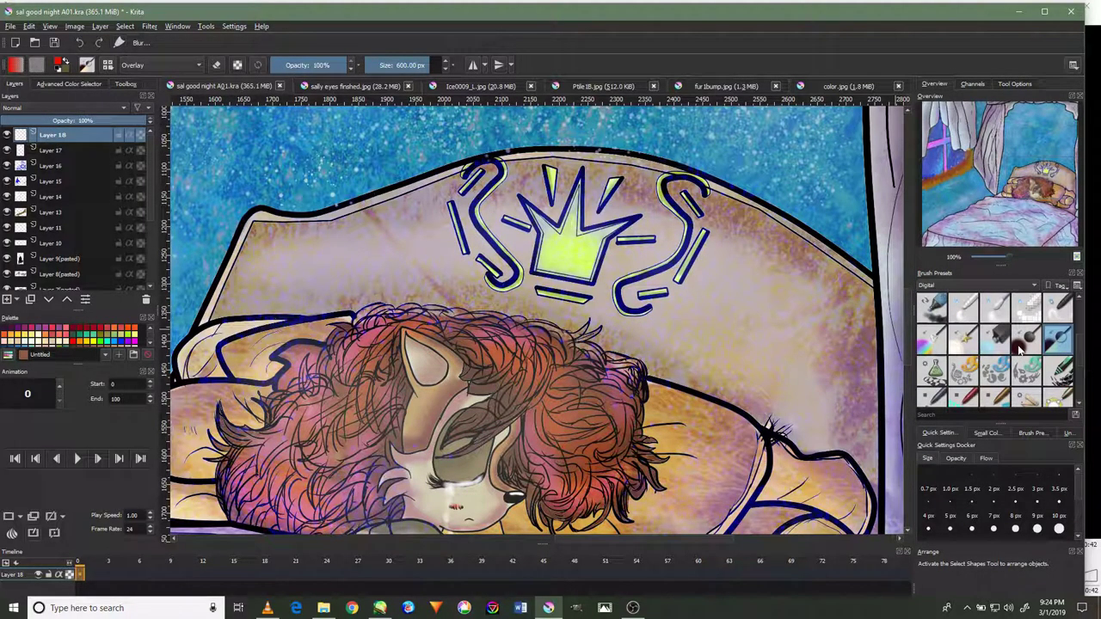
{"action": "left_click", "coordinate": [932, 307]}
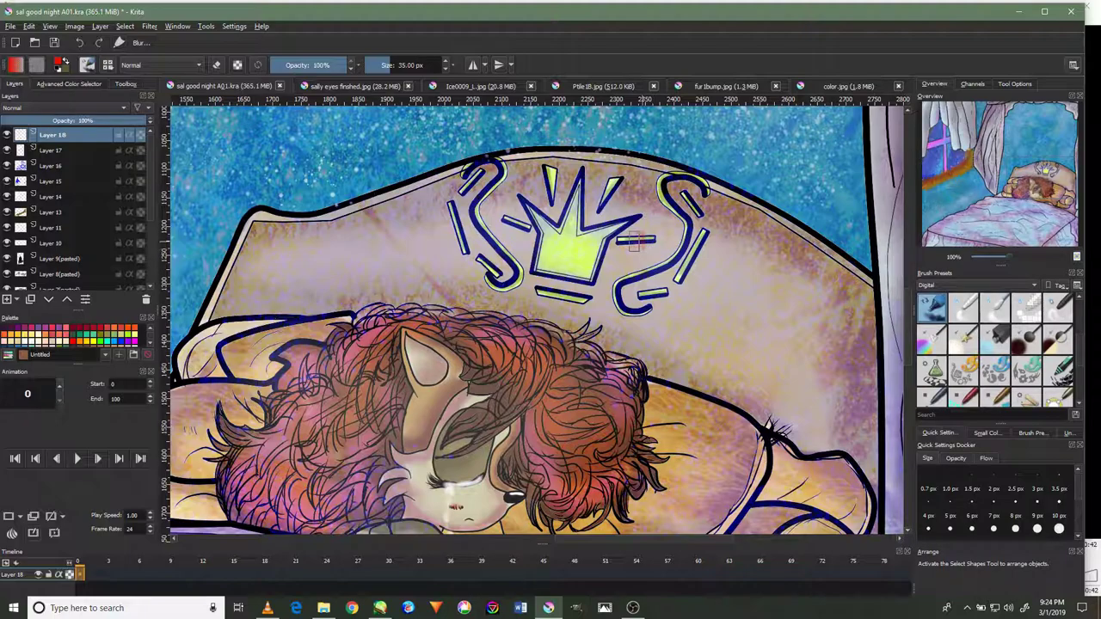
{"action": "left_click_drag", "start_coordinate": [636, 242], "coordinate": [456, 242]}
{"action": "left_click", "coordinate": [80, 43]}
Test a large Color-mode airbrush in red over the crown, then undo it.
{"action": "scroll", "coordinate": [1029, 371], "scroll_direction": "down", "scroll_amount": 2}
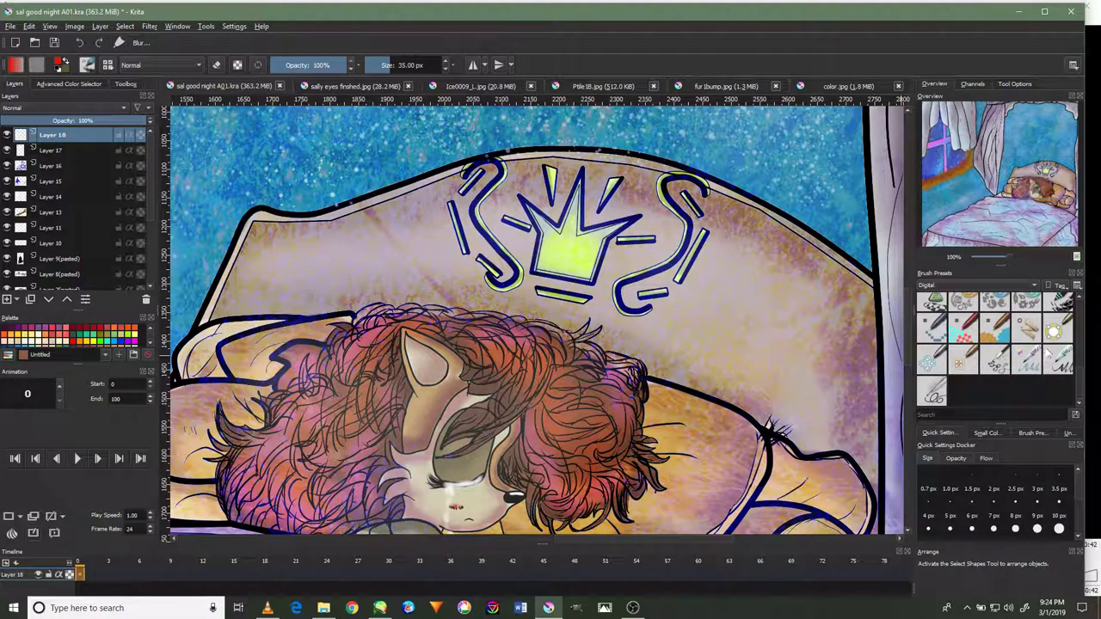
{"action": "scroll", "coordinate": [1048, 354], "scroll_direction": "up", "scroll_amount": 3}
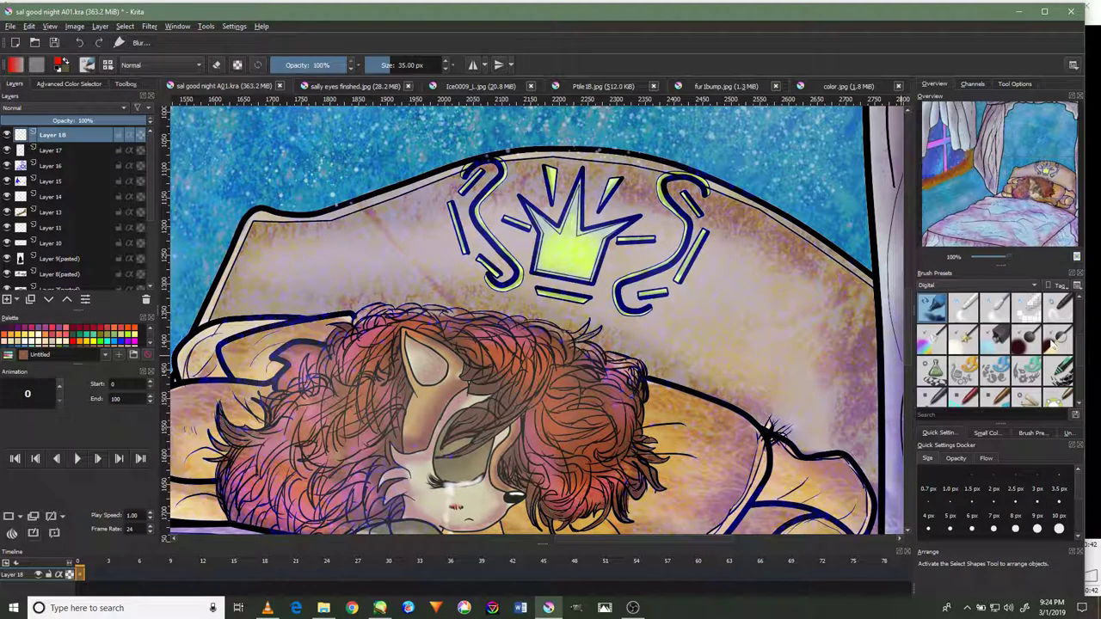
{"action": "left_click", "coordinate": [931, 339]}
{"action": "left_click_drag", "start_coordinate": [594, 234], "coordinate": [495, 280]}
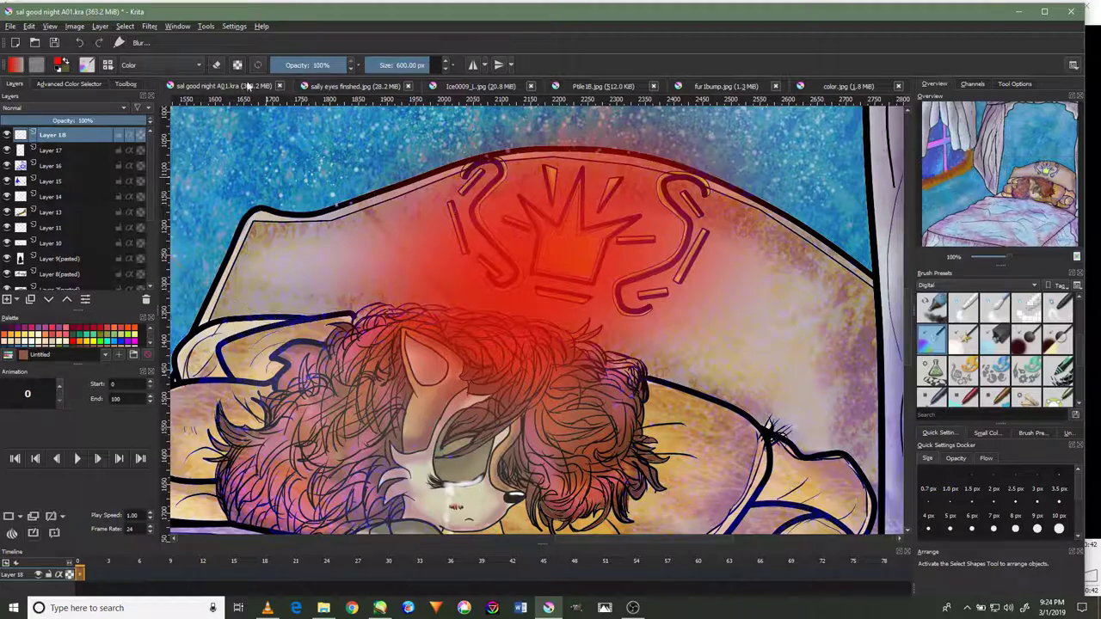
{"action": "left_click", "coordinate": [80, 43]}
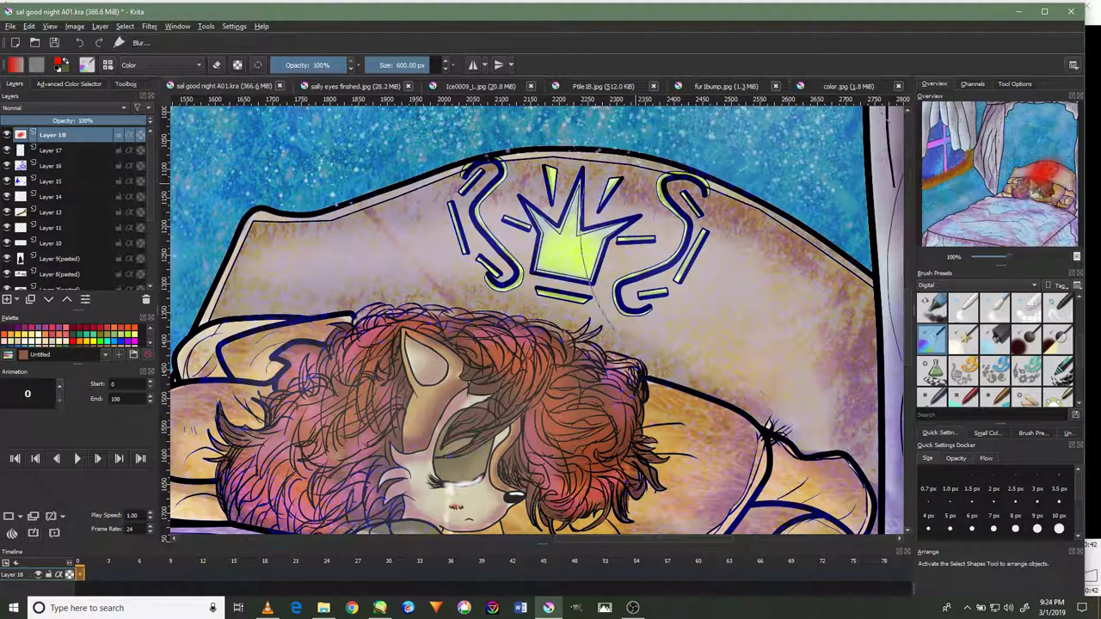
Select a 110 px Normal-mode Paint preset, test it across the headboard, and undo.
{"action": "left_click", "coordinate": [957, 287]}
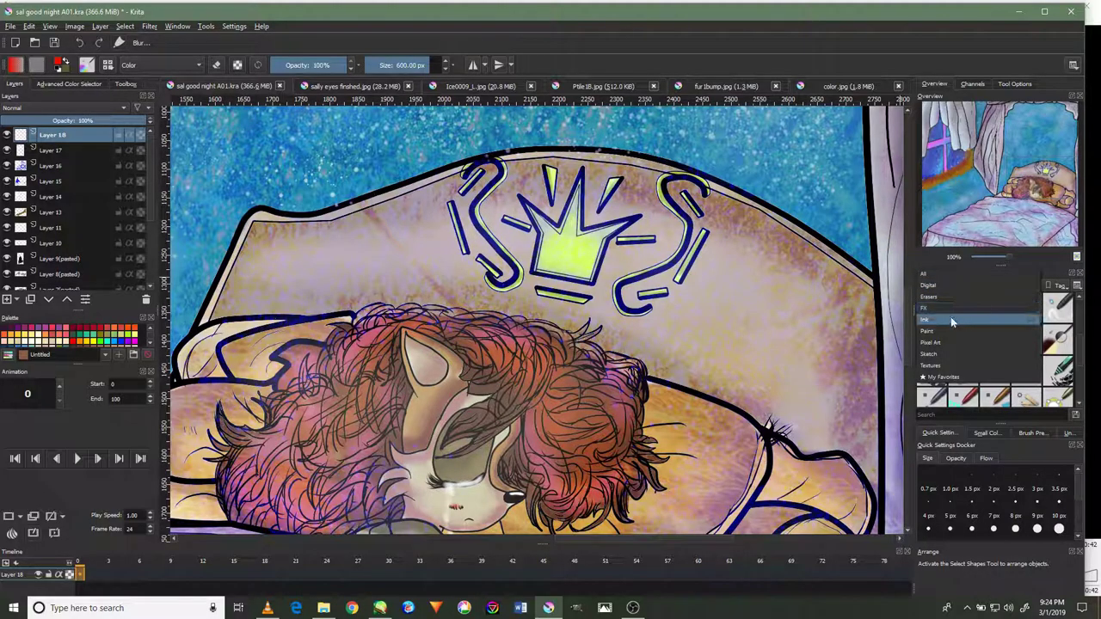
{"action": "left_click", "coordinate": [955, 326]}
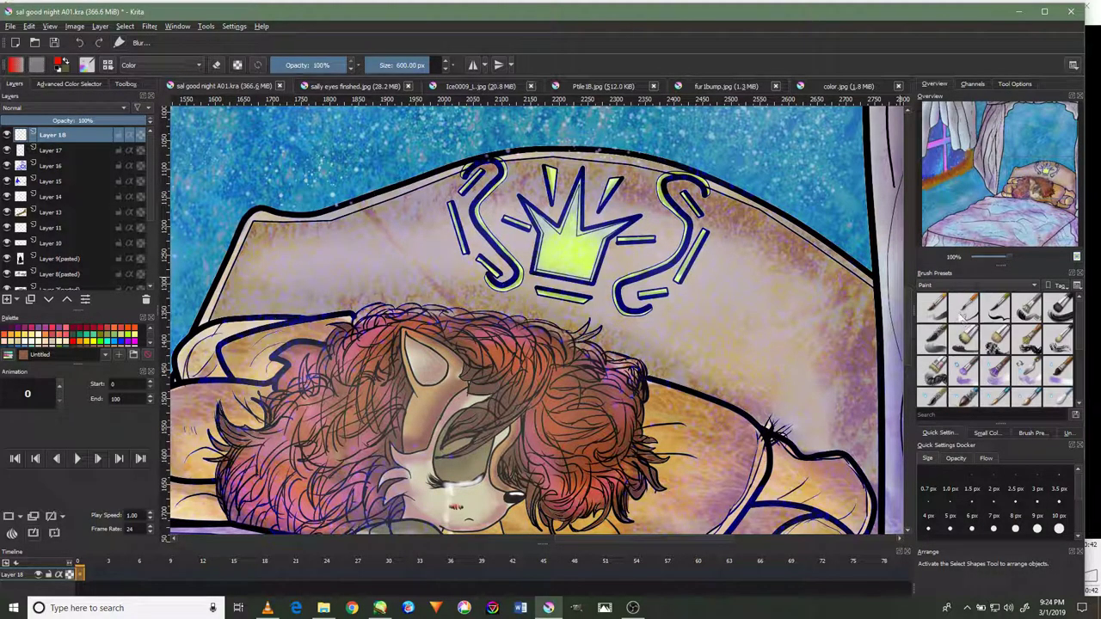
{"action": "left_click", "coordinate": [933, 370]}
{"action": "left_click_drag", "start_coordinate": [697, 216], "coordinate": [267, 250]}
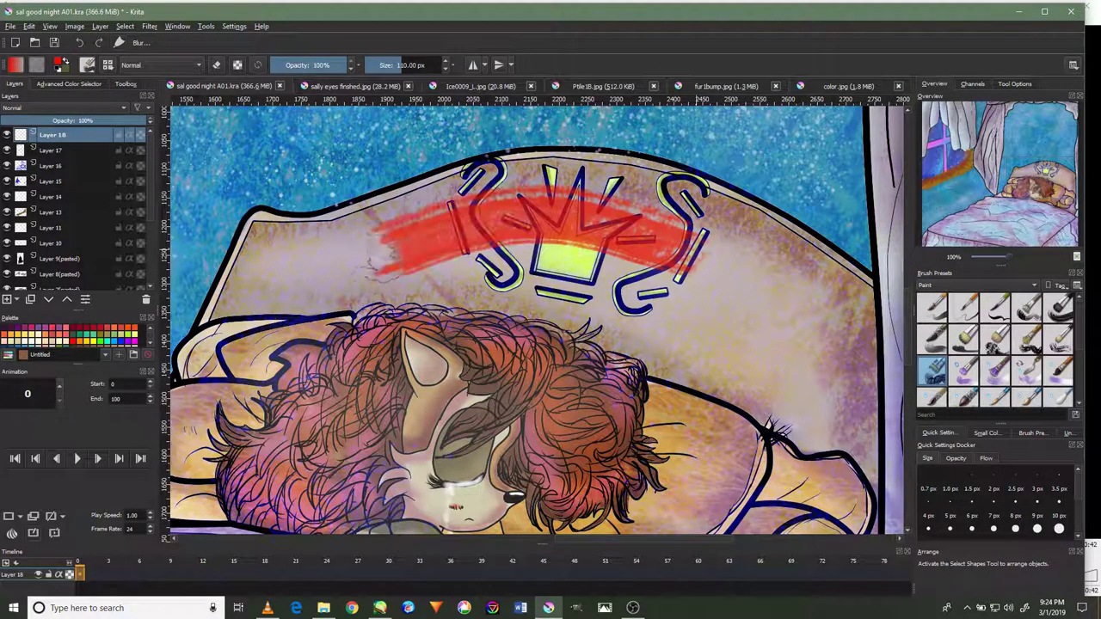
{"action": "left_click", "coordinate": [82, 45]}
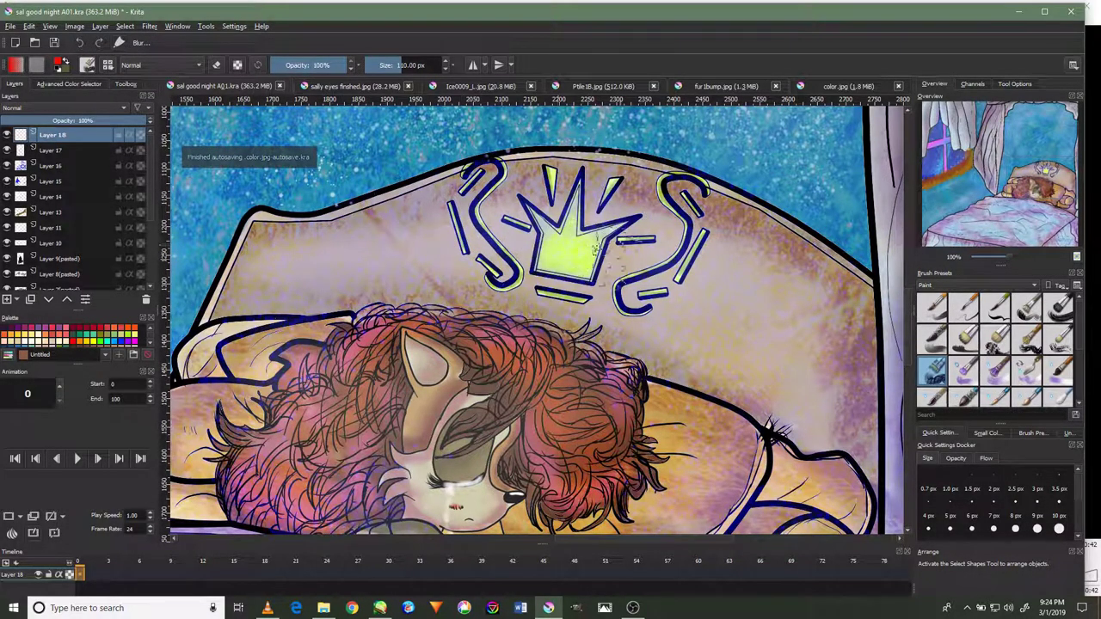
Zoom out and pick a preset from the Sketch brush tag.
{"action": "scroll", "coordinate": [602, 249], "scroll_direction": "down", "scroll_amount": 3}
{"action": "scroll", "coordinate": [651, 269], "scroll_direction": "down", "scroll_amount": 1}
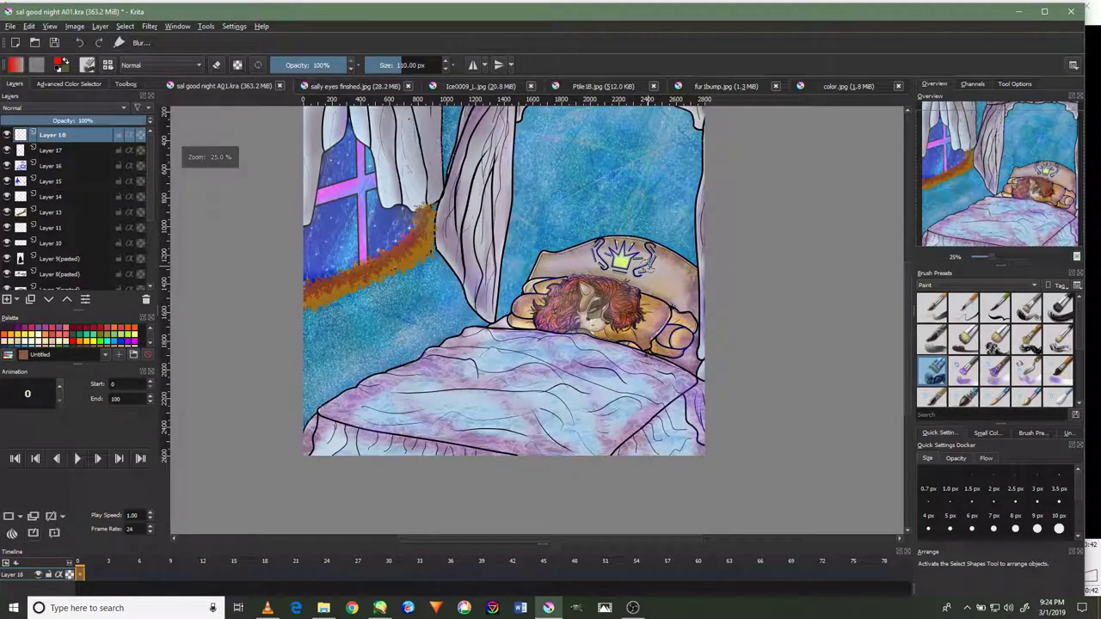
{"action": "scroll", "coordinate": [964, 351], "scroll_direction": "down", "scroll_amount": 3}
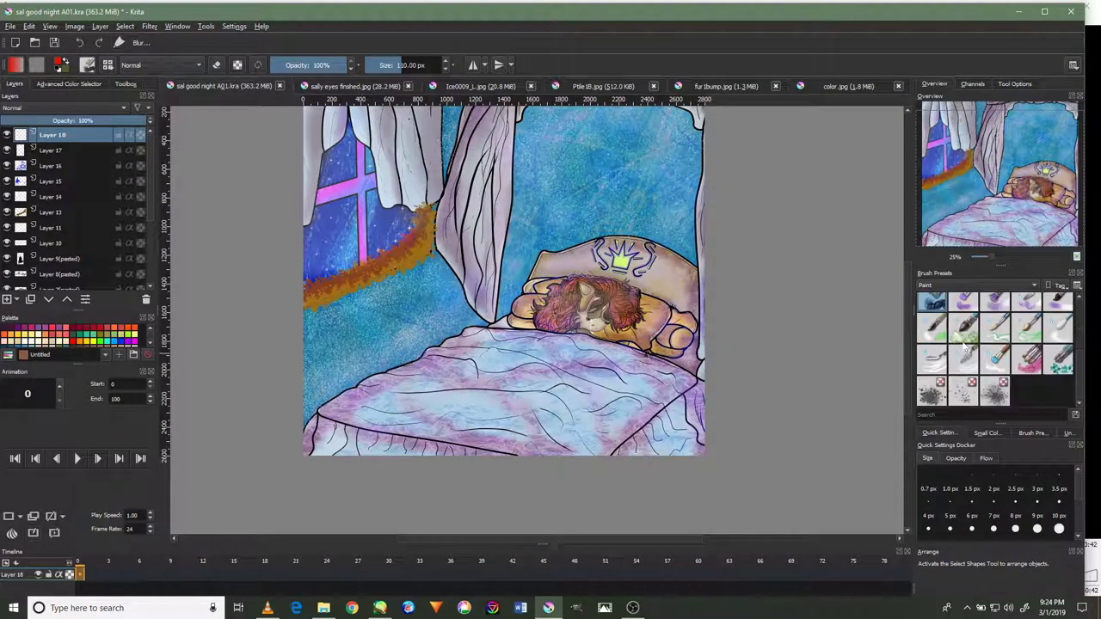
{"action": "left_click", "coordinate": [955, 288]}
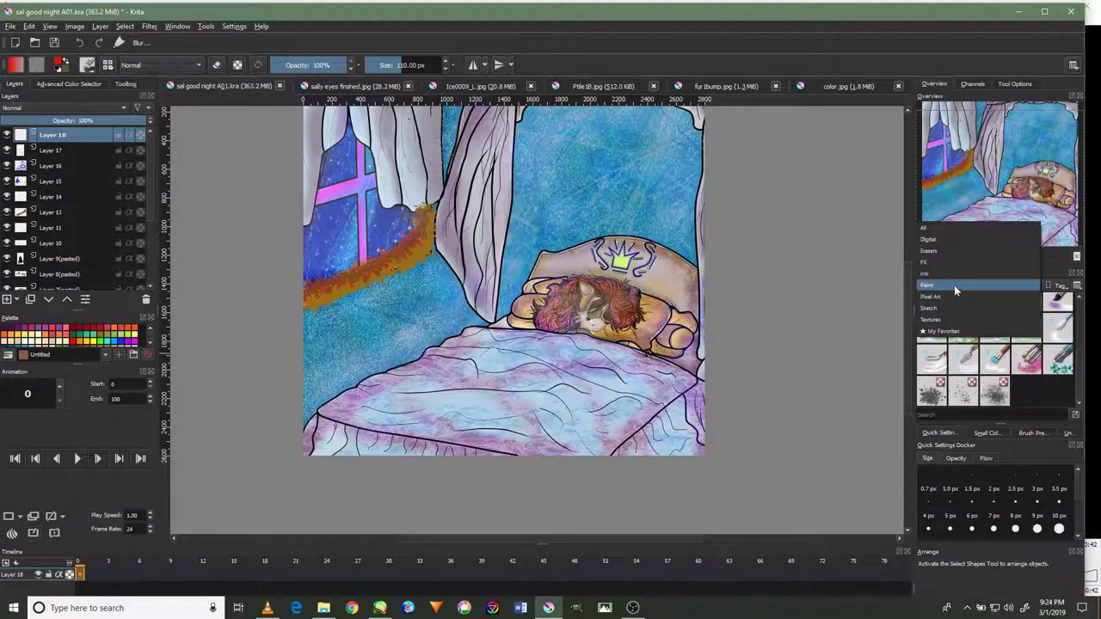
{"action": "left_click", "coordinate": [957, 296]}
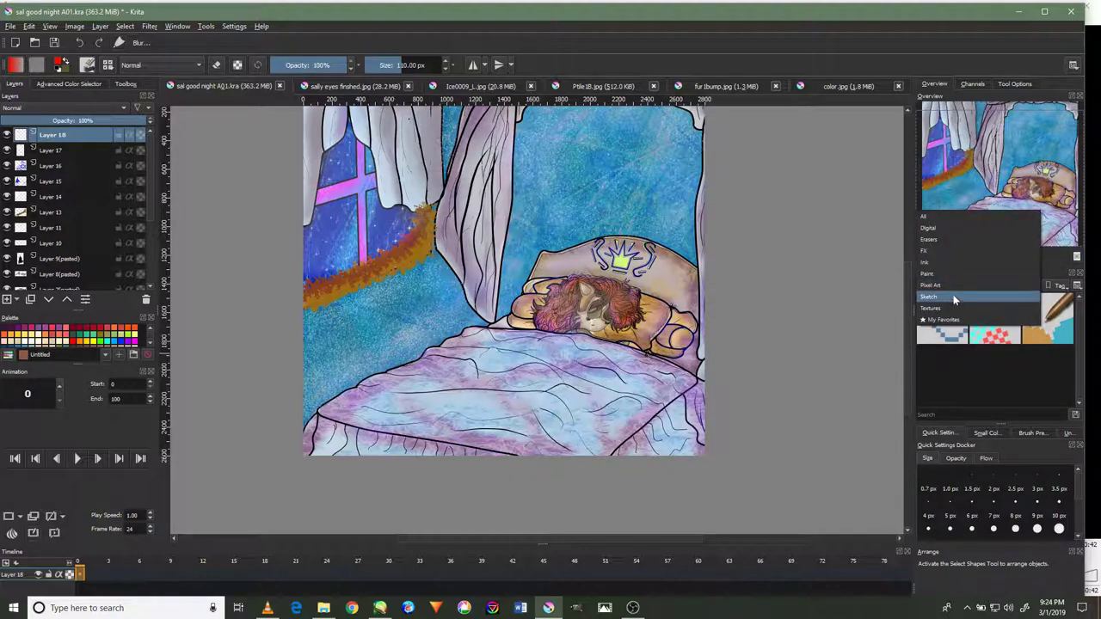
{"action": "left_click", "coordinate": [958, 297]}
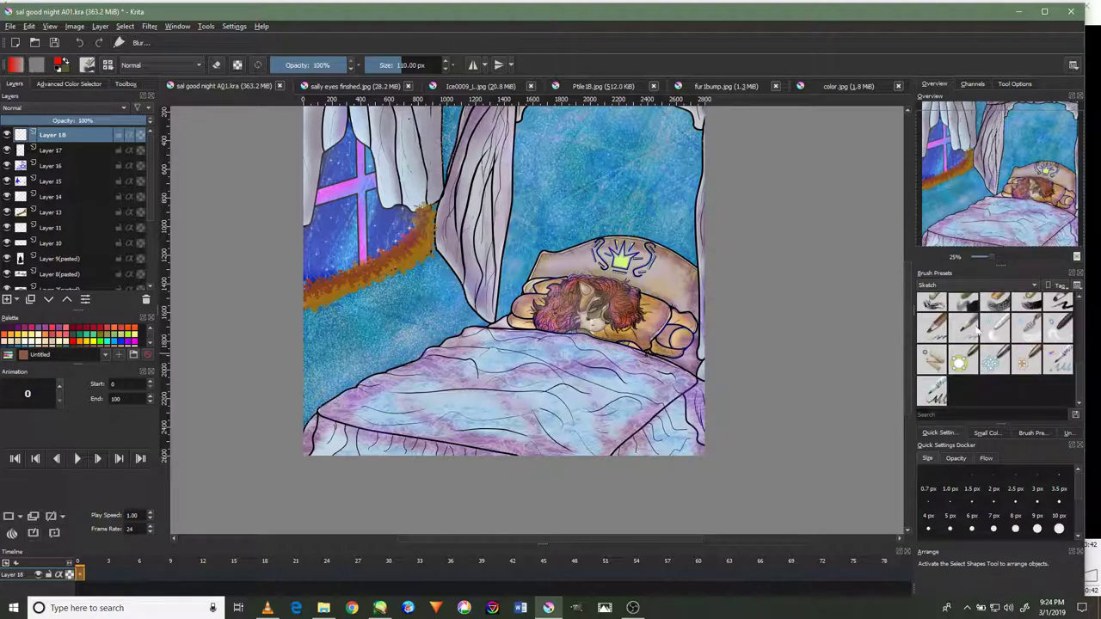
{"action": "left_click", "coordinate": [996, 362]}
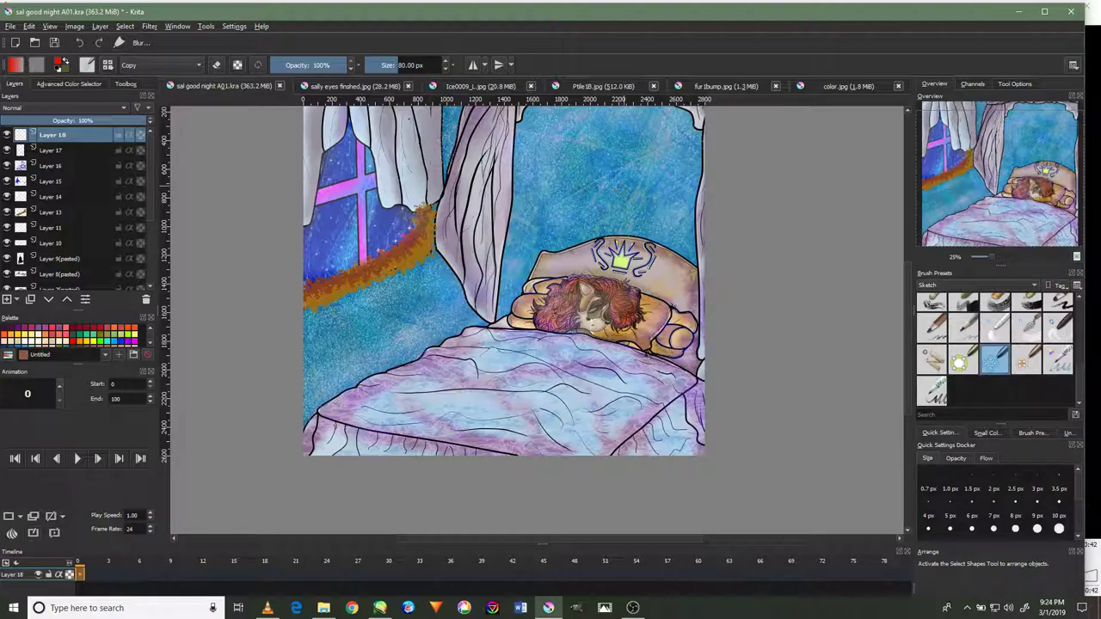
Switch to a 60 px Normal-mode sketch brush, test it on the blanket, and undo.
{"action": "scroll", "coordinate": [327, 246], "scroll_direction": "up", "scroll_amount": 2}
{"action": "scroll", "coordinate": [328, 246], "scroll_direction": "up", "scroll_amount": 1}
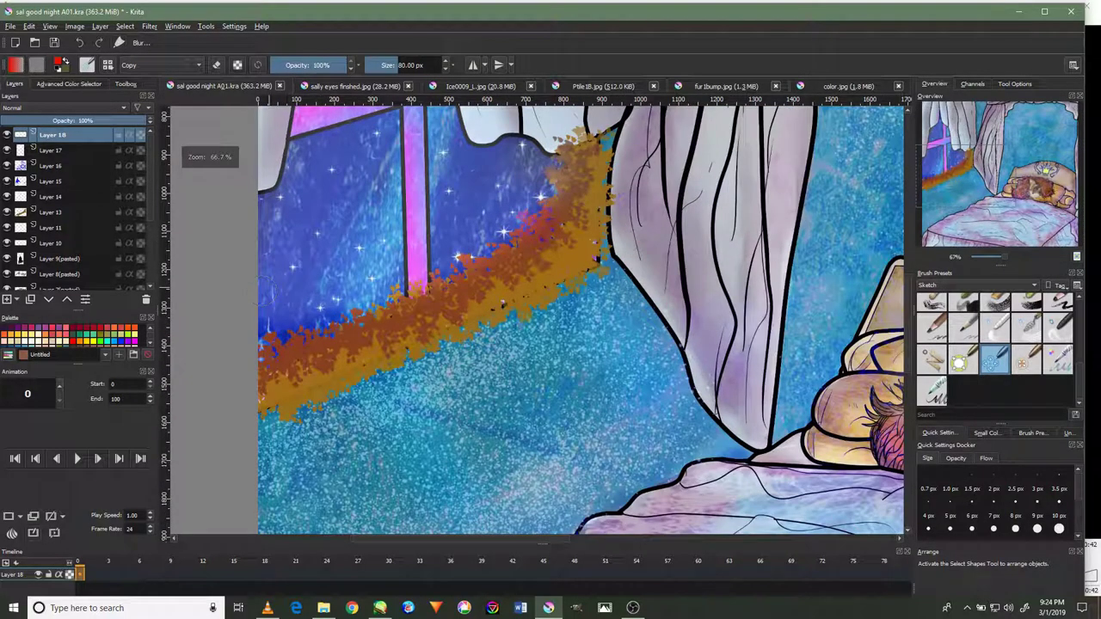
{"action": "scroll", "coordinate": [469, 241], "scroll_direction": "down", "scroll_amount": 3}
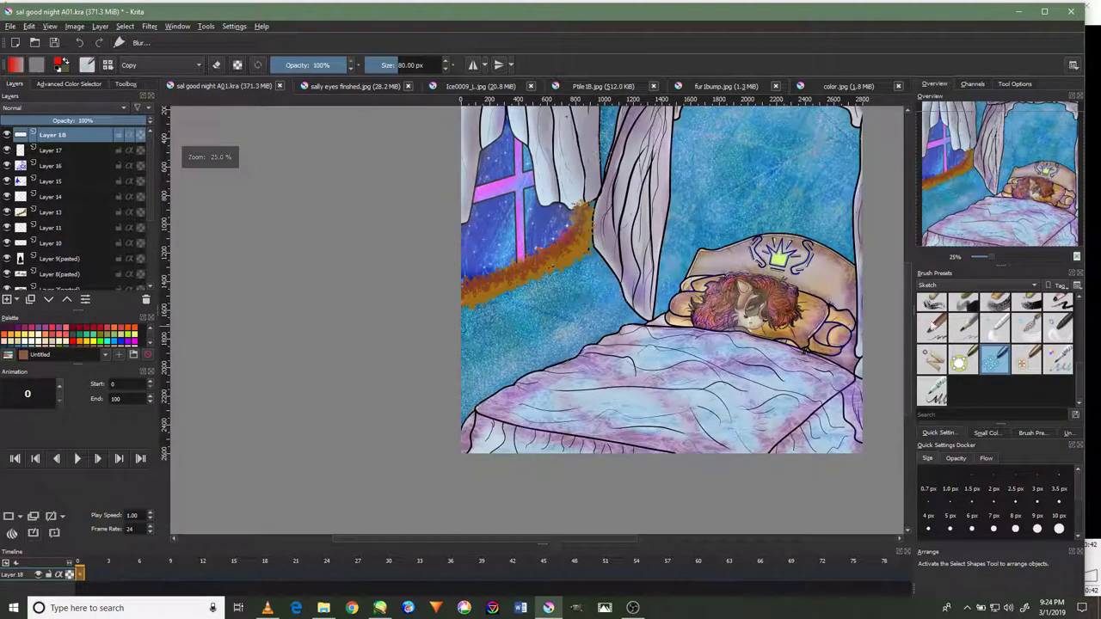
{"action": "scroll", "coordinate": [983, 326], "scroll_direction": "down", "scroll_amount": 2}
{"action": "left_click", "coordinate": [965, 371]}
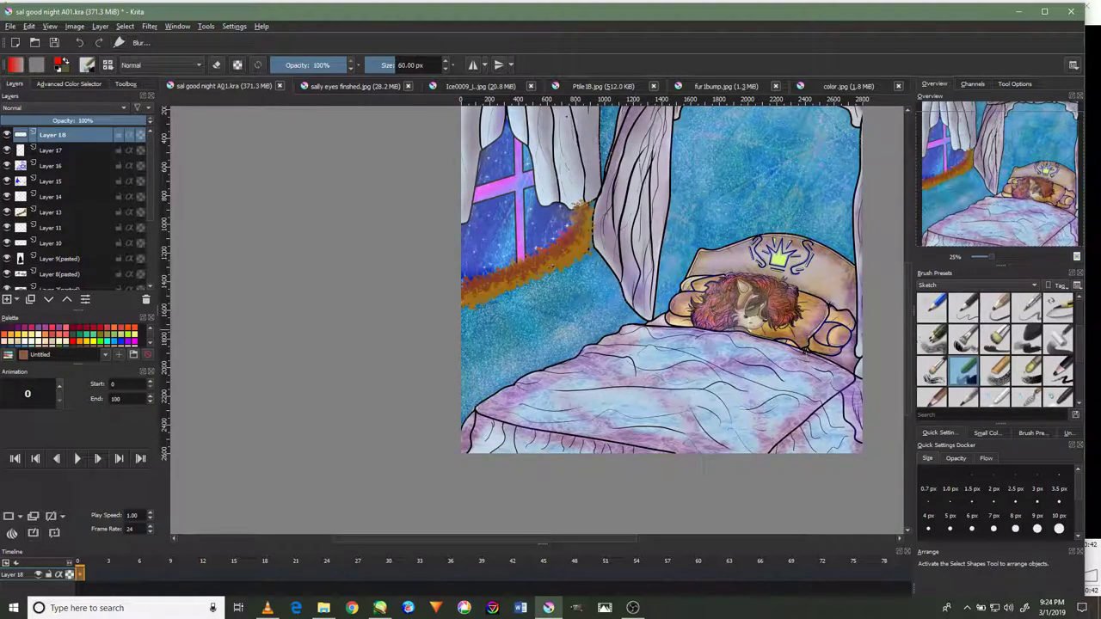
{"action": "left_click_drag", "start_coordinate": [728, 340], "coordinate": [624, 413]}
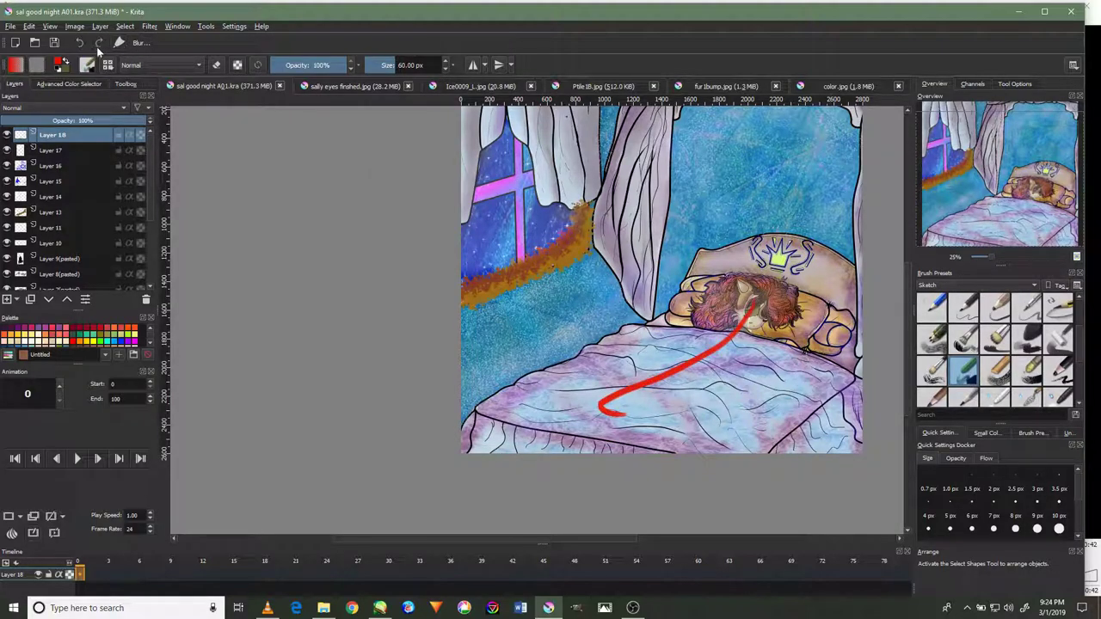
{"action": "key", "text": "ctrl+z"}
Zoom and pan to reframe the bedroom painting.
{"action": "scroll", "coordinate": [451, 241], "scroll_direction": "up", "scroll_amount": 2}
{"action": "scroll", "coordinate": [452, 241], "scroll_direction": "down", "scroll_amount": 1}
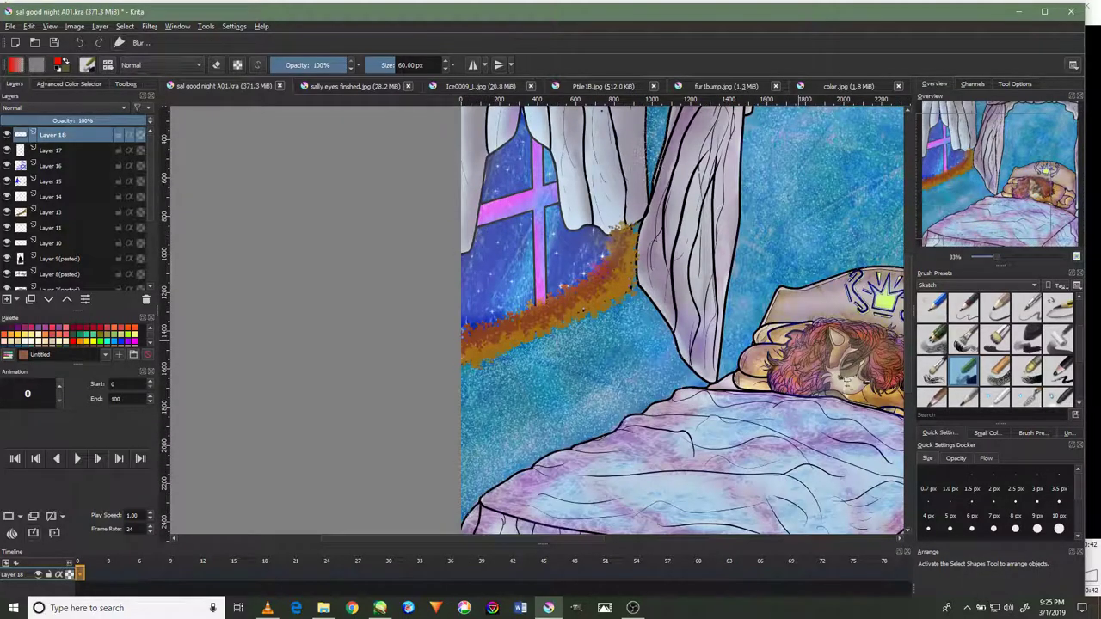
{"action": "scroll", "coordinate": [860, 374], "scroll_direction": "down", "scroll_amount": 2}
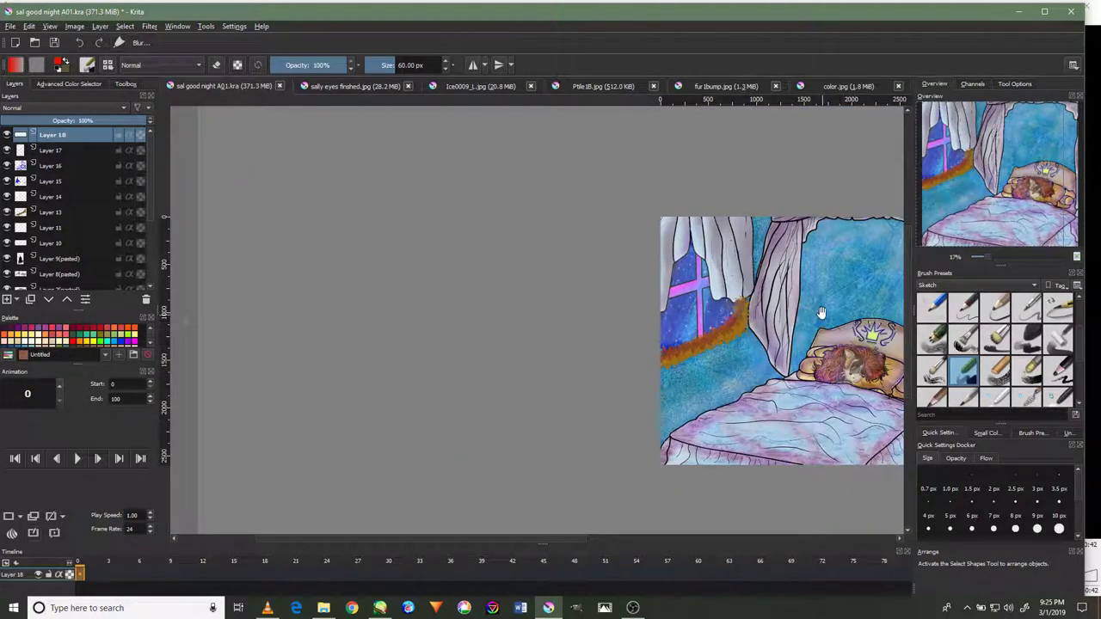
{"action": "left_click_drag", "start_coordinate": [821, 312], "coordinate": [618, 275]}
{"action": "scroll", "coordinate": [638, 374], "scroll_direction": "up", "scroll_amount": 5}
Zoom in to review the sleeping girl's face and the blanket below it.
{"action": "scroll", "coordinate": [638, 374], "scroll_direction": "up", "scroll_amount": 5}
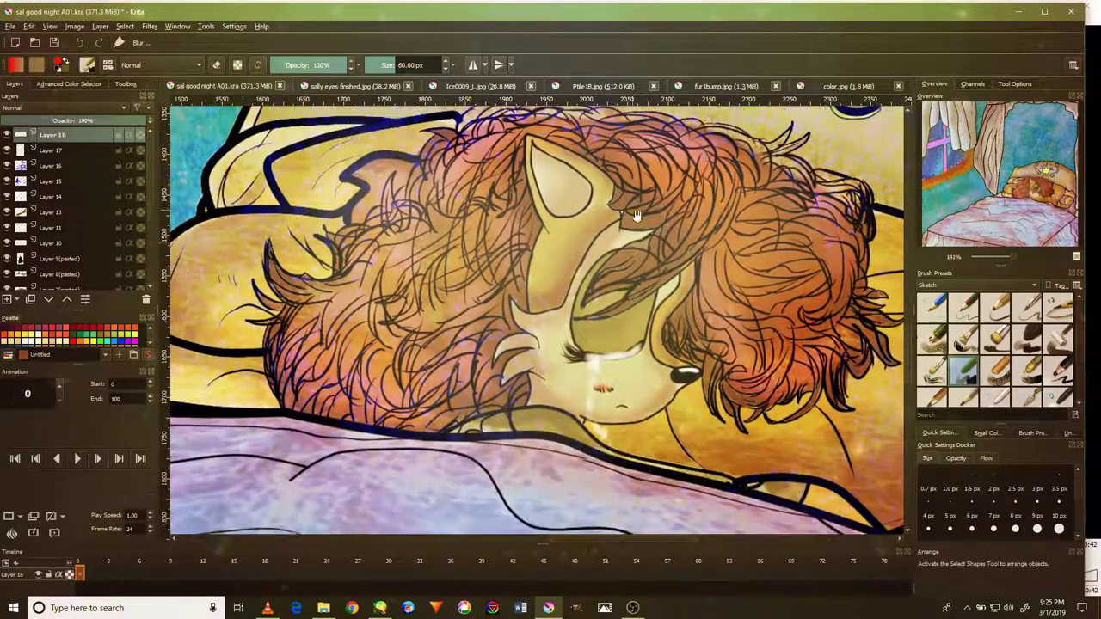
{"action": "left_click_drag", "start_coordinate": [635, 468], "coordinate": [633, 322]}
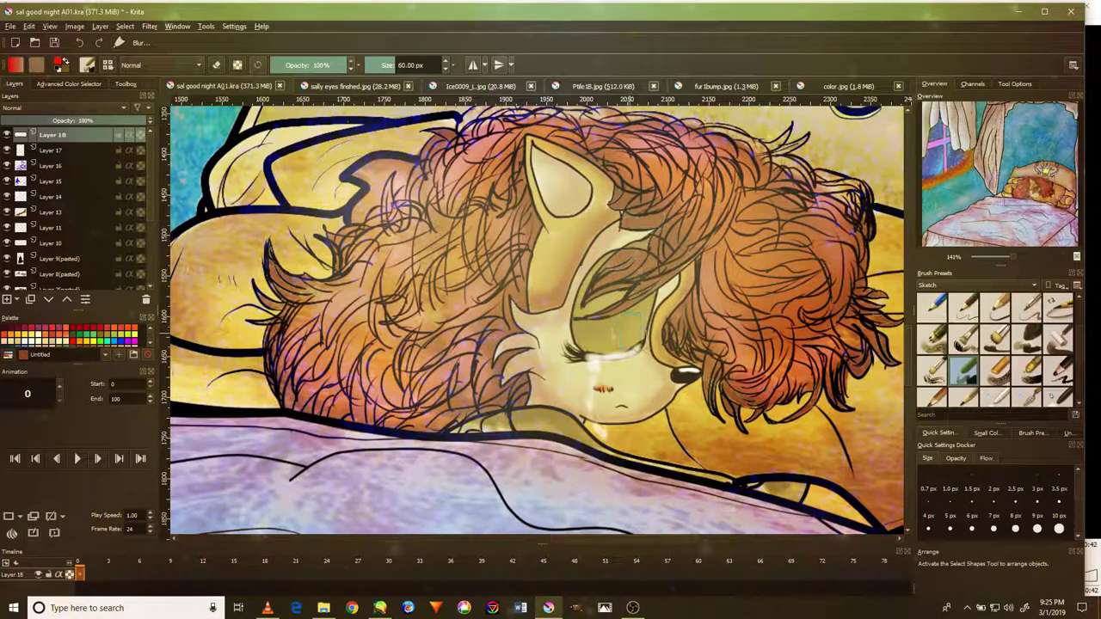
{"action": "scroll", "coordinate": [633, 322], "scroll_direction": "down", "scroll_amount": 3}
{"action": "scroll", "coordinate": [658, 297], "scroll_direction": "down", "scroll_amount": 3}
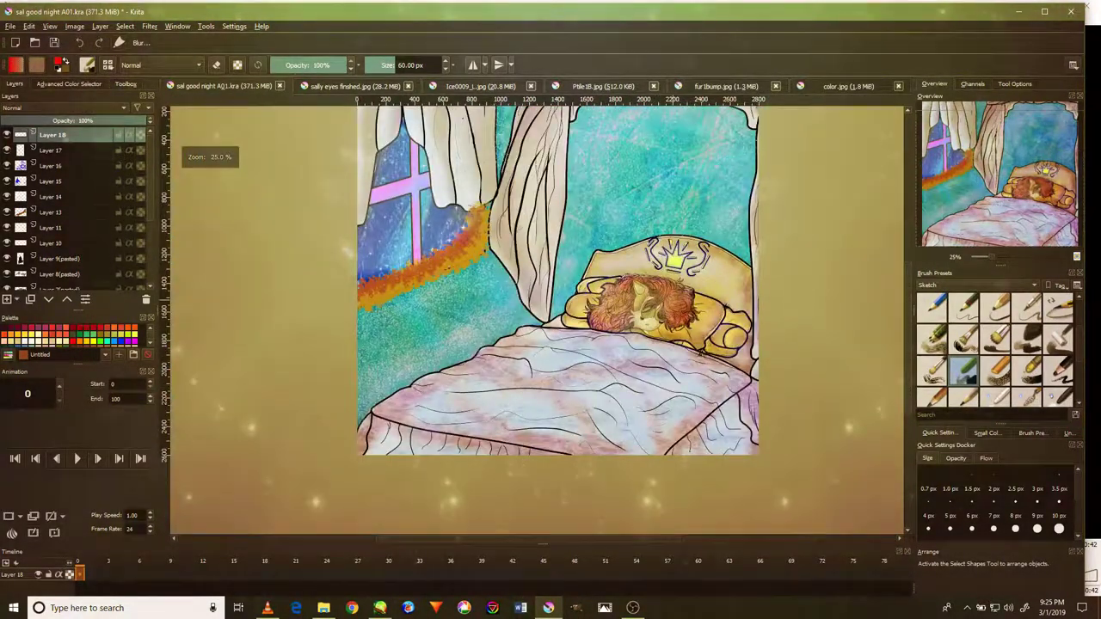
{"action": "left_click_drag", "start_coordinate": [664, 273], "coordinate": [647, 293]}
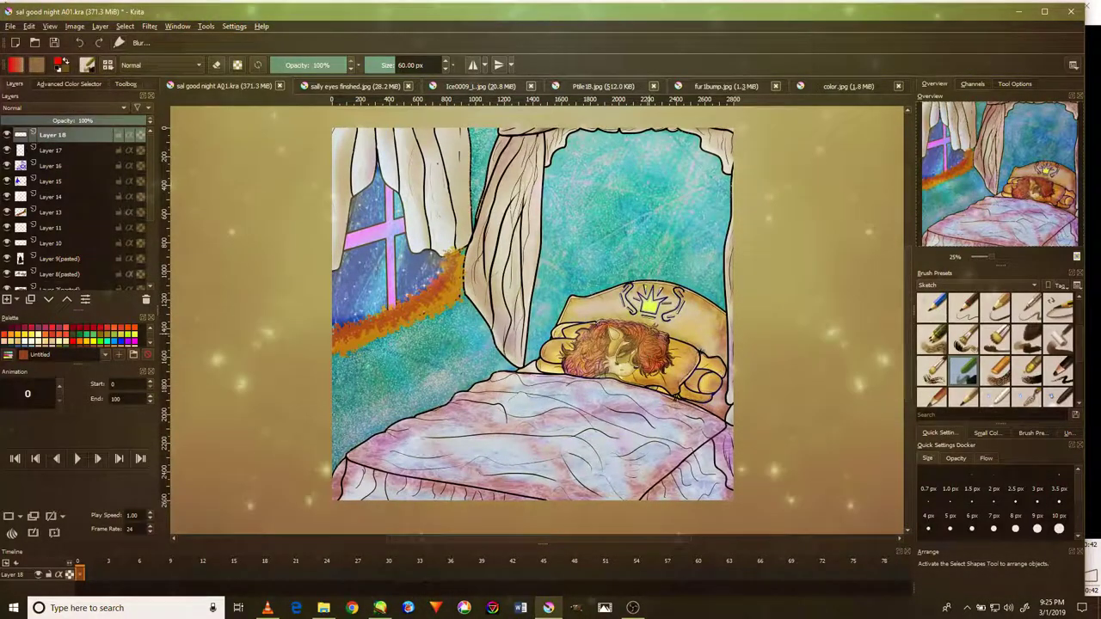
{"action": "scroll", "coordinate": [641, 357], "scroll_direction": "up", "scroll_amount": 9}
{"action": "scroll", "coordinate": [641, 357], "scroll_direction": "up", "scroll_amount": 5}
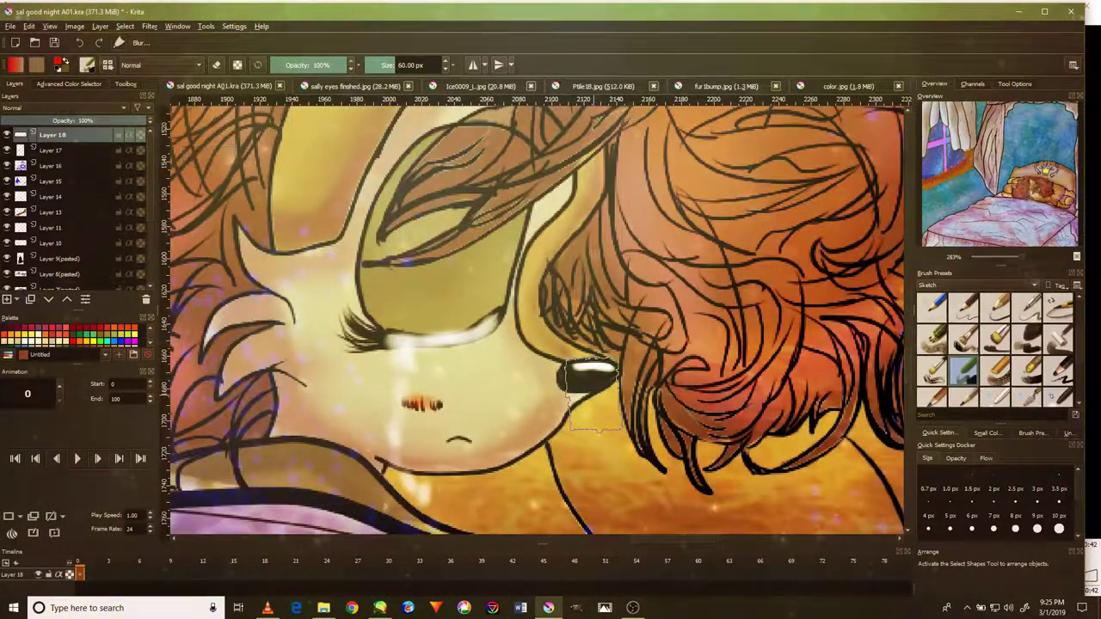
{"action": "scroll", "coordinate": [602, 392], "scroll_direction": "up", "scroll_amount": 1}
Zoom back out to 25% and bring OBS Studio to the front.
{"action": "scroll", "coordinate": [593, 391], "scroll_direction": "down", "scroll_amount": 3}
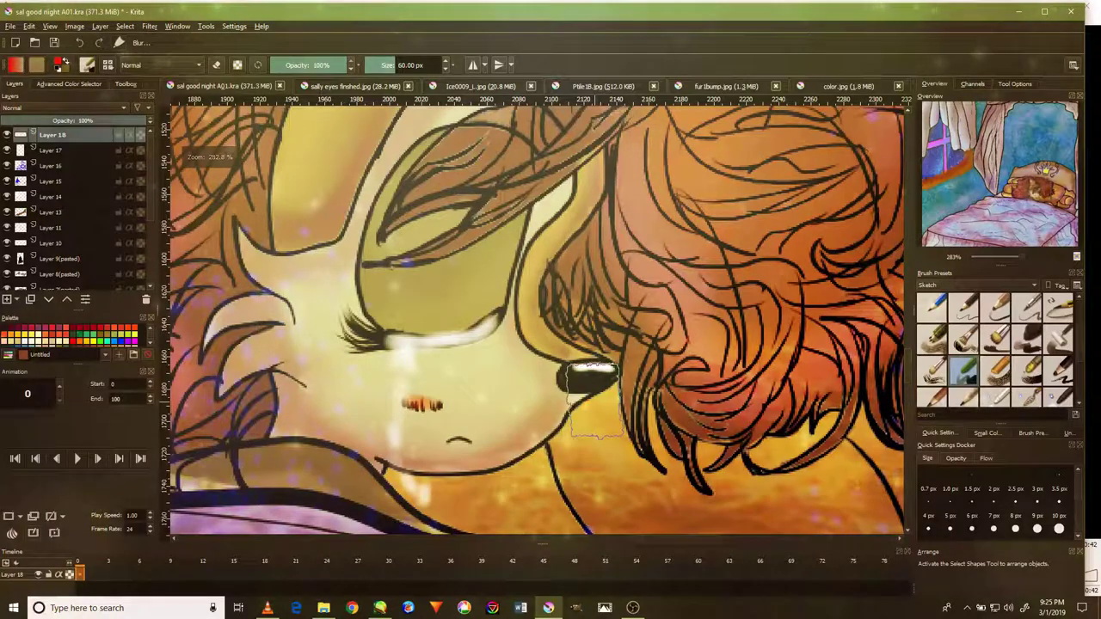
{"action": "scroll", "coordinate": [594, 392], "scroll_direction": "down", "scroll_amount": 3}
{"action": "scroll", "coordinate": [594, 392], "scroll_direction": "down", "scroll_amount": 2}
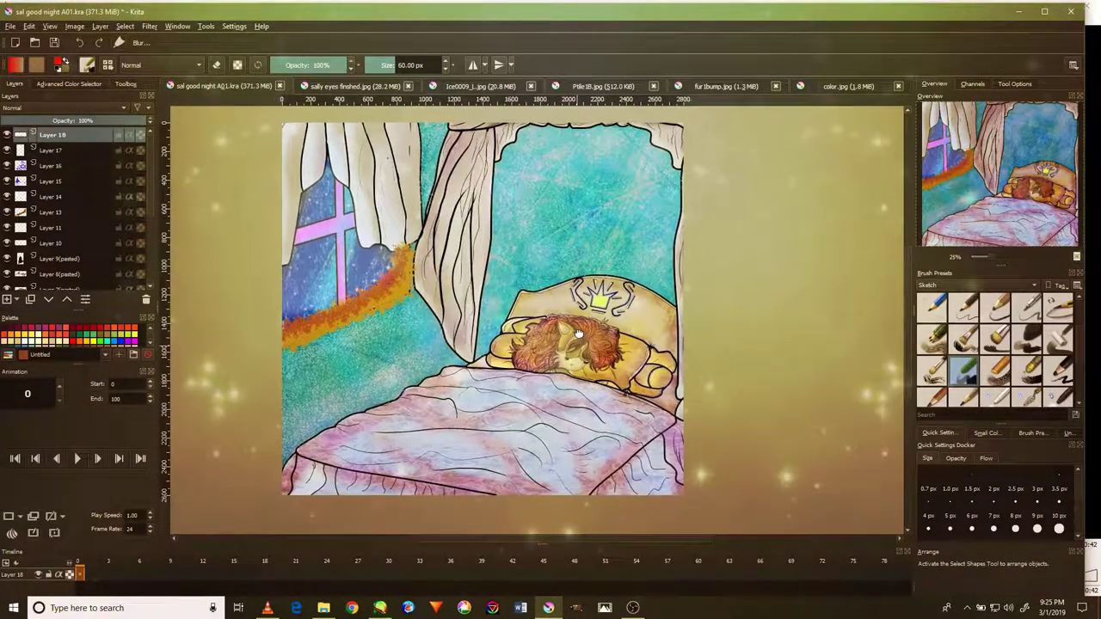
{"action": "left_click_drag", "start_coordinate": [482, 353], "coordinate": [507, 324]}
{"action": "left_click", "coordinate": [632, 608]}
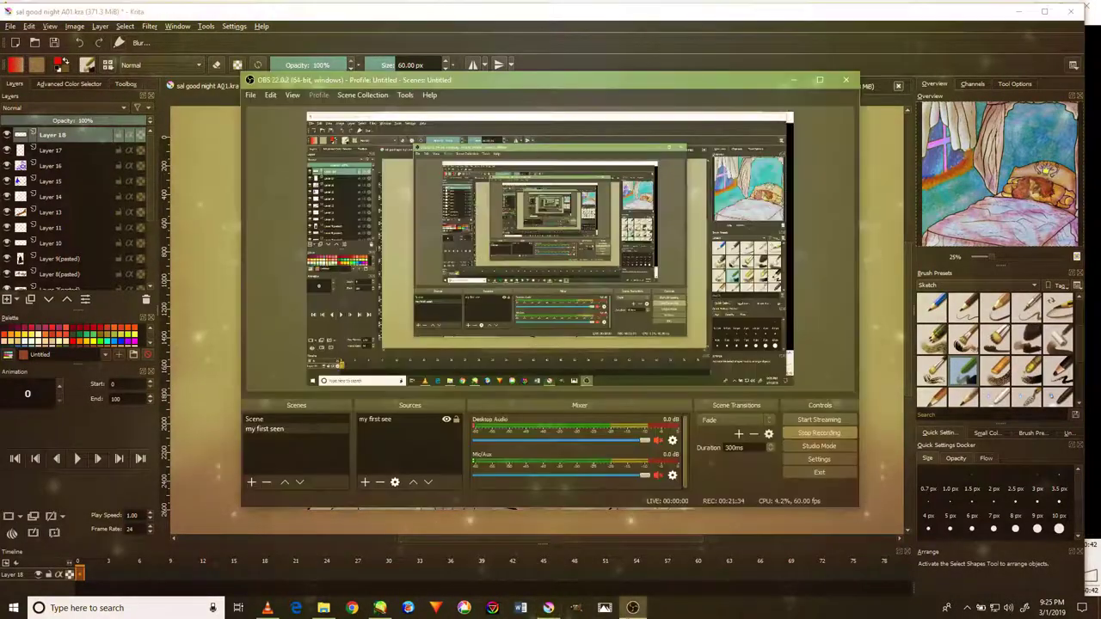